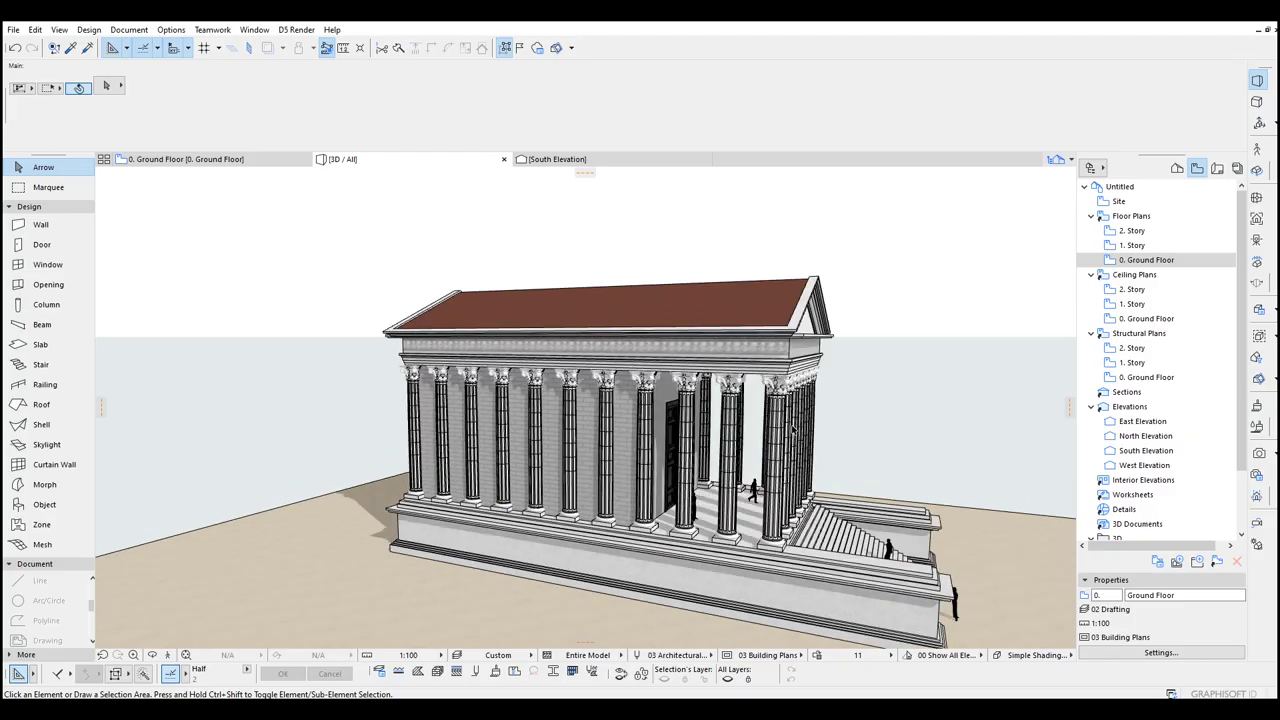
# Step: Examine the finished temple model in 3D from the side and front, including a close look at the pediment, frieze and column capitals
pyautogui.moveTo(956, 525); pyautogui.dragTo(966, 375)
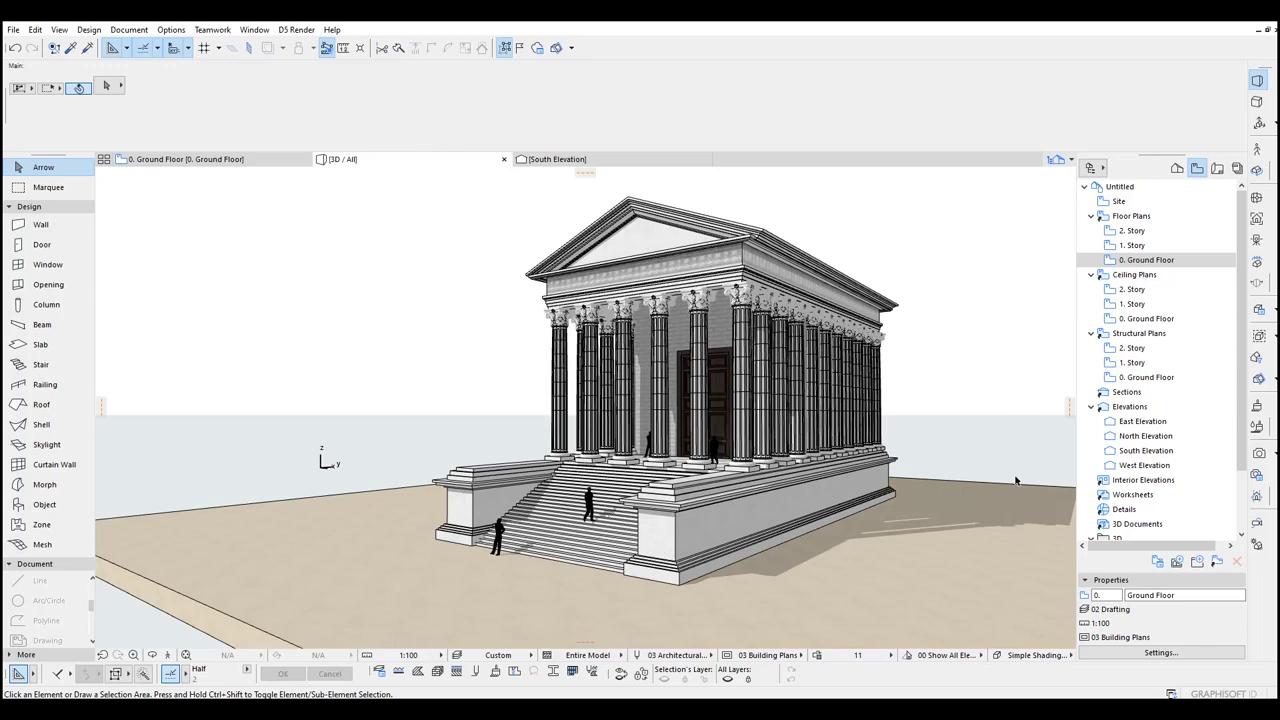
pyautogui.keyDown('shift'); pyautogui.moveTo(1015, 480); pyautogui.dragTo(926, 492, button='middle'); pyautogui.keyUp('shift')
pyautogui.press('y')
pyautogui.press('w')
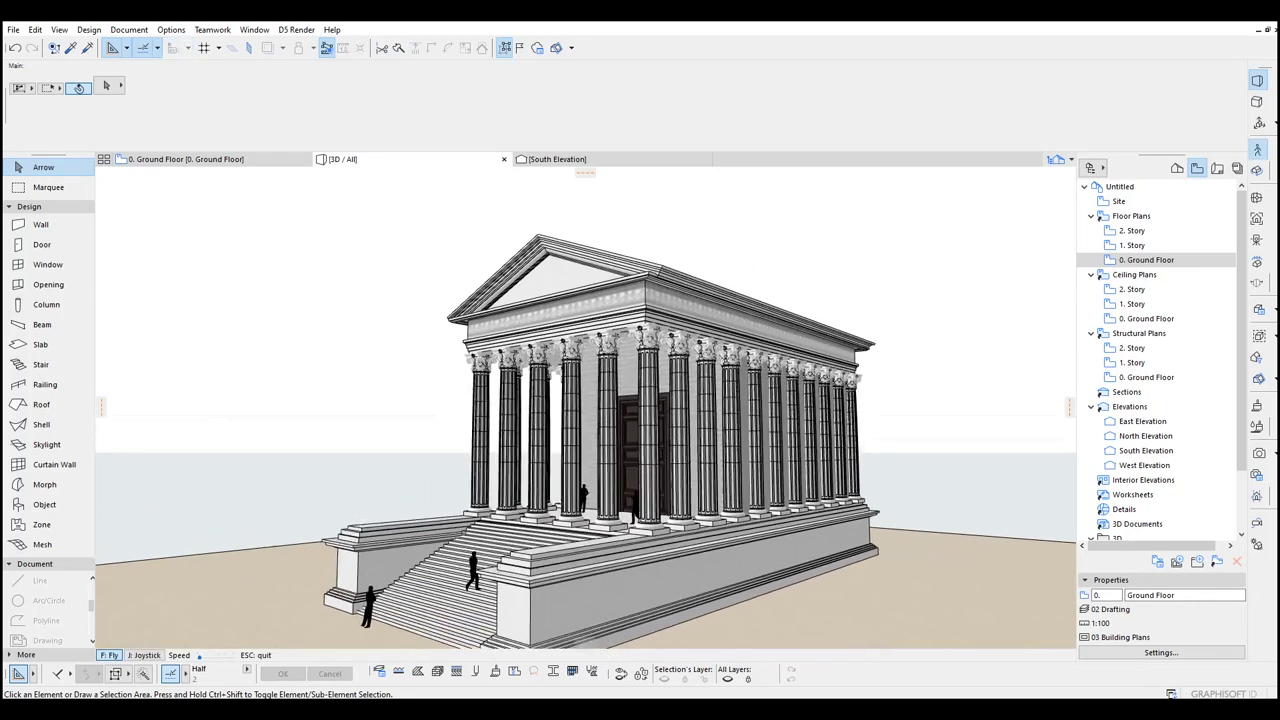
pyautogui.press('w')
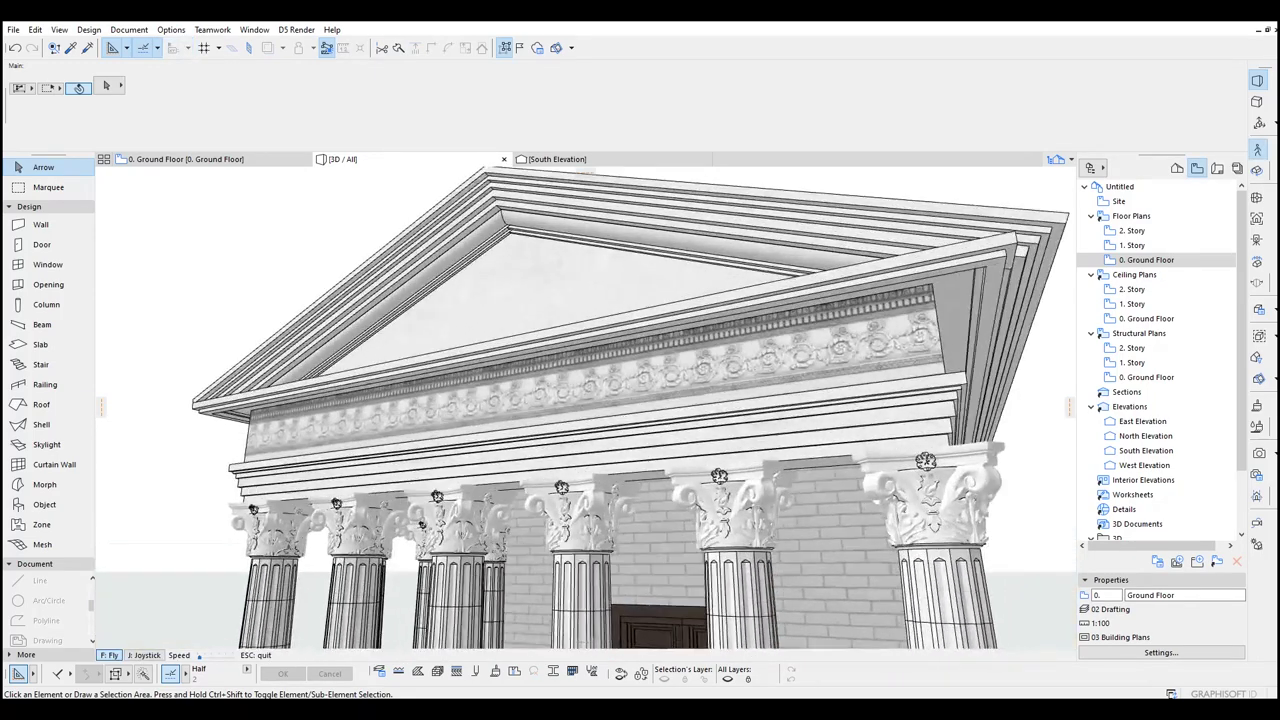
pyautogui.press('Escape')
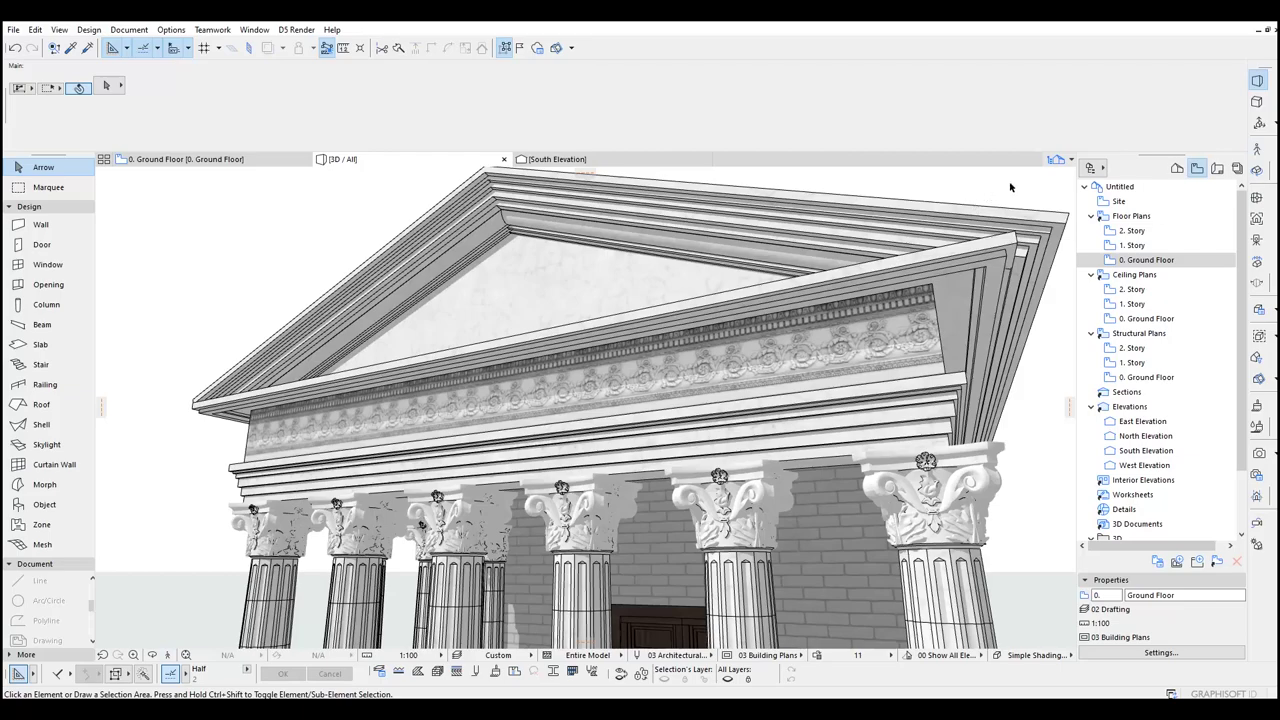
pyautogui.press('F3')
pyautogui.press('s')
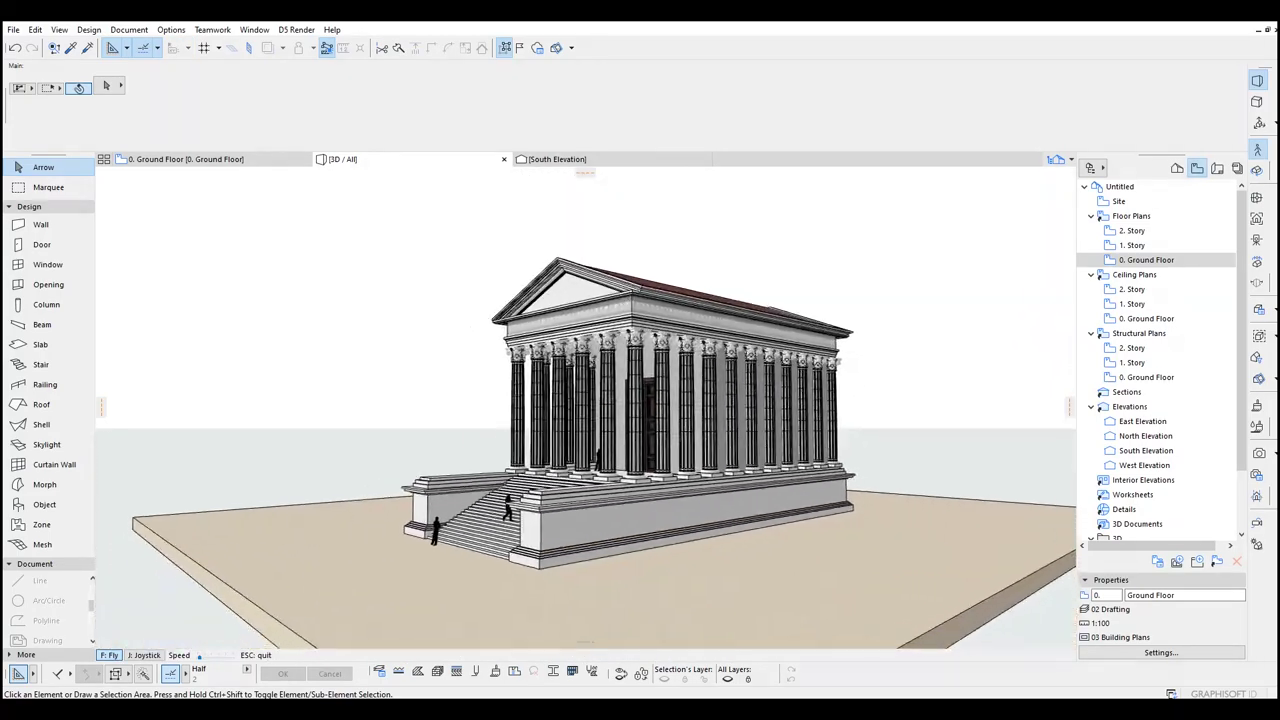
pyautogui.press('Escape')
pyautogui.scroll(1, 672, 540)
pyautogui.keyDown('shift'); pyautogui.moveTo(669, 541); pyautogui.dragTo(646, 533, button='middle'); pyautogui.keyUp('shift')
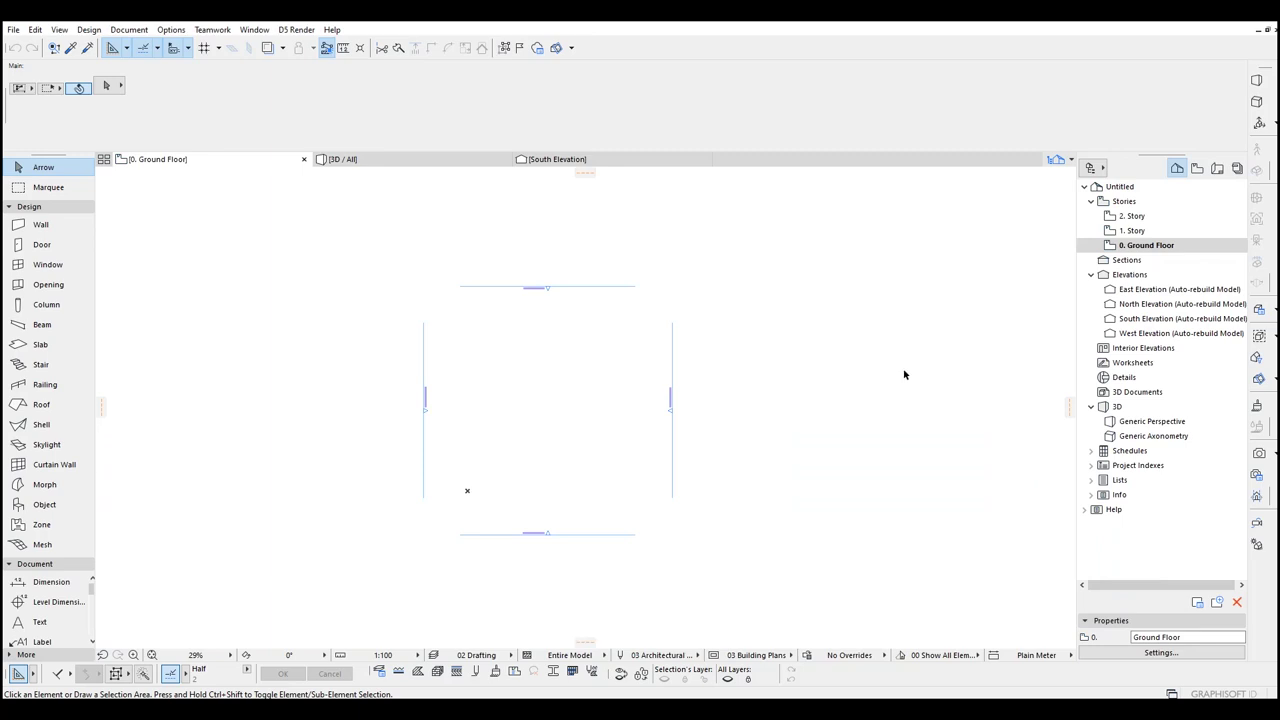
# Step: Place the external drawing 160b1df96a8616bcc6f8c2483cd8c0caec79947b from folder 119 on the ground floor plan, to the right of the elevation markers
pyautogui.click(14, 30)
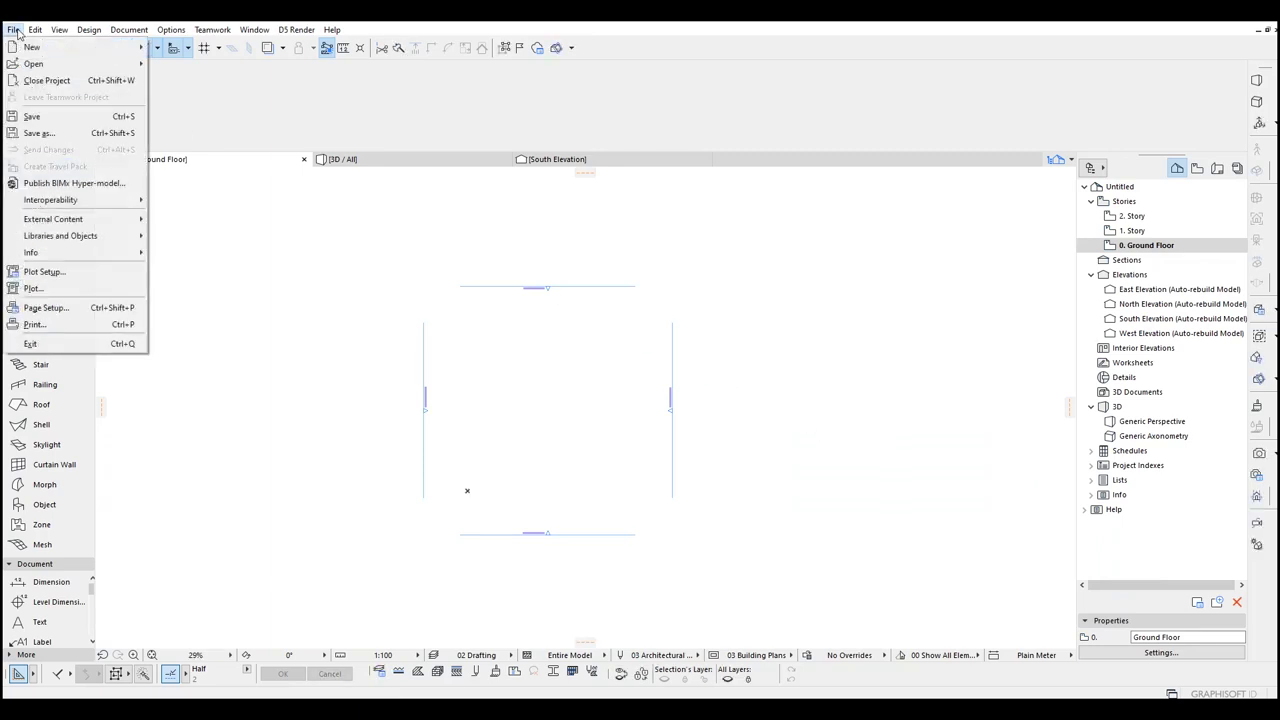
pyautogui.moveTo(31, 218)
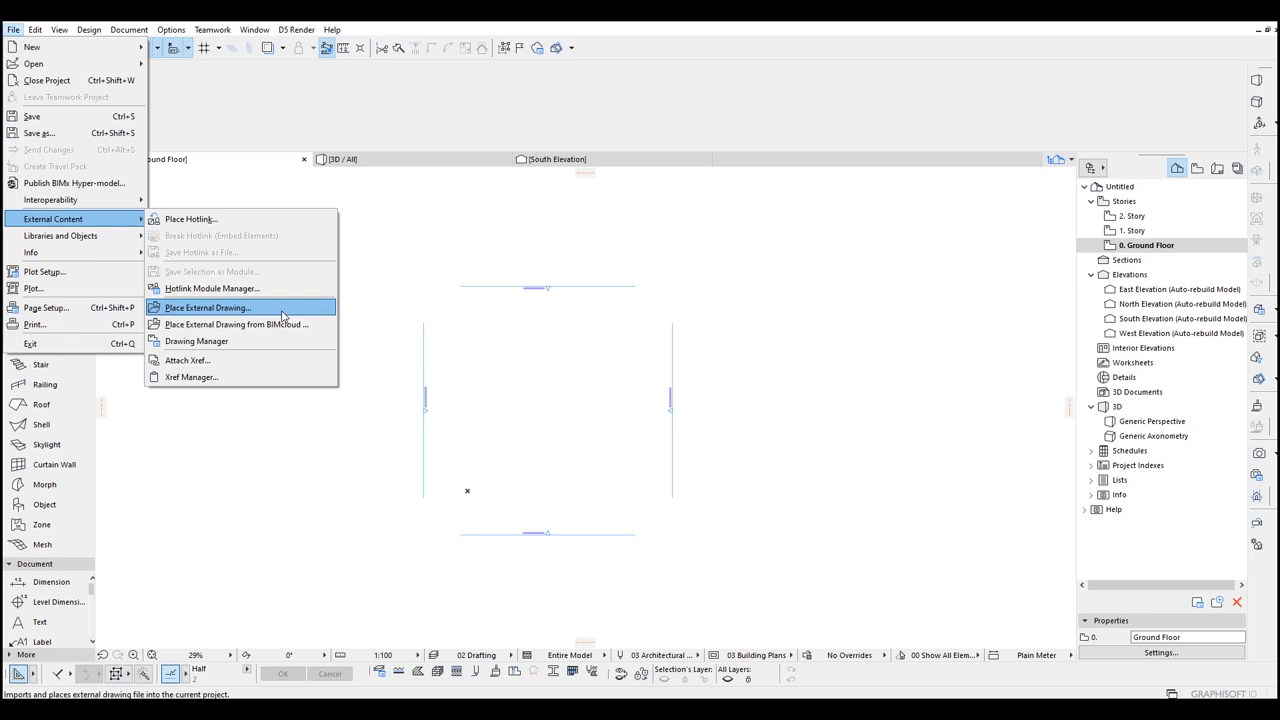
pyautogui.click(283, 310)
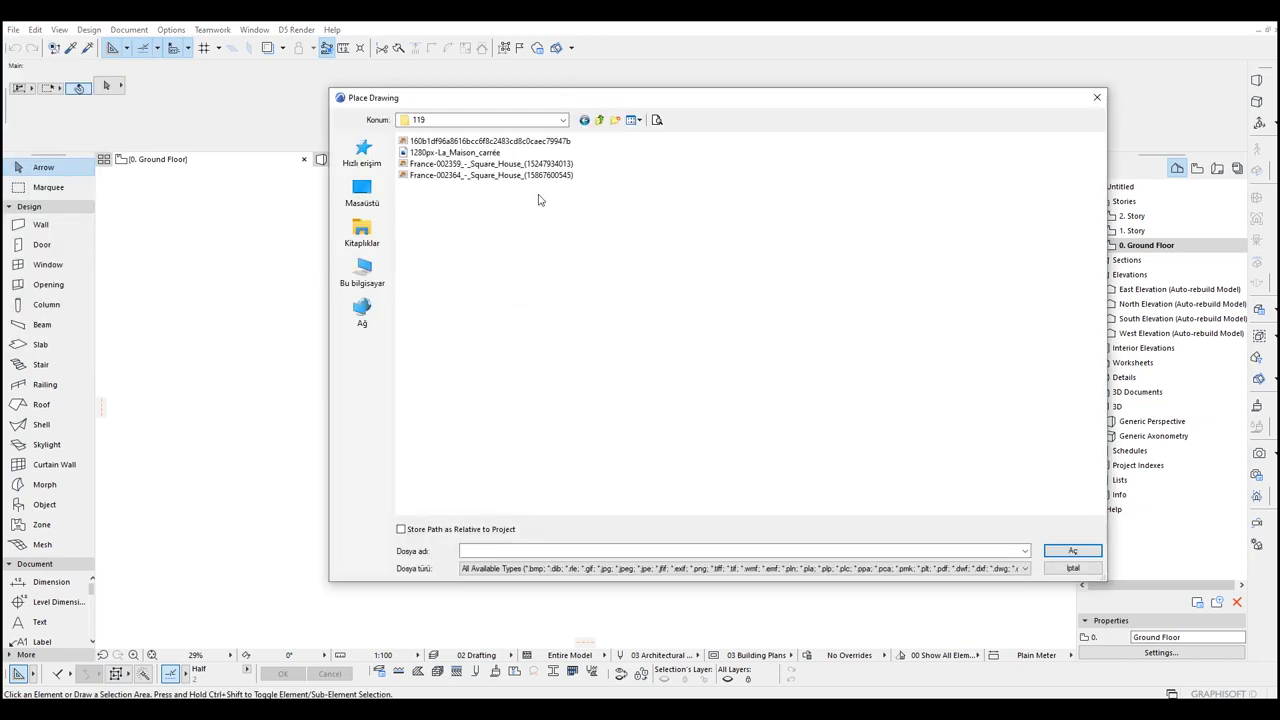
pyautogui.click(435, 142)
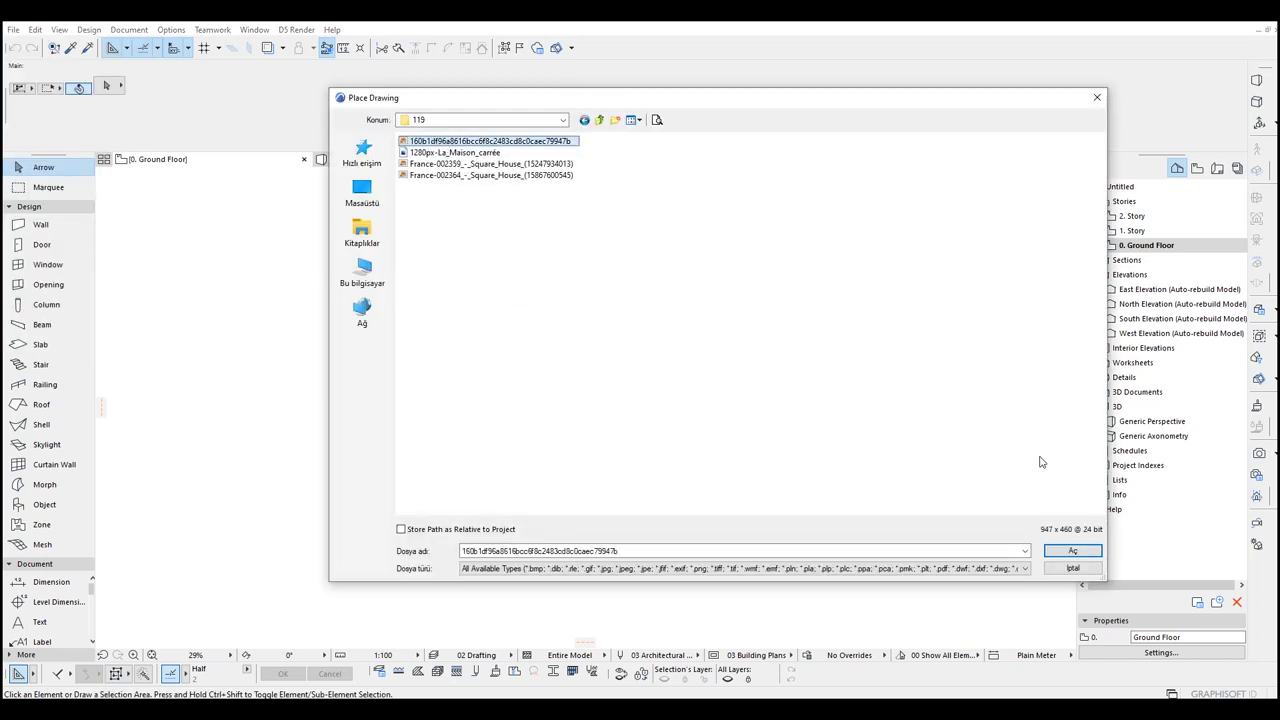
pyautogui.click(1071, 552)
pyautogui.click(799, 399)
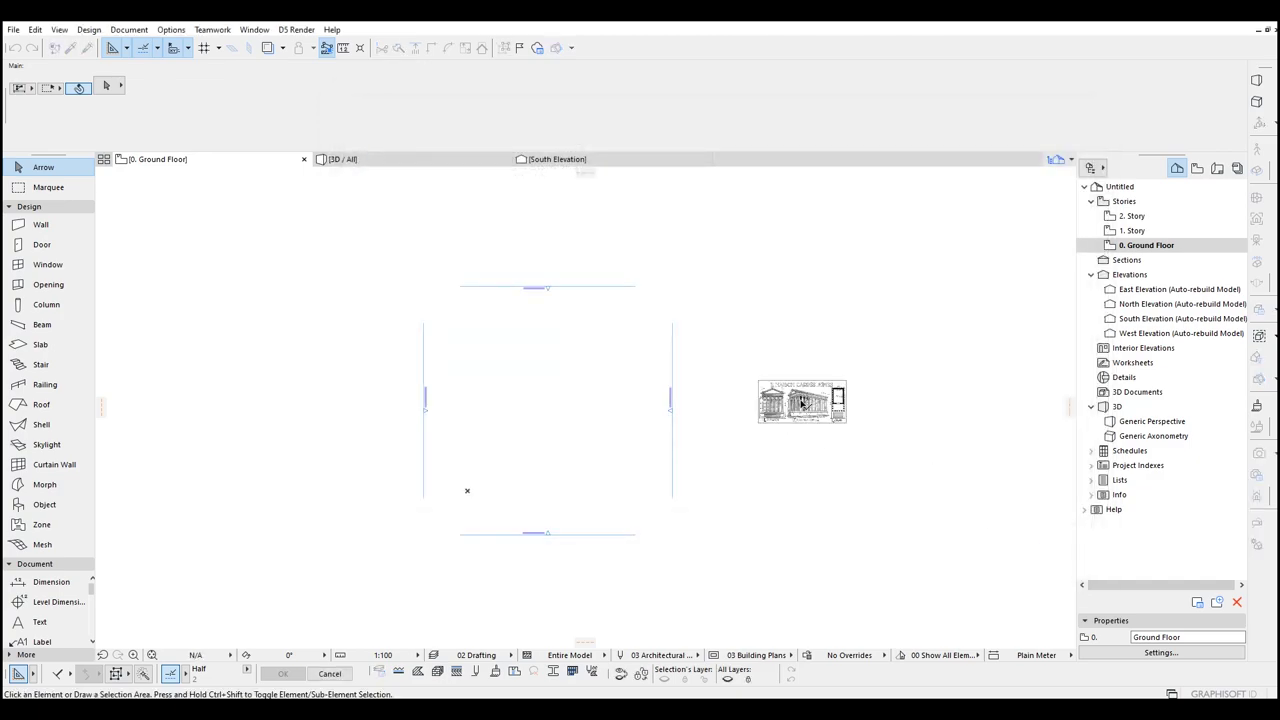
# Step: Set the project's working length unit to feet & decimal inches to match the reference drawing's dimensions
pyautogui.moveTo(809, 374); pyautogui.dragTo(690, 346, button='middle')
pyautogui.scroll(10, 684, 368)
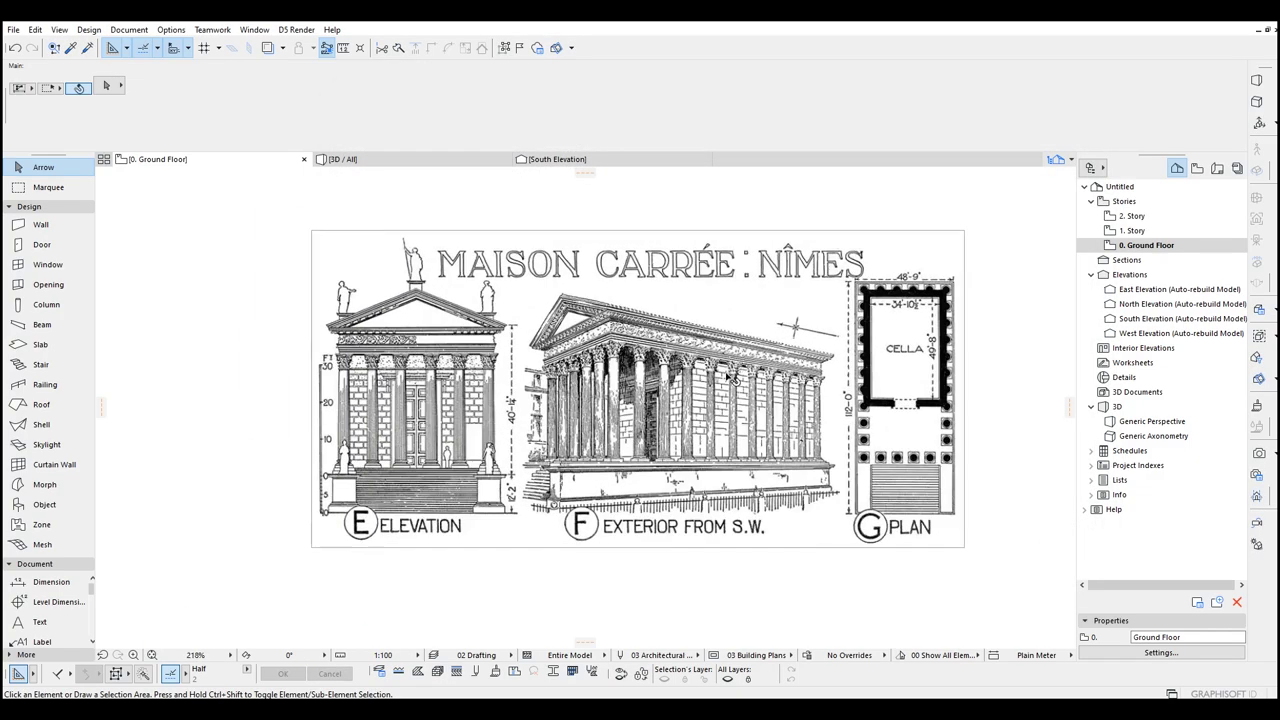
pyautogui.scroll(2, 662, 388)
pyautogui.moveTo(810, 391); pyautogui.dragTo(597, 401, button='middle')
pyautogui.scroll(3, 796, 252)
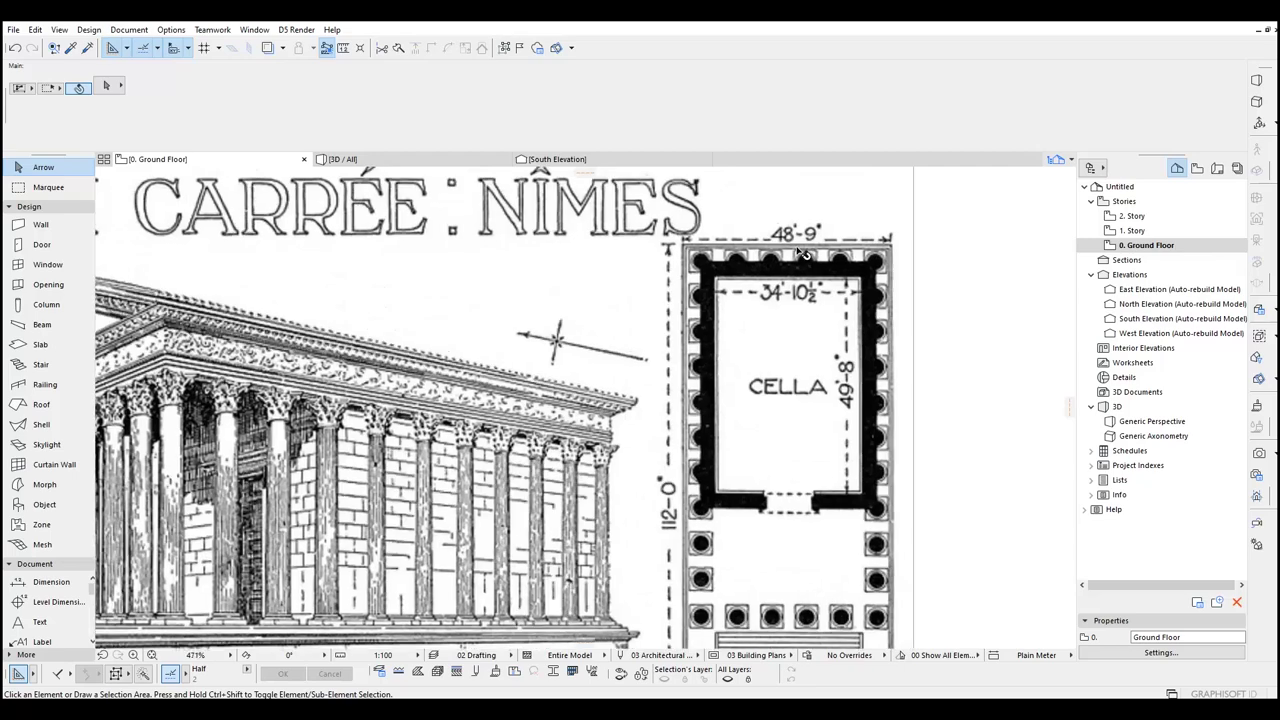
pyautogui.scroll(-1, 858, 243)
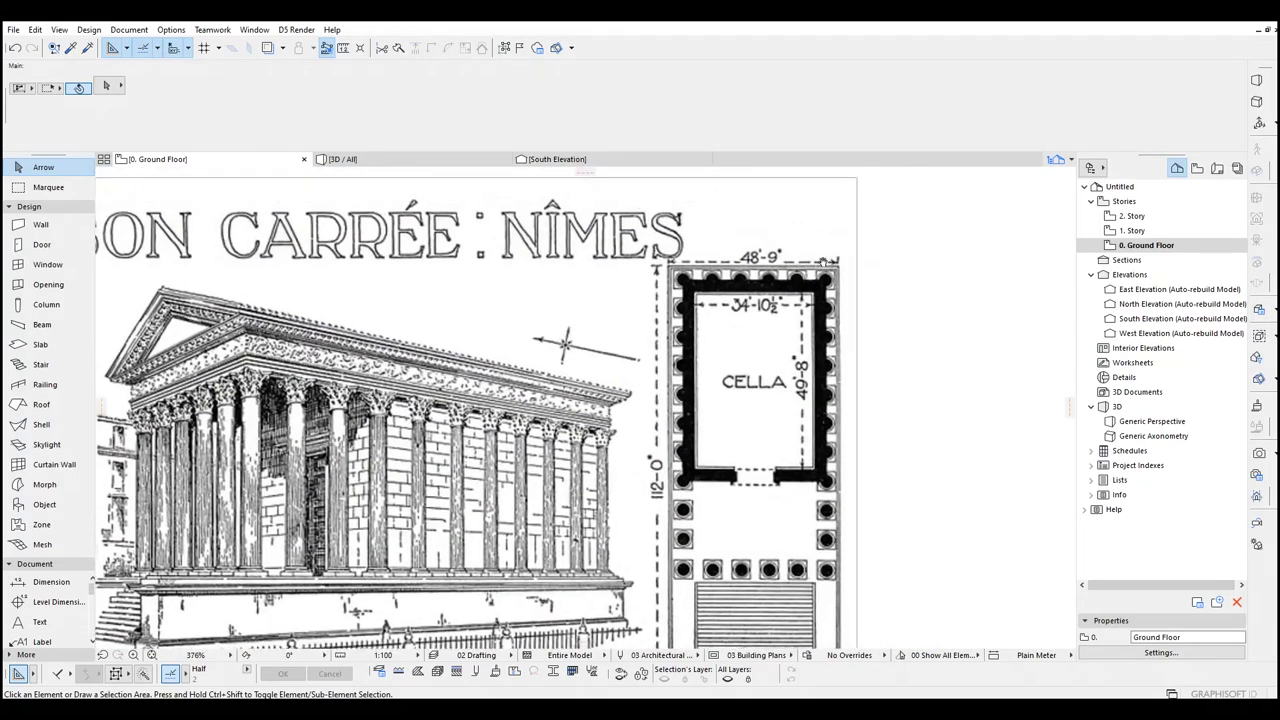
pyautogui.click(212, 29)
pyautogui.click(212, 29)
pyautogui.click(171, 29)
pyautogui.moveTo(228, 194)
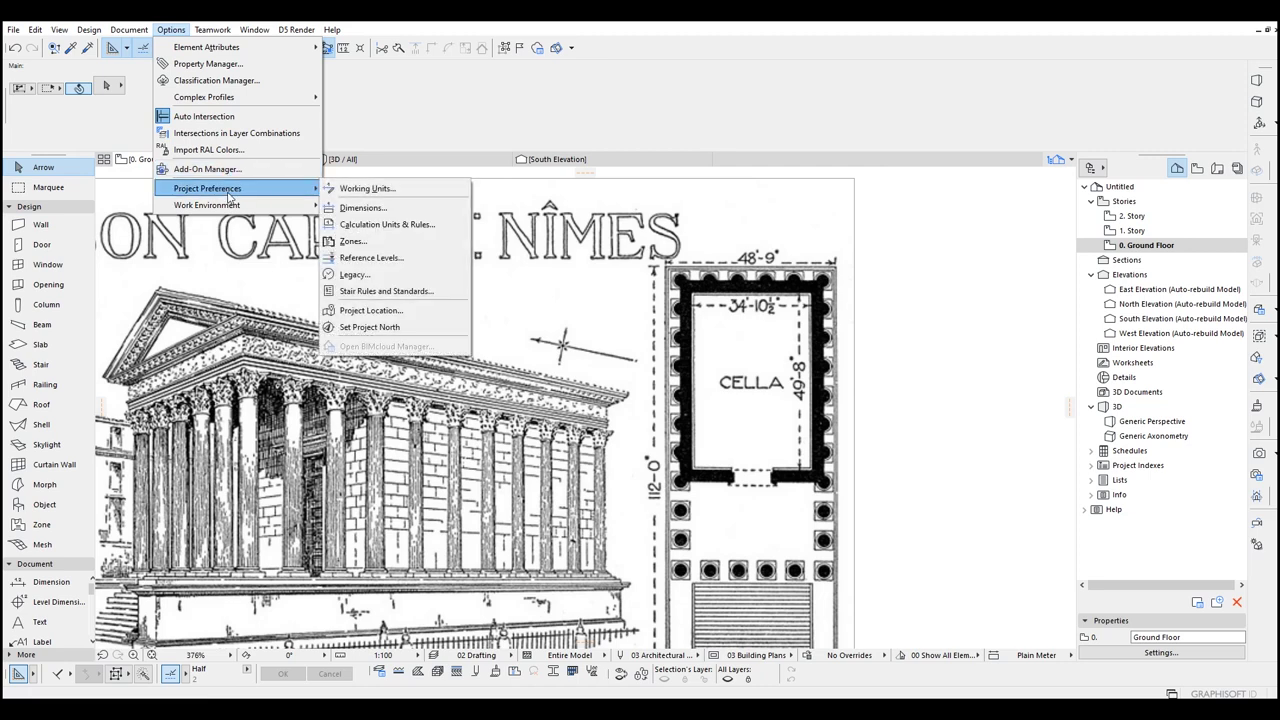
pyautogui.click(369, 189)
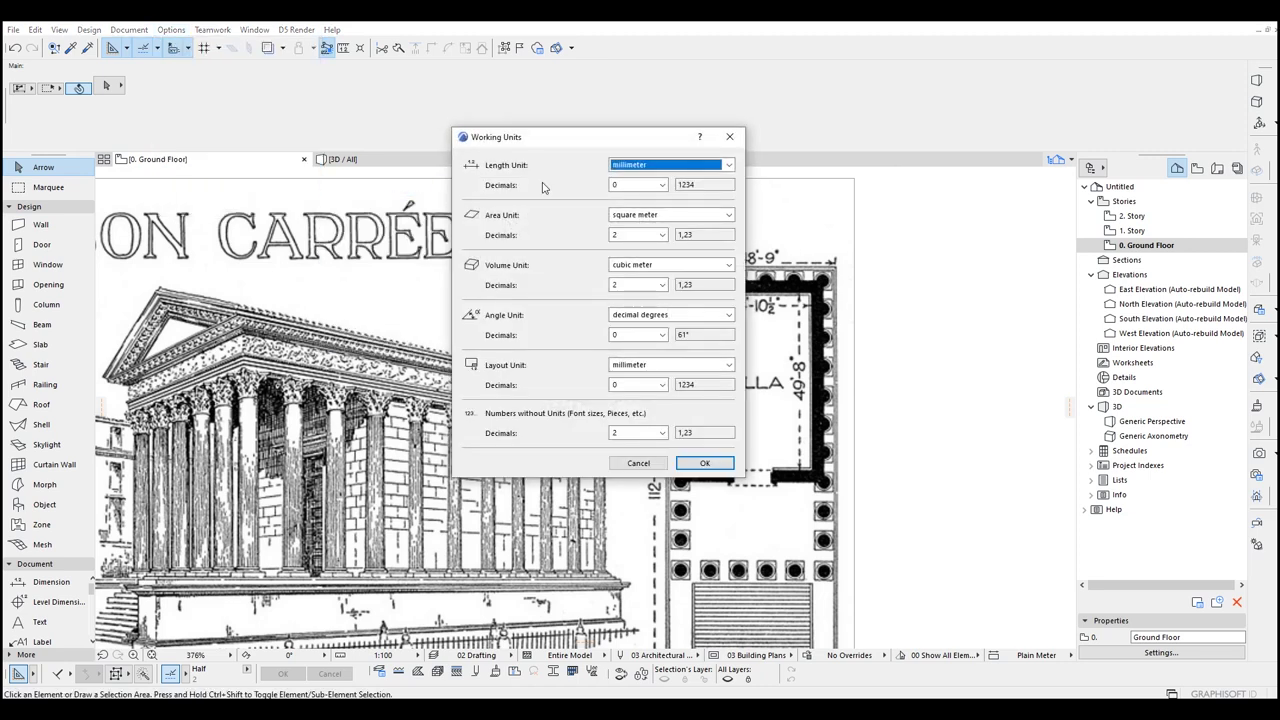
pyautogui.click(631, 168)
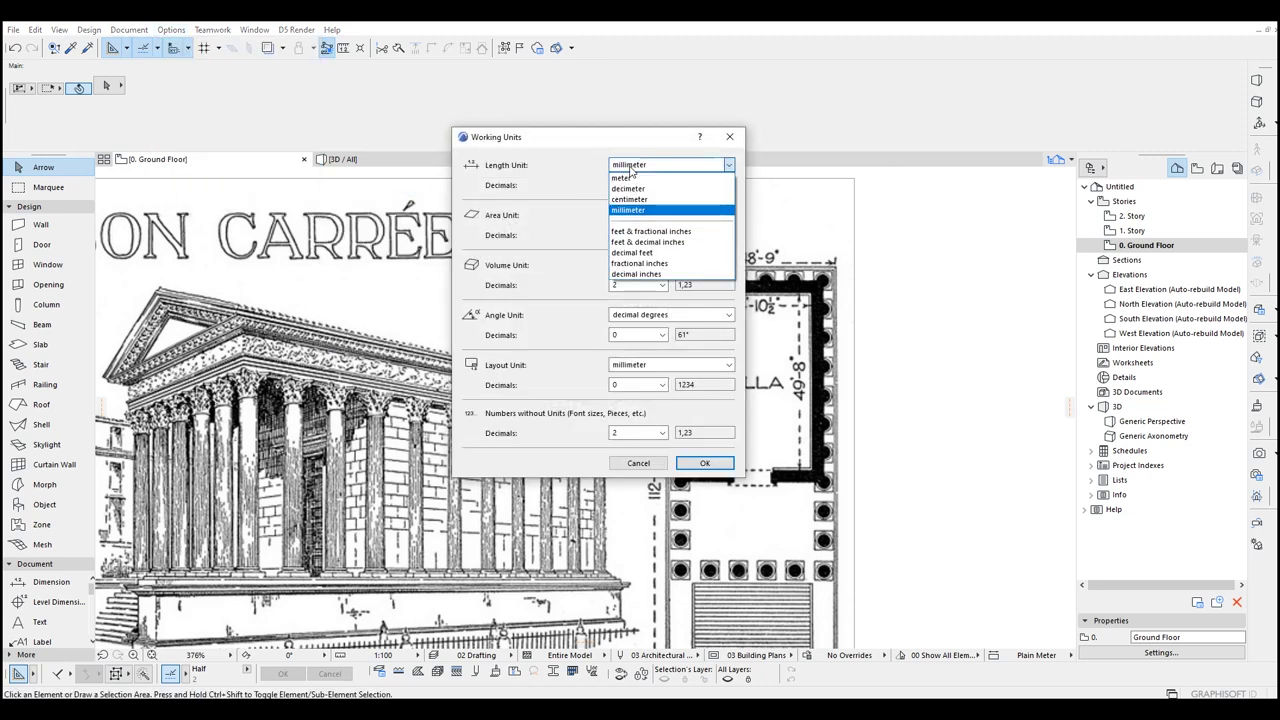
pyautogui.click(655, 245)
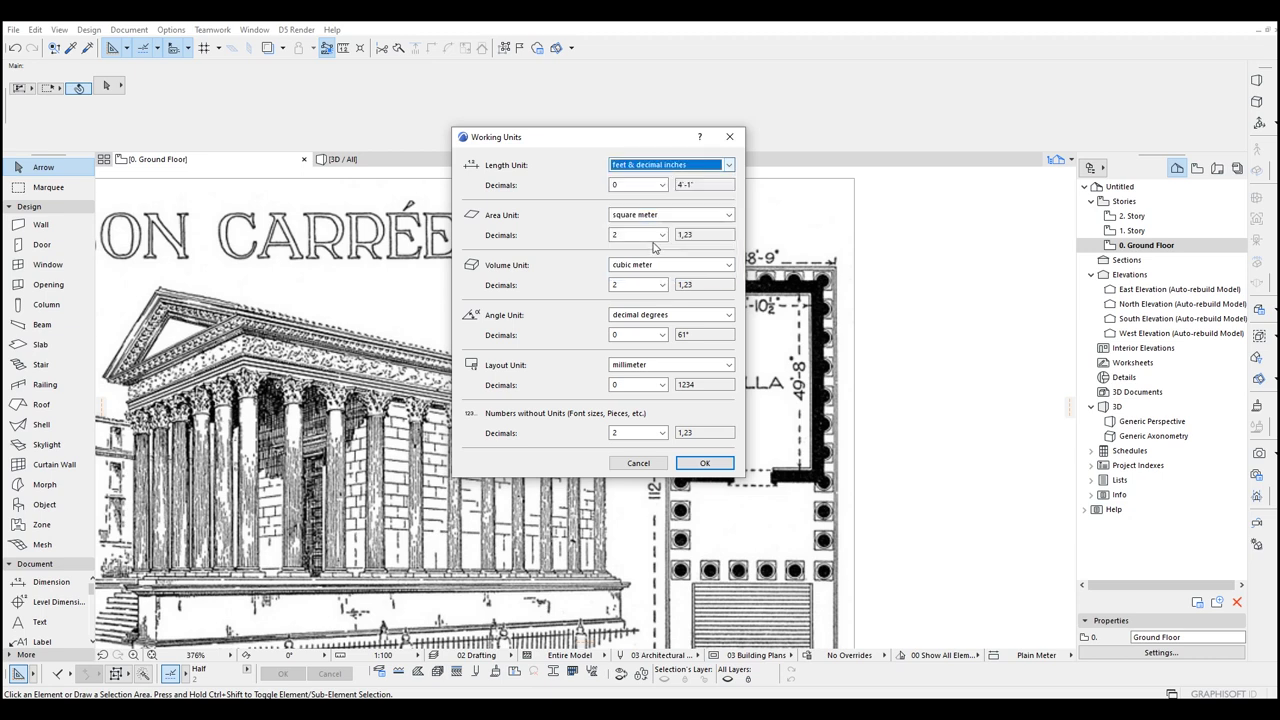
pyautogui.moveTo(620, 140); pyautogui.dragTo(490, 158)
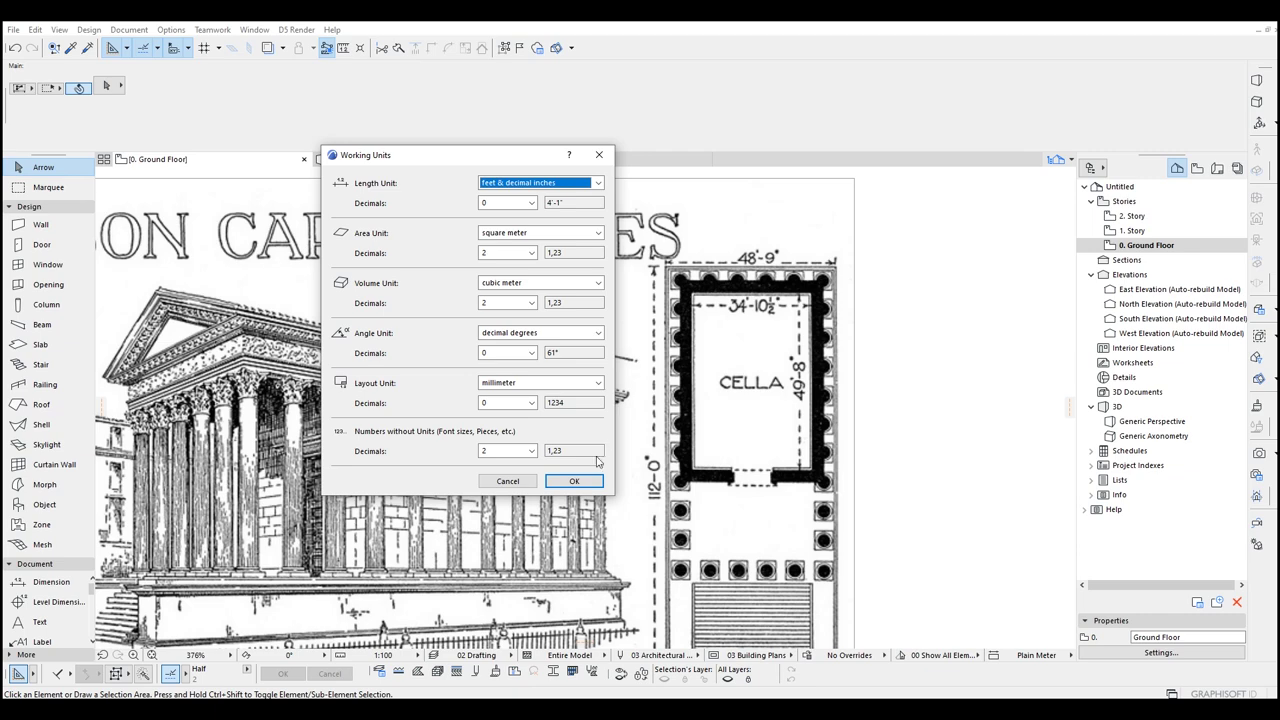
pyautogui.click(575, 481)
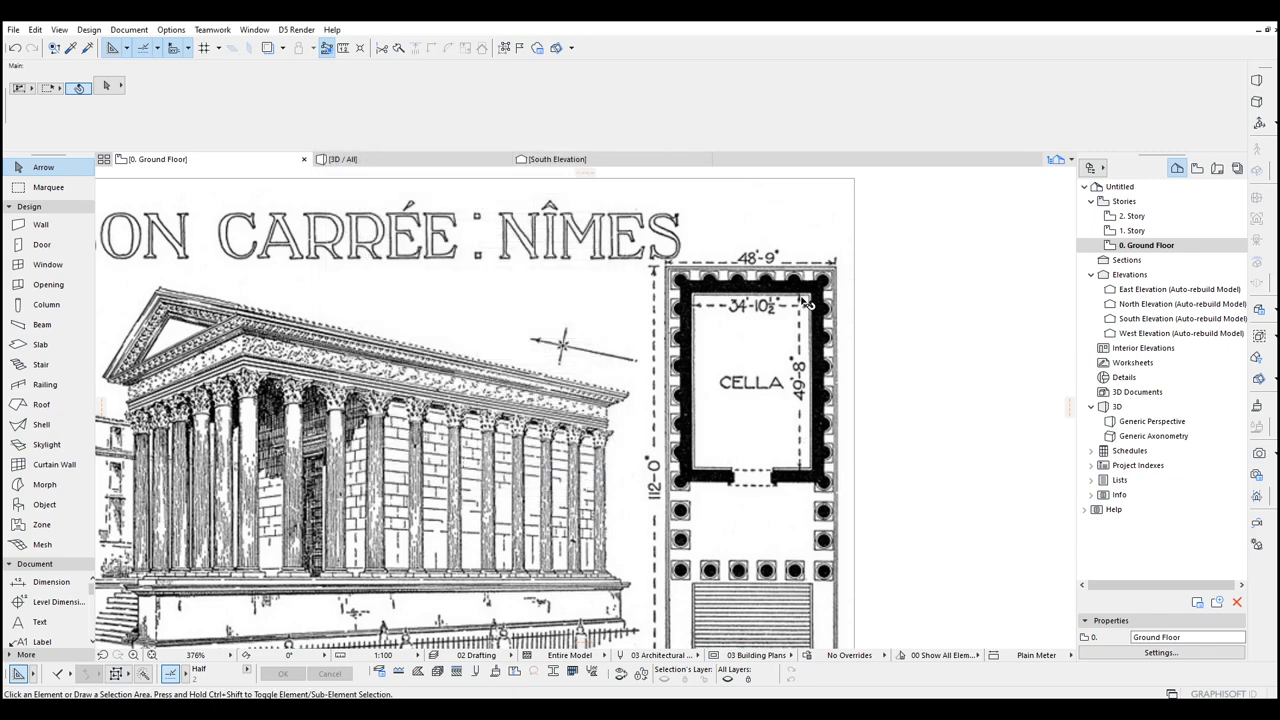
# Step: Resize the reference drawing graphically from the plan's upper-left corner so that the plan's overall width becomes 48'-9"
pyautogui.scroll(3, 610, 300)
pyautogui.click(563, 295)
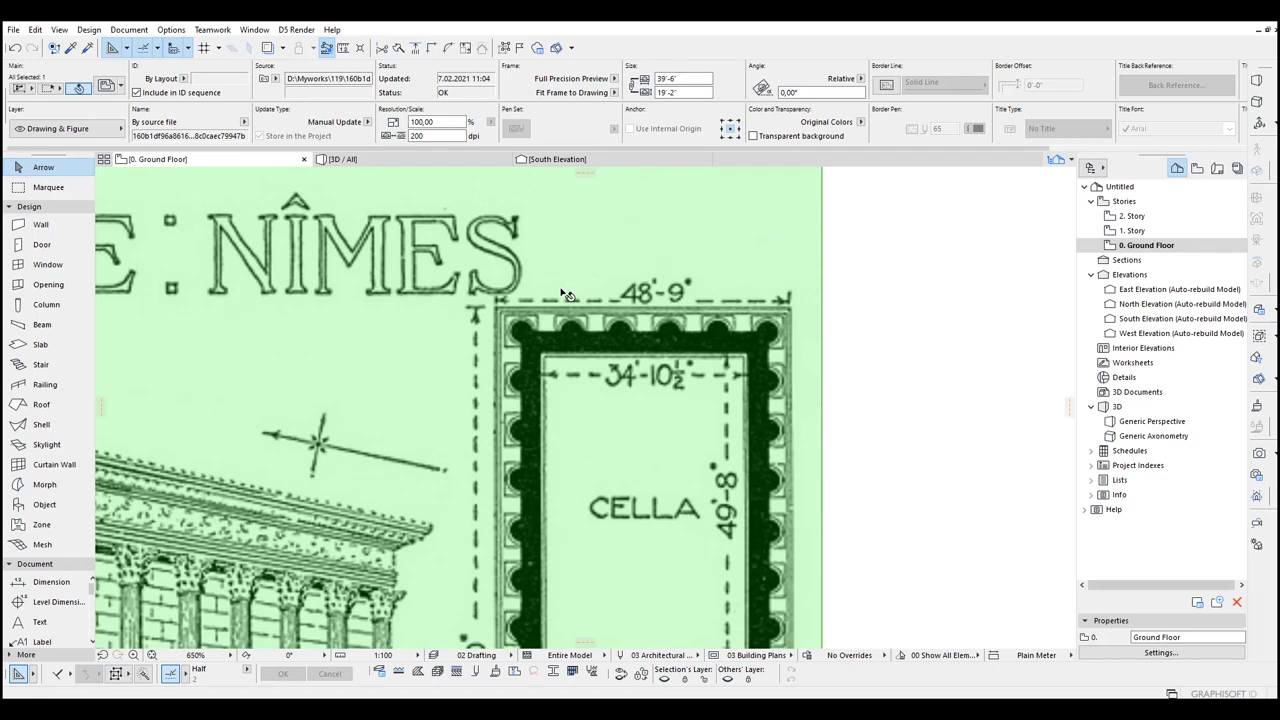
pyautogui.hotkey('ctrl', 'k')
pyautogui.moveTo(600, 167); pyautogui.dragTo(370, 167)
pyautogui.click(333, 226)
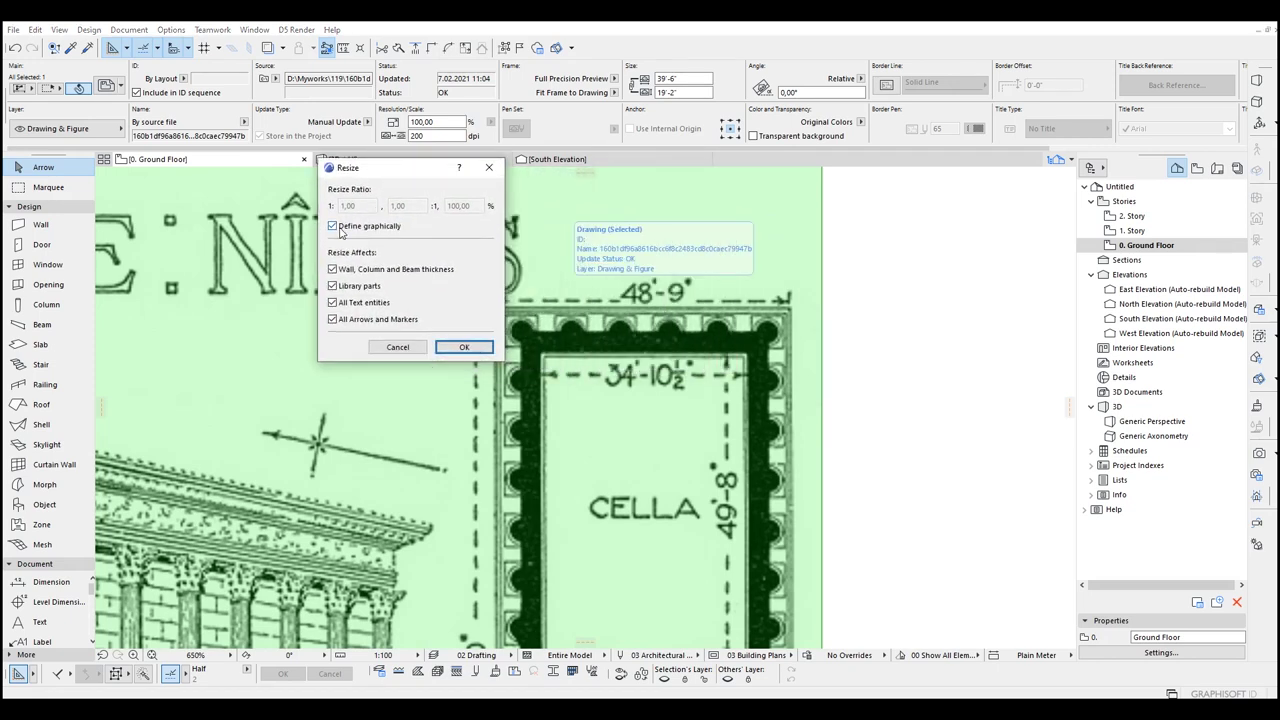
pyautogui.click(463, 348)
pyautogui.scroll(3, 493, 289)
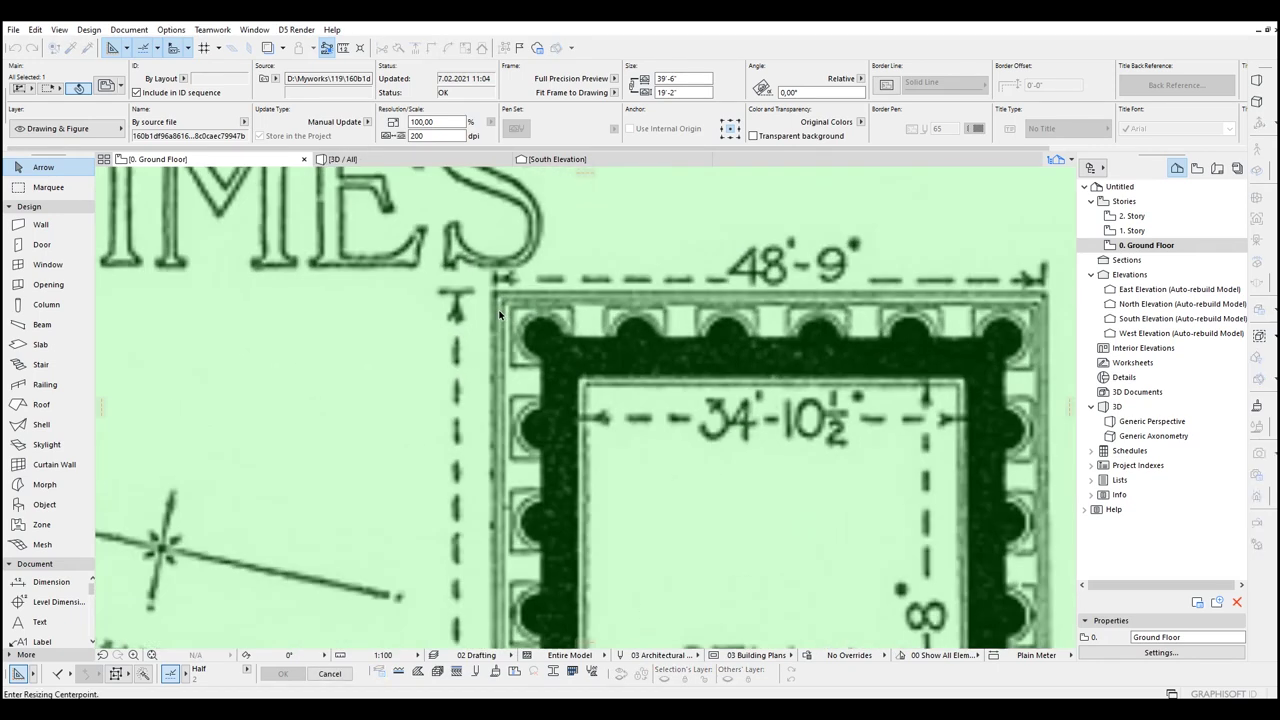
pyautogui.click(492, 288)
pyautogui.moveTo(708, 311); pyautogui.dragTo(417, 319, button='middle')
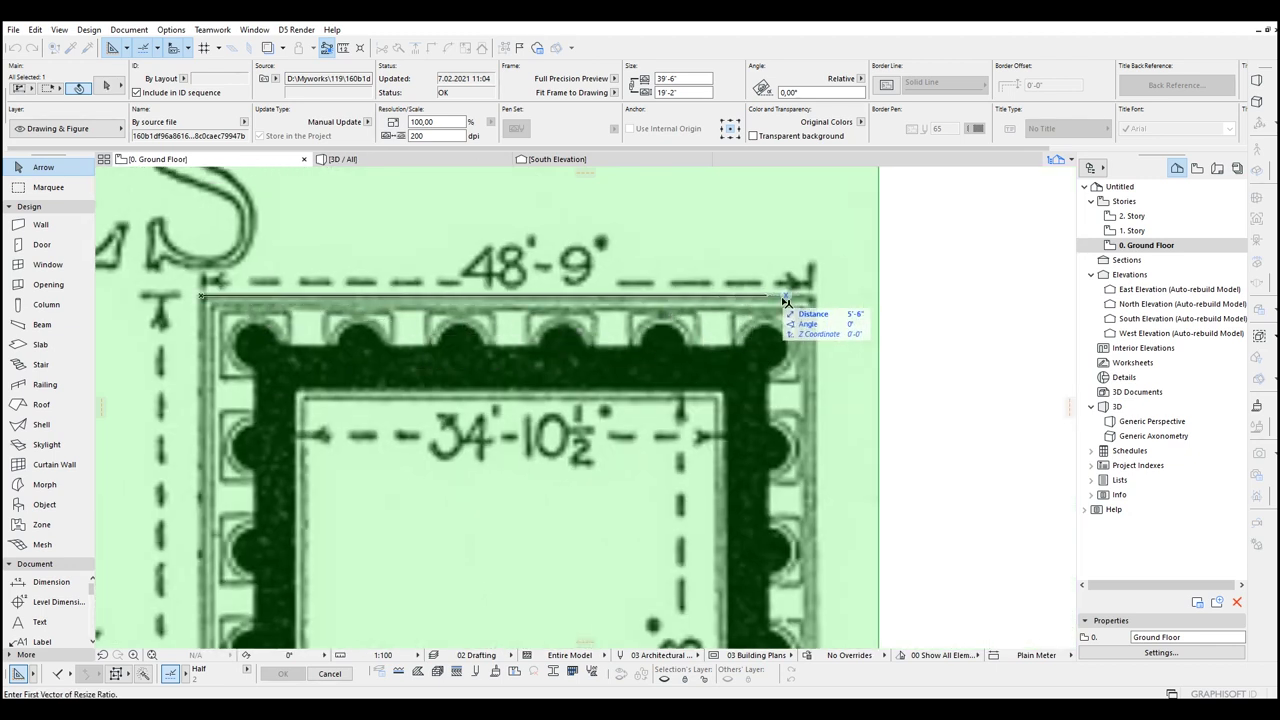
pyautogui.click(818, 298)
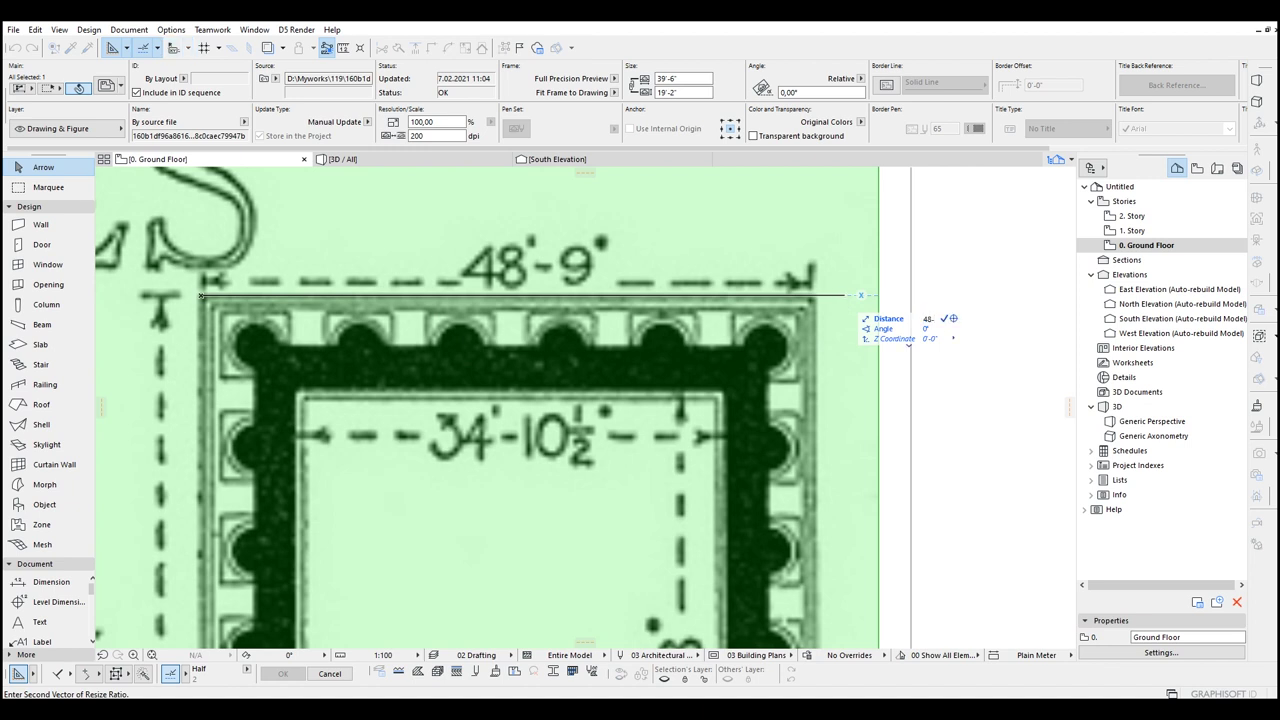
pyautogui.click(1077, 296)
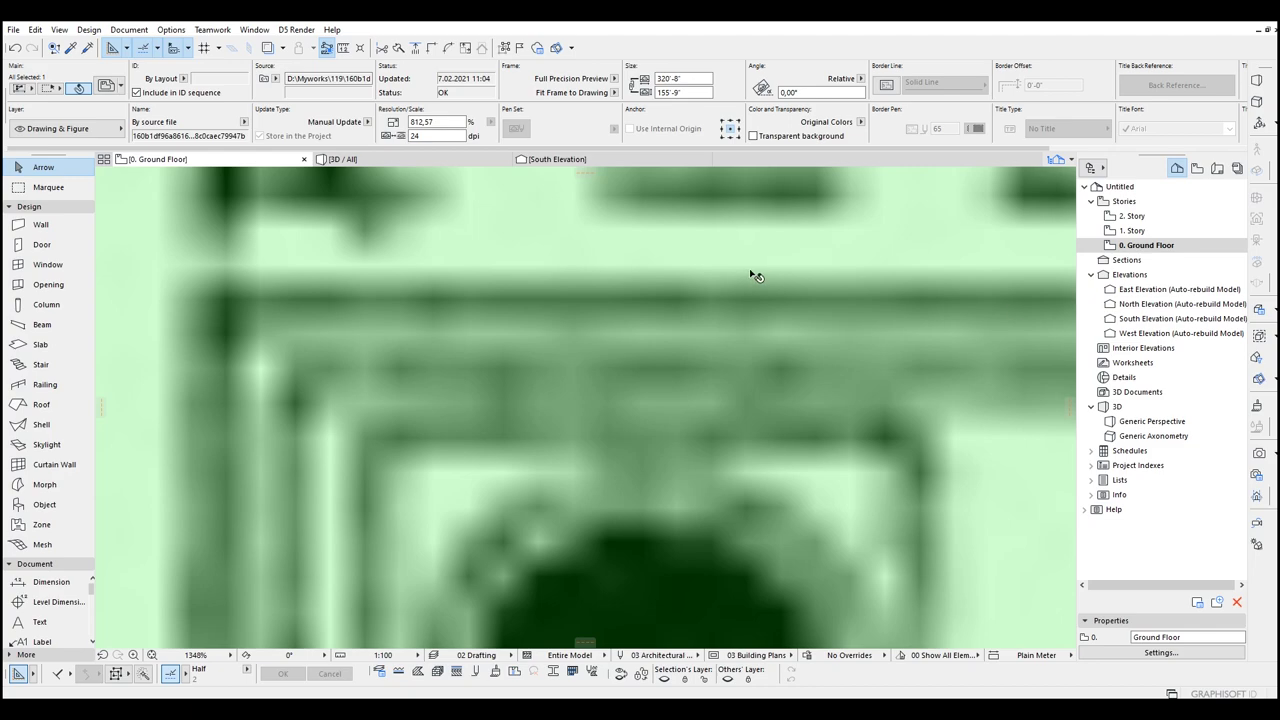
# Step: Measure the overall width along the upper edge of the temple plan to check the drawing's scale
pyautogui.scroll(-15, 757, 277)
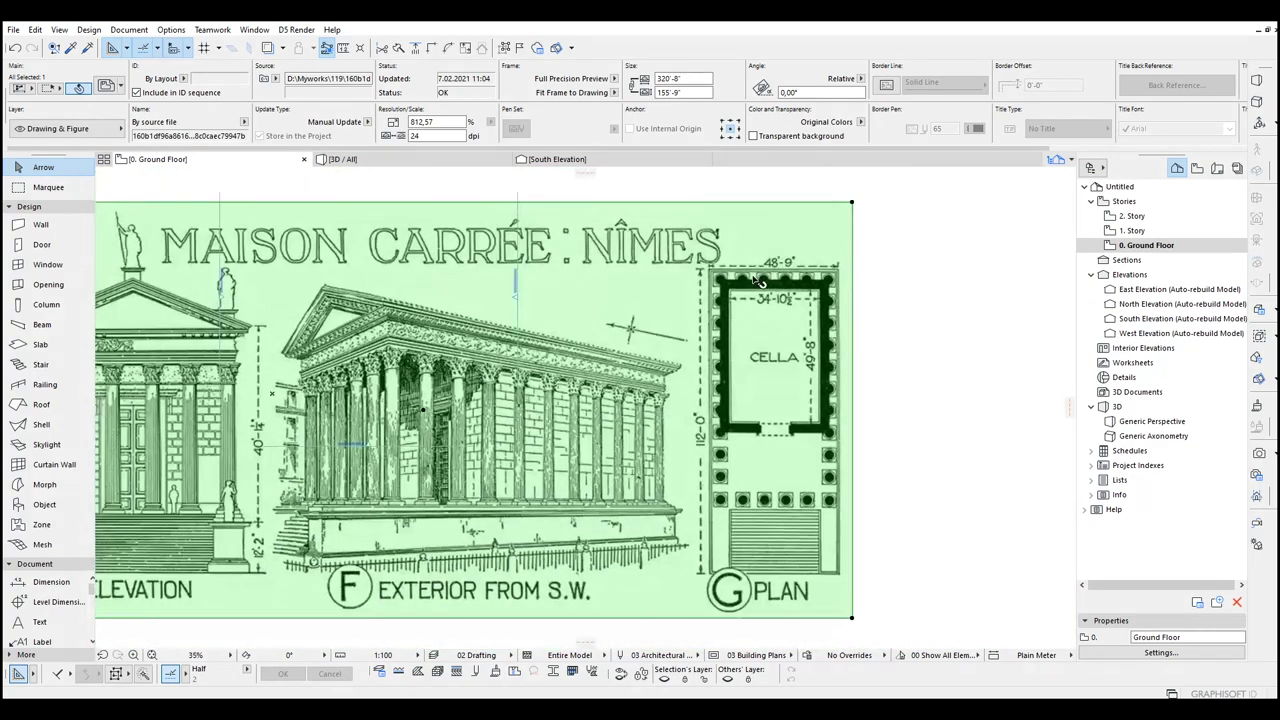
pyautogui.moveTo(718, 274); pyautogui.dragTo(626, 273, button='middle')
pyautogui.scroll(2, 803, 253)
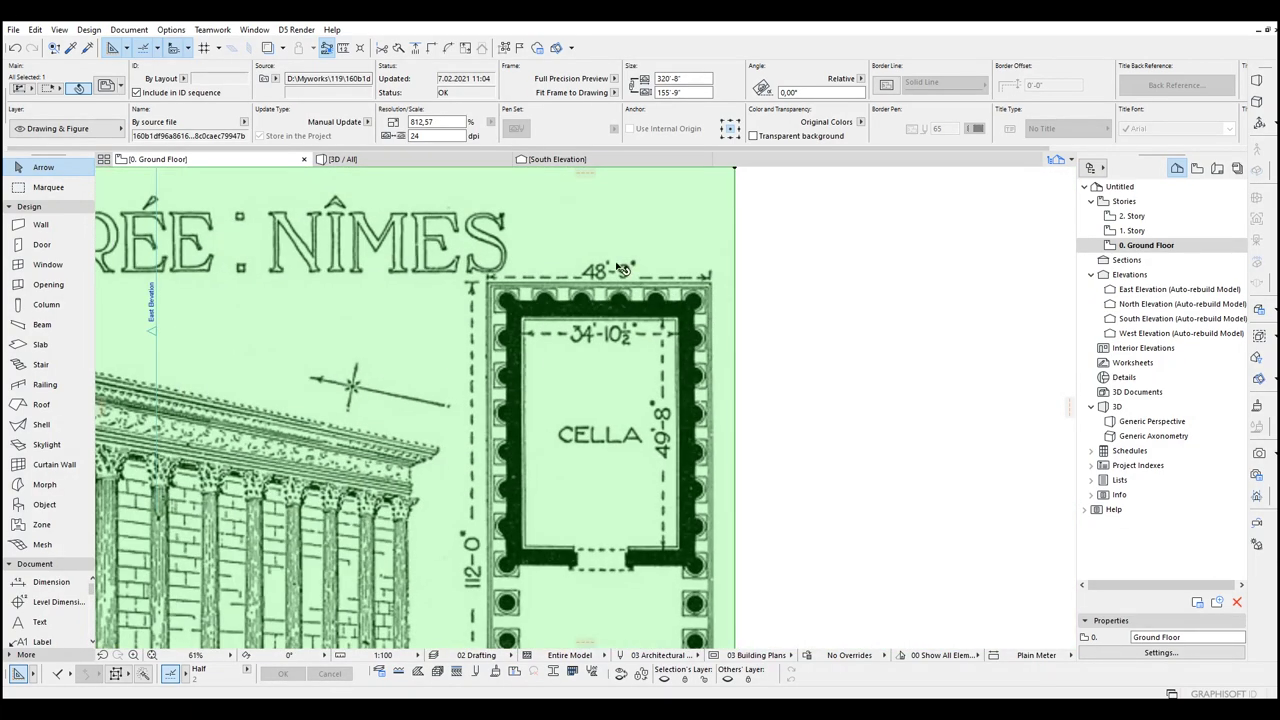
pyautogui.scroll(4, 618, 265)
pyautogui.click(895, 268)
pyautogui.press('m')
pyautogui.scroll(4, 363, 298)
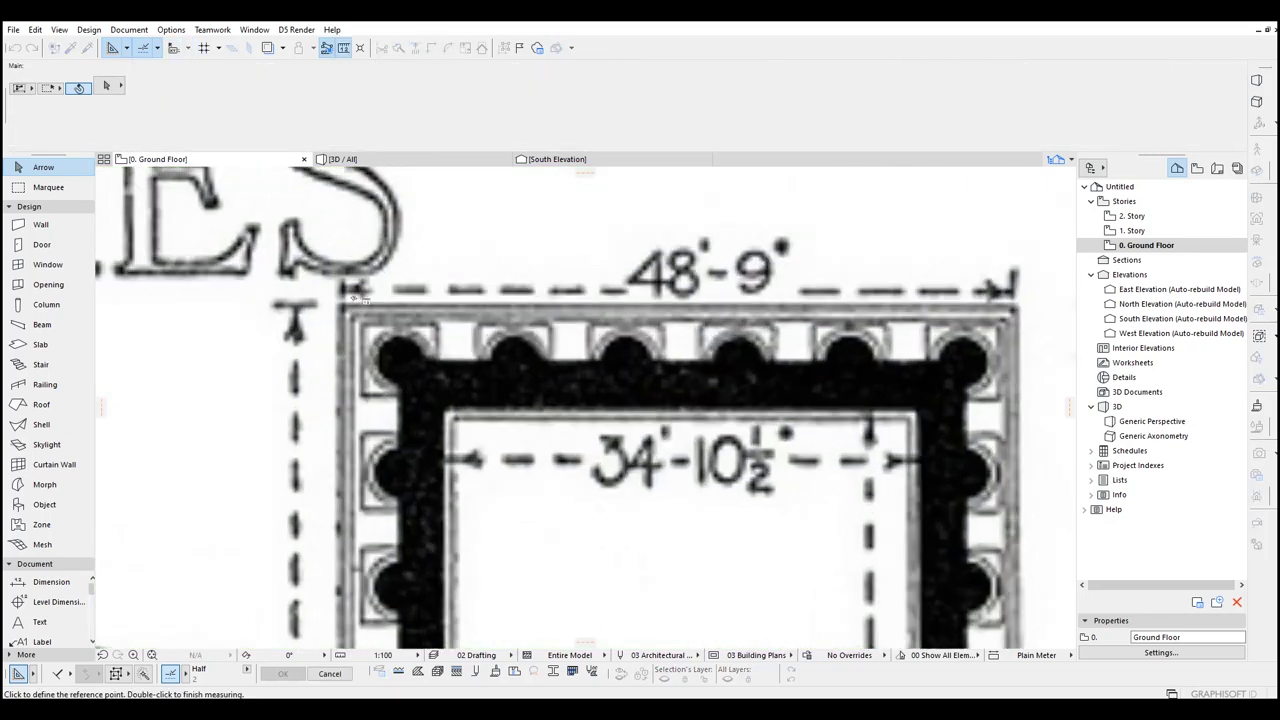
pyautogui.click(328, 307)
pyautogui.moveTo(532, 305); pyautogui.dragTo(181, 265, button='middle')
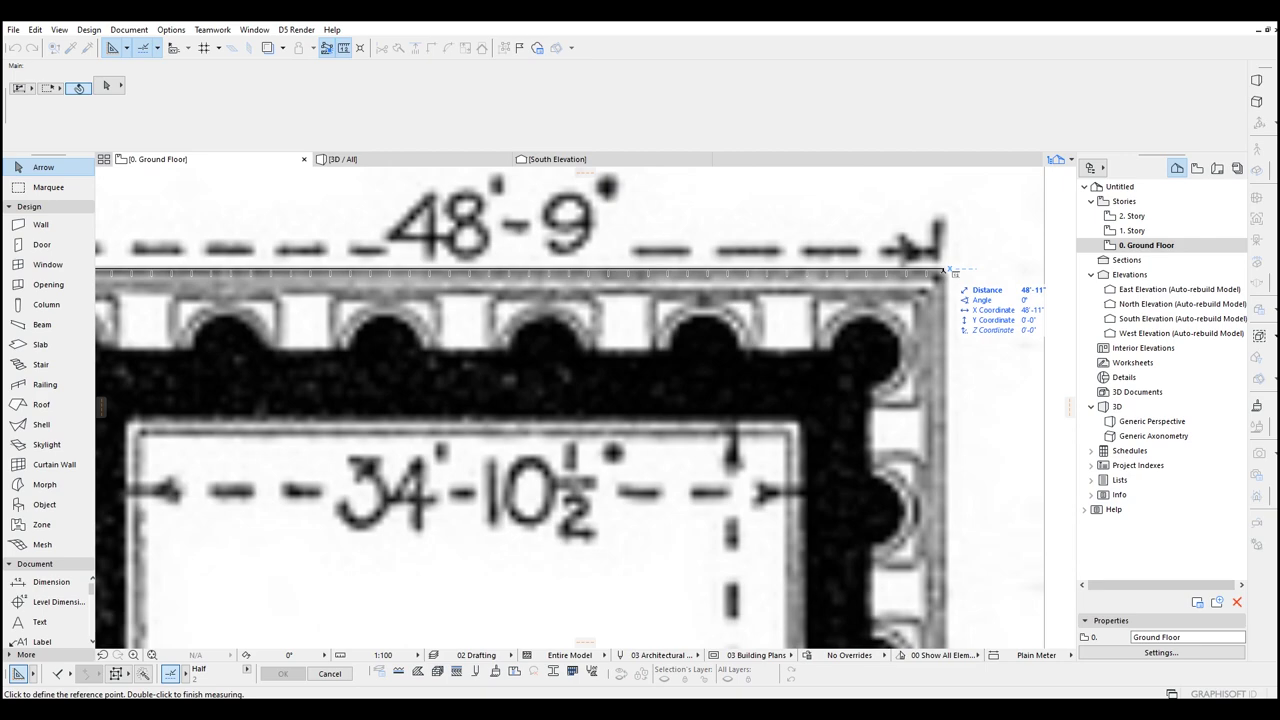
pyautogui.scroll(-5, 940, 272)
pyautogui.press('Escape')
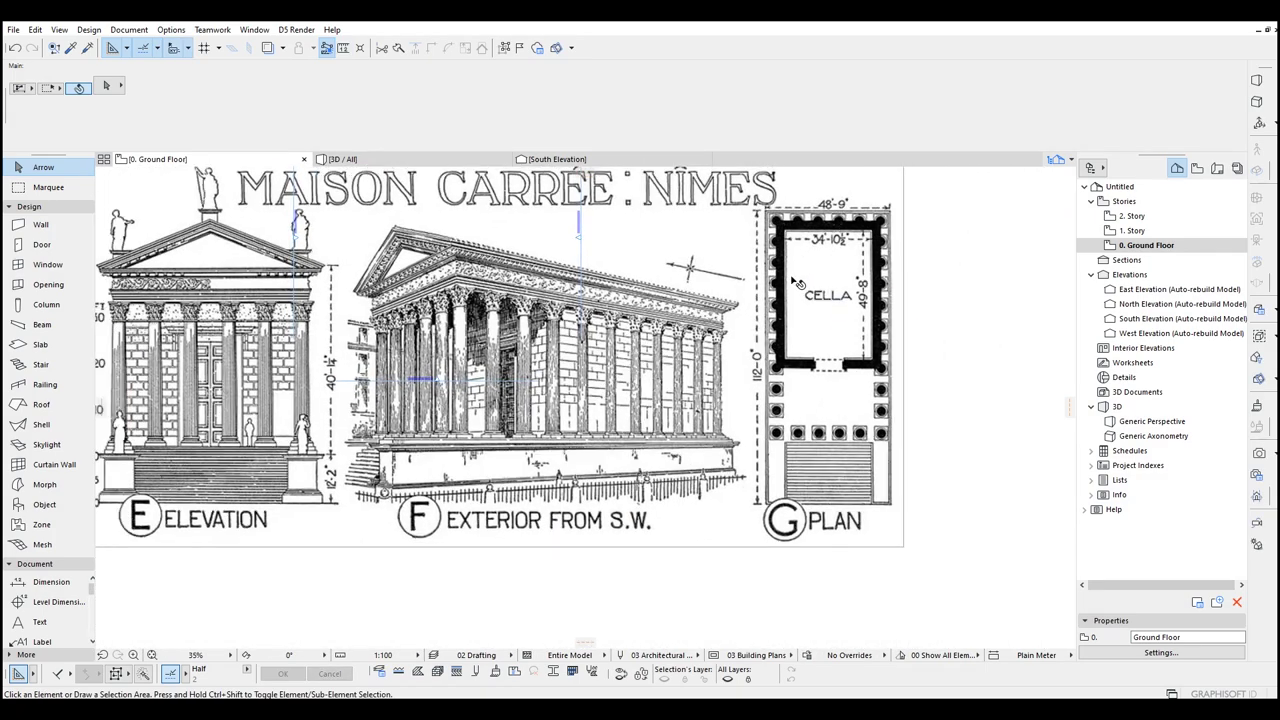
# Step: Place a copy of the scaled reference drawing about 175 feet straight below the original
pyautogui.scroll(-2, 798, 284)
pyautogui.click(810, 268)
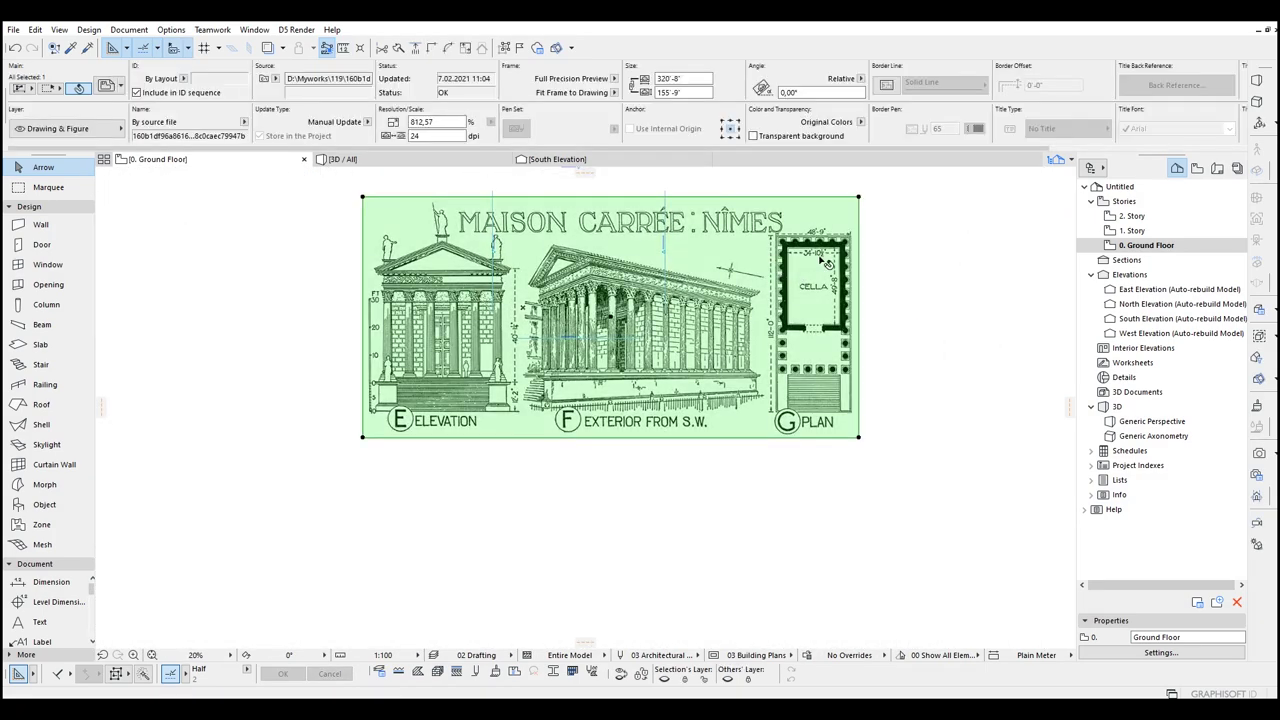
pyautogui.hotkey('ctrl', 'shift', 'd')
pyautogui.click(787, 260)
pyautogui.moveTo(790, 459); pyautogui.dragTo(722, 254, button='middle')
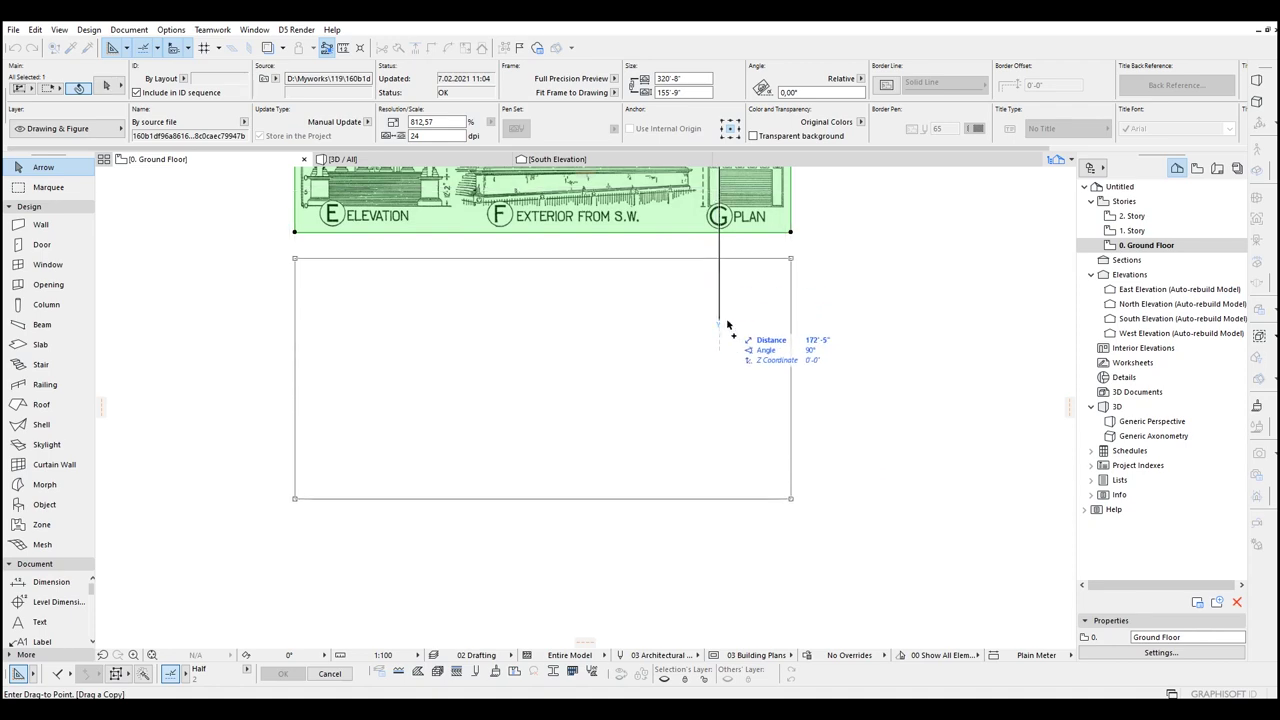
pyautogui.click(729, 333)
pyautogui.moveTo(735, 225); pyautogui.dragTo(751, 394, button='middle')
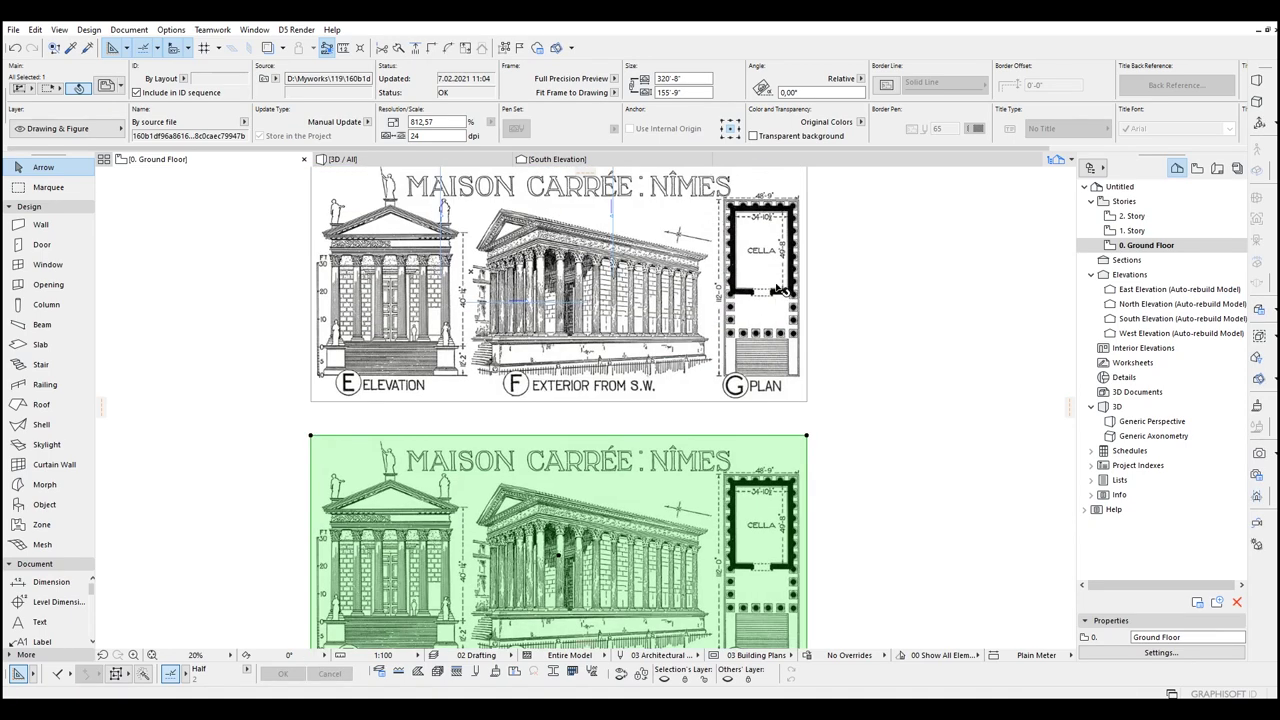
# Step: Crop the upper reference drawing from its left edge so only the plan remains, about 62'-9" wide
pyautogui.click(341, 239)
pyautogui.click(312, 204)
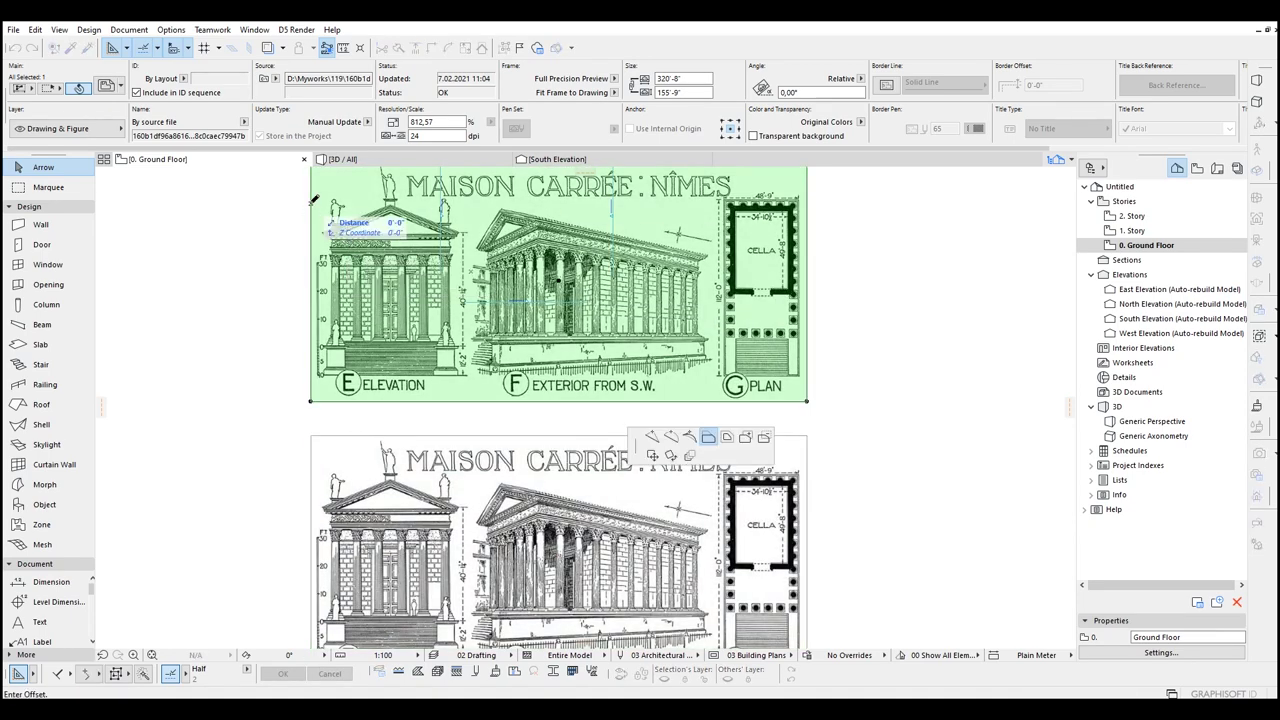
pyautogui.click(708, 436)
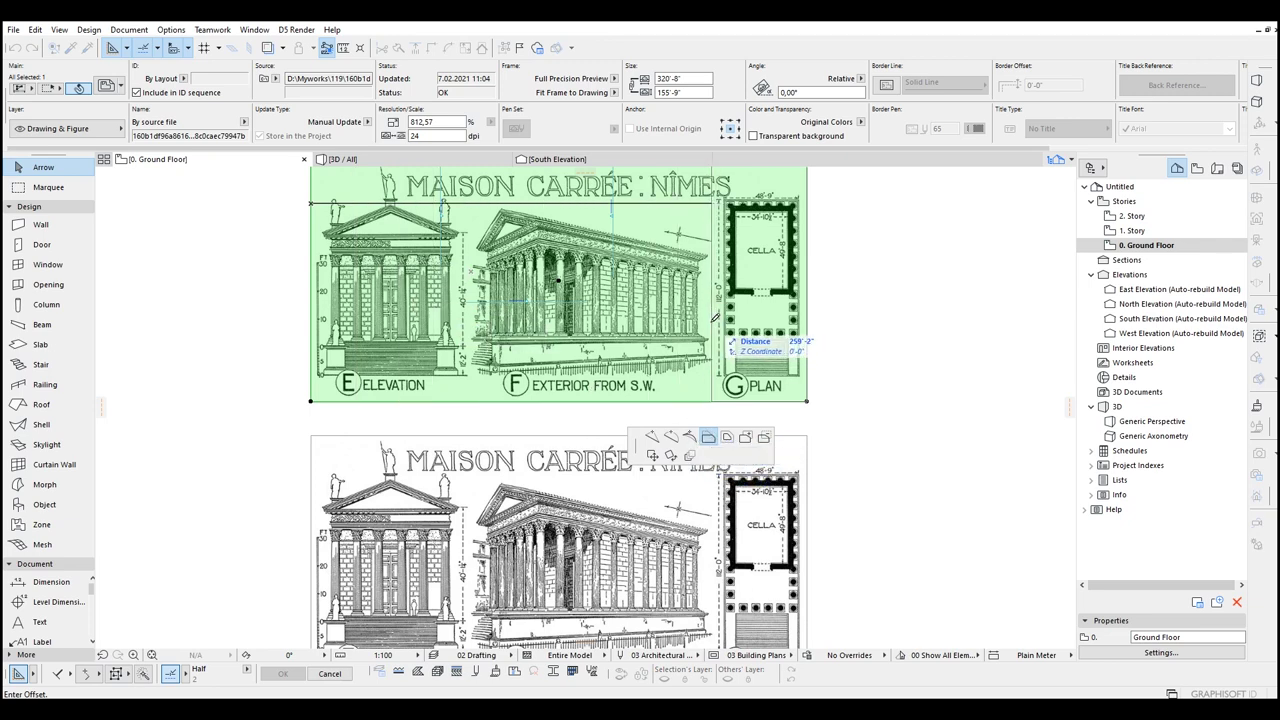
pyautogui.click(712, 318)
pyautogui.scroll(-3, 665, 305)
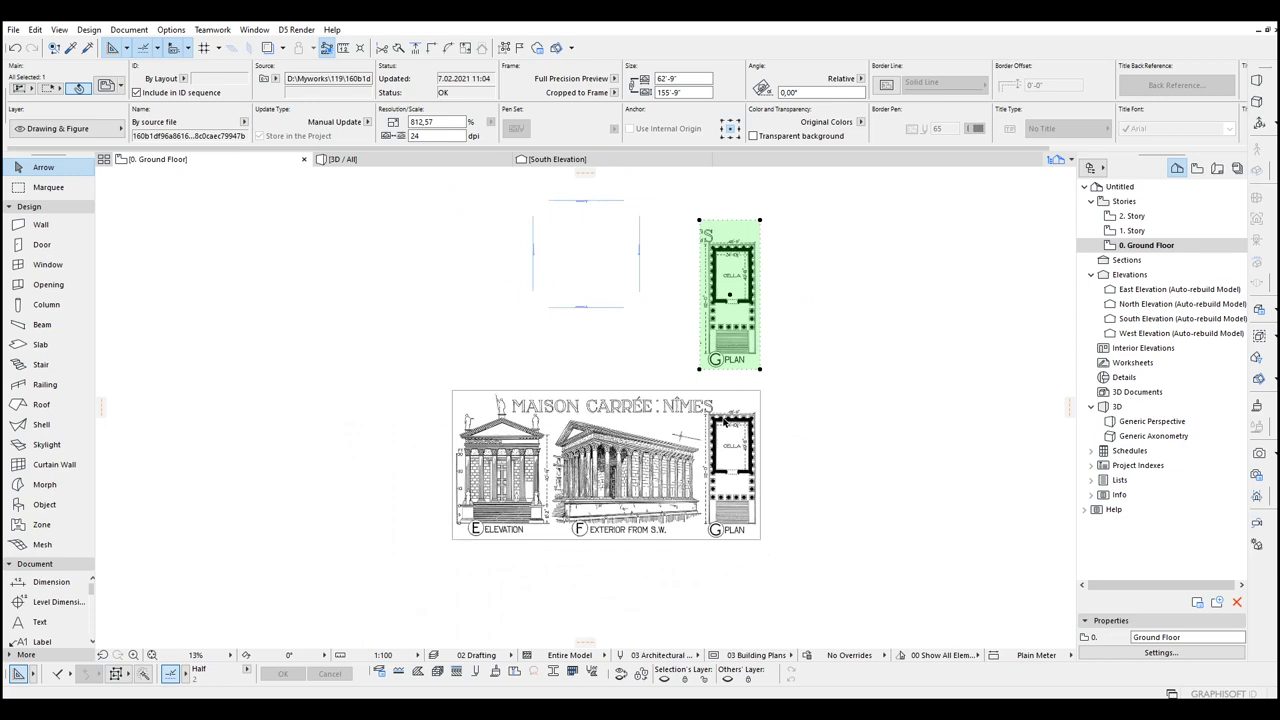
pyautogui.click(800, 485)
pyautogui.scroll(5, 720, 400)
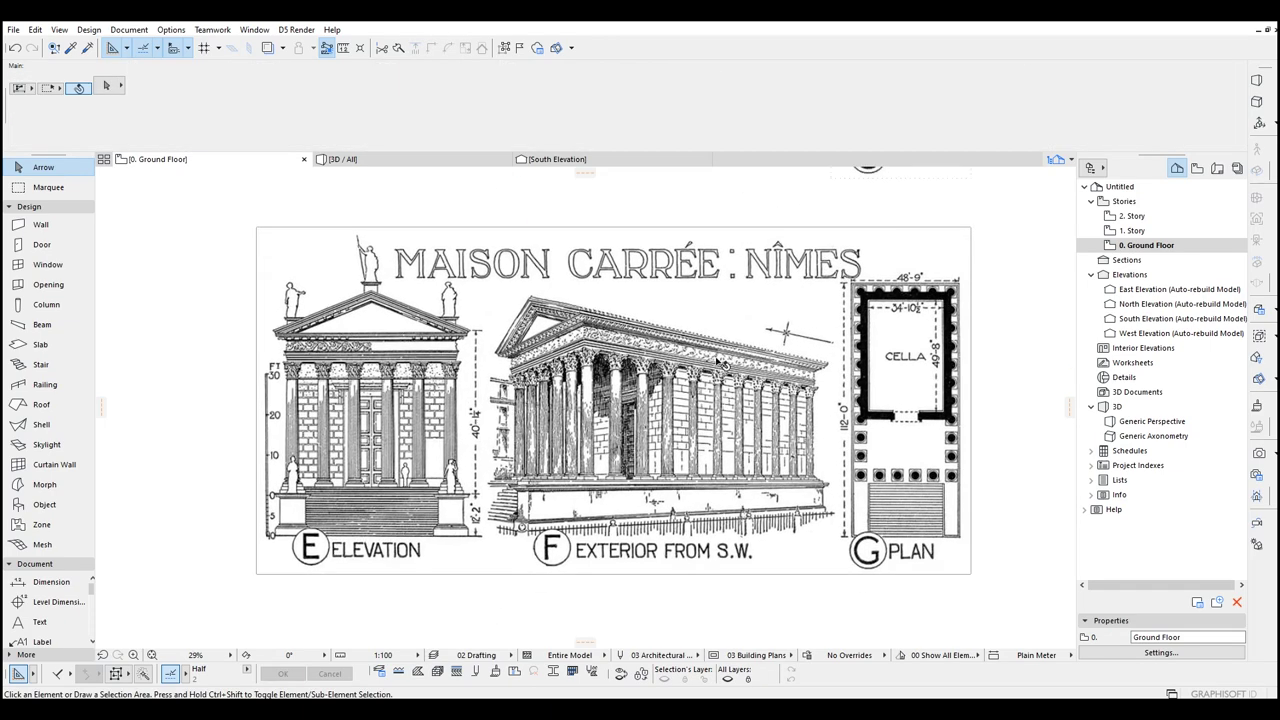
pyautogui.click(791, 327)
pyautogui.moveTo(930, 479); pyautogui.dragTo(953, 455, button='middle')
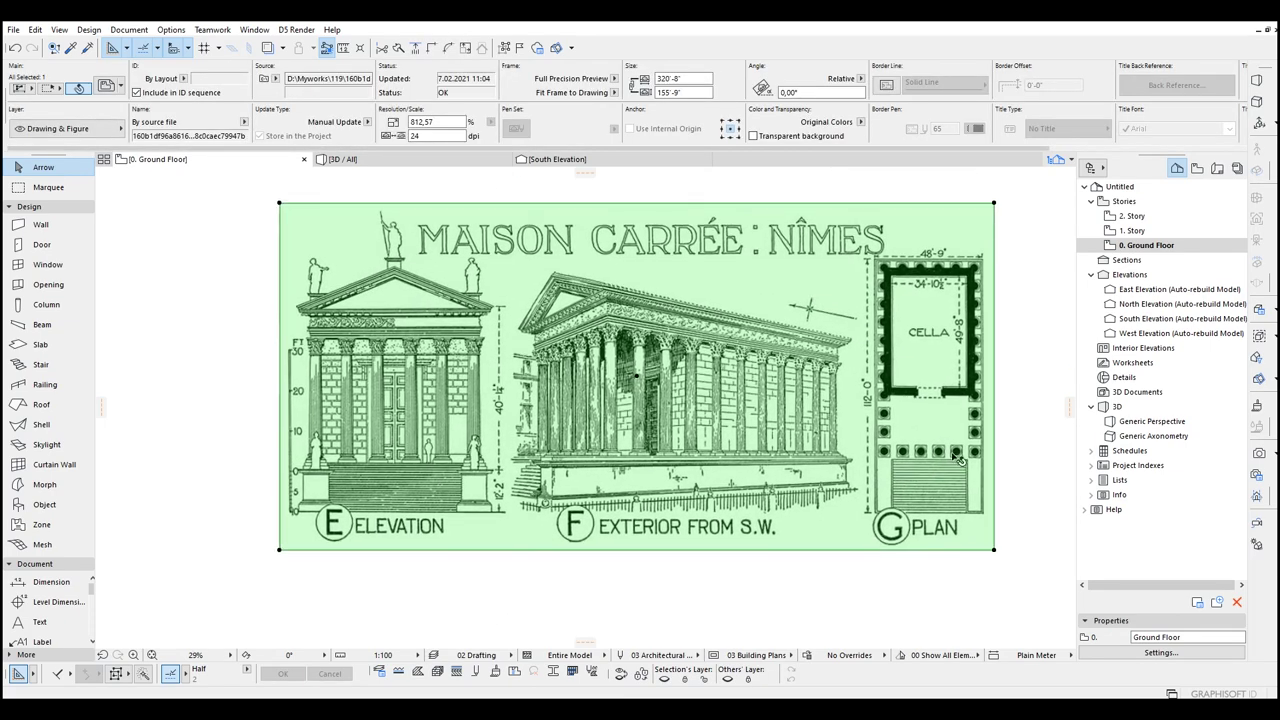
pyautogui.click(995, 431)
pyautogui.click(708, 437)
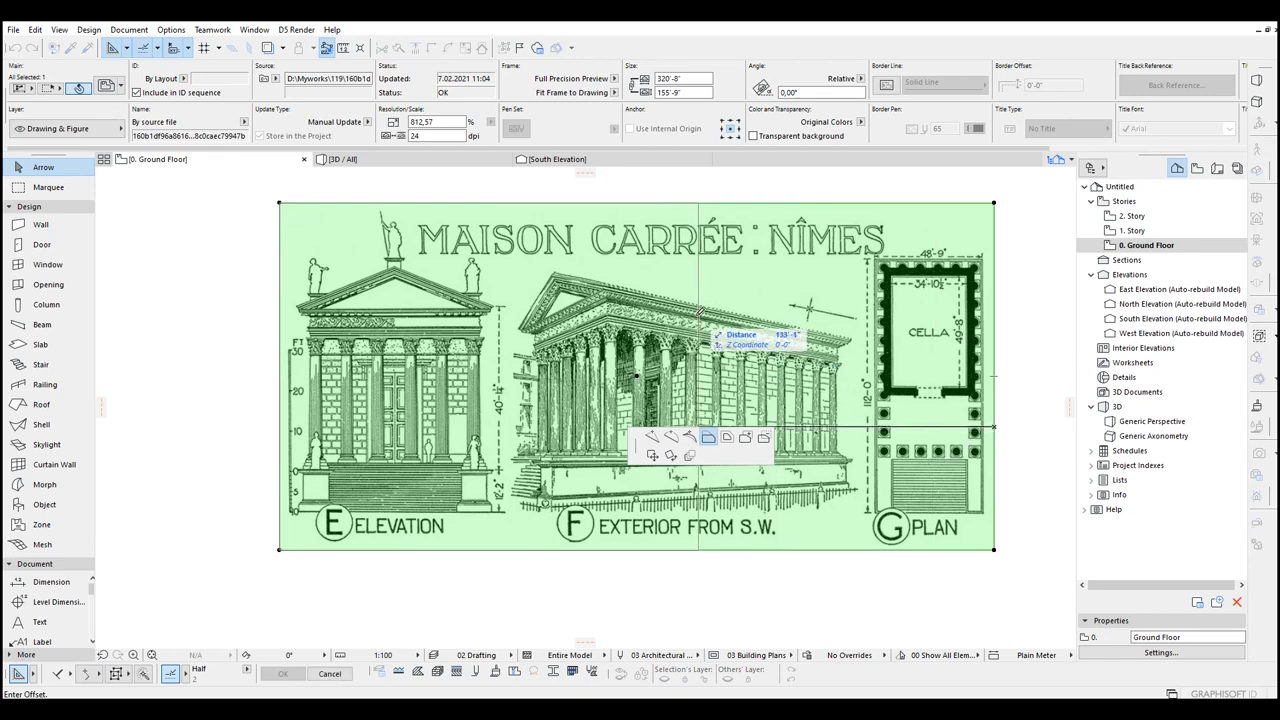
pyautogui.scroll(2, 668, 327)
pyautogui.moveTo(446, 320); pyautogui.dragTo(484, 269, button='middle')
pyautogui.press('Escape')
# Step: Place another copy of the full lower reference drawing directly to its right
pyautogui.scroll(-5, 534, 379)
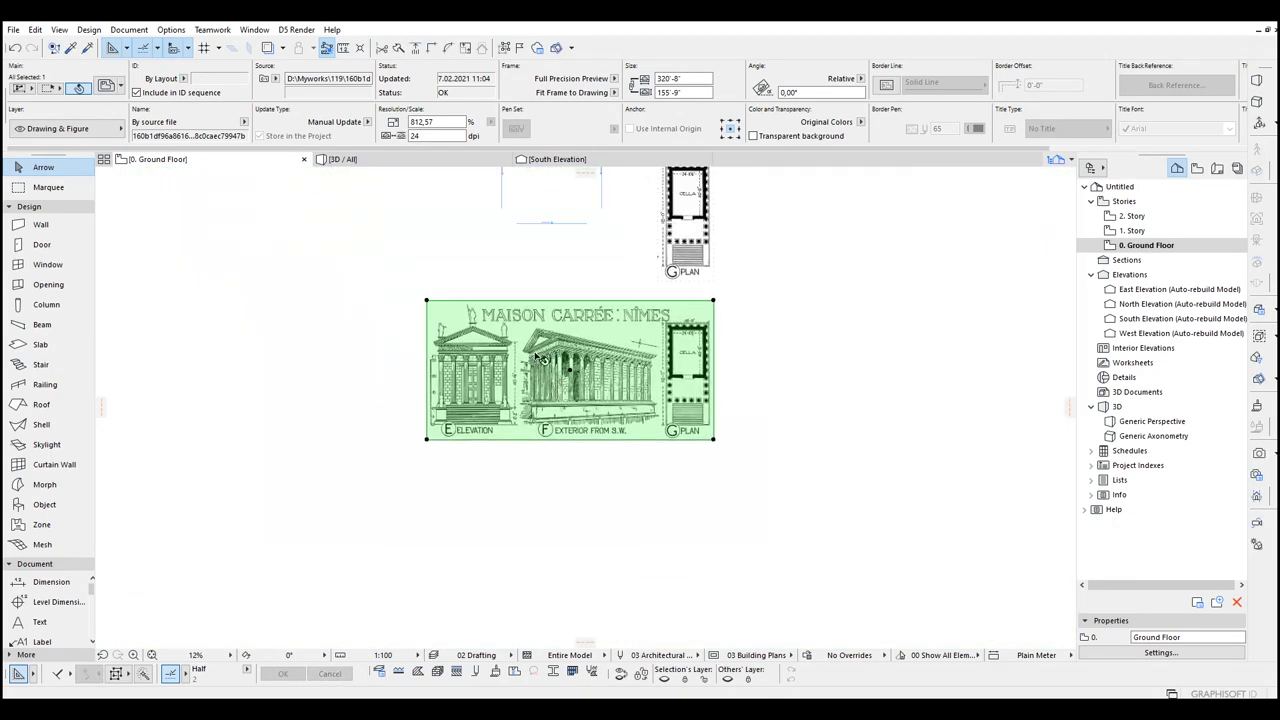
pyautogui.keyDown('ctrl'); pyautogui.moveTo(554, 358); pyautogui.dragTo(780, 376); pyautogui.keyUp('ctrl')
pyautogui.click(907, 361)
# Step: Crop the original lower drawing from its right edge so only the front elevation remains, about 103'-7" wide
pyautogui.click(703, 346)
pyautogui.scroll(3, 703, 346)
pyautogui.click(728, 313)
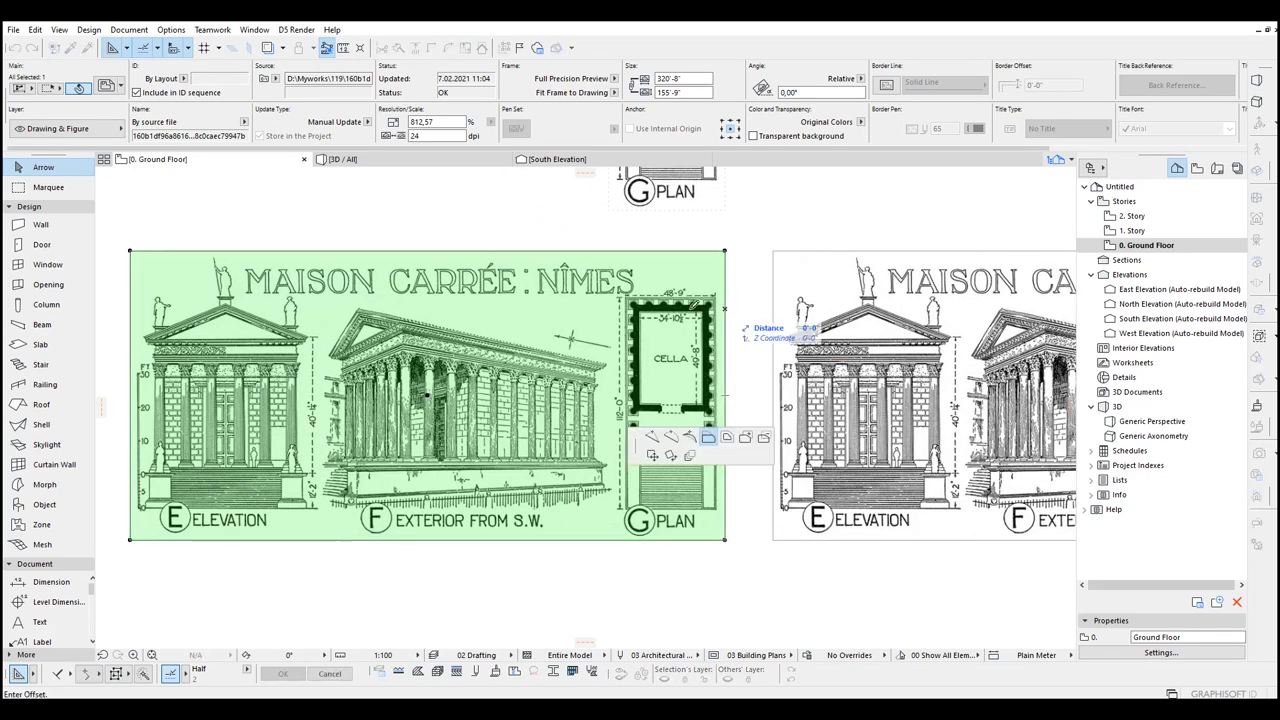
pyautogui.click(323, 315)
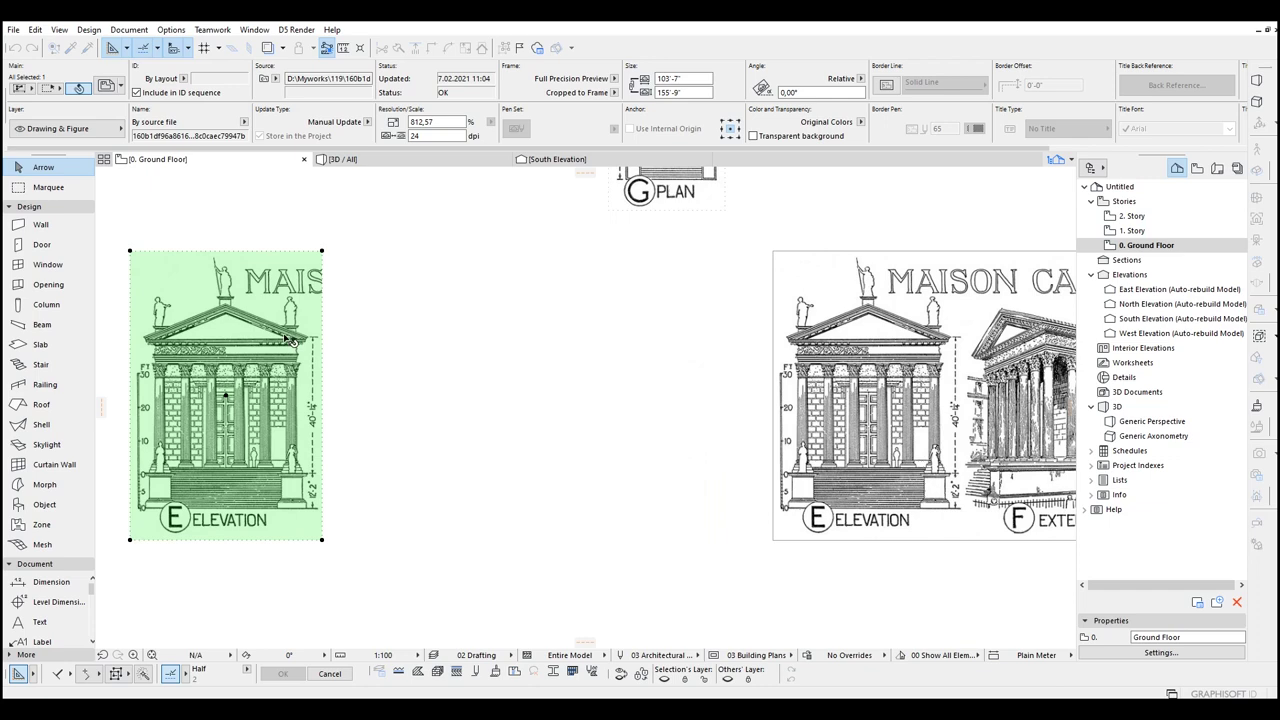
# Step: Resize the cropped front elevation drawing with a graphically defined ratio
pyautogui.scroll(4, 377, 381)
pyautogui.moveTo(377, 381); pyautogui.dragTo(387, 411, button='middle')
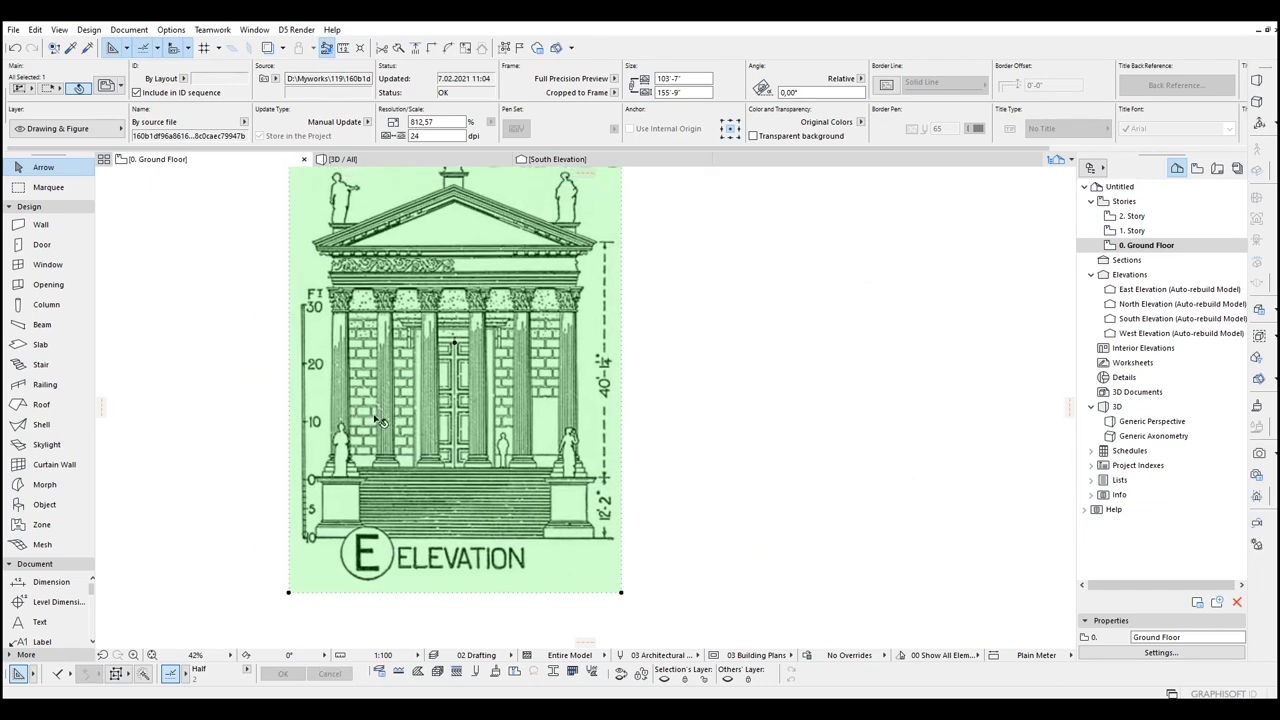
pyautogui.moveTo(262, 446); pyautogui.dragTo(314, 434, button='middle')
pyautogui.scroll(2, 343, 463)
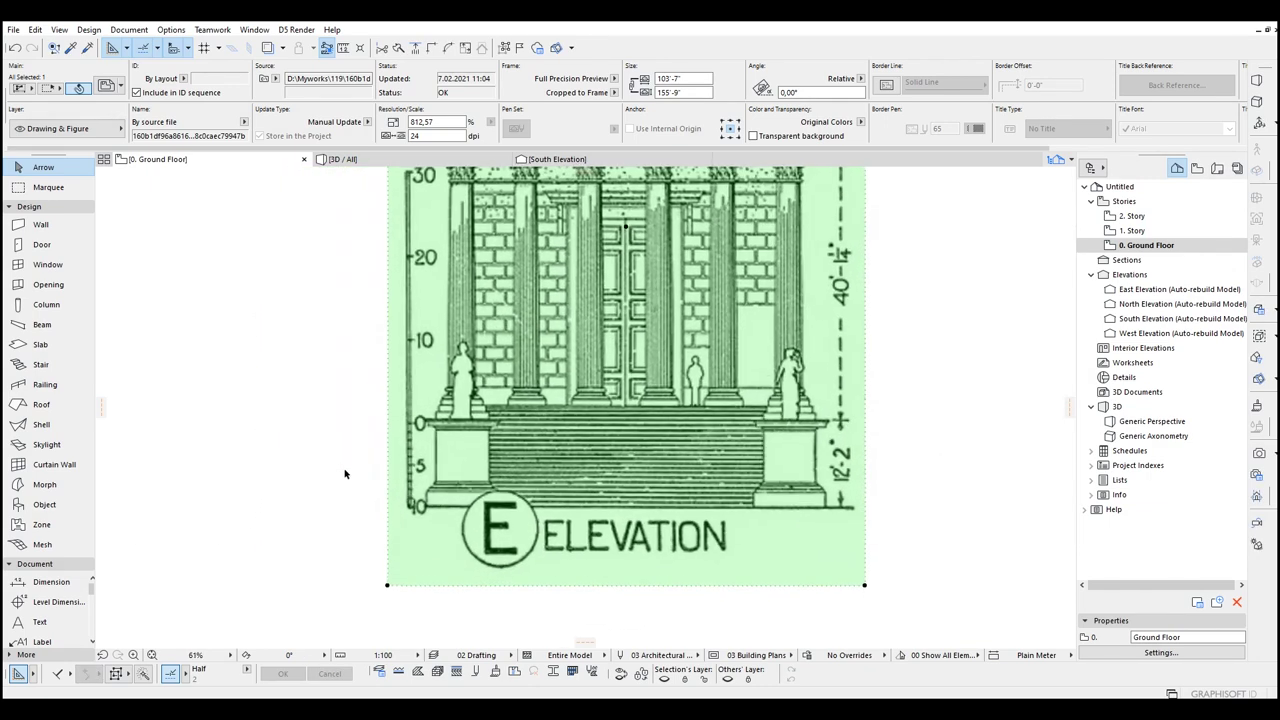
pyautogui.hotkey('ctrl', 'k')
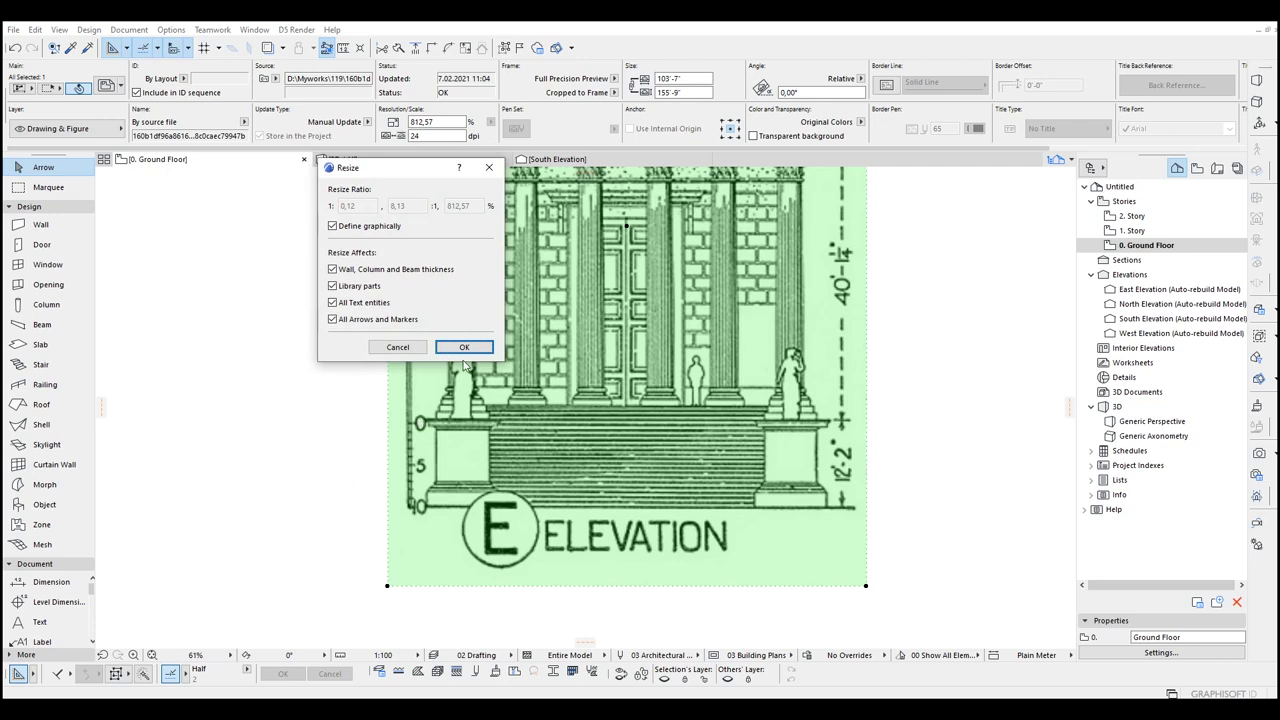
pyautogui.click(464, 348)
pyautogui.scroll(5, 860, 480)
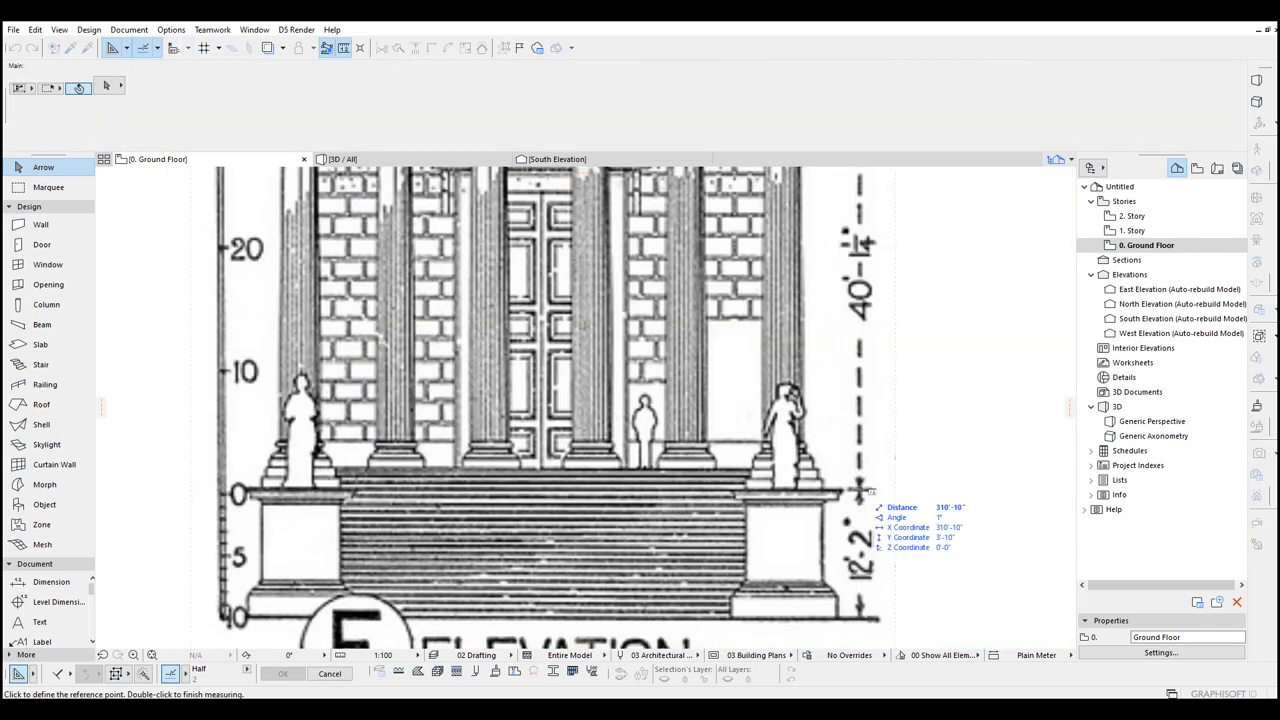
# Step: Measure the front elevation along its 40'-1¼" height dimension to check the drawing's scale
pyautogui.click(859, 490)
pyautogui.moveTo(893, 235); pyautogui.dragTo(871, 392, button='middle')
pyautogui.moveTo(852, 297); pyautogui.dragTo(837, 477, button='middle')
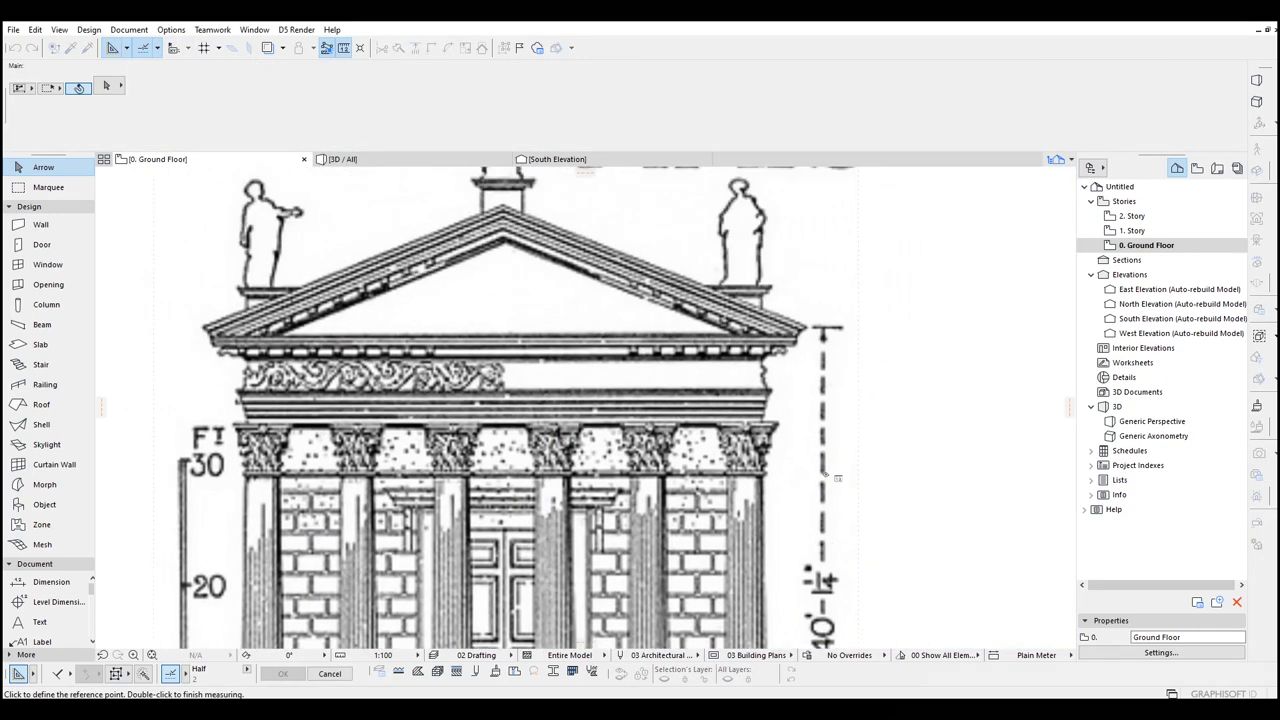
pyautogui.scroll(-5, 822, 330)
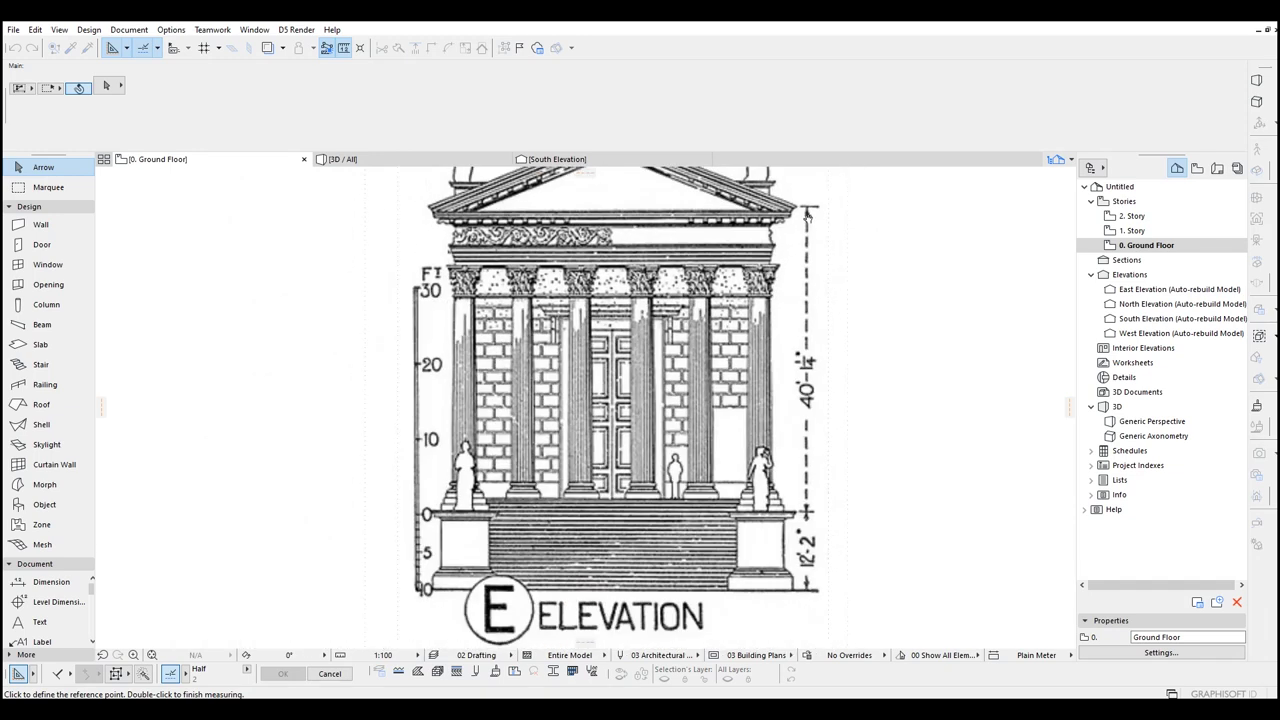
pyautogui.press('Escape')
# Step: Resize the front elevation graphically from the ground line so that the podium's dimensioned height becomes 12'-2"
pyautogui.click(703, 470)
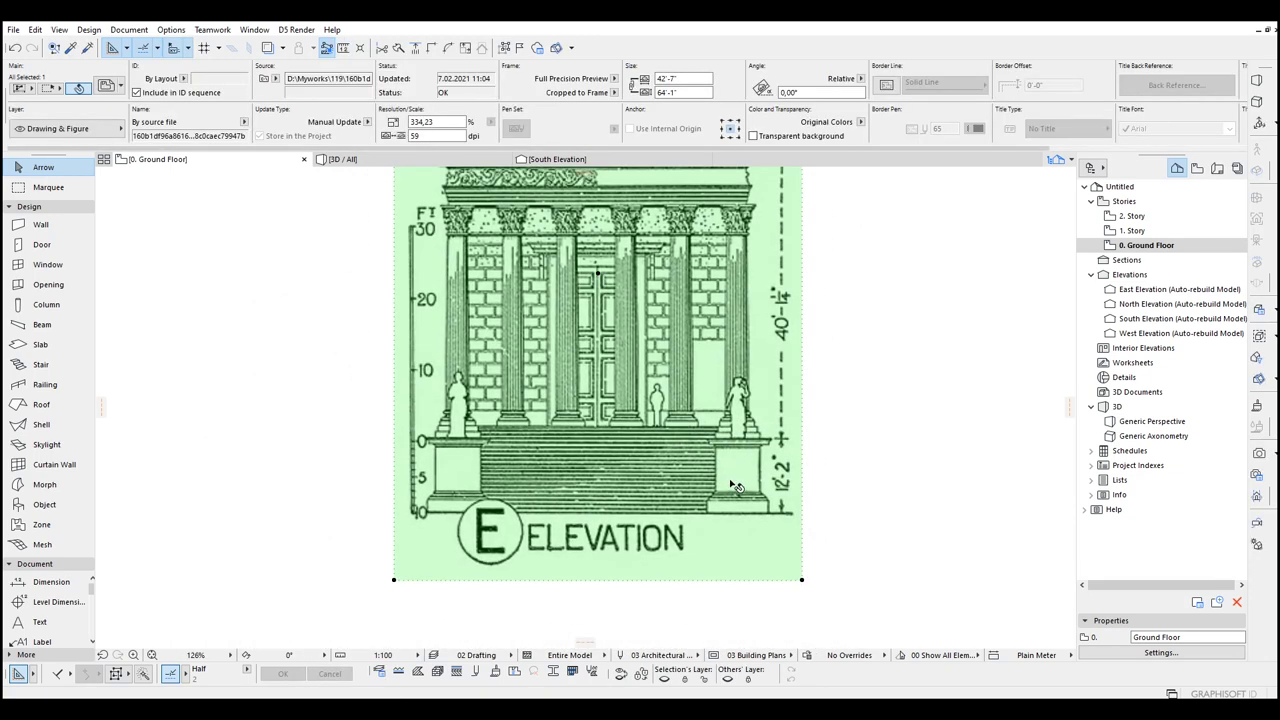
pyautogui.hotkey('ctrl', 'k')
pyautogui.click(463, 349)
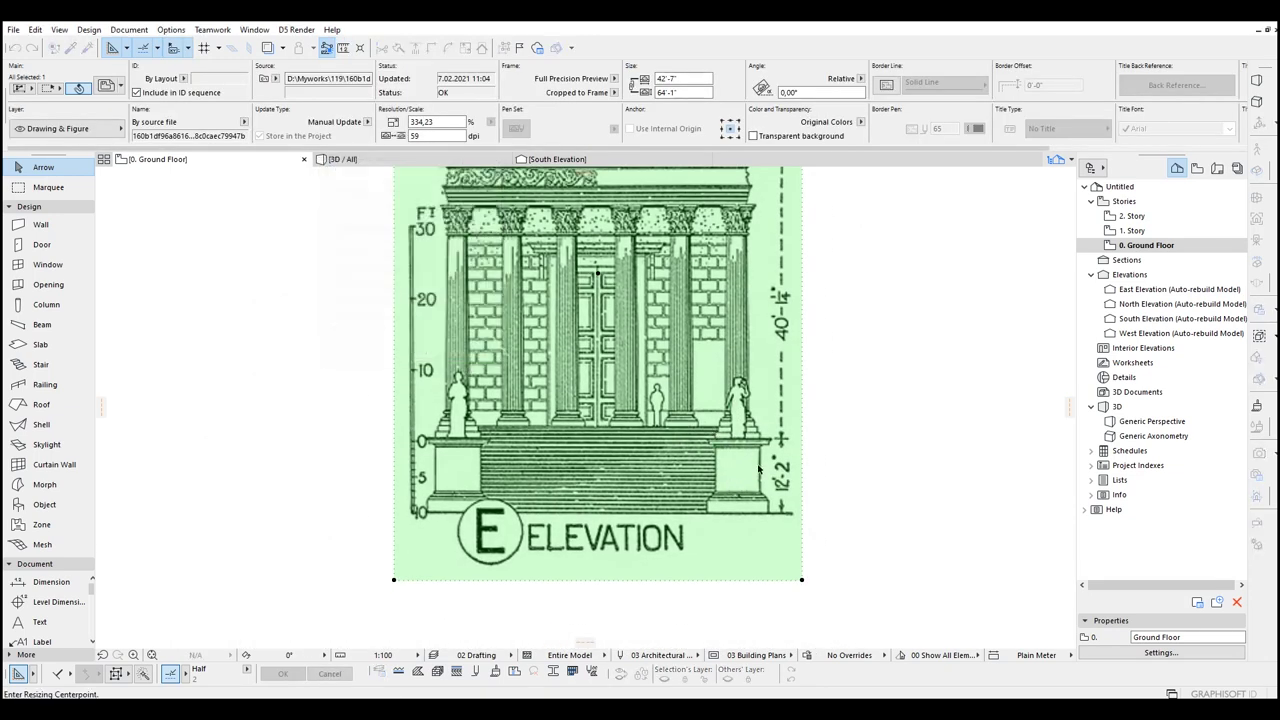
pyautogui.scroll(3, 767, 489)
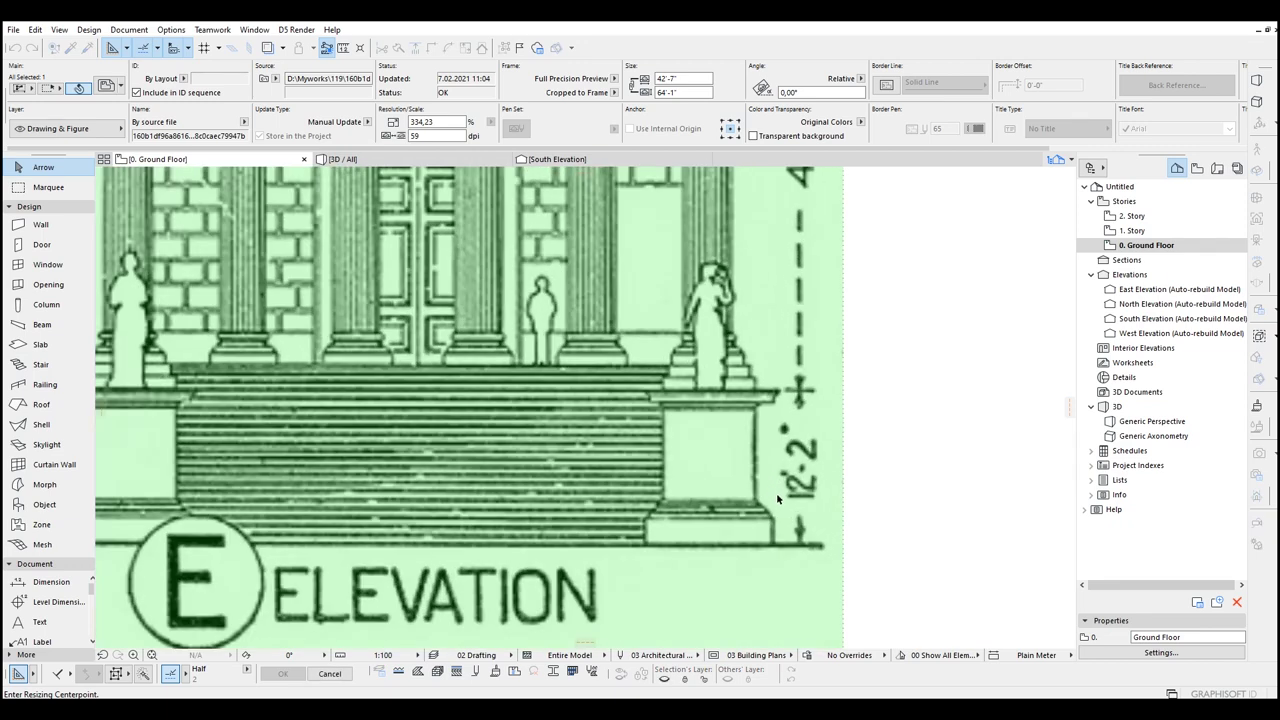
pyautogui.scroll(2, 776, 492)
pyautogui.click(796, 550)
pyautogui.click(828, 279)
pyautogui.write('12-')
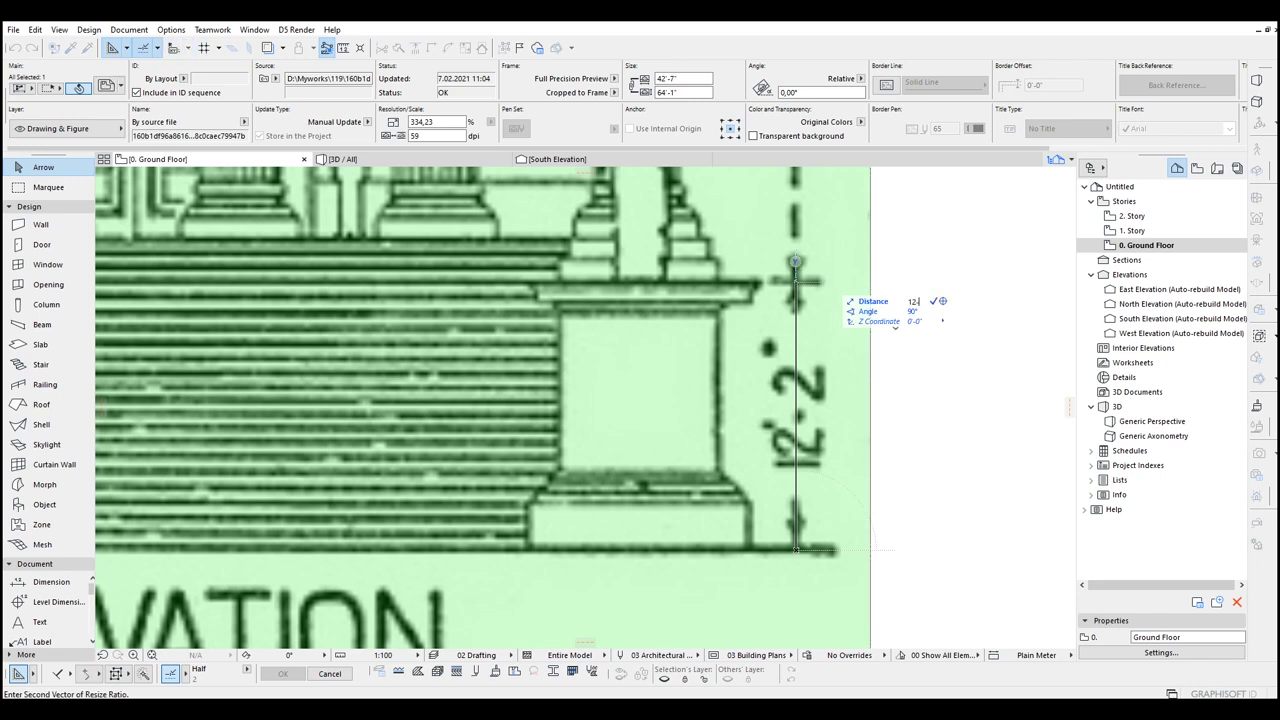
pyautogui.scroll(-3, 803, 350)
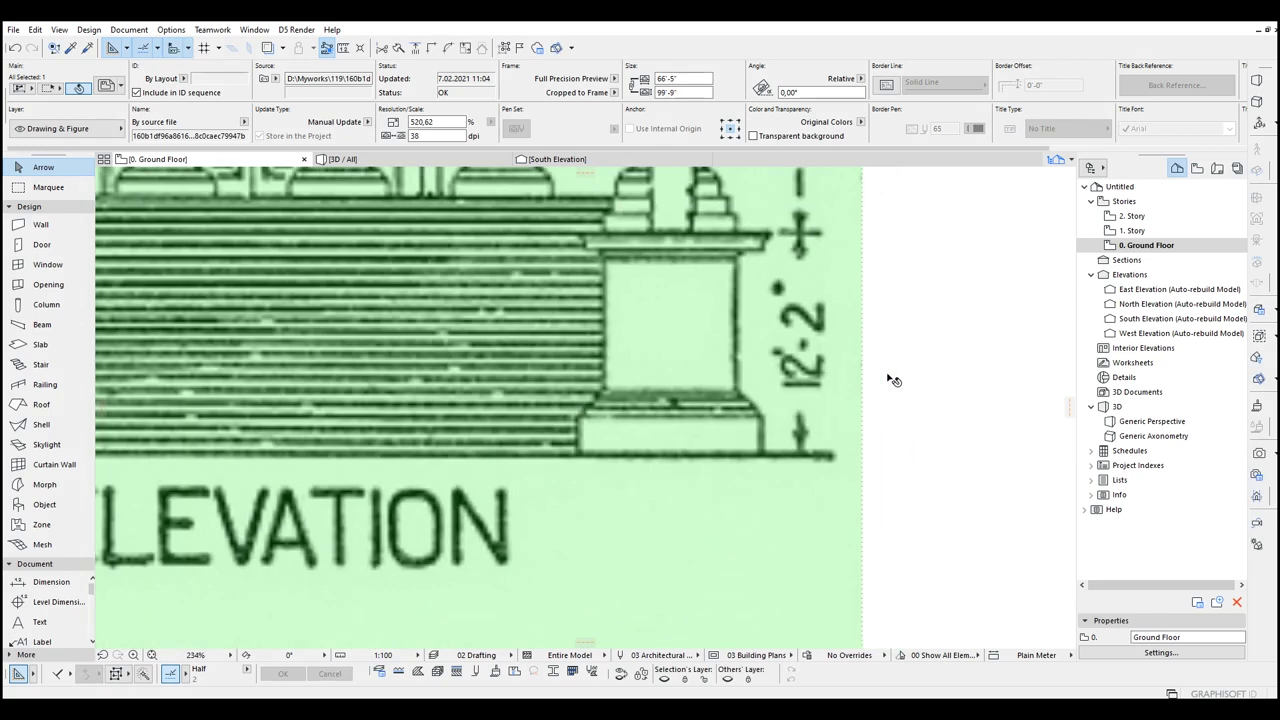
# Step: Measure the podium height along its vertical dimension line in the front elevation
pyautogui.click(906, 372)
pyautogui.press('m')
pyautogui.click(800, 444)
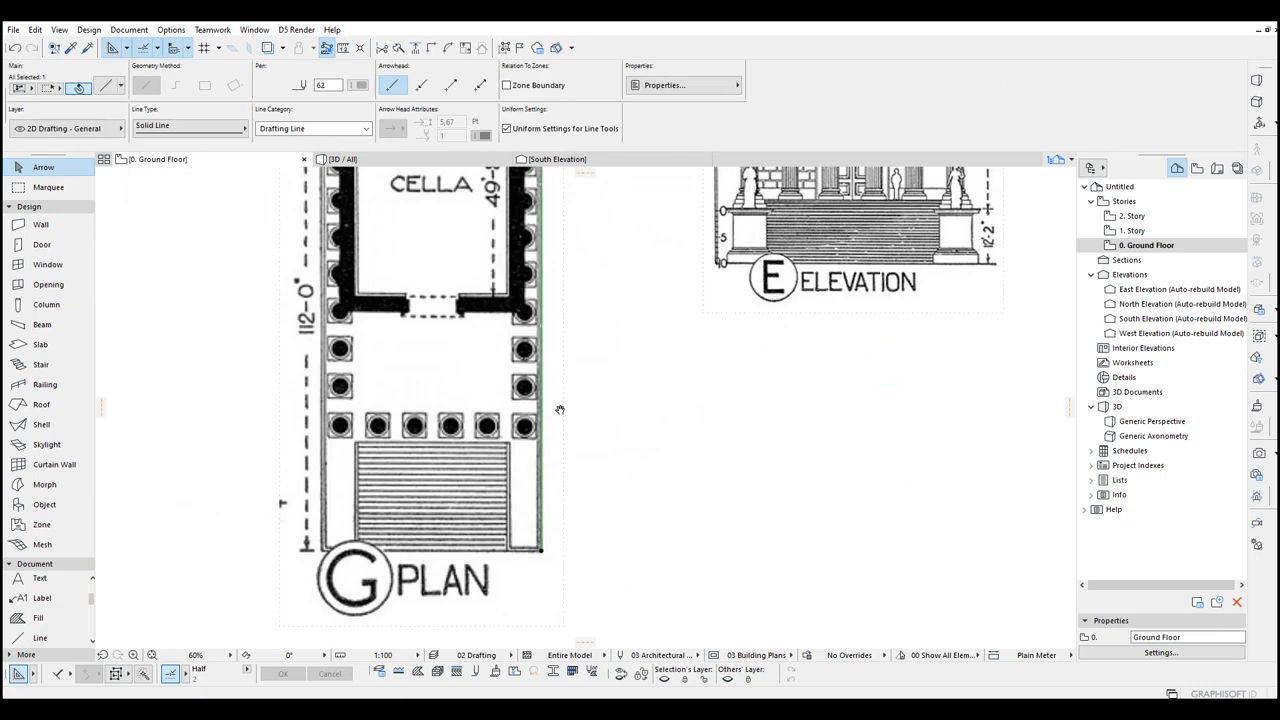
# Step: Copy the vertical guide line from the plan's lower-right corner to its lower-left corner
pyautogui.scroll(2, 553, 550)
pyautogui.scroll(1, 553, 550)
pyautogui.click(555, 501)
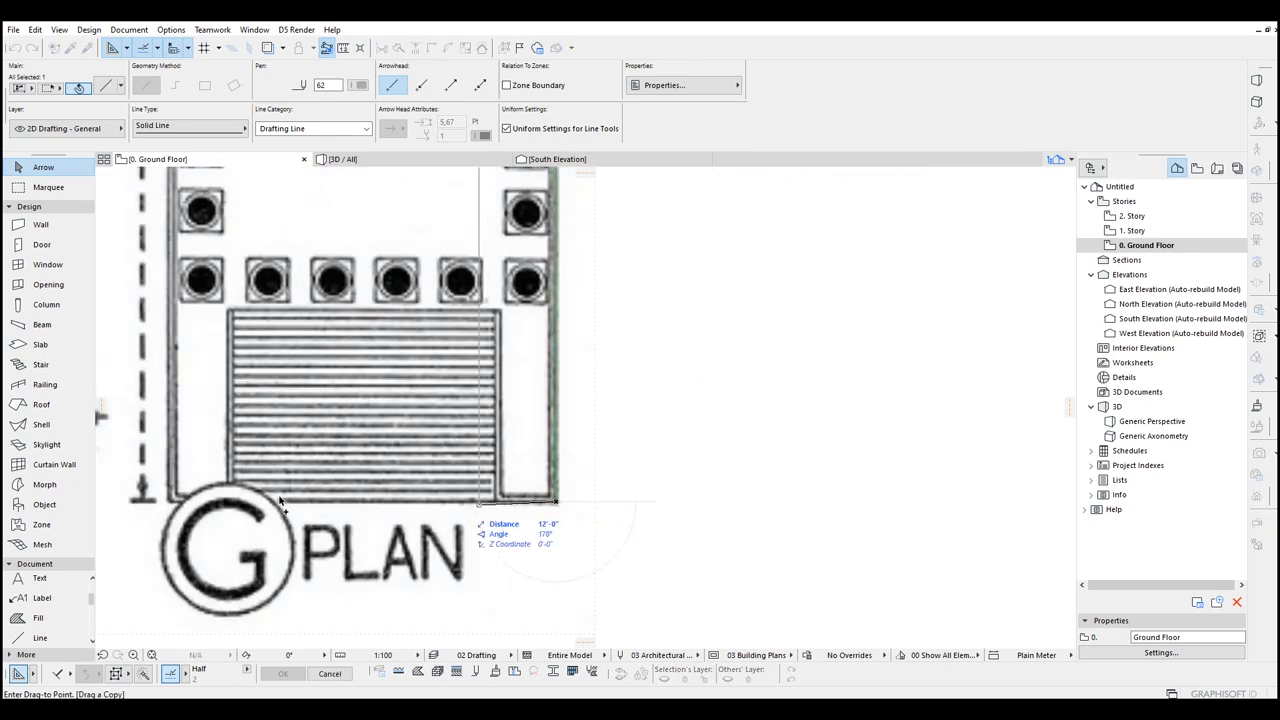
pyautogui.click(167, 502)
pyautogui.scroll(-5, 245, 485)
pyautogui.moveTo(436, 253); pyautogui.dragTo(443, 495, button='middle')
# Step: Move the front elevation above the plan, placing its podium's lower-left corner on the plan's left guide line
pyautogui.click(614, 395)
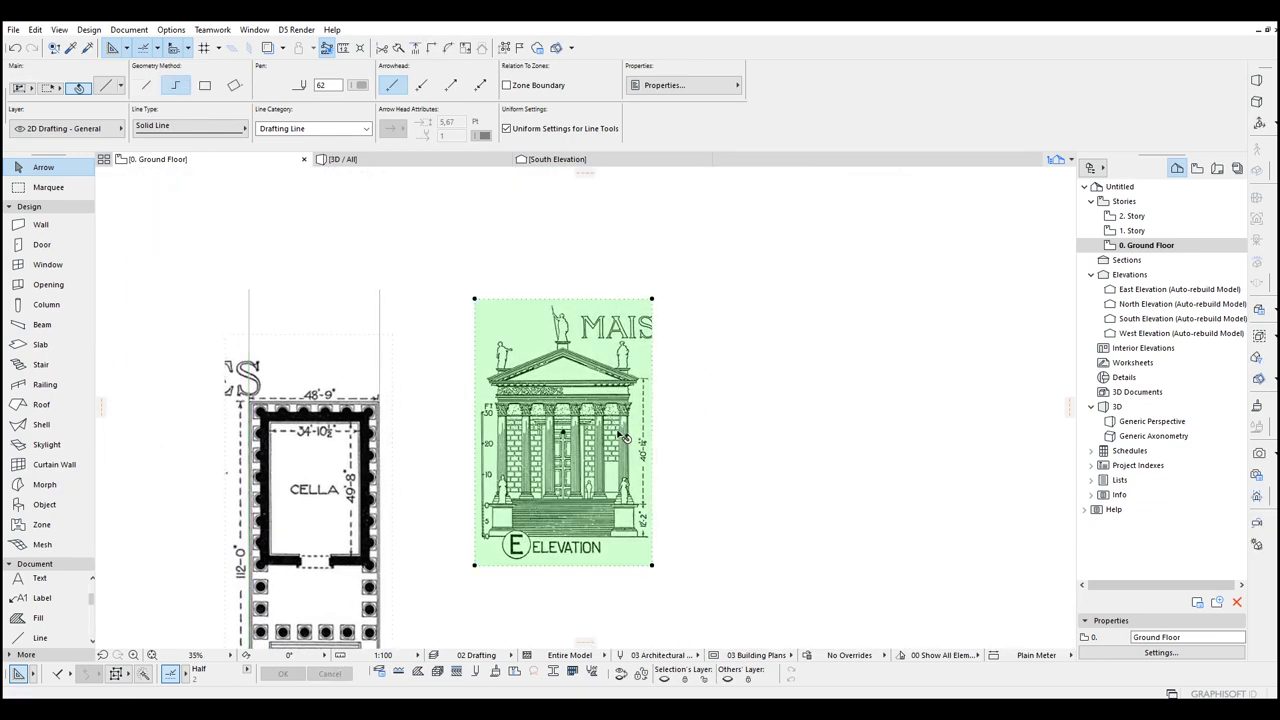
pyautogui.scroll(4, 490, 530)
pyautogui.hotkey('ctrl', 'd')
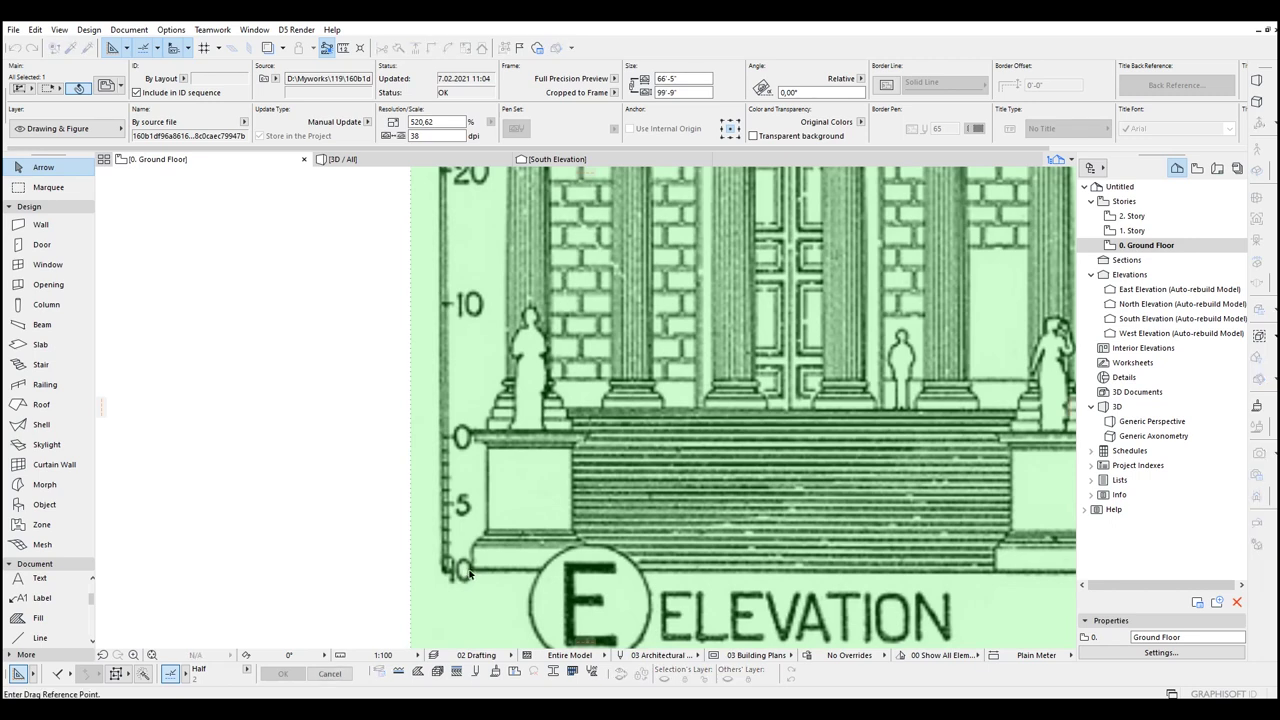
pyautogui.click(474, 571)
pyautogui.scroll(-4, 474, 571)
pyautogui.moveTo(474, 571); pyautogui.dragTo(806, 618, button='middle')
pyautogui.click(396, 247)
pyautogui.moveTo(530, 253); pyautogui.dragTo(554, 437, button='middle')
pyautogui.scroll(-3, 557, 437)
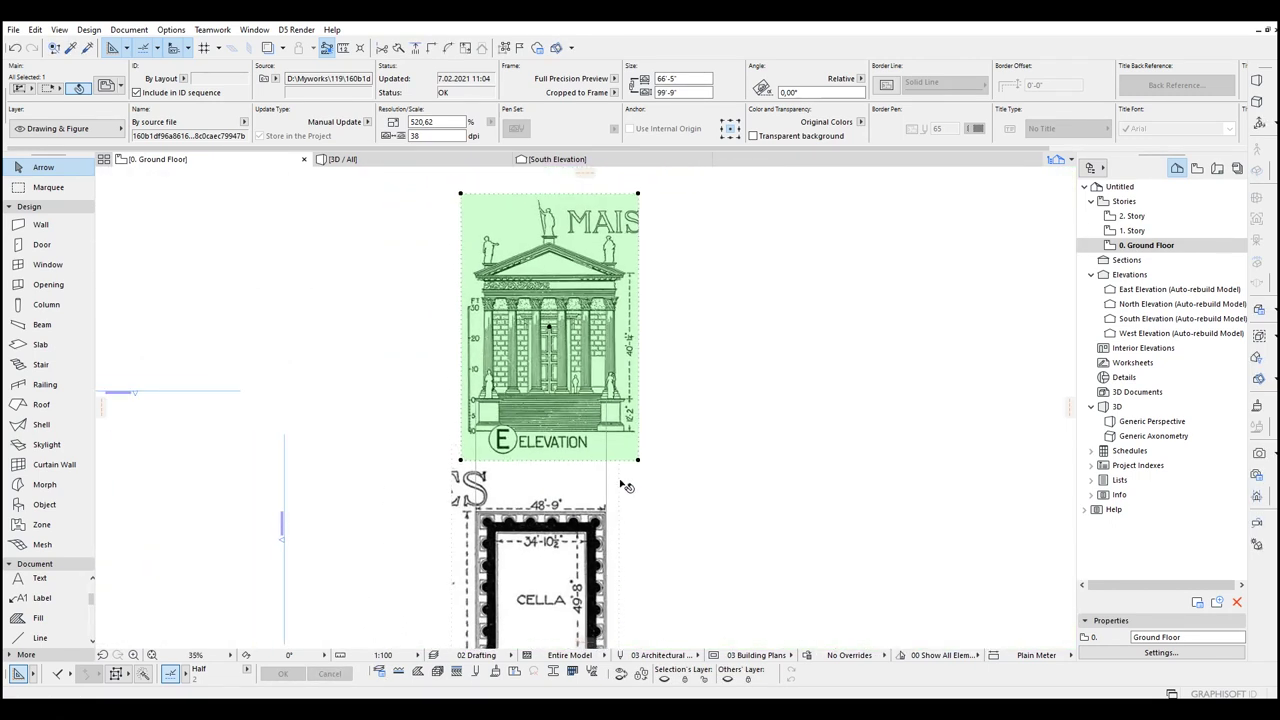
# Step: Resize the front elevation graphically from the podium's lower-left corner so its lower-right corner meets the right guide line
pyautogui.moveTo(632, 493); pyautogui.dragTo(640, 350, button='middle')
pyautogui.scroll(5, 412, 358)
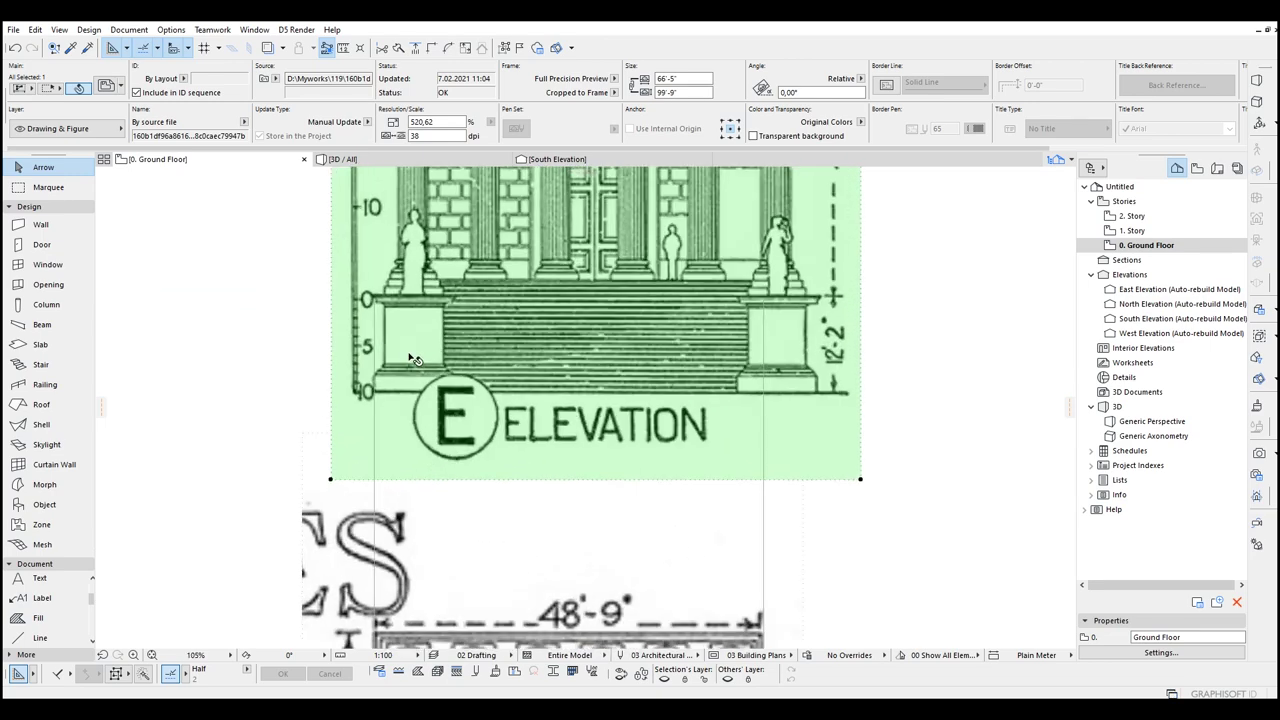
pyautogui.hotkey('ctrl', 'k')
pyautogui.click(463, 346)
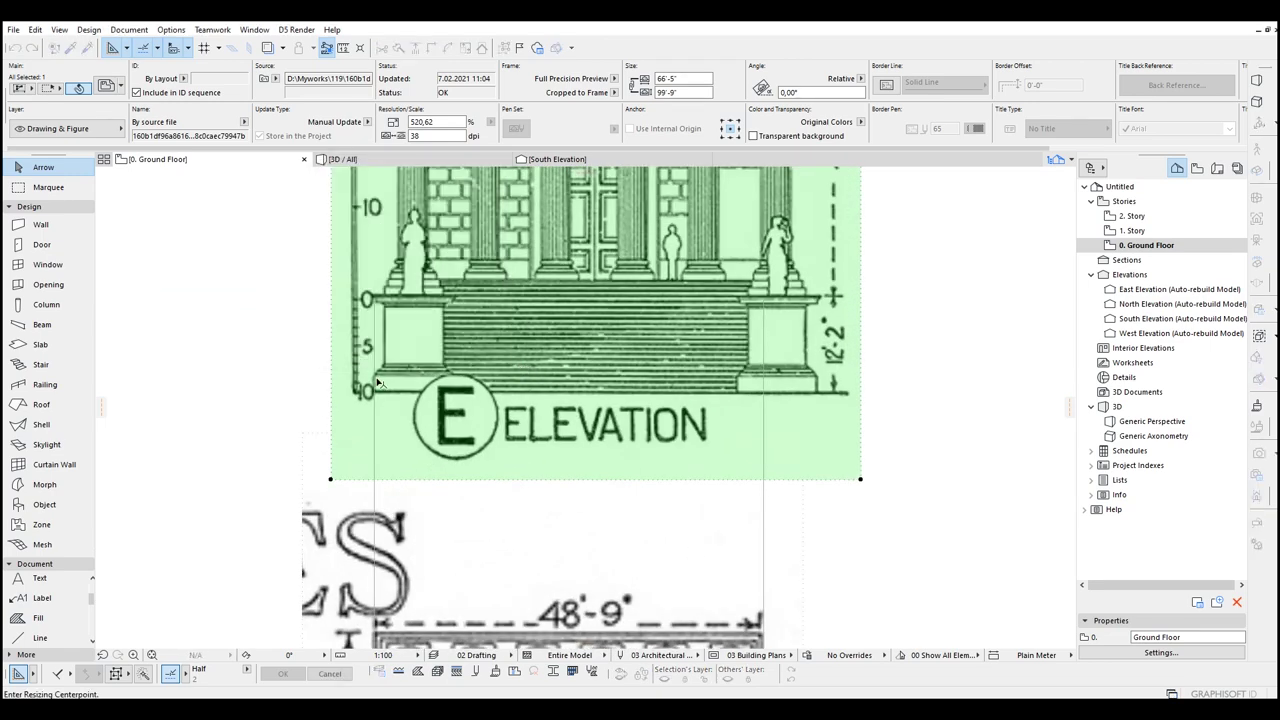
pyautogui.click(370, 392)
pyautogui.click(817, 392)
pyautogui.click(763, 392)
pyautogui.press('Escape')
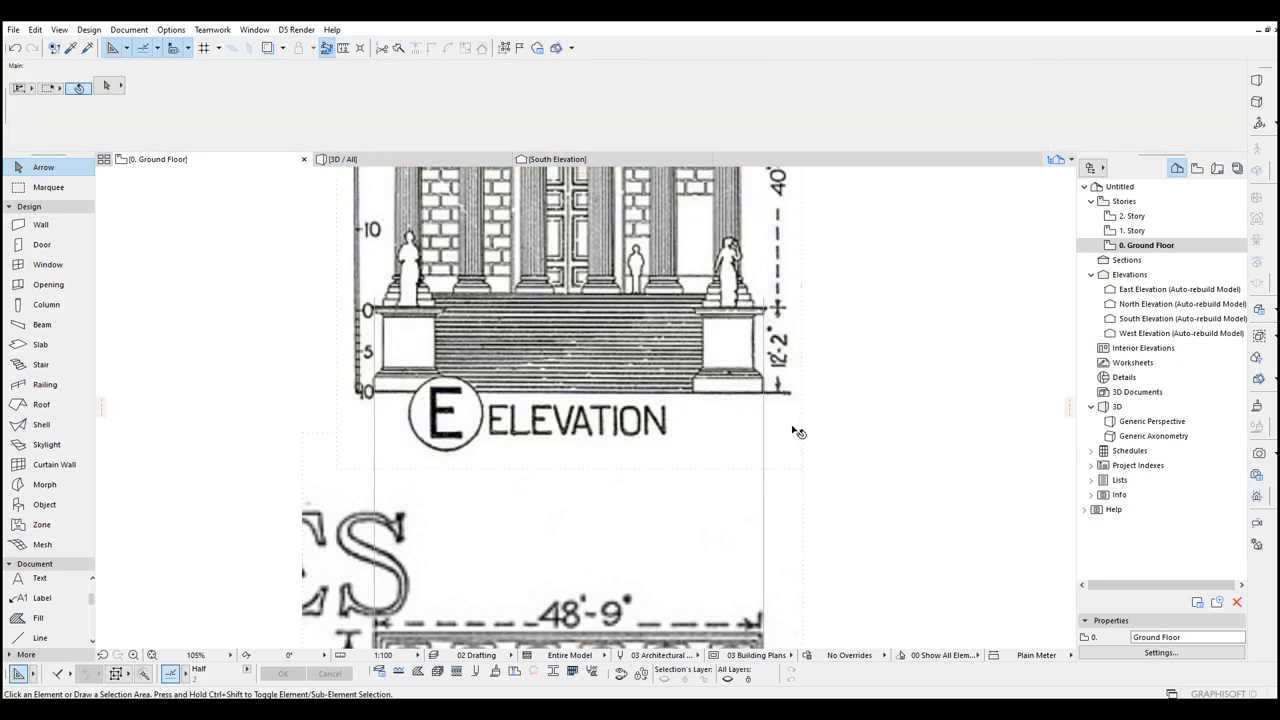
# Step: Copy the plan's right guide line to the right edge of the door surround in the front elevation
pyautogui.click(764, 486)
pyautogui.hotkey('ctrl', 'shift', 'd')
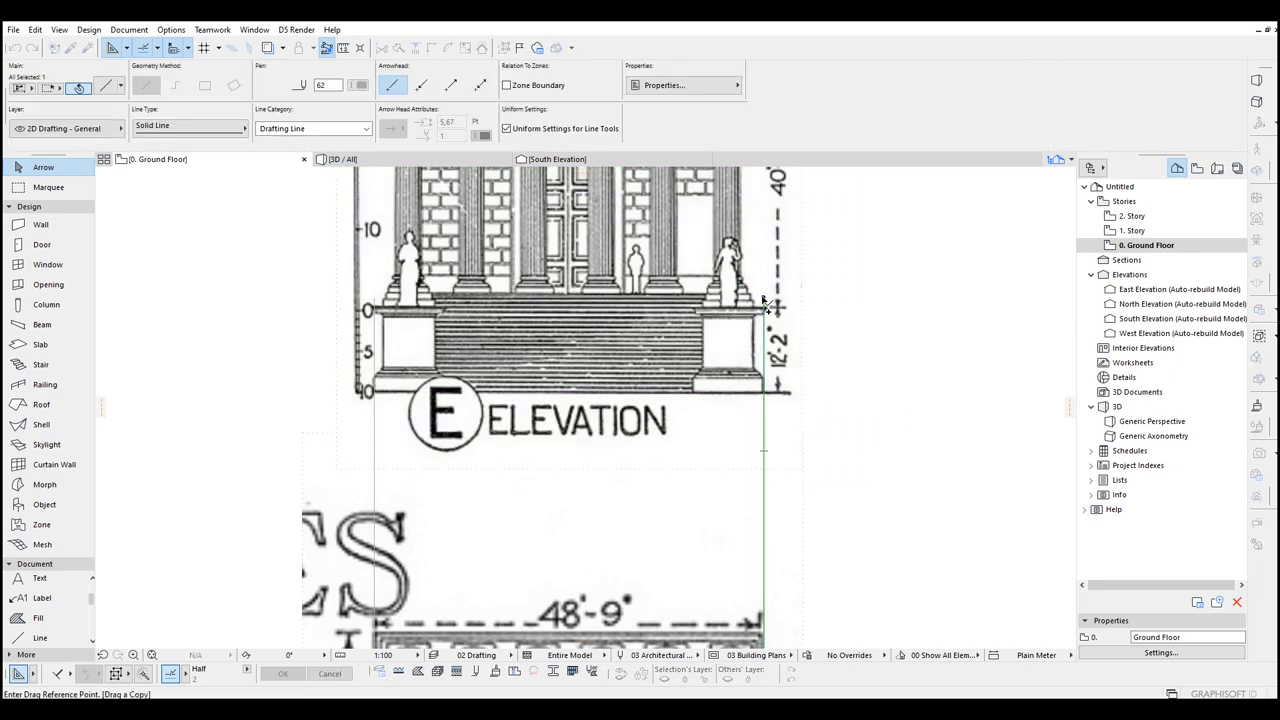
pyautogui.click(764, 298)
pyautogui.moveTo(715, 215); pyautogui.dragTo(720, 600, button='middle')
pyautogui.scroll(3, 715, 590)
pyautogui.click(600, 456)
# Step: Move the copied door guide line onto the outer right corner of the cella doorway in the plan
pyautogui.scroll(-5, 600, 456)
pyautogui.moveTo(618, 359); pyautogui.dragTo(648, 90, button='middle')
pyautogui.moveTo(644, 648); pyautogui.dragTo(646, 608, button='middle')
pyautogui.scroll(5, 631, 571)
pyautogui.scroll(-2, 631, 571)
pyautogui.scroll(-2, 632, 570)
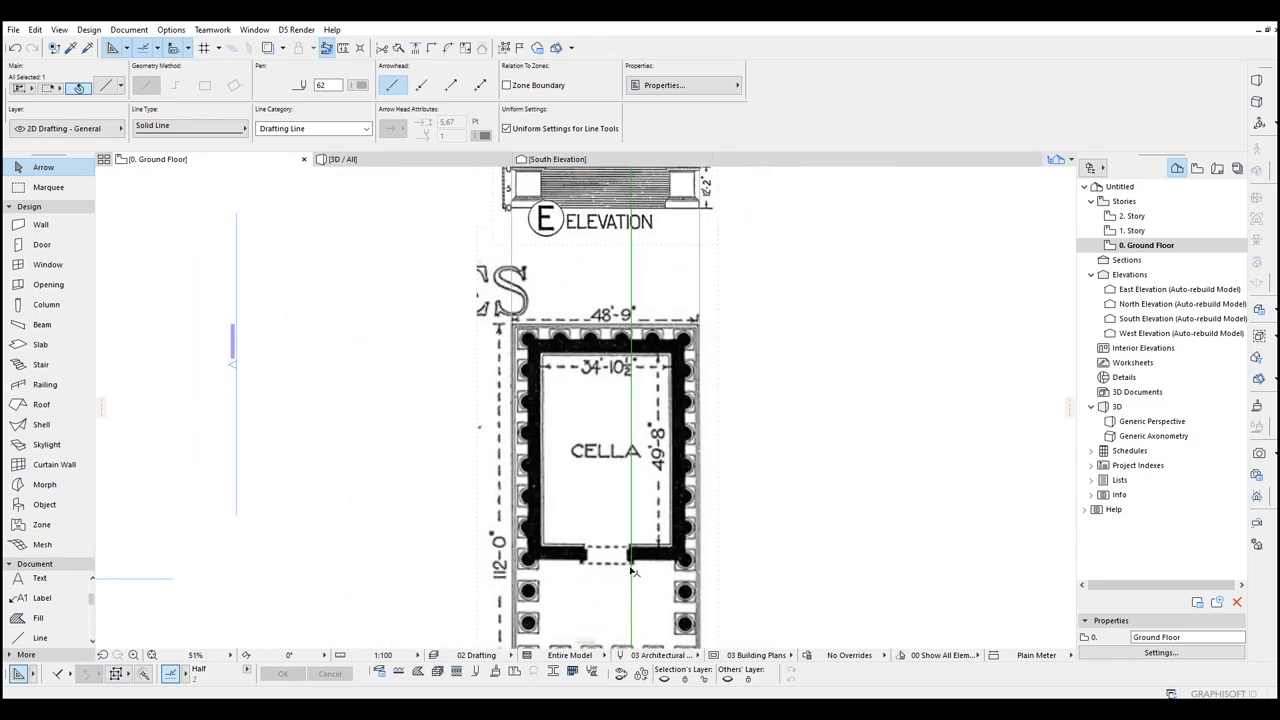
pyautogui.scroll(3, 634, 600)
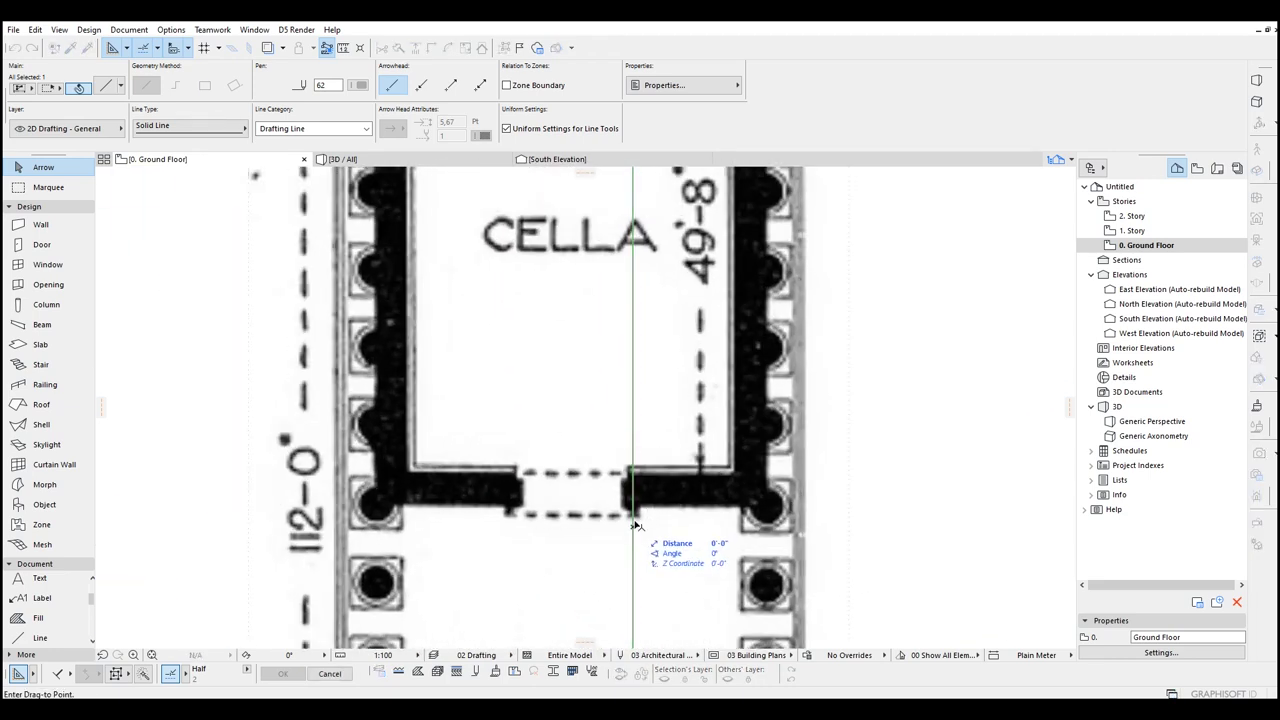
pyautogui.scroll(-3, 636, 520)
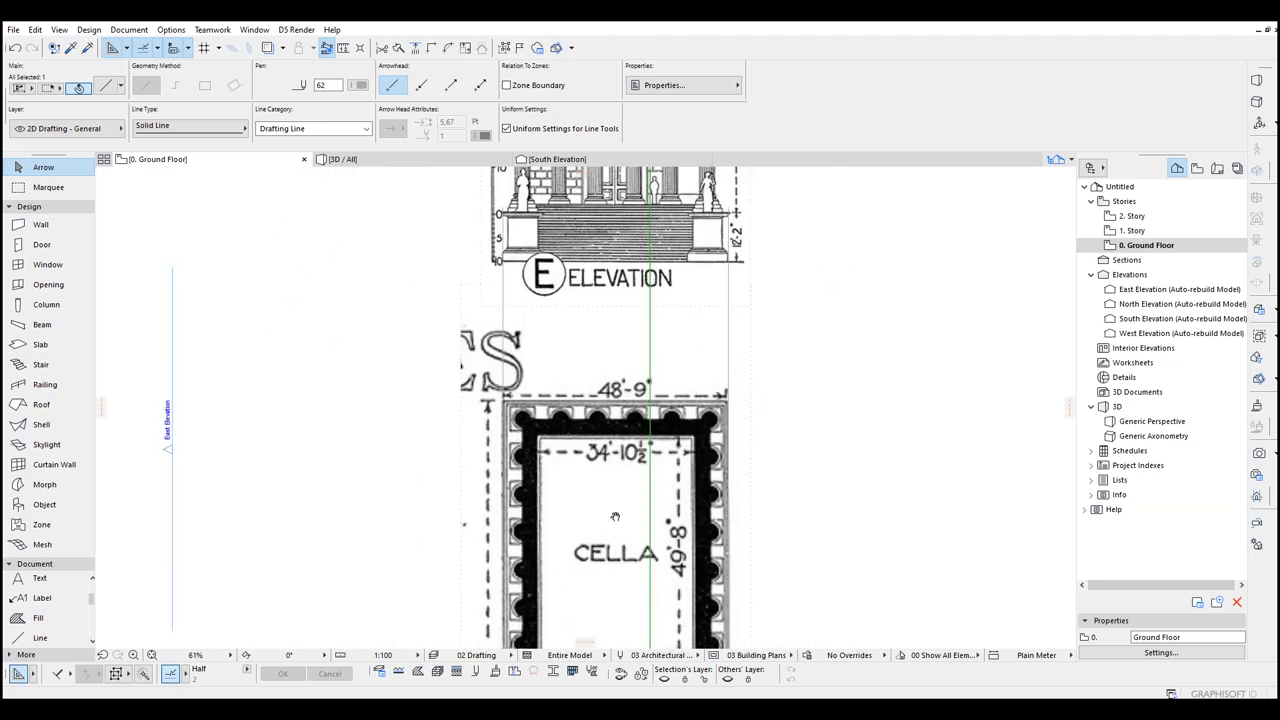
# Step: Copy the door guide line from the outer right corner to the outer left corner of the cella doorway
pyautogui.moveTo(617, 512); pyautogui.dragTo(644, 256, button='middle')
pyautogui.scroll(3, 652, 575)
pyautogui.hotkey('ctrl', 'shift', 'd')
pyautogui.click(703, 313)
pyautogui.click(571, 313)
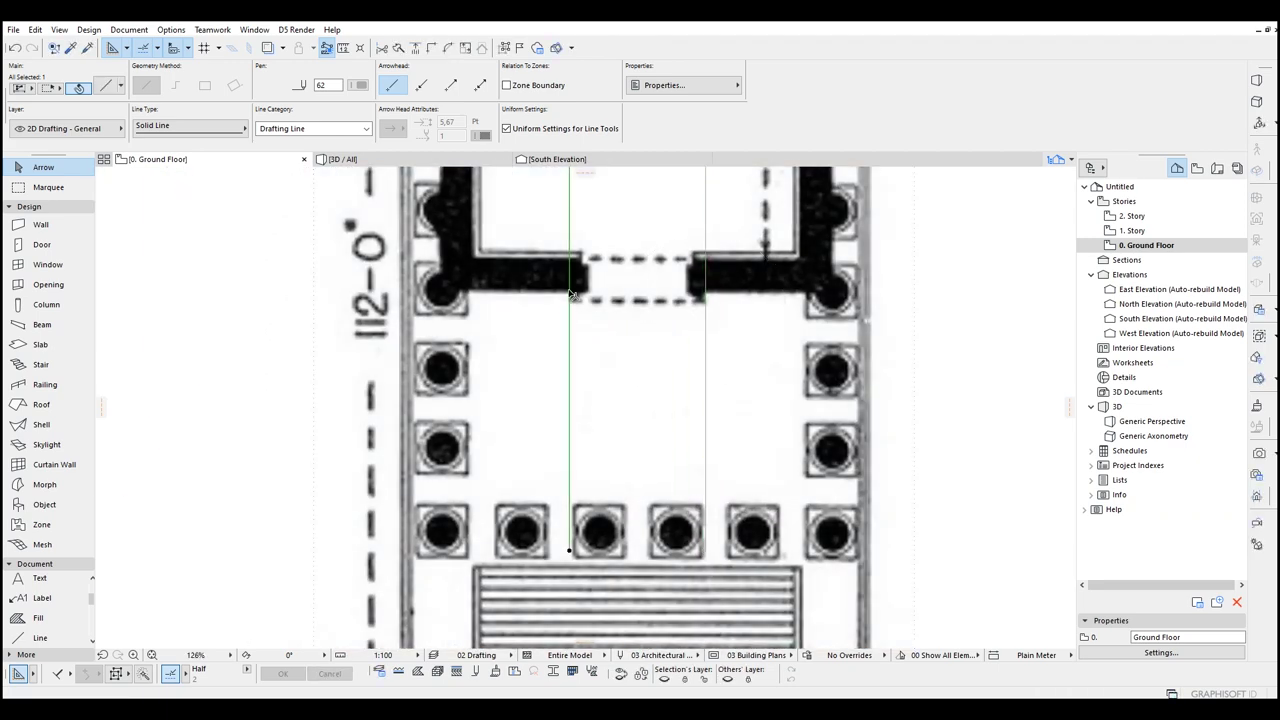
# Step: Copy the guide line onto the left and right inner jambs of the cella doorway, about 10'-11" apart
pyautogui.click(589, 290)
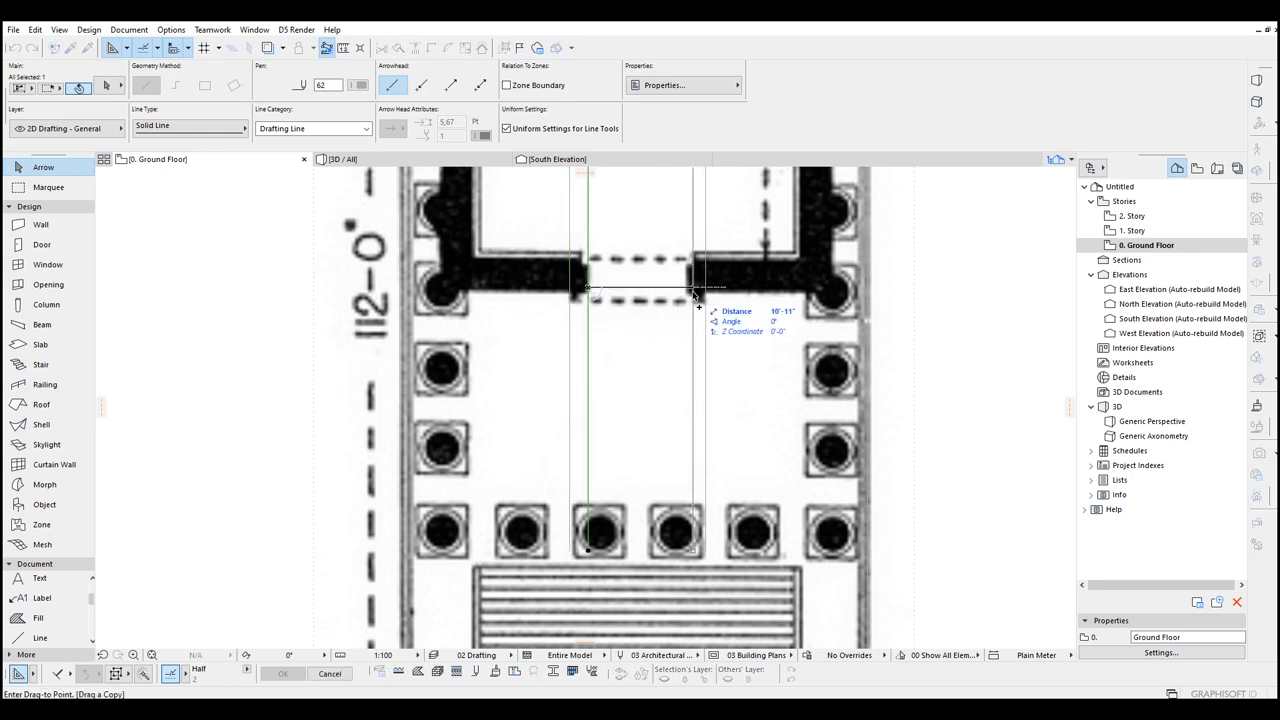
pyautogui.click(687, 296)
pyautogui.scroll(-3, 687, 296)
pyautogui.moveTo(687, 296); pyautogui.dragTo(653, 526, button='middle')
pyautogui.moveTo(657, 178); pyautogui.dragTo(652, 385, button='middle')
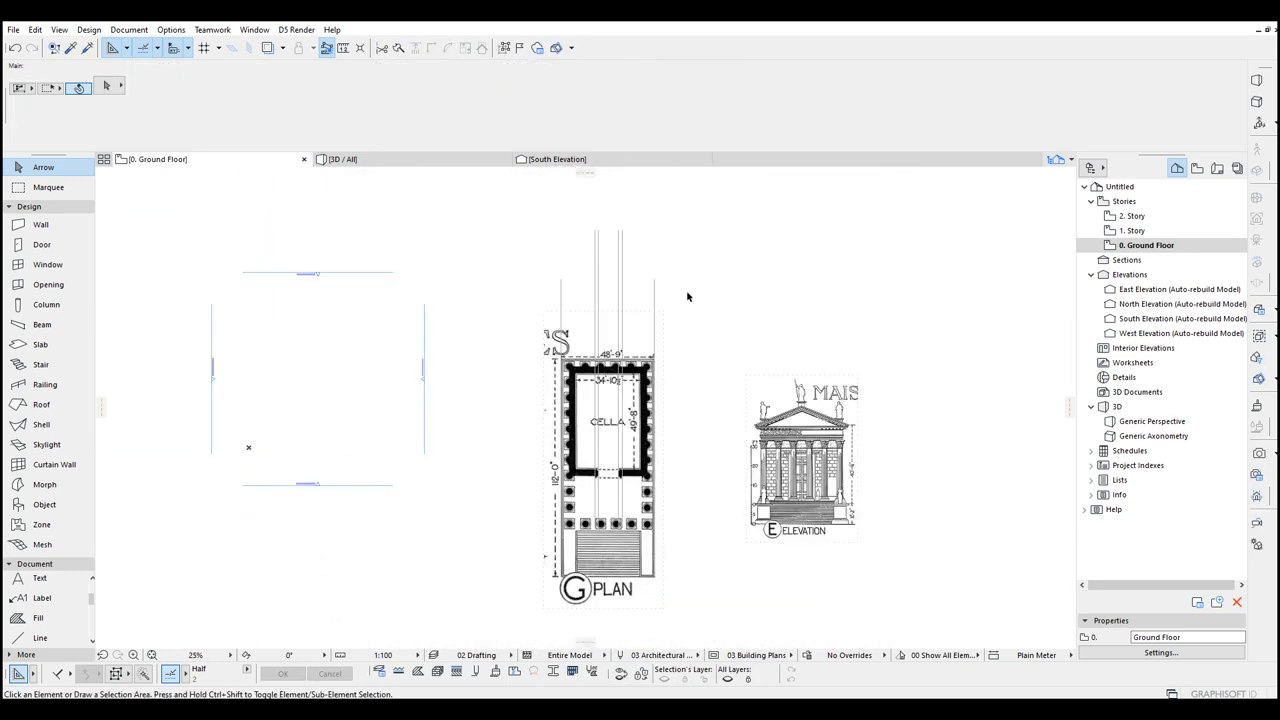
# Step: Move the full Maison Carrée reference sheet up beside the cropped plan and front elevation
pyautogui.scroll(-3, 688, 297)
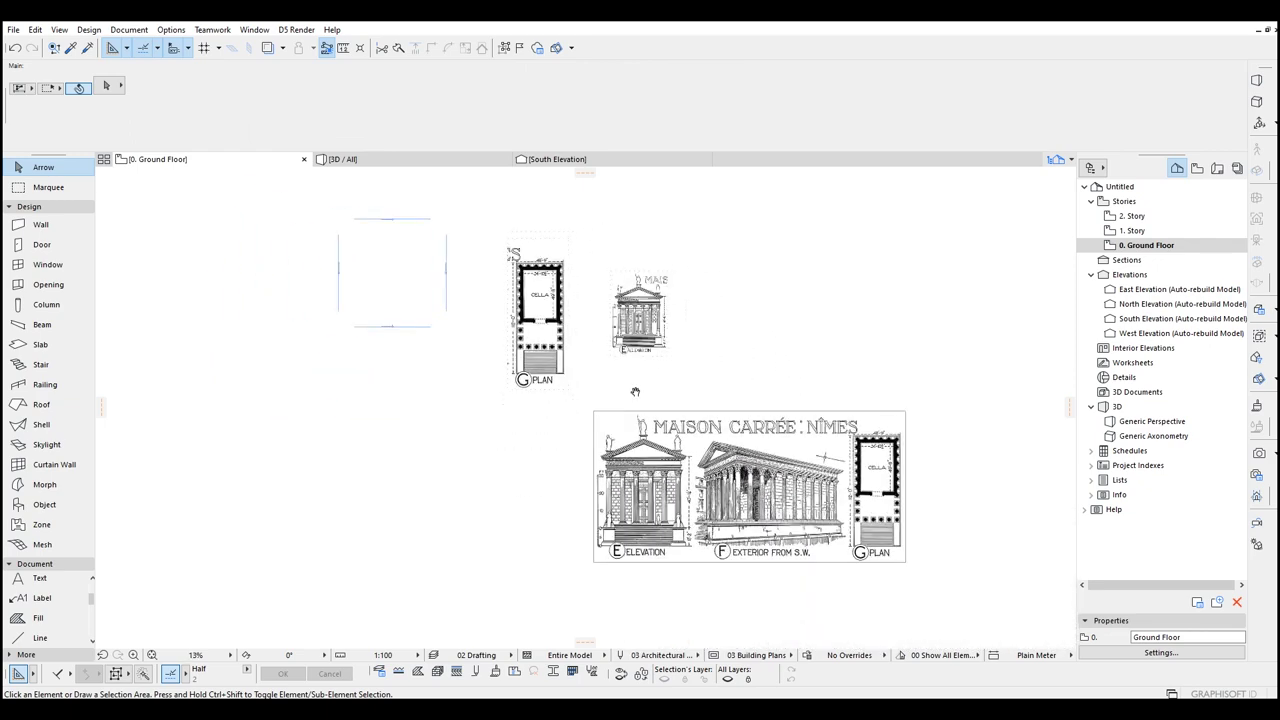
pyautogui.scroll(2, 705, 465)
pyautogui.click(660, 490)
pyautogui.scroll(-2, 647, 490)
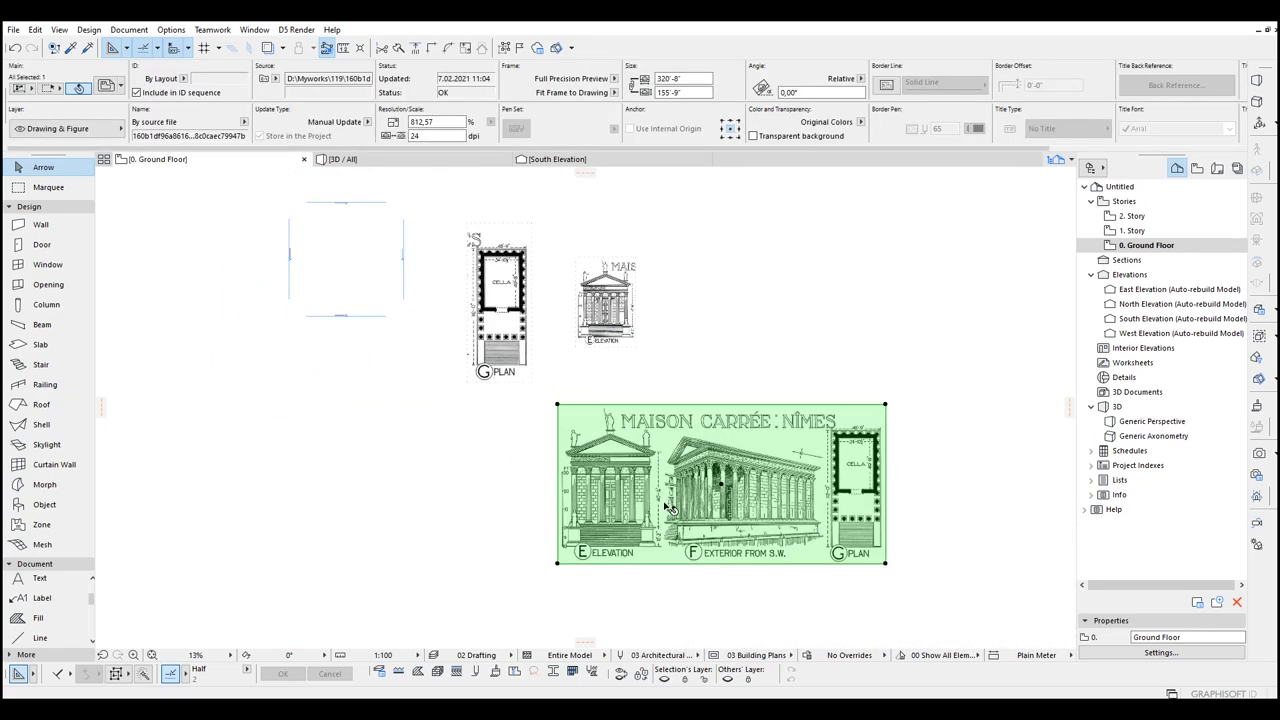
pyautogui.moveTo(645, 512); pyautogui.dragTo(755, 369)
pyautogui.click(656, 479)
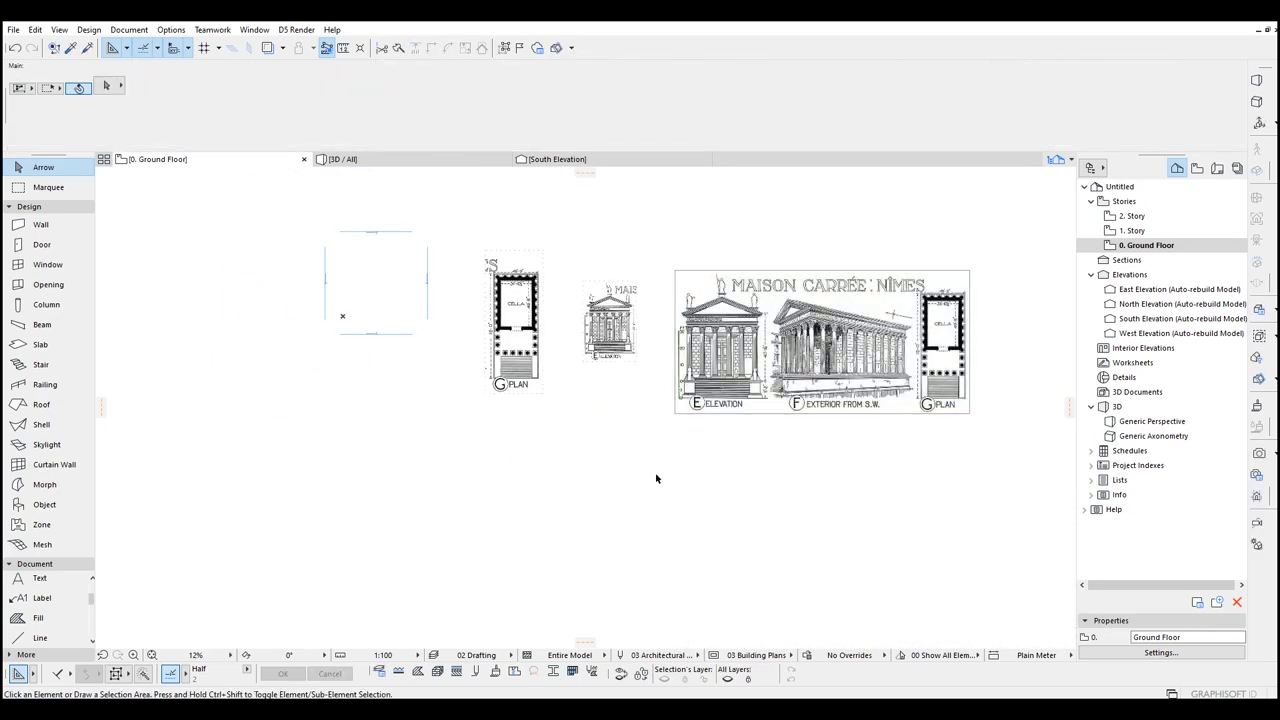
# Step: Set the project's working length unit to centimeter
pyautogui.click(172, 30)
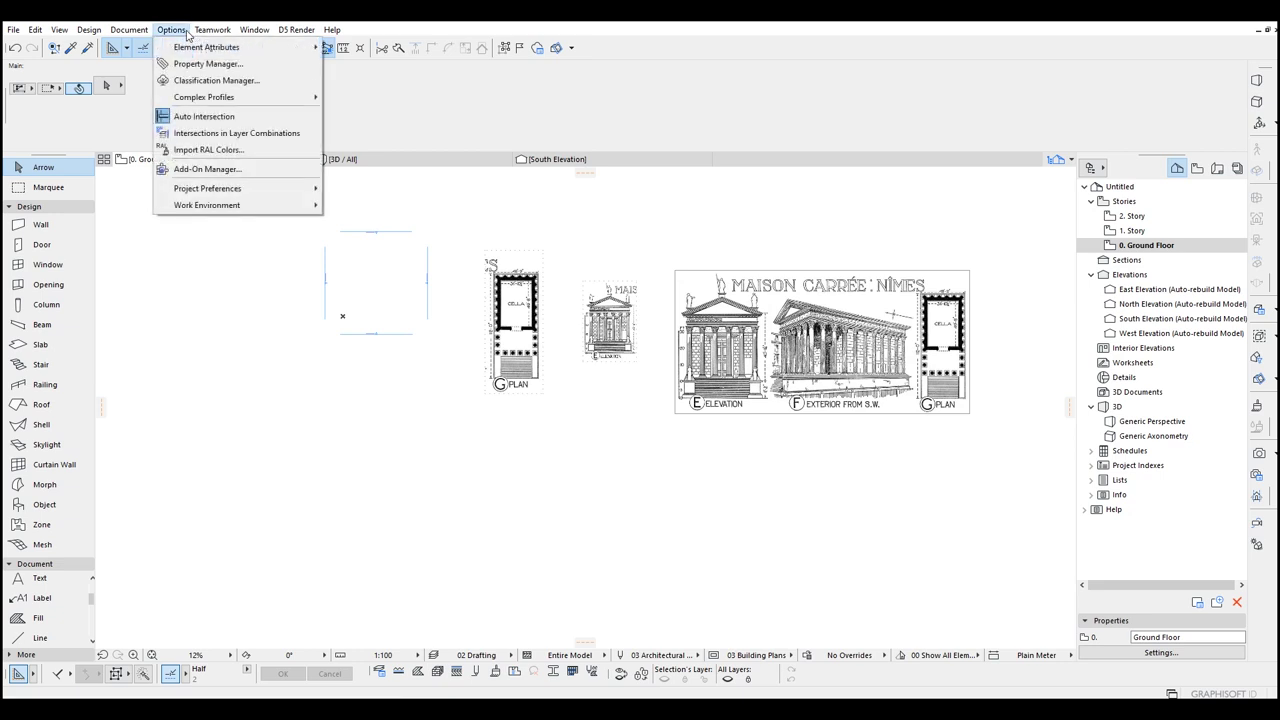
pyautogui.moveTo(212, 190)
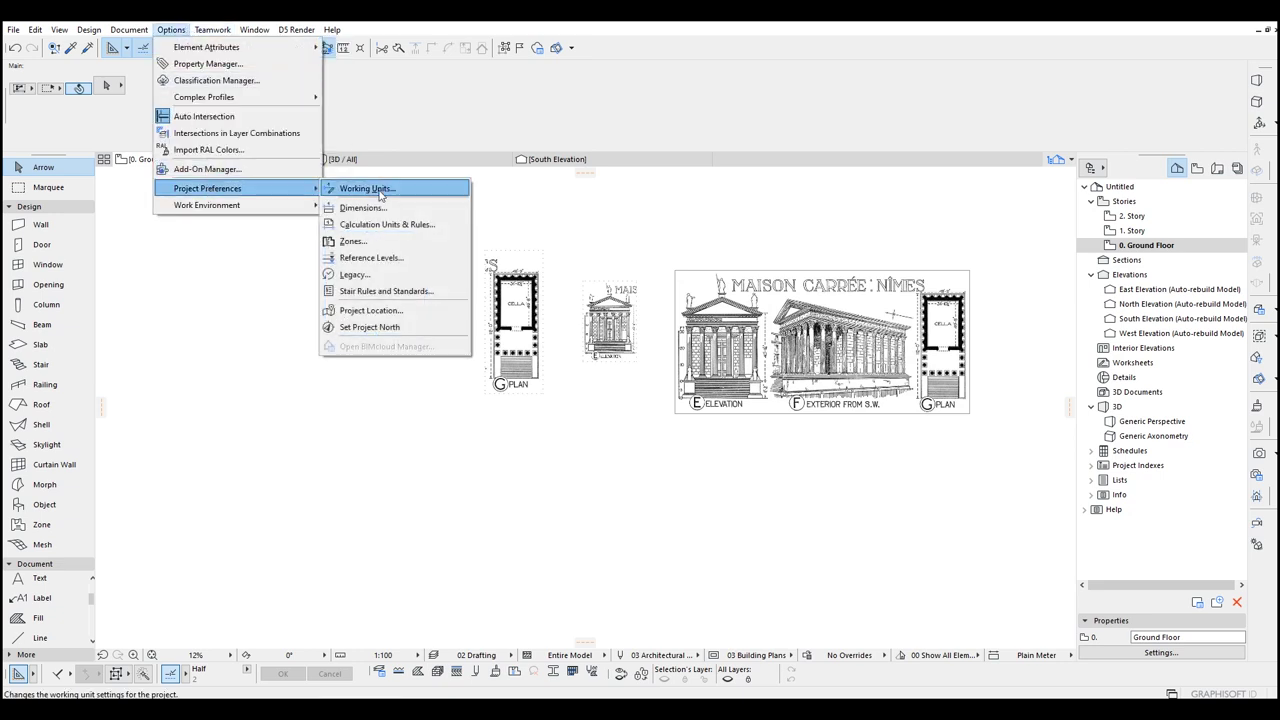
pyautogui.click(380, 189)
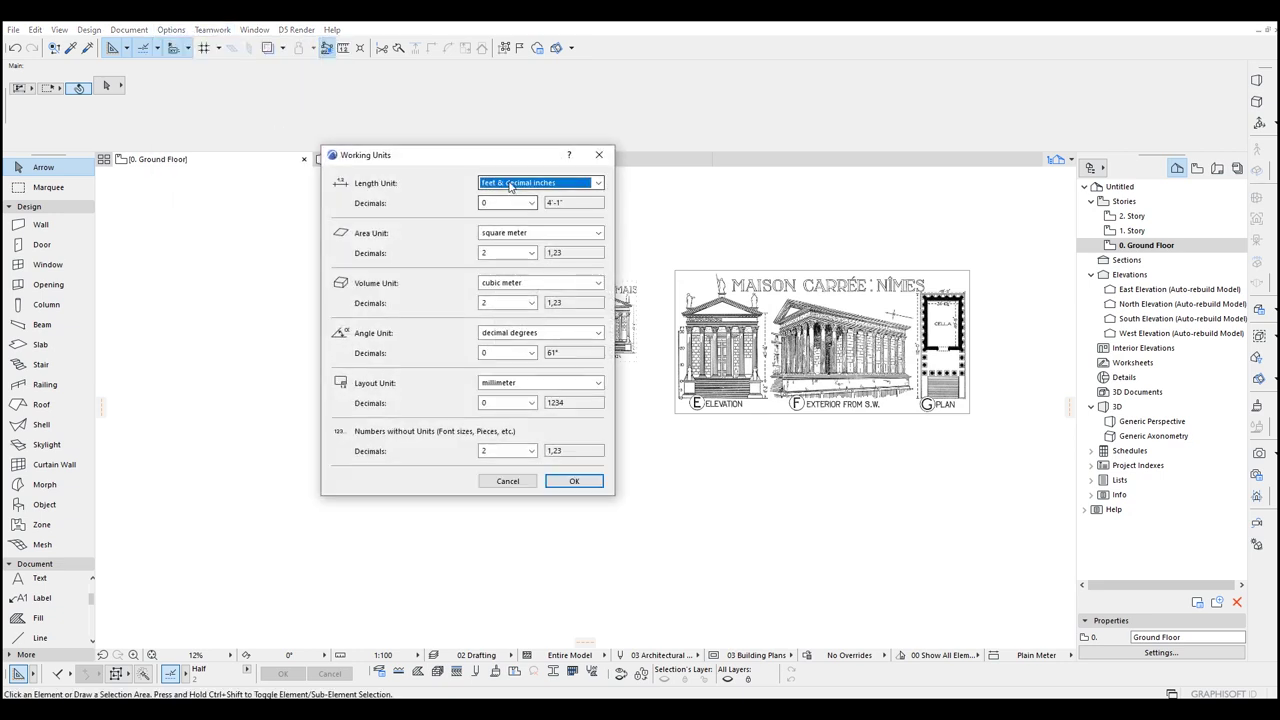
pyautogui.click(510, 184)
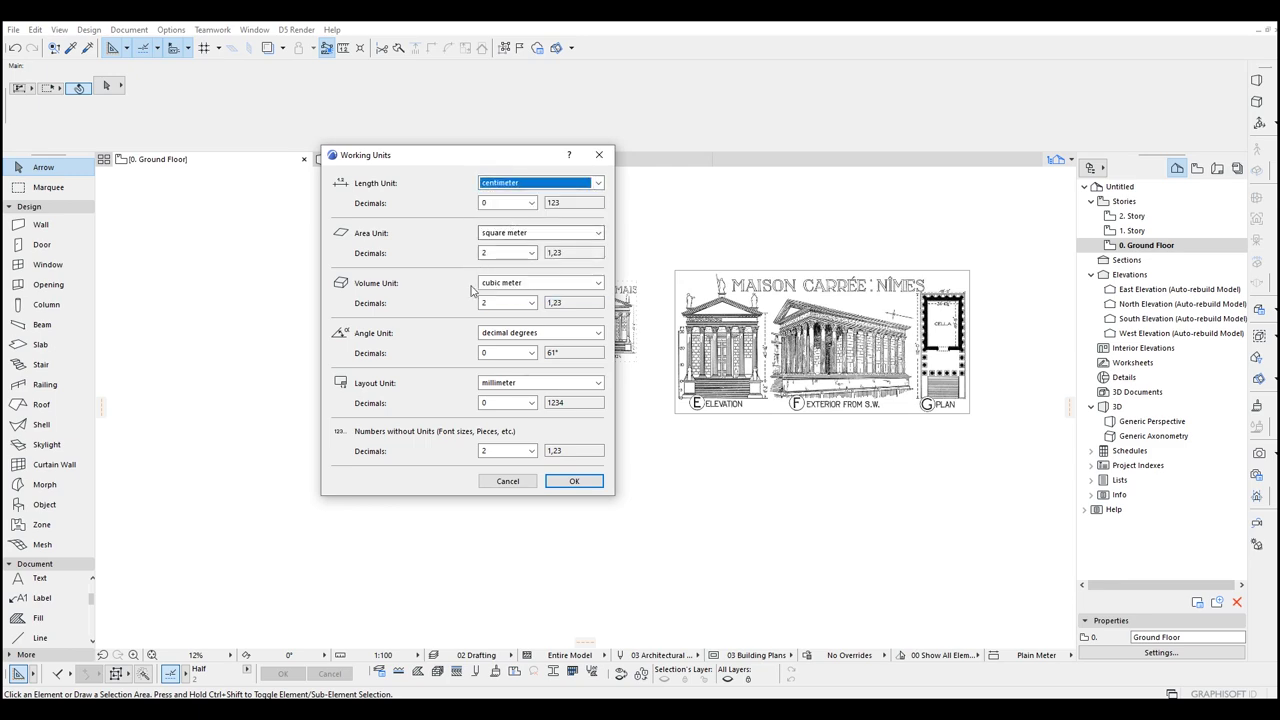
pyautogui.click(570, 482)
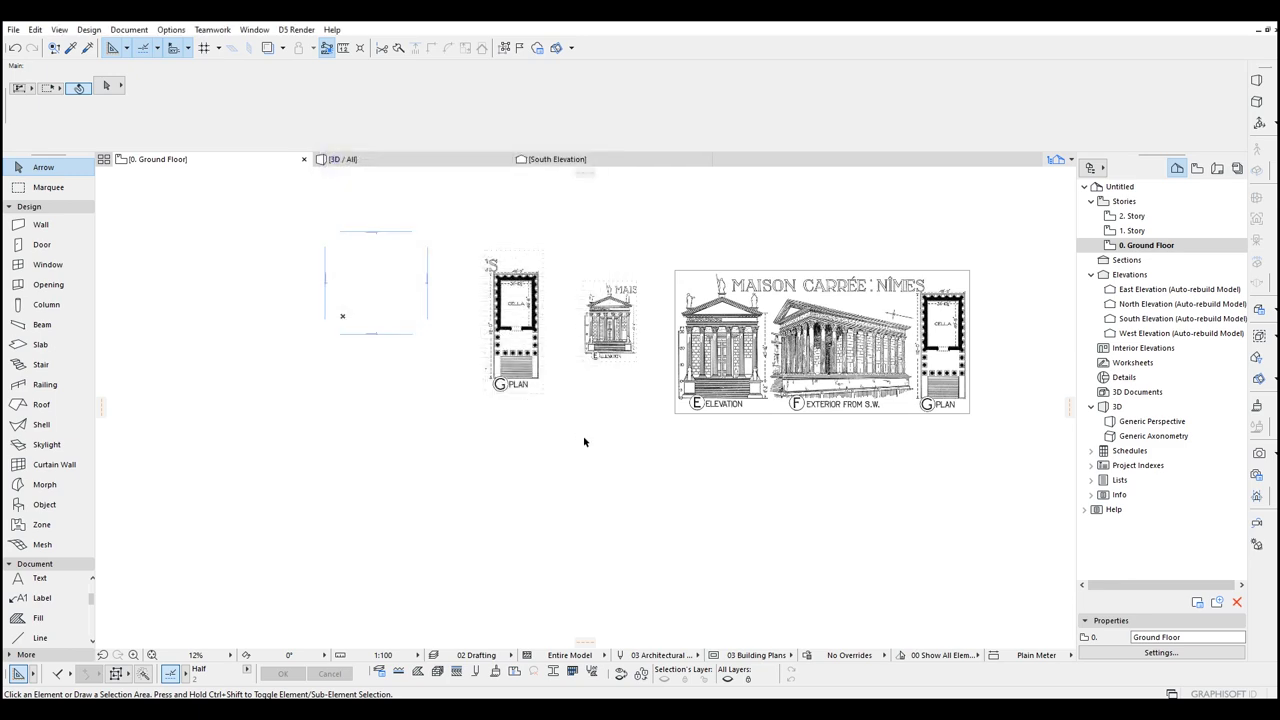
# Step: Start a slab in structural concrete at the plan's front left podium corner, using the polygonal geometry method
pyautogui.scroll(3, 501, 319)
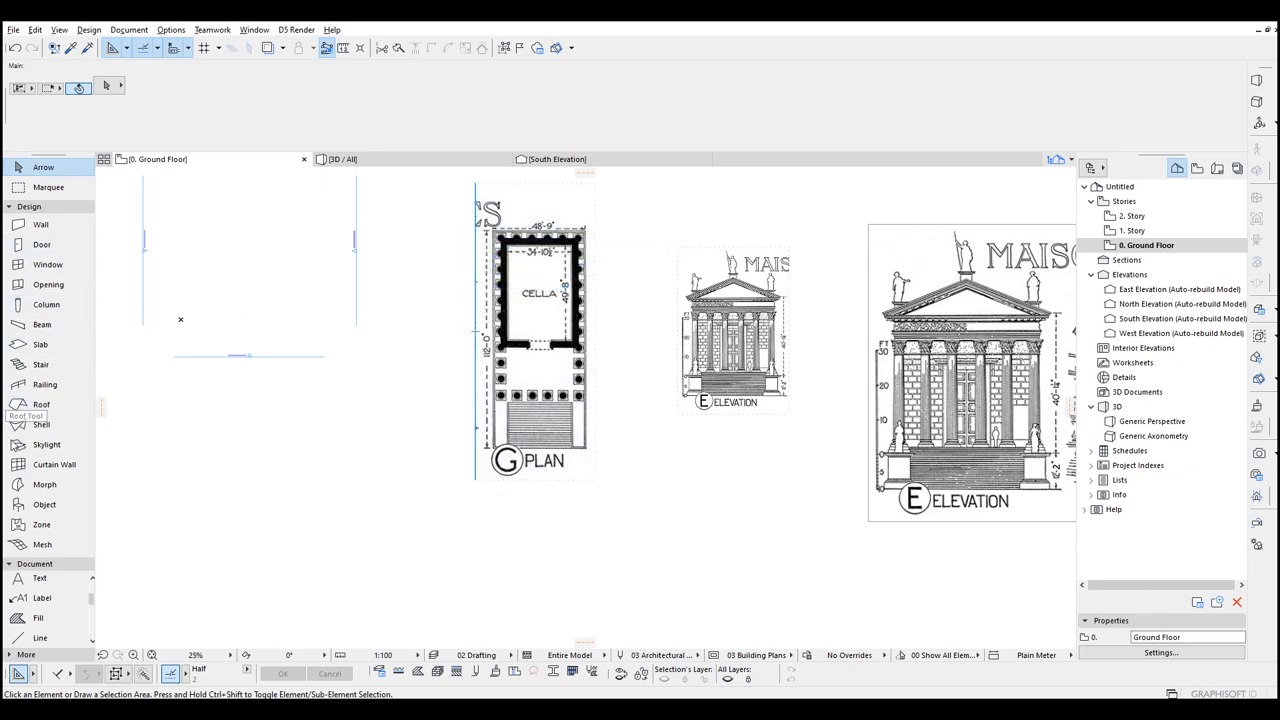
pyautogui.click(40, 345)
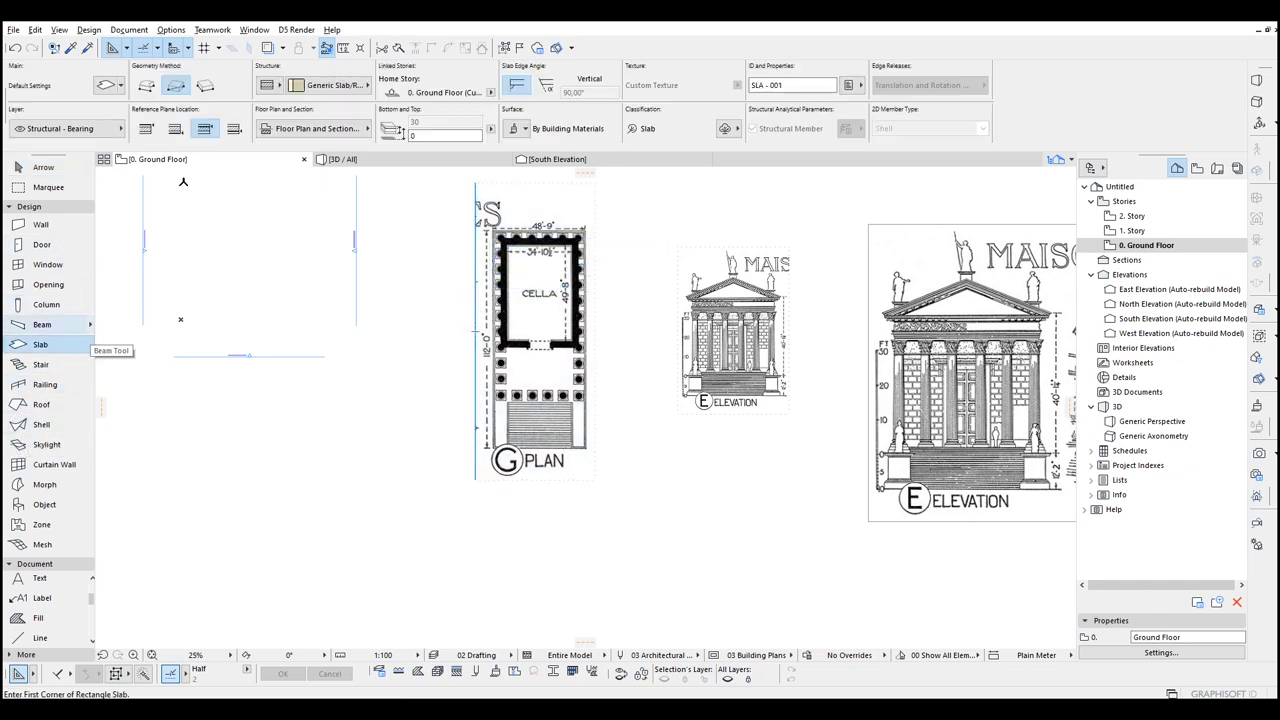
pyautogui.click(293, 84)
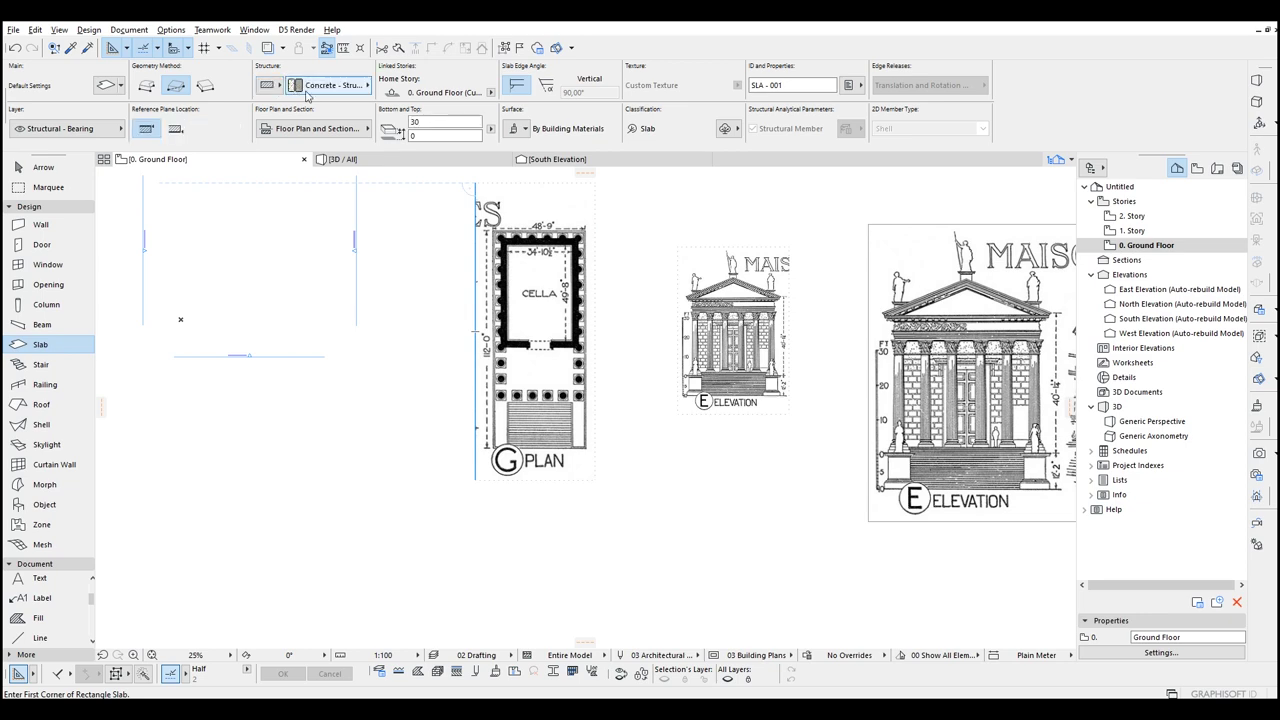
pyautogui.scroll(5, 485, 238)
pyautogui.scroll(-2, 485, 239)
pyautogui.moveTo(485, 420); pyautogui.dragTo(482, 248, button='middle')
pyautogui.scroll(2, 485, 455)
pyautogui.scroll(2, 432, 534)
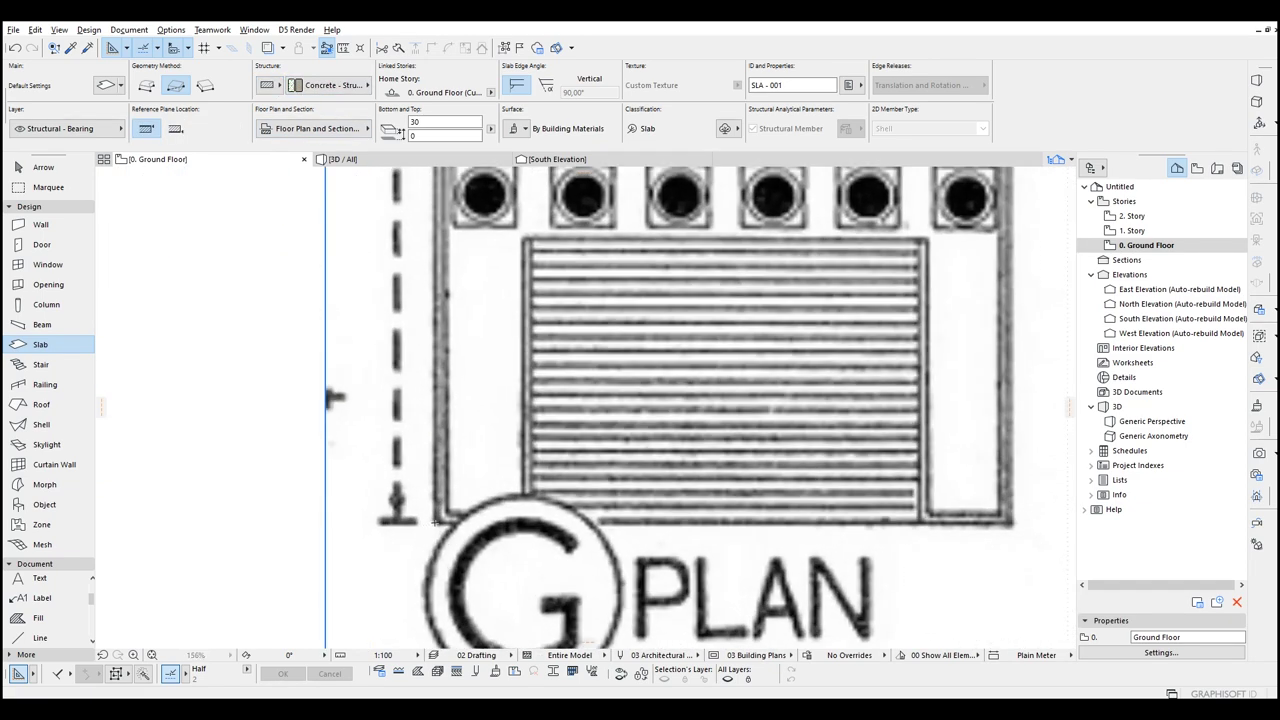
pyautogui.scroll(-4, 447, 464)
pyautogui.click(443, 497)
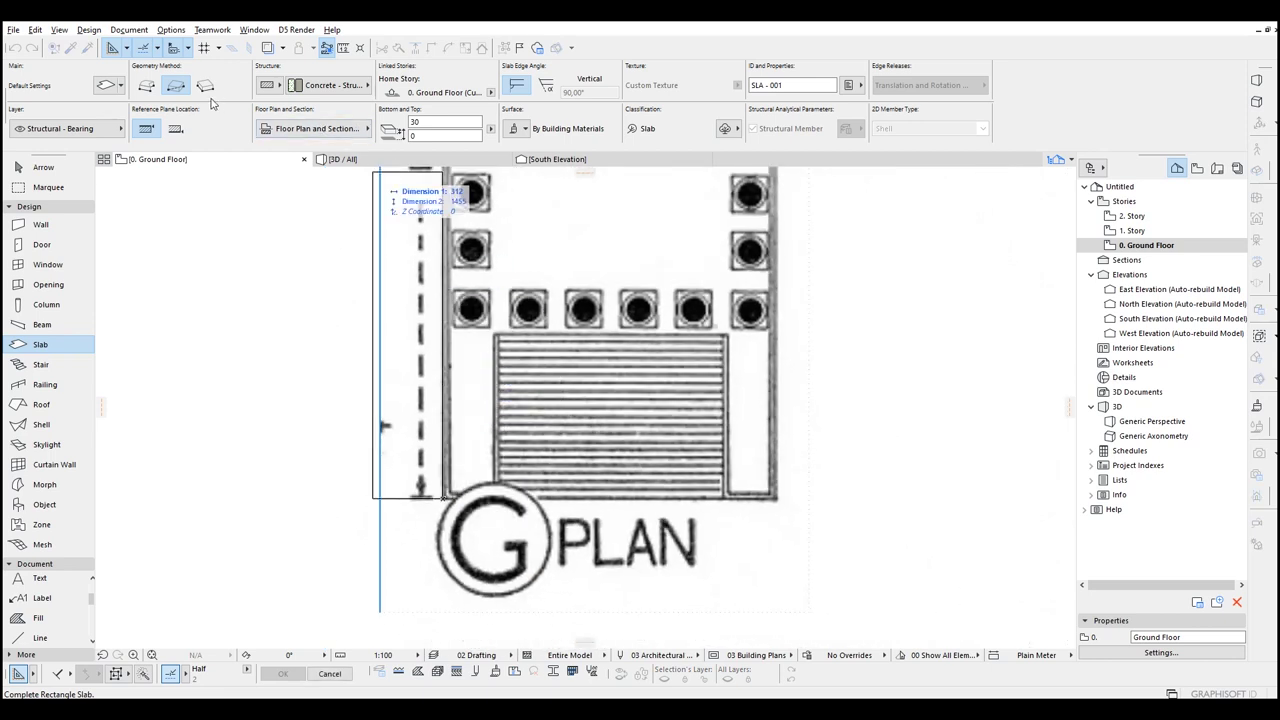
pyautogui.click(147, 86)
# Step: Trace the slab outline about 3480 cm along the podium's left side, across the rear and down to the front right corner
pyautogui.scroll(10, 571, 314)
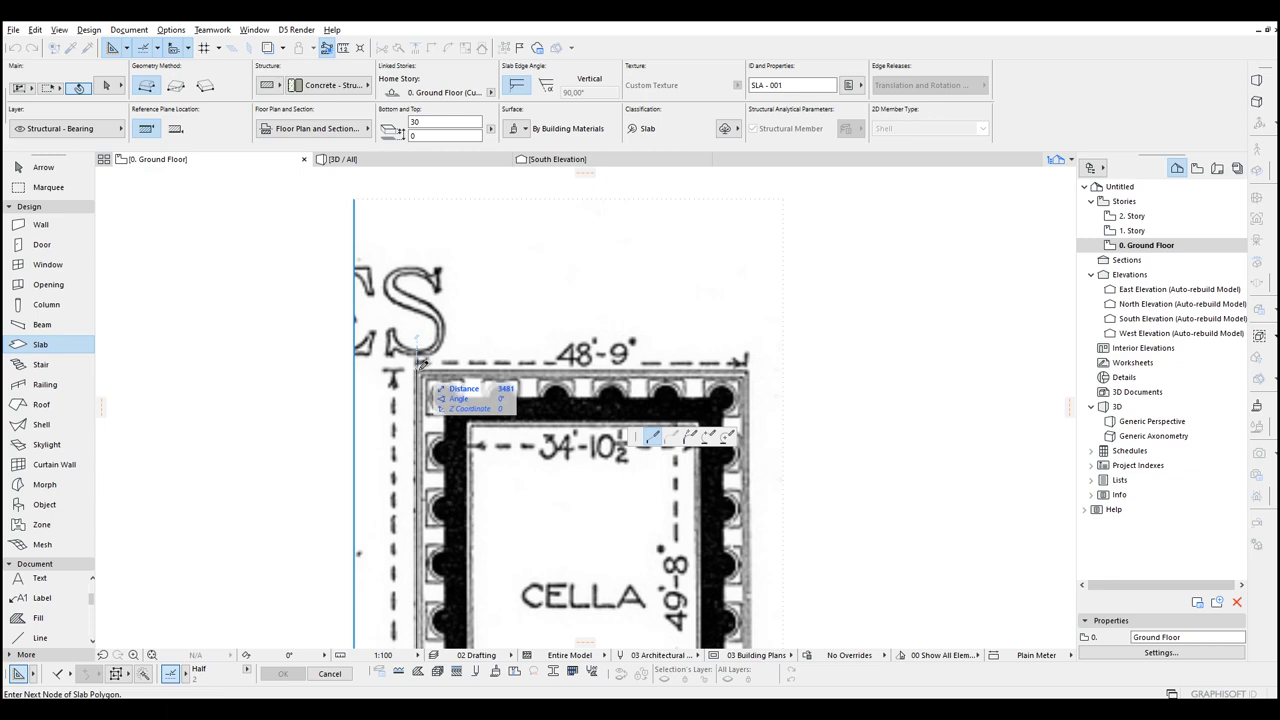
pyautogui.click(419, 366)
pyautogui.click(748, 370)
pyautogui.moveTo(786, 543); pyautogui.dragTo(762, 76, button='middle')
pyautogui.click(724, 489)
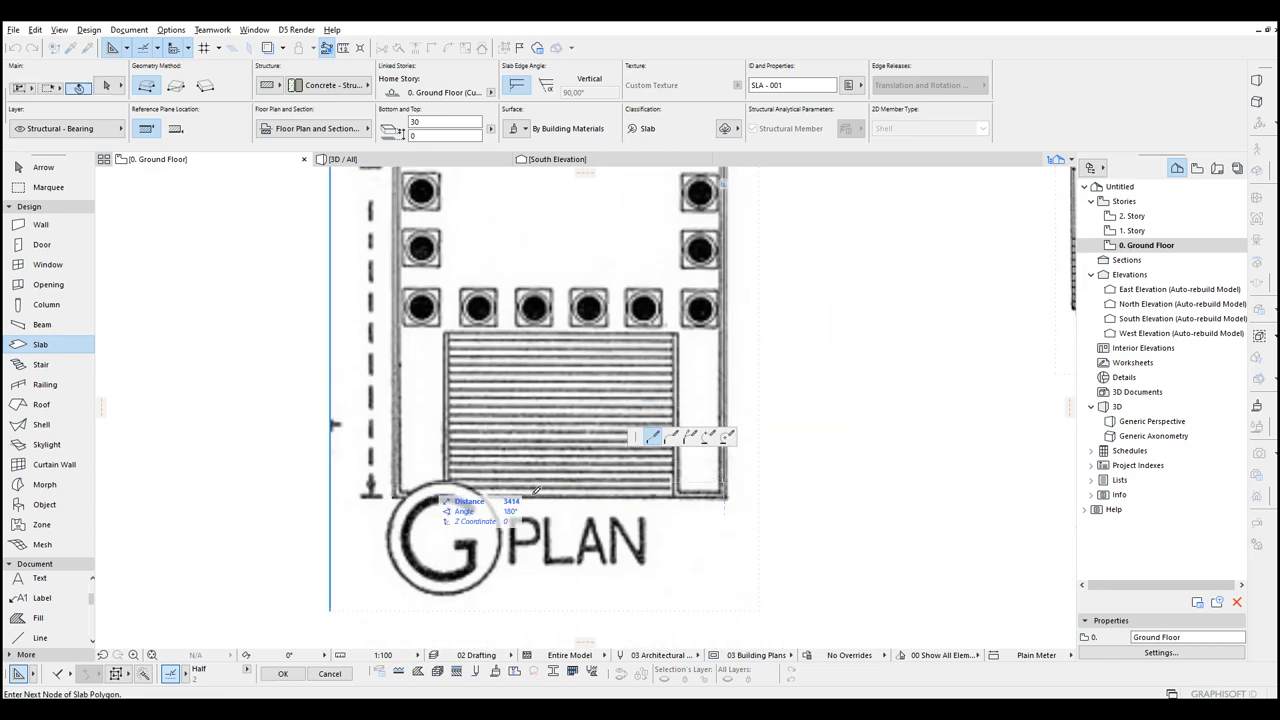
pyautogui.scroll(2, 484, 483)
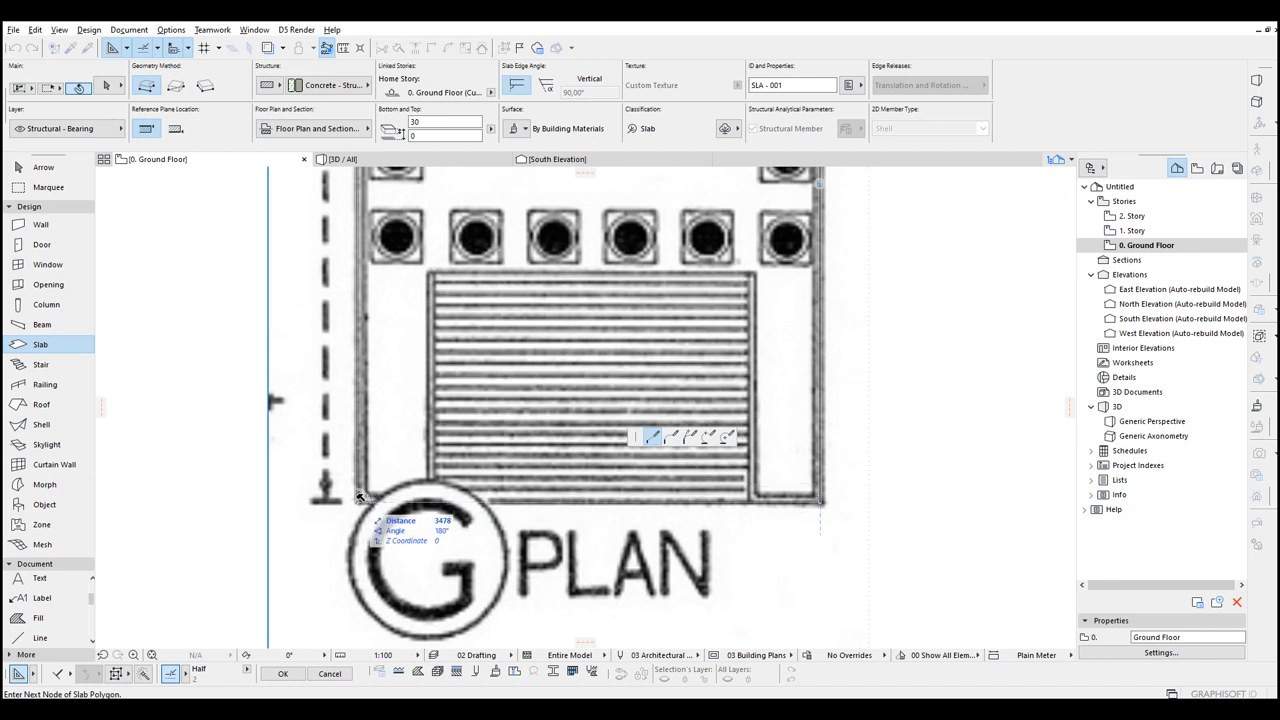
pyautogui.click(821, 502)
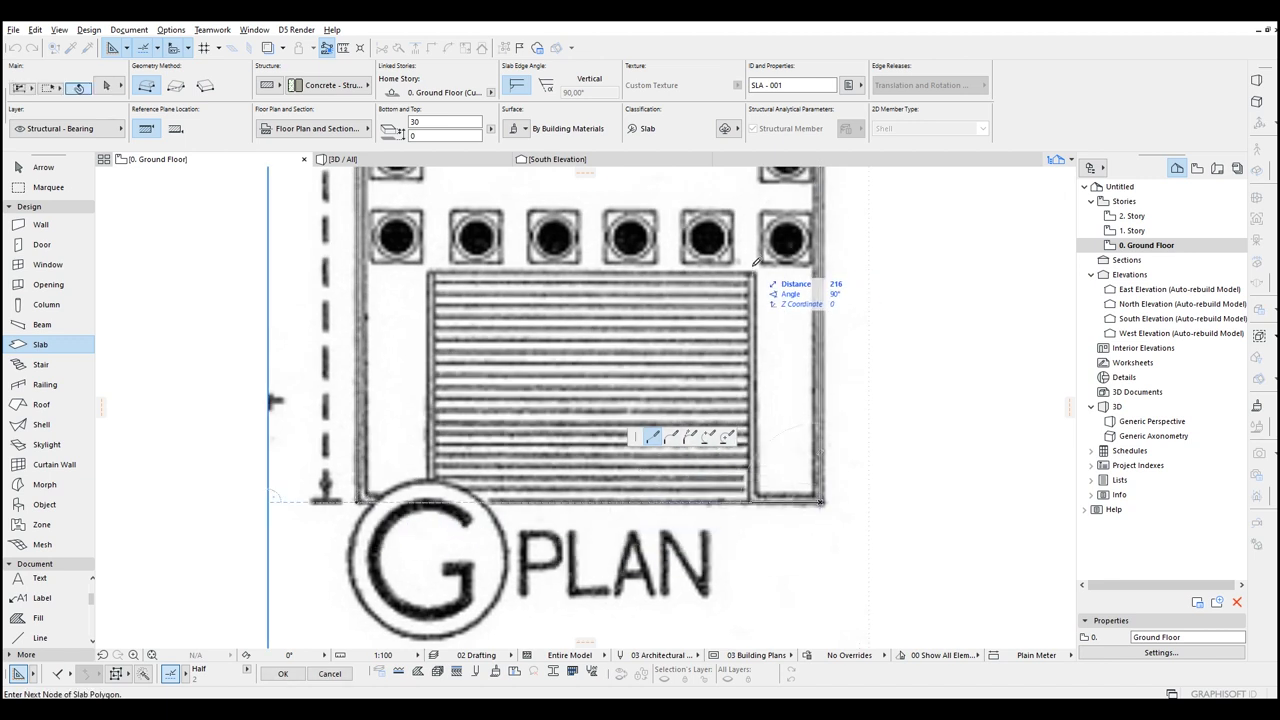
# Step: Notch the slab outline around the front staircase and close it at the front left podium corner
pyautogui.click(753, 264)
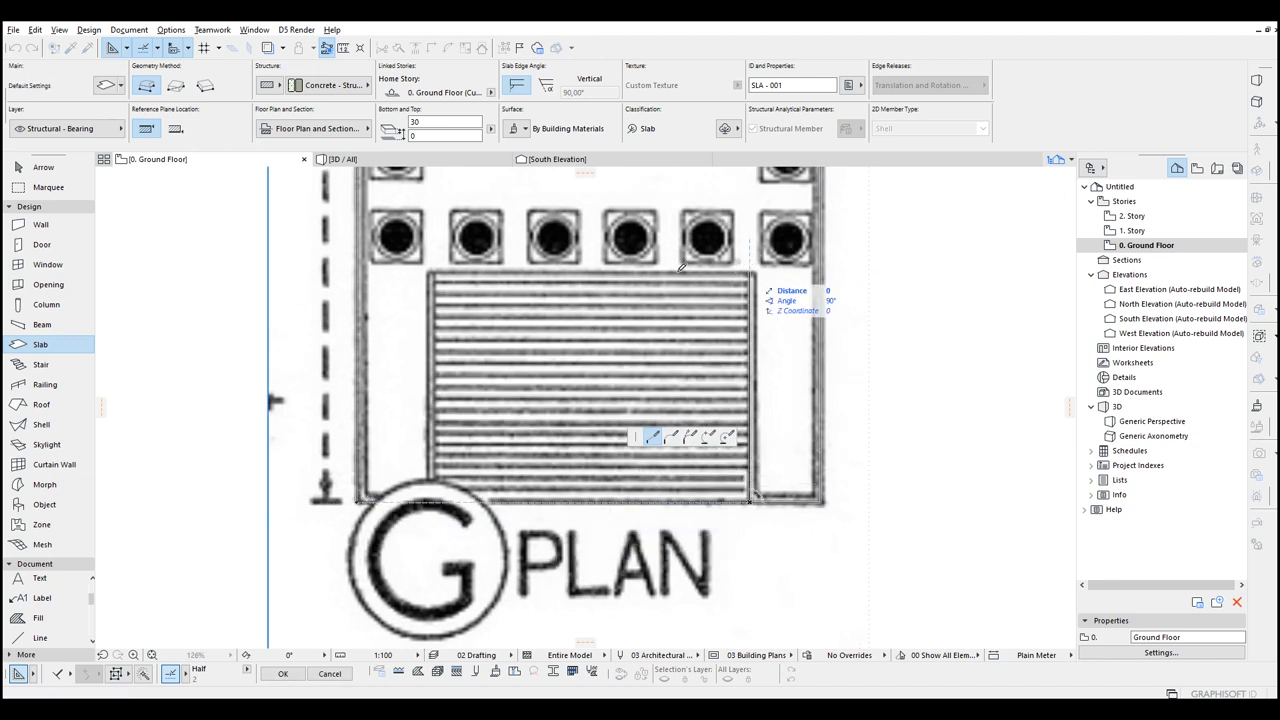
pyautogui.click(434, 270)
pyautogui.click(436, 268)
pyautogui.click(434, 504)
pyautogui.doubleClick(358, 498)
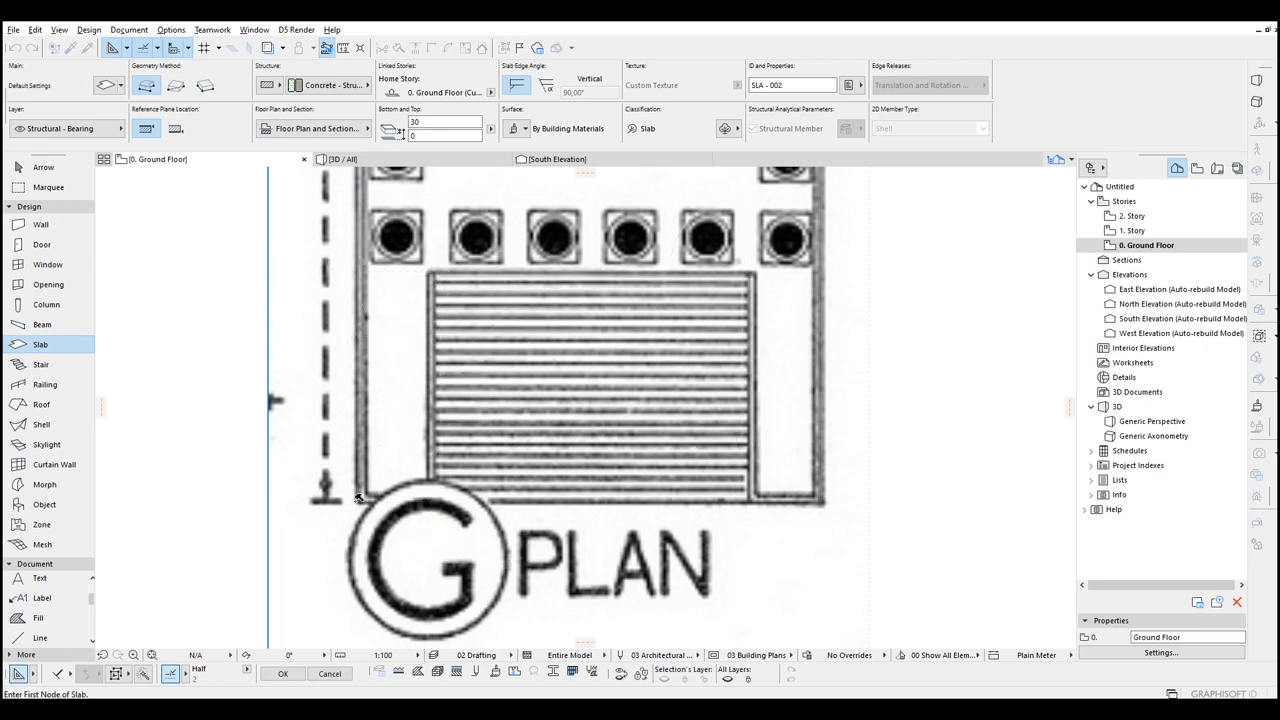
pyautogui.scroll(-5, 438, 435)
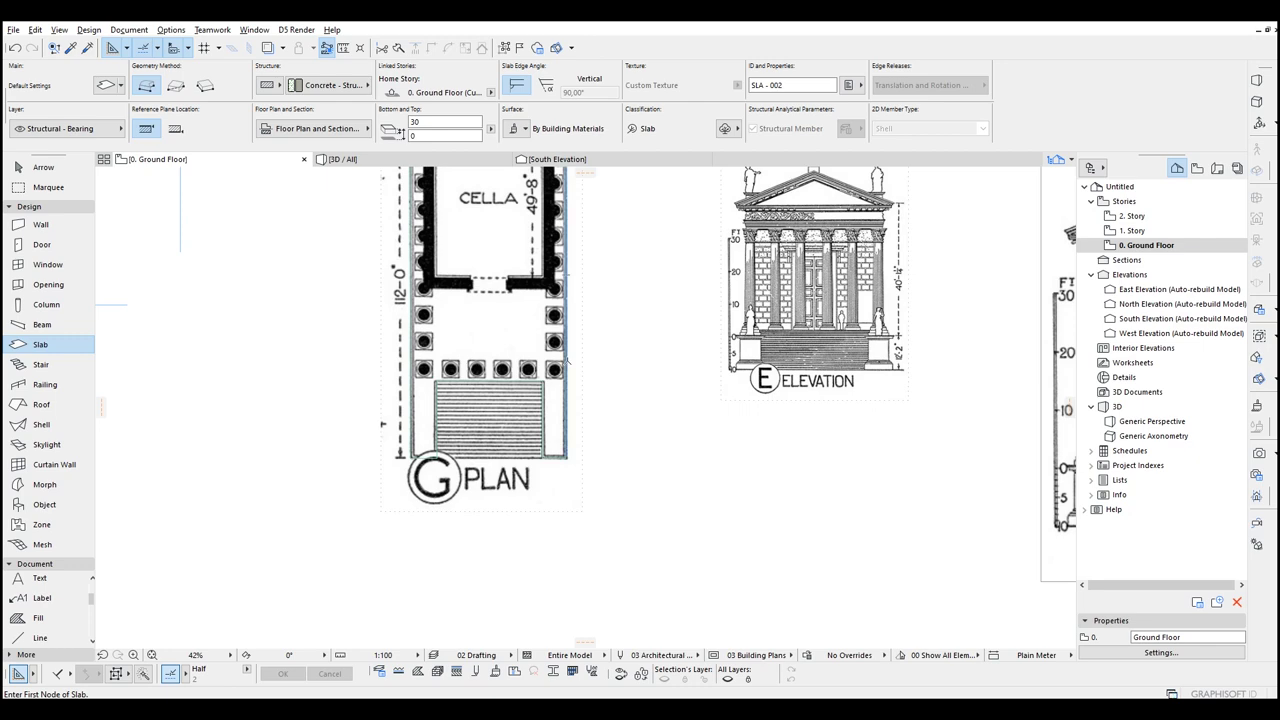
pyautogui.scroll(2, 938, 330)
pyautogui.press('Escape')
# Step: Measure the podium's height in the front elevation, from the column base level down to the ground line
pyautogui.scroll(5, 765, 353)
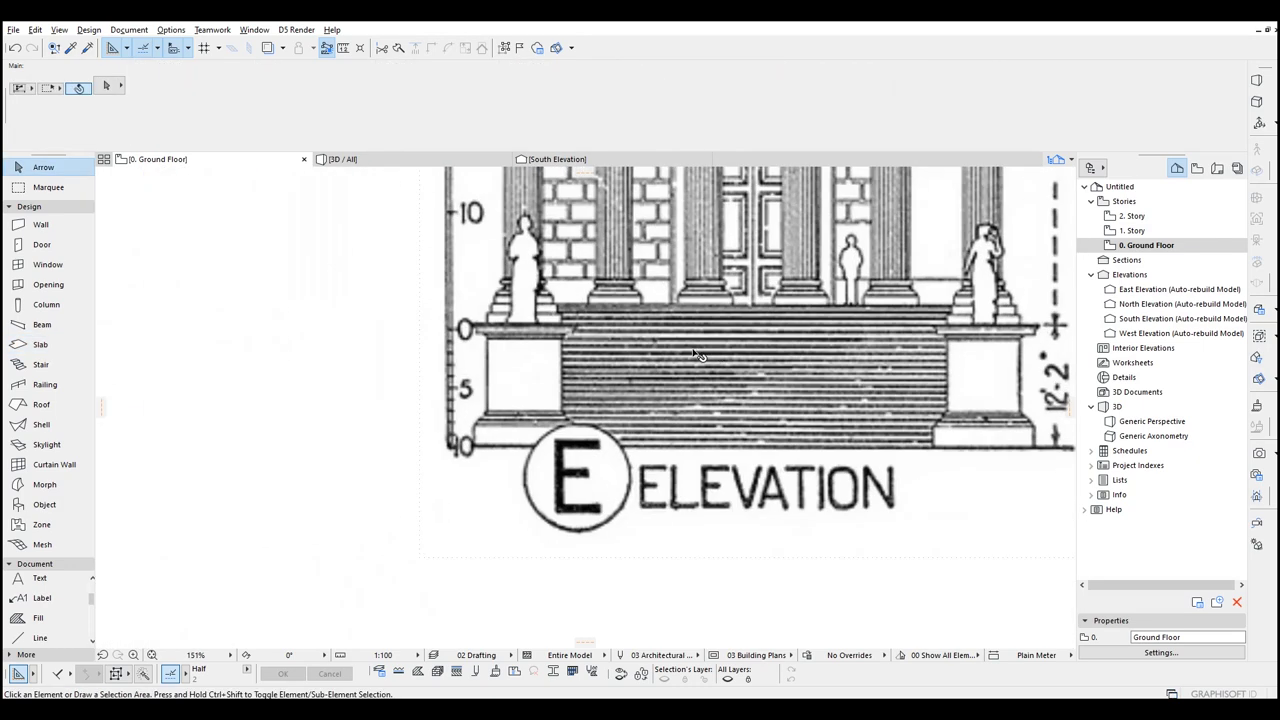
pyautogui.scroll(1, 652, 306)
pyautogui.press('m')
pyautogui.scroll(2, 652, 301)
pyautogui.click(651, 304)
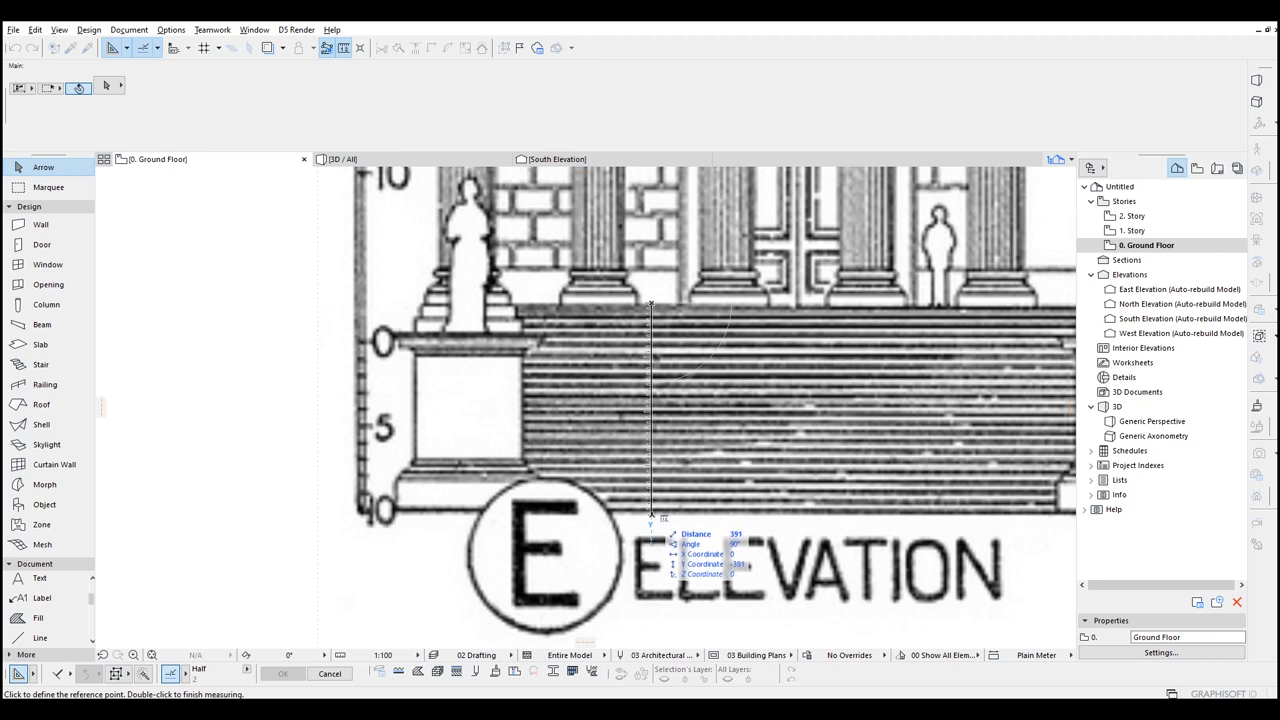
pyautogui.scroll(-4, 652, 515)
pyautogui.moveTo(210, 477); pyautogui.dragTo(448, 436, button='middle')
pyautogui.press('Escape')
# Step: Set the podium slab's top elevation to 390 cm
pyautogui.click(448, 436)
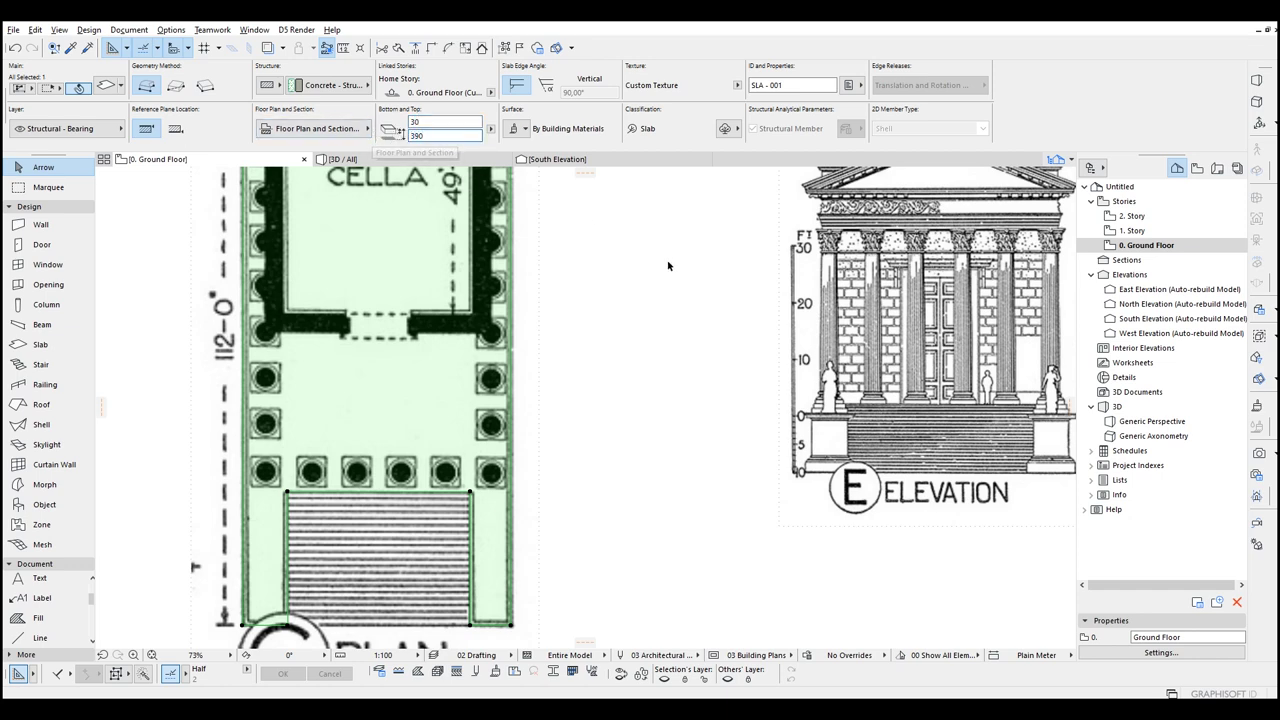
pyautogui.scroll(-4, 687, 318)
pyautogui.click(687, 316)
# Step: Measure the height from the podium floor up to the dentil band below the pediment in the front elevation
pyautogui.scroll(3, 684, 344)
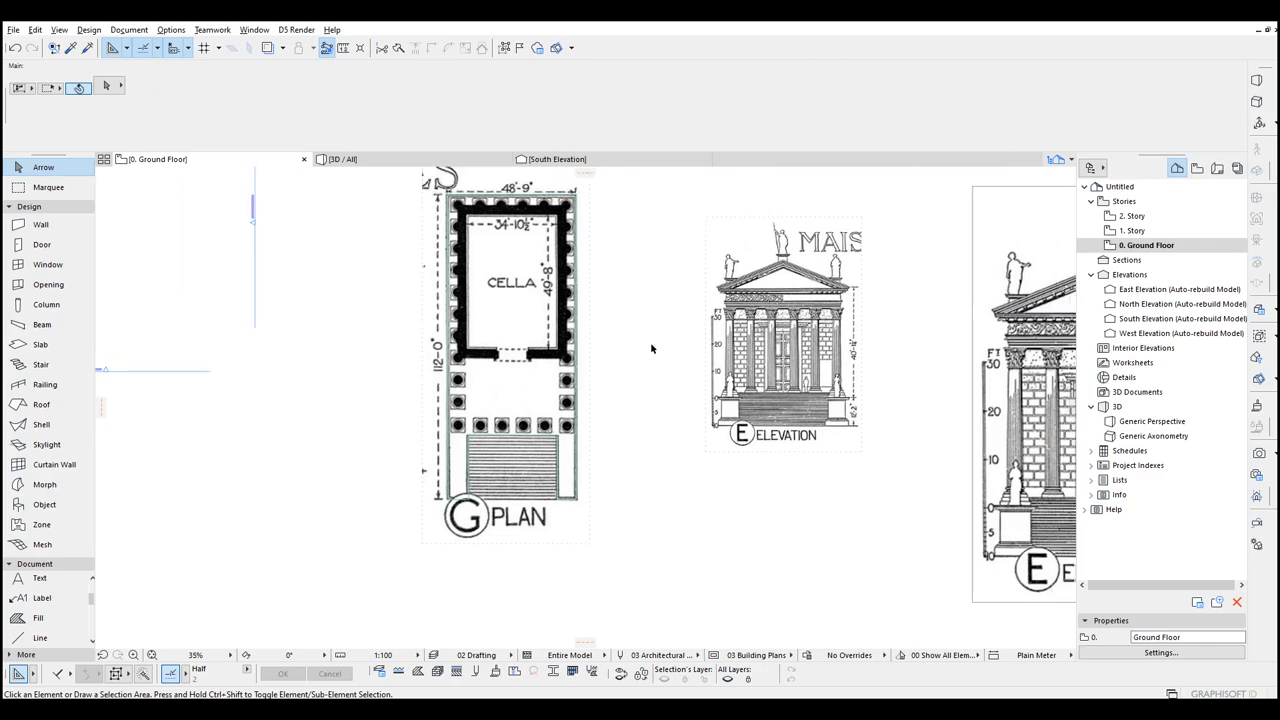
pyautogui.scroll(5, 738, 419)
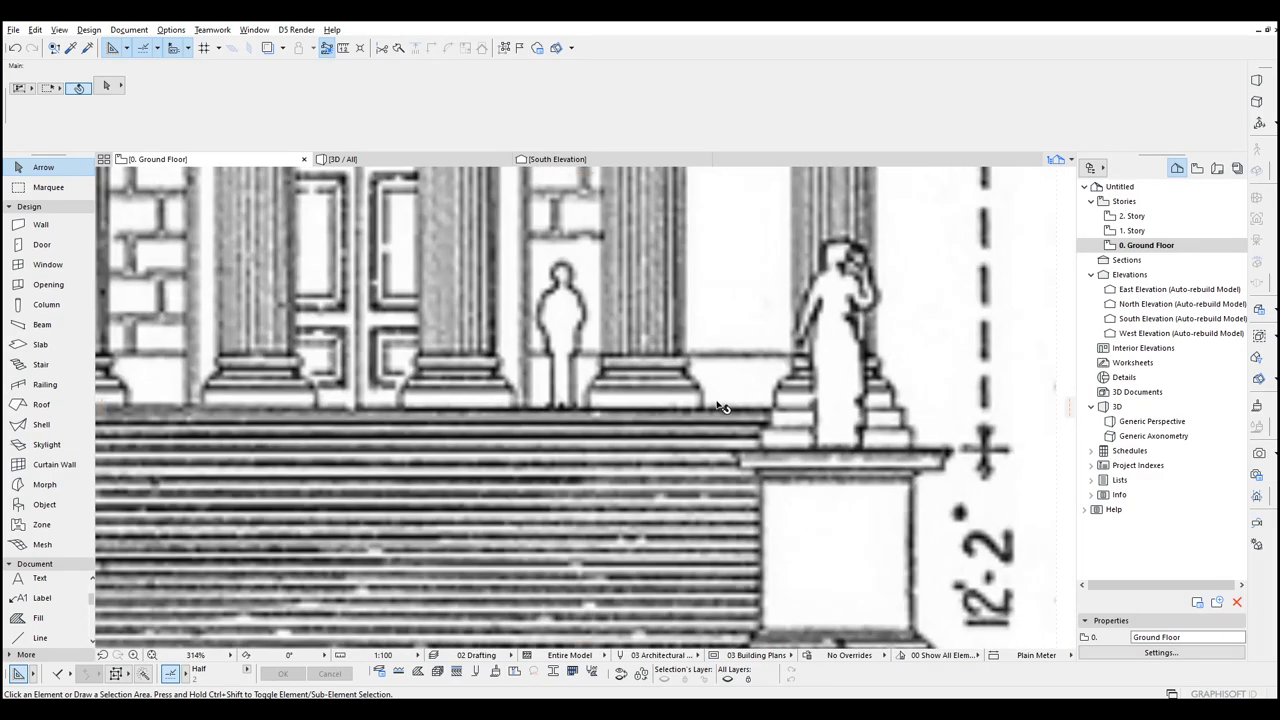
pyautogui.press('m')
pyautogui.click(715, 407)
pyautogui.moveTo(714, 304); pyautogui.dragTo(680, 591, button='middle')
pyautogui.moveTo(715, 320); pyautogui.dragTo(638, 645, button='middle')
pyautogui.moveTo(634, 407)
pyautogui.mouseDown(button='middle')
pyautogui.moveTo(627, 509)
pyautogui.moveTo(677, 560)
pyautogui.mouseUp(button='middle')
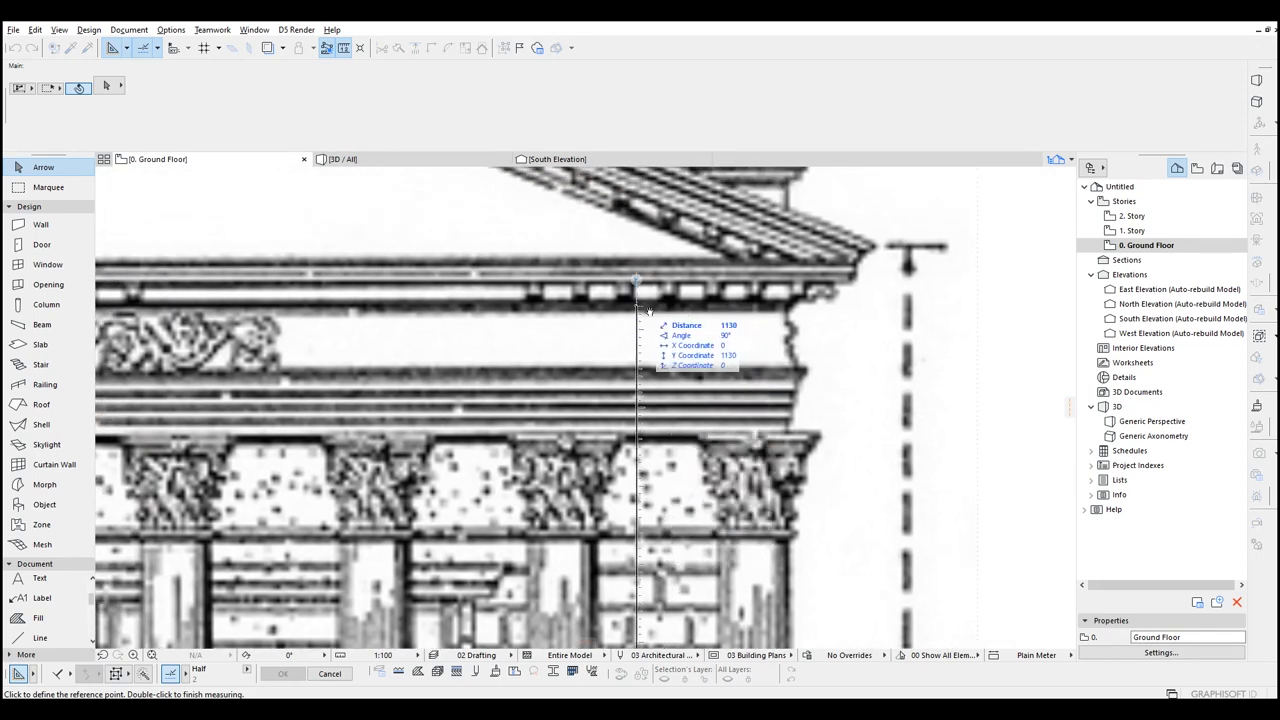
pyautogui.moveTo(648, 311); pyautogui.dragTo(860, 328, button='middle')
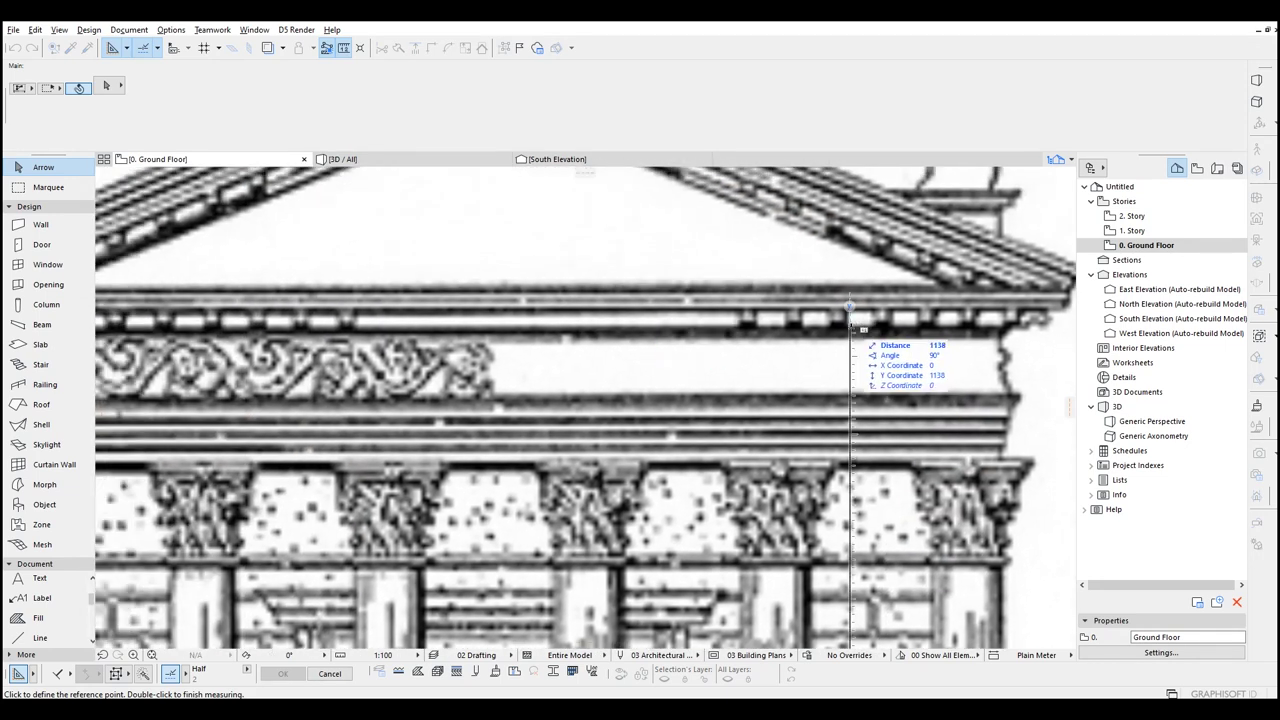
pyautogui.press('Escape')
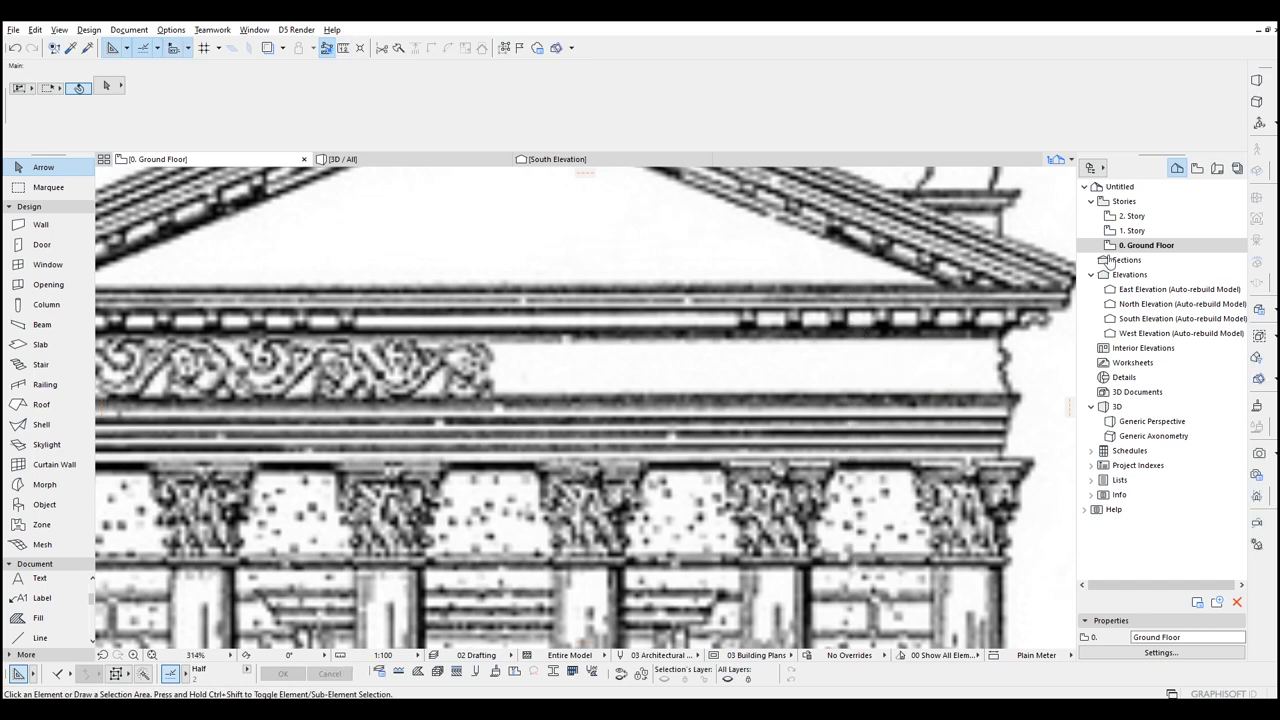
# Step: Set the ground floor's height to the next story to 1140 cm in the story settings
pyautogui.rightClick(1112, 247)
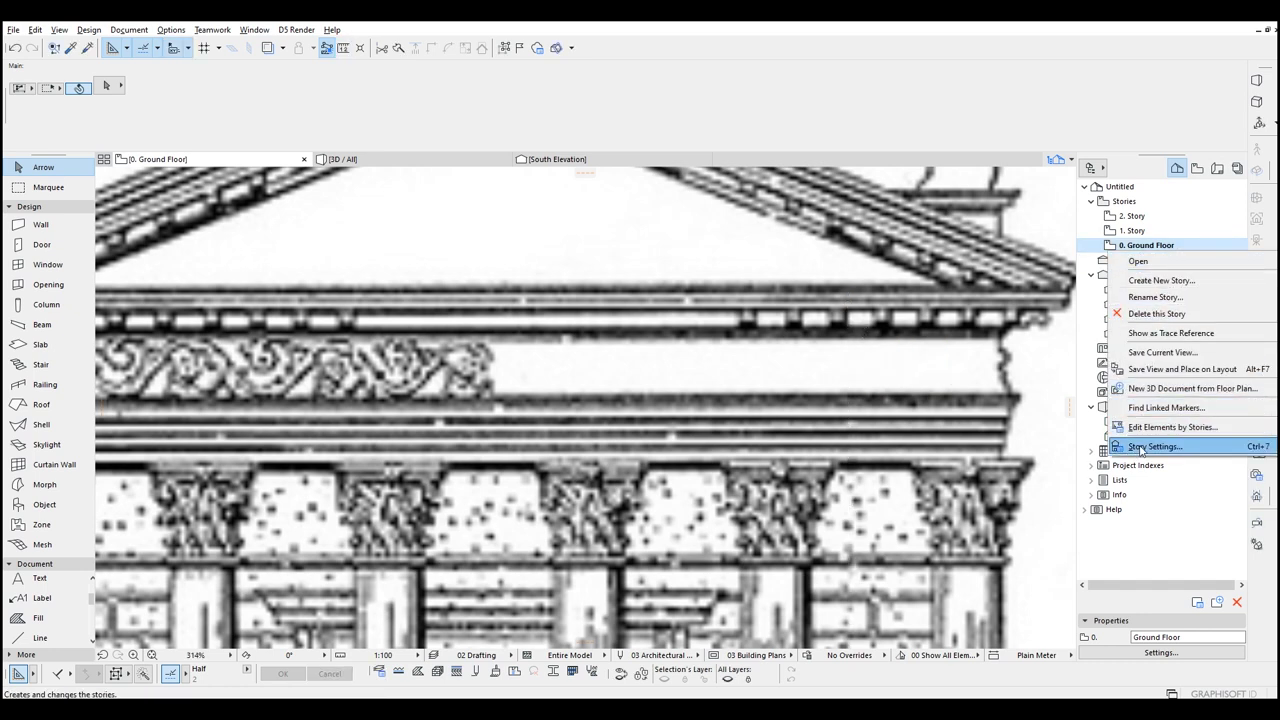
pyautogui.click(1141, 447)
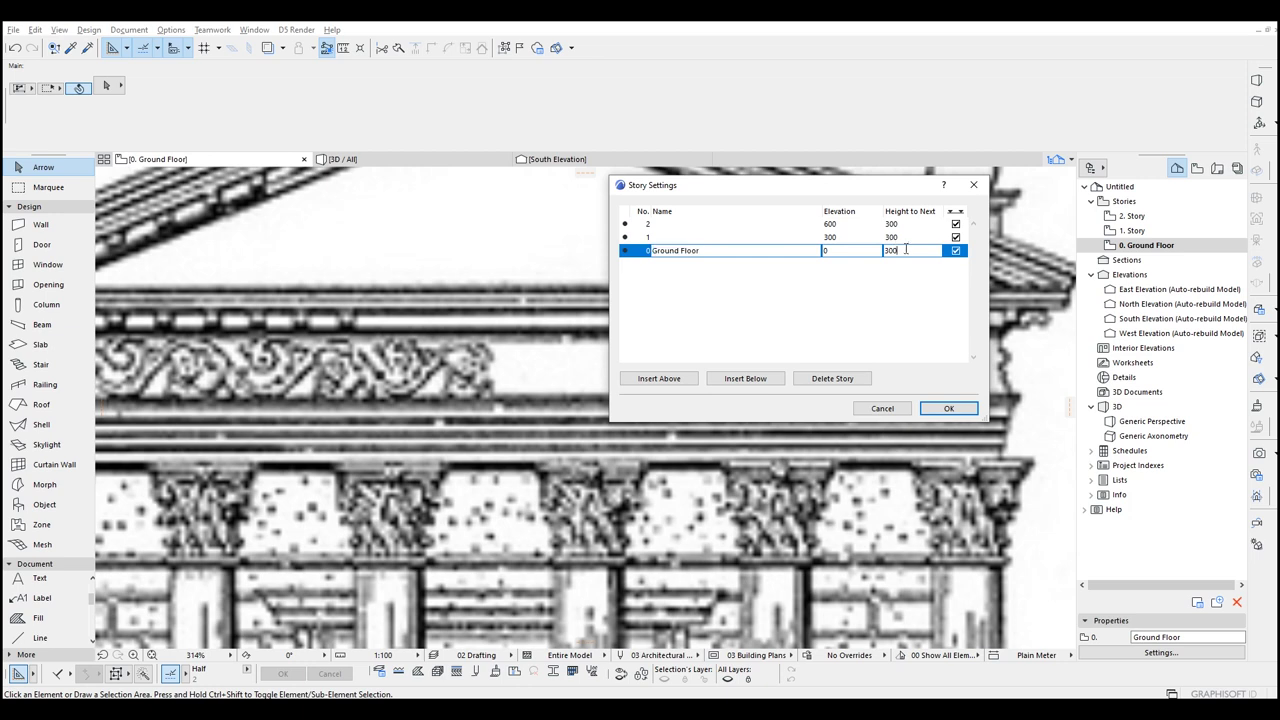
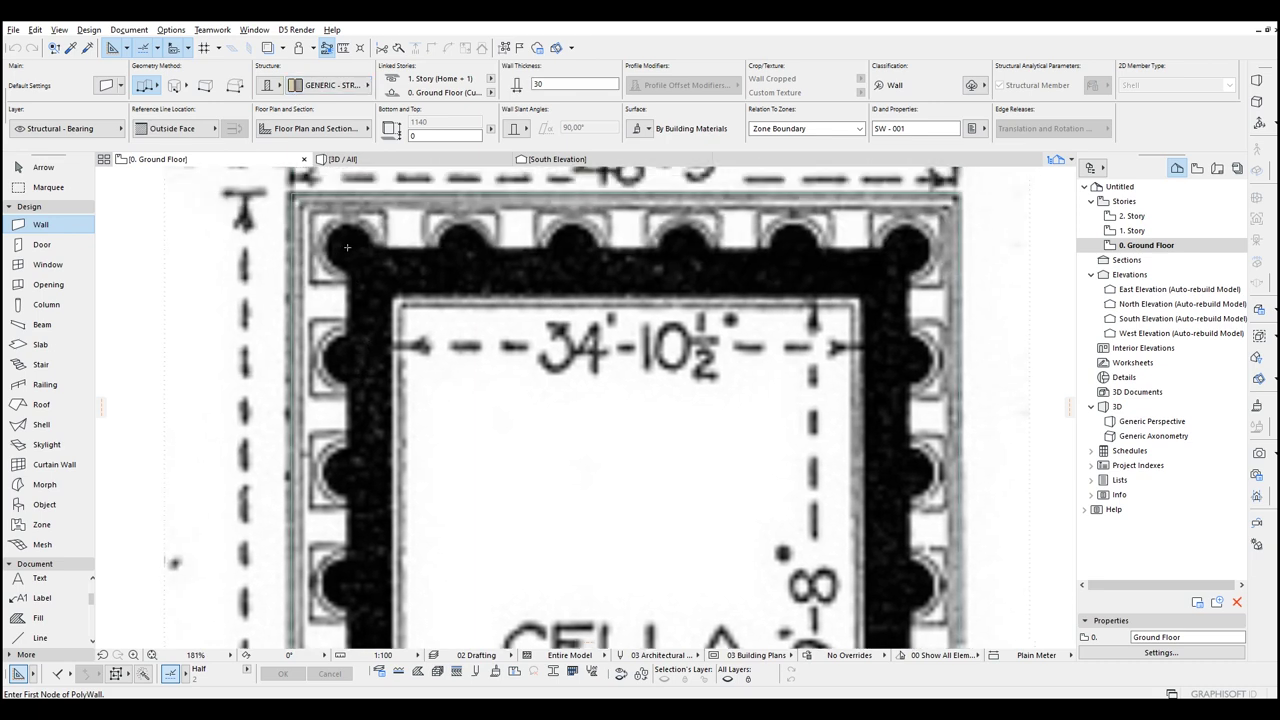
# Step: Draw four connected walls around the cella, tracing the outer face of the black wall outline in the plan
pyautogui.click(347, 246)
pyautogui.scroll(-2, 395, 430)
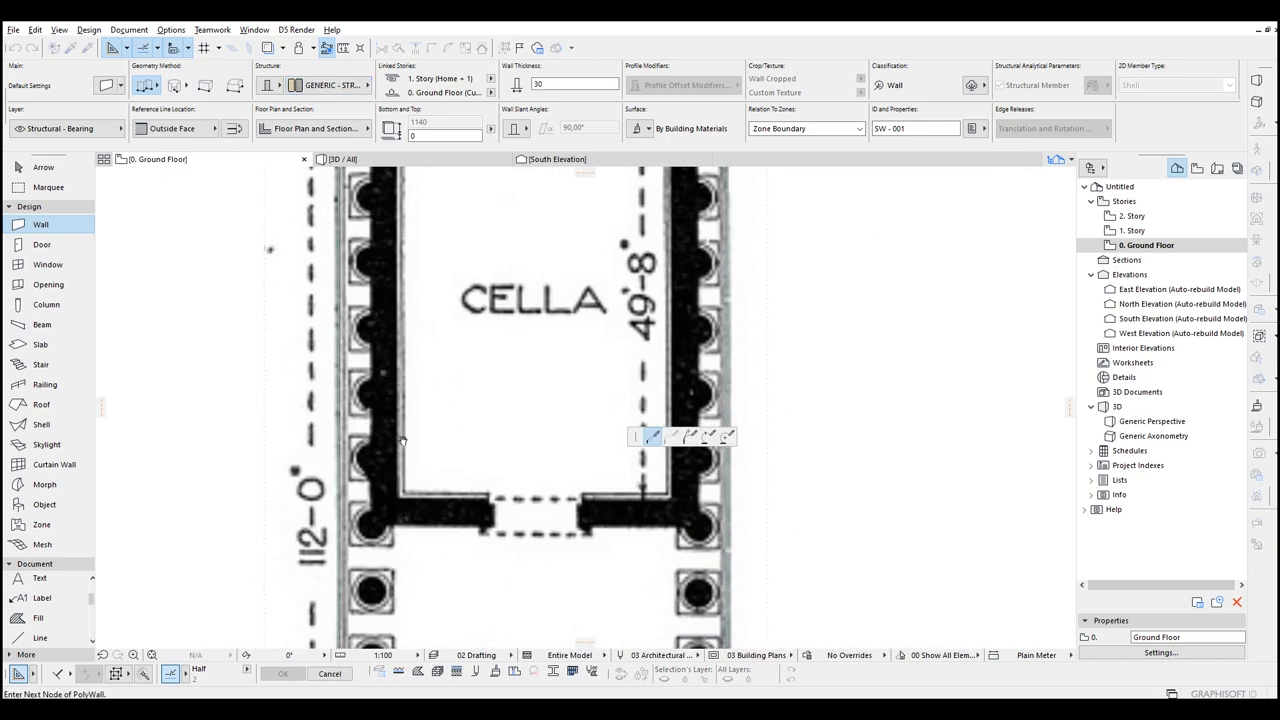
pyautogui.click(372, 518)
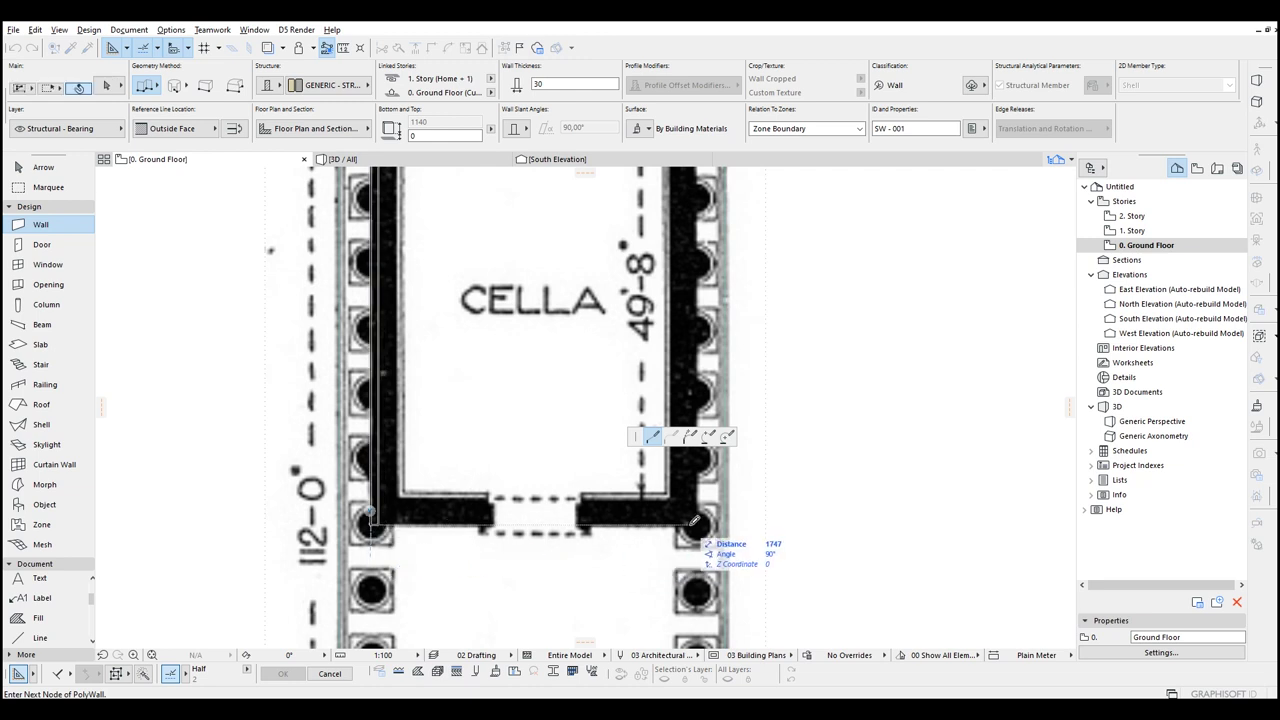
pyautogui.click(696, 522)
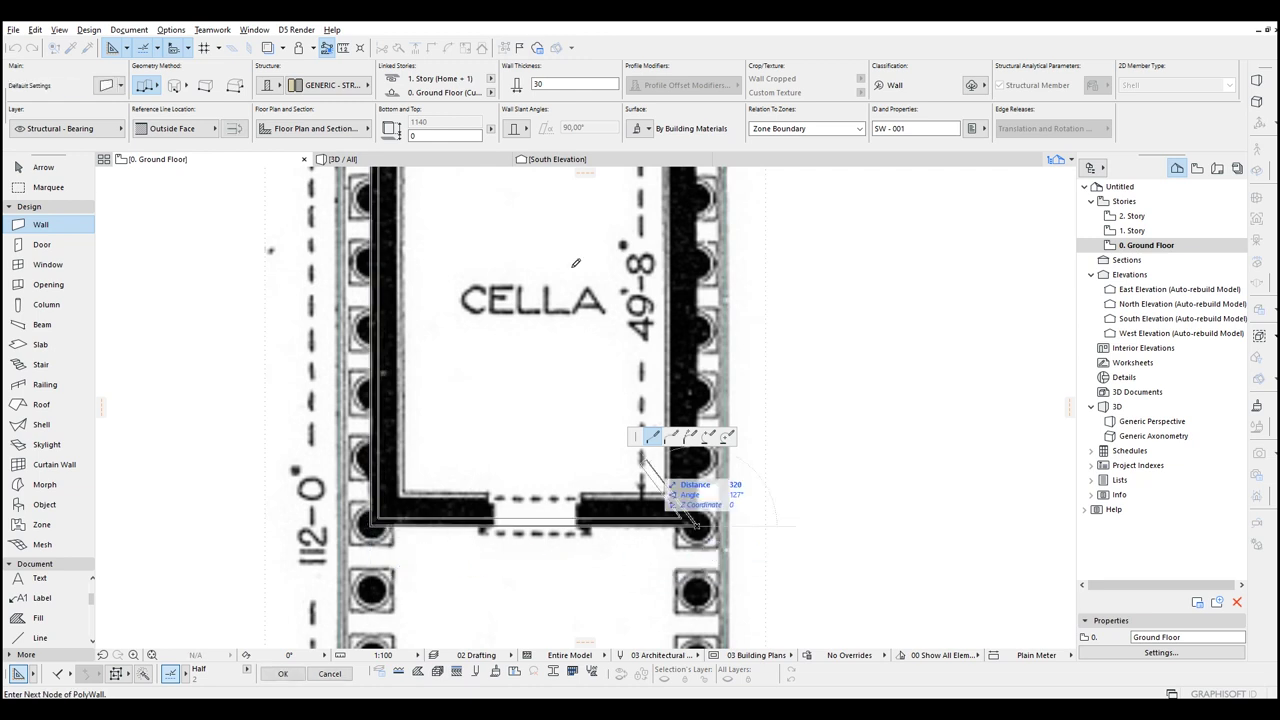
pyautogui.moveTo(593, 225); pyautogui.dragTo(397, 440, button='middle')
pyautogui.click(501, 286)
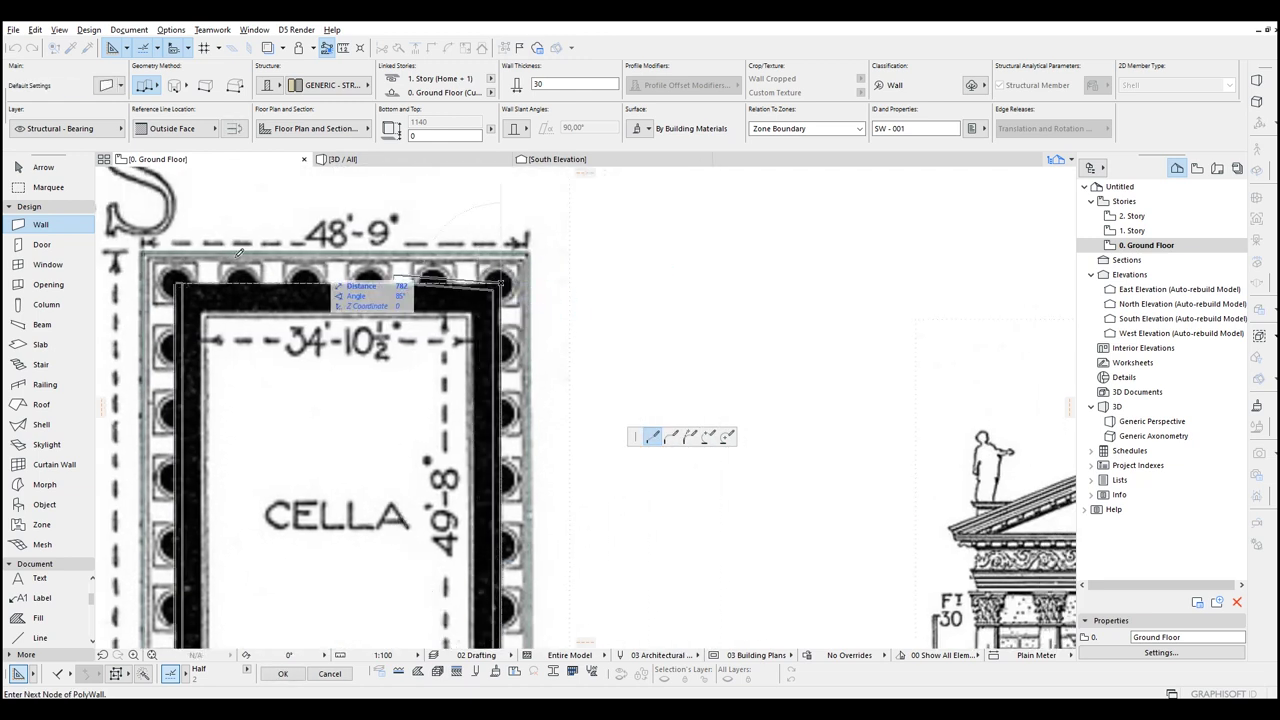
pyautogui.click(195, 287)
pyautogui.press('Escape')
# Step: Set the thickness of all four cella walls to 100 cm
pyautogui.click(232, 288)
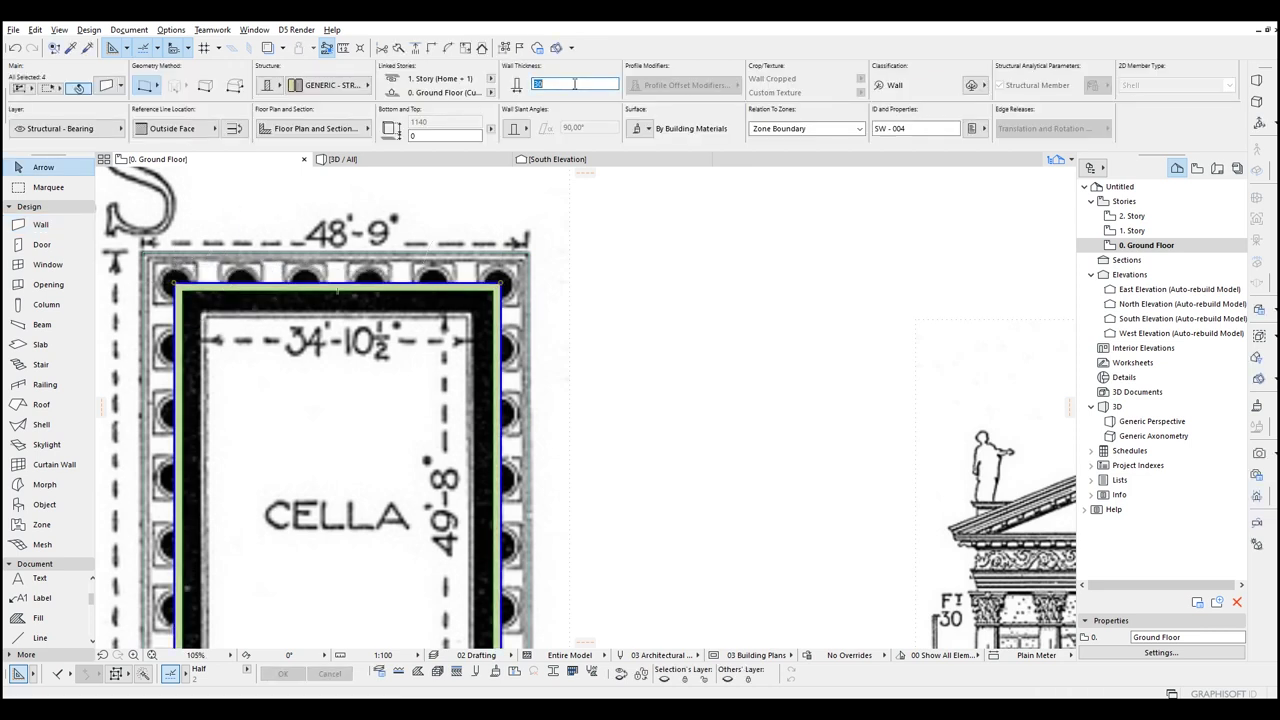
pyautogui.write('100')
pyautogui.press('Return')
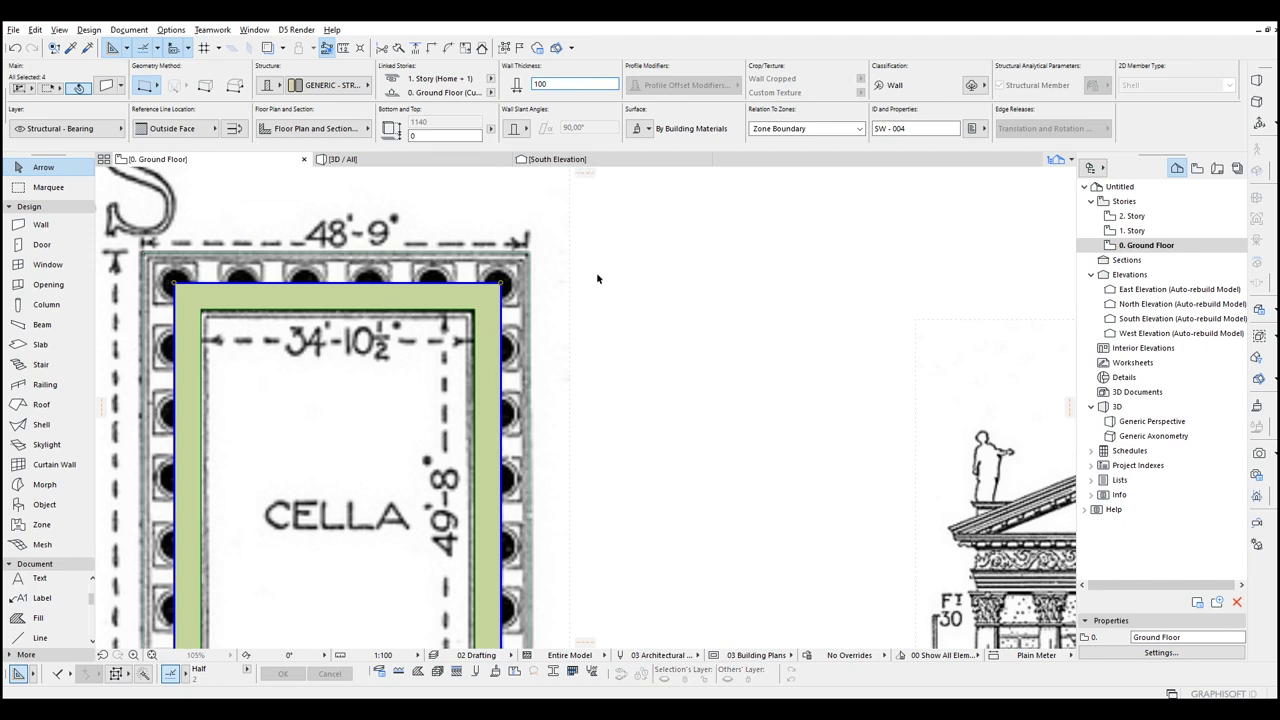
pyautogui.click(723, 444)
# Step: Measure the height from the ground line up to the dentil band below the pediment in the front elevation
pyautogui.scroll(-5, 690, 405)
pyautogui.moveTo(676, 385); pyautogui.dragTo(512, 249, button='middle')
pyautogui.scroll(4, 835, 515)
pyautogui.press('m')
pyautogui.scroll(4, 835, 515)
pyautogui.click(711, 528)
pyautogui.moveTo(725, 184); pyautogui.dragTo(696, 593, button='middle')
pyautogui.moveTo(709, 322); pyautogui.dragTo(686, 470, button='middle')
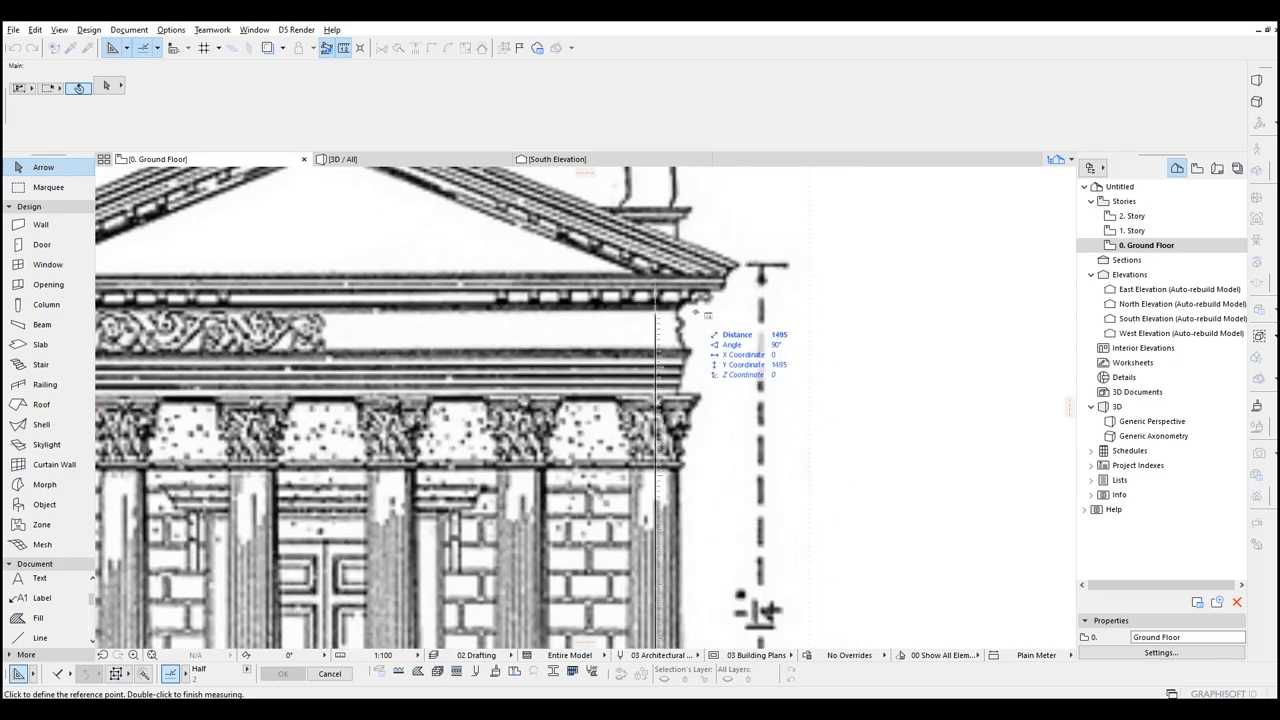
pyautogui.scroll(2, 658, 299)
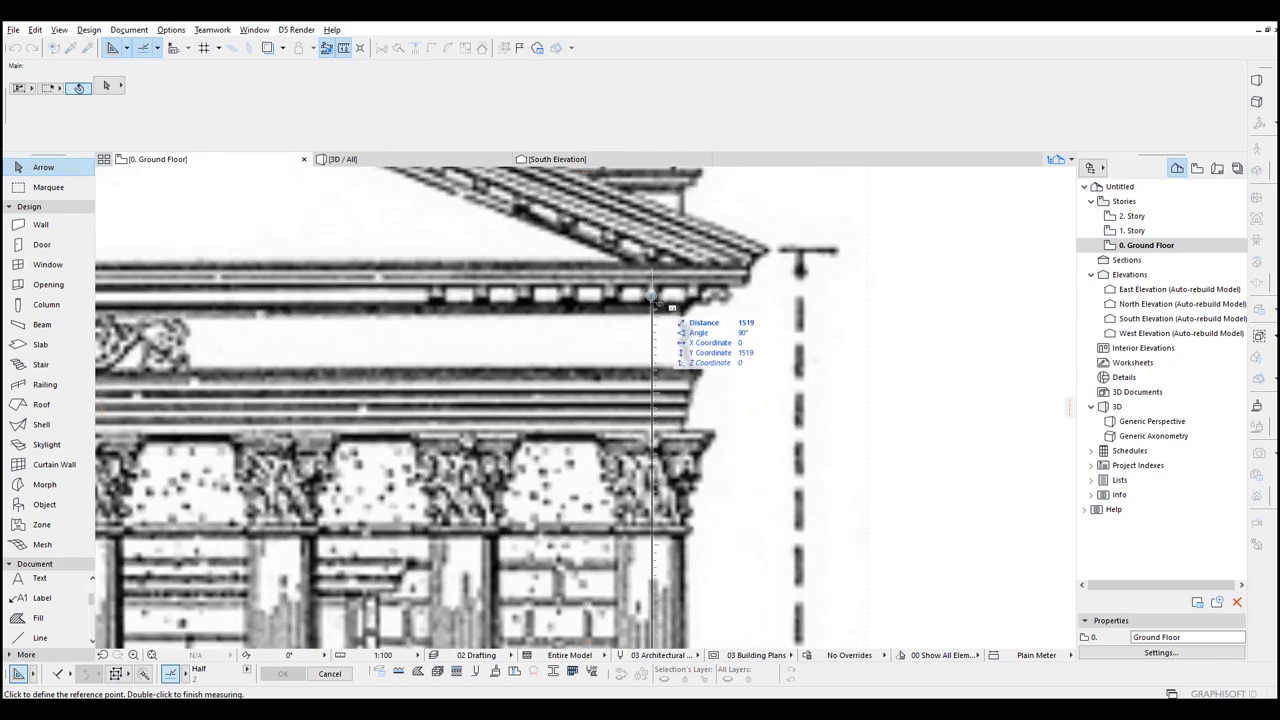
pyautogui.press('Escape')
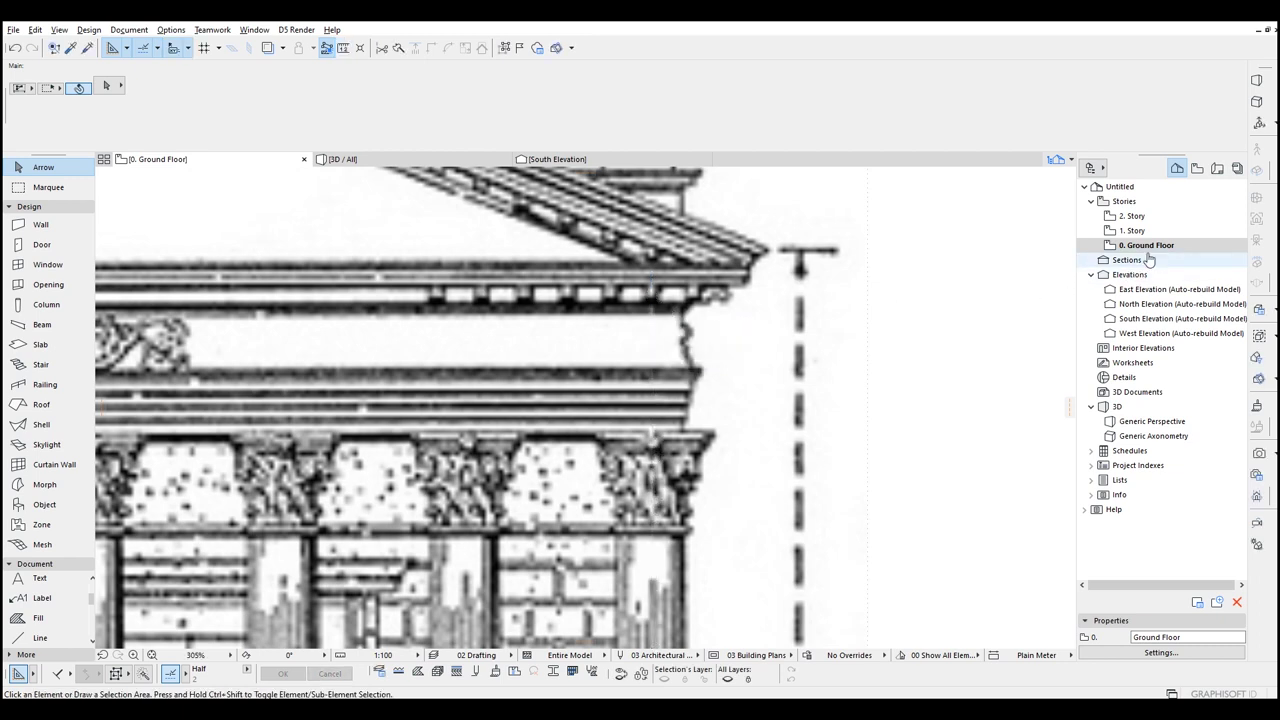
# Step: Set the ground floor's height to the next story to 1520 cm in the story settings
pyautogui.rightClick(1147, 247)
pyautogui.click(1160, 444)
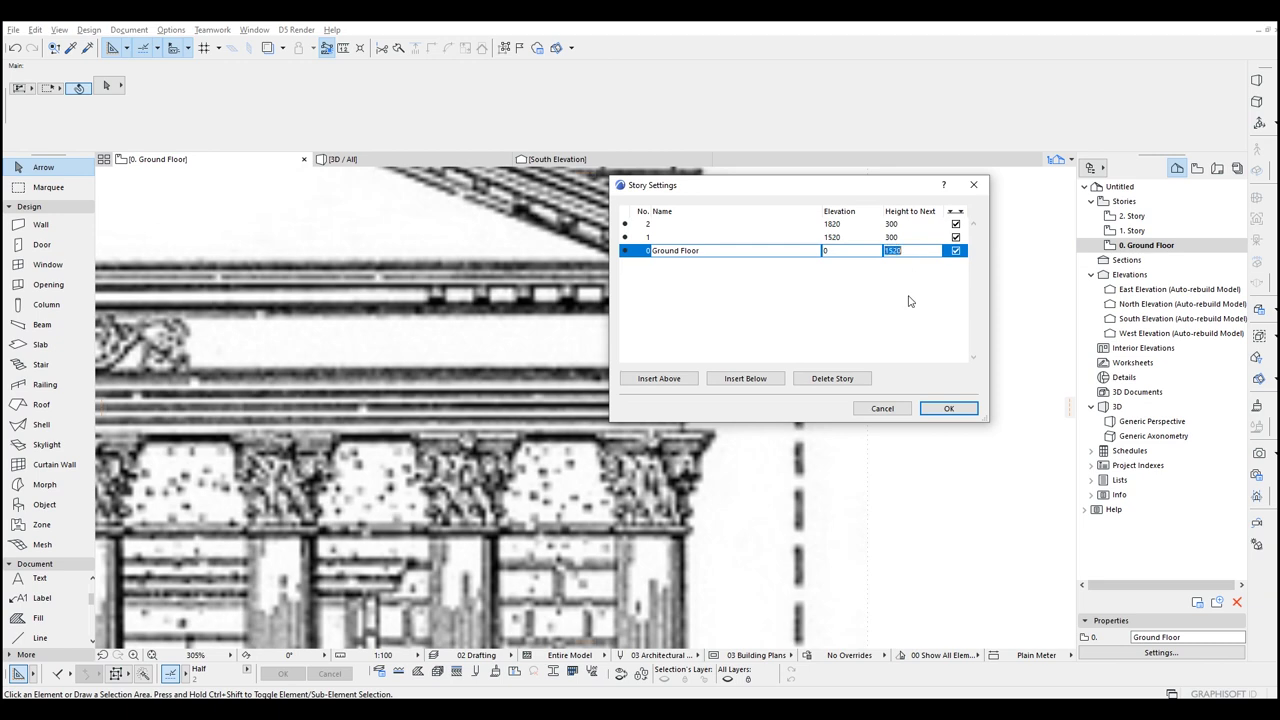
pyautogui.click(946, 409)
# Step: Check the podium slab's top elevation and set the base of all four cella walls to 390 cm
pyautogui.scroll(-8, 508, 428)
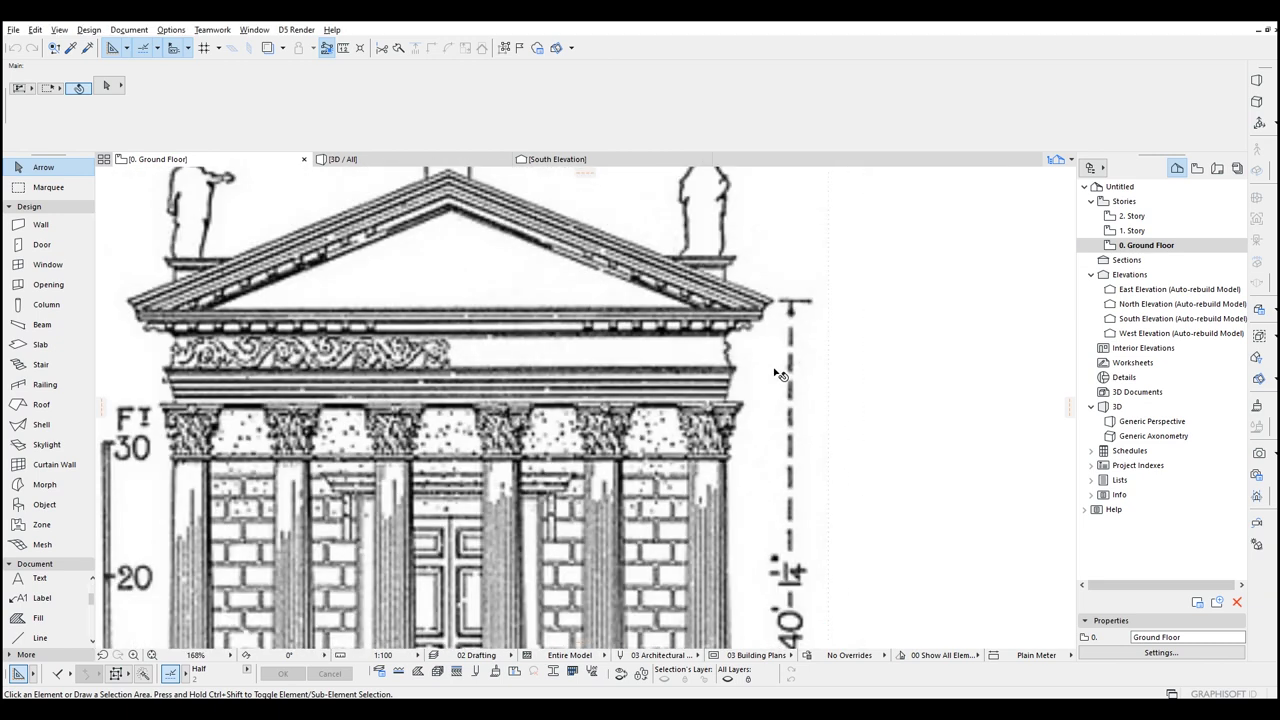
pyautogui.moveTo(508, 428); pyautogui.dragTo(773, 442, button='middle')
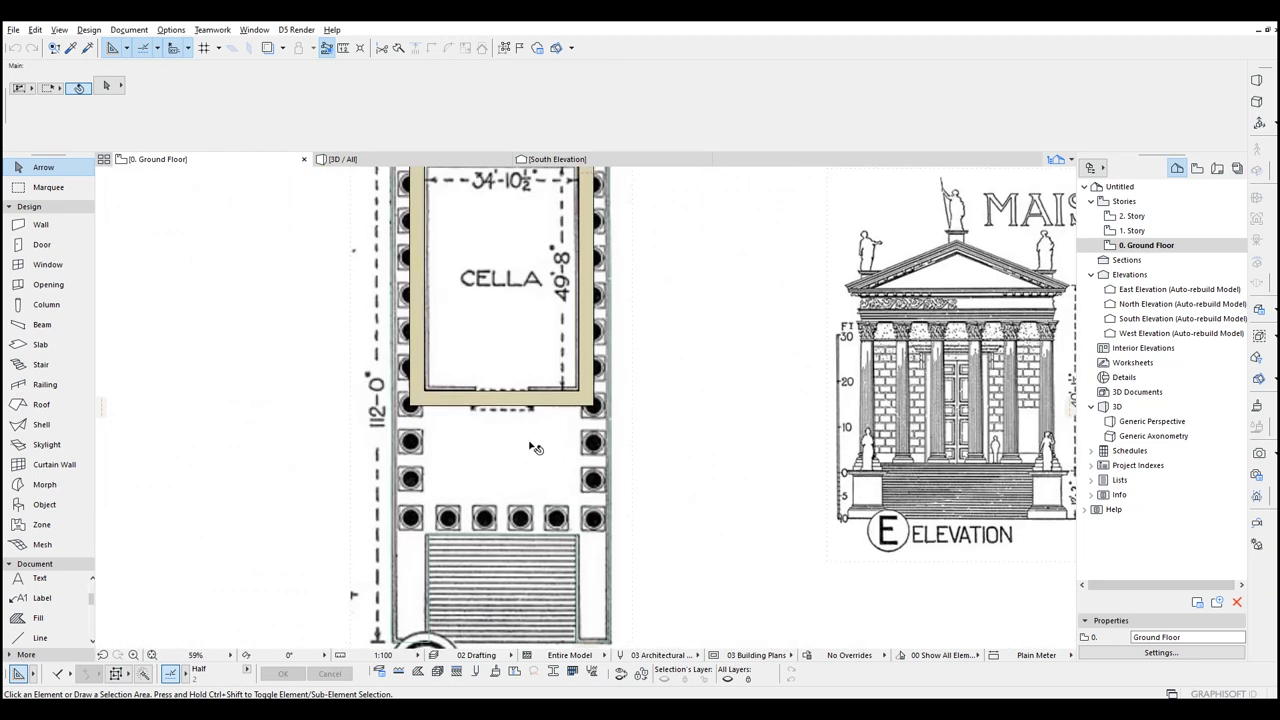
pyautogui.click(535, 448)
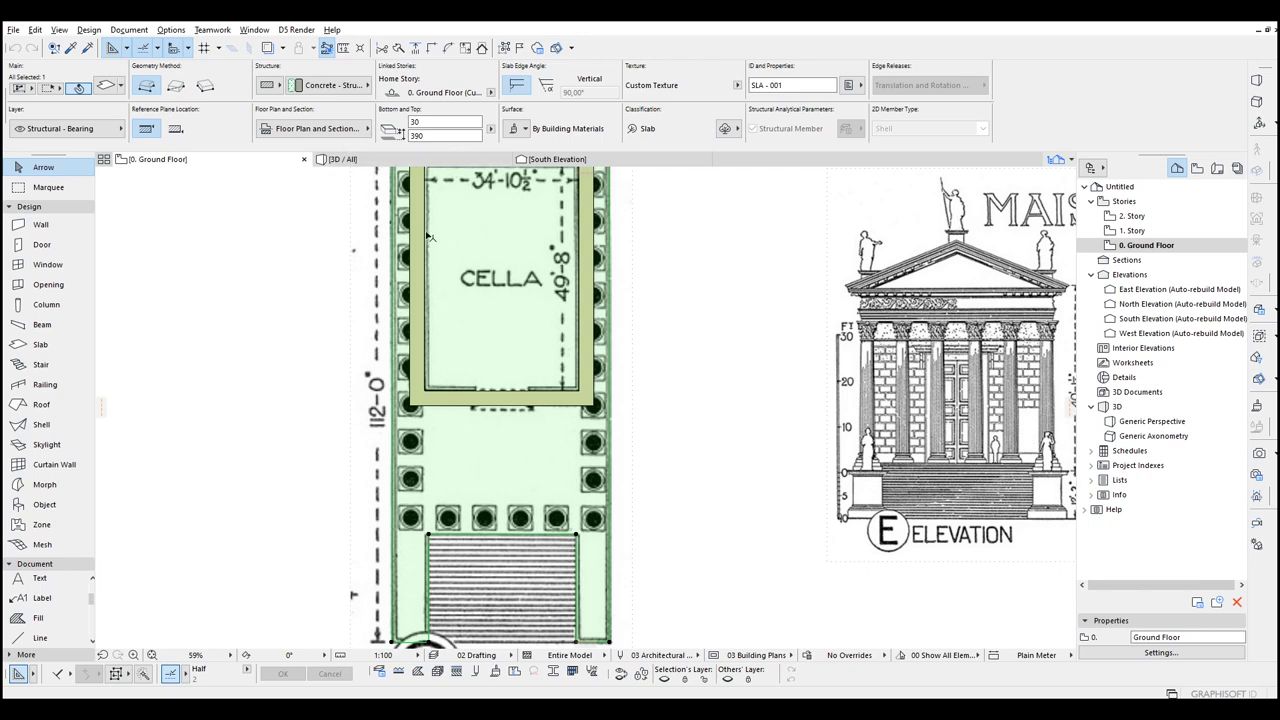
pyautogui.click(427, 236)
pyautogui.moveTo(445, 227); pyautogui.dragTo(421, 352, button='middle')
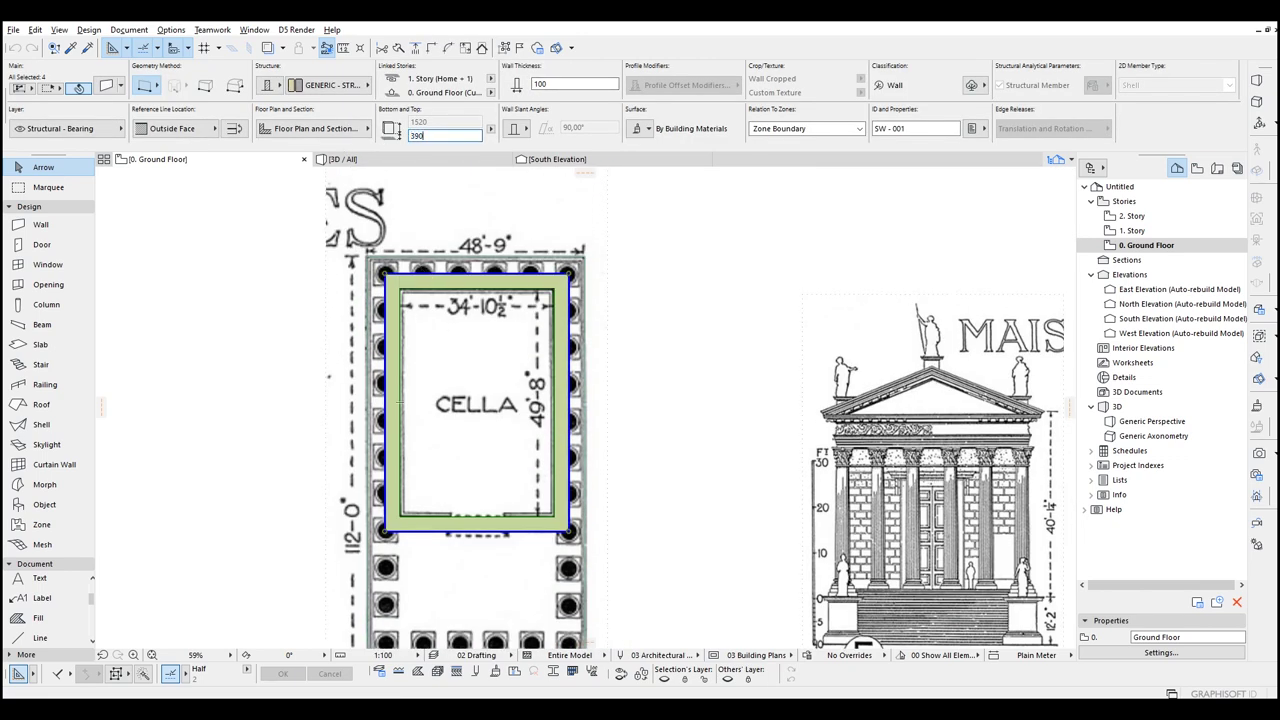
pyautogui.press('Return')
pyautogui.press('Escape')
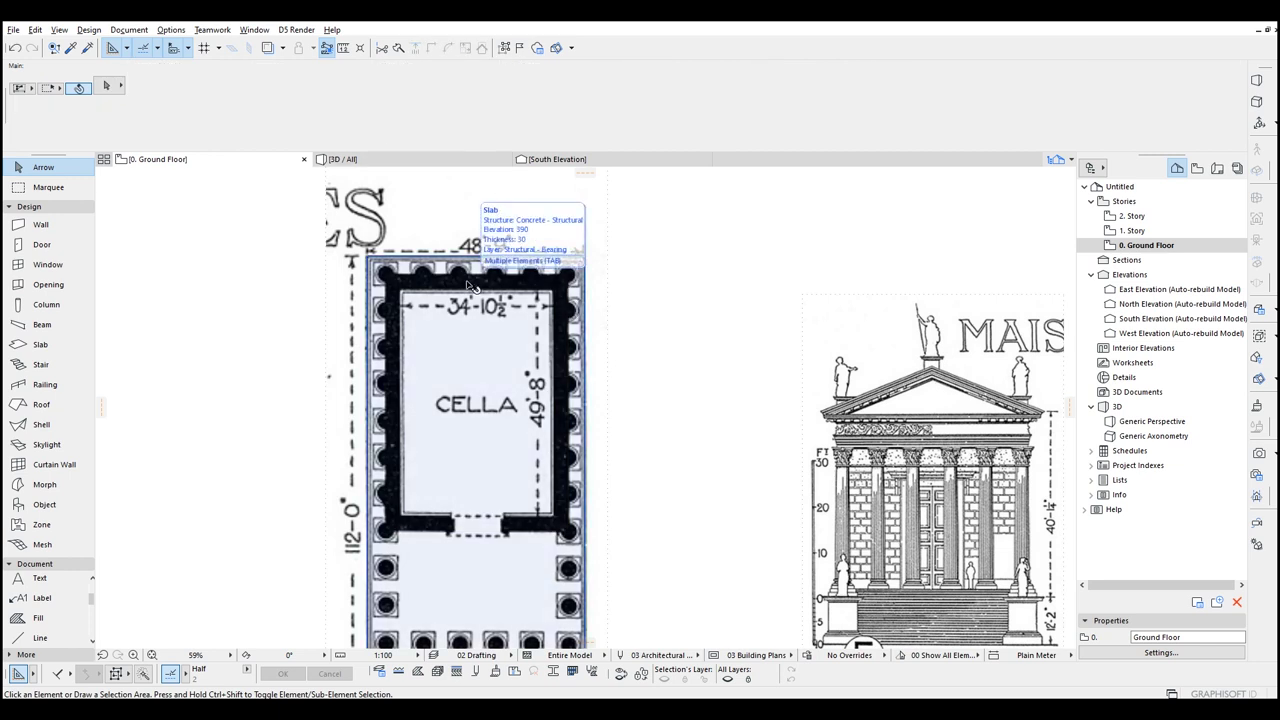
# Step: Open the saved Ground Floor plan view and set its floor plan cut plane height to 500 cm
pyautogui.click(1197, 168)
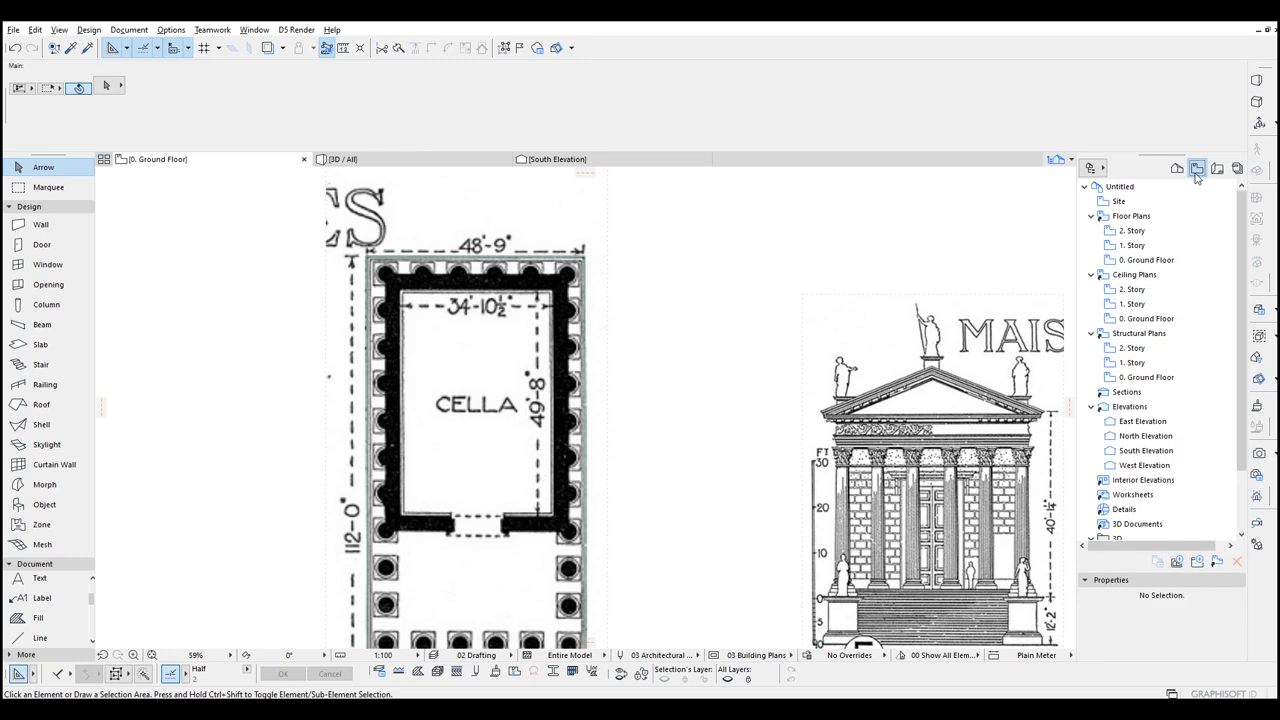
pyautogui.doubleClick(1144, 260)
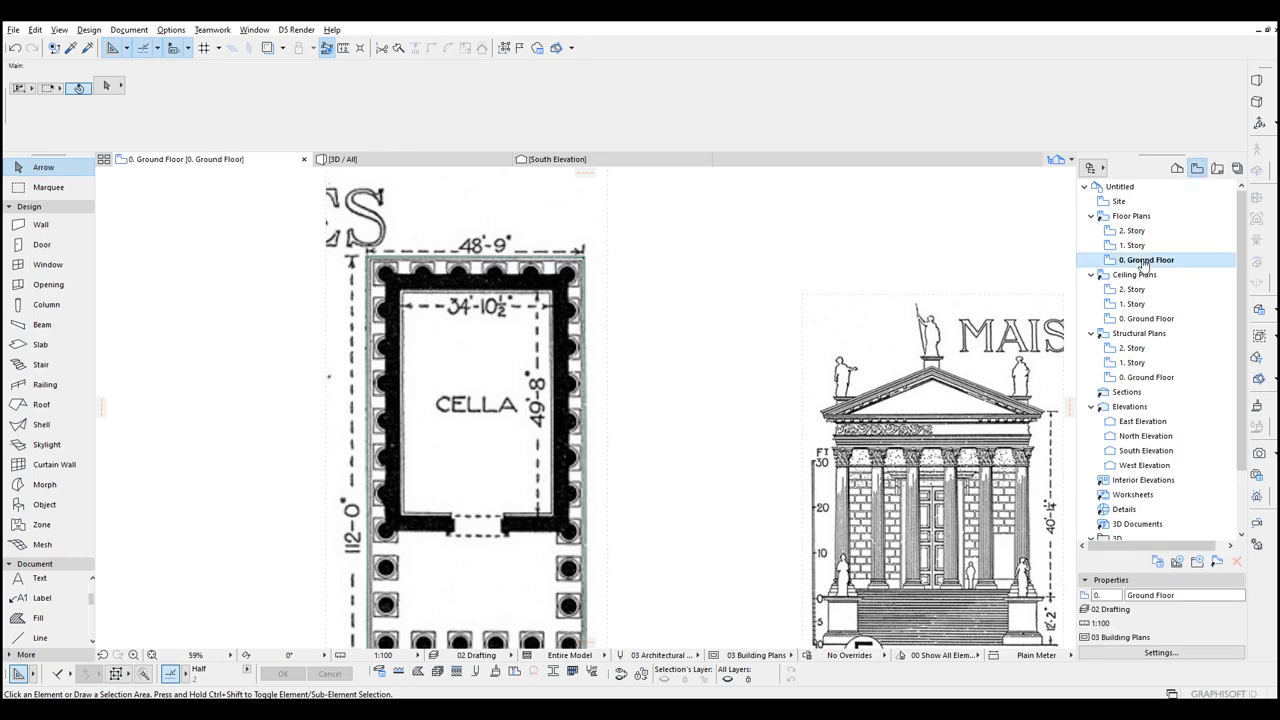
pyautogui.rightClick(1135, 260)
pyautogui.click(1150, 431)
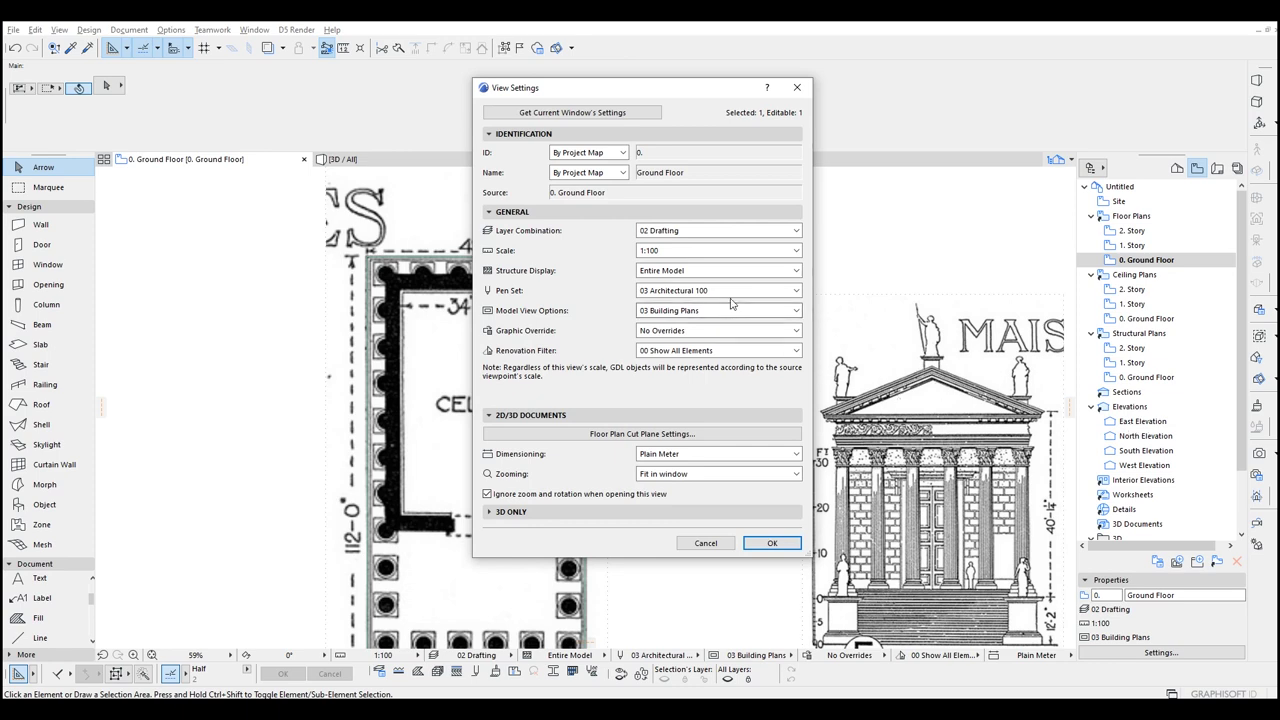
pyautogui.click(655, 433)
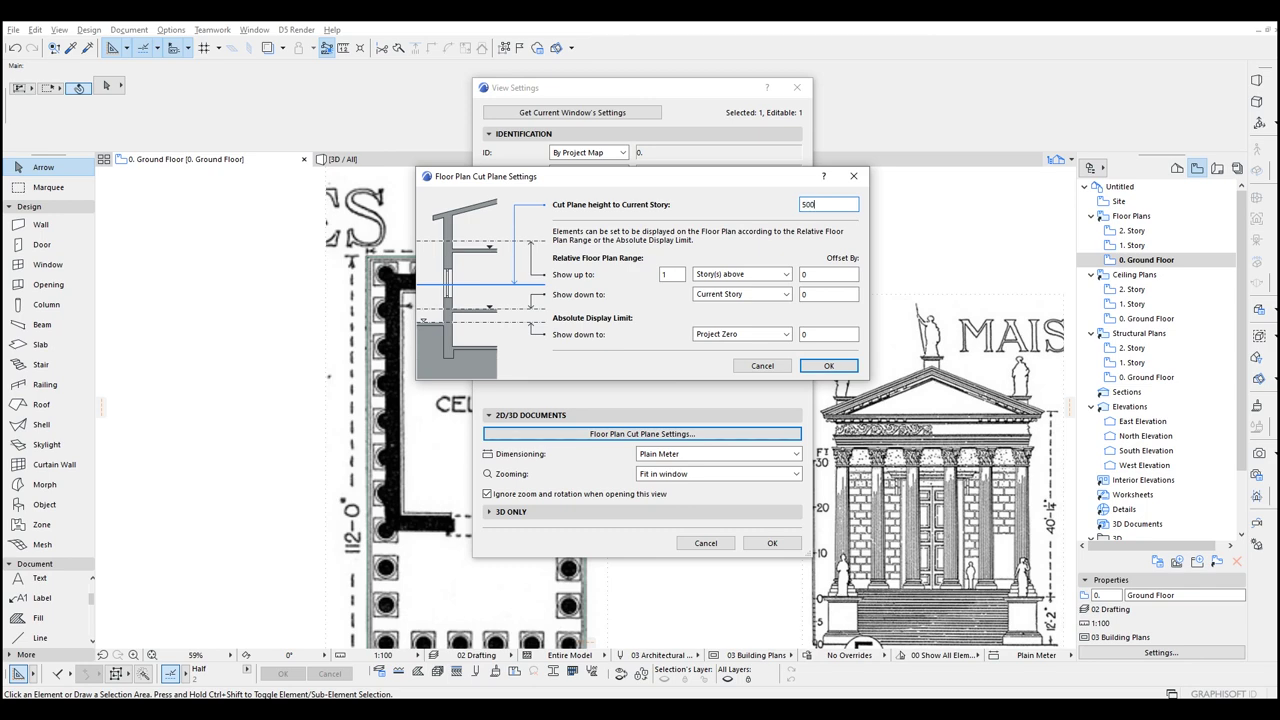
pyautogui.click(828, 366)
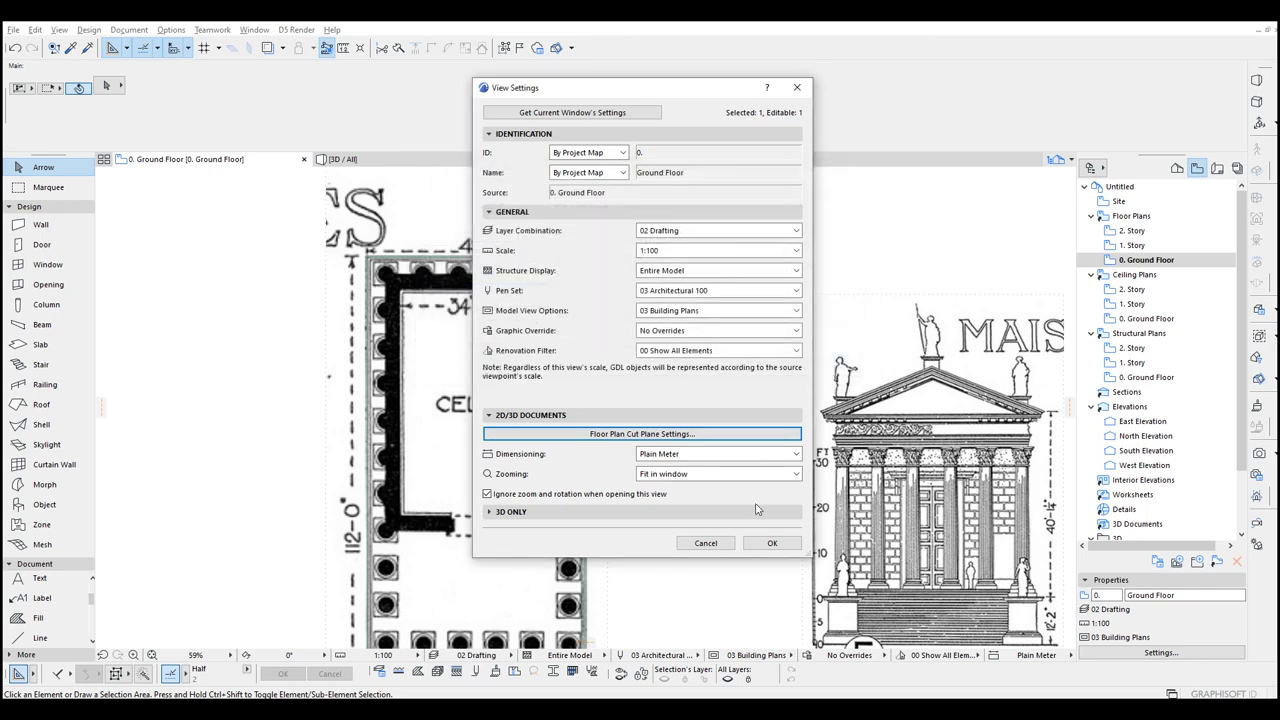
pyautogui.click(766, 543)
pyautogui.moveTo(682, 503); pyautogui.dragTo(667, 345, button='middle')
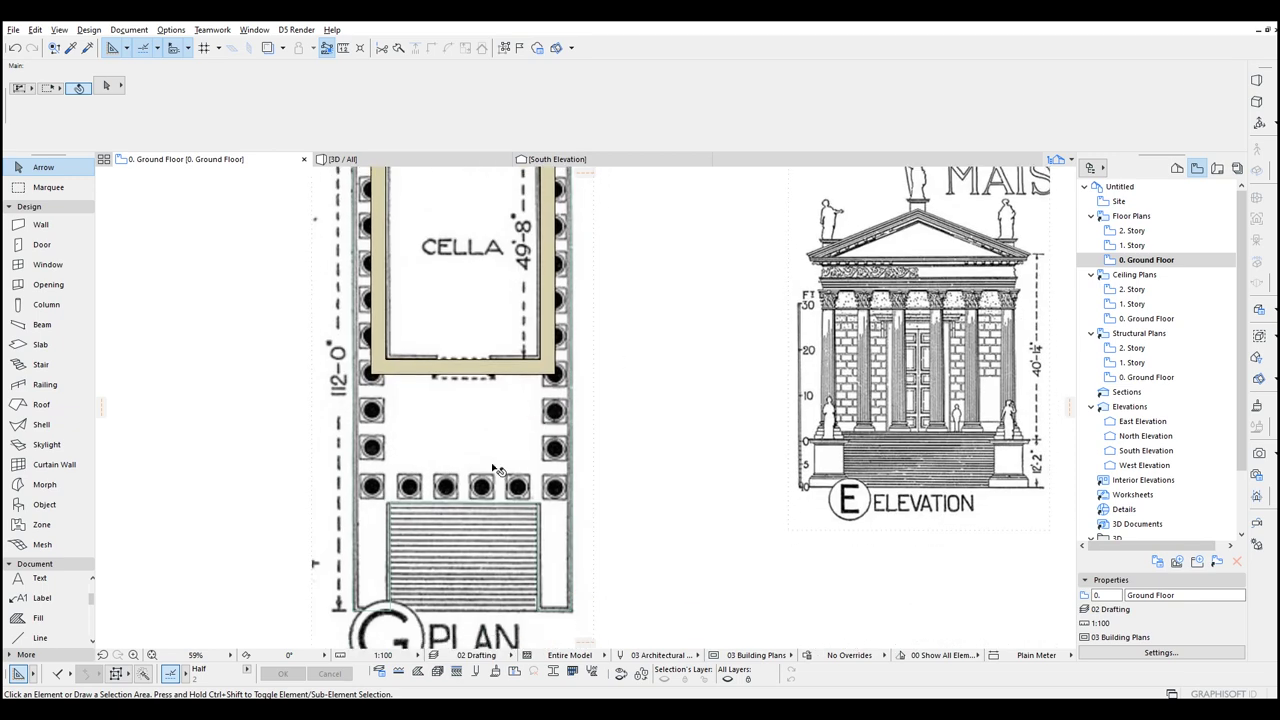
pyautogui.click(508, 465)
pyautogui.scroll(-2, 538, 461)
pyautogui.click(680, 347)
pyautogui.scroll(-1, 682, 347)
pyautogui.scroll(-1, 638, 361)
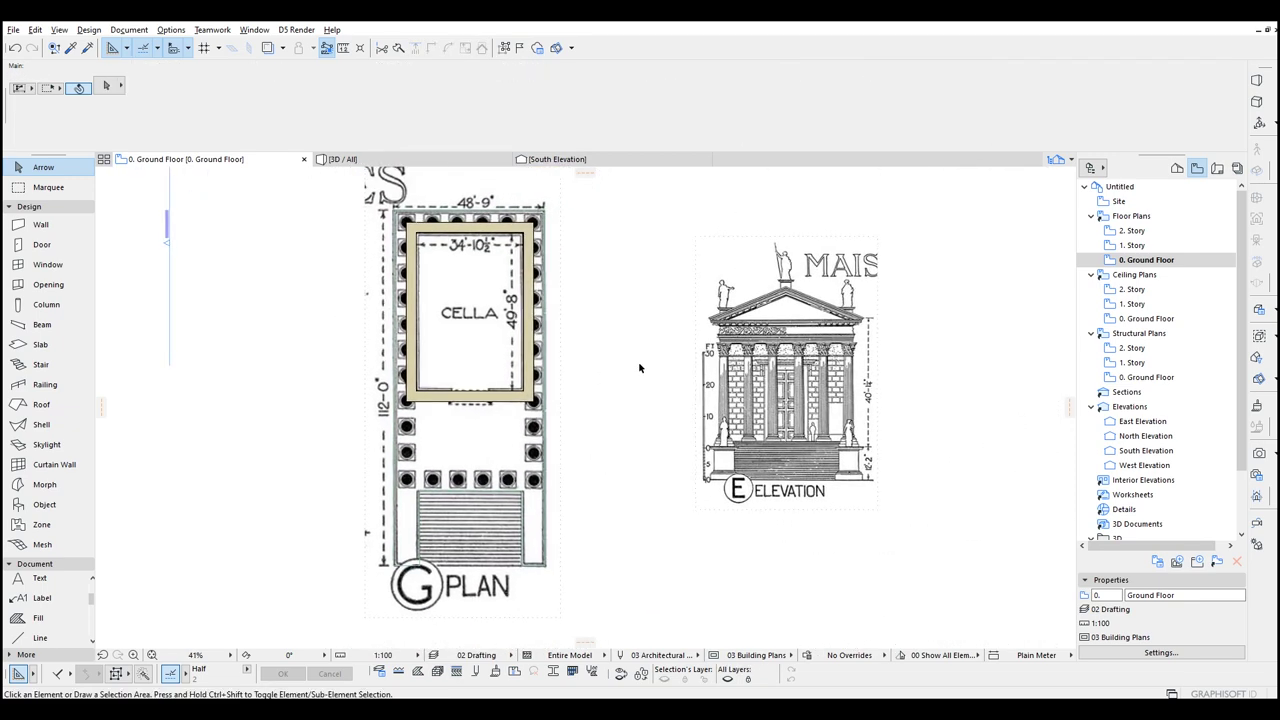
# Step: Choose Column N240417 from the linked library as the object to place
pyautogui.click(50, 506)
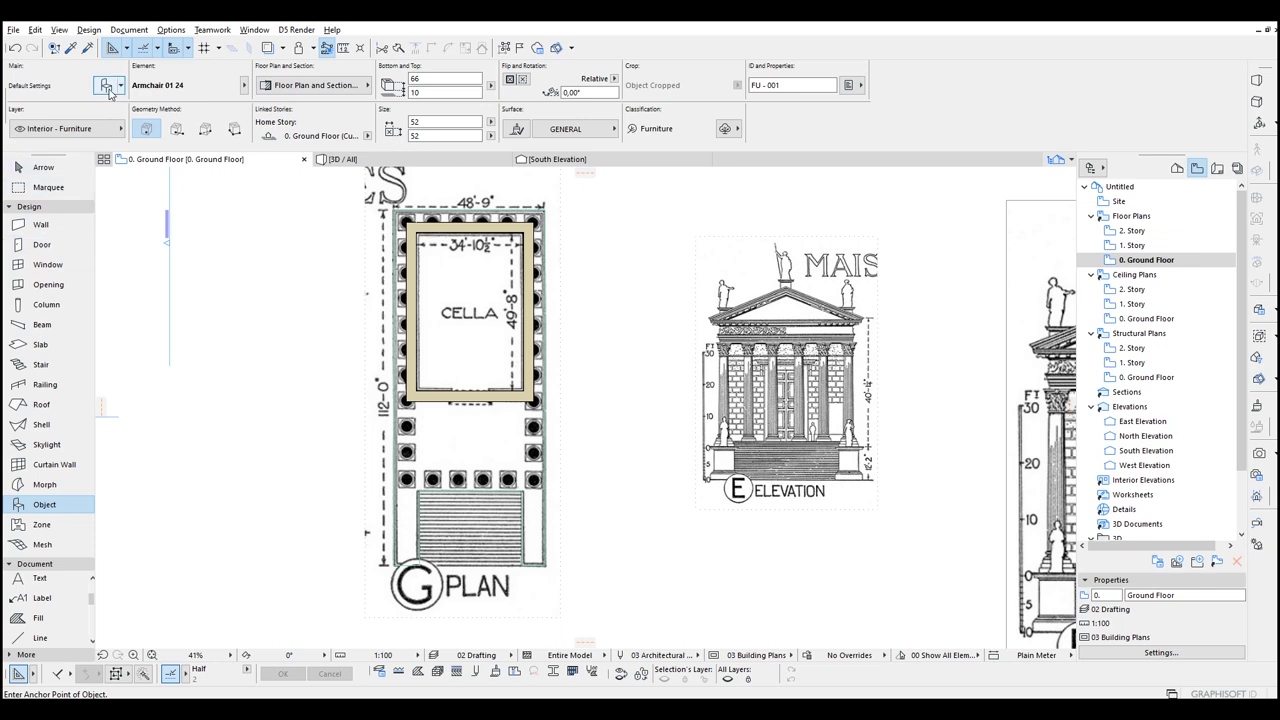
pyautogui.click(106, 86)
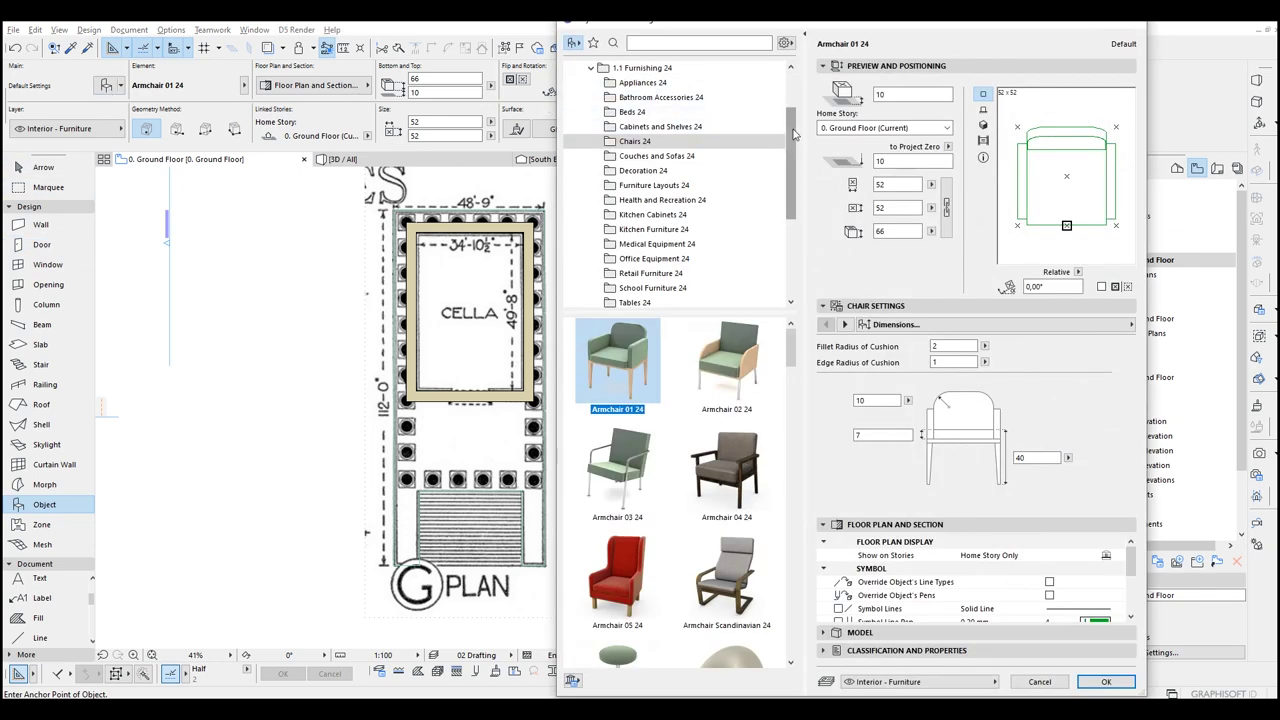
pyautogui.scroll(2, 614, 141)
pyautogui.click(591, 141)
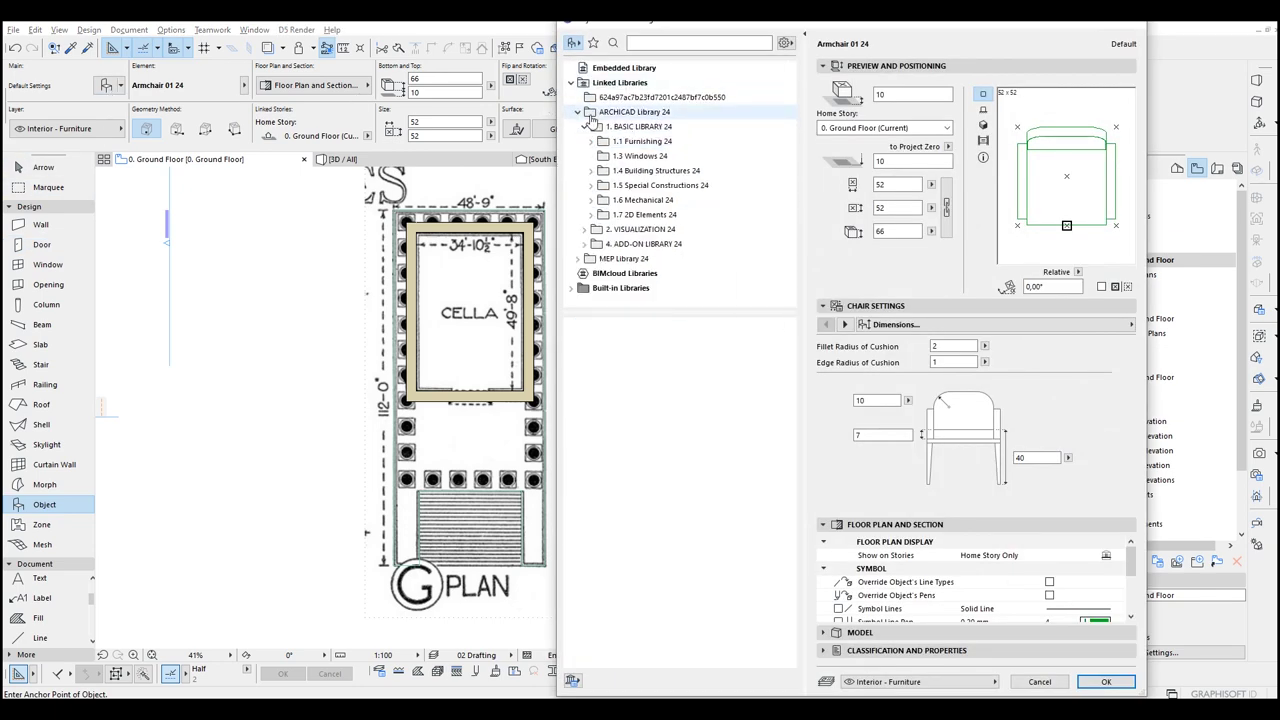
pyautogui.click(583, 115)
pyautogui.click(640, 97)
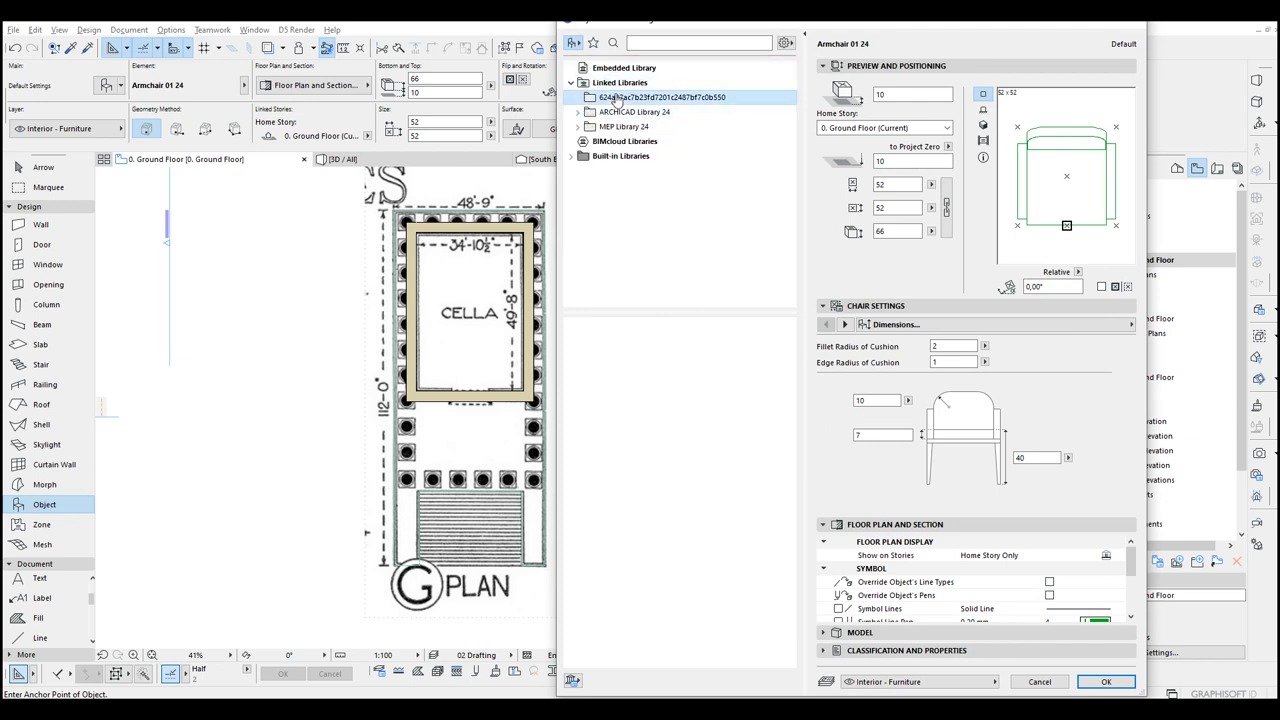
pyautogui.click(617, 368)
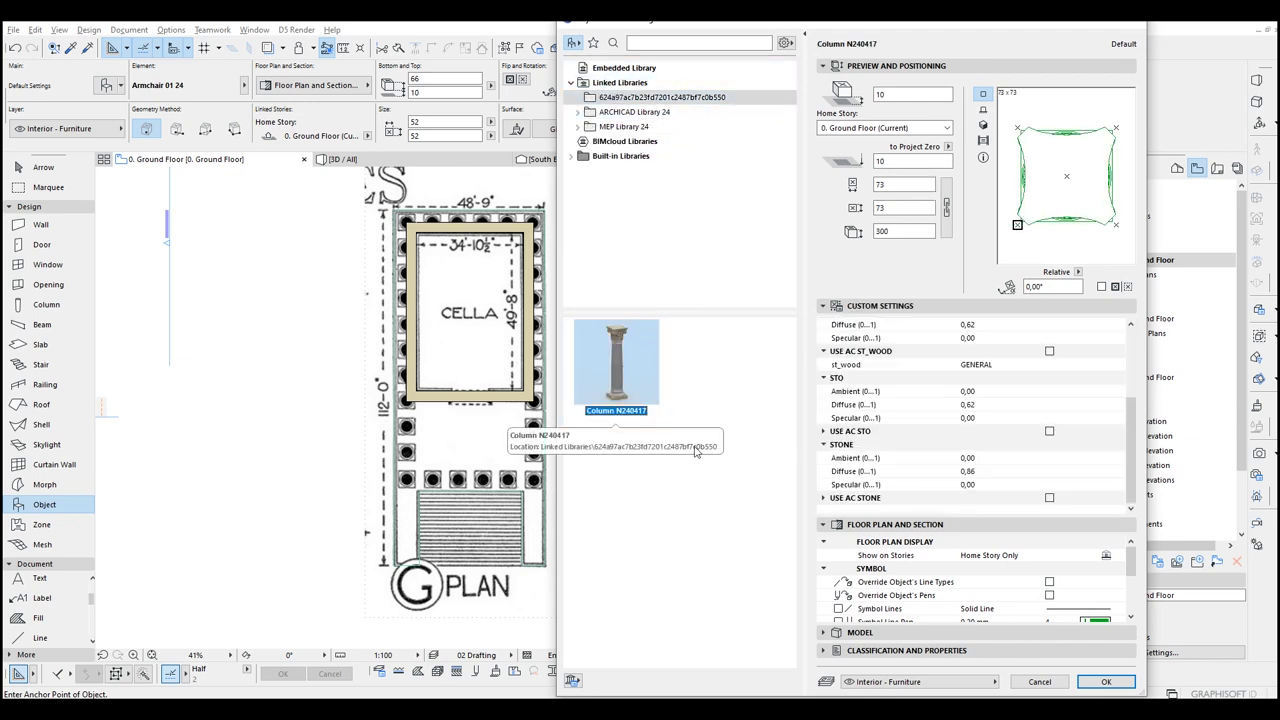
pyautogui.click(1106, 681)
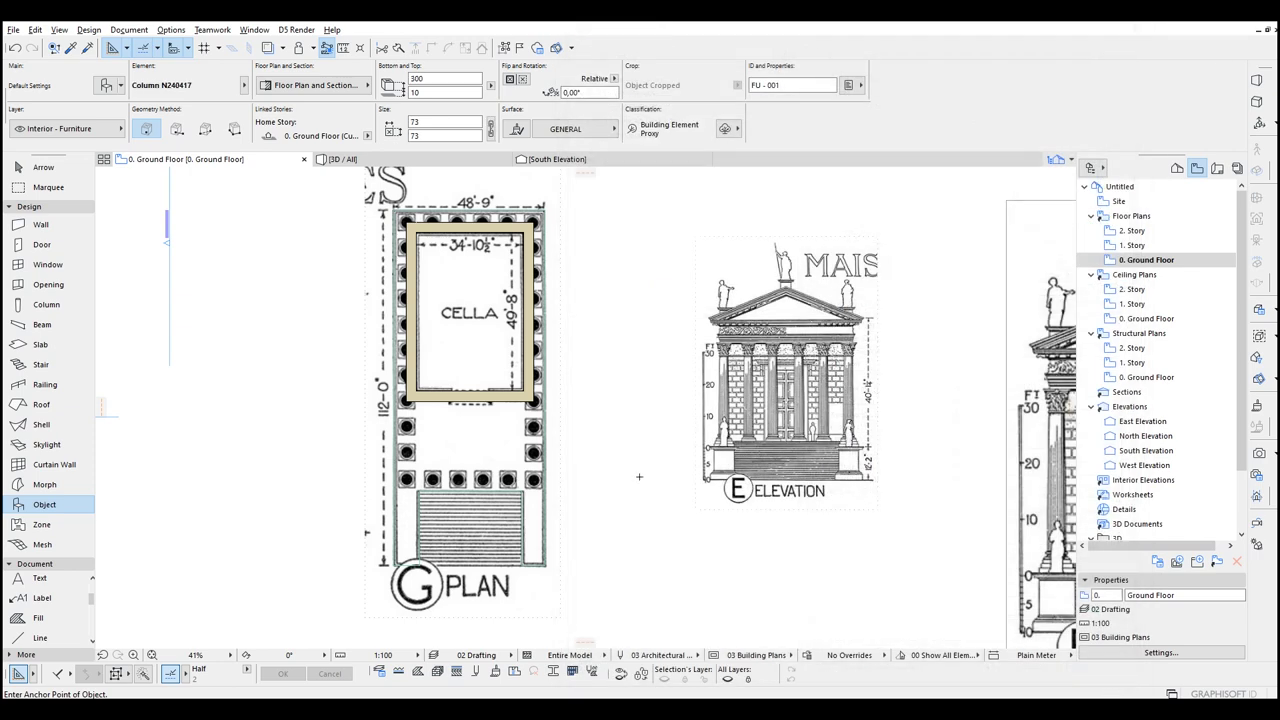
# Step: Place the column object on the front right corner column of the portico in the plan and select it
pyautogui.moveTo(680, 472); pyautogui.dragTo(577, 395, button='middle')
pyautogui.scroll(3, 431, 408)
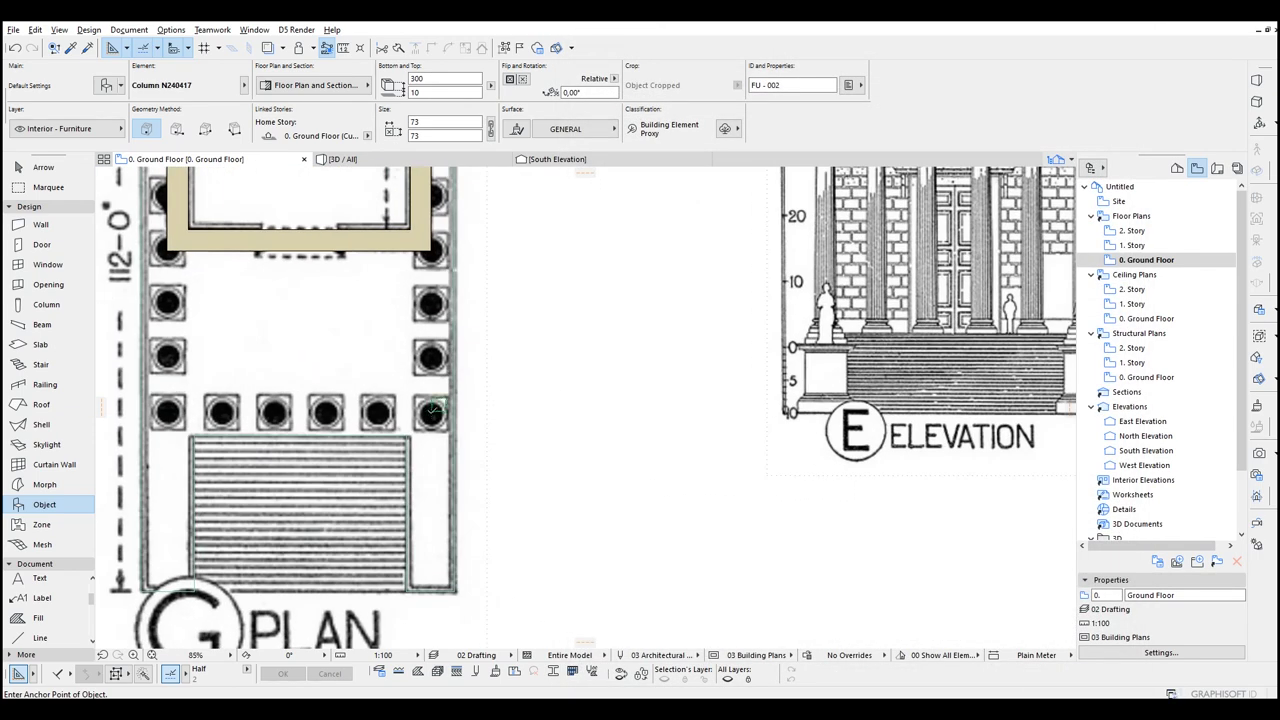
pyautogui.click(437, 405)
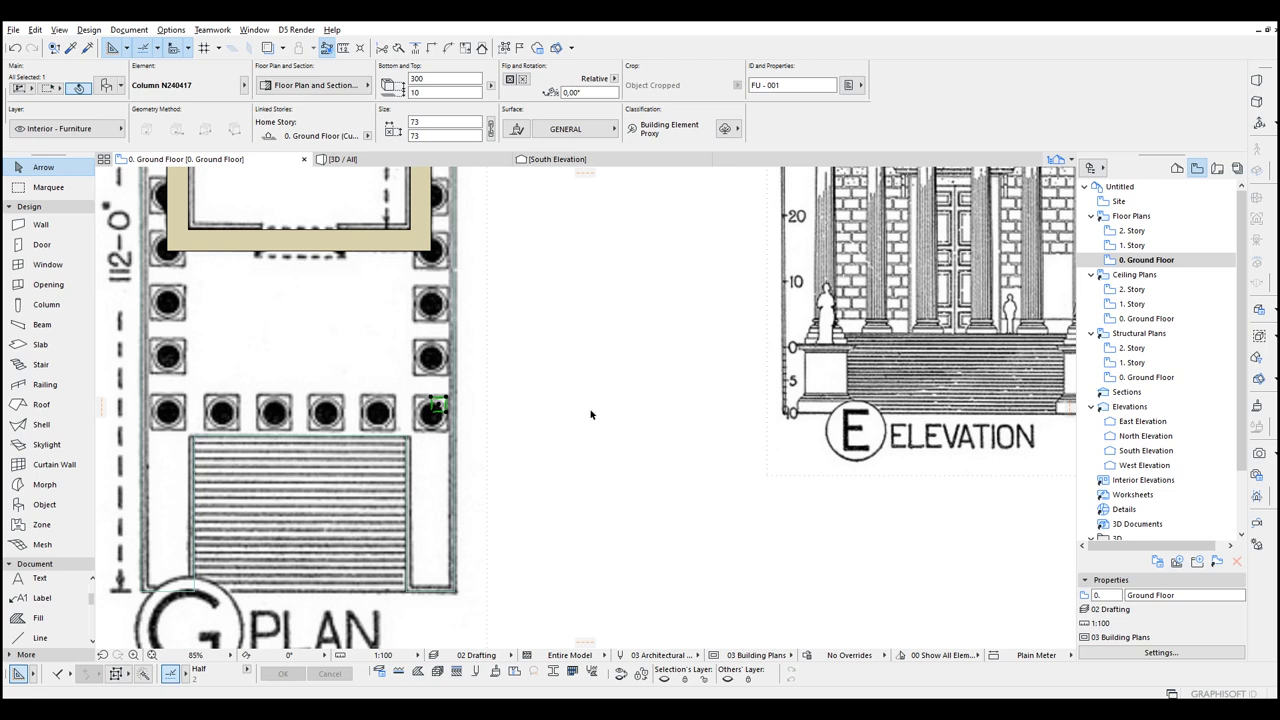
# Step: Measure the width of the front right corner column's square base in the plan
pyautogui.scroll(6, 443, 434)
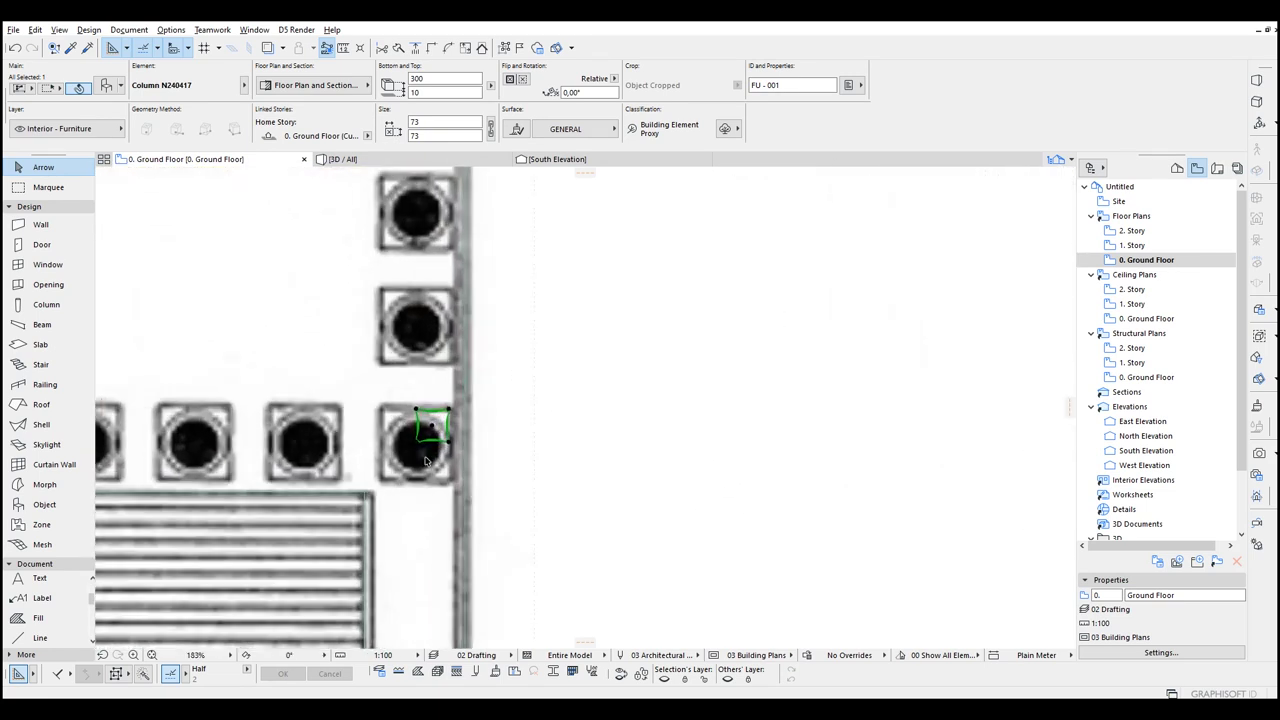
pyautogui.press('m')
pyautogui.click(360, 452)
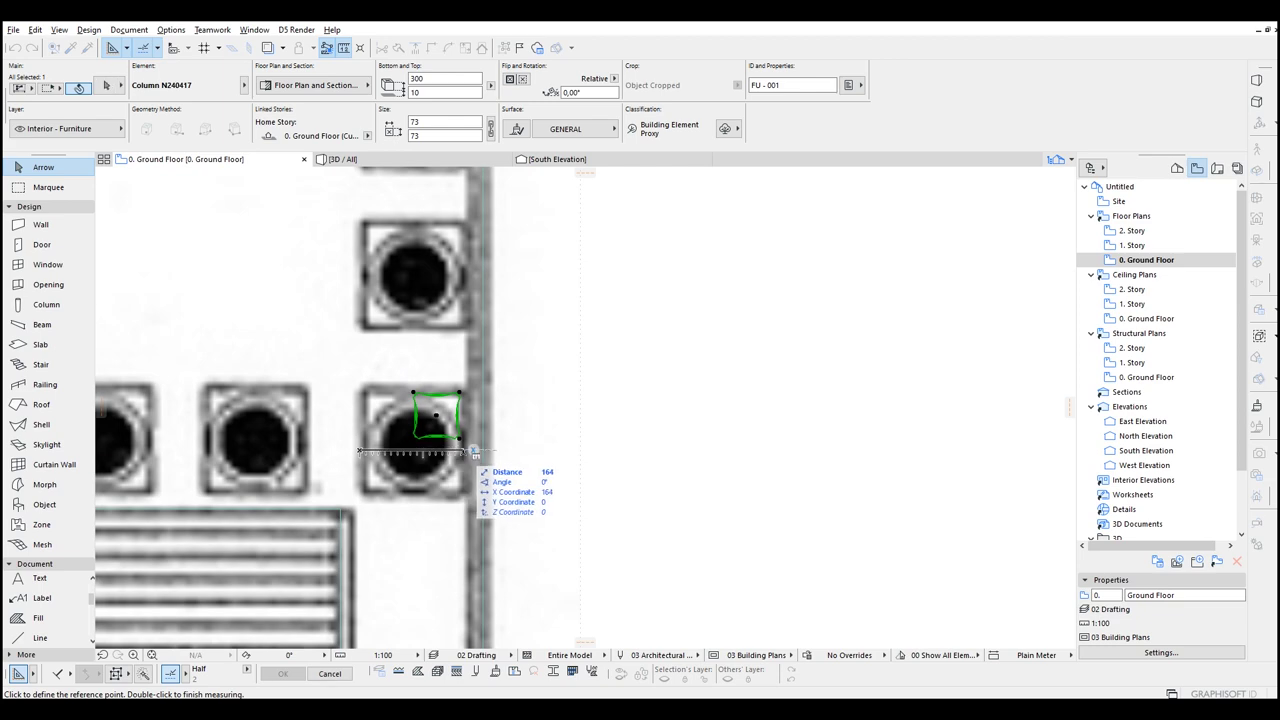
pyautogui.press('Escape')
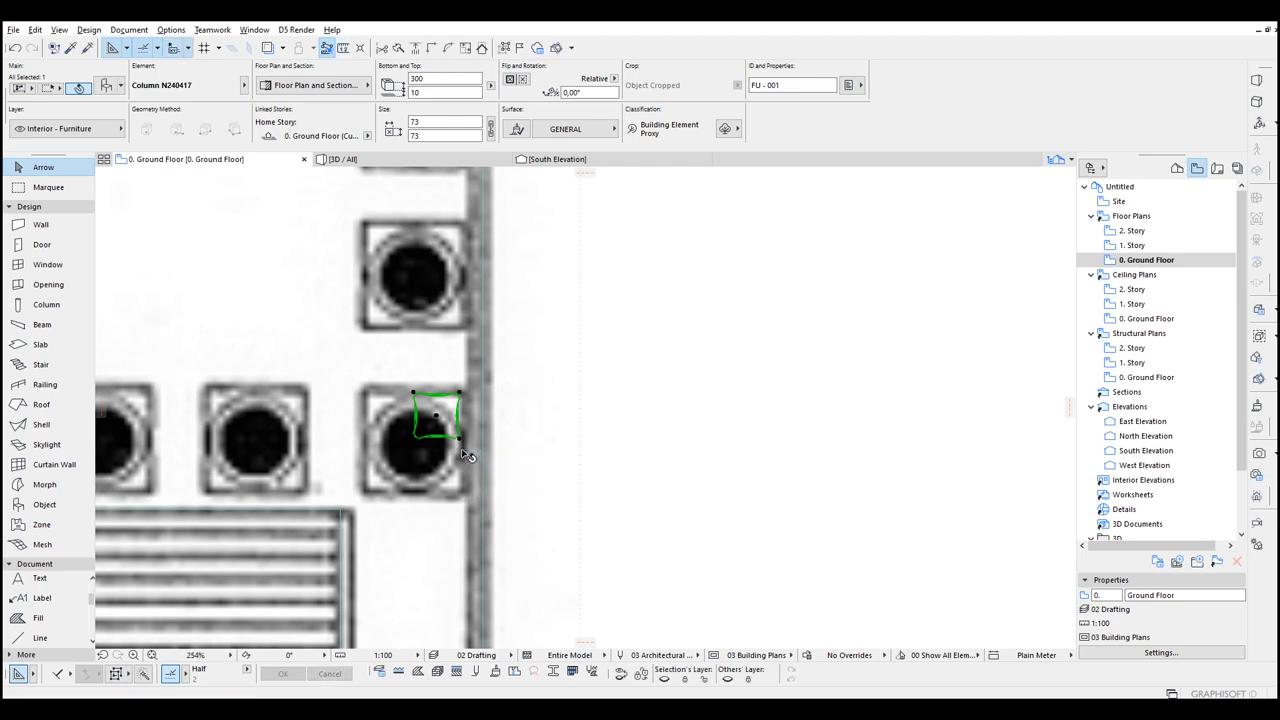
# Step: Set the selected corner column object's first plan dimension to 160 cm with its proportions linked
pyautogui.hotkey('ctrl', 't')
pyautogui.click(946, 207)
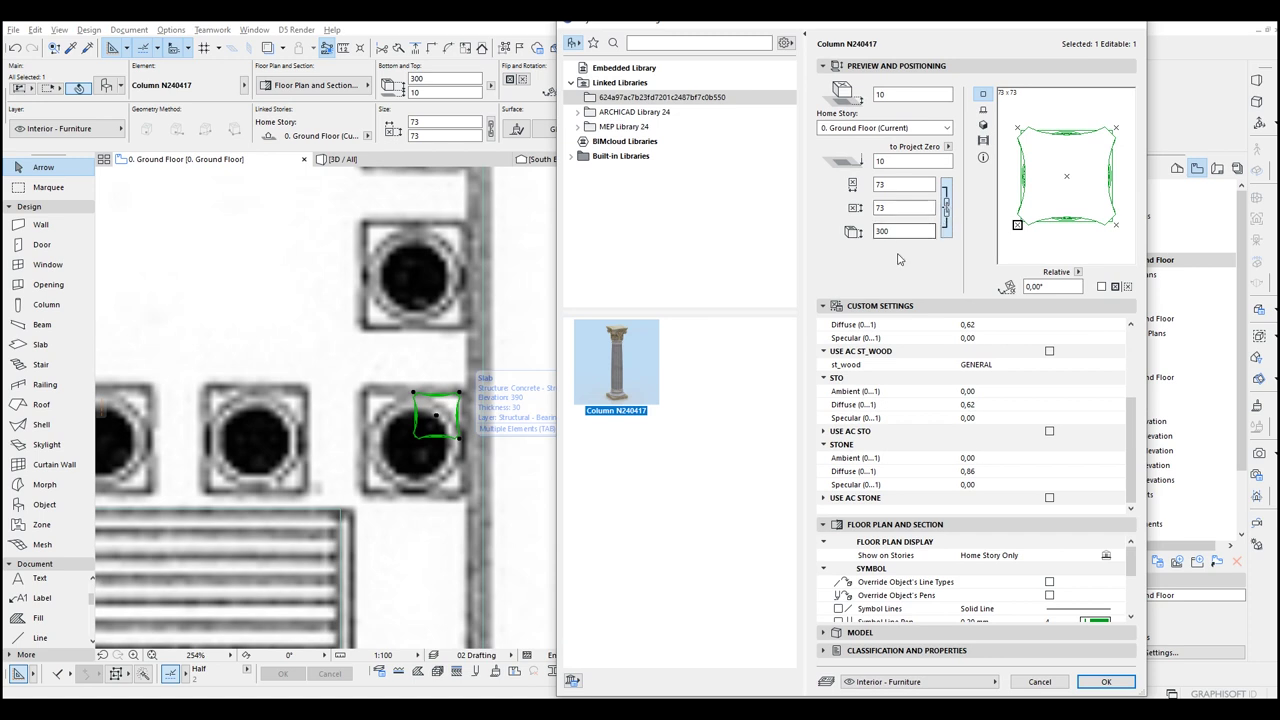
pyautogui.click(882, 185)
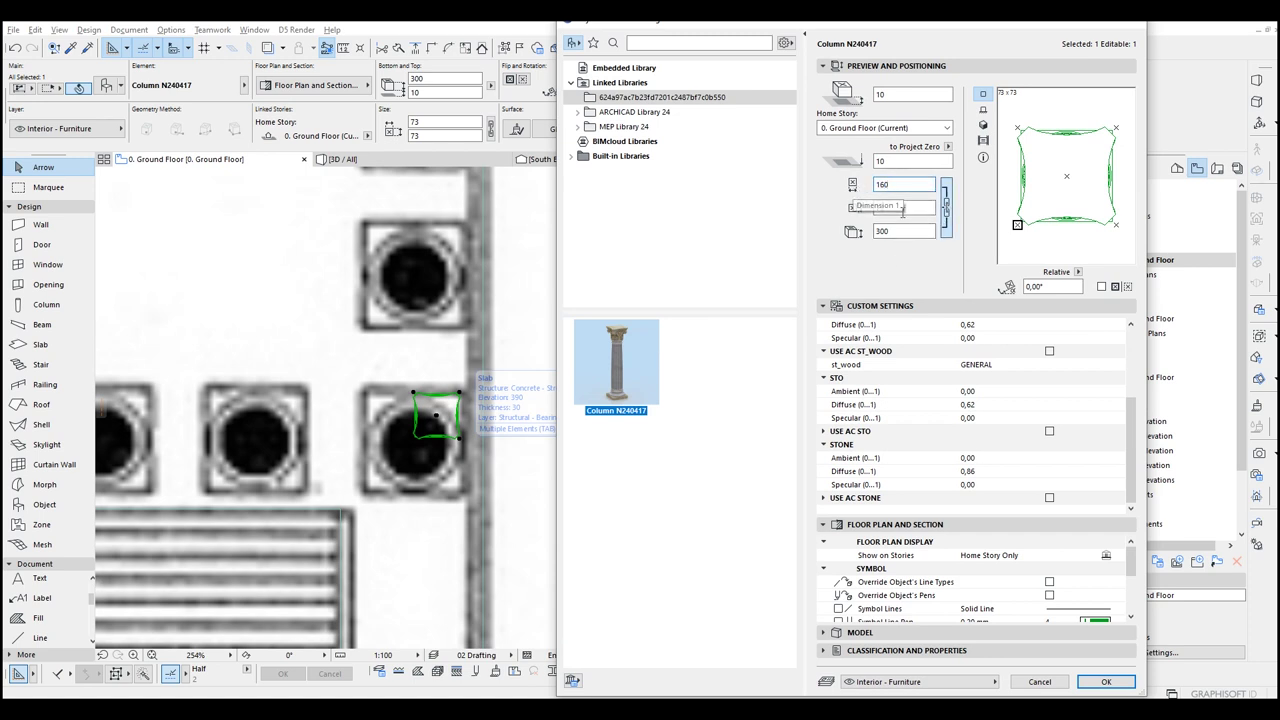
pyautogui.click(1115, 685)
# Step: Measure the portico column height in the reference elevation, from the column base at the podium to the capital's top
pyautogui.scroll(-4, 547, 369)
pyautogui.moveTo(475, 382); pyautogui.dragTo(271, 374, button='middle')
pyautogui.scroll(-1, 271, 374)
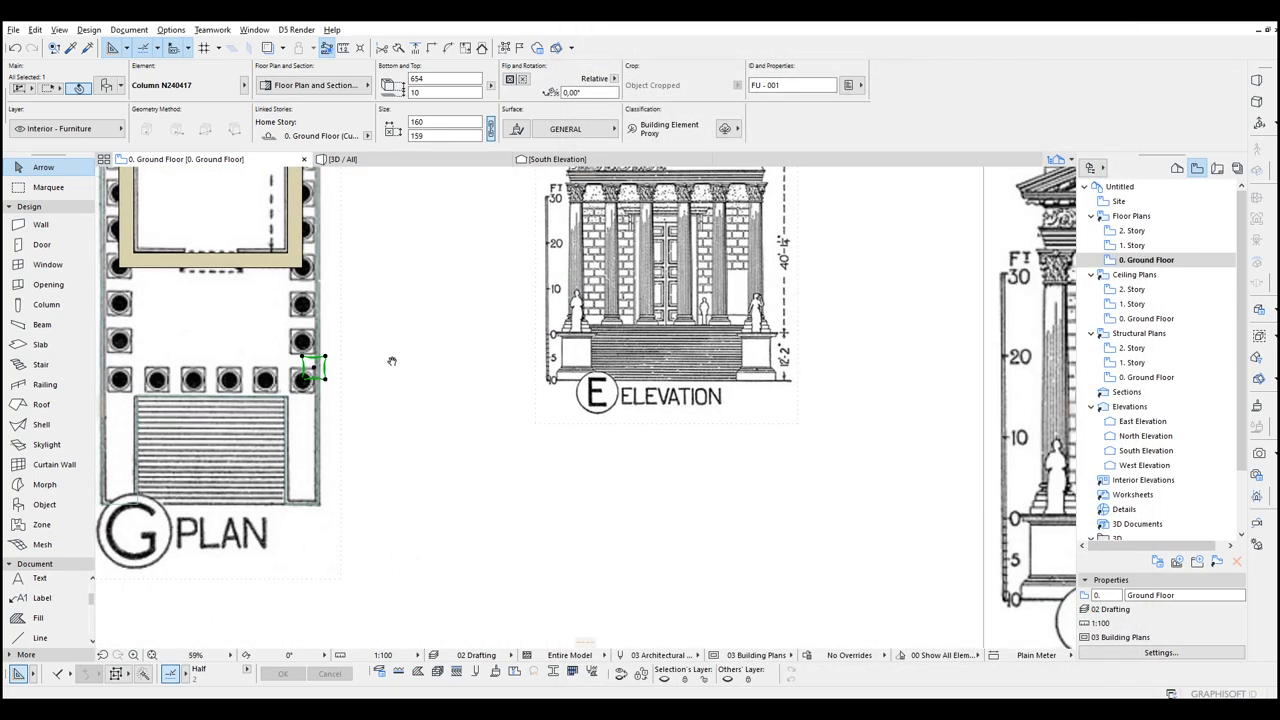
pyautogui.moveTo(507, 337); pyautogui.dragTo(470, 418, button='middle')
pyautogui.scroll(5, 697, 410)
pyautogui.press('m')
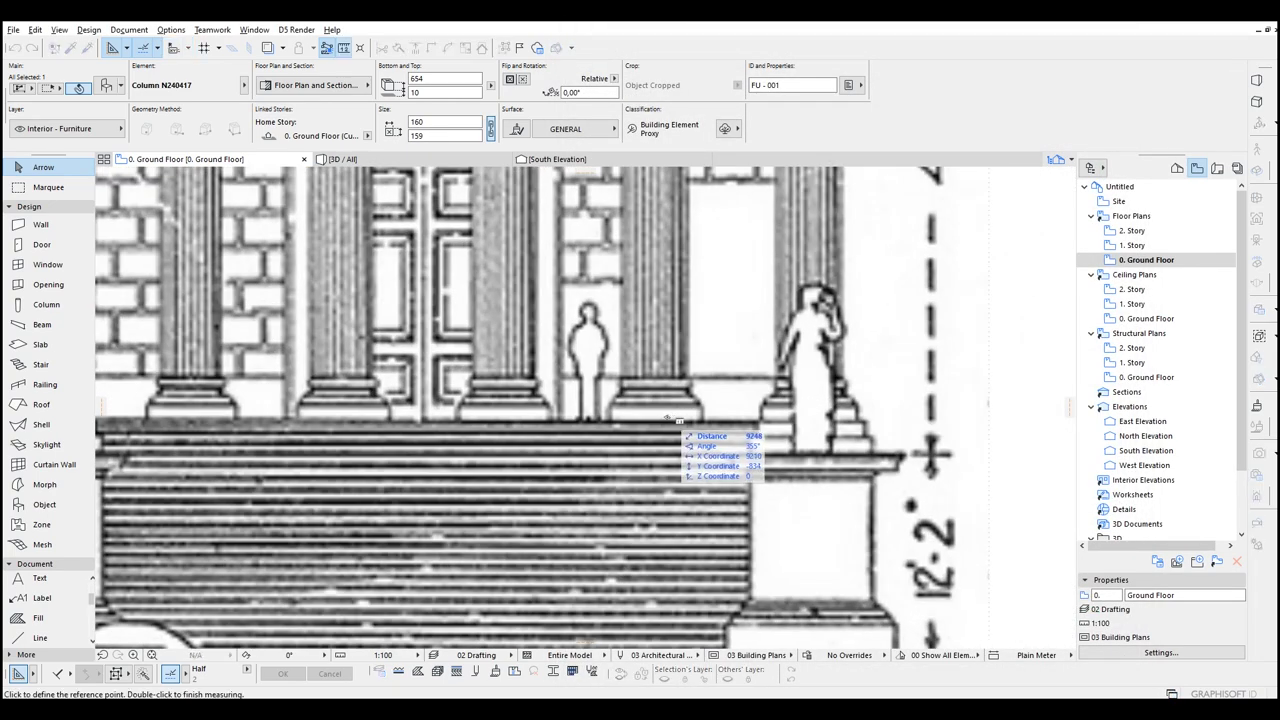
pyautogui.click(660, 420)
pyautogui.scroll(10, 656, 326)
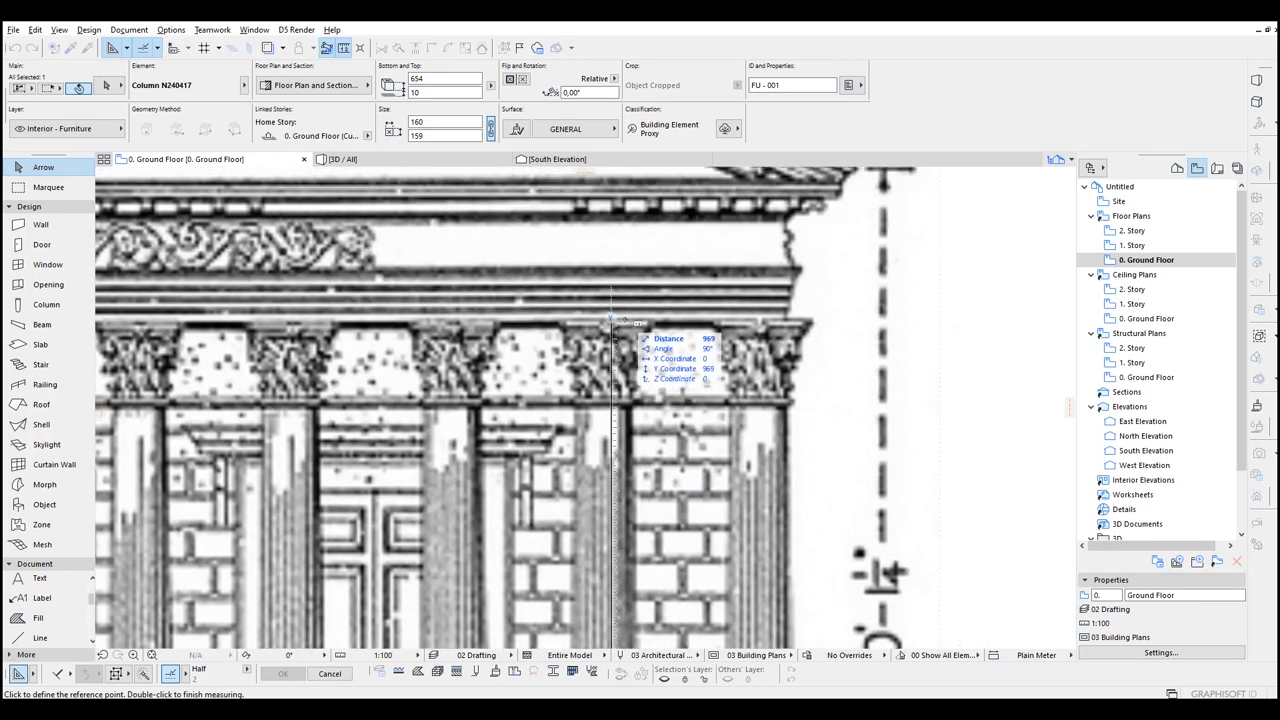
pyautogui.press('Escape')
pyautogui.scroll(-5, 621, 357)
pyautogui.scroll(1, 534, 274)
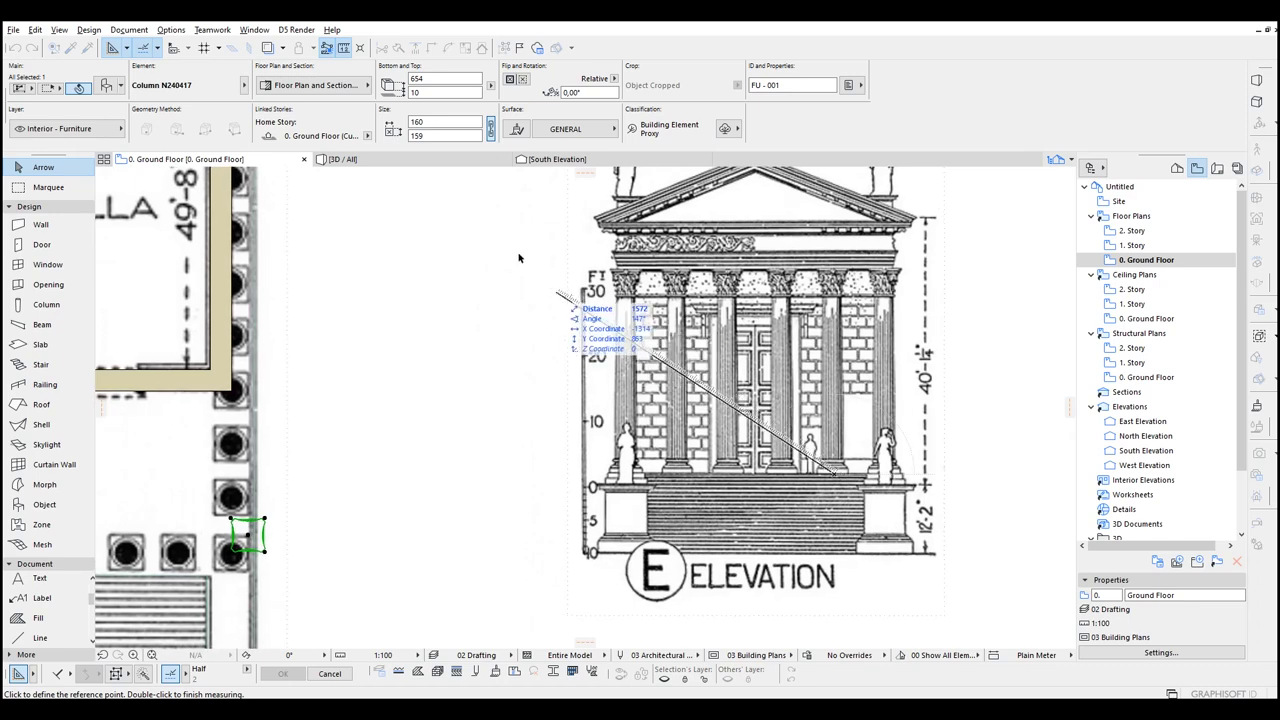
pyautogui.press('Escape')
# Step: Set the selected Column N240417 object's height to 970 cm, keeping its plan dimensions
pyautogui.moveTo(426, 249); pyautogui.dragTo(490, 251, button='middle')
pyautogui.hscroll(-4, 490, 220)
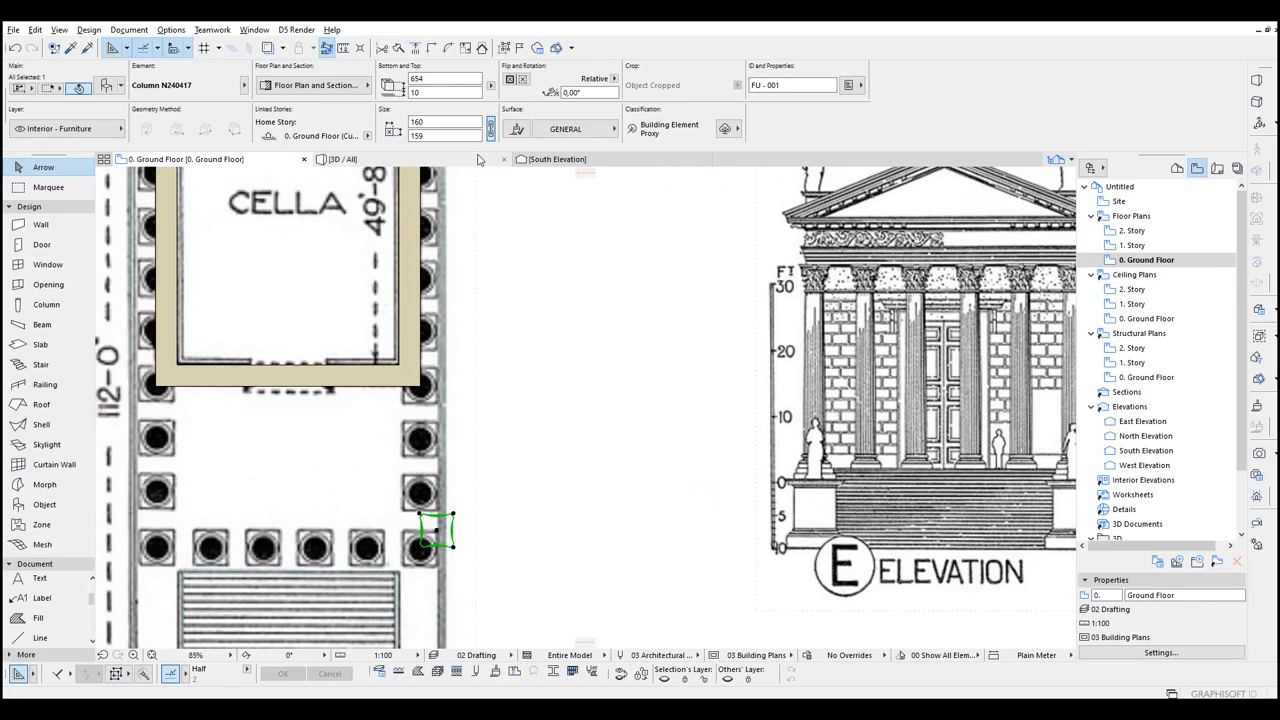
pyautogui.hotkey('ctrl', 't')
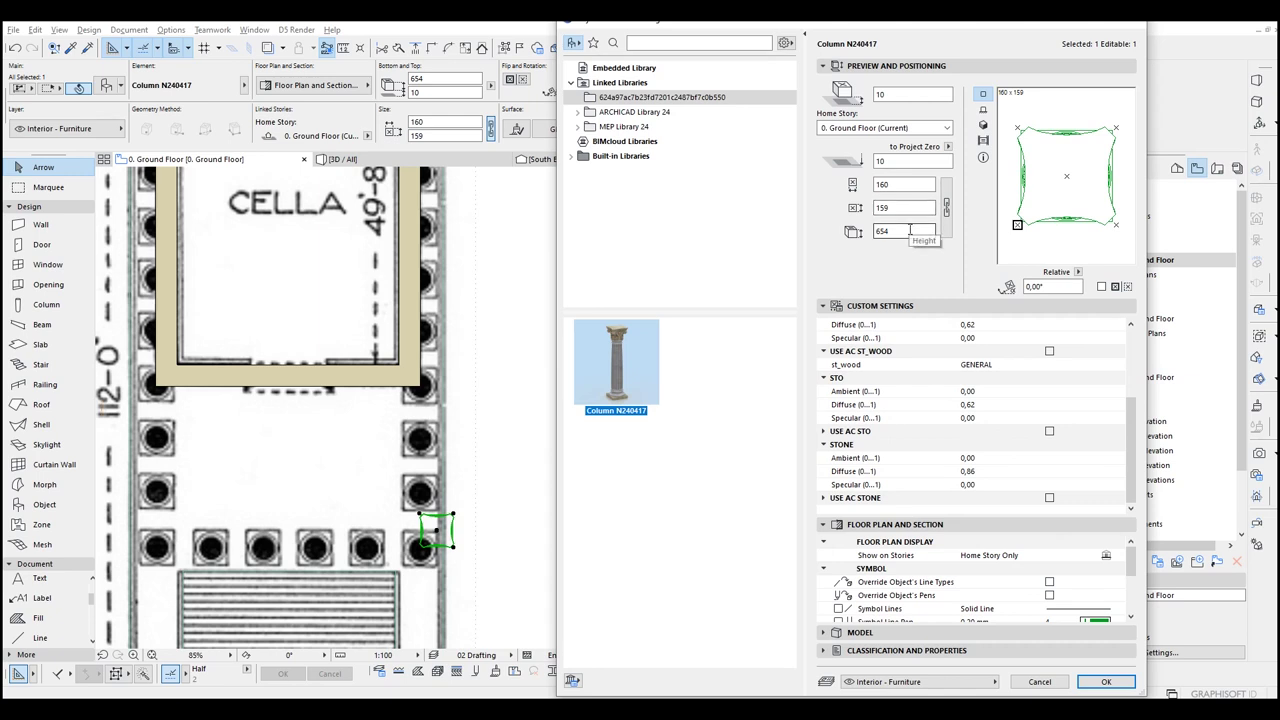
pyautogui.click(909, 230)
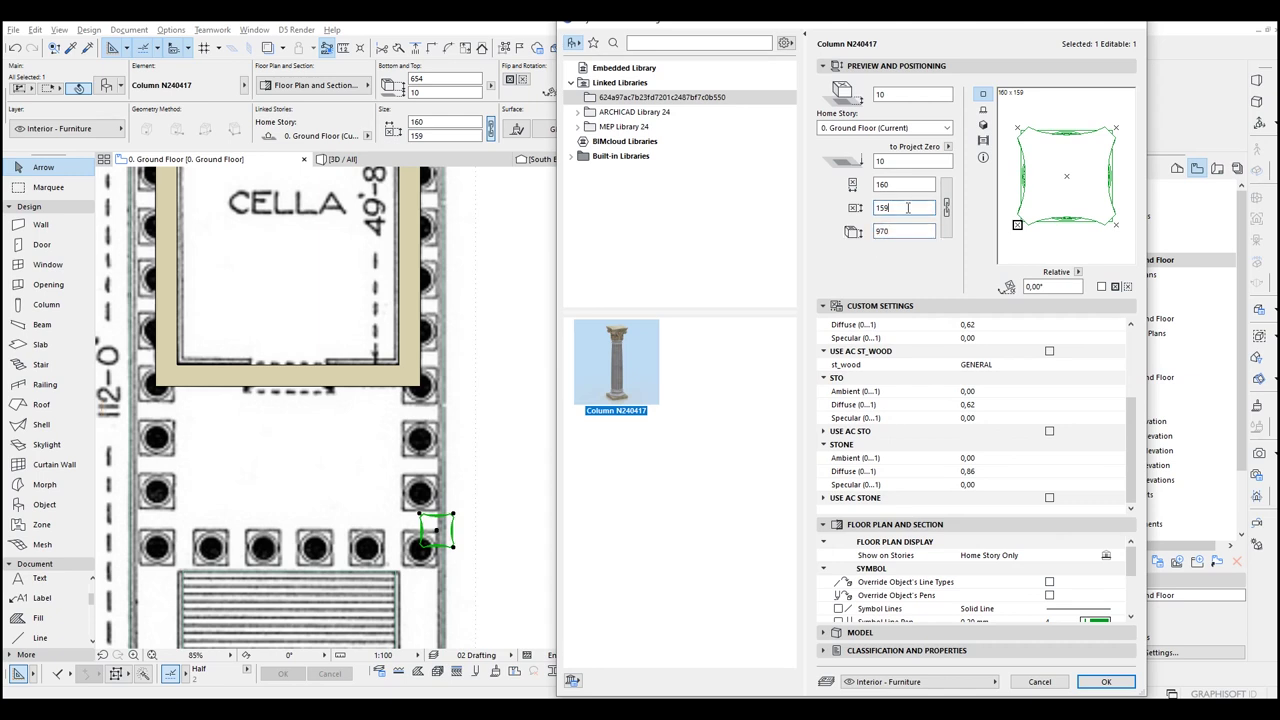
pyautogui.click(1106, 681)
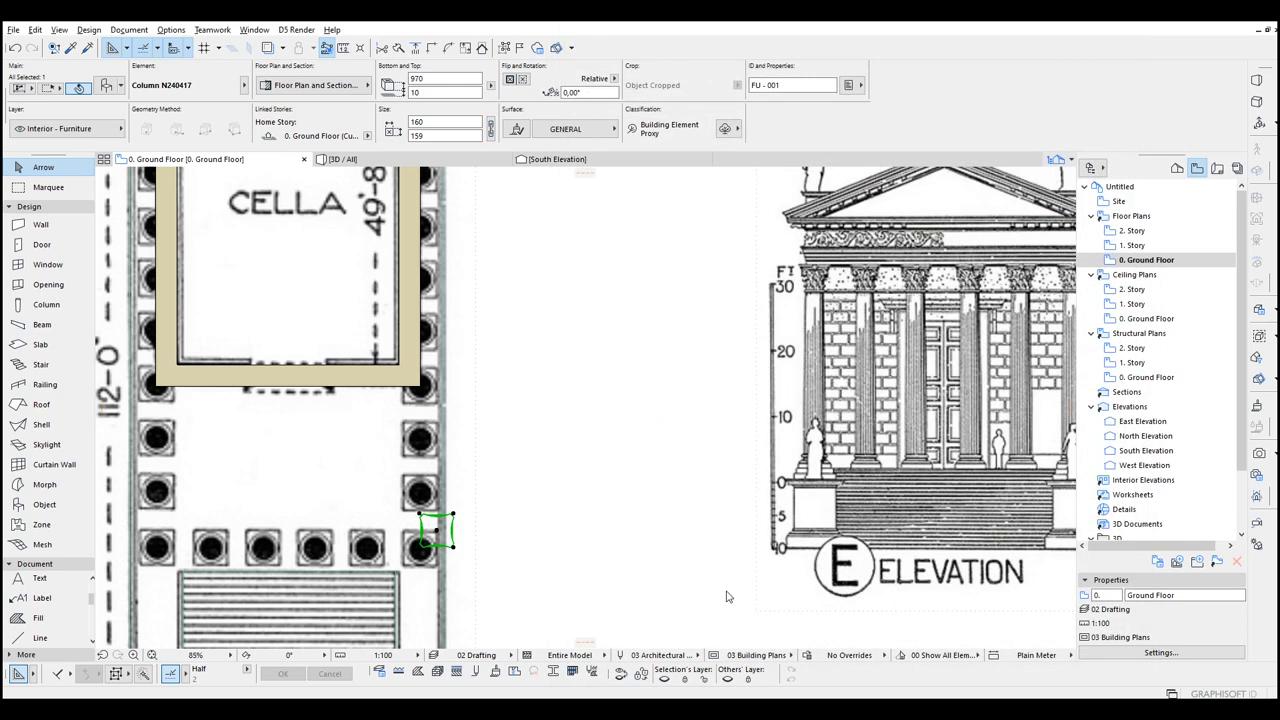
# Step: Move the column object by its corner onto the front right corner column's square base in the plan and deselect it
pyautogui.scroll(4, 413, 549)
pyautogui.click(504, 504)
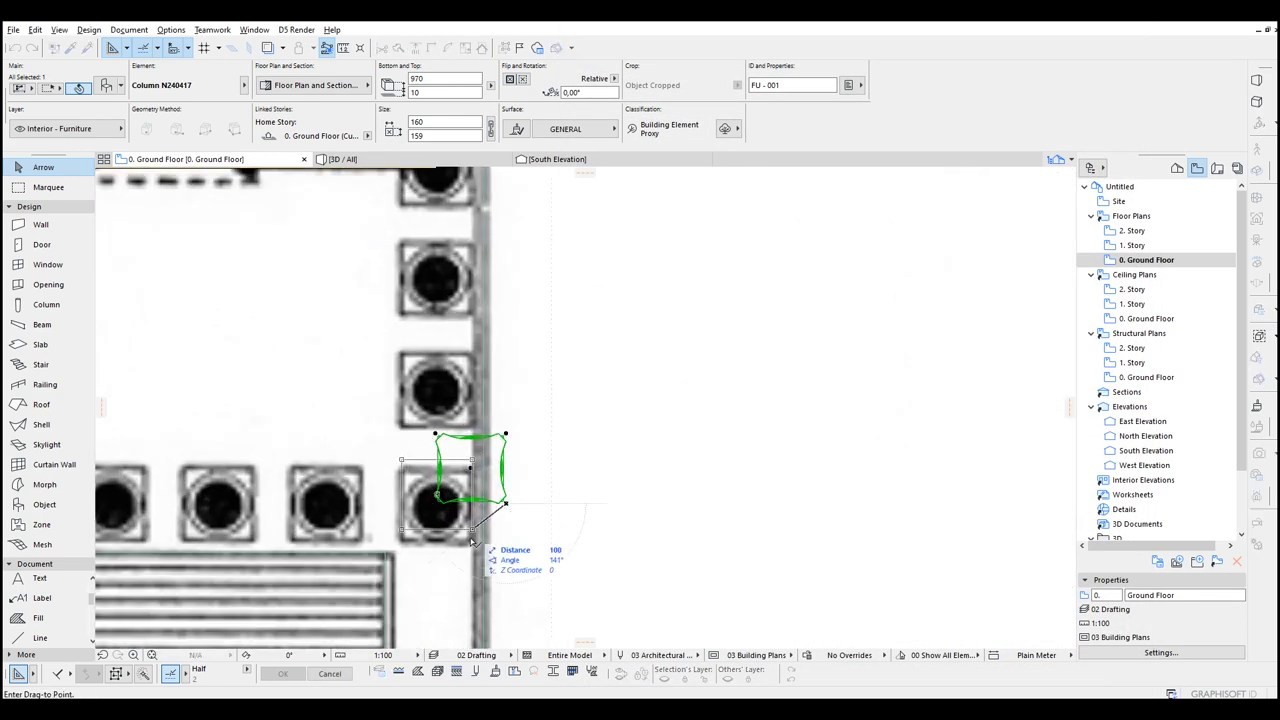
pyautogui.click(470, 544)
pyautogui.press('Escape')
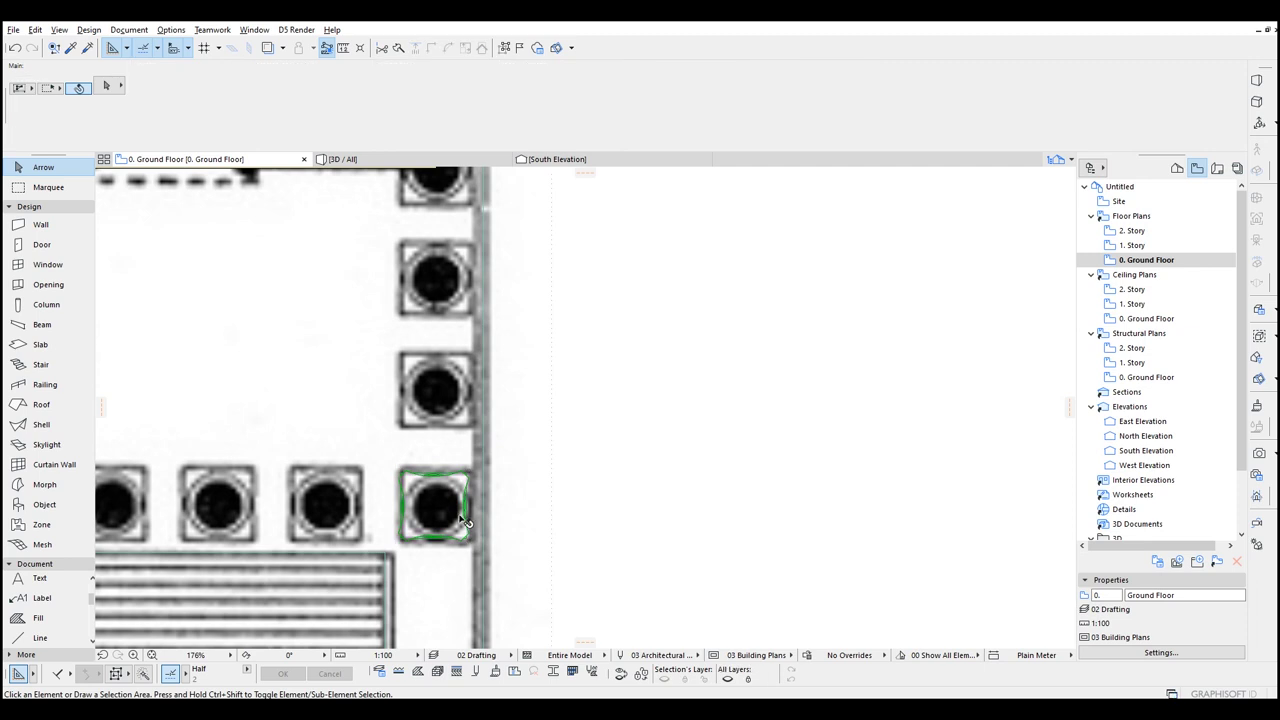
# Step: Examine the corner column in 3D, checking its capital, shaft and height relative to the podium slab
pyautogui.press('F3')
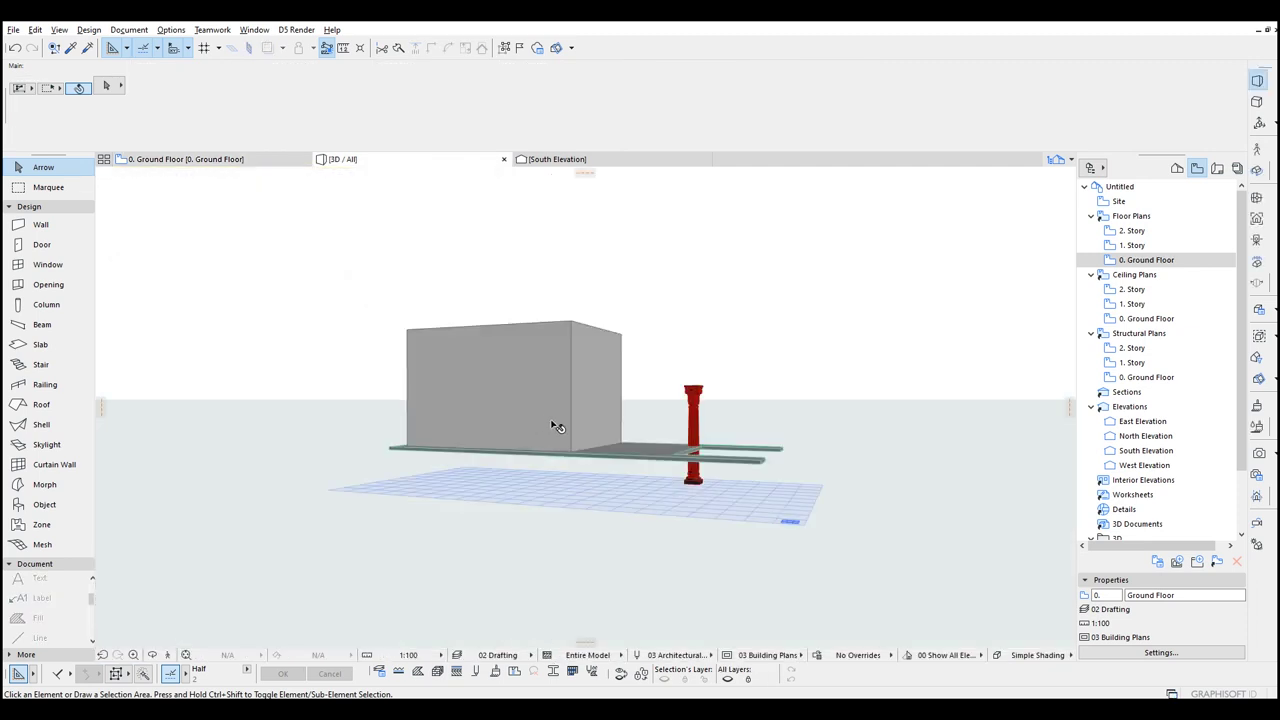
pyautogui.keyDown('shift'); pyautogui.moveTo(557, 426); pyautogui.dragTo(591, 600, button='middle'); pyautogui.keyUp('shift')
pyautogui.scroll(3, 705, 389)
pyautogui.scroll(4, 724, 376)
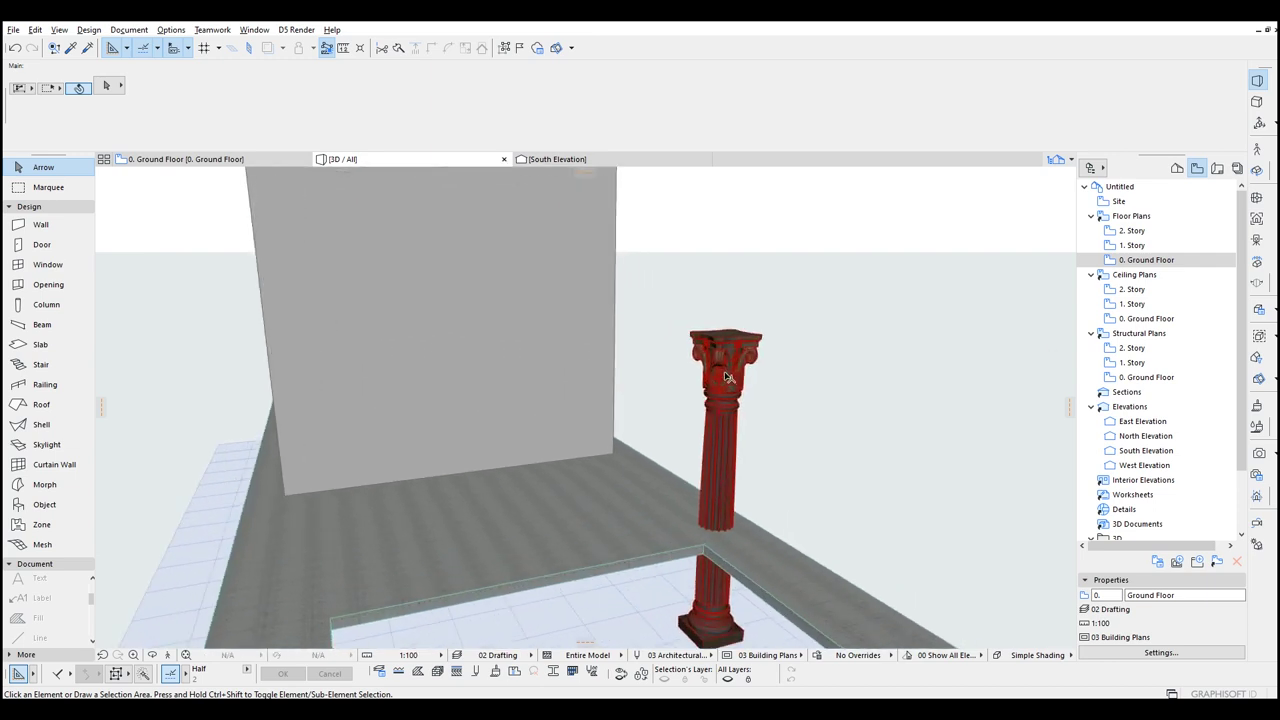
pyautogui.keyDown('shift'); pyautogui.moveTo(731, 403); pyautogui.dragTo(552, 392, button='middle'); pyautogui.keyUp('shift')
pyautogui.scroll(1, 538, 401)
pyautogui.scroll(1, 537, 401)
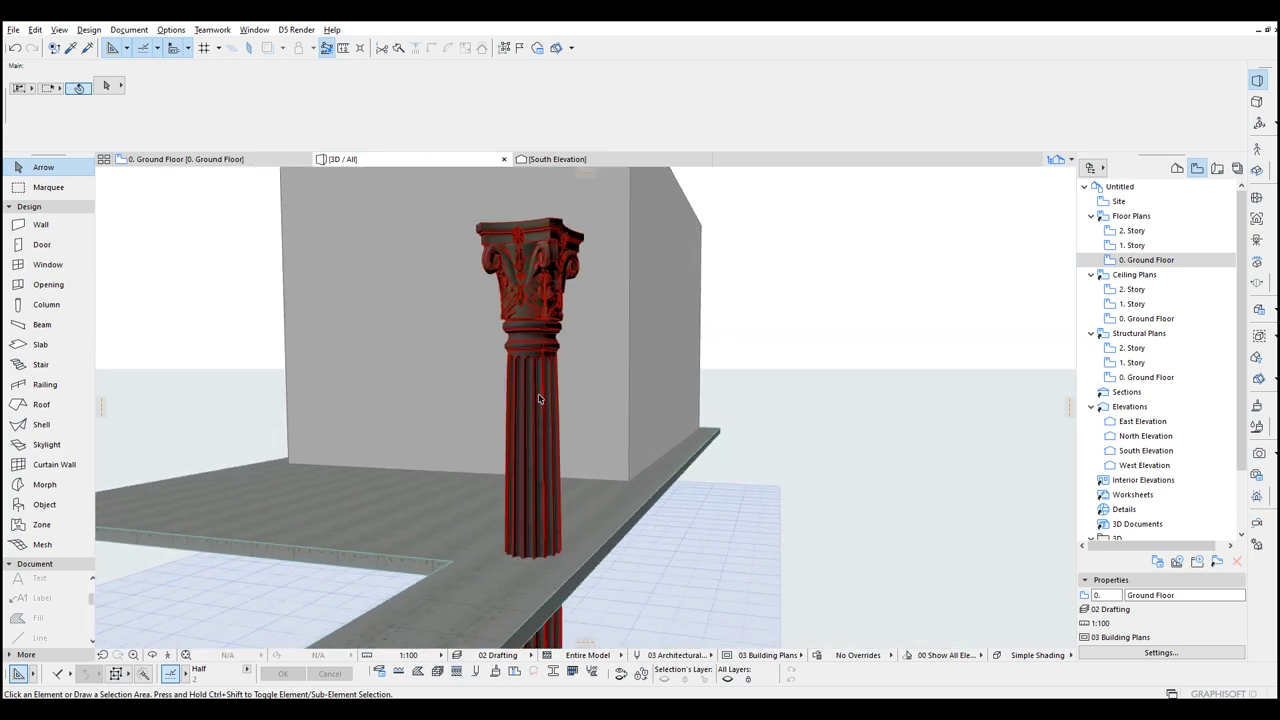
pyautogui.scroll(3, 541, 290)
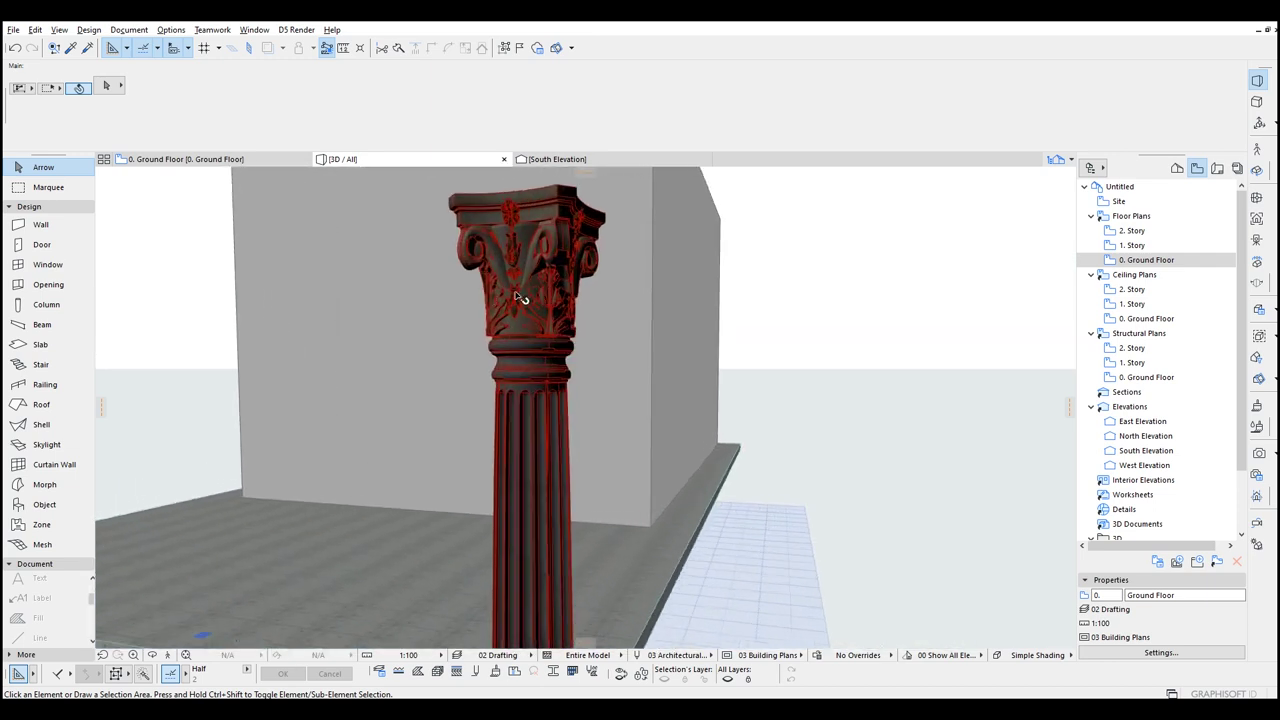
pyautogui.scroll(-1, 520, 297)
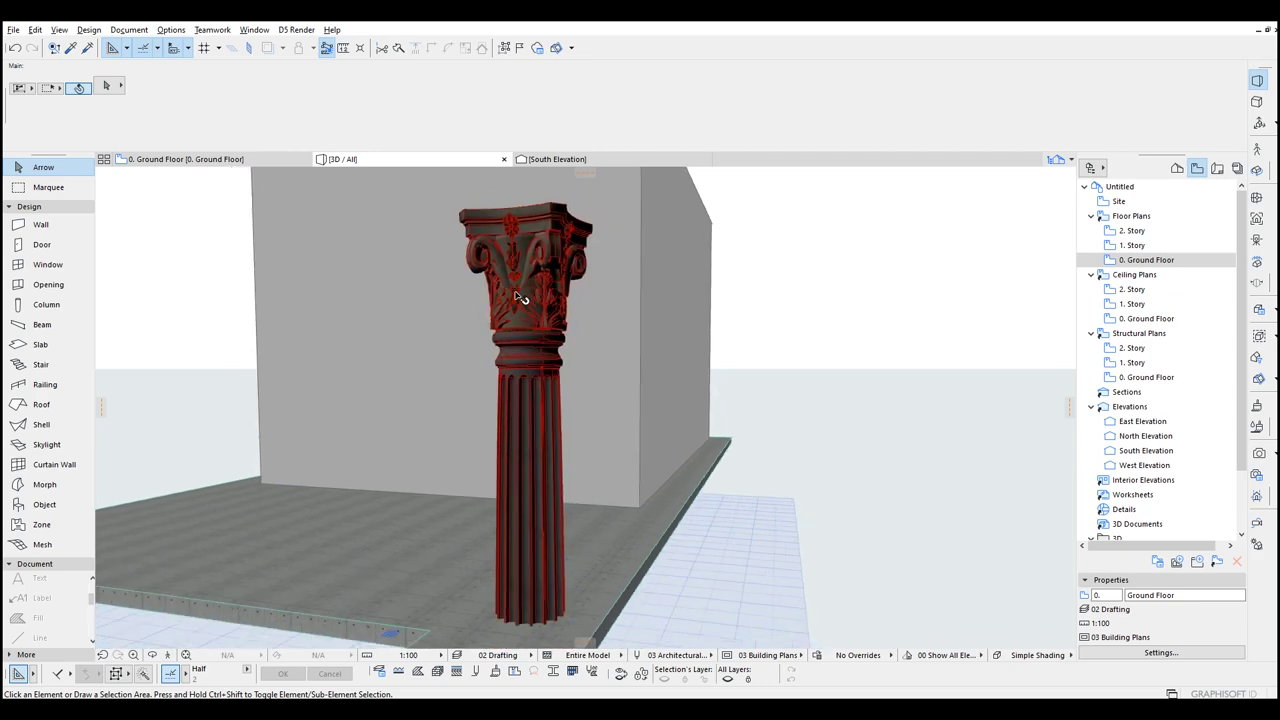
pyautogui.click(520, 297)
# Step: Turn off group suspension and move the whole Column Base assembly in the south elevation from its base corner to the podium slab's top edge corner
pyautogui.scroll(-3, 520, 297)
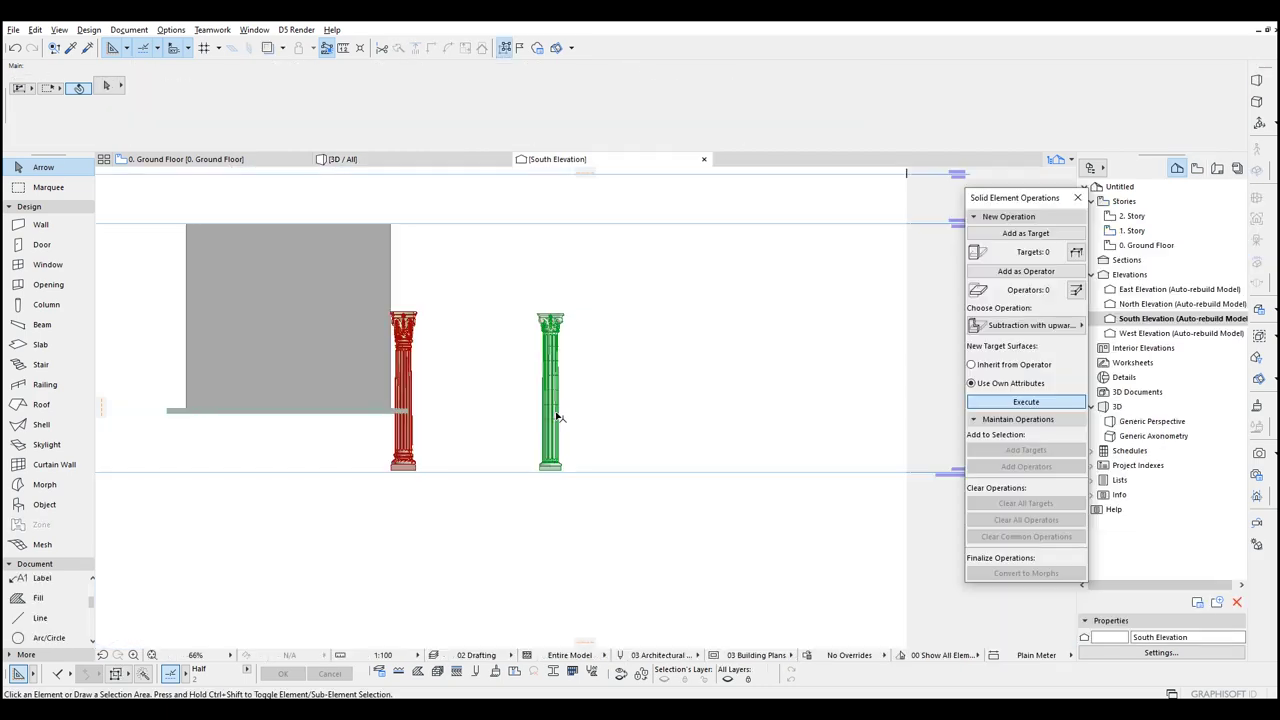
pyautogui.click(558, 417)
pyautogui.scroll(2, 566, 472)
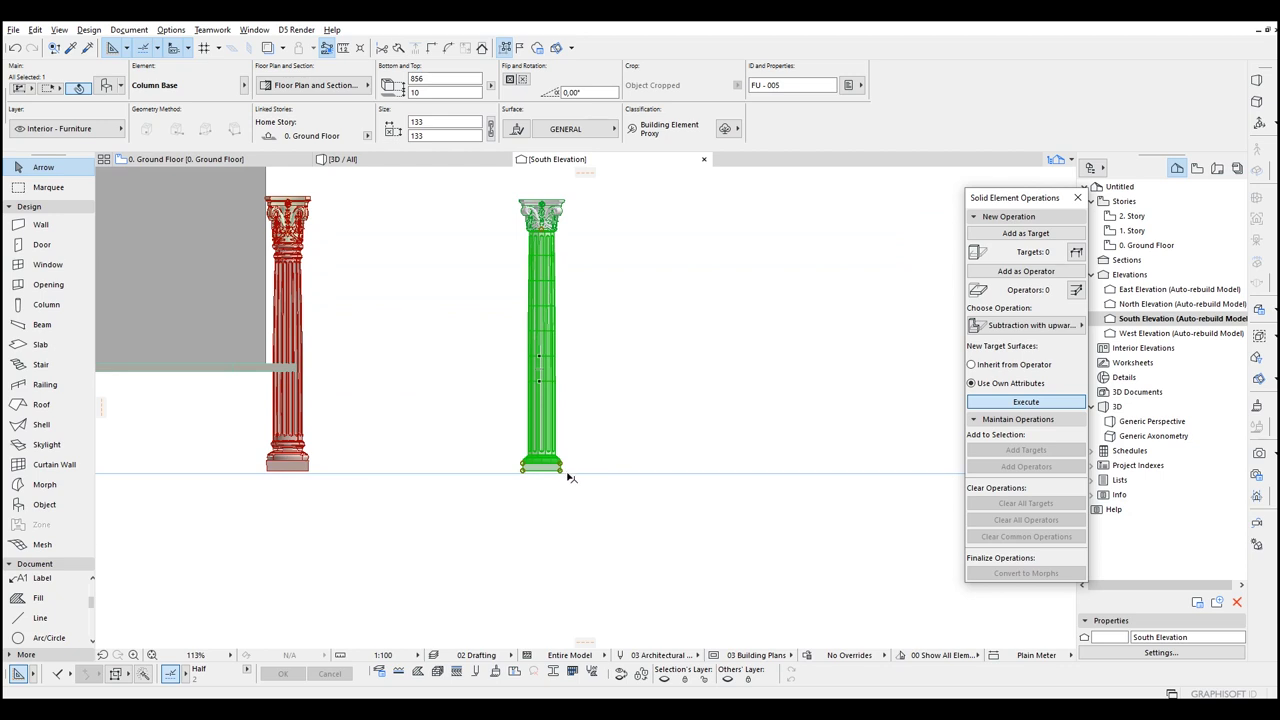
pyautogui.click(507, 52)
pyautogui.hotkey('ctrl', 'd')
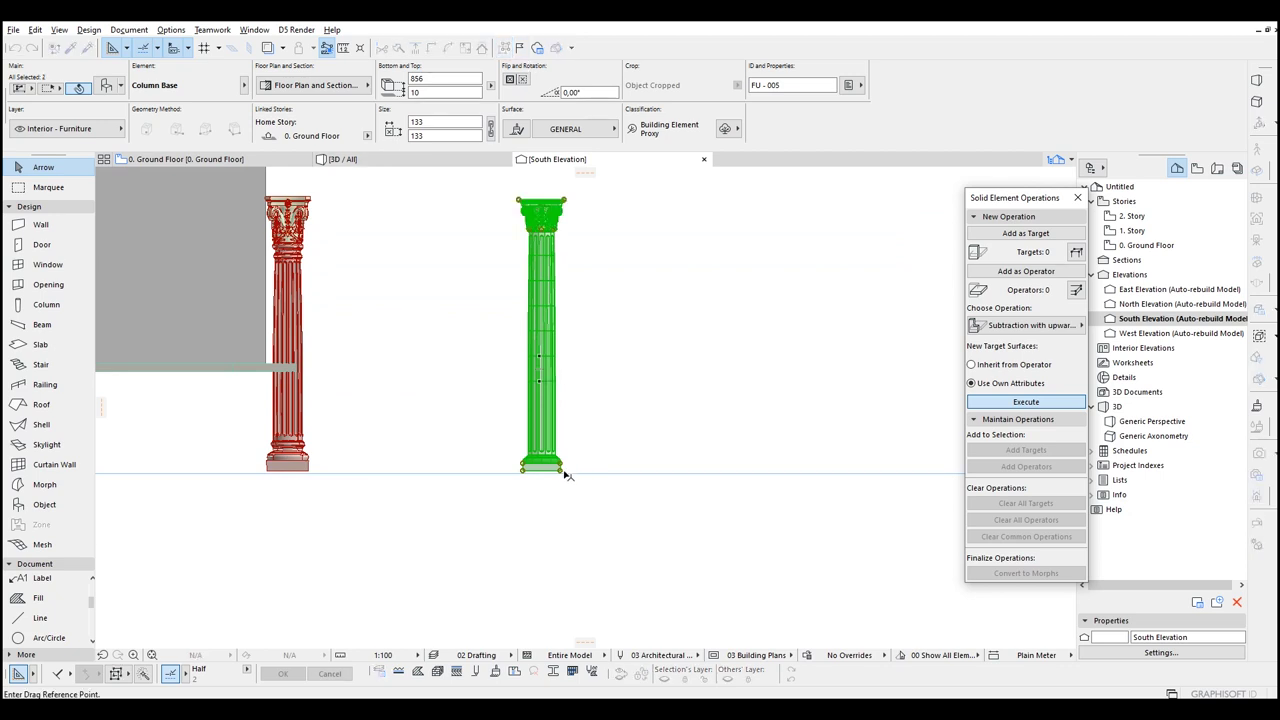
pyautogui.click(561, 471)
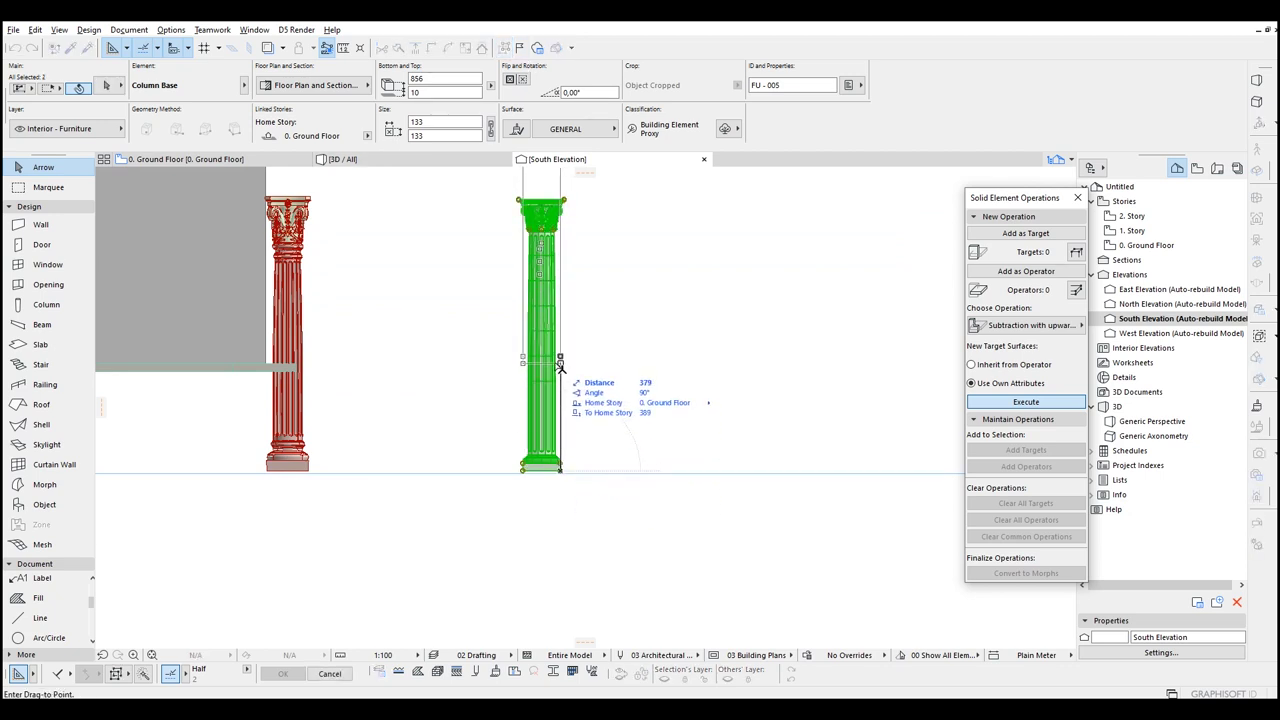
pyautogui.scroll(2, 275, 368)
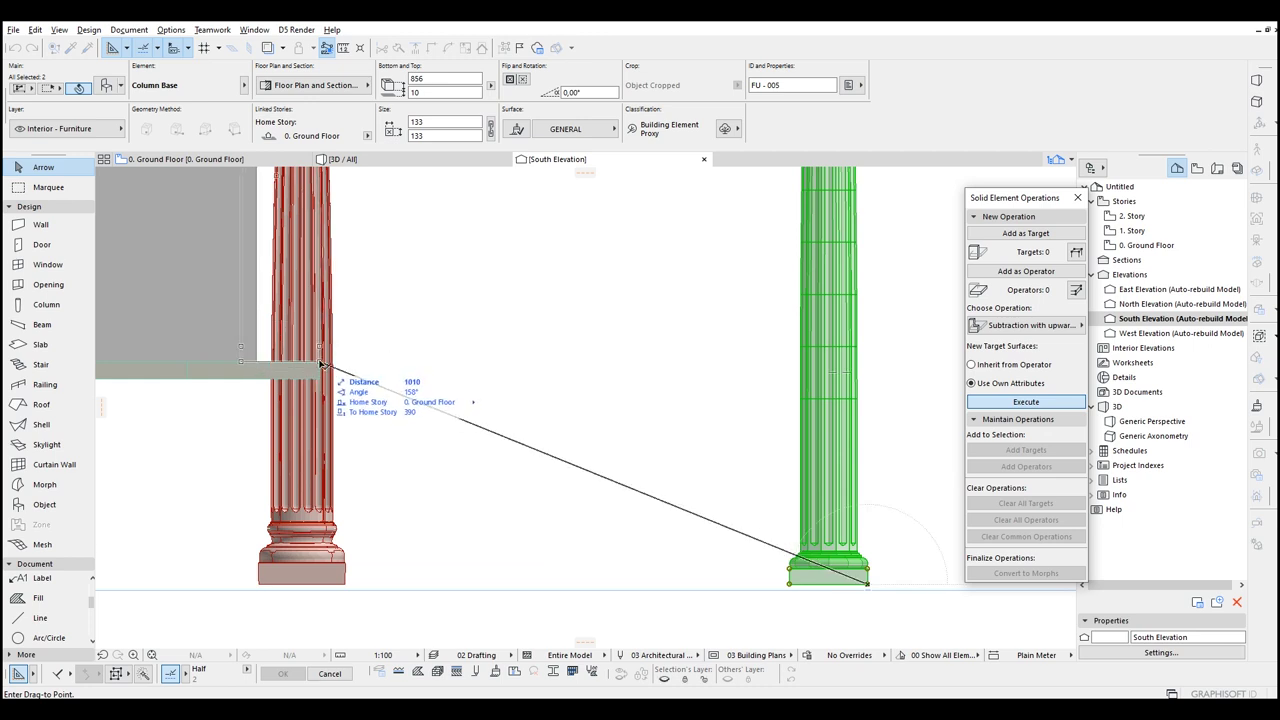
pyautogui.click(321, 366)
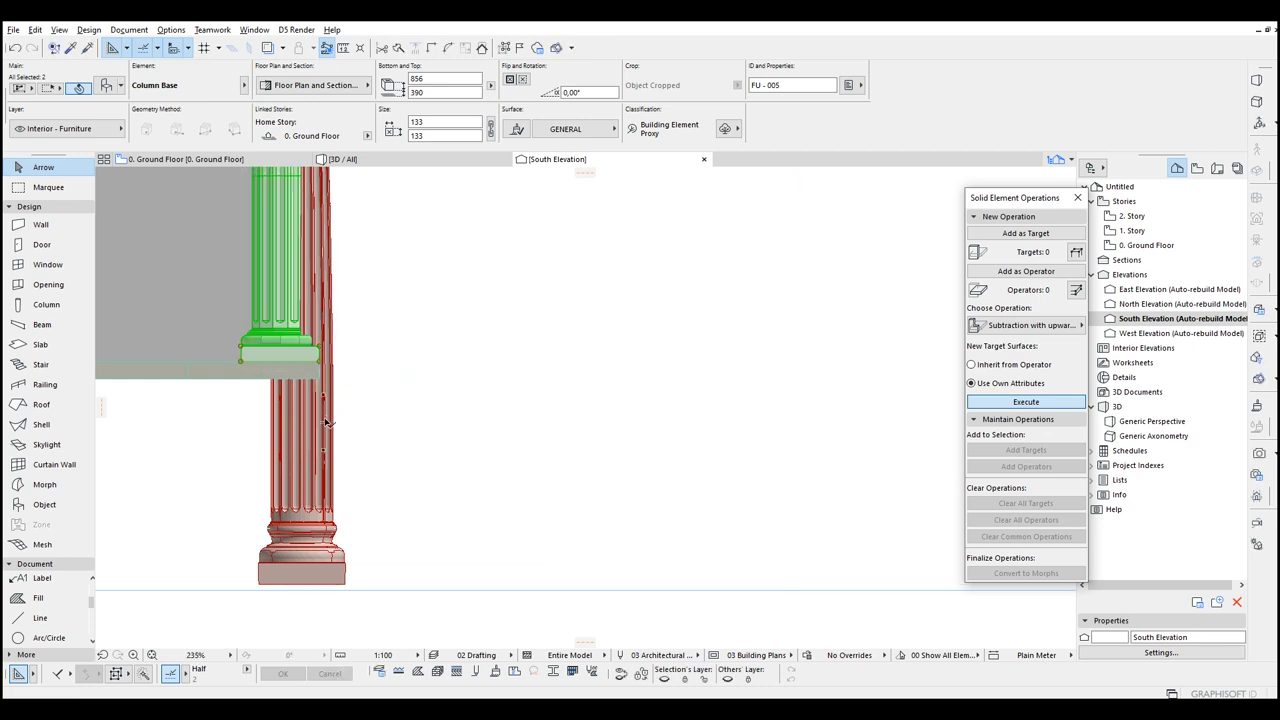
# Step: Delete the old Column N240417 object and move the Column Base assembly onto the front right corner column in the plan
pyautogui.click(336, 402)
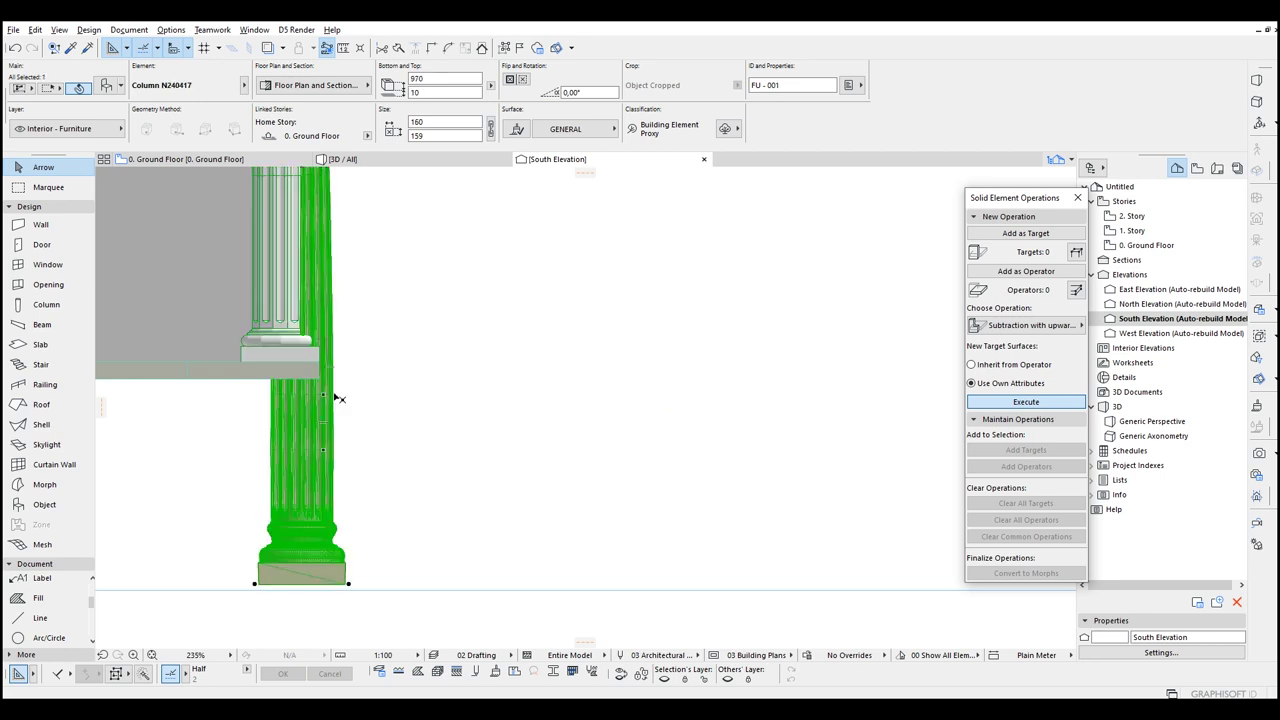
pyautogui.press('Delete')
pyautogui.moveTo(304, 344); pyautogui.dragTo(450, 502, button='middle')
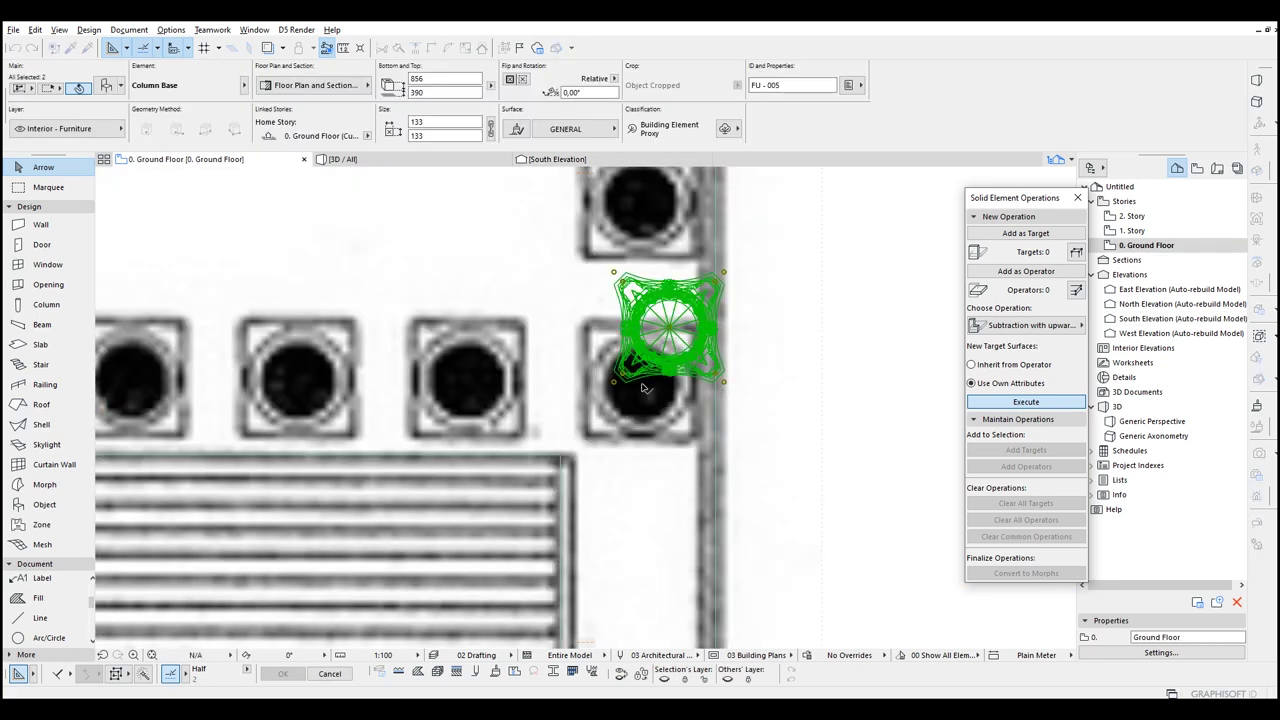
pyautogui.click(645, 381)
# Step: Multiply the corner column with the Distribute method, spreading 5 copies along the front row to the front left corner column
pyautogui.scroll(-3, 648, 382)
pyautogui.moveTo(647, 374); pyautogui.dragTo(790, 400, button='middle')
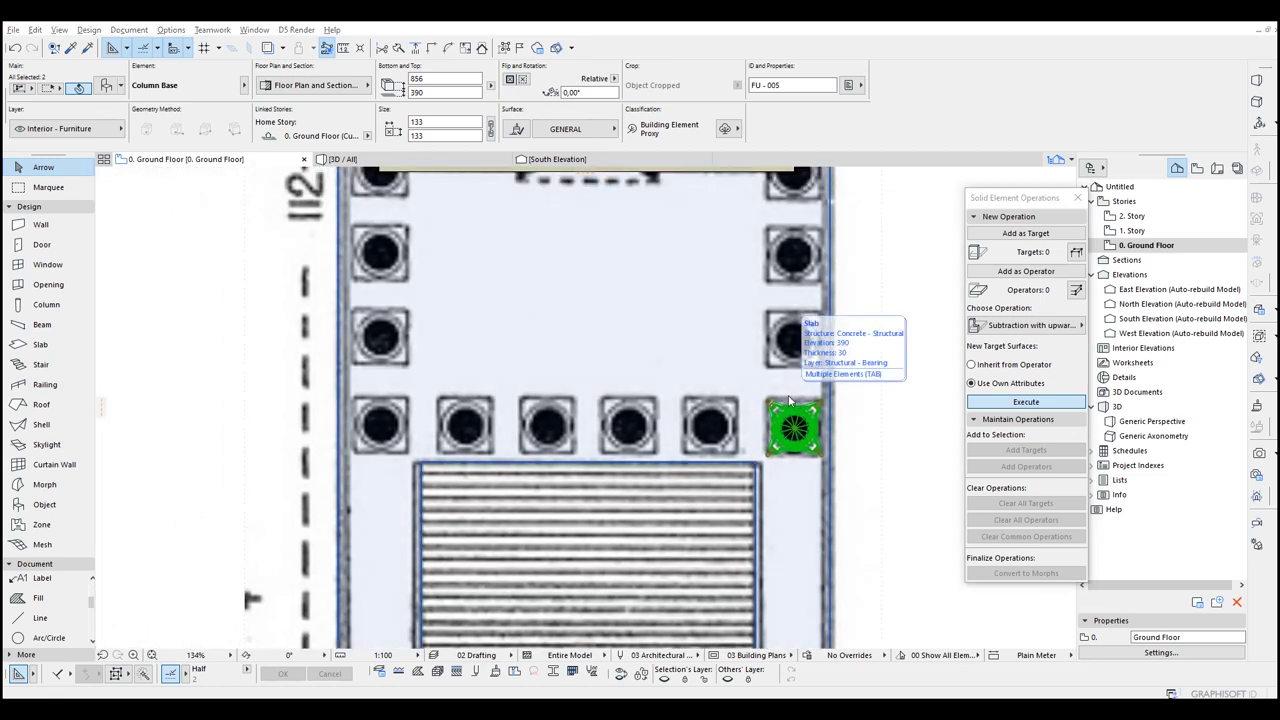
pyautogui.hotkey('ctrl', 'u')
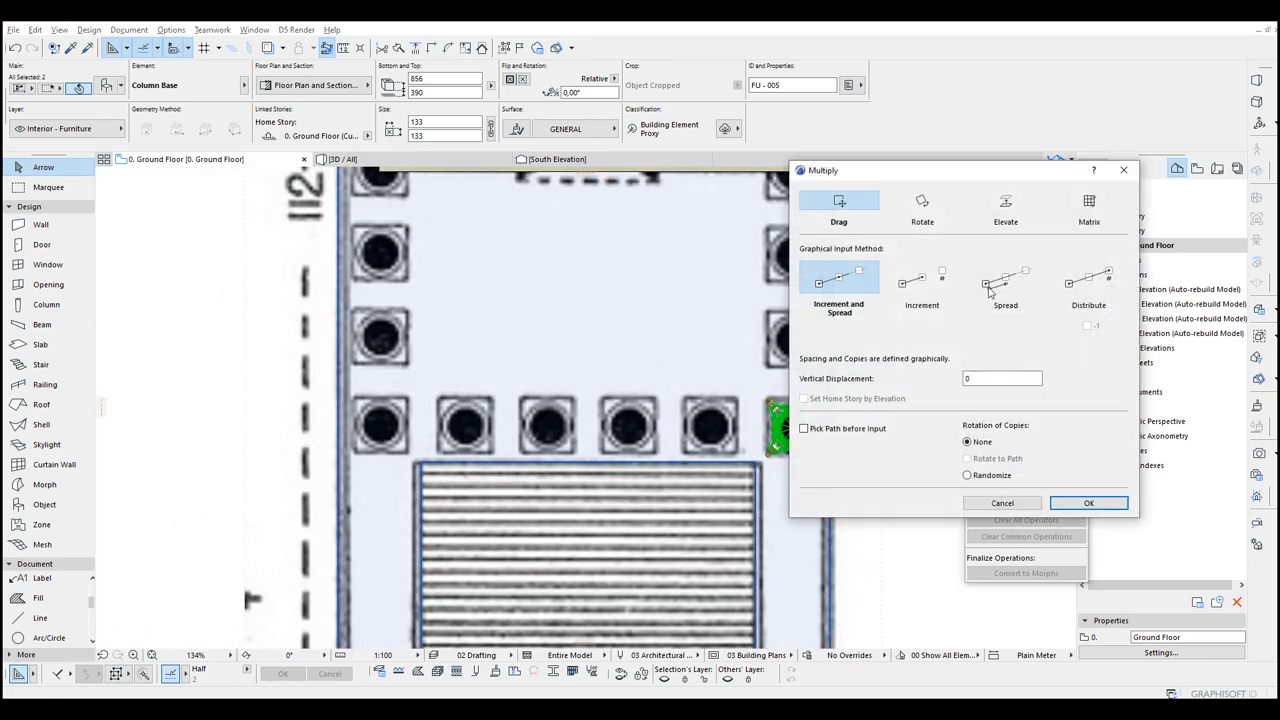
pyautogui.moveTo(998, 183); pyautogui.dragTo(1088, 175)
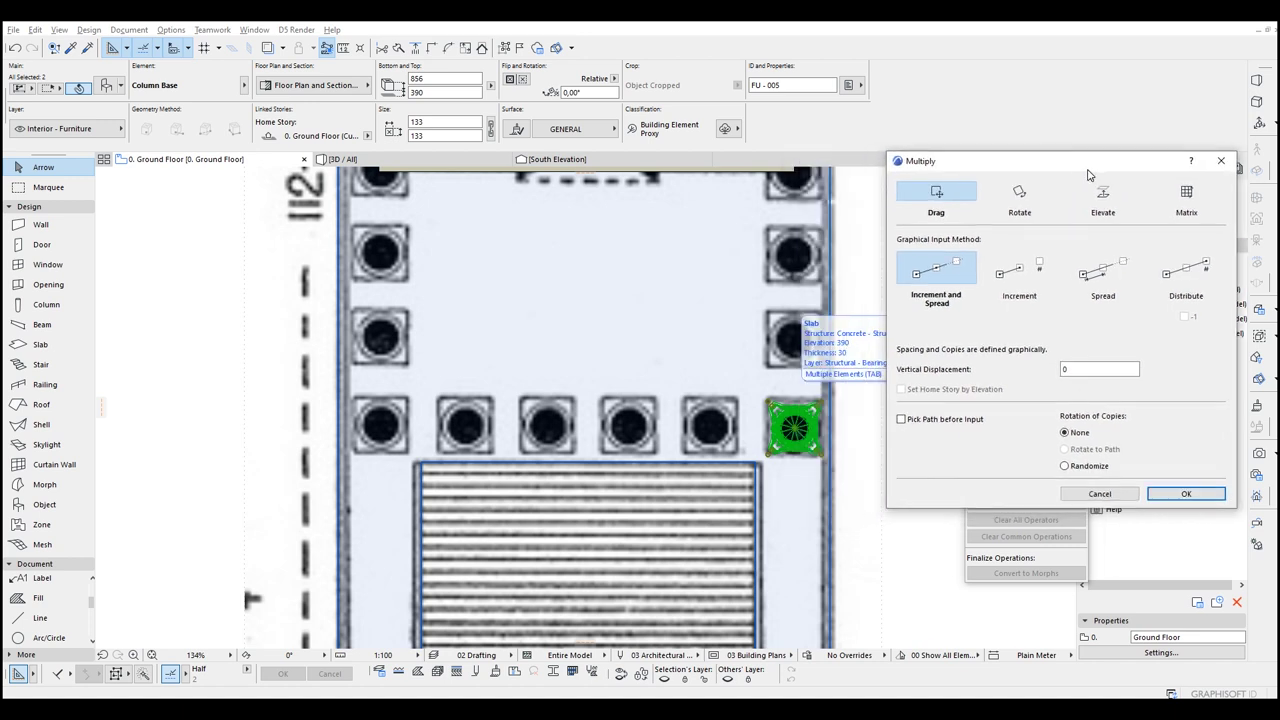
pyautogui.click(1083, 276)
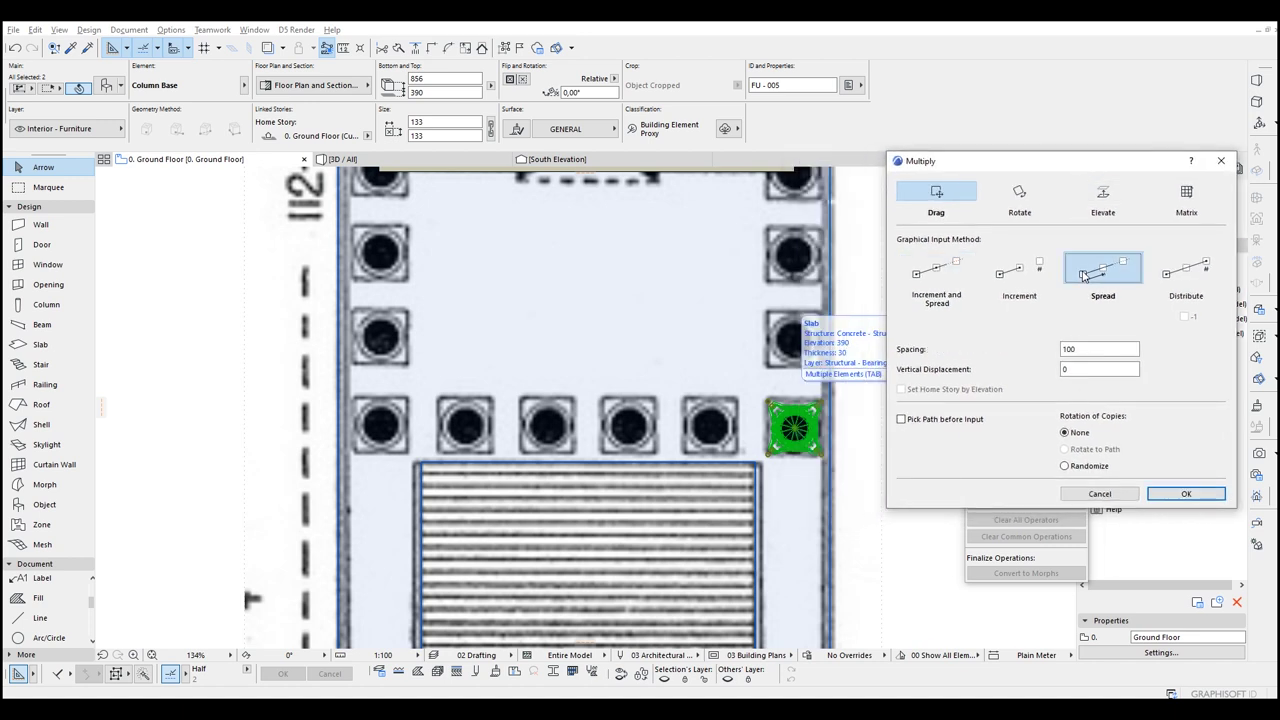
pyautogui.click(1189, 275)
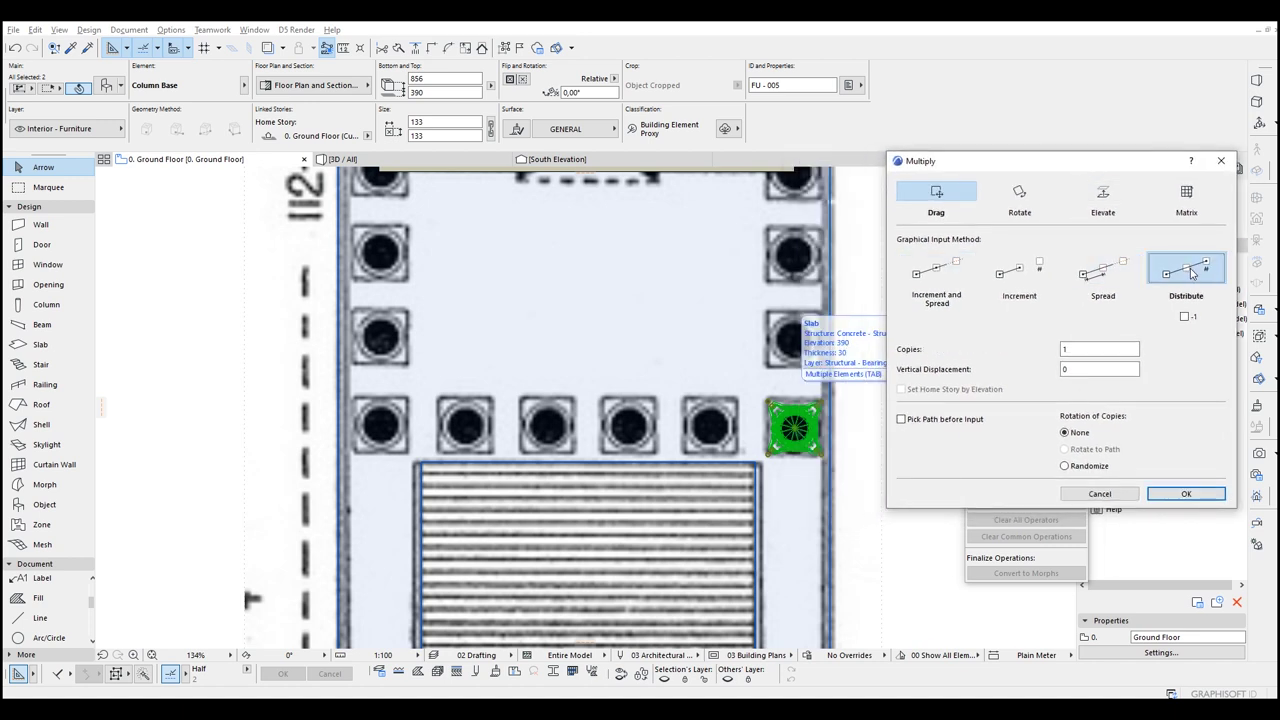
pyautogui.click(1186, 493)
pyautogui.click(794, 428)
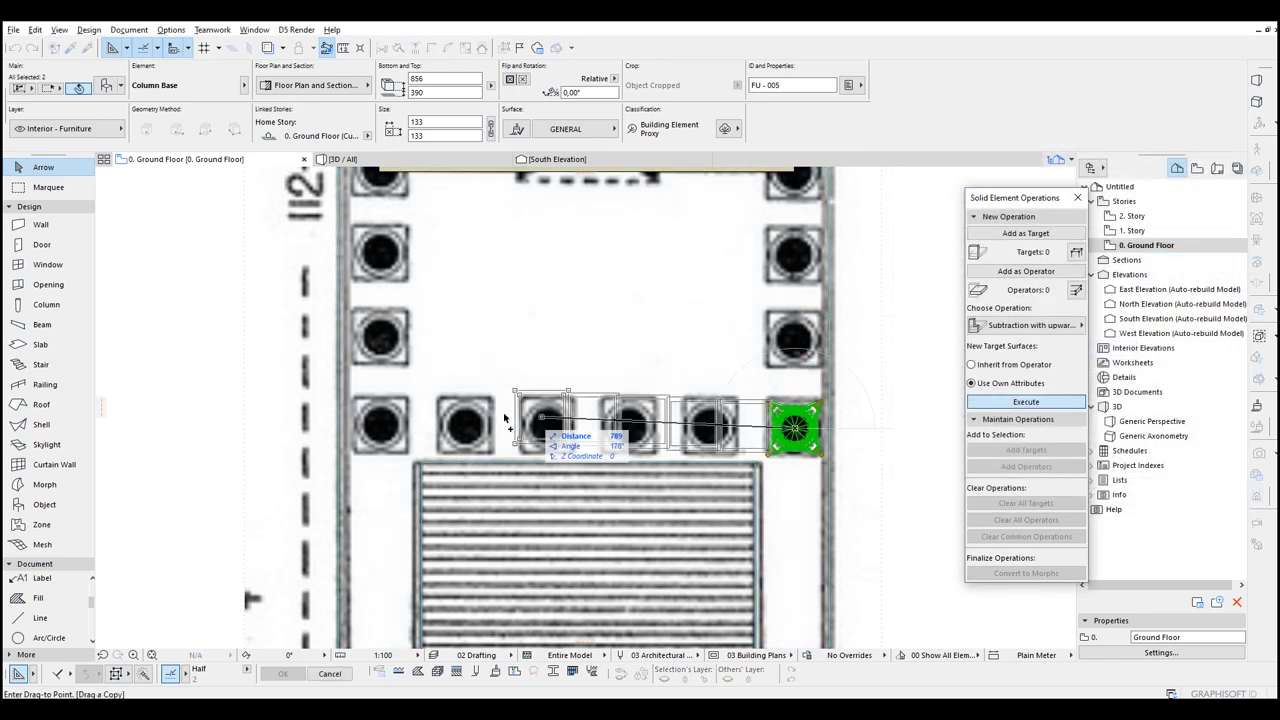
pyautogui.click(381, 430)
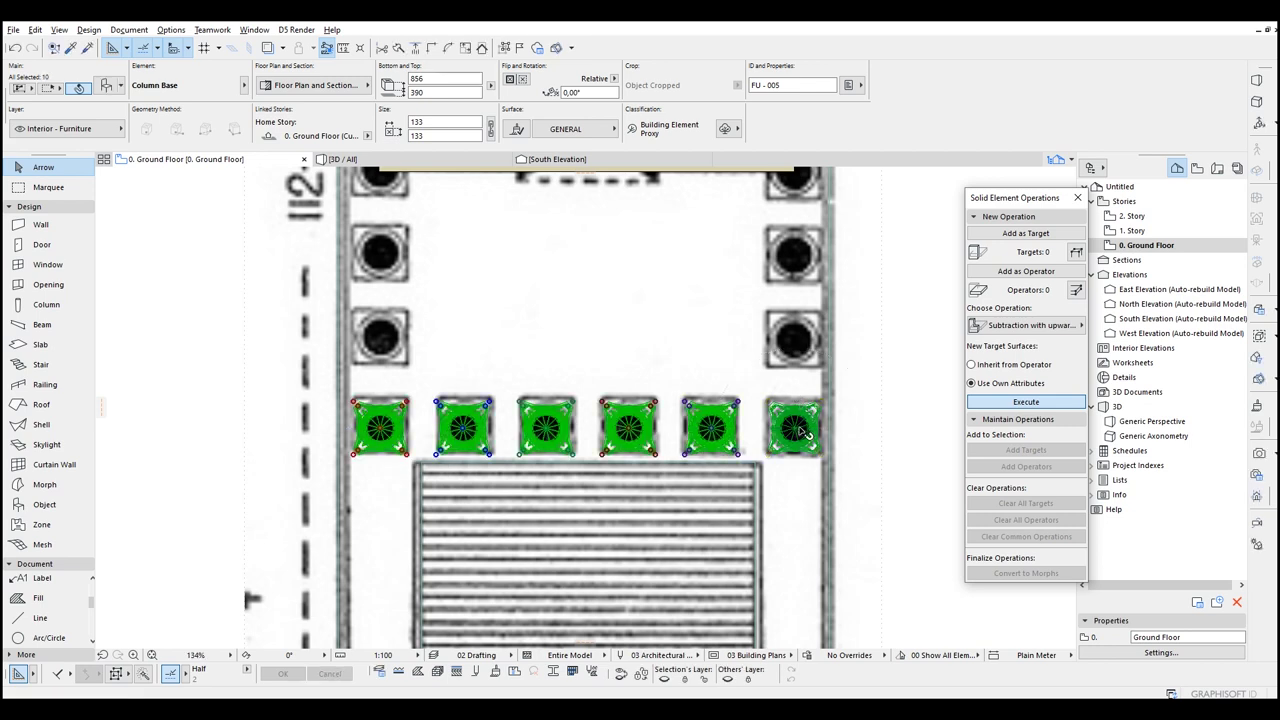
# Step: Multiply the two front corner columns with the Distribute method, spreading the copies along both long sides to the rear corner columns
pyautogui.scroll(-5, 806, 432)
pyautogui.hotkey('ctrl', 'u')
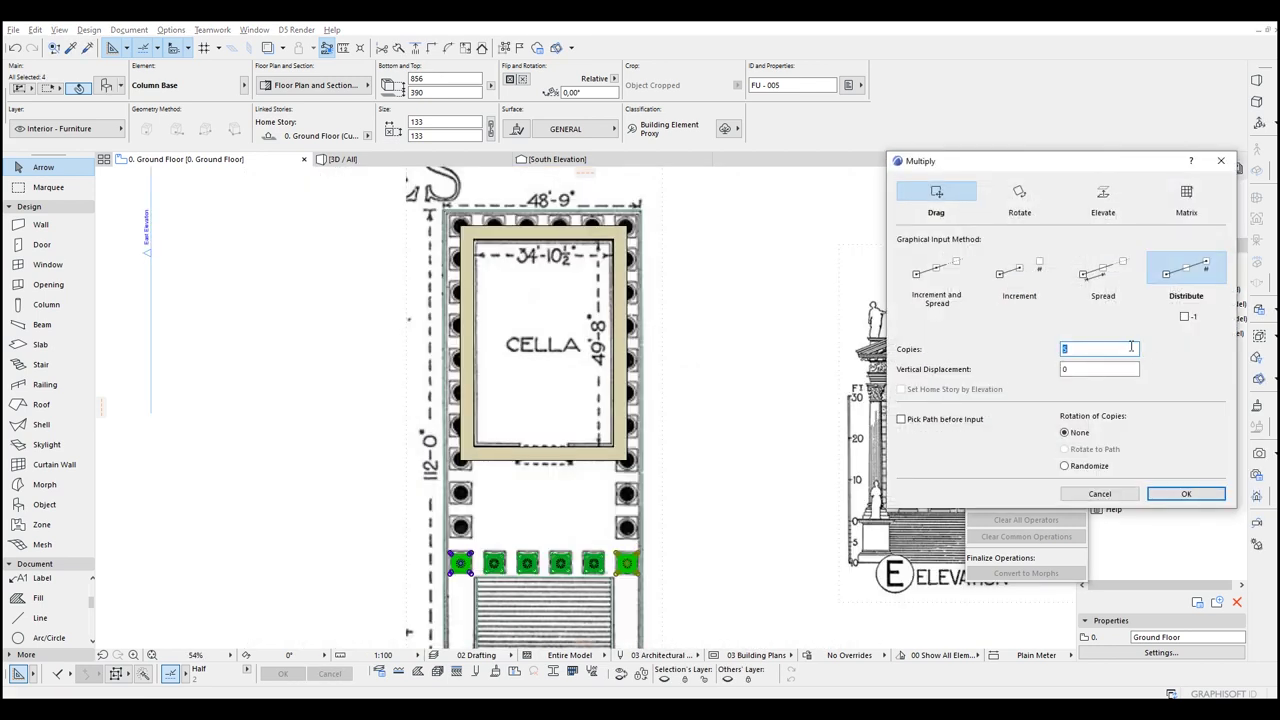
pyautogui.click(1181, 494)
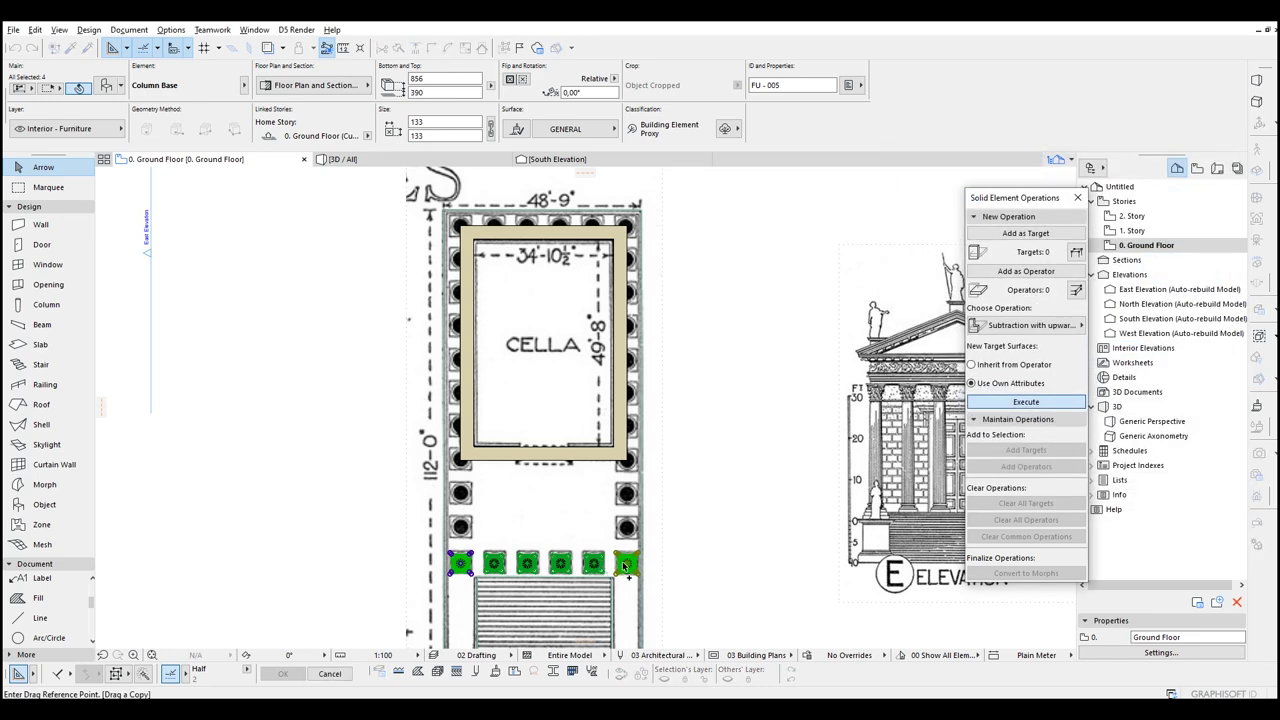
pyautogui.click(626, 566)
pyautogui.scroll(6, 628, 224)
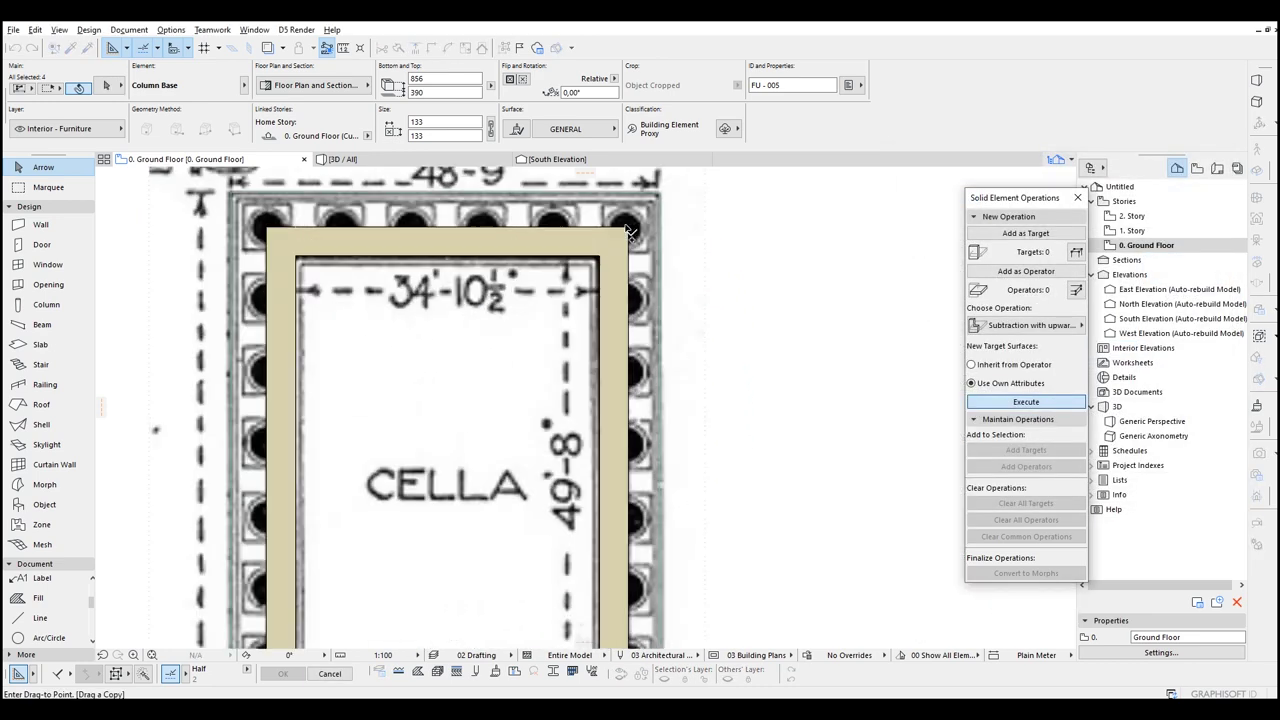
pyautogui.click(629, 227)
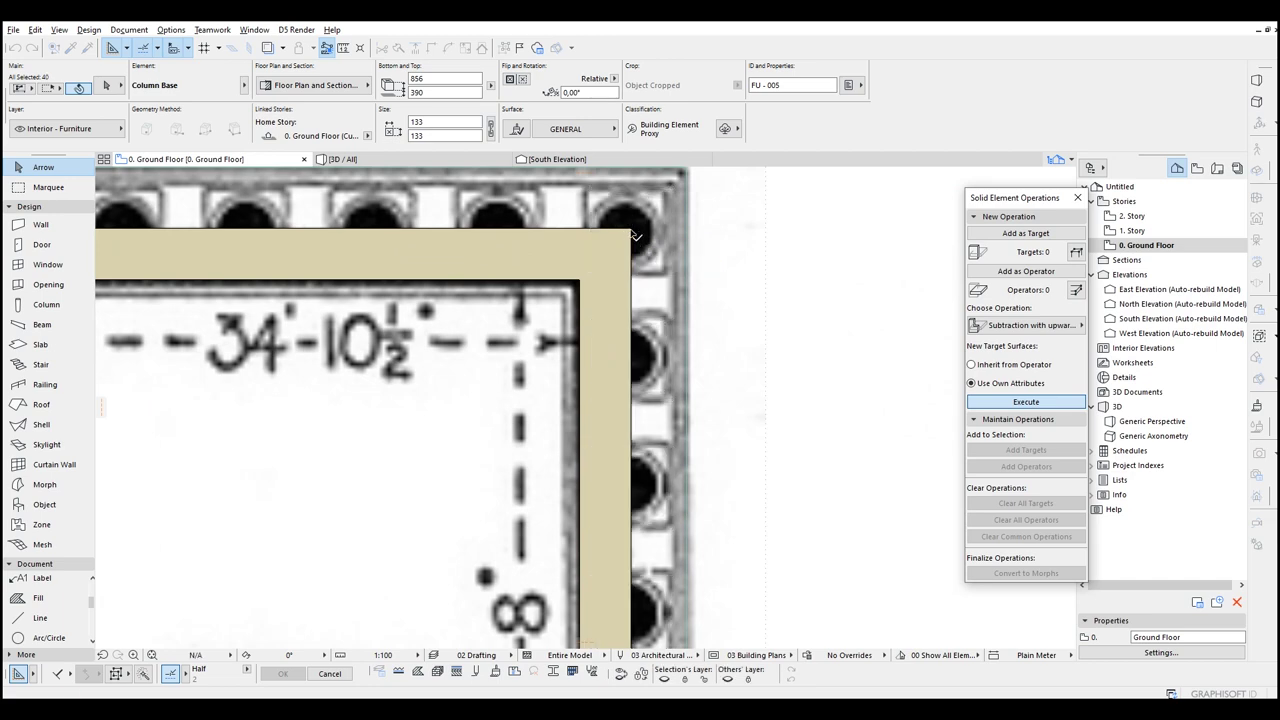
pyautogui.scroll(-6, 763, 292)
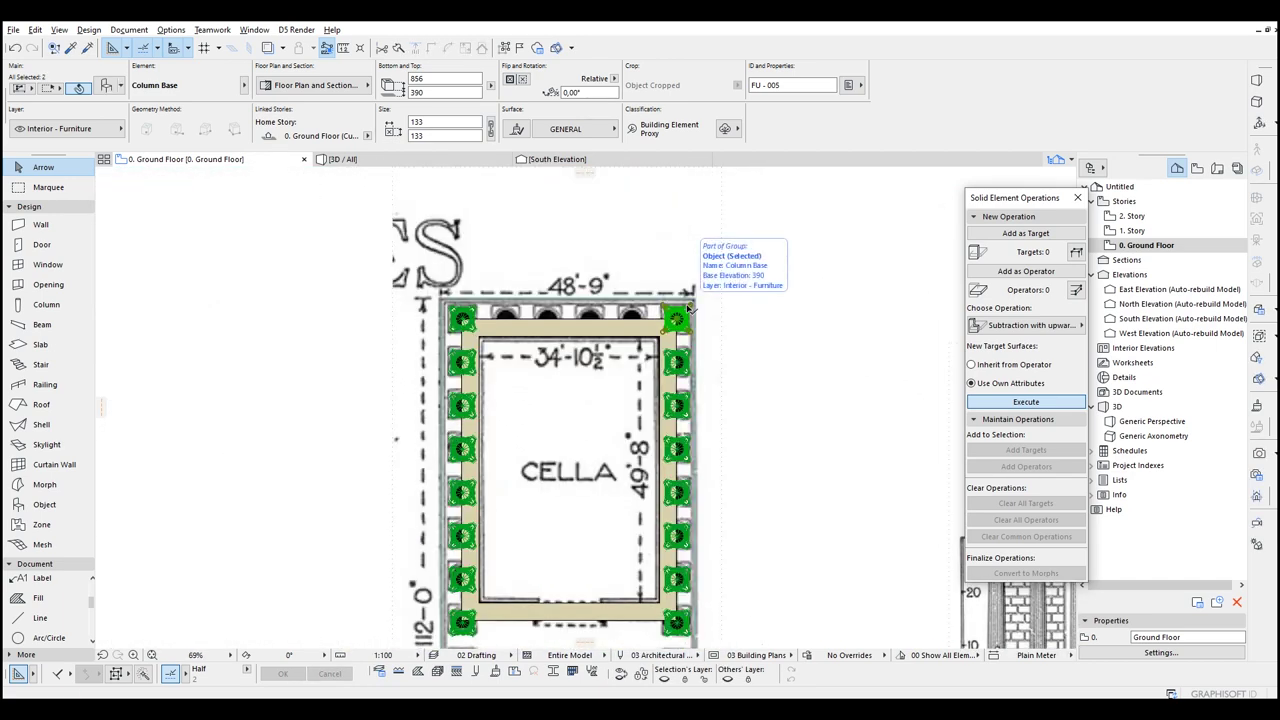
# Step: Multiply the rear right corner column with the Distribute method, spreading 4 copies along the back row
pyautogui.hotkey('ctrl', 'u')
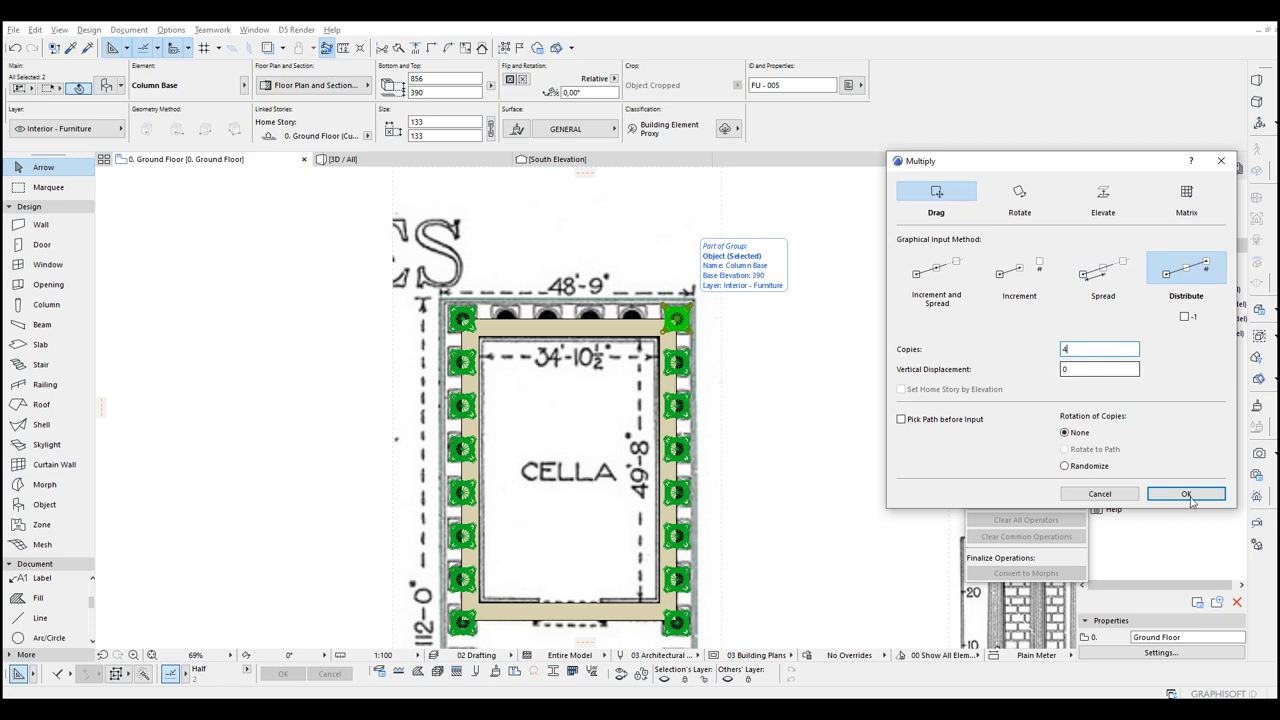
pyautogui.click(1188, 495)
pyautogui.click(677, 320)
pyautogui.click(508, 320)
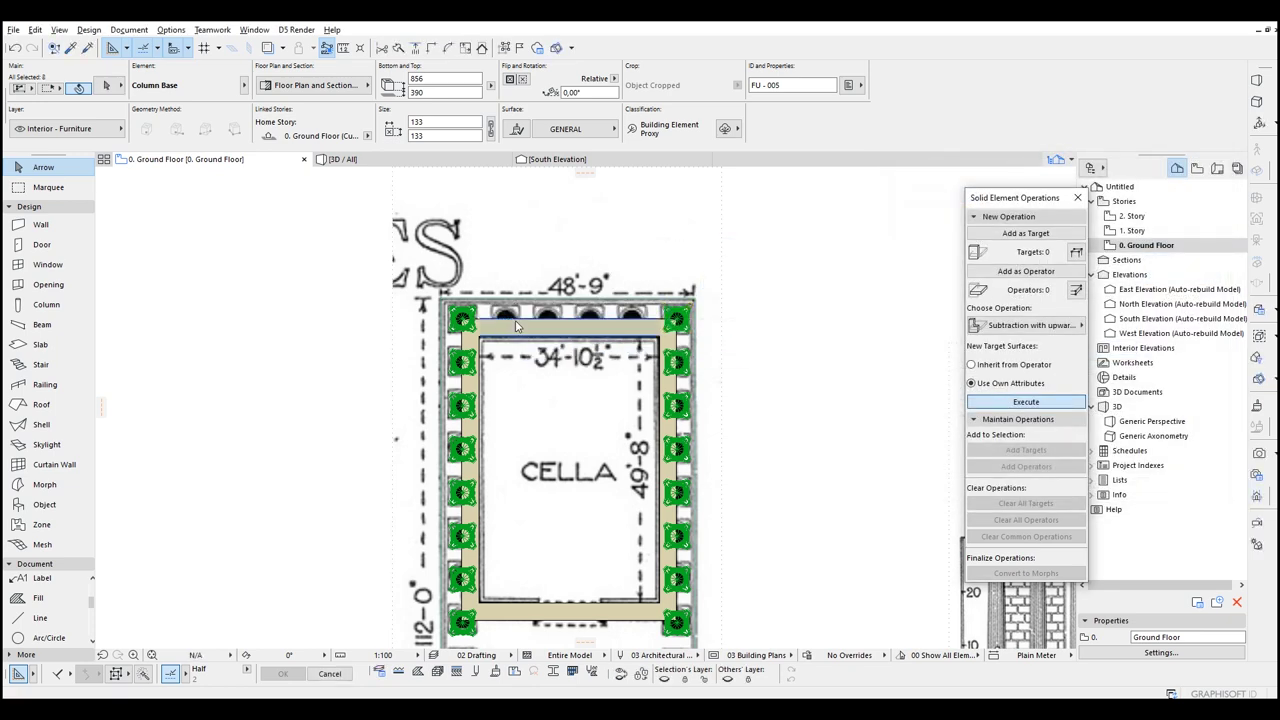
pyautogui.click(760, 350)
pyautogui.scroll(-3, 720, 310)
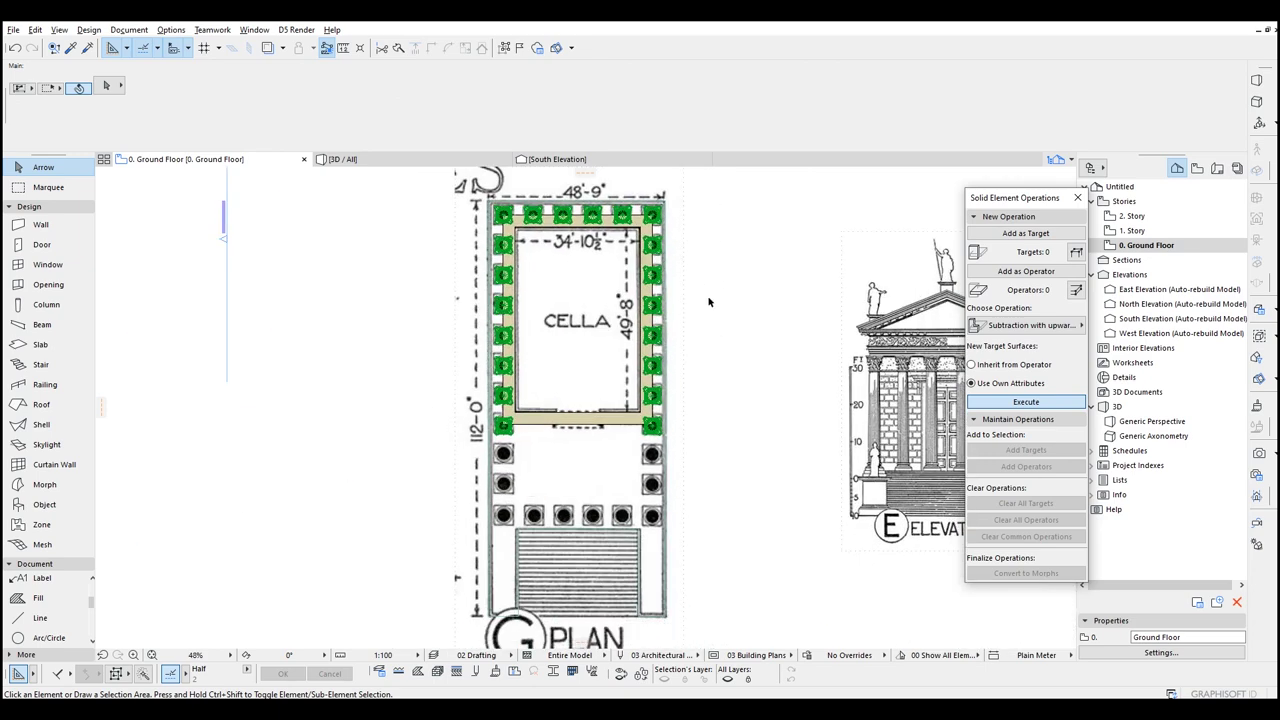
# Step: Place a Door 24 at the centre of the cella's front wall, at the entrance drawn in the plan
pyautogui.press('F3')
pyautogui.keyDown('shift'); pyautogui.moveTo(353, 375); pyautogui.dragTo(508, 392, button='middle'); pyautogui.keyUp('shift')
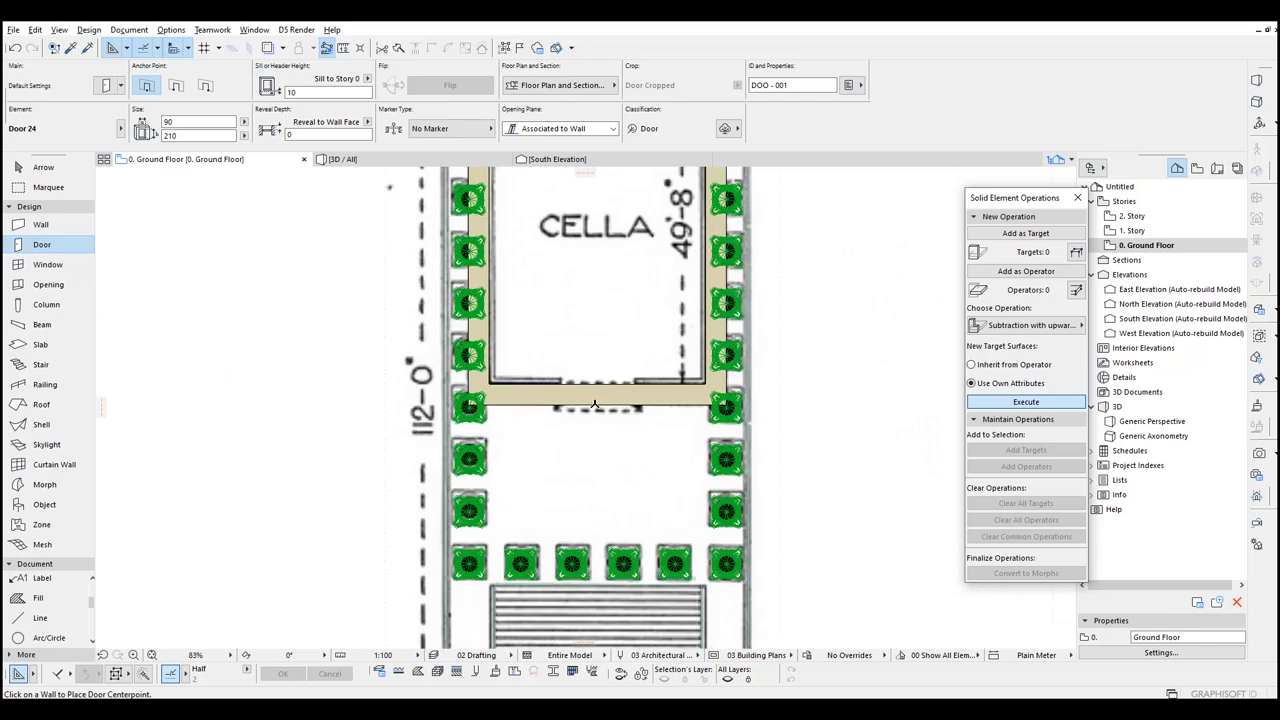
pyautogui.click(594, 404)
pyautogui.click(631, 346)
pyautogui.press('Escape')
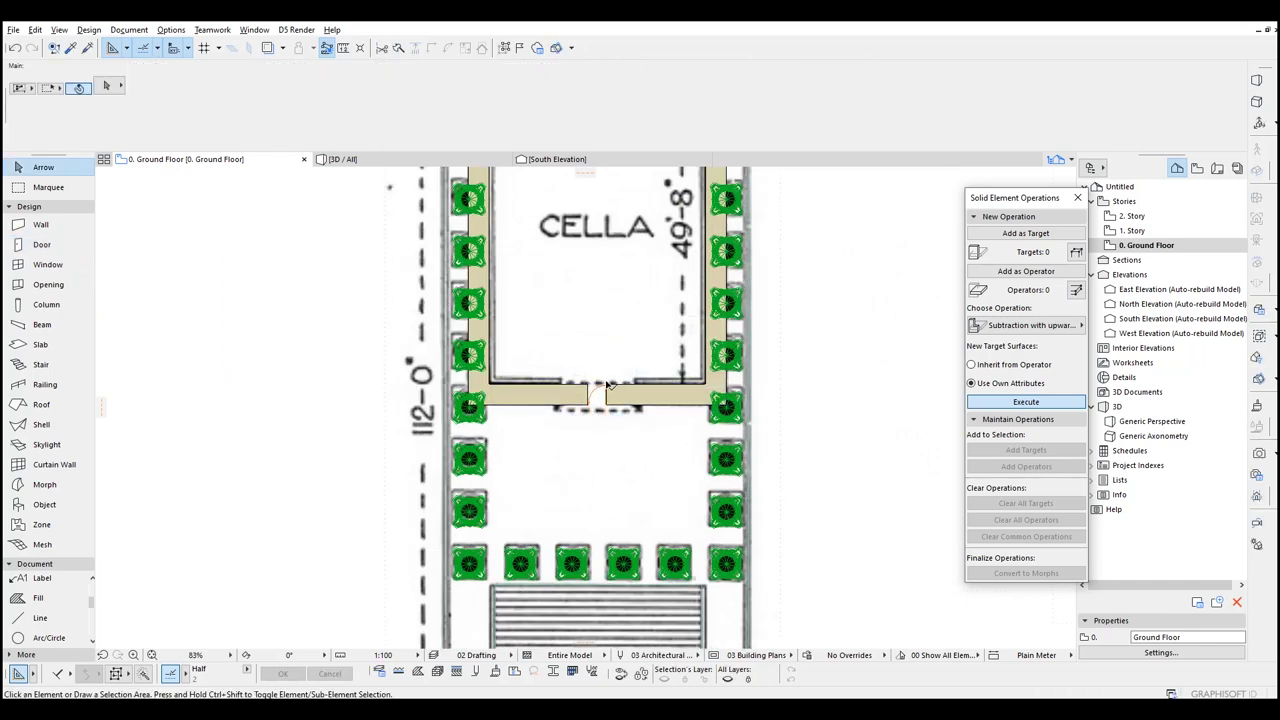
# Step: Stretch both sides of the door to the jambs drawn in the plan, making it about 358 cm wide
pyautogui.click(607, 385)
pyautogui.click(606, 386)
pyautogui.scroll(3, 606, 390)
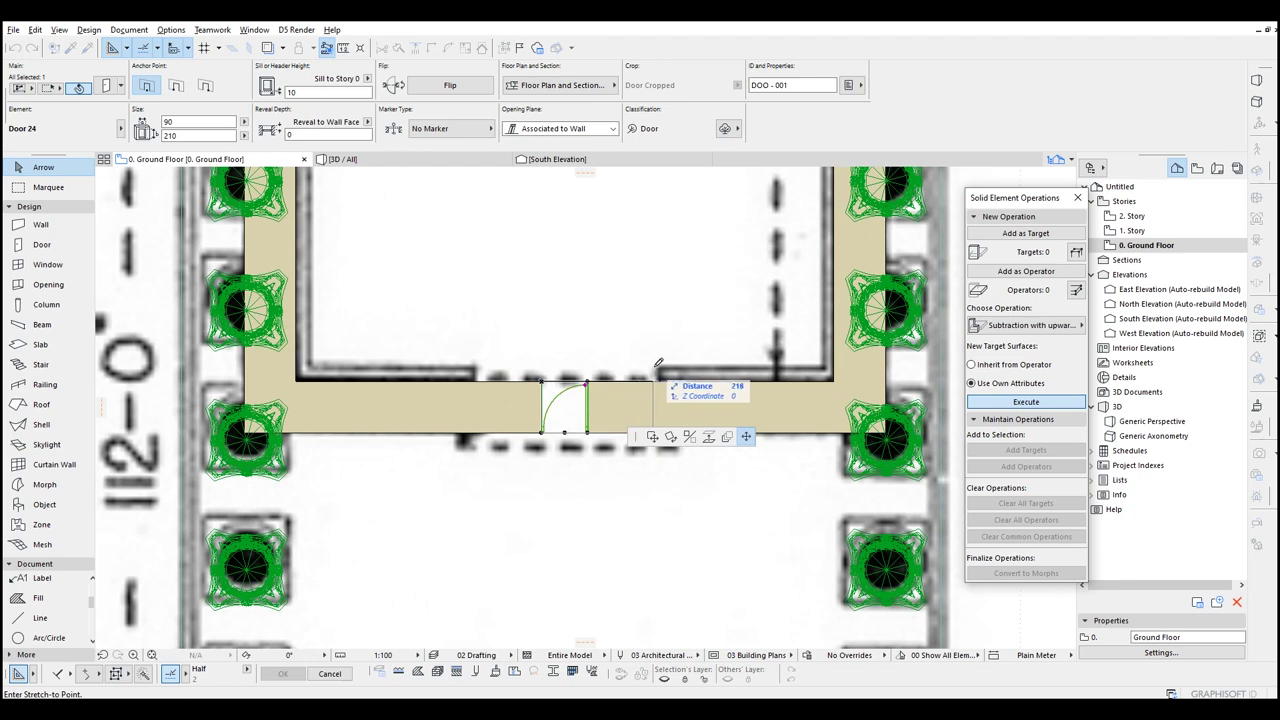
pyautogui.click(656, 378)
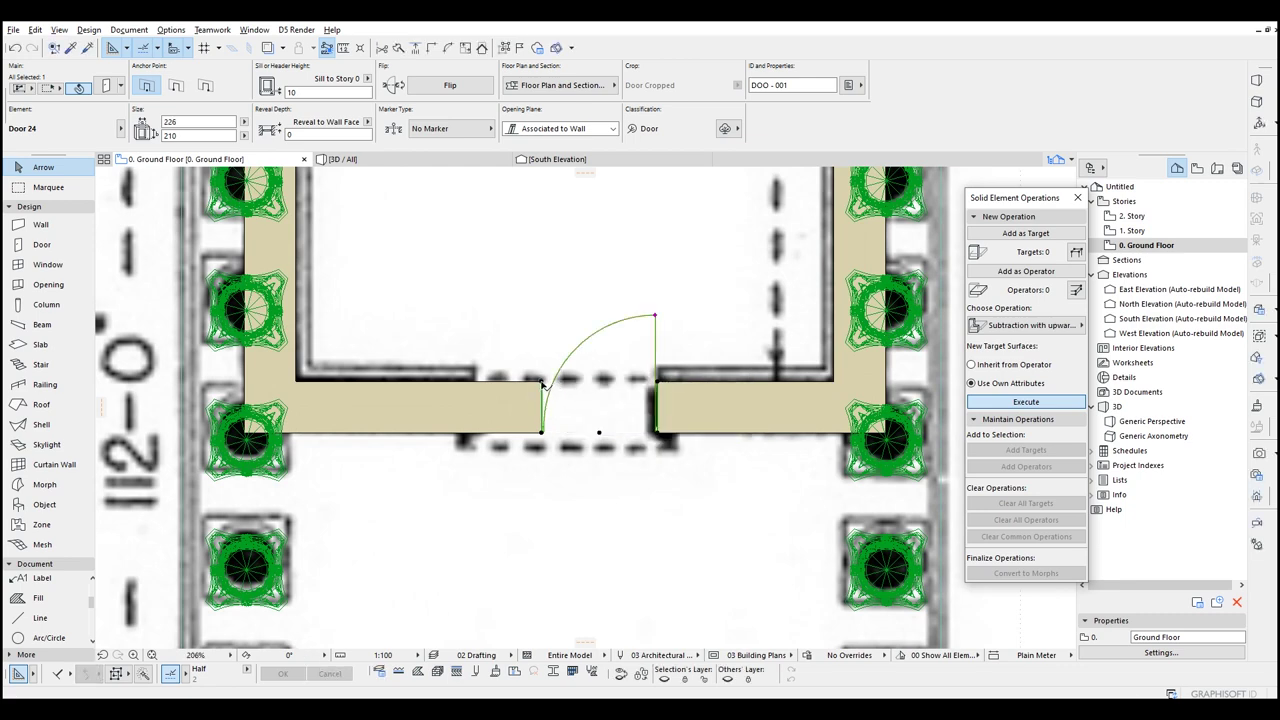
pyautogui.click(543, 385)
pyautogui.click(507, 391)
pyautogui.click(520, 350)
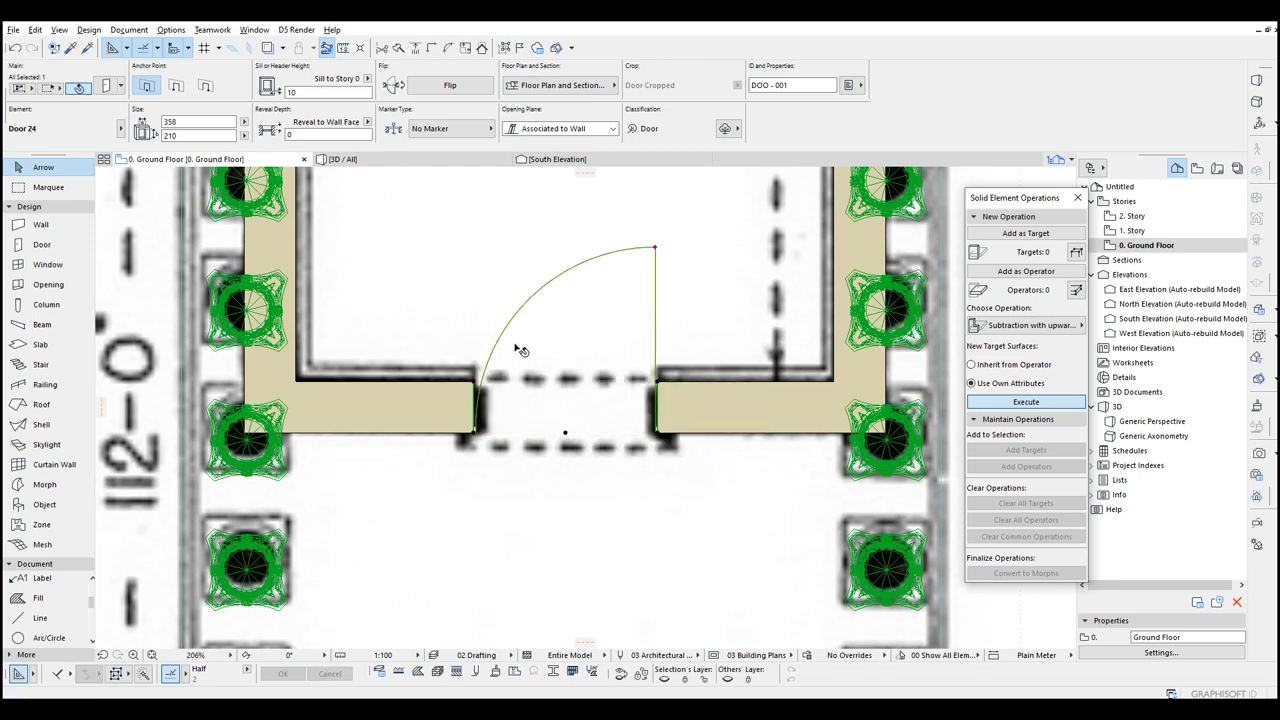
# Step: Replace the door with the empty Simple Door Opening type
pyautogui.doubleClick(514, 344)
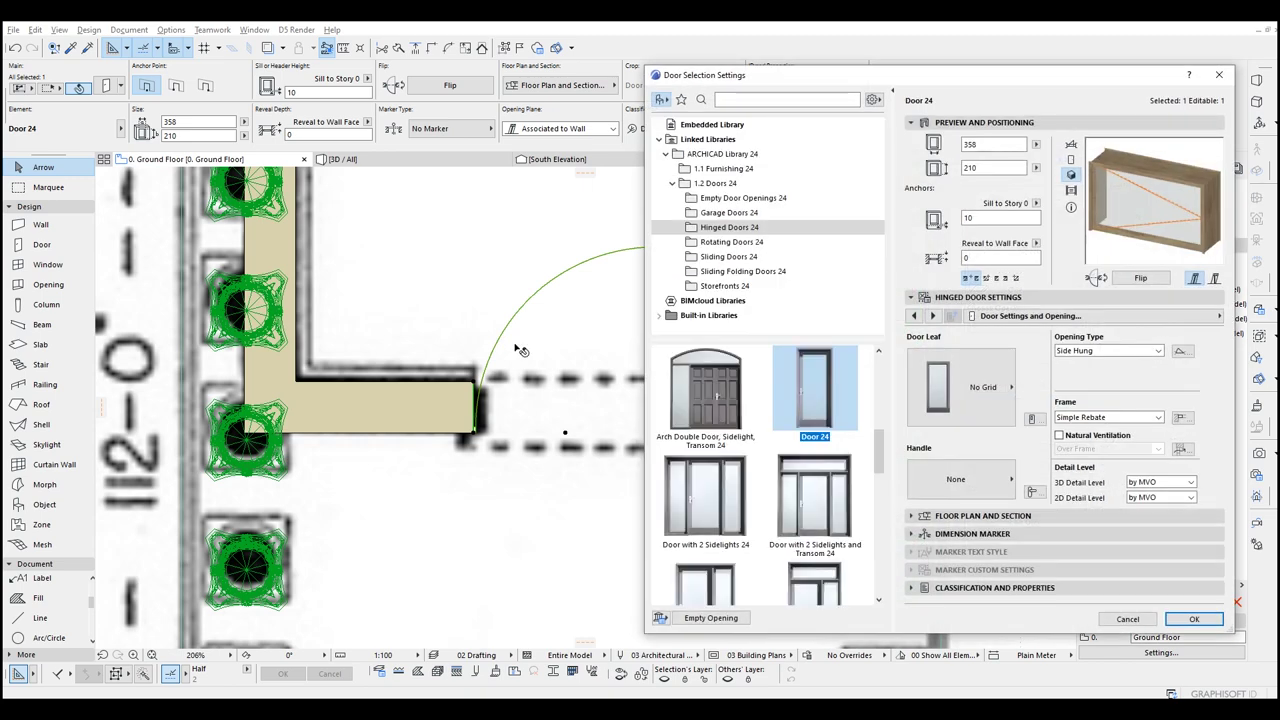
pyautogui.click(711, 618)
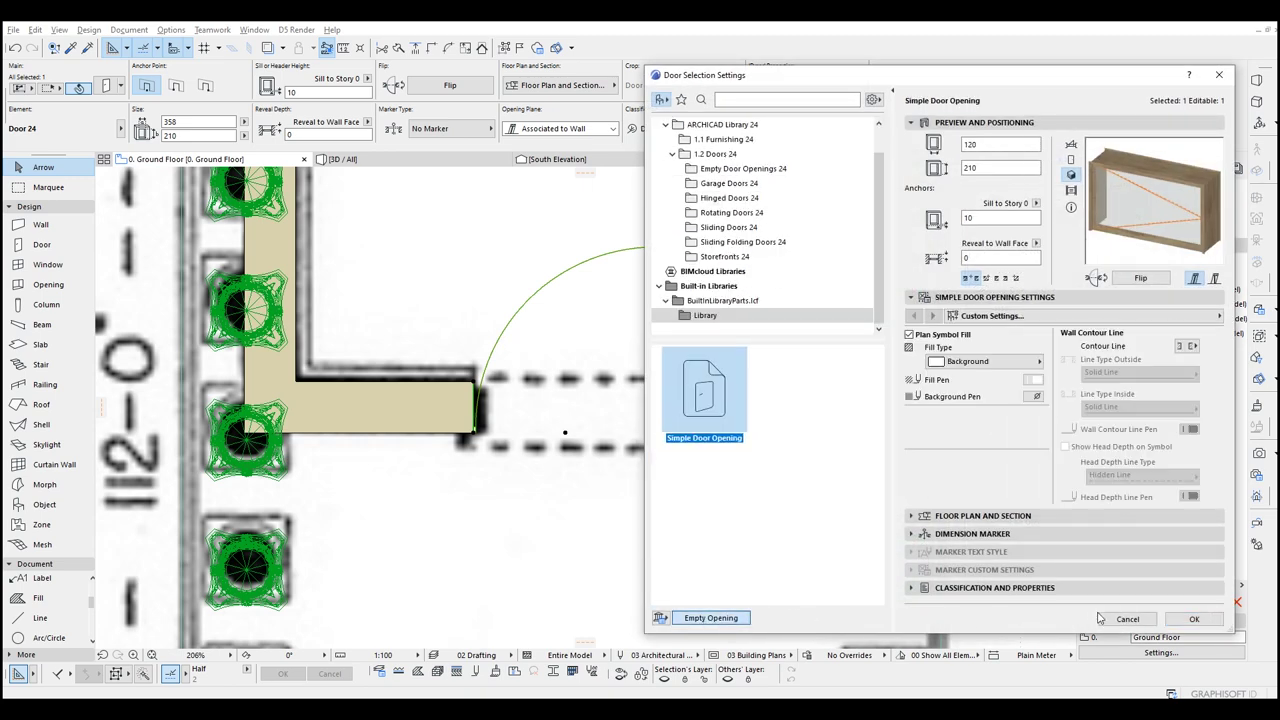
pyautogui.click(1192, 620)
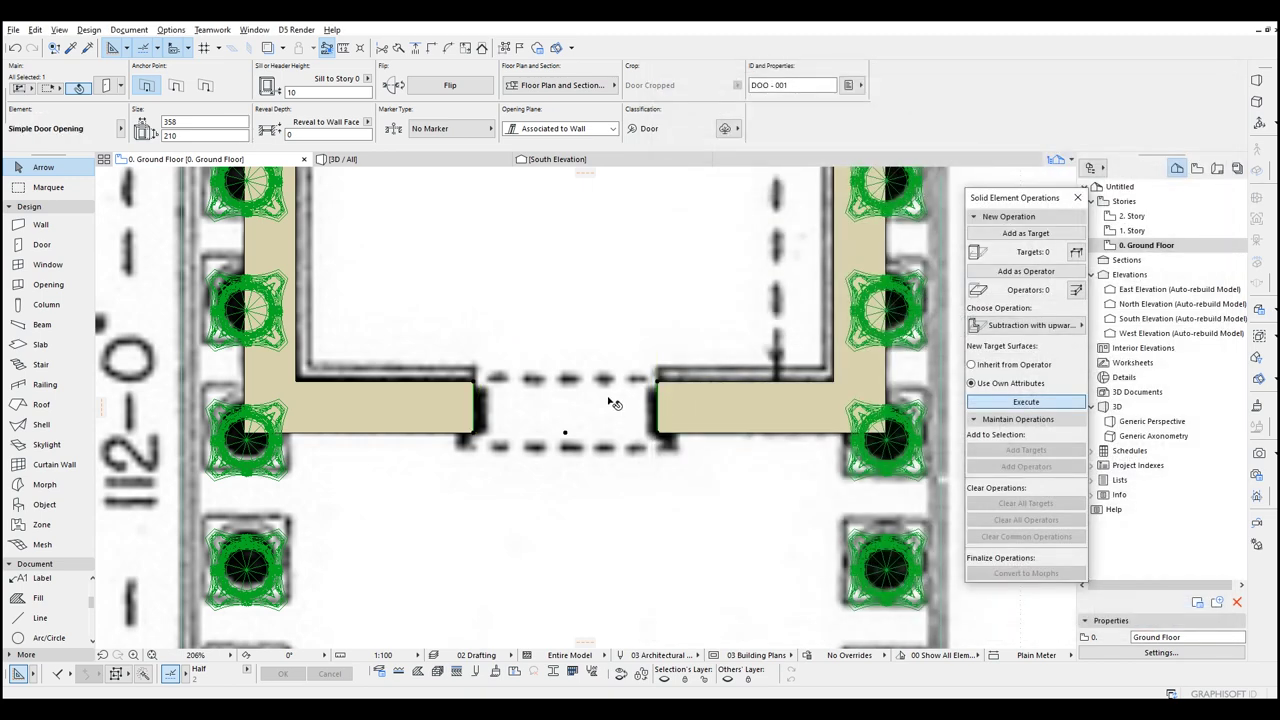
# Step: Set the door opening's height to 700 cm and move it vertically in 3D to the podium slab's level
pyautogui.scroll(-2, 613, 408)
pyautogui.scroll(-6, 608, 405)
pyautogui.moveTo(640, 415); pyautogui.dragTo(418, 361, button='middle')
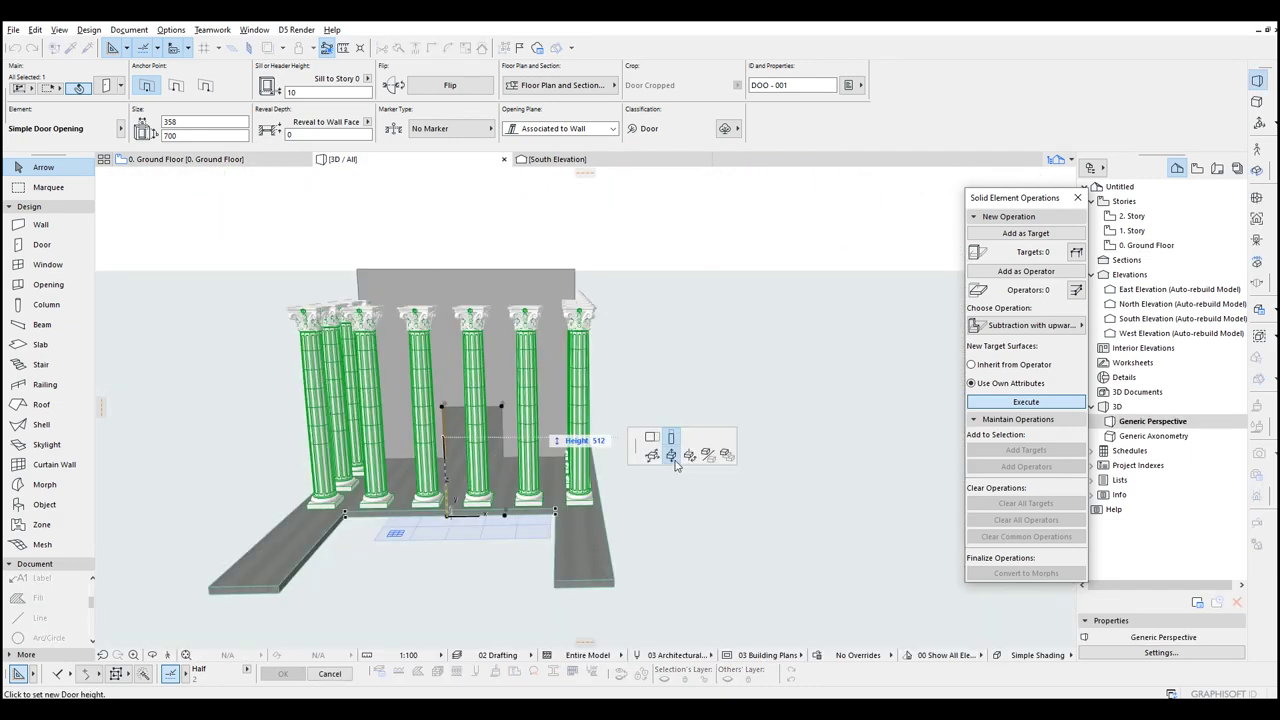
pyautogui.click(671, 455)
pyautogui.click(441, 322)
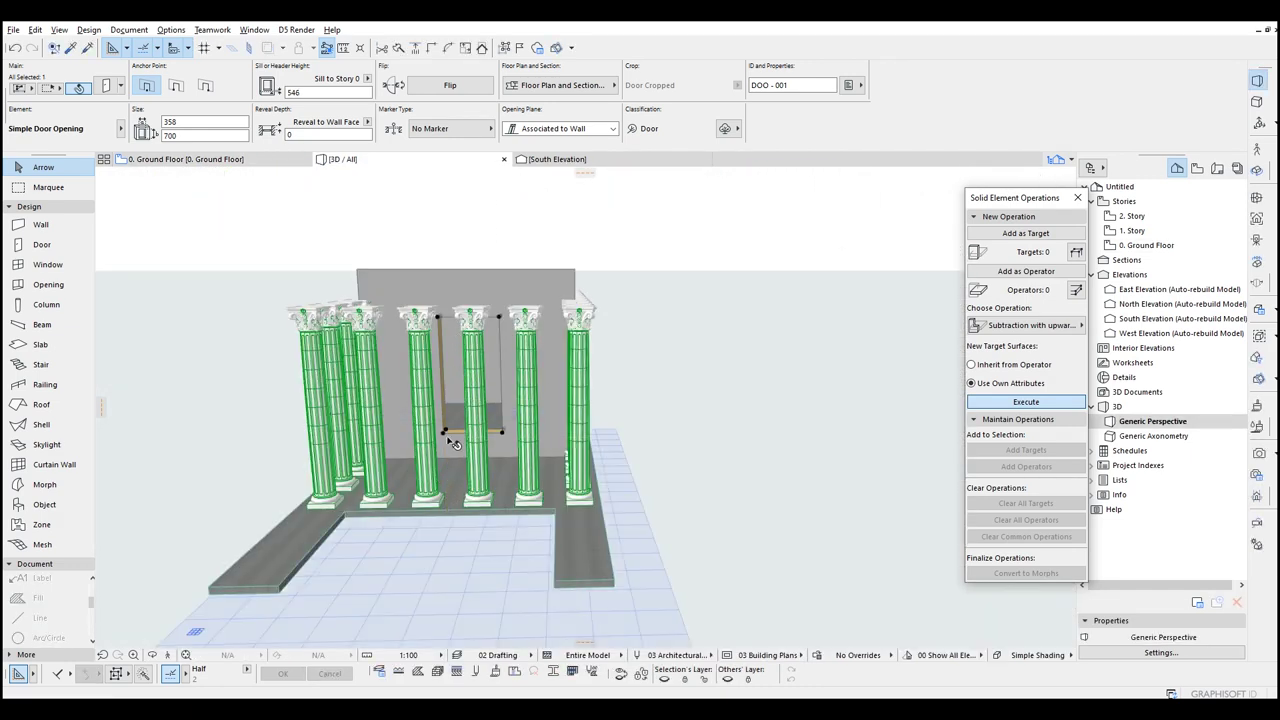
pyautogui.click(445, 437)
pyautogui.click(671, 455)
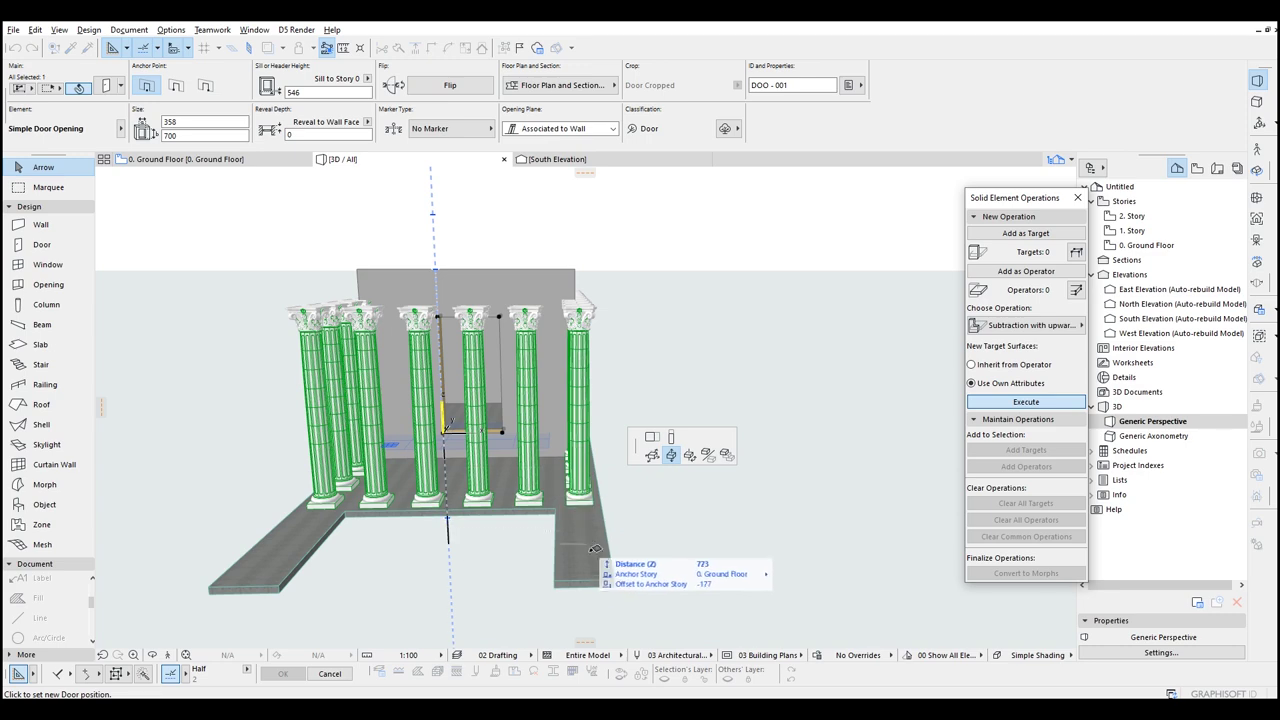
pyautogui.click(618, 579)
pyautogui.click(697, 468)
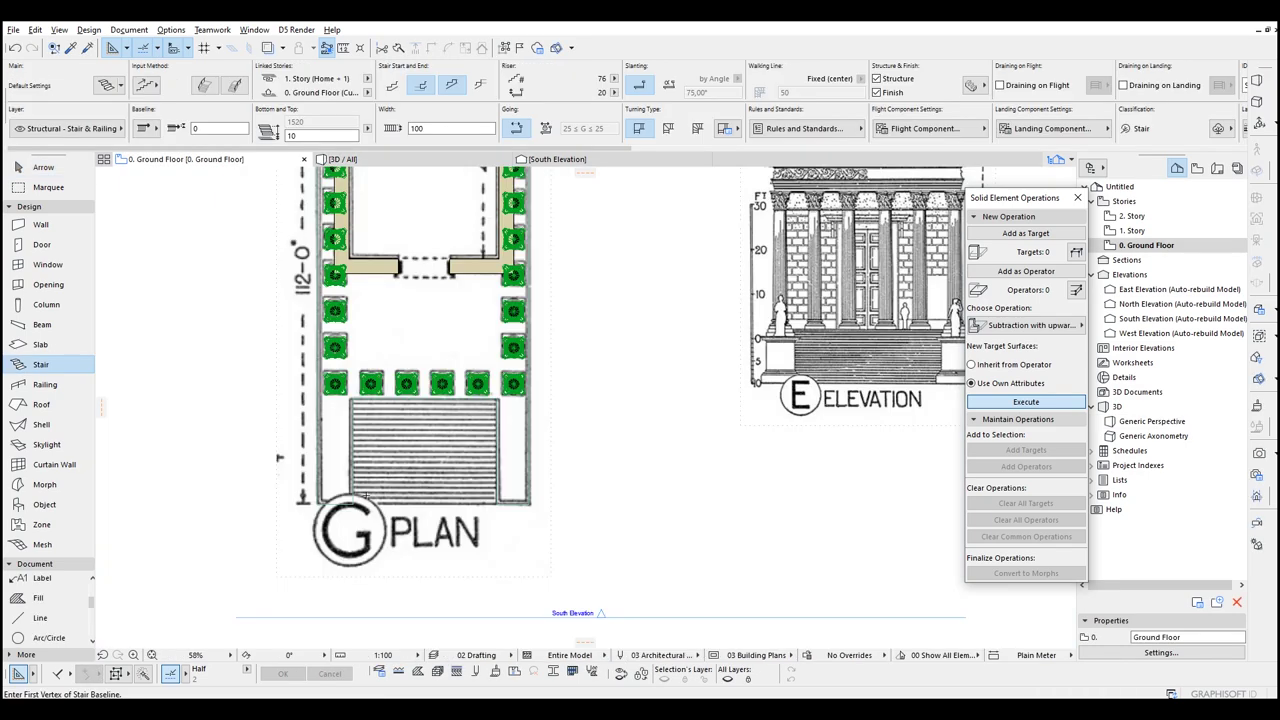
# Step: Draw a straight stair in the plan with its baseline along the left edge of the drawn steps, from bottom to top
pyautogui.click(356, 505)
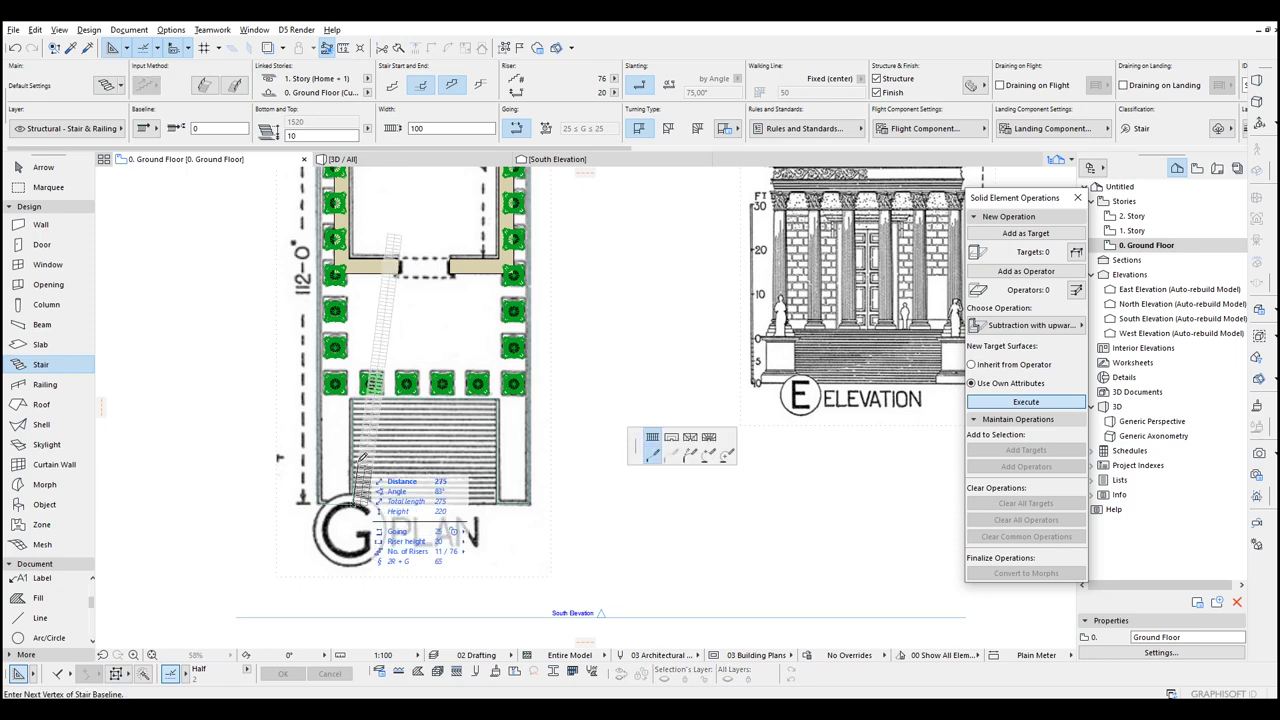
pyautogui.scroll(3, 358, 423)
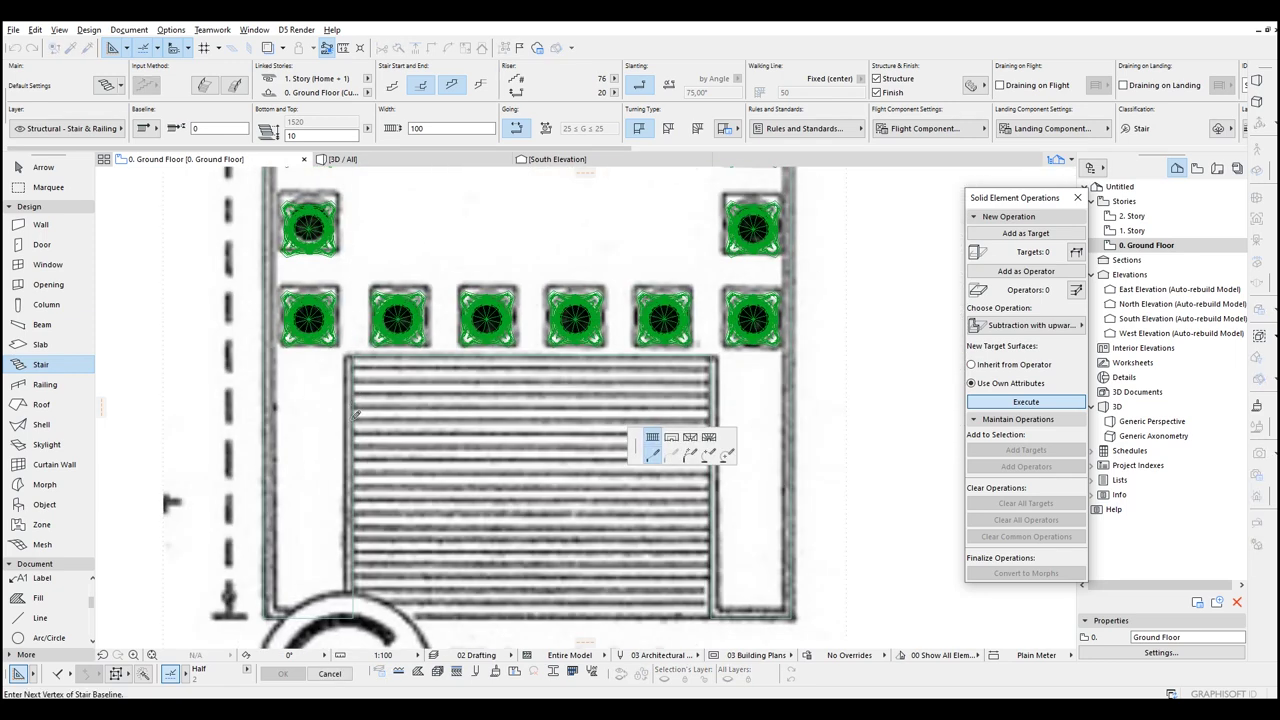
pyautogui.click(358, 355)
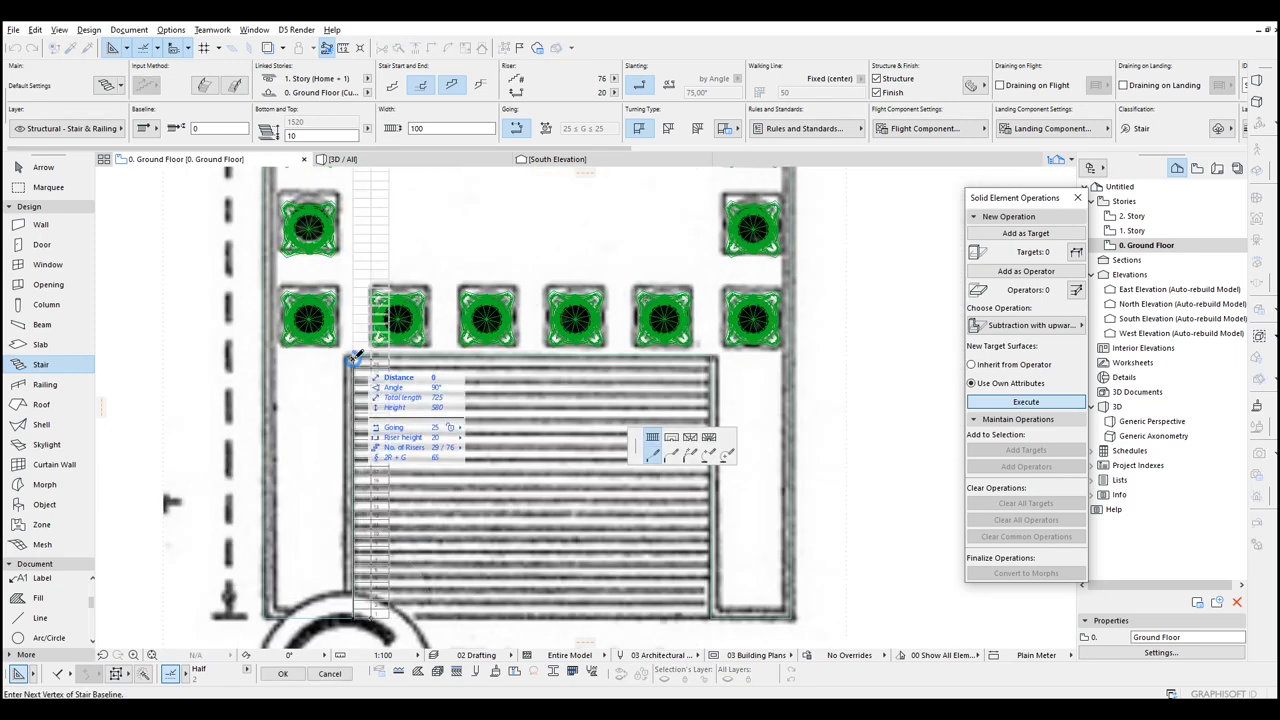
pyautogui.click(356, 357)
pyautogui.scroll(-3, 358, 355)
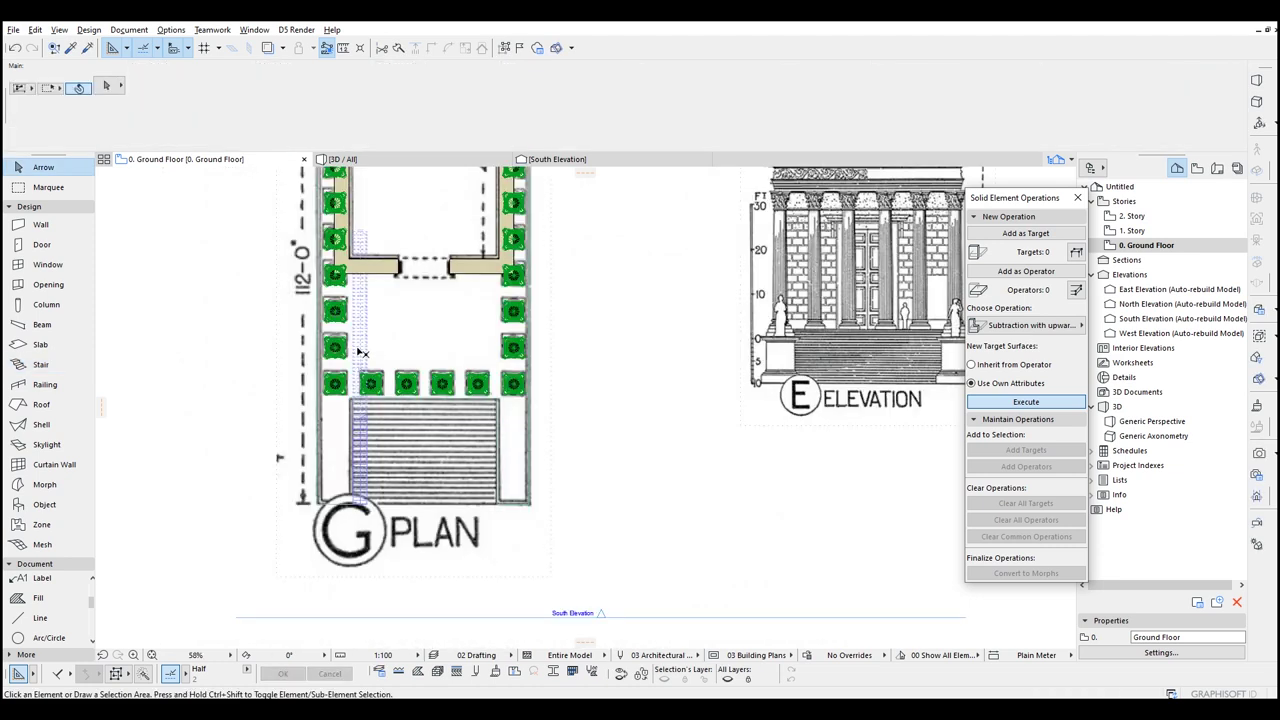
# Step: Open the new stair's settings, set its top link to Not Linked, its height to 390 and its base offset to -390
pyautogui.click(367, 234)
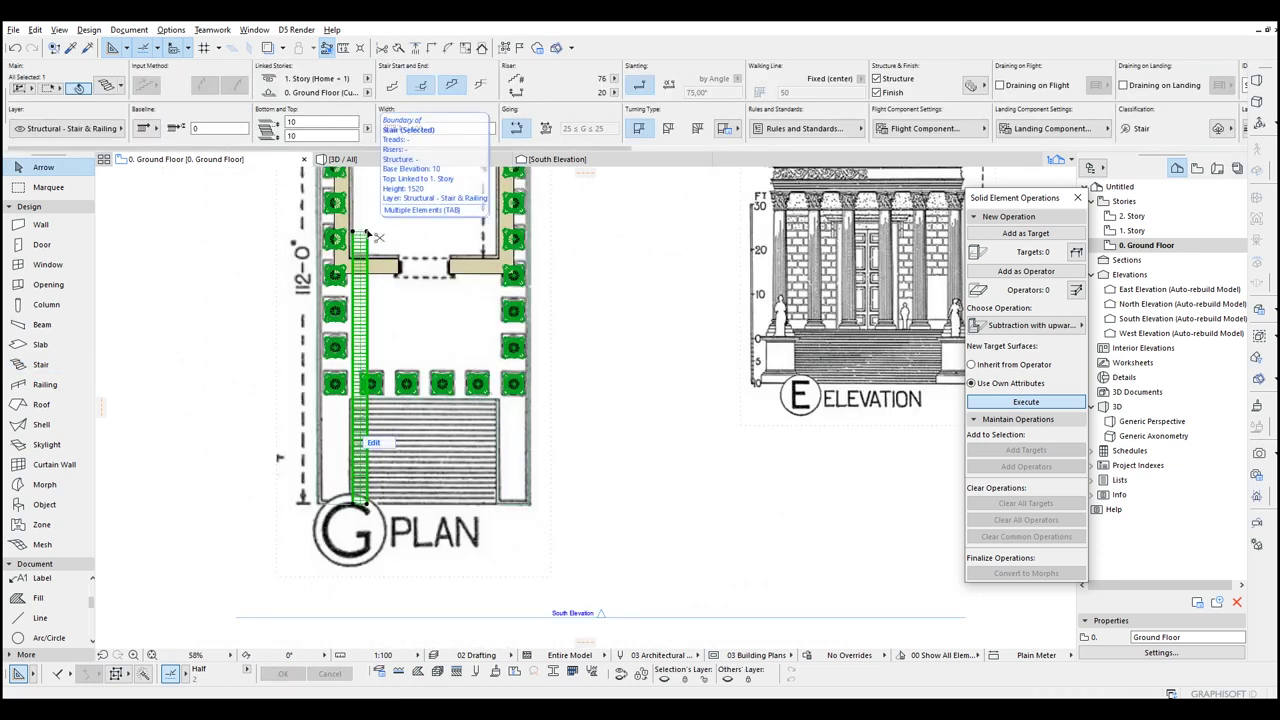
pyautogui.doubleClick(368, 234)
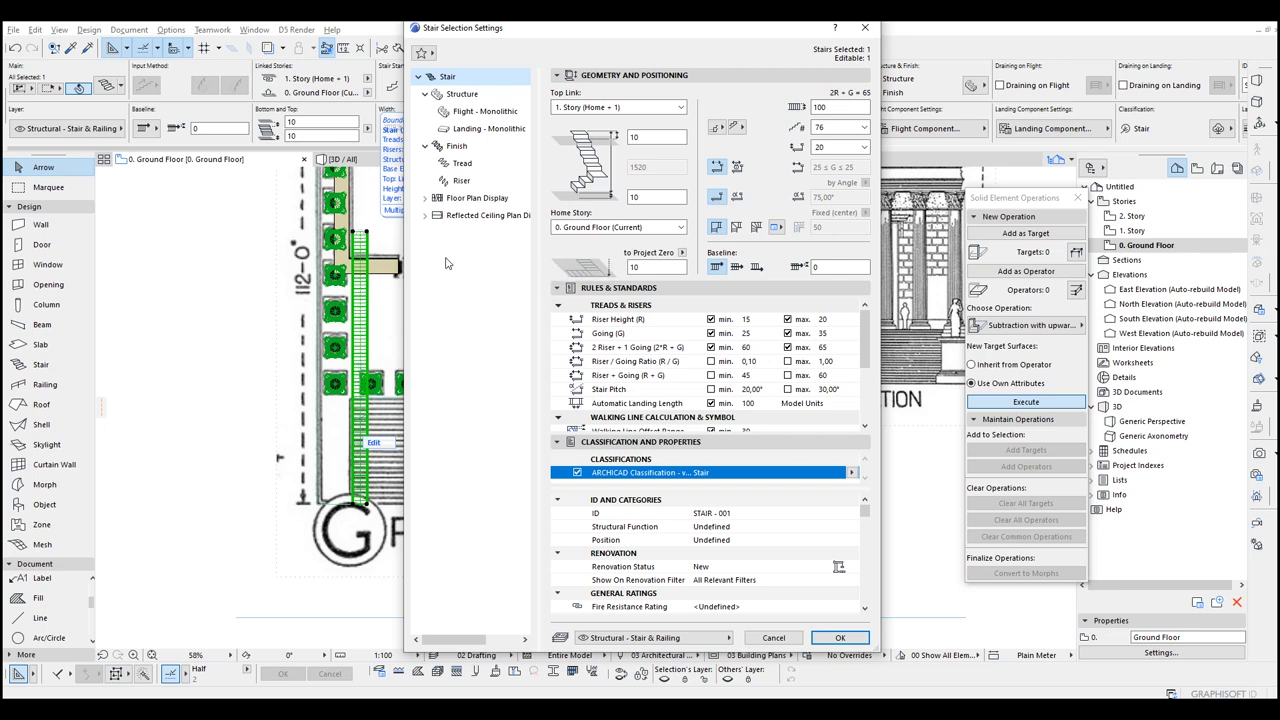
pyautogui.click(605, 108)
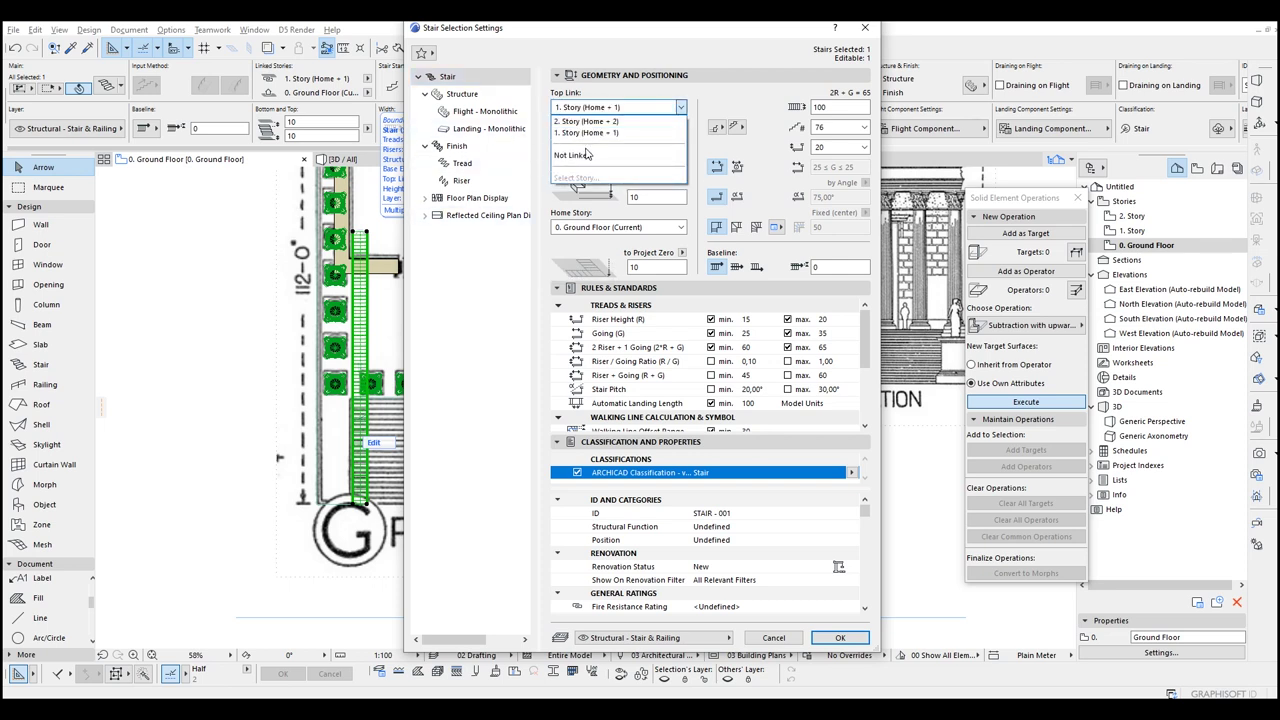
pyautogui.click(587, 155)
pyautogui.click(652, 166)
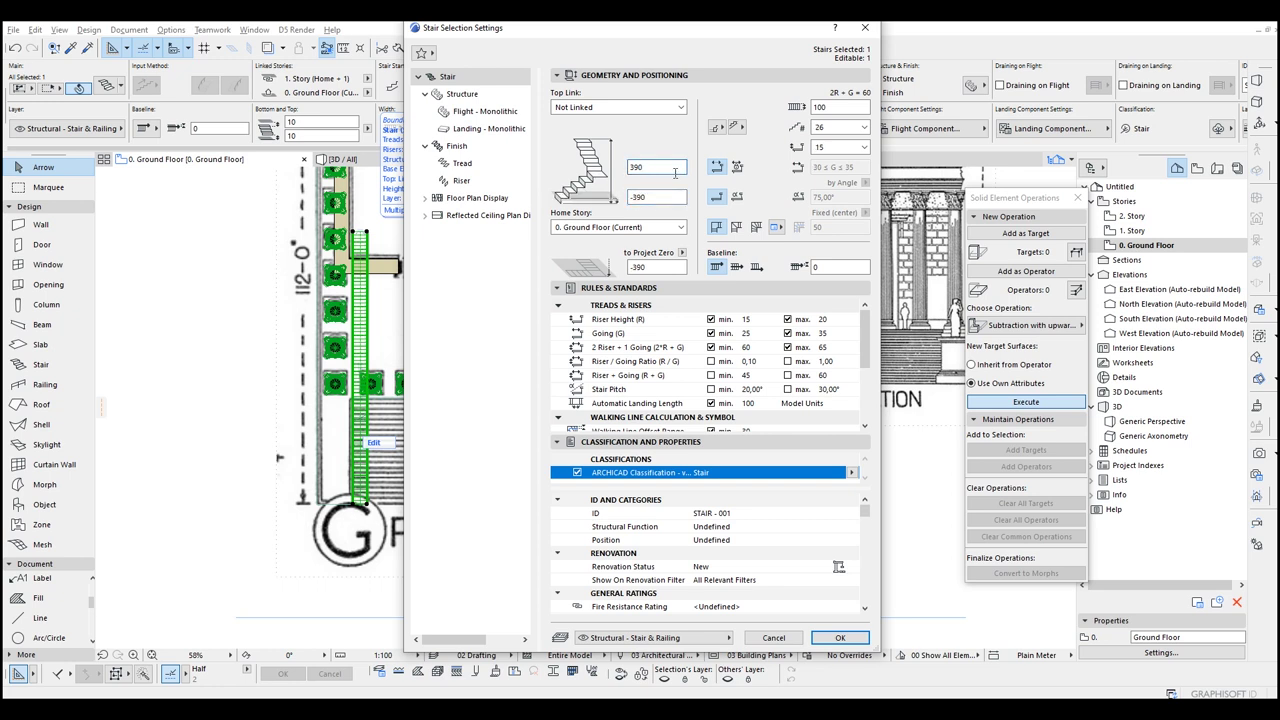
# Step: Turn off the stair's finish and change the monolithic flight to the structure type with a solid block underside
pyautogui.click(456, 146)
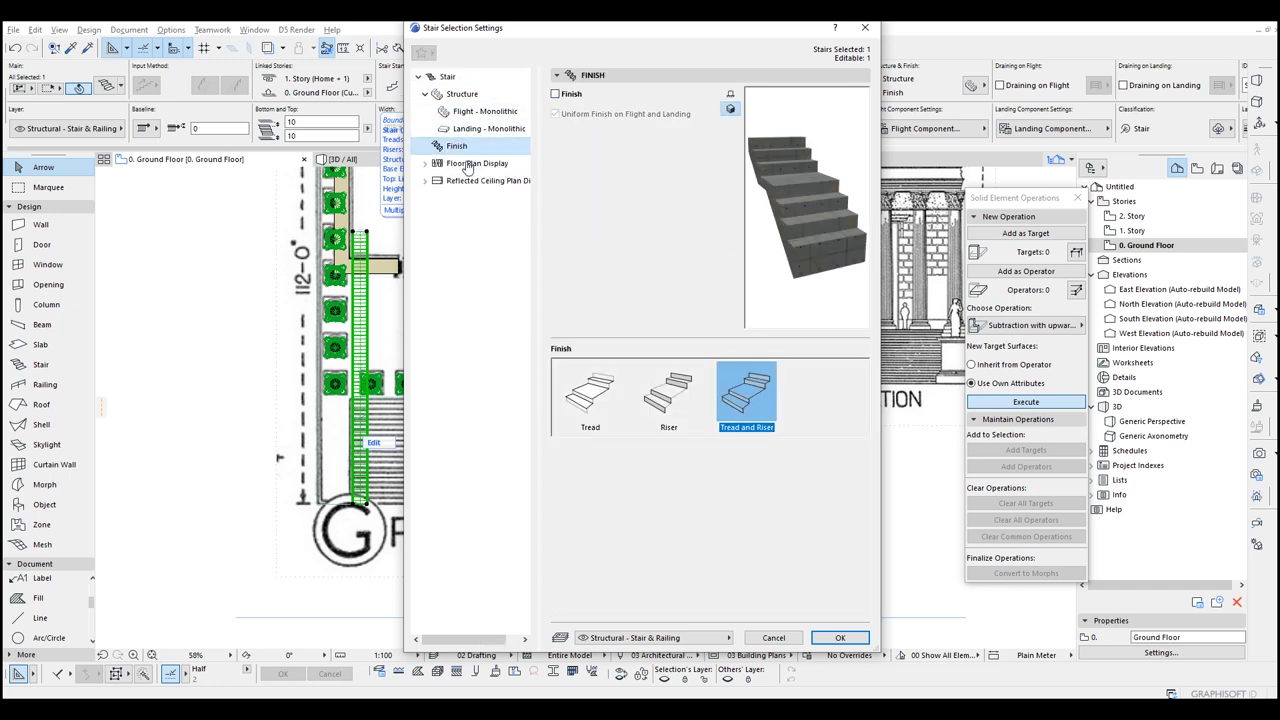
pyautogui.click(481, 112)
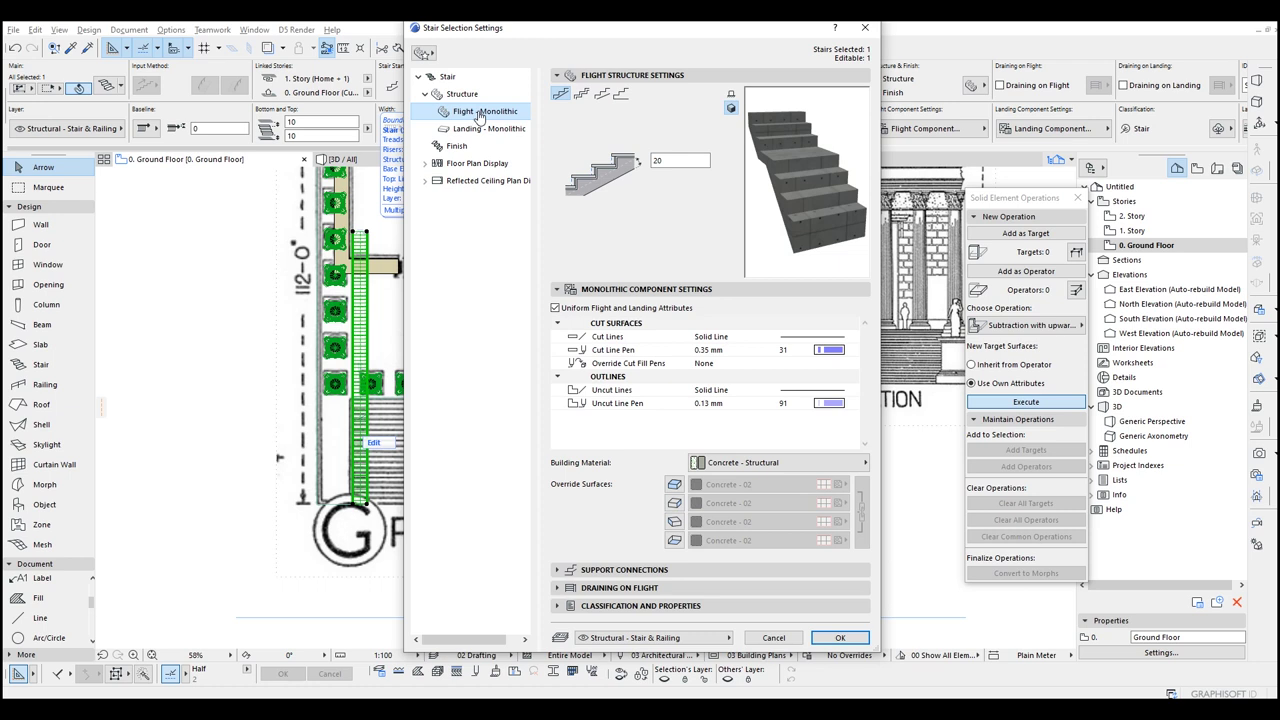
pyautogui.click(621, 94)
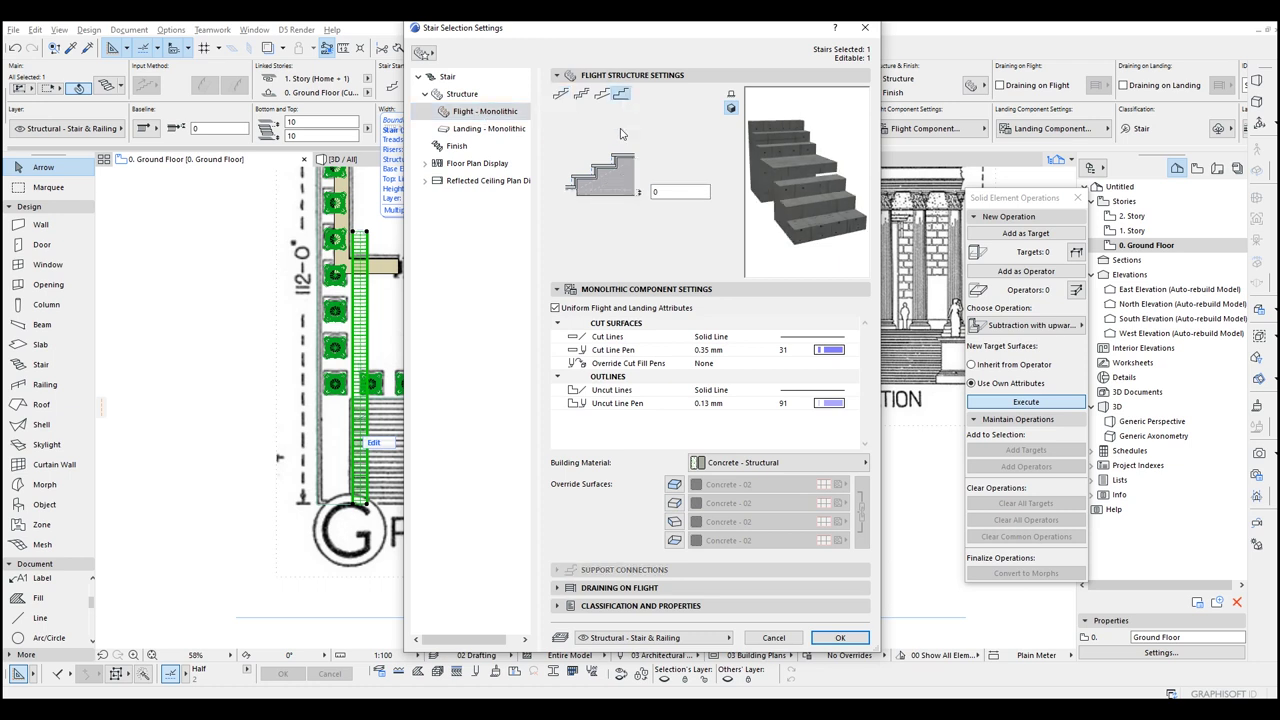
# Step: Override all four surfaces of the stair's monolithic flight with Stone - Marble Carrara White and apply the settings
pyautogui.click(738, 460)
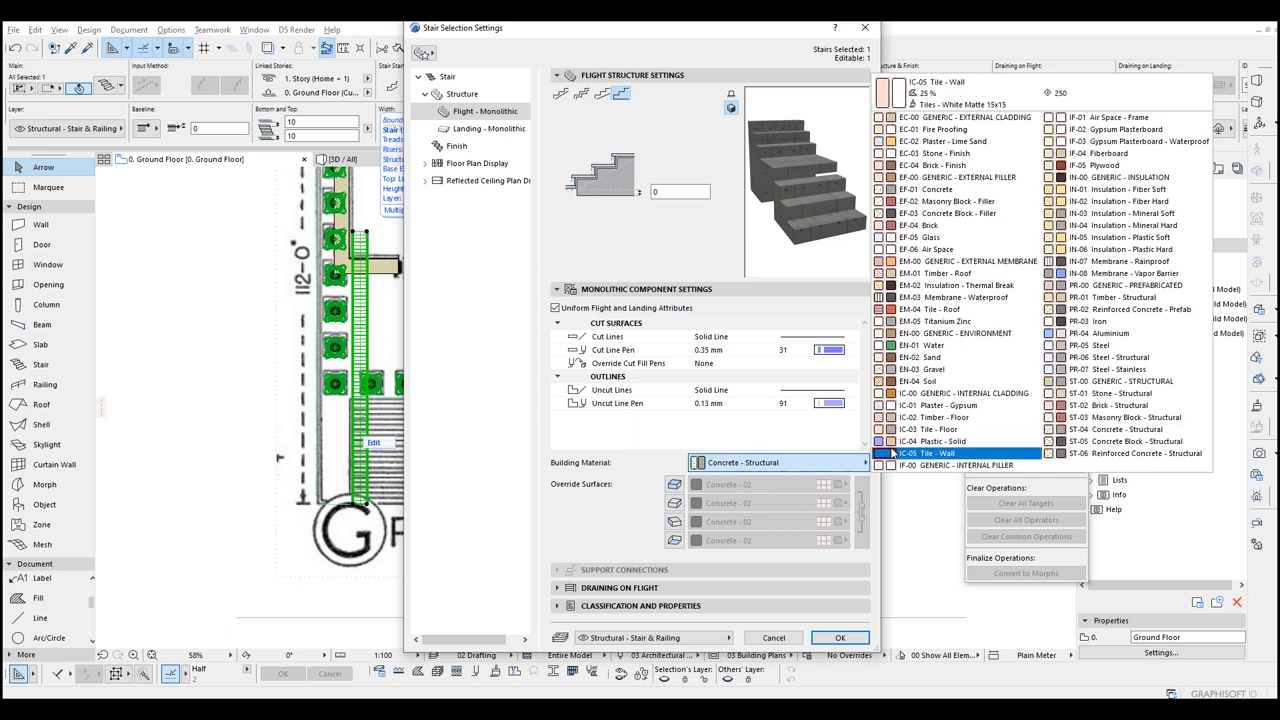
pyautogui.click(751, 438)
pyautogui.click(676, 487)
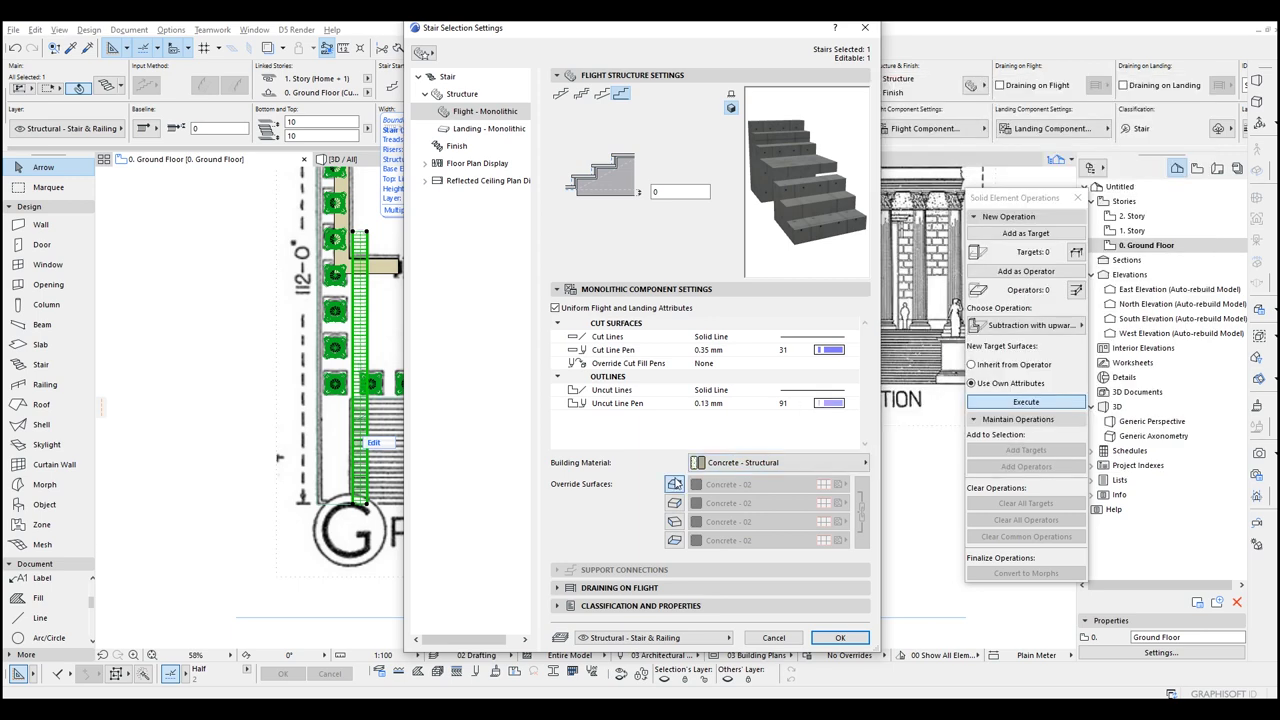
pyautogui.click(678, 508)
pyautogui.click(674, 503)
pyautogui.click(674, 521)
pyautogui.click(674, 540)
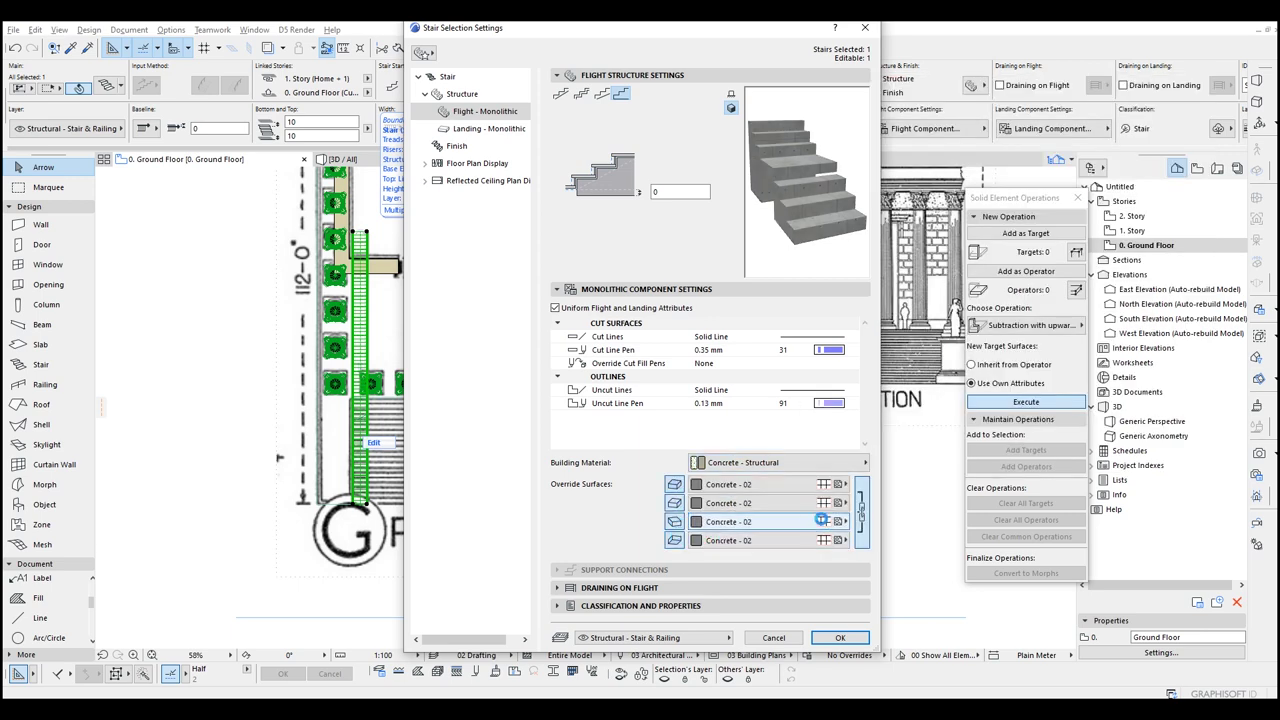
pyautogui.click(812, 521)
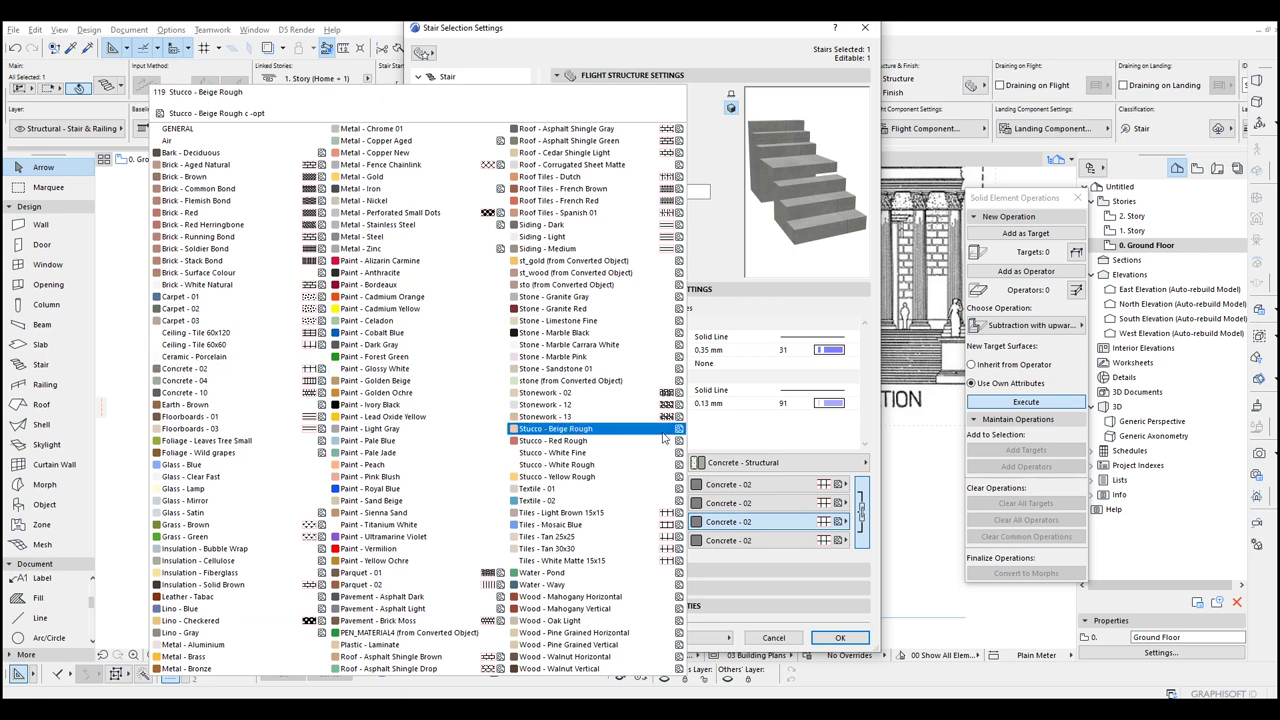
pyautogui.click(632, 345)
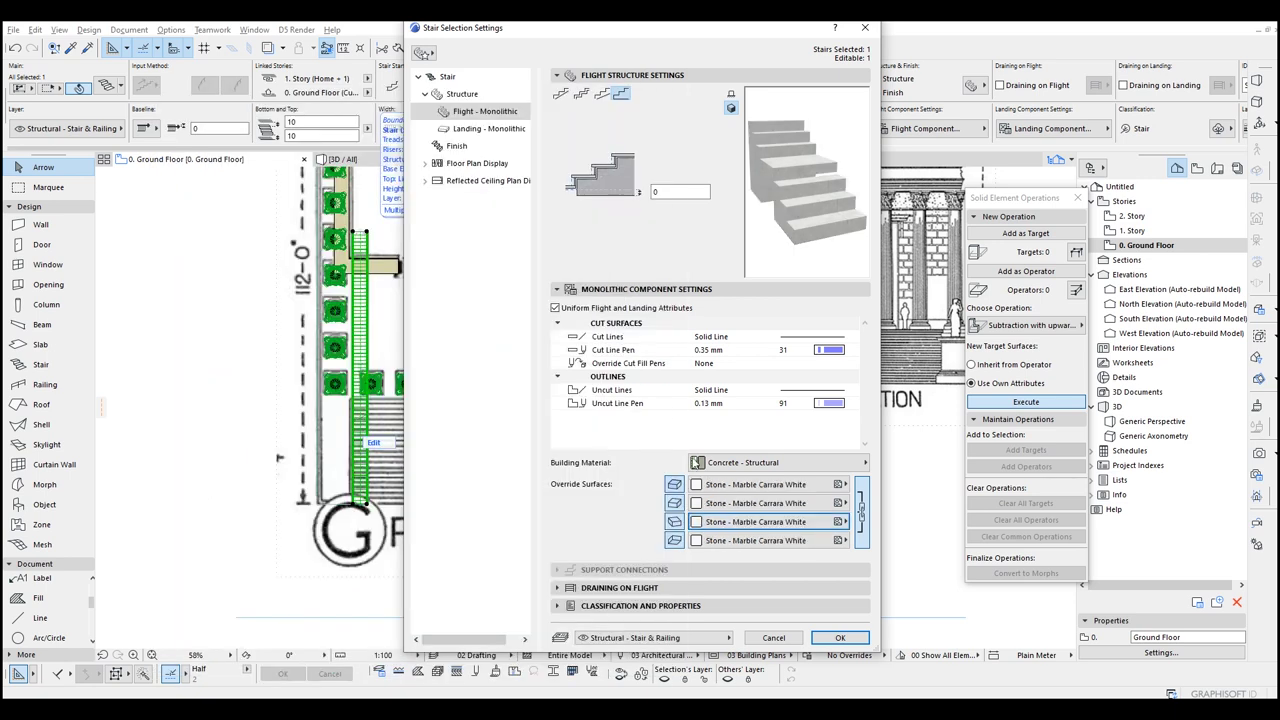
pyautogui.click(840, 638)
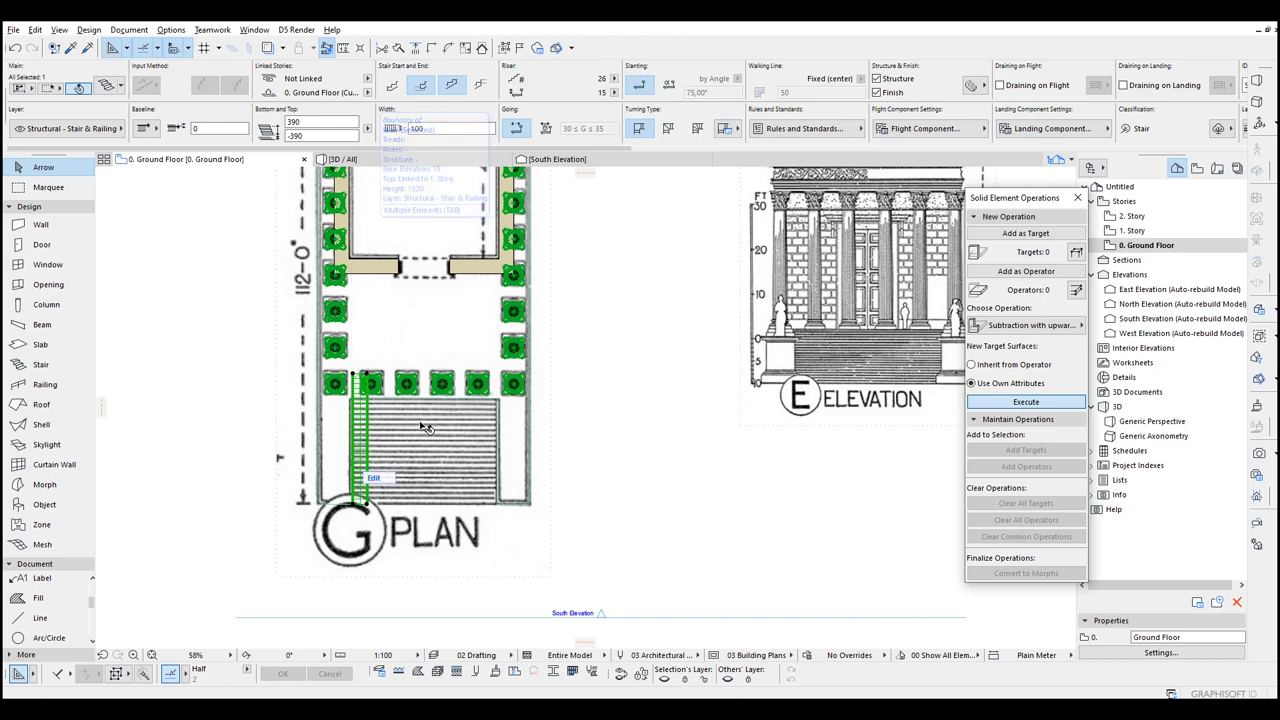
# Step: Widen the stair by offsetting its free side edge to the opposite end of the drawn steps in the plan
pyautogui.scroll(5, 332, 498)
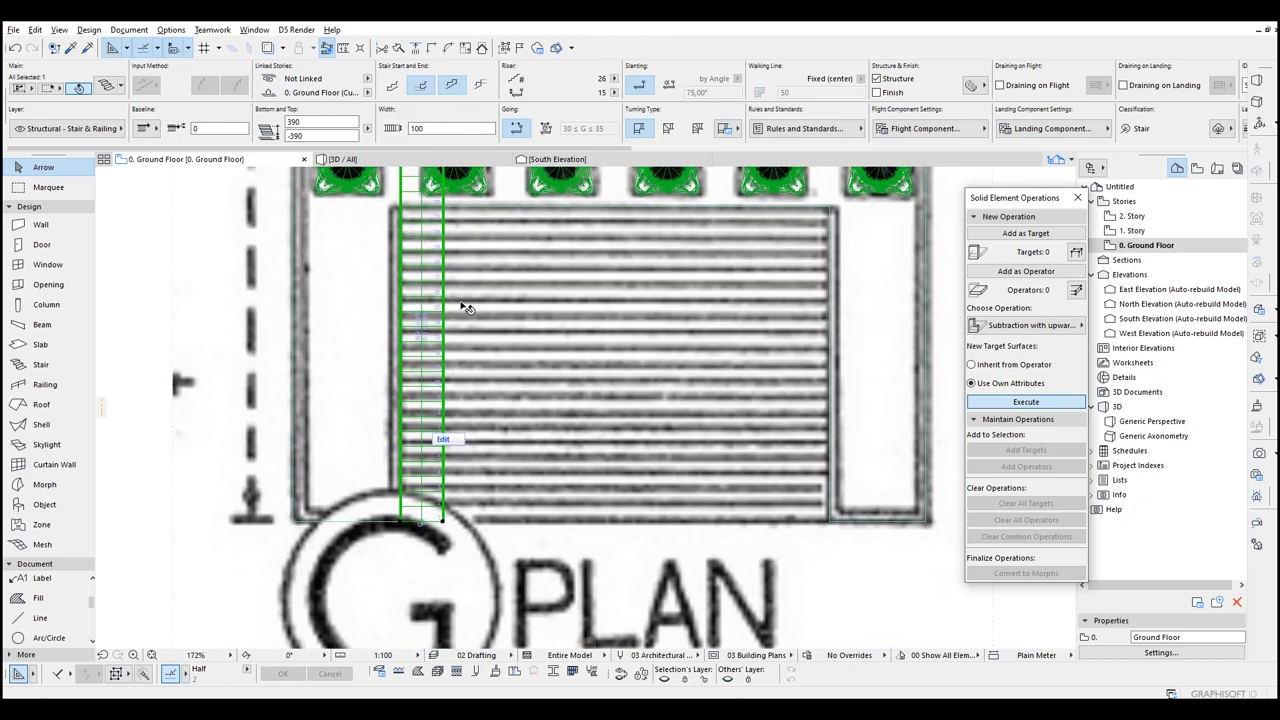
pyautogui.moveTo(463, 315); pyautogui.dragTo(451, 351, button='middle')
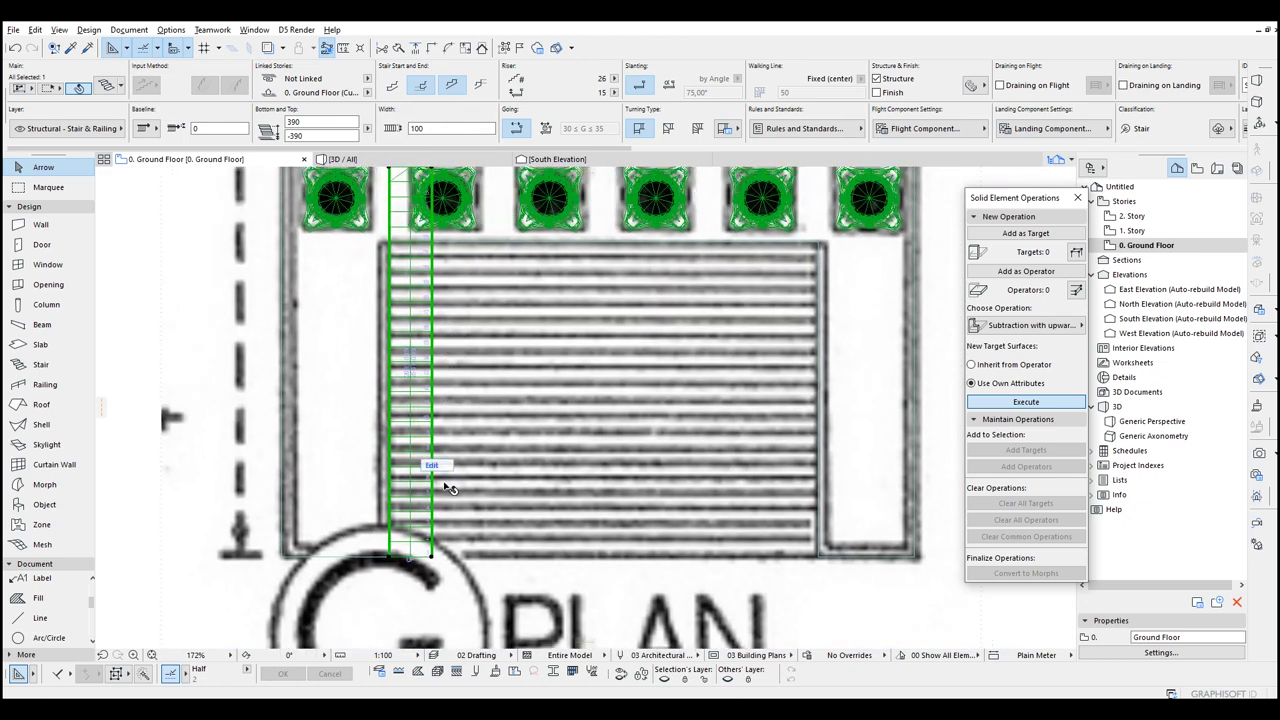
pyautogui.click(436, 540)
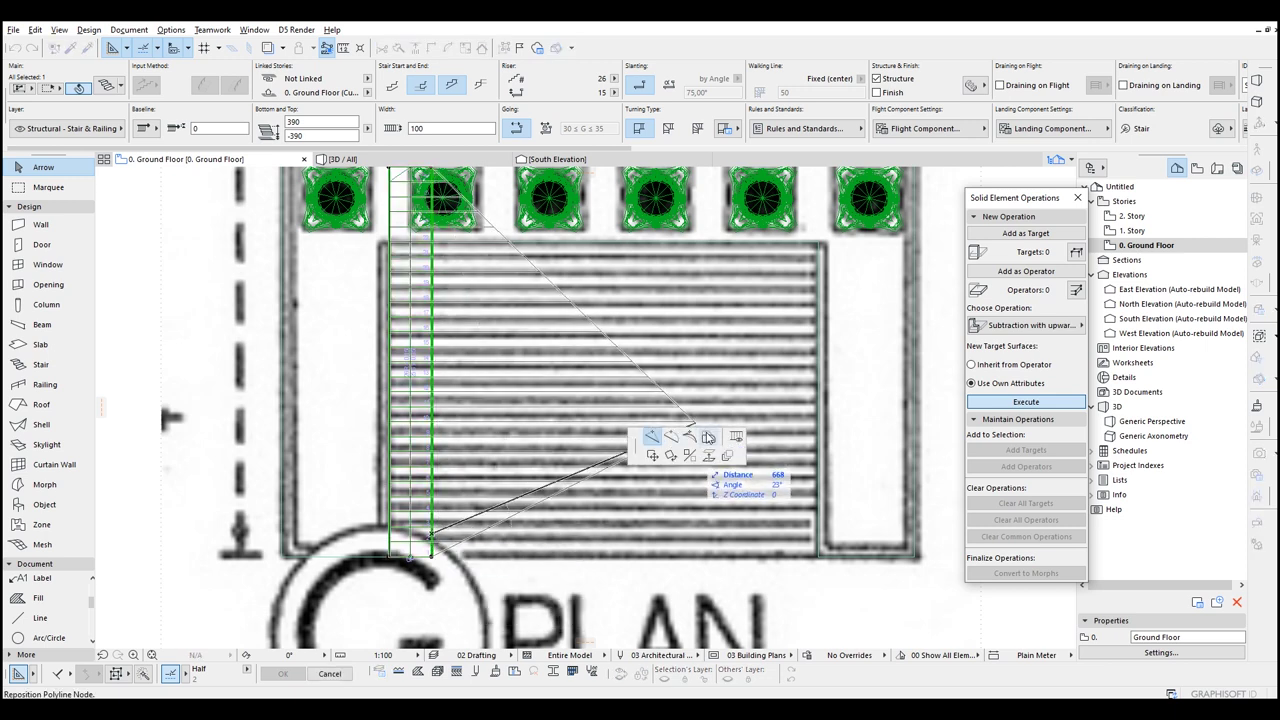
pyautogui.click(814, 540)
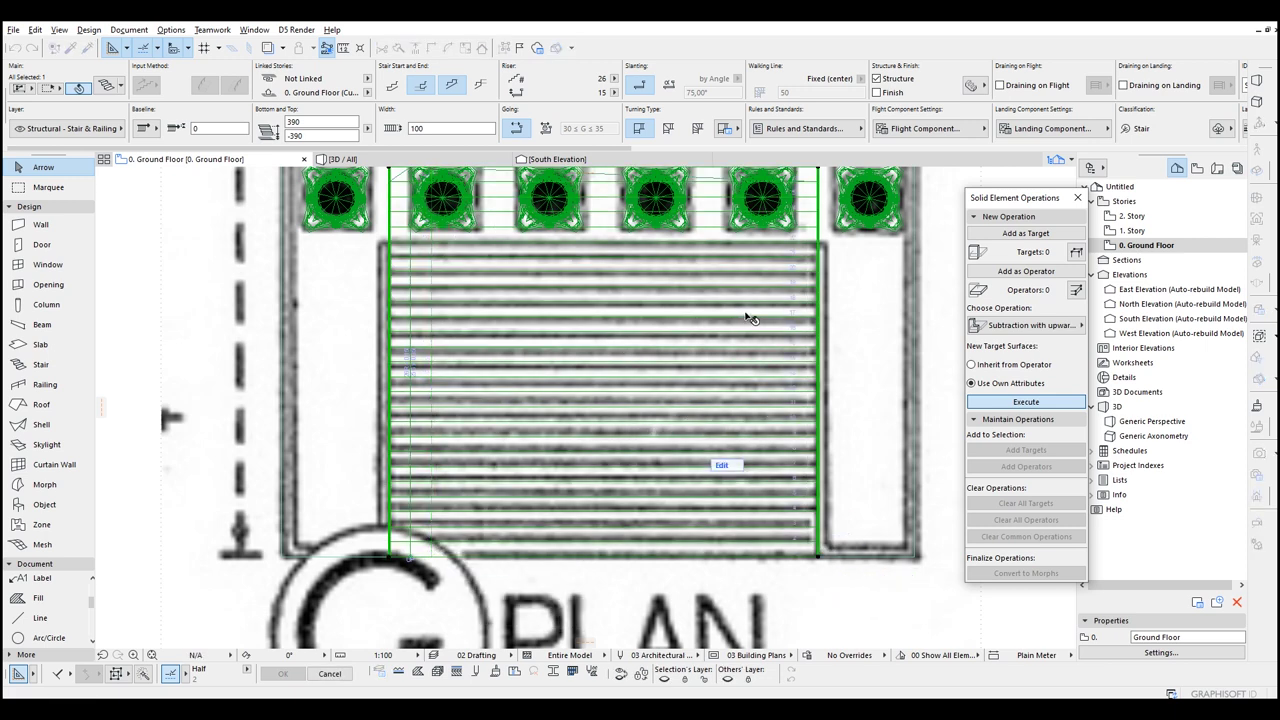
pyautogui.moveTo(710, 396); pyautogui.dragTo(713, 284, button='middle')
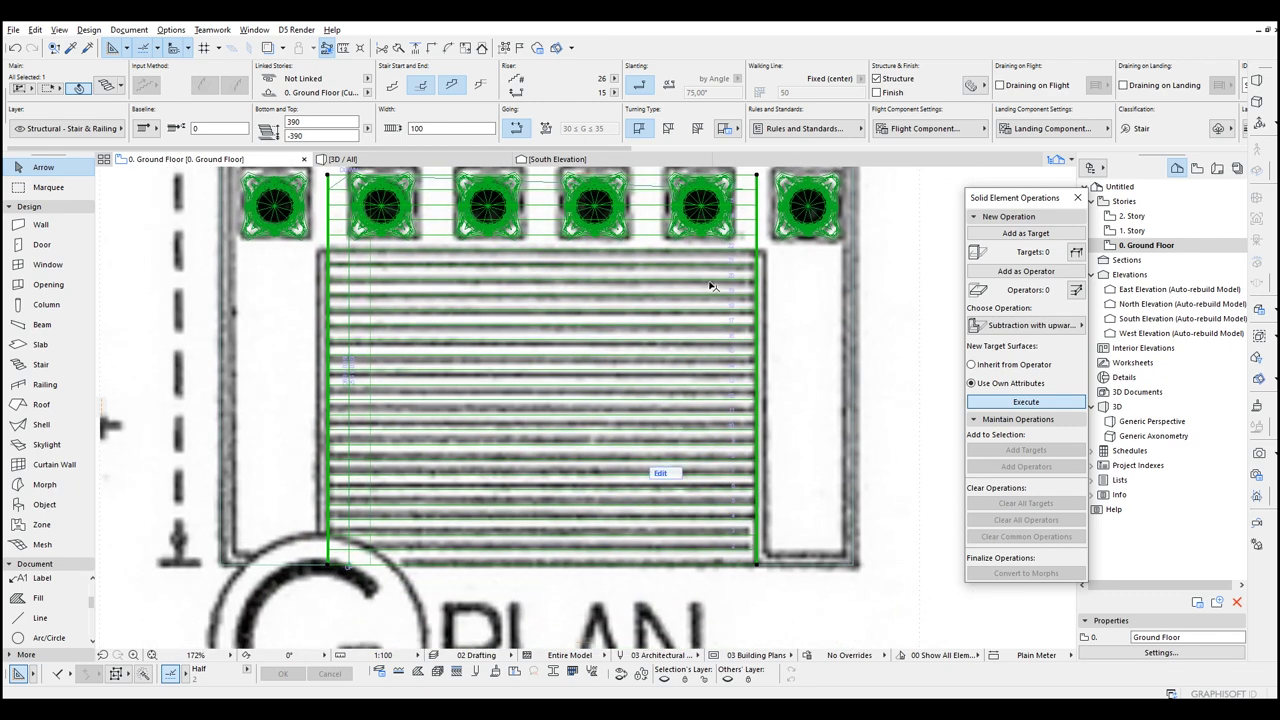
pyautogui.doubleClick(710, 287)
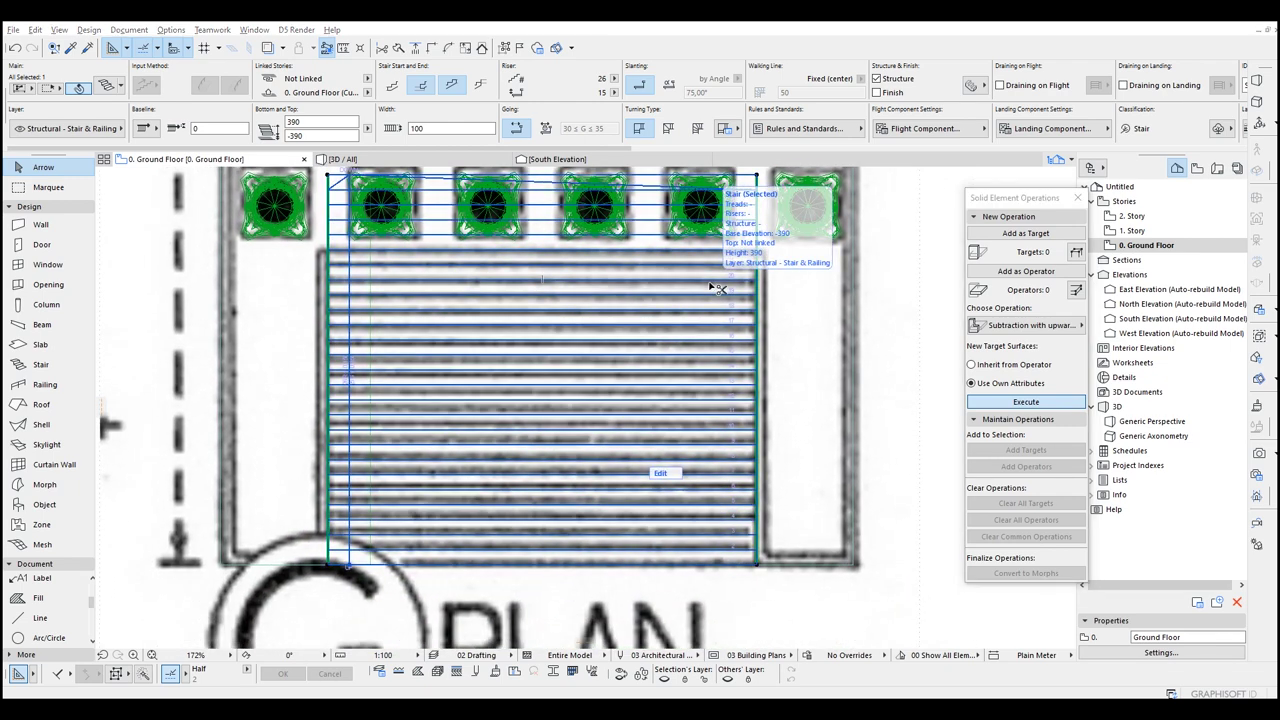
pyautogui.click(466, 96)
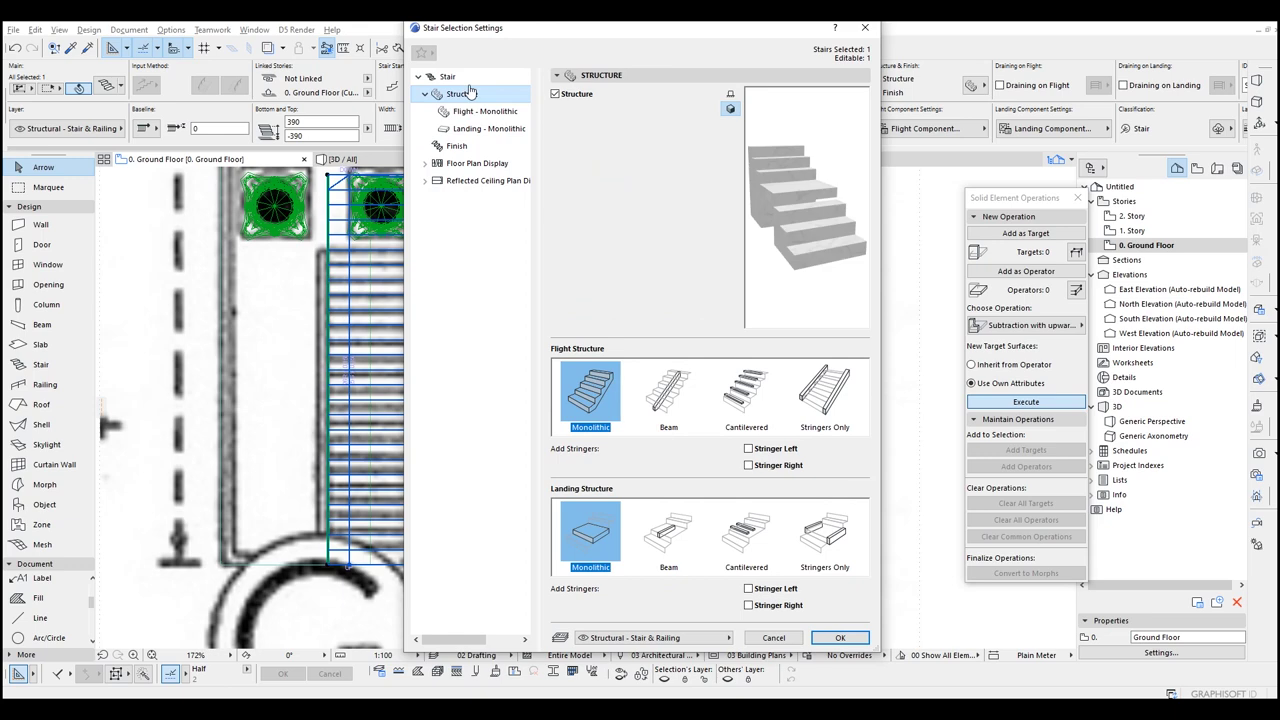
pyautogui.click(466, 79)
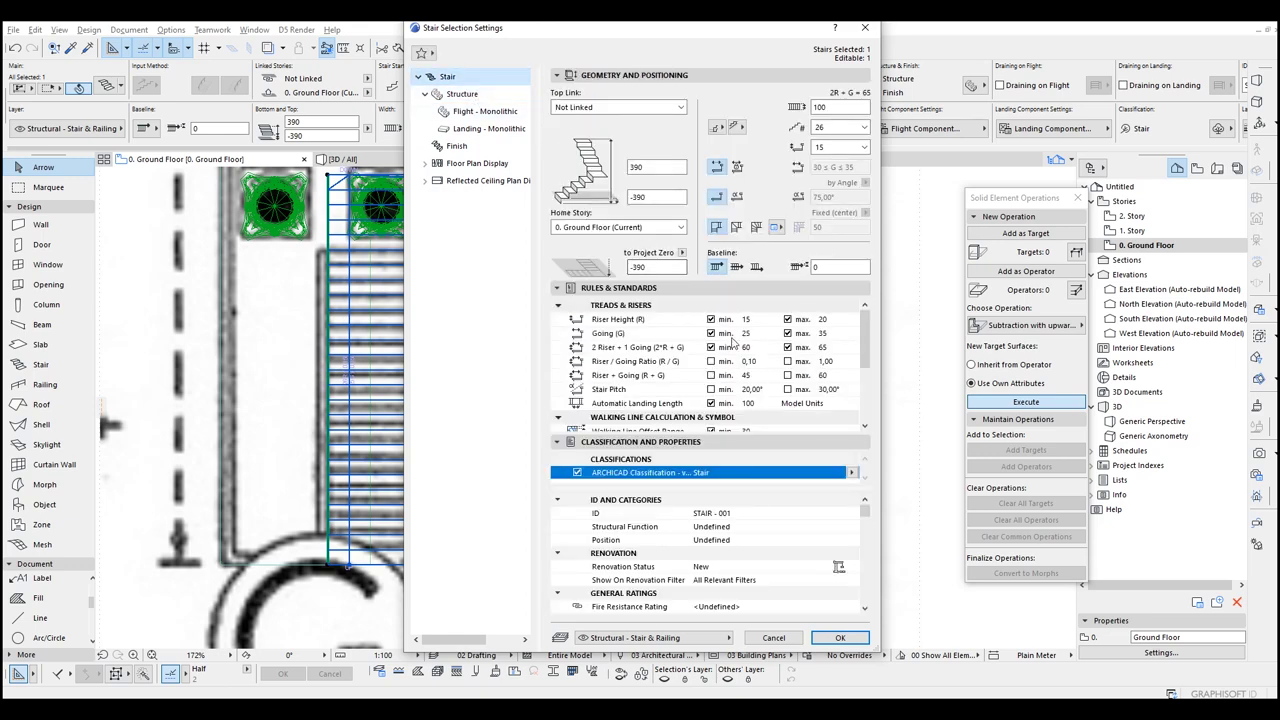
pyautogui.press('Escape')
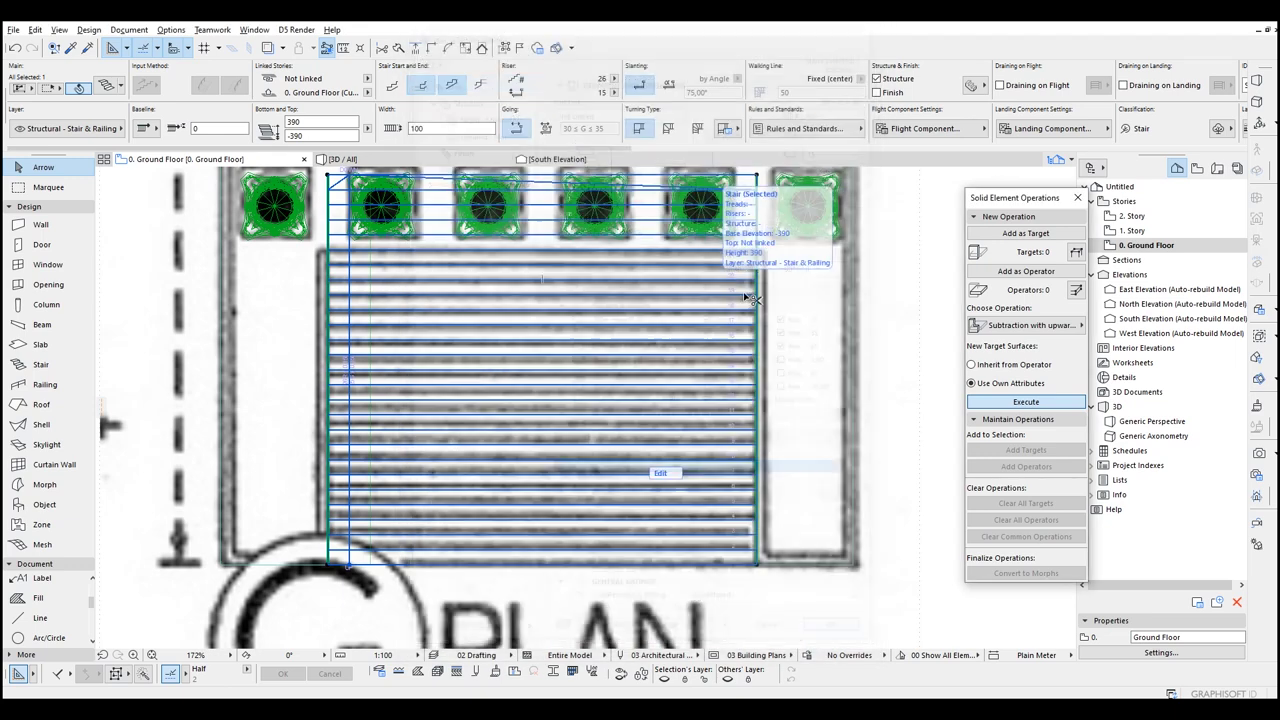
pyautogui.click(757, 177)
pyautogui.moveTo(758, 213); pyautogui.dragTo(726, 301, button='middle')
pyautogui.press('Escape')
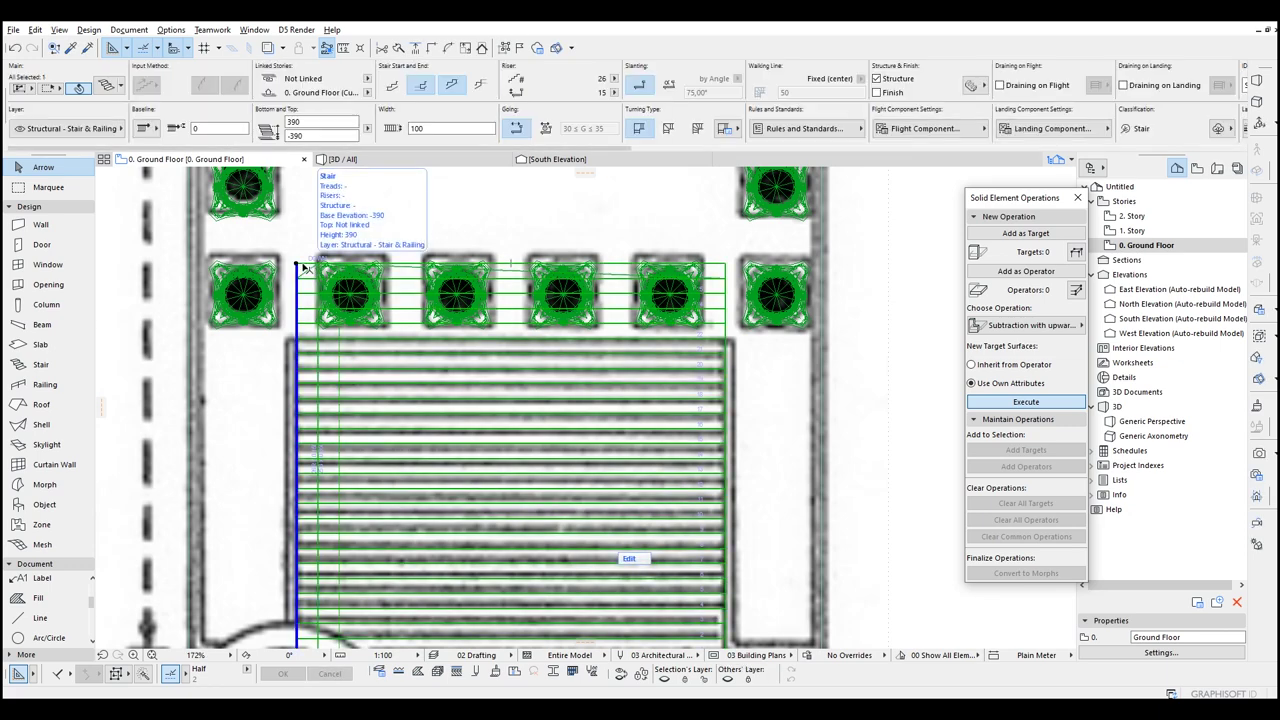
# Step: Shorten the stair by moving the upper end of its baseline down to the lower edge of the front column bases
pyautogui.click(298, 267)
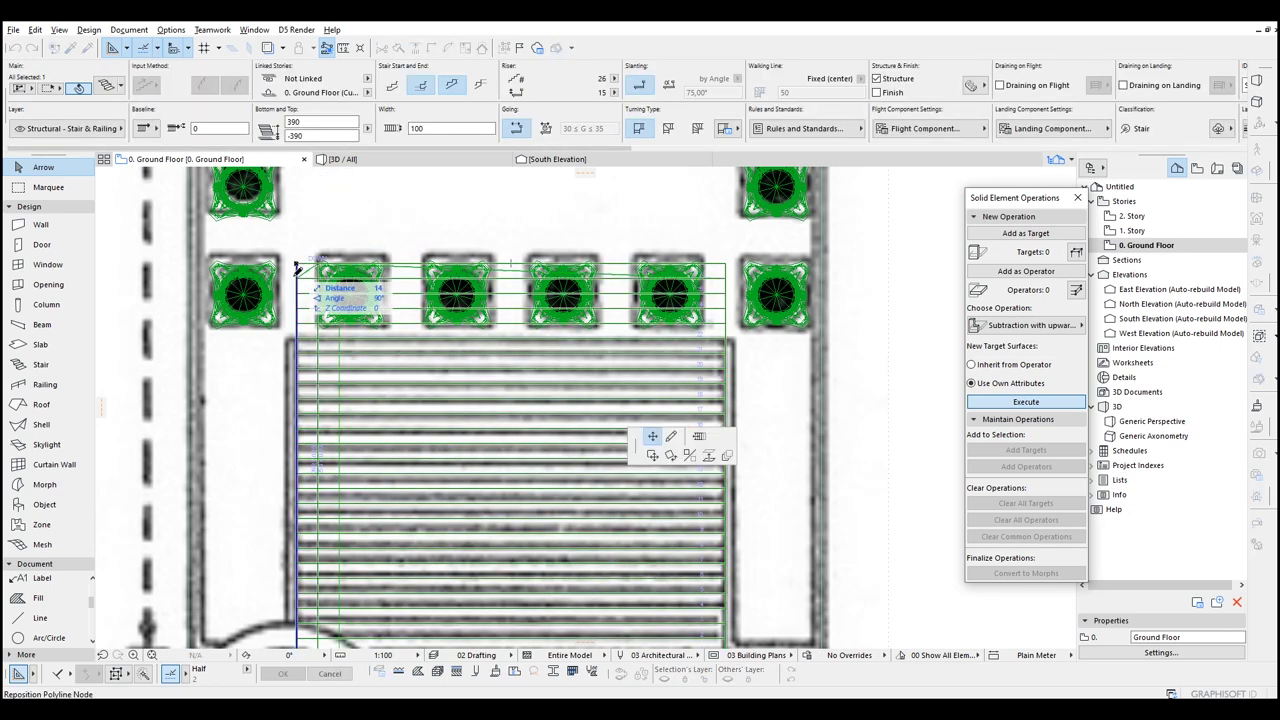
pyautogui.click(299, 328)
pyautogui.moveTo(356, 386); pyautogui.dragTo(388, 246, button='middle')
pyautogui.moveTo(476, 268); pyautogui.dragTo(474, 334, button='middle')
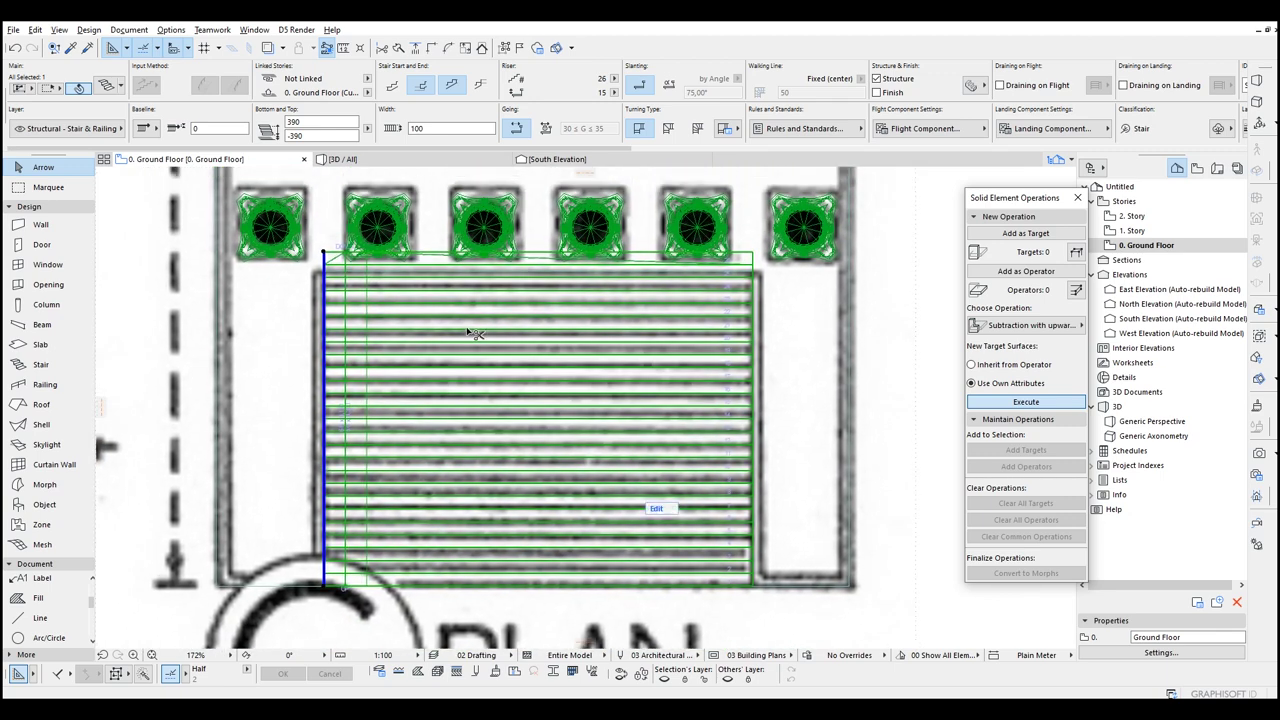
# Step: Set the stair to start with a riser and switch its upper end to the alternative tread/riser ending
pyautogui.doubleClick(460, 343)
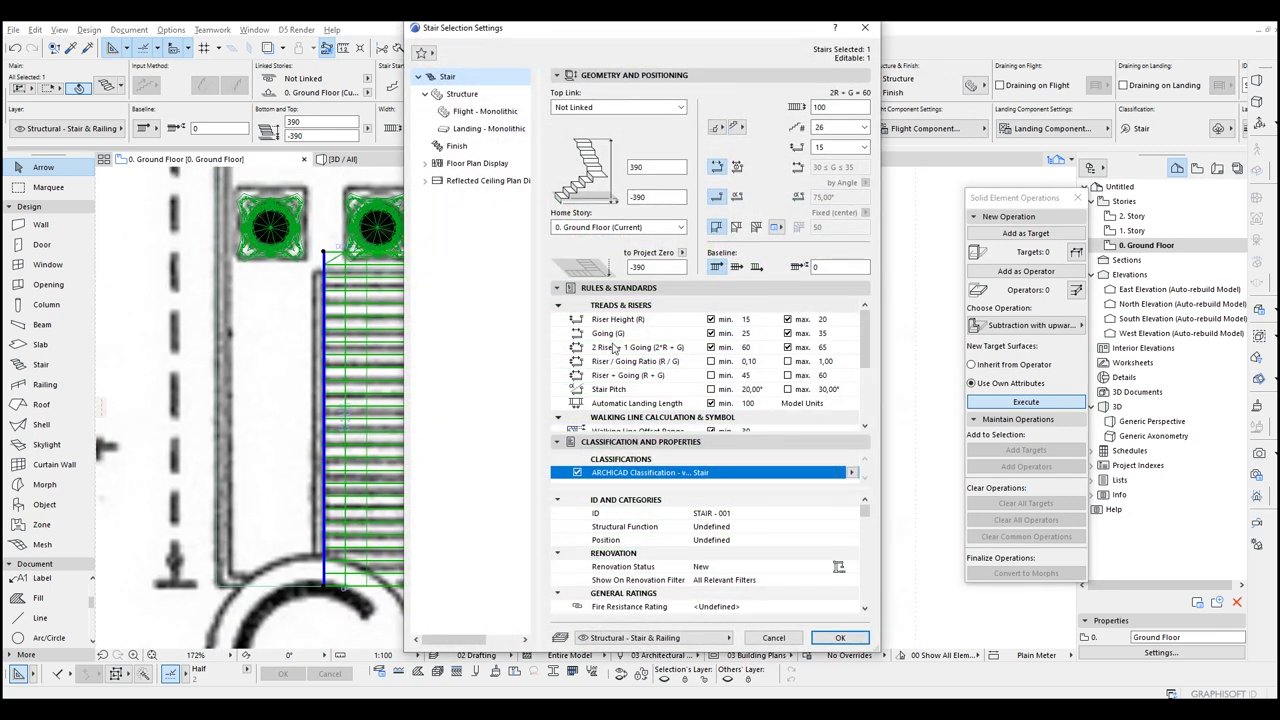
pyautogui.click(718, 129)
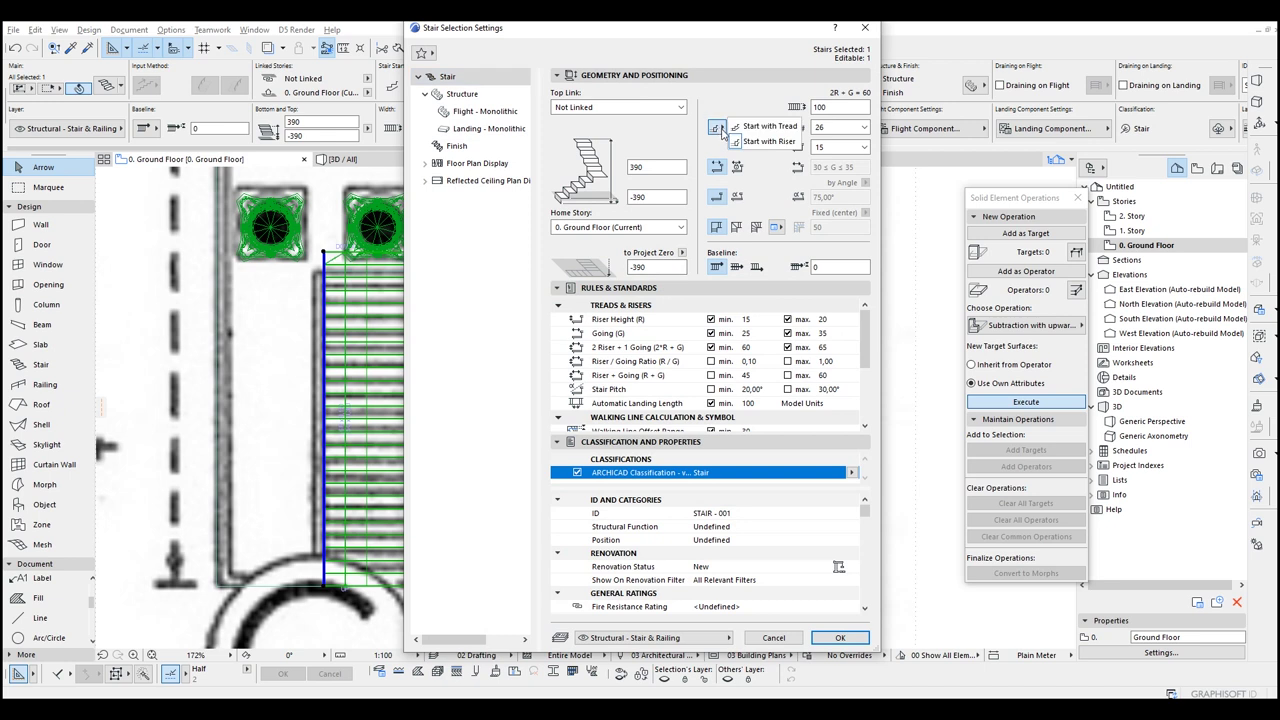
pyautogui.click(765, 142)
pyautogui.click(738, 128)
pyautogui.click(790, 141)
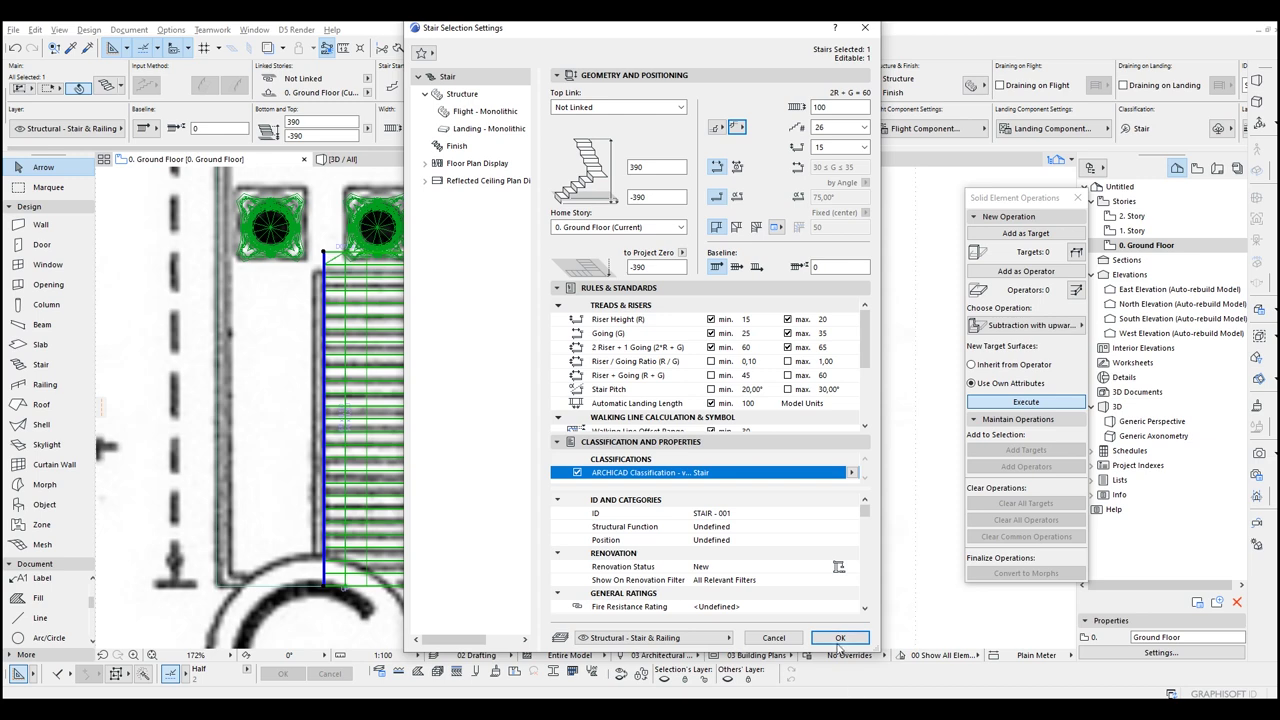
pyautogui.click(839, 638)
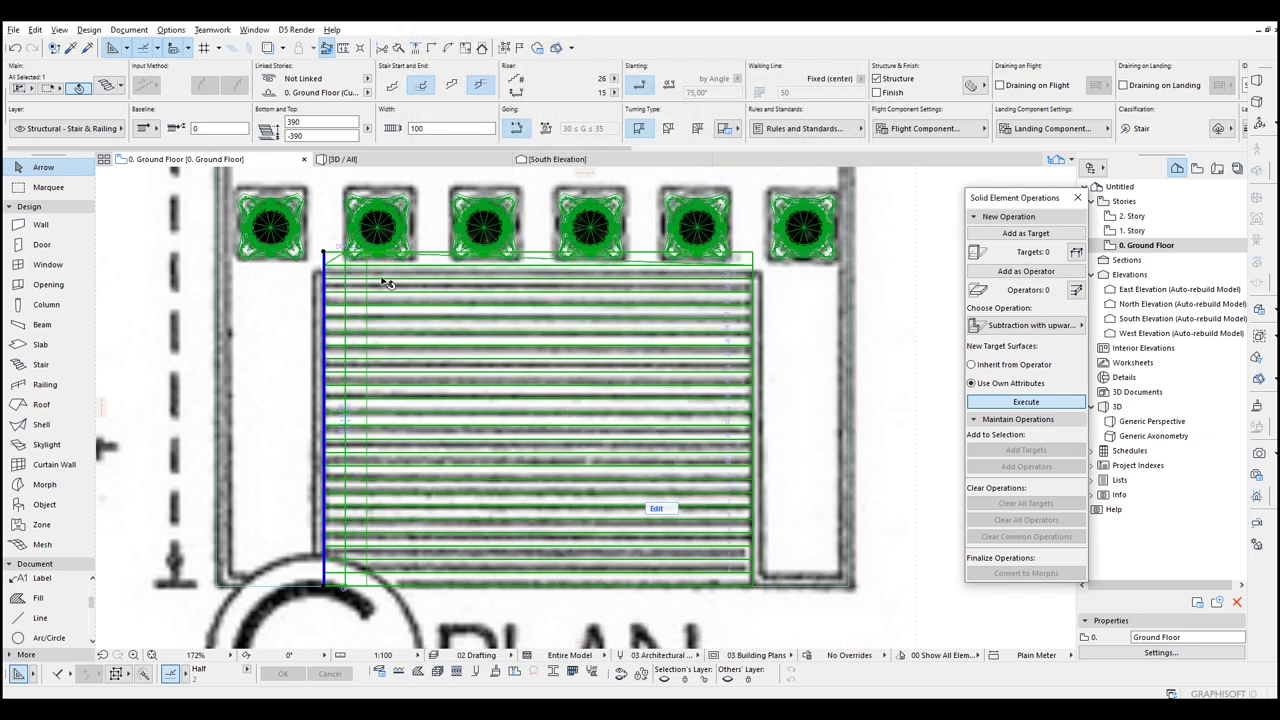
# Step: Reposition the stair baseline's upper node downward toward the first drawn step
pyautogui.scroll(5, 386, 283)
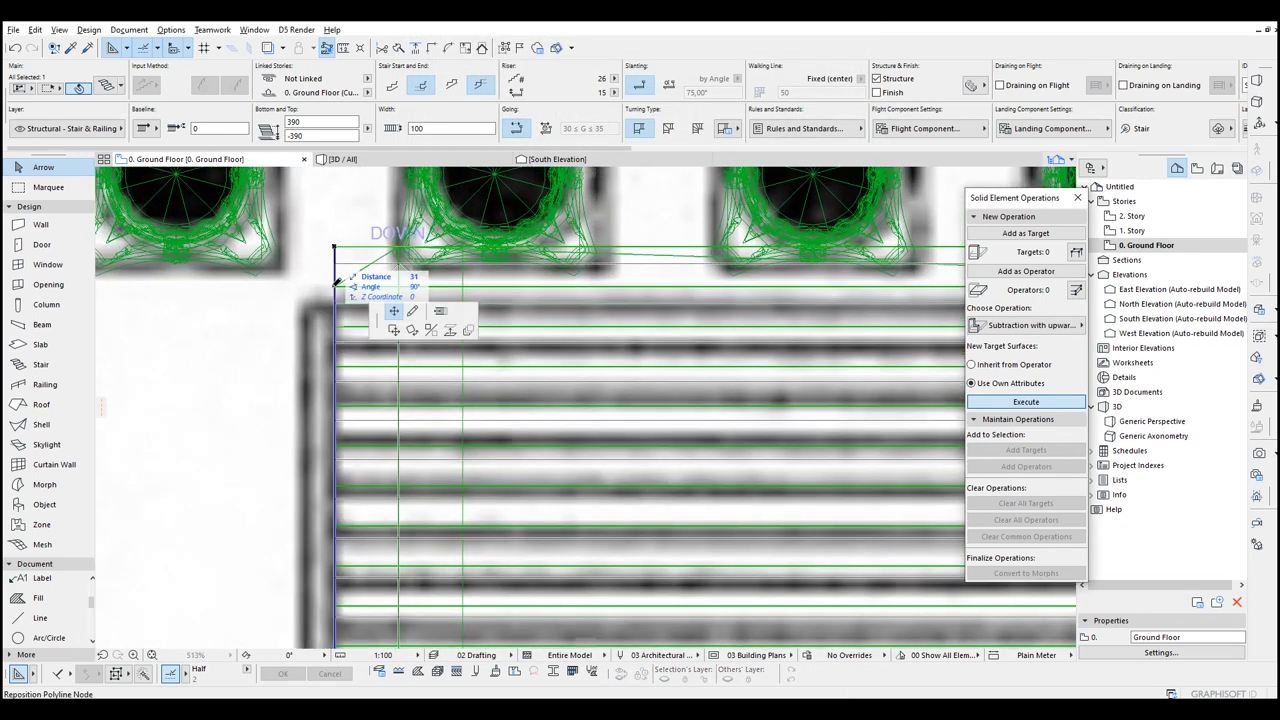
# Step: Move the stair's upper baseline node about 31 cm down the plan and set the stair's minimum going to 23
pyautogui.click(334, 248)
pyautogui.click(334, 288)
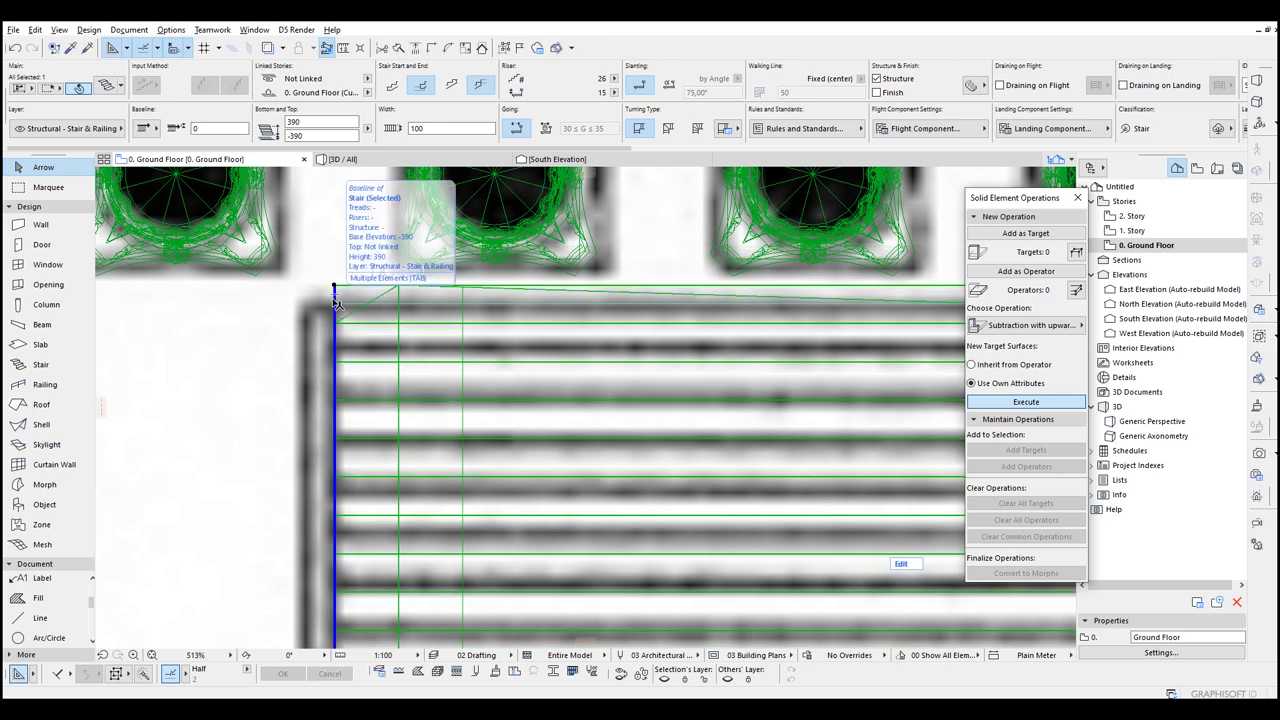
pyautogui.hotkey('ctrl', 't')
pyautogui.click(746, 333)
pyautogui.click(745, 333)
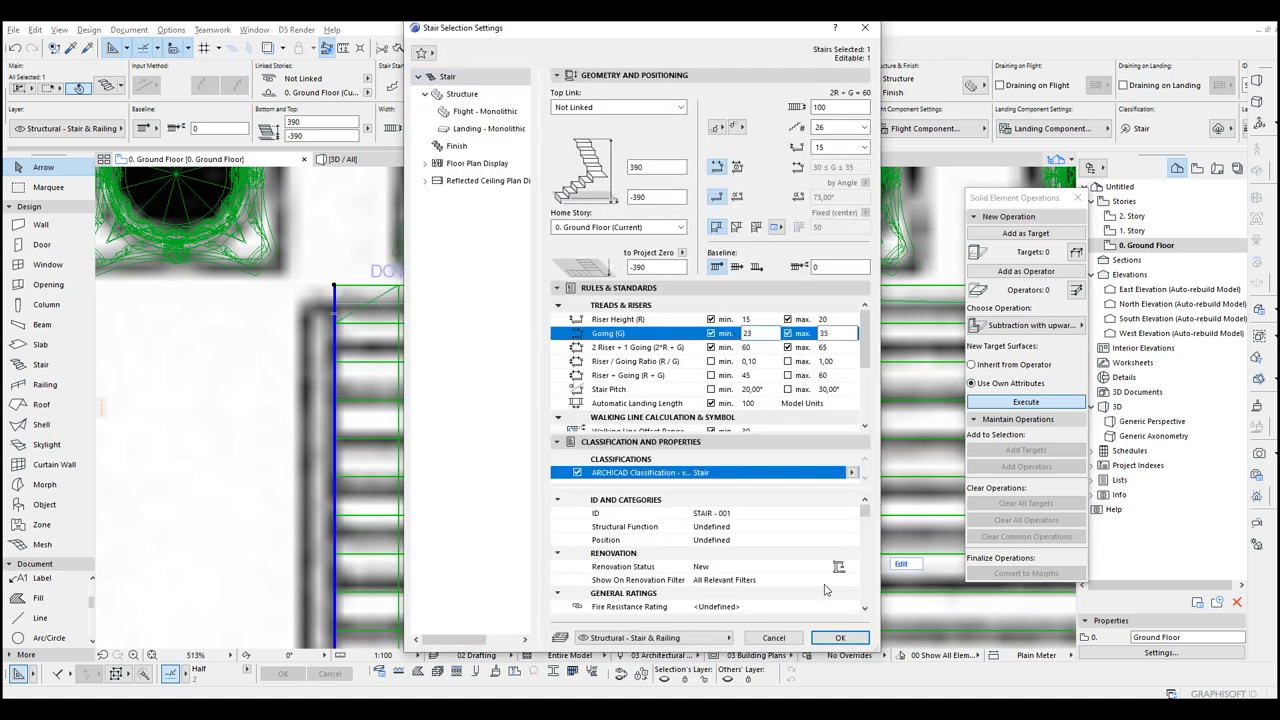
pyautogui.click(840, 638)
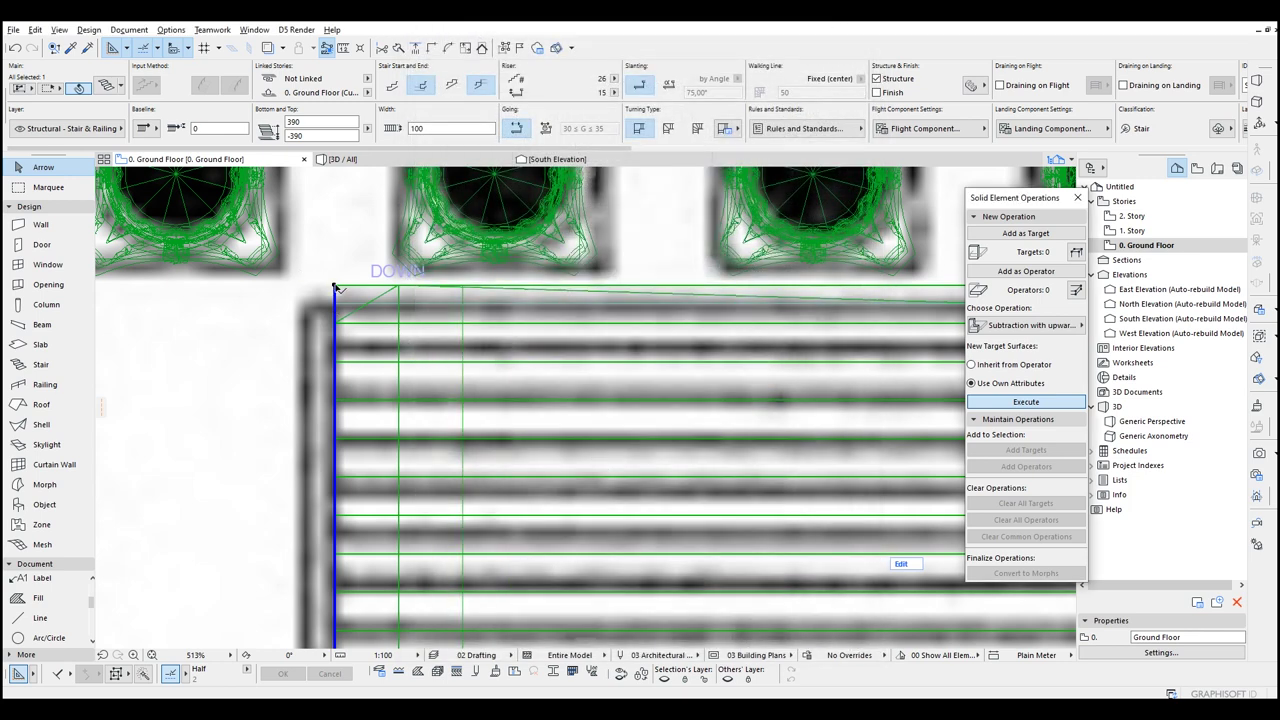
# Step: Try to move the stair's upper baseline node further down to the first step line of the underlying plan
pyautogui.click(335, 287)
pyautogui.click(335, 304)
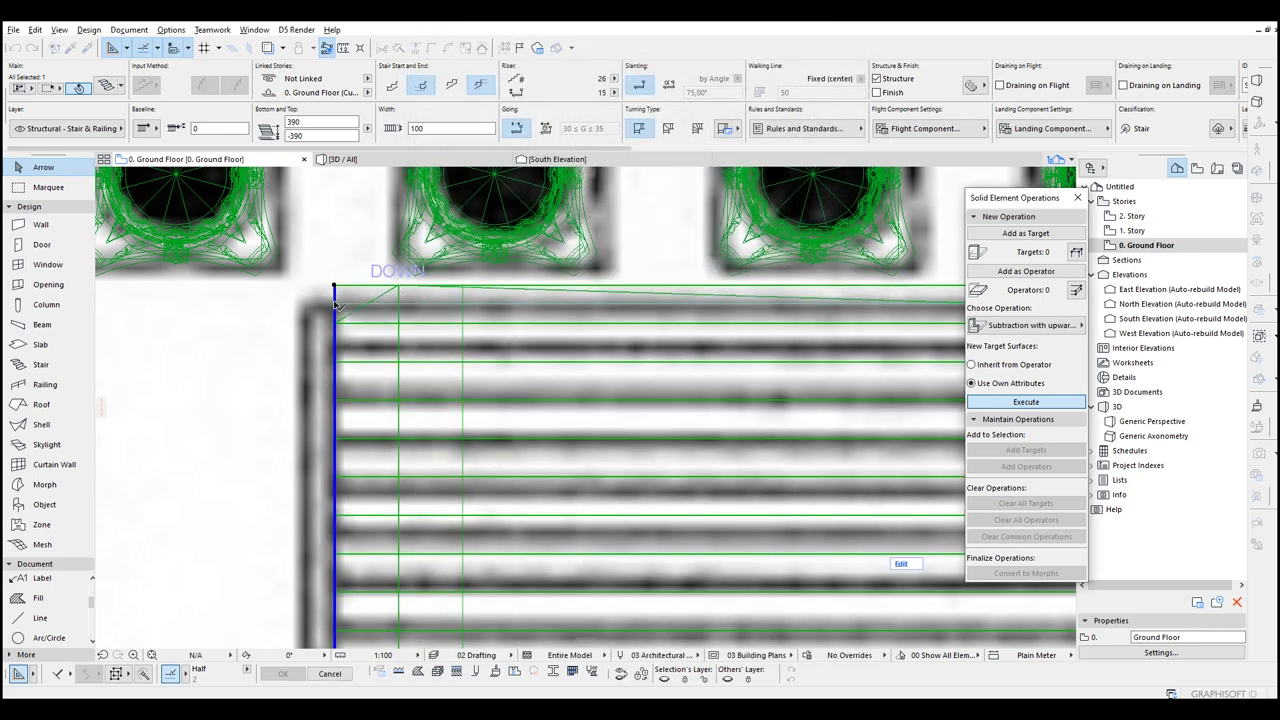
pyautogui.click(336, 286)
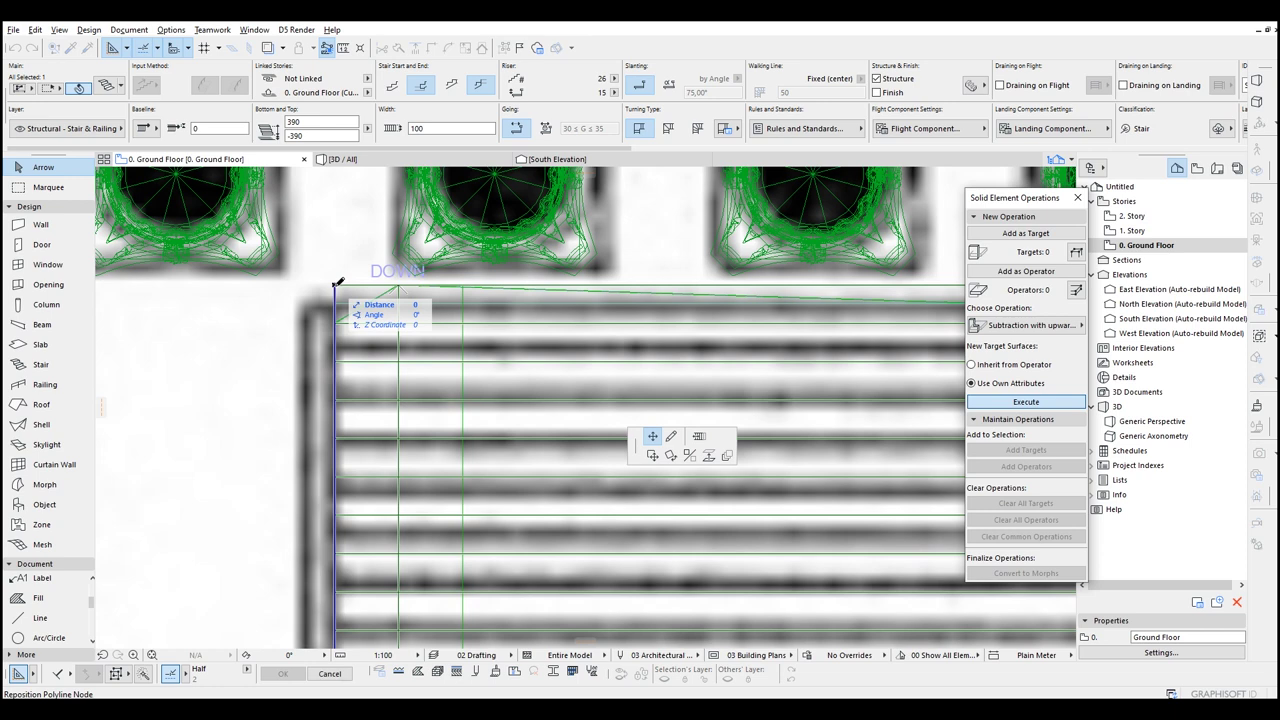
pyautogui.click(335, 287)
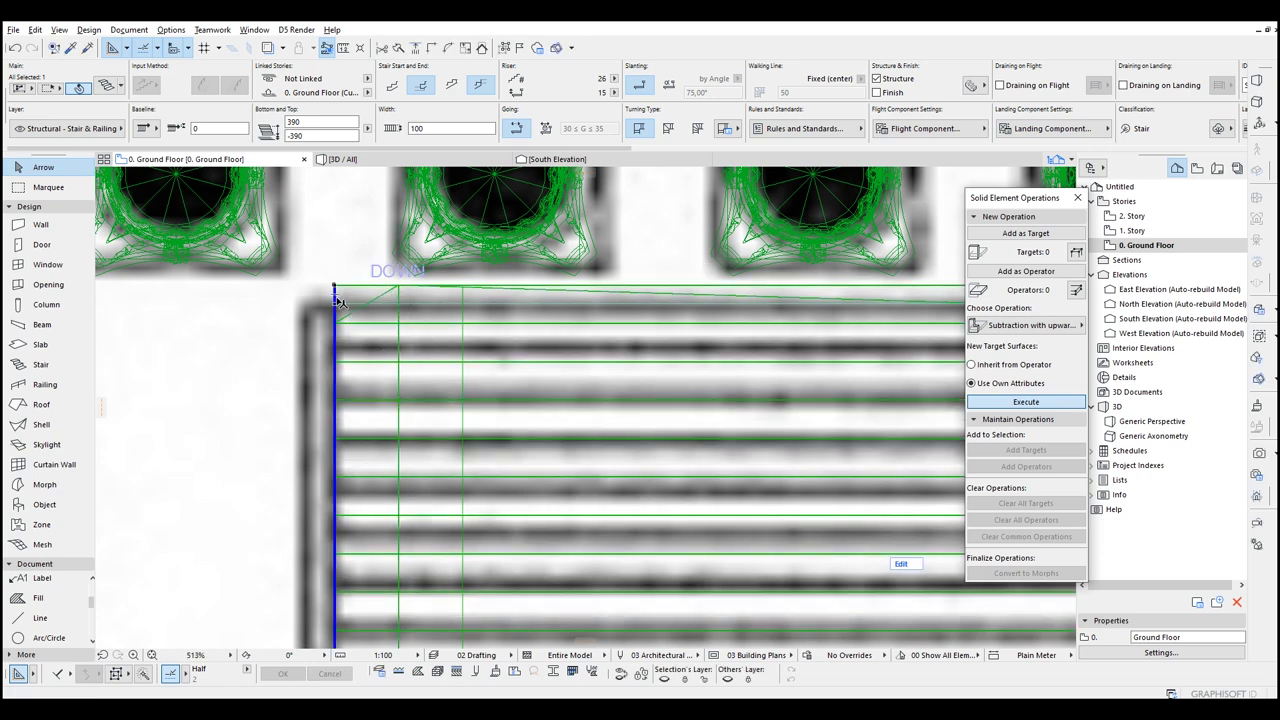
# Step: Turn off the minimum and maximum limits of the stair's 2 Riser + 1 Going rule
pyautogui.doubleClick(340, 298)
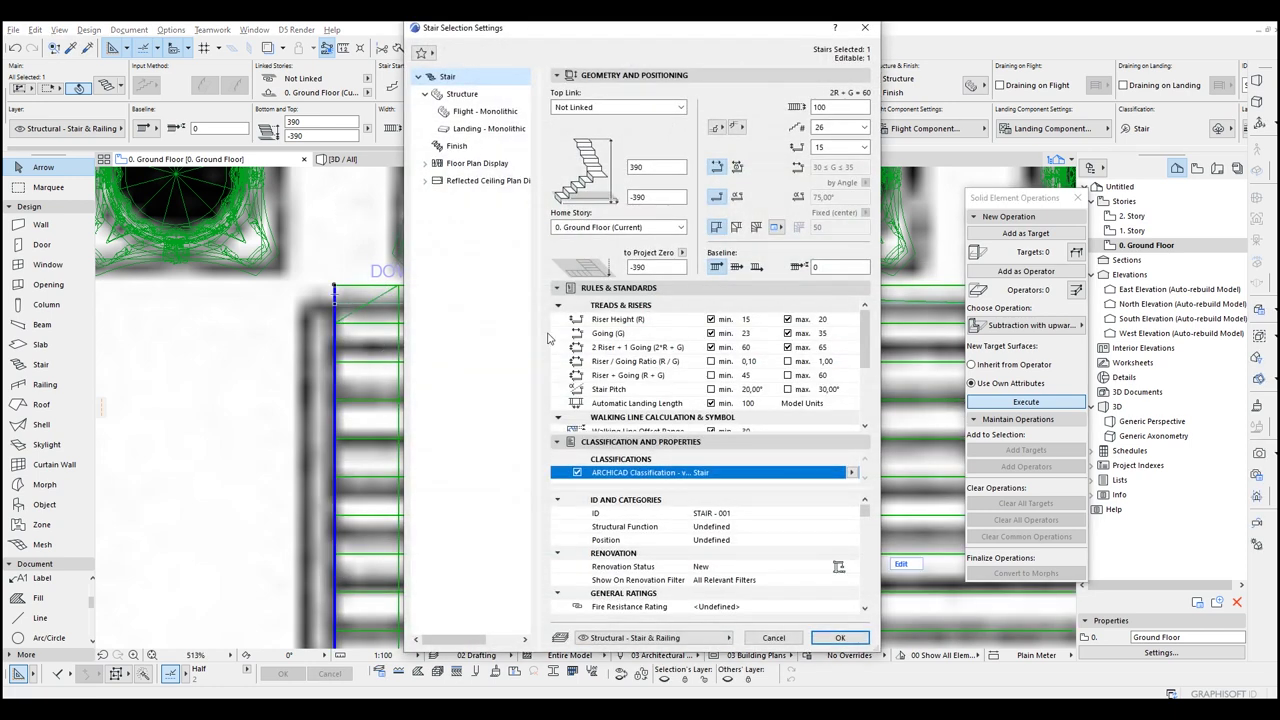
pyautogui.click(711, 353)
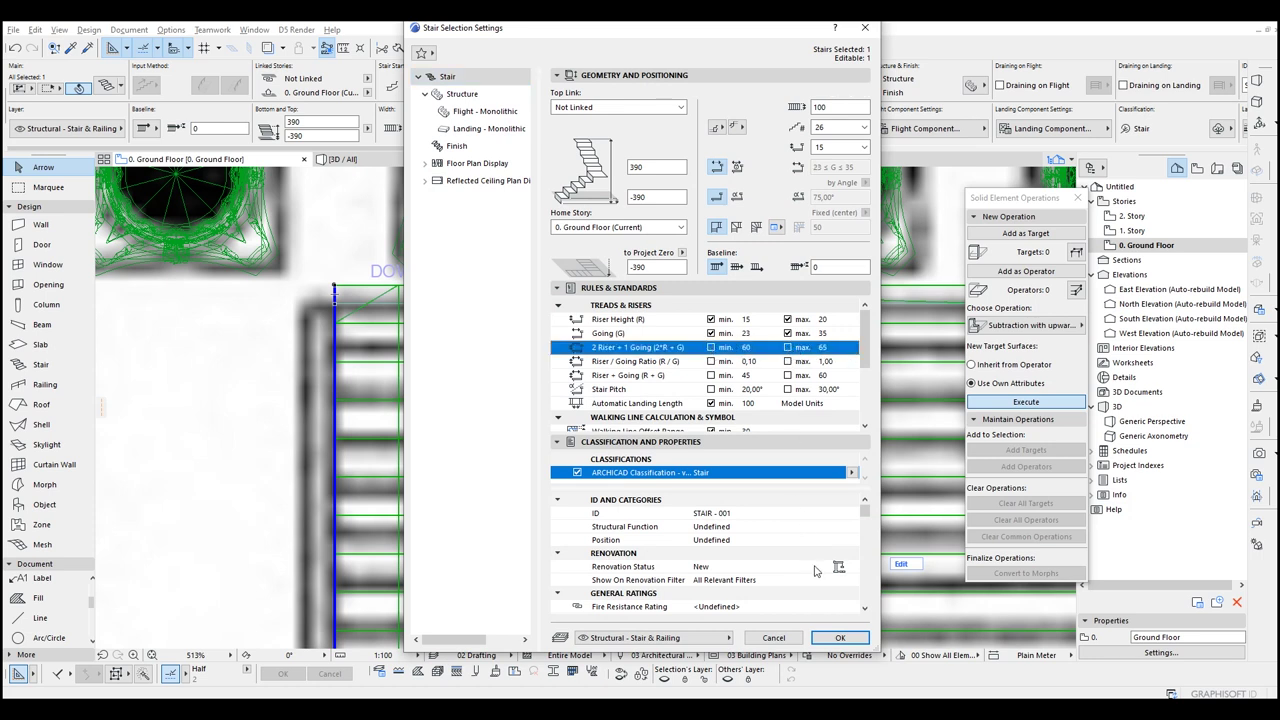
pyautogui.click(840, 638)
# Step: Move the stair's upper baseline node down to the first step line and check the treads against the underlying plan
pyautogui.click(336, 287)
pyautogui.click(336, 304)
pyautogui.scroll(-4, 347, 300)
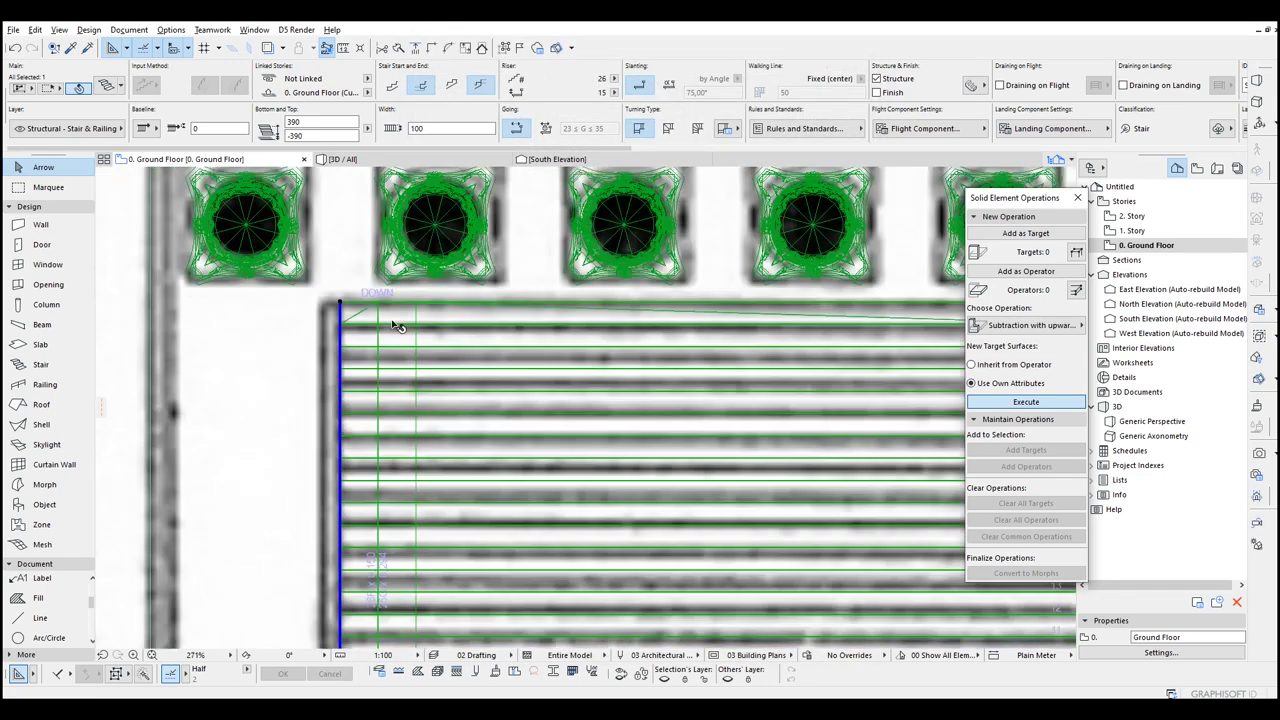
pyautogui.scroll(-2, 397, 326)
pyautogui.scroll(4, 650, 320)
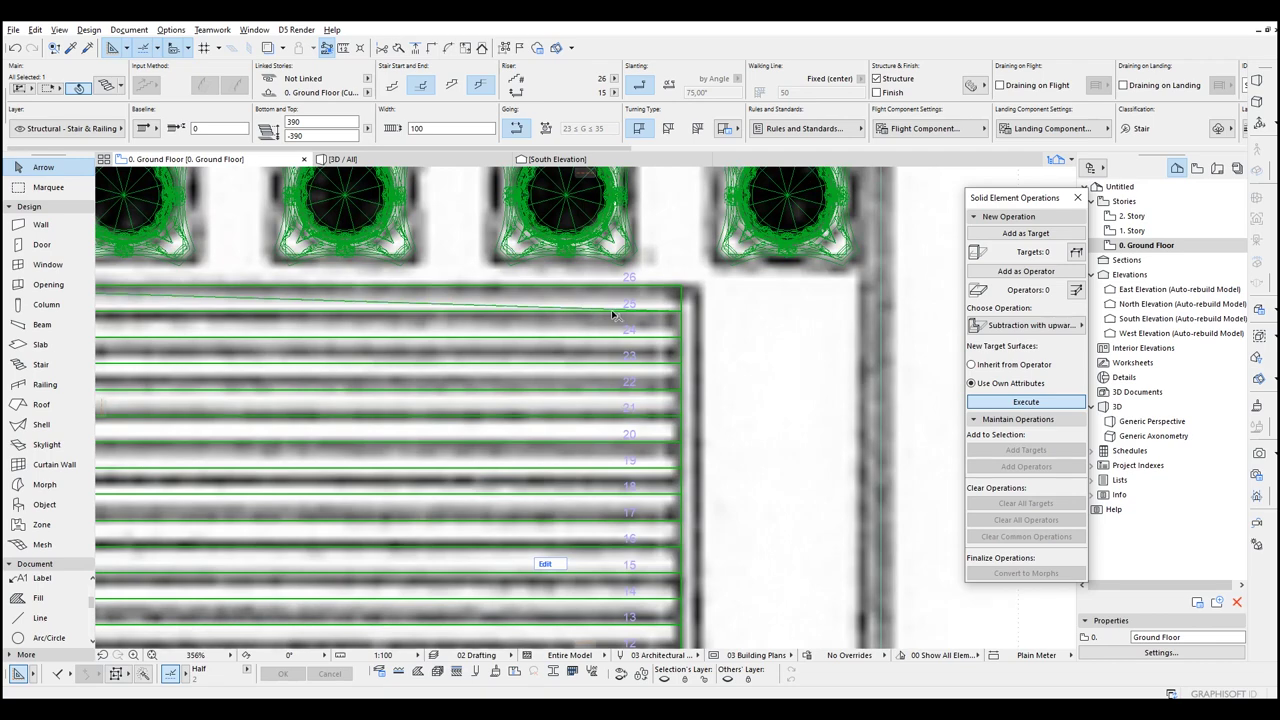
pyautogui.scroll(-4, 590, 318)
# Step: Set the stair's bottom elevation to 0 in the 3D view
pyautogui.press('F3')
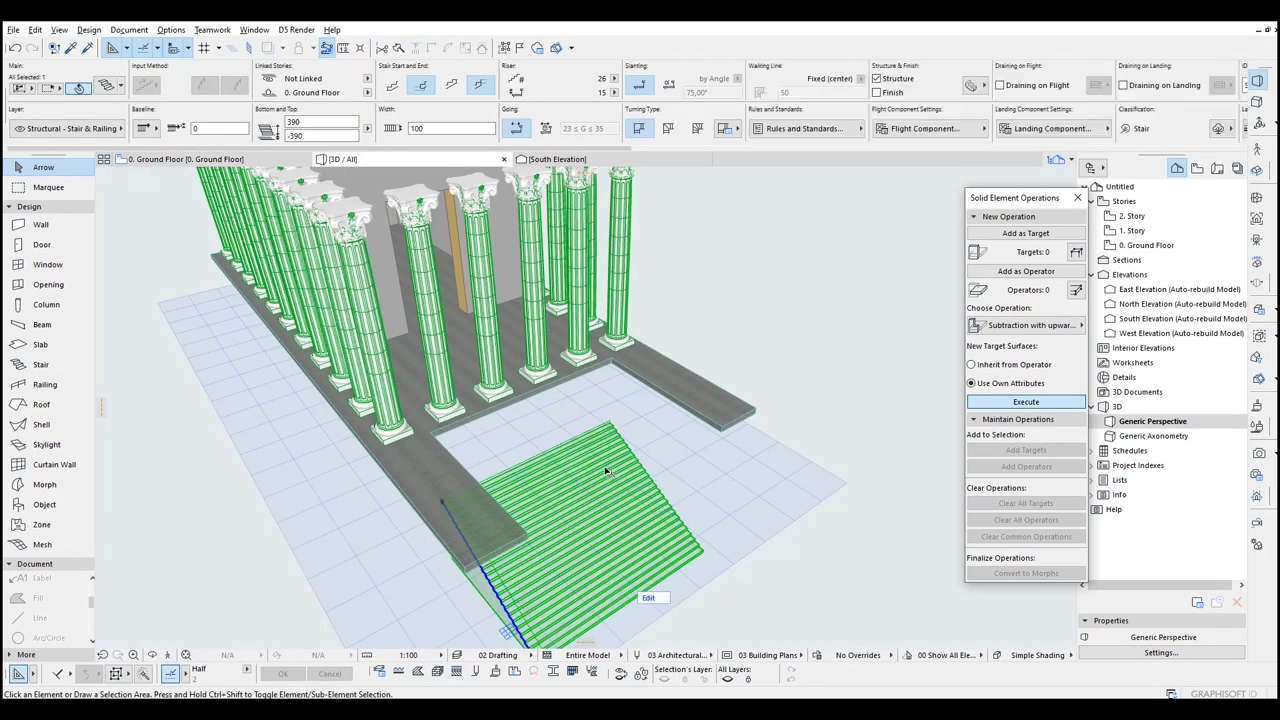
pyautogui.keyDown('shift'); pyautogui.moveTo(587, 449); pyautogui.dragTo(572, 262, button='middle'); pyautogui.keyUp('shift')
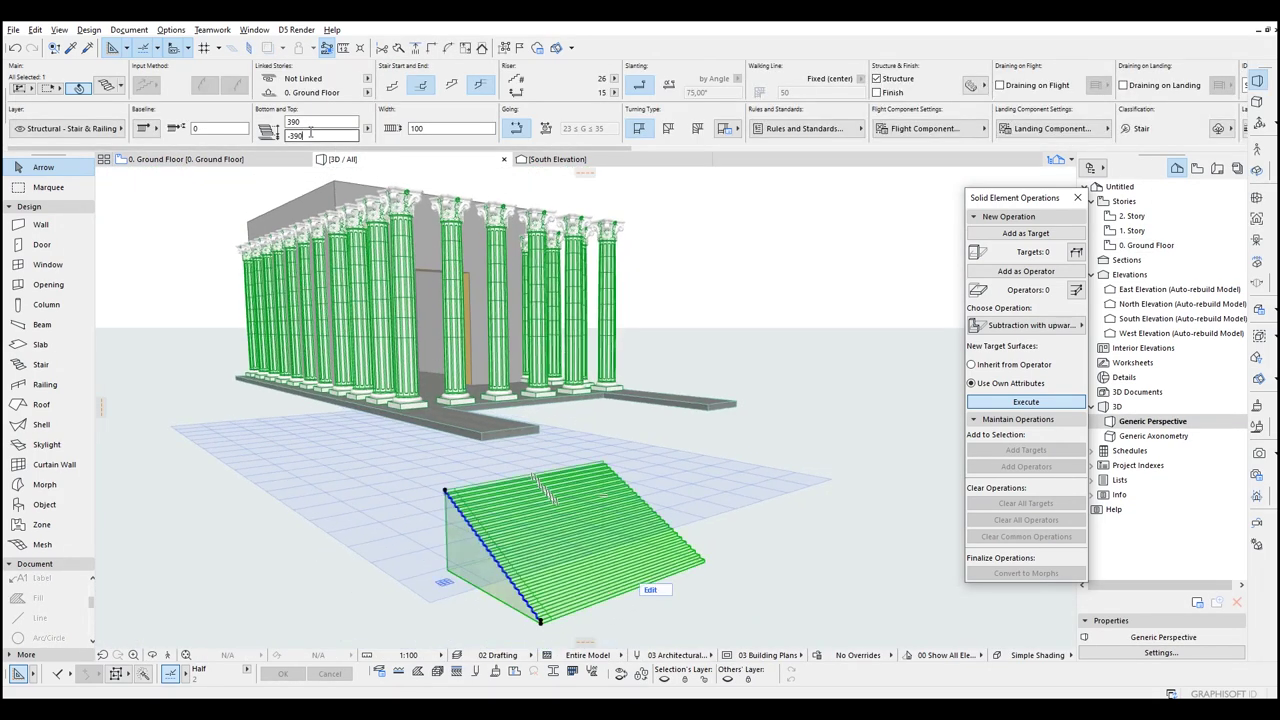
pyautogui.write('0')
pyautogui.press('Return')
# Step: Override all surfaces of the four cella walls with Brick - White Natural
pyautogui.keyDown('shift'); pyautogui.moveTo(568, 391); pyautogui.dragTo(314, 523, button='middle'); pyautogui.keyUp('shift')
pyautogui.keyDown('shift'); pyautogui.moveTo(511, 456); pyautogui.dragTo(739, 493, button='middle'); pyautogui.keyUp('shift')
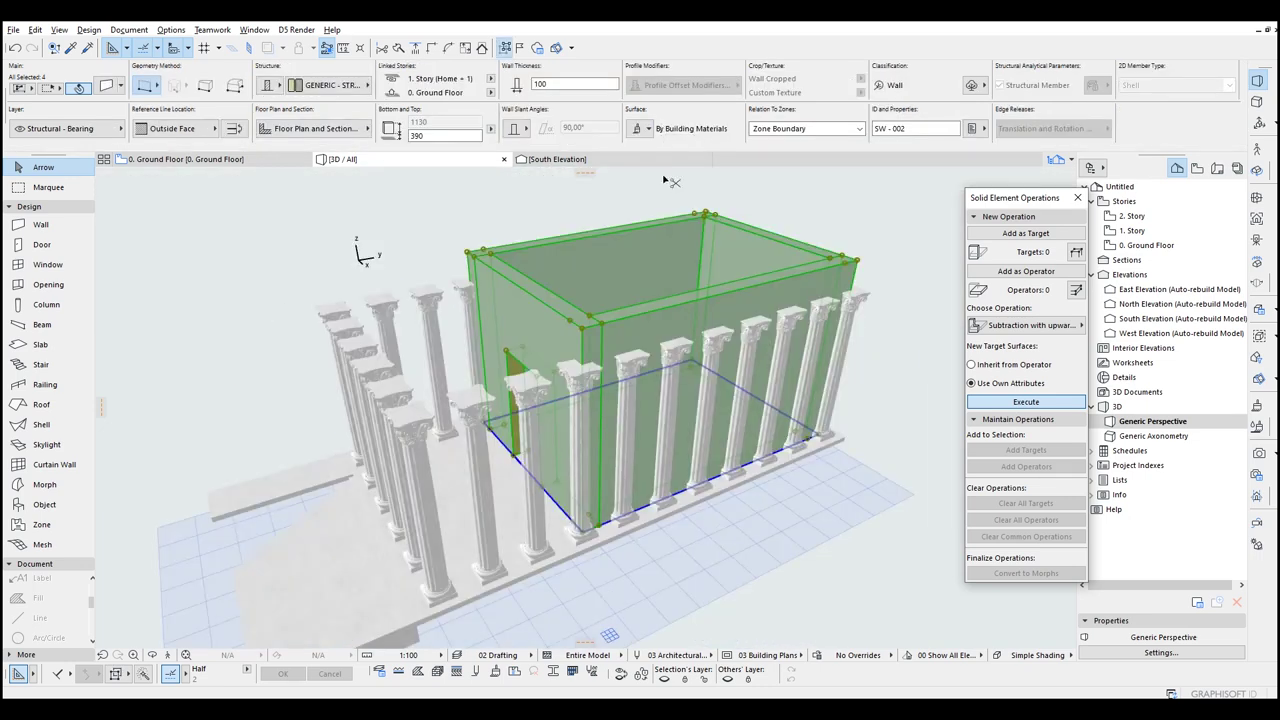
pyautogui.hotkey('ctrl', 't')
pyautogui.click(494, 456)
pyautogui.click(493, 475)
pyautogui.click(493, 493)
pyautogui.click(633, 474)
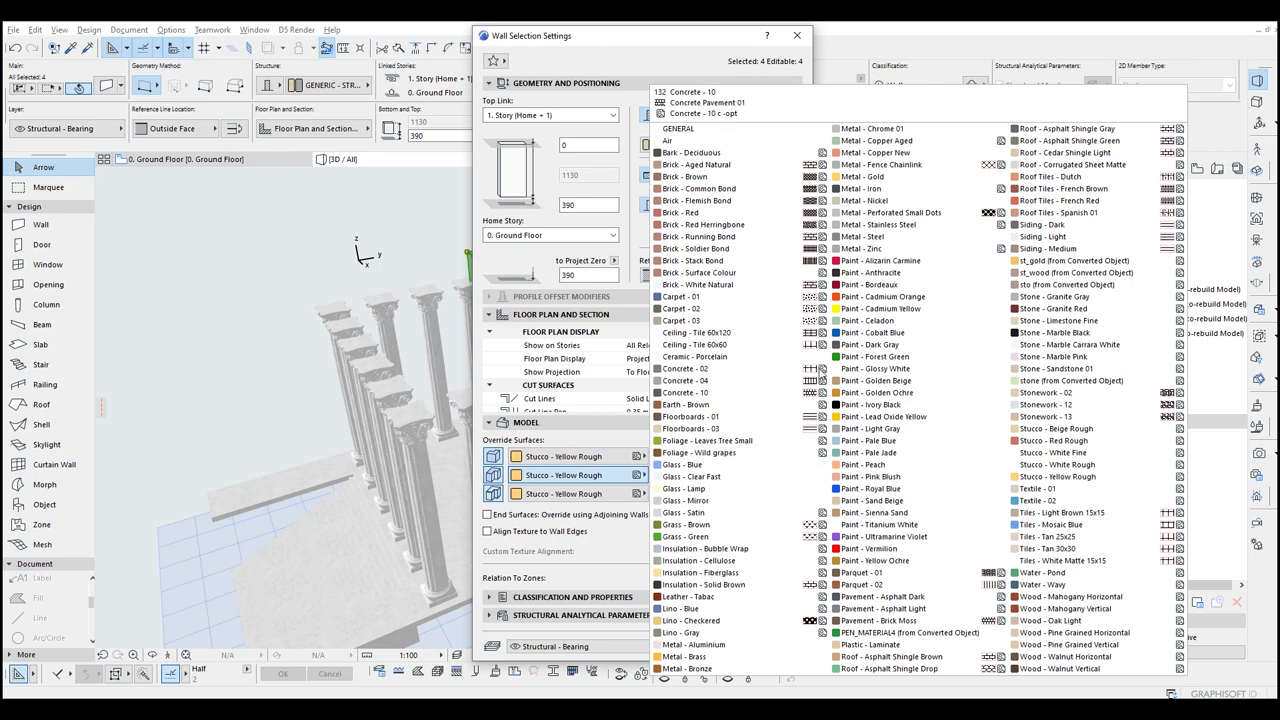
pyautogui.click(720, 285)
pyautogui.click(772, 647)
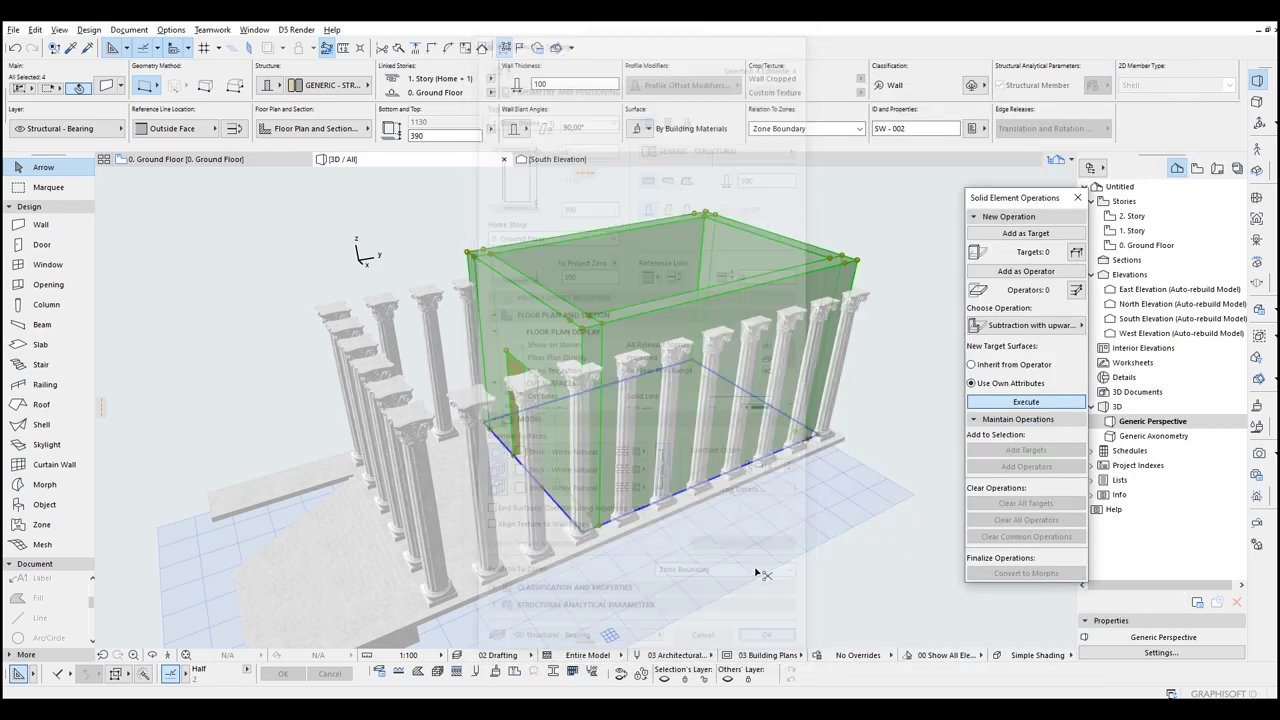
# Step: Enlarge the Brick - White Natural texture to a width of 300 with its original proportion kept, and inspect the walls
pyautogui.scroll(5, 640, 350)
pyautogui.scroll(4, 640, 350)
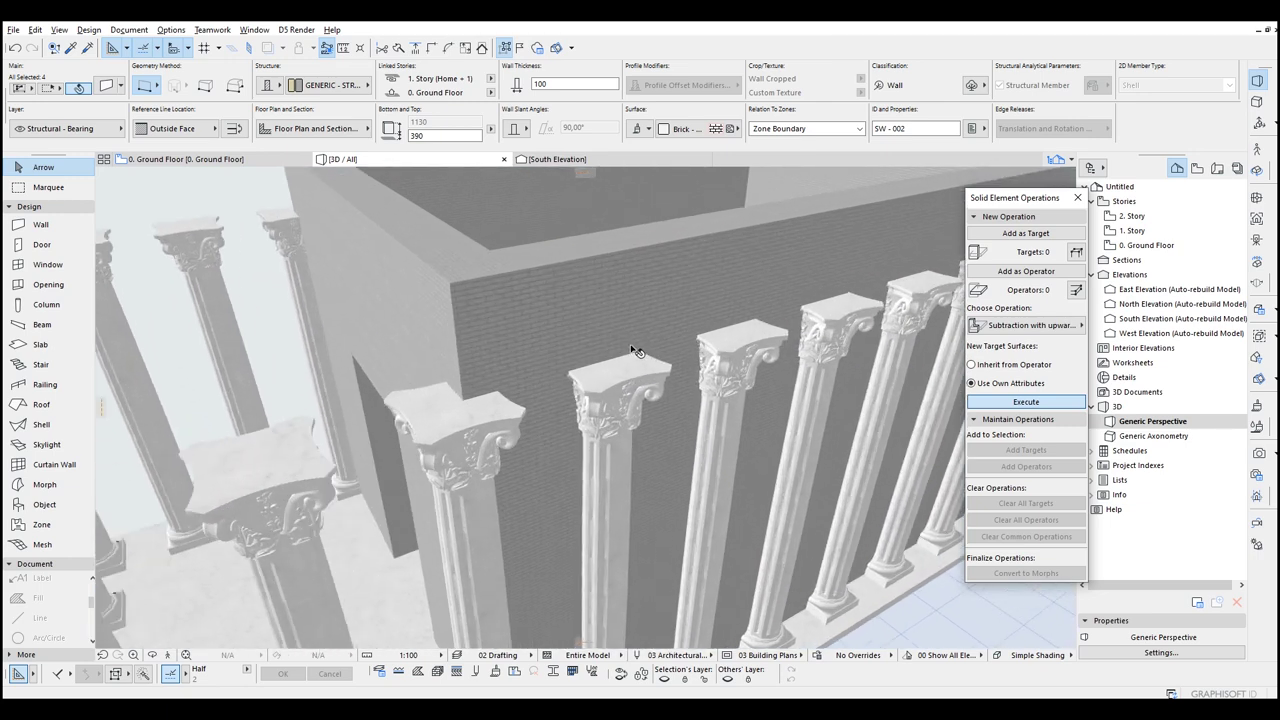
pyautogui.click(748, 345)
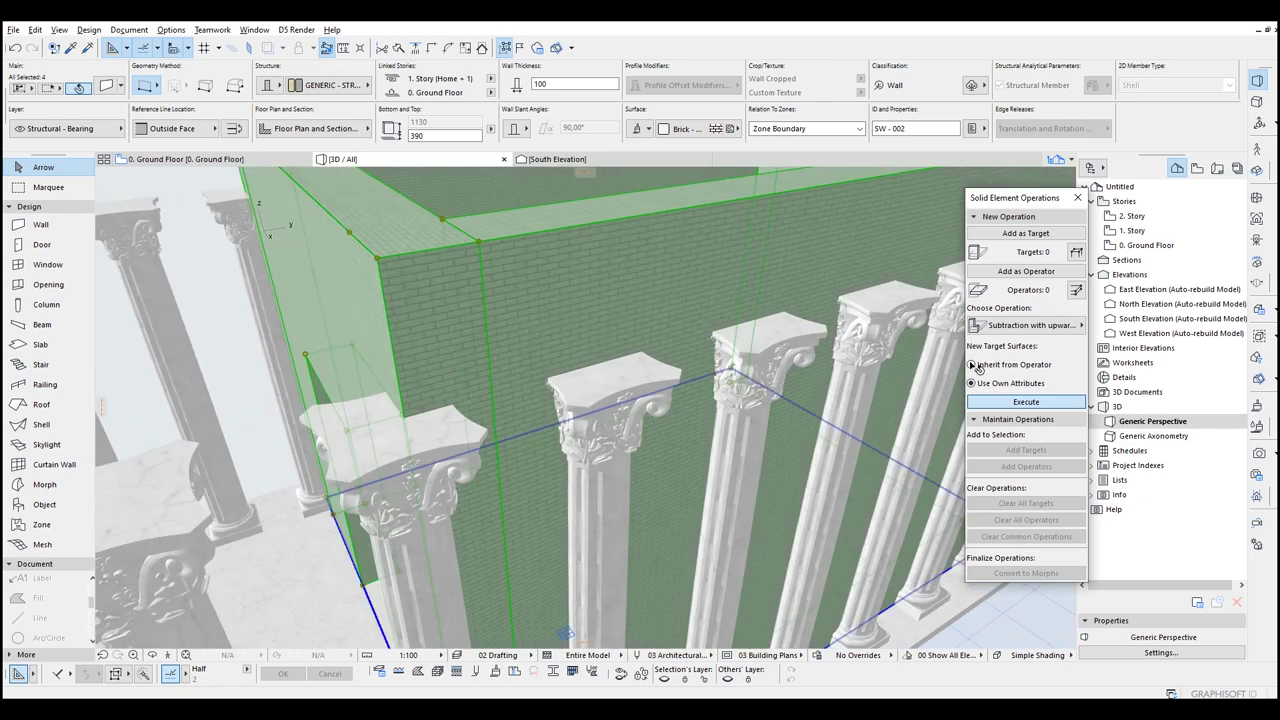
pyautogui.click(1257, 405)
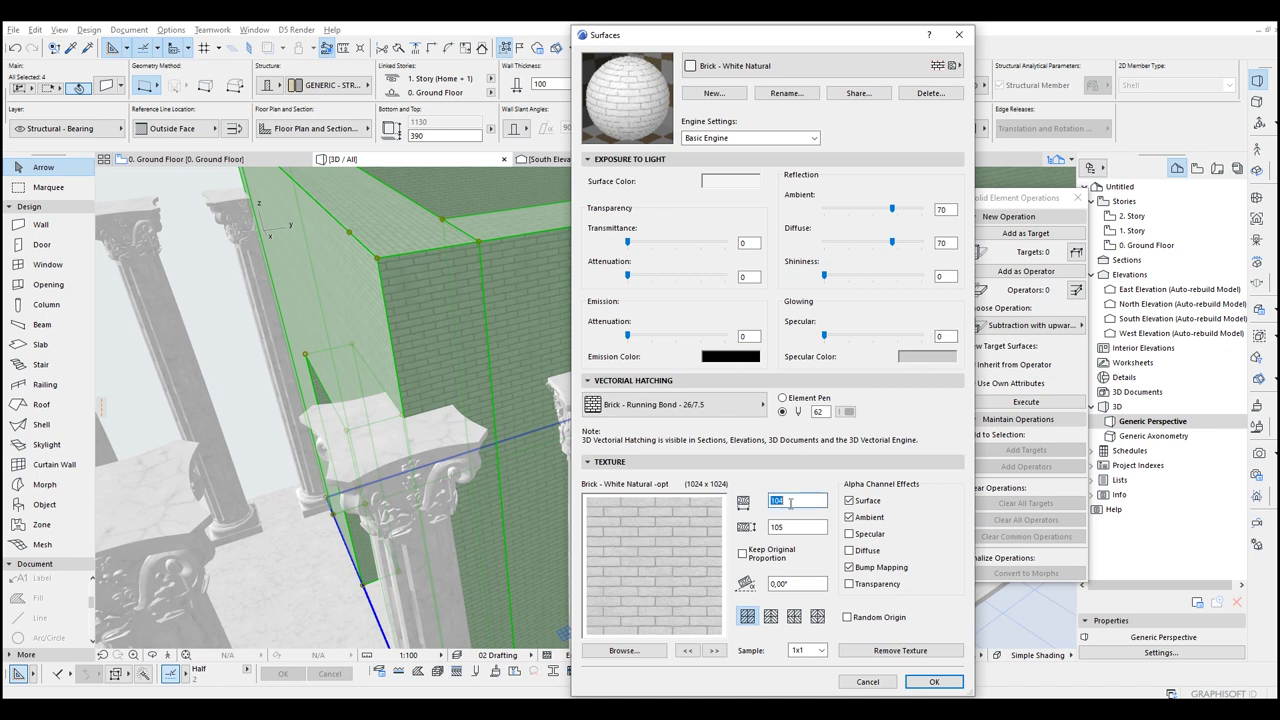
pyautogui.click(765, 557)
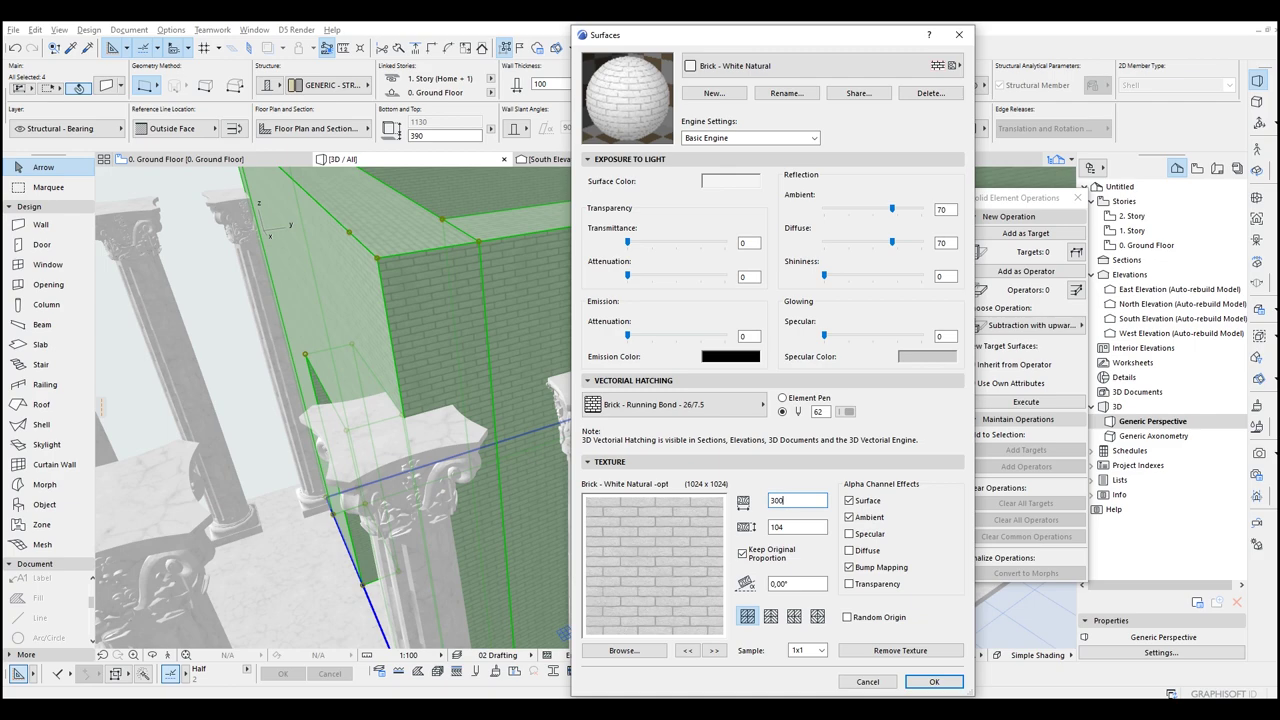
pyautogui.press('Return')
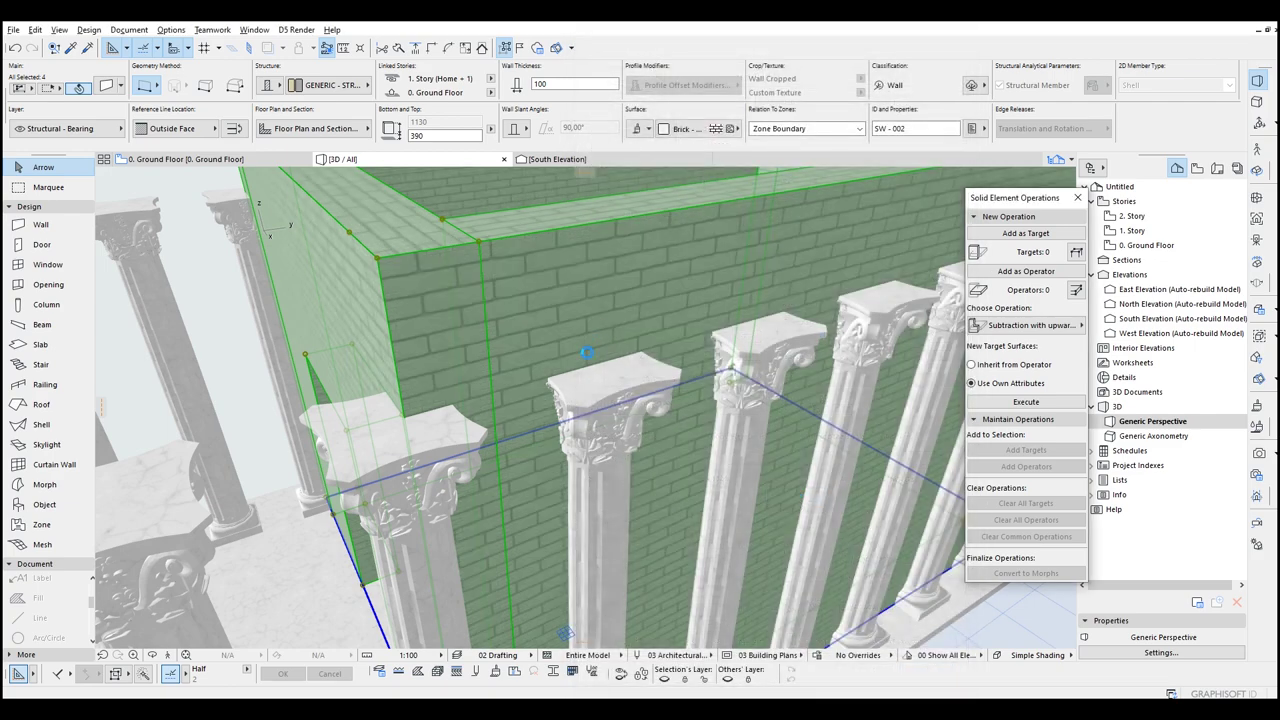
pyautogui.scroll(-3, 586, 354)
pyautogui.keyDown('shift'); pyautogui.moveTo(586, 354); pyautogui.dragTo(563, 329, button='middle'); pyautogui.keyUp('shift')
pyautogui.scroll(-2, 502, 280)
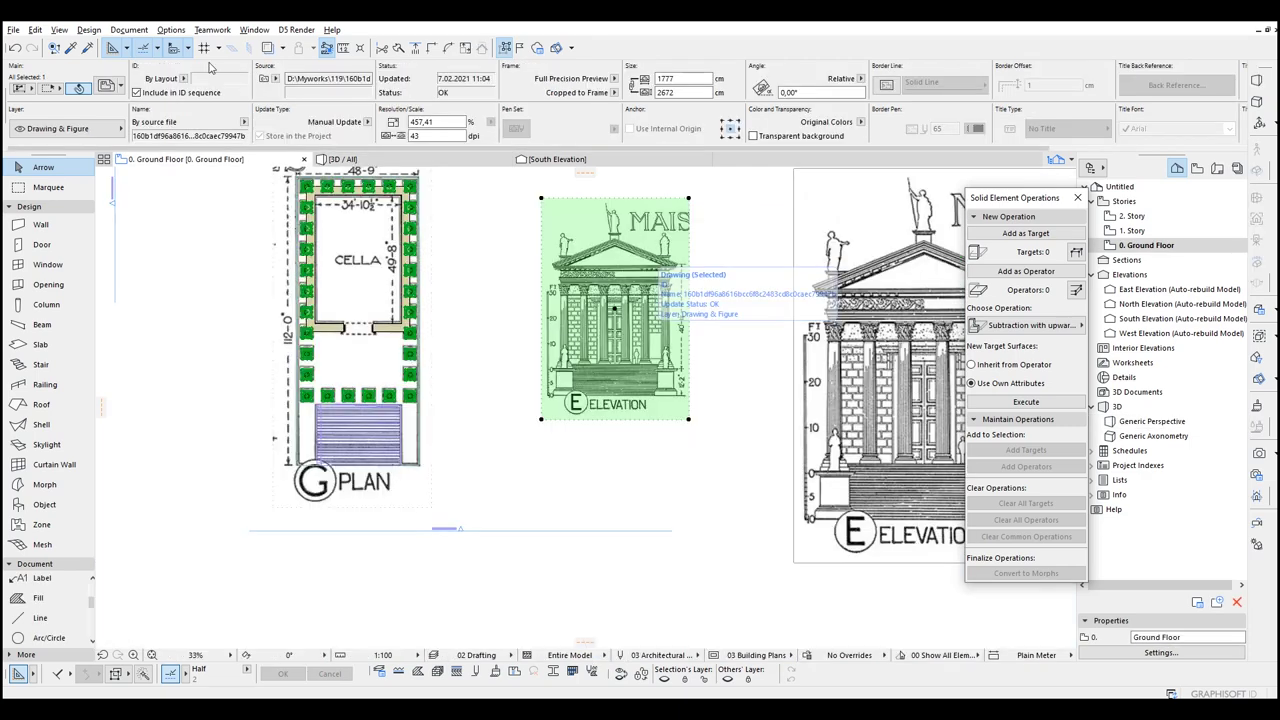
# Step: Create a new complex profile named base for walls
pyautogui.click(170, 30)
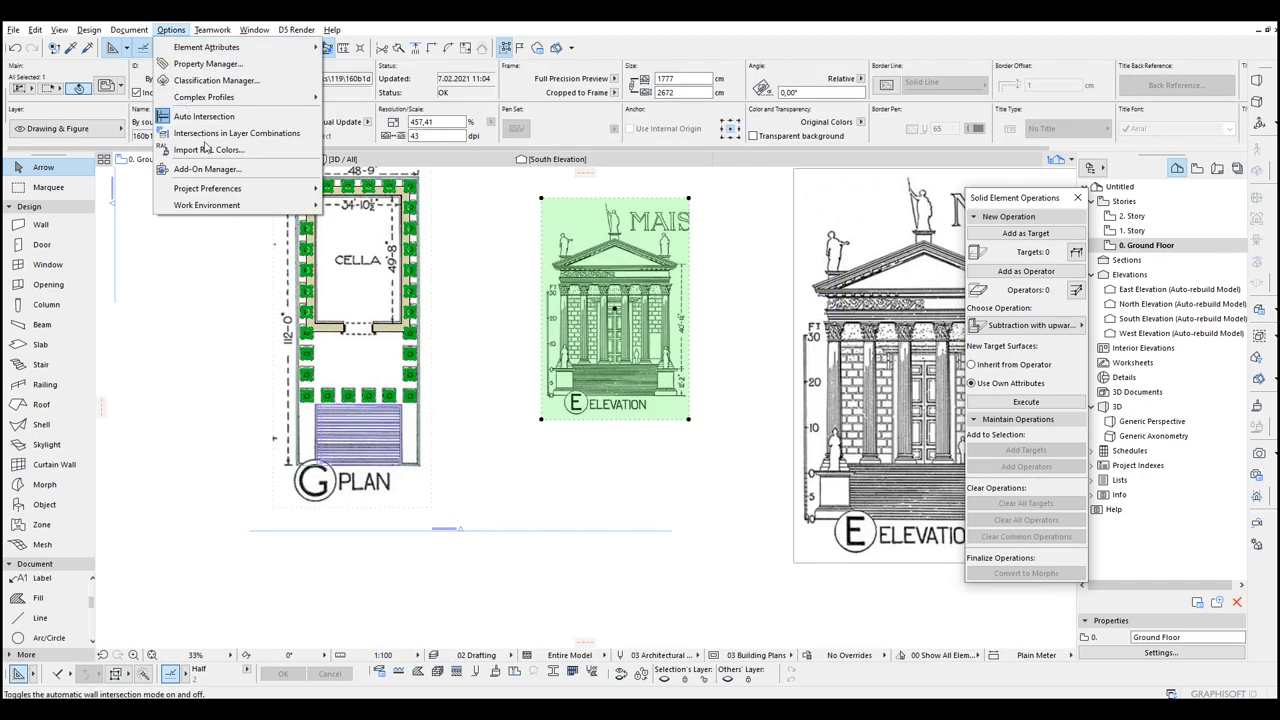
pyautogui.moveTo(192, 32)
pyautogui.moveTo(210, 97)
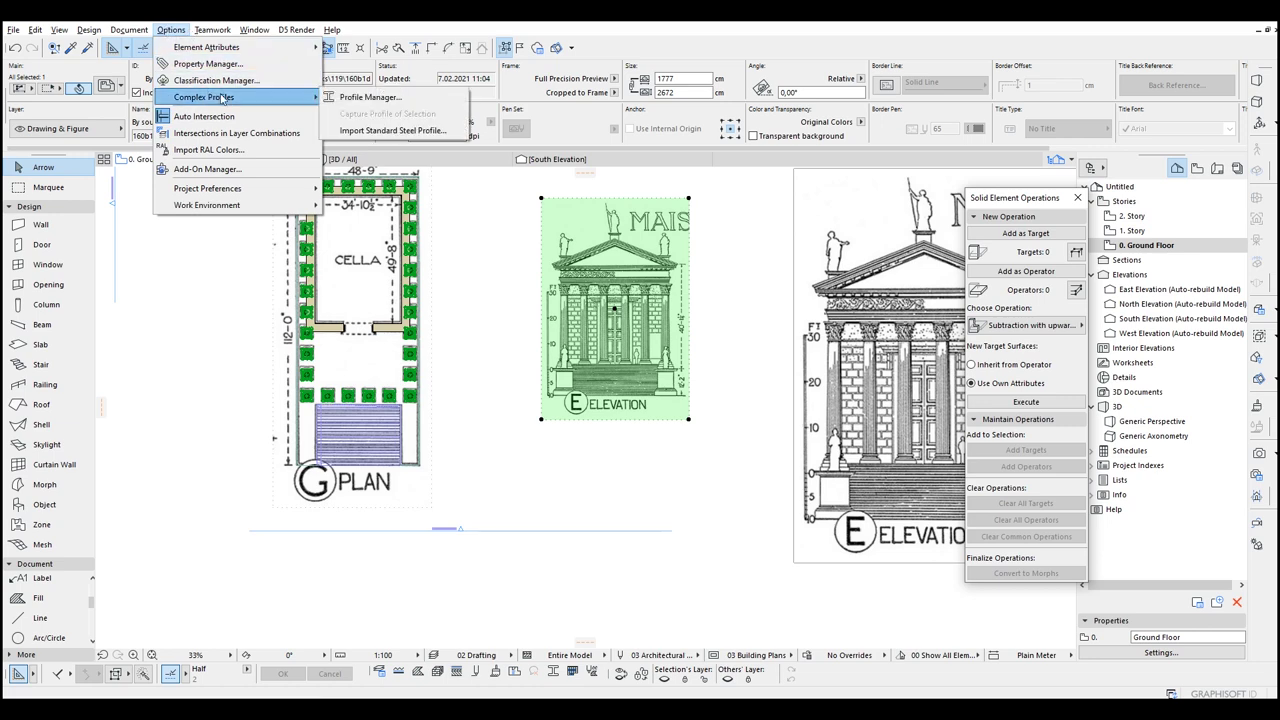
pyautogui.click(368, 97)
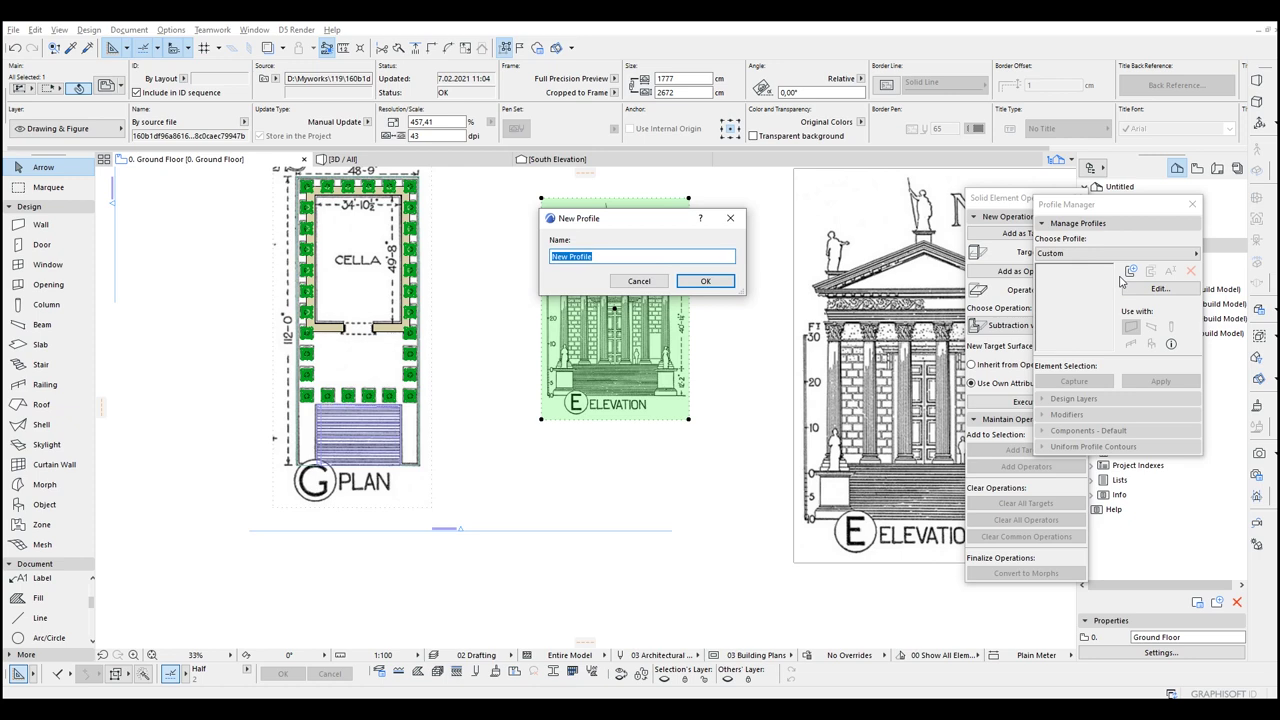
pyautogui.click(706, 283)
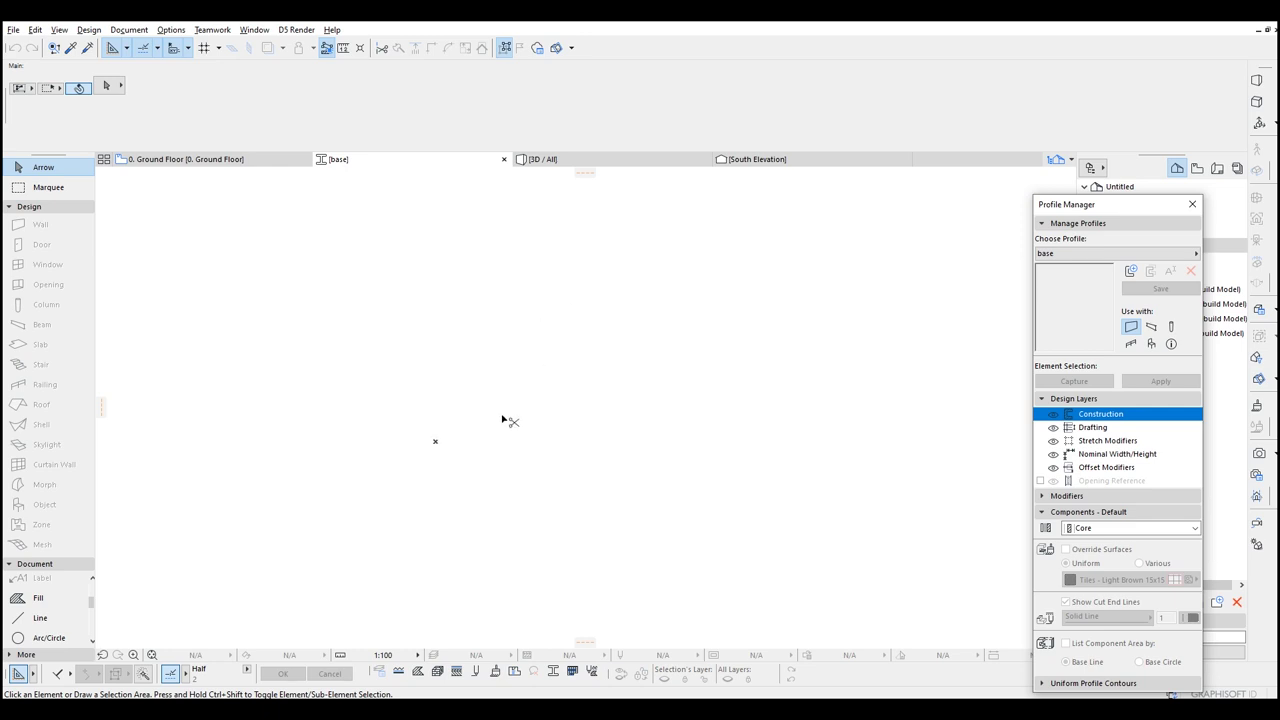
# Step: Paste the elevation drawing into the base profile and move it so the pedestal's foot lies over the profile origin
pyautogui.hotkey('ctrl', 'v')
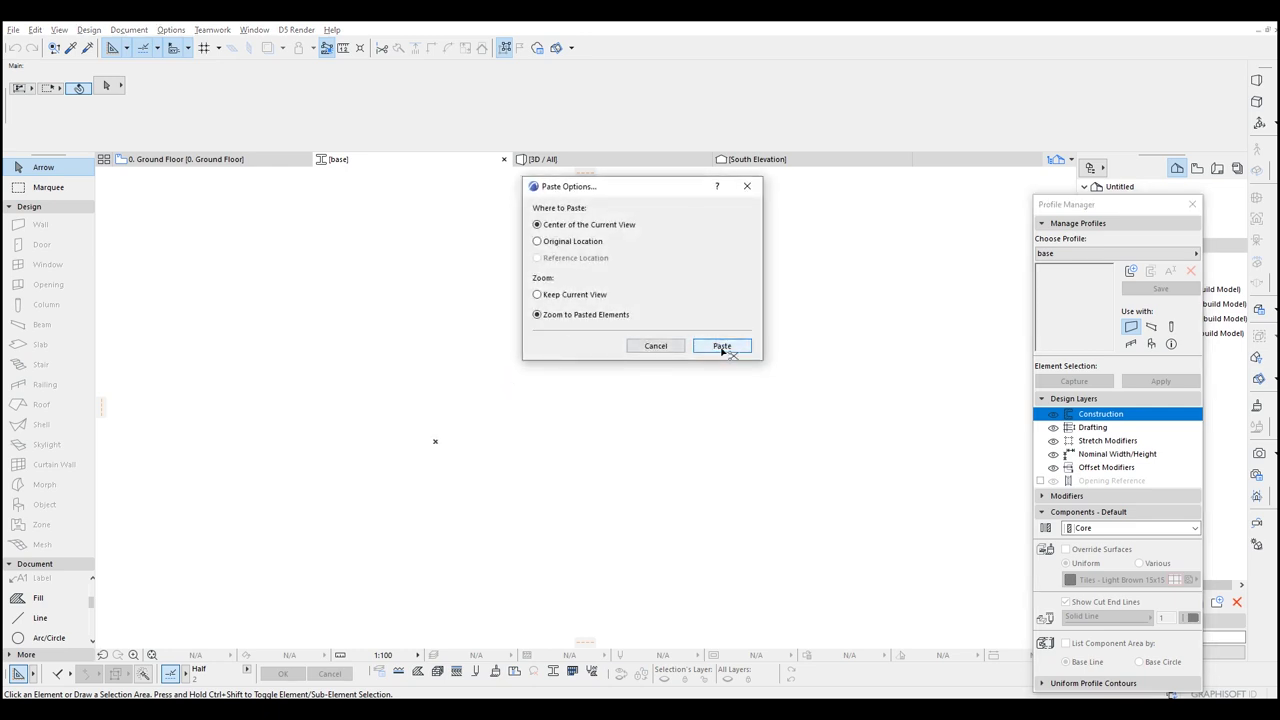
pyautogui.click(721, 346)
pyautogui.scroll(5, 598, 452)
pyautogui.click(594, 452)
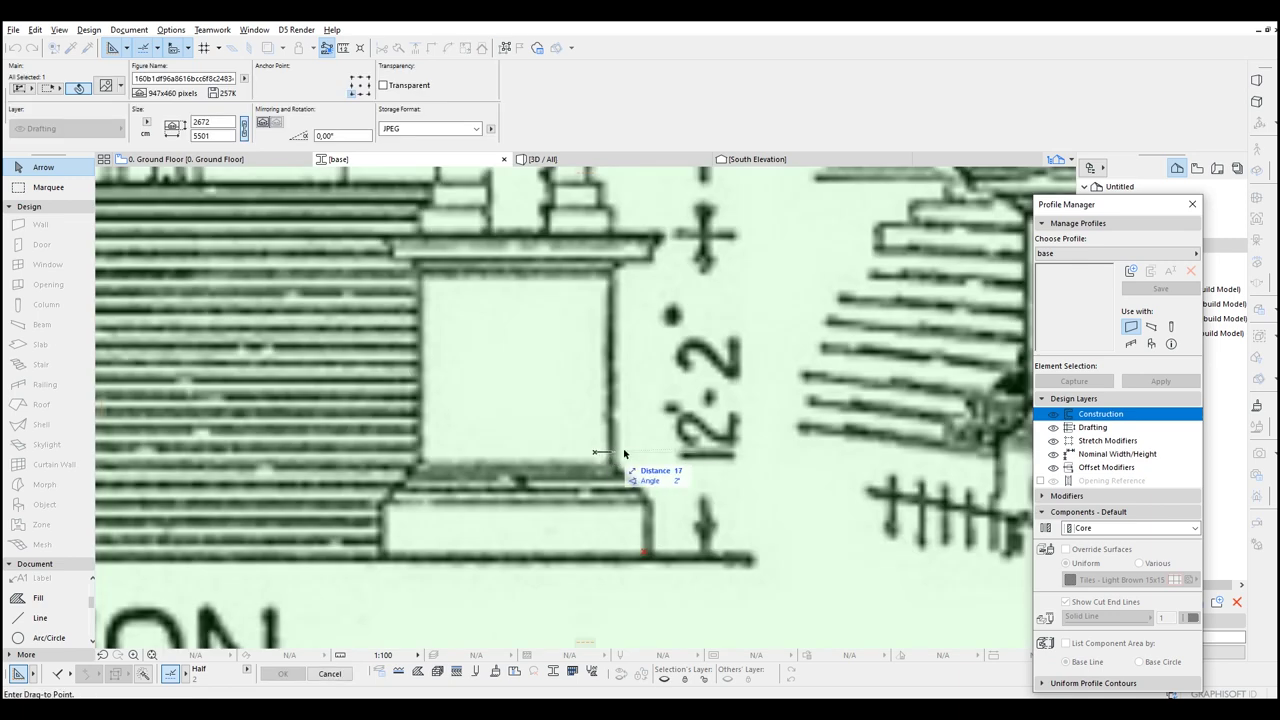
pyautogui.click(642, 550)
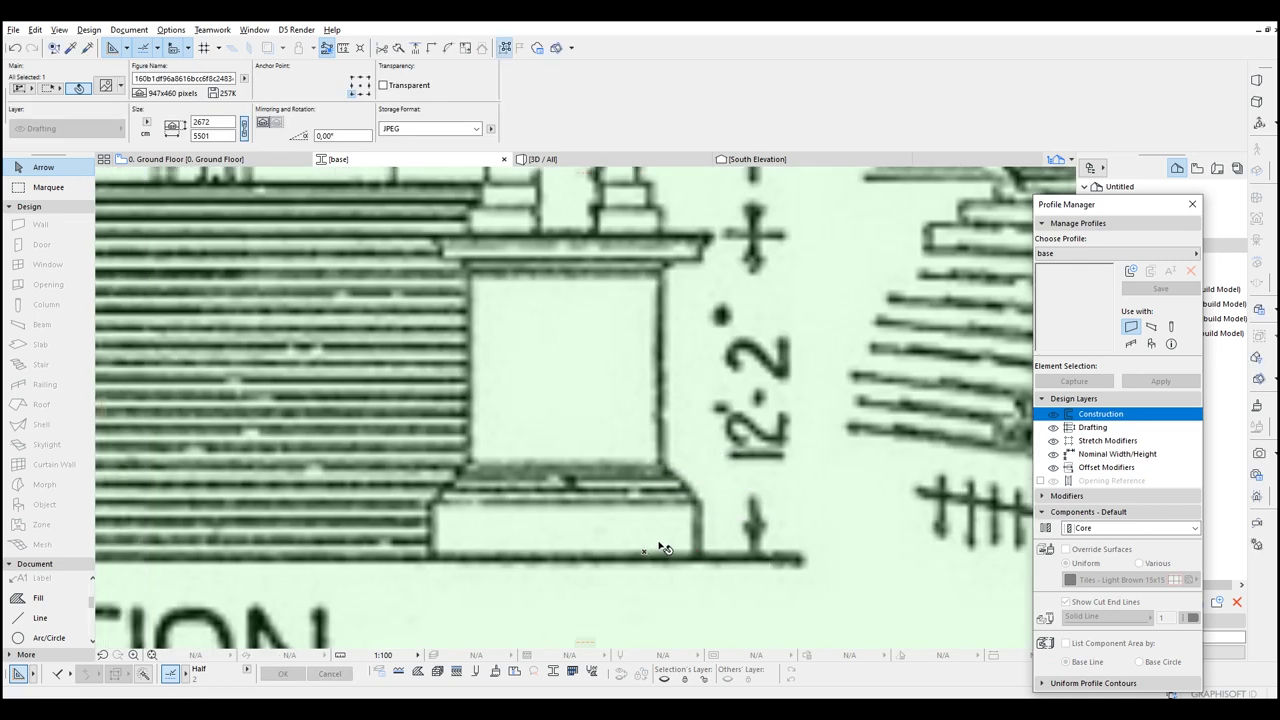
pyautogui.press('Escape')
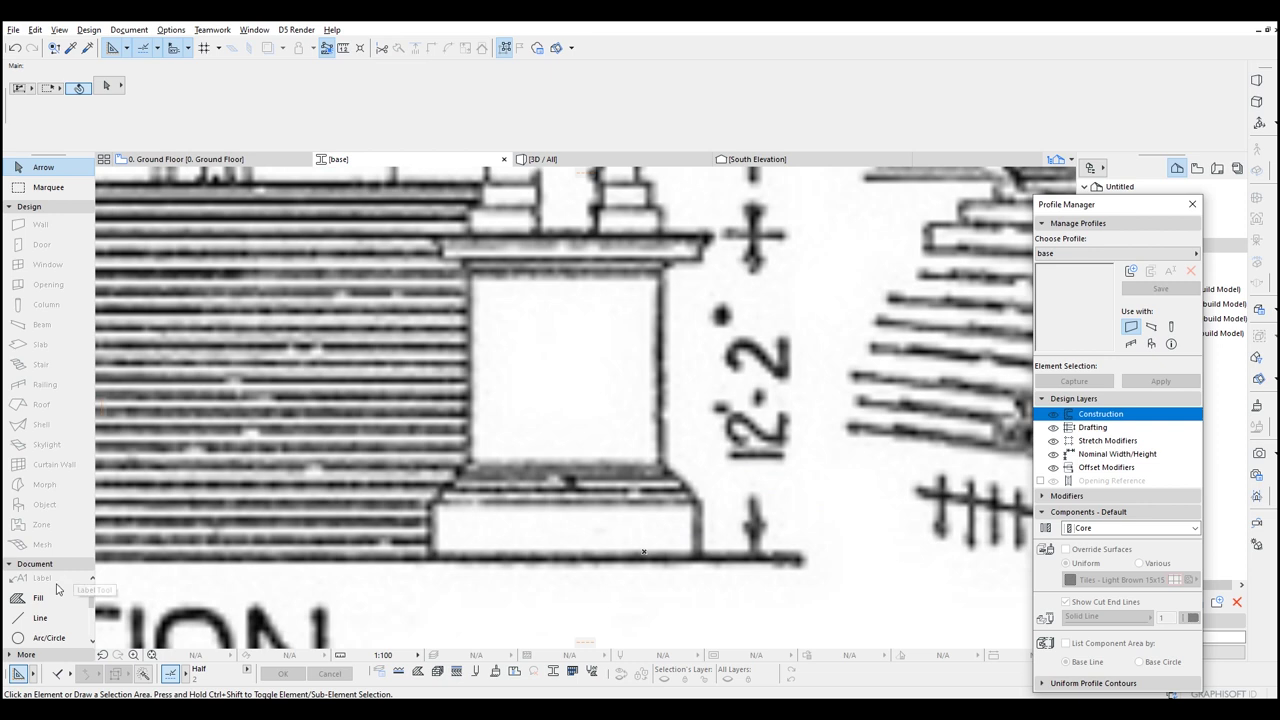
# Step: Begin a Fill polygon with a vertical inner edge about 378 cm long and trace the pedestal's foot and stepped base moulding
pyautogui.click(53, 598)
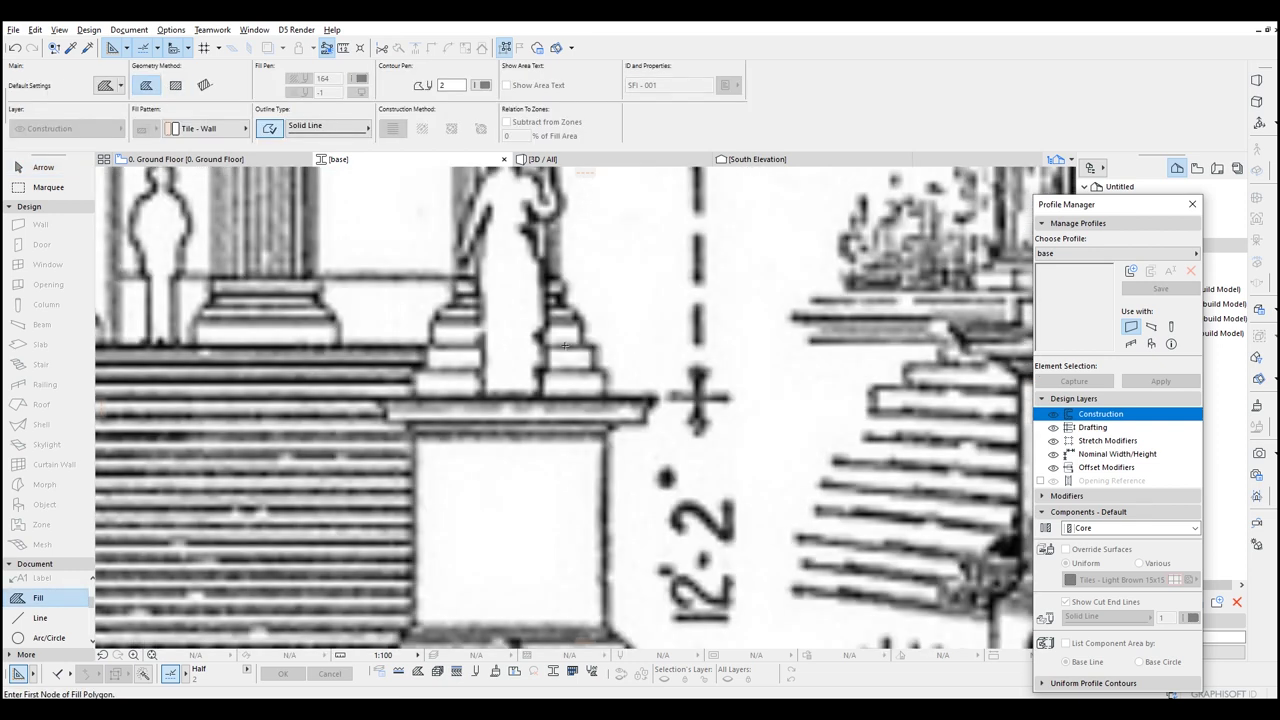
pyautogui.click(568, 345)
pyautogui.moveTo(550, 508); pyautogui.dragTo(543, 386, button='middle')
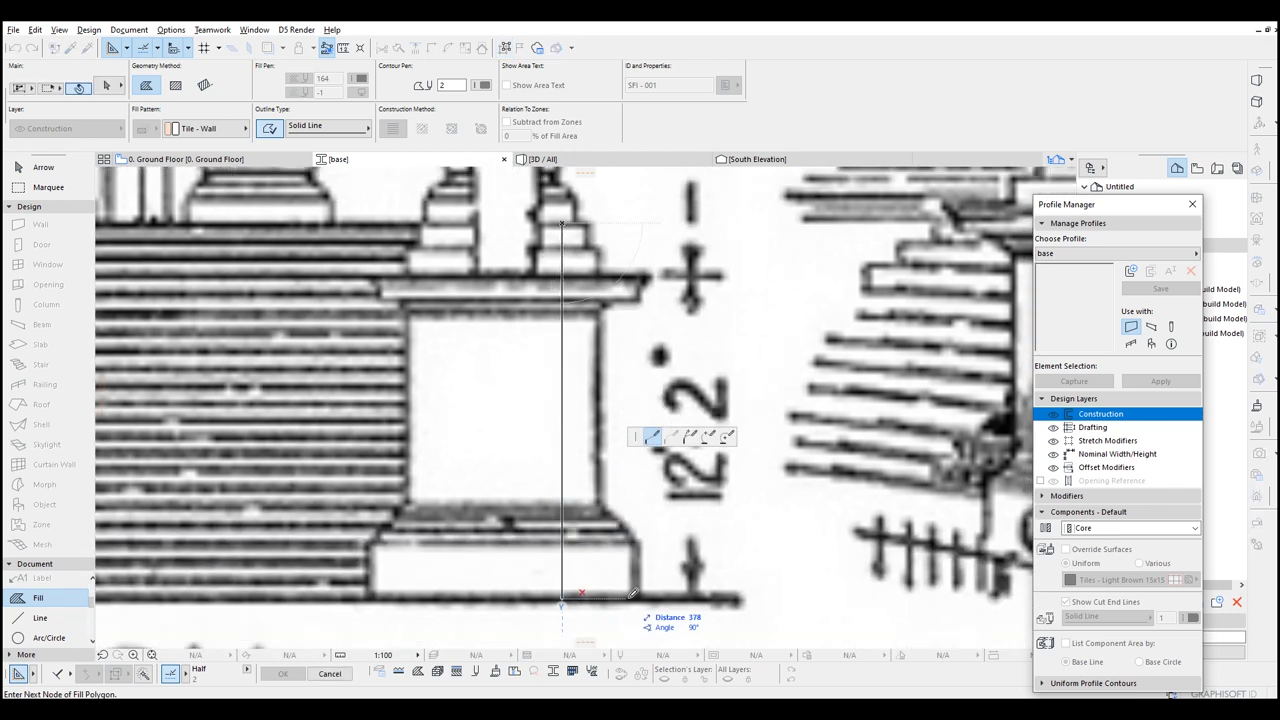
pyautogui.click(582, 594)
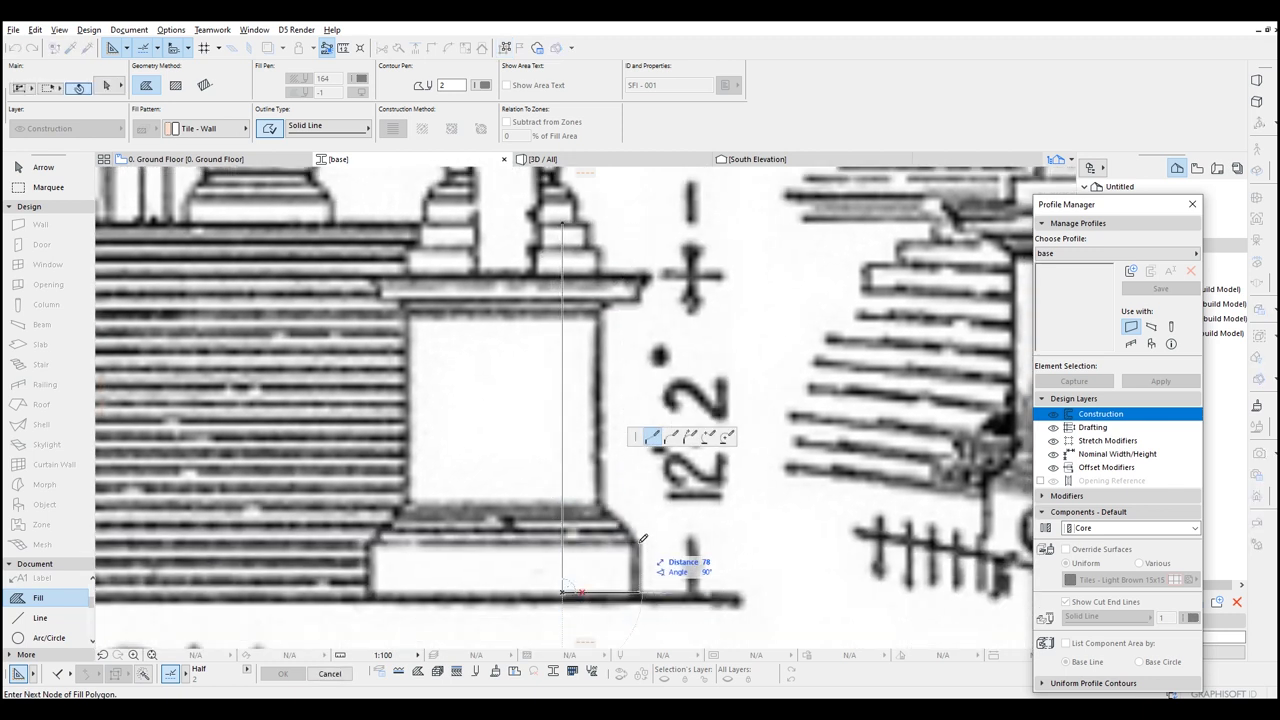
pyautogui.scroll(3, 643, 538)
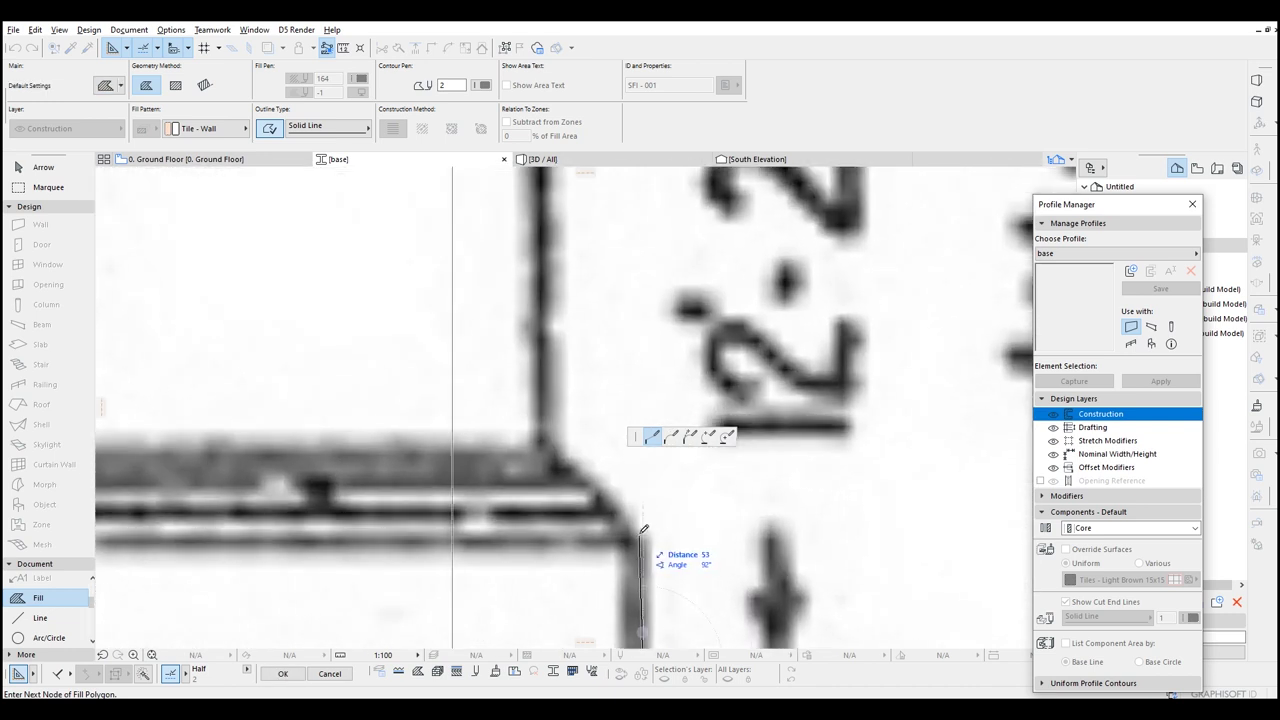
pyautogui.click(570, 461)
pyautogui.scroll(-3, 556, 462)
pyautogui.scroll(3, 545, 463)
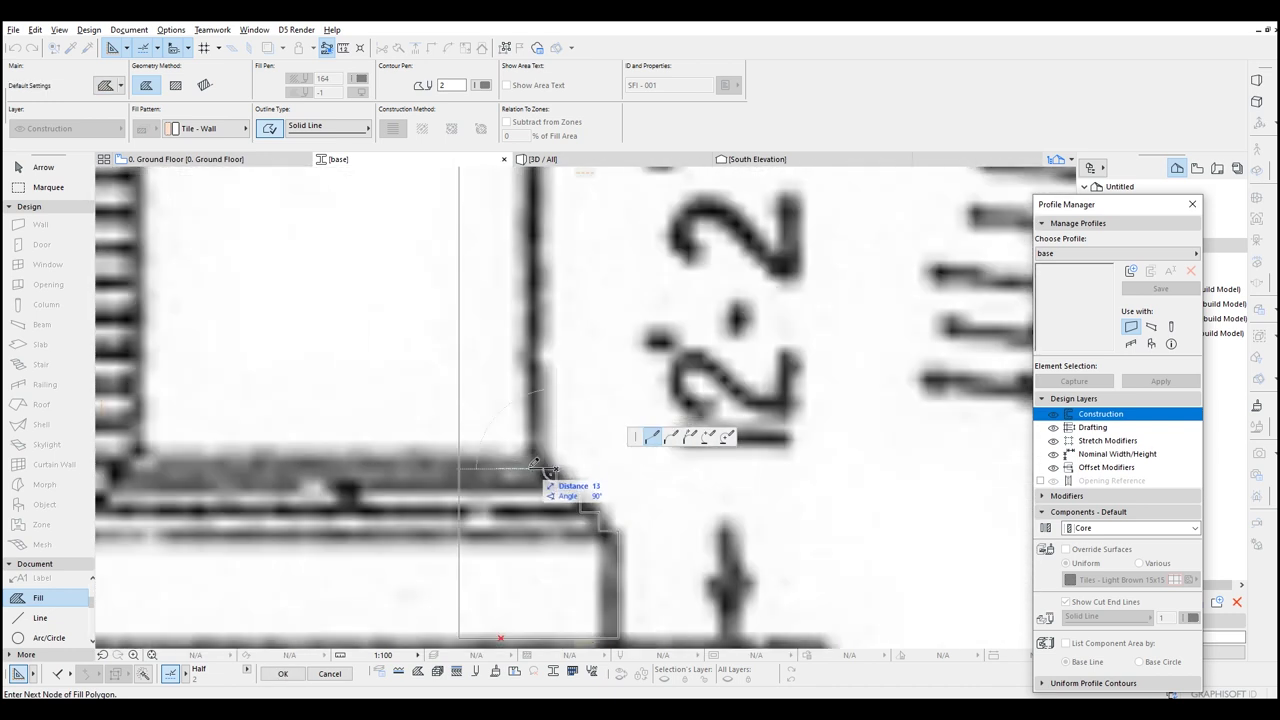
# Step: Continue the Fill polygon up the pedestal face and trace the stepped underside and edge of its projecting cap moulding
pyautogui.scroll(-3, 541, 462)
pyautogui.click(507, 411)
pyautogui.click(522, 411)
pyautogui.click(522, 395)
pyautogui.click(565, 395)
pyautogui.scroll(3, 565, 371)
pyautogui.click(565, 370)
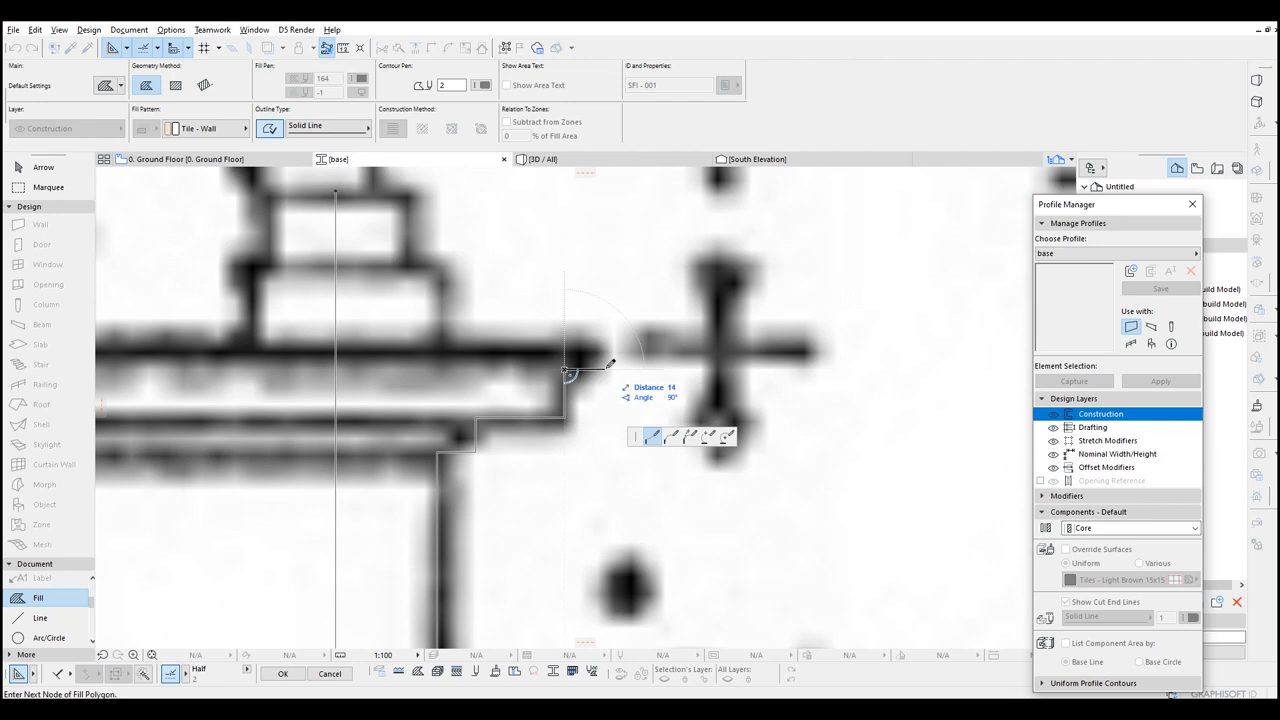
pyautogui.click(590, 369)
pyautogui.click(590, 345)
# Step: Trace the small steps above the cap and close the base polygon at about 91 cm wide and 372 cm high
pyautogui.scroll(-3, 600, 347)
pyautogui.click(727, 393)
pyautogui.click(727, 363)
pyautogui.click(714, 362)
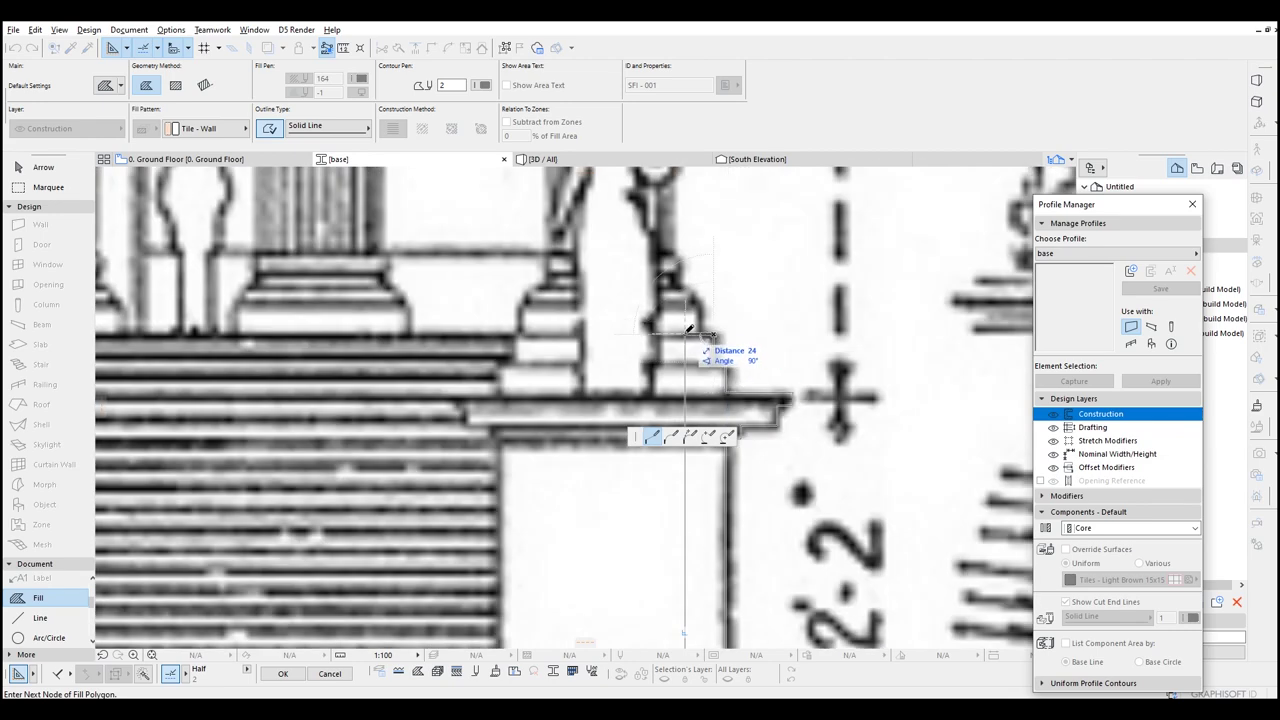
pyautogui.doubleClick(713, 337)
pyautogui.scroll(-2, 730, 433)
pyautogui.scroll(-2, 730, 434)
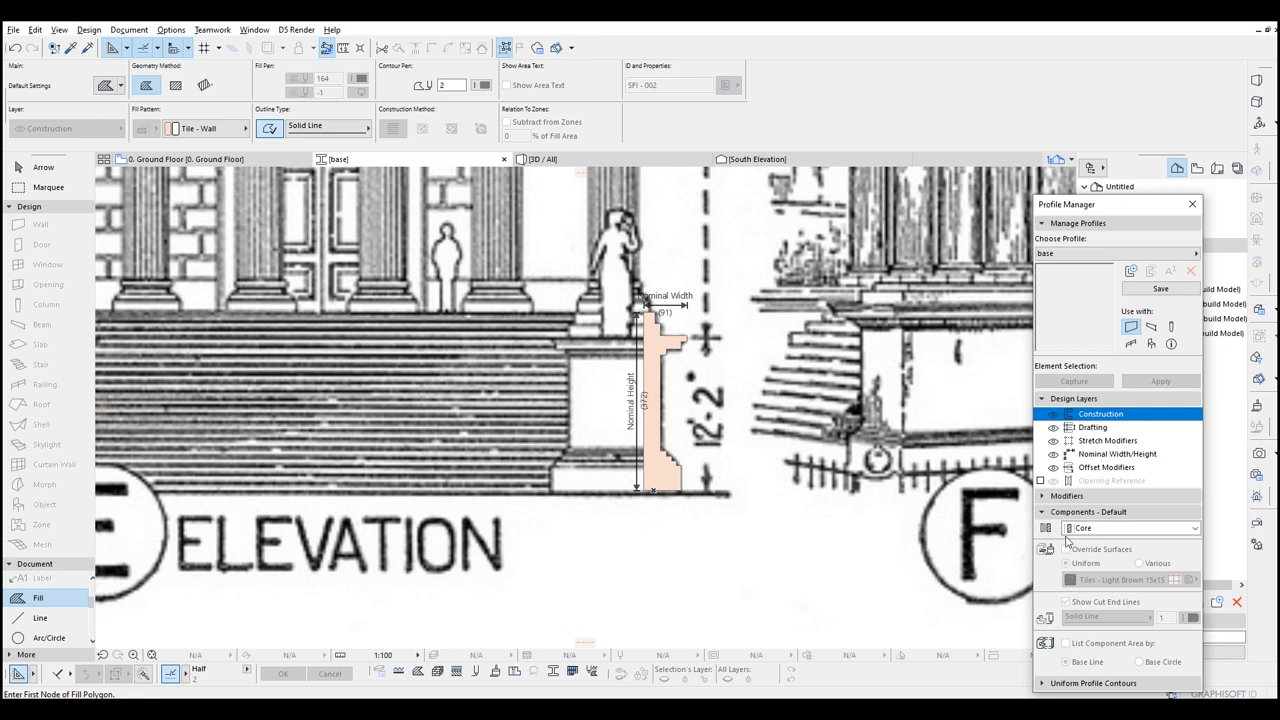
# Step: Override the base fill's surface uniformly with Stone - Marble Carrara White and save the profile
pyautogui.click(1066, 495)
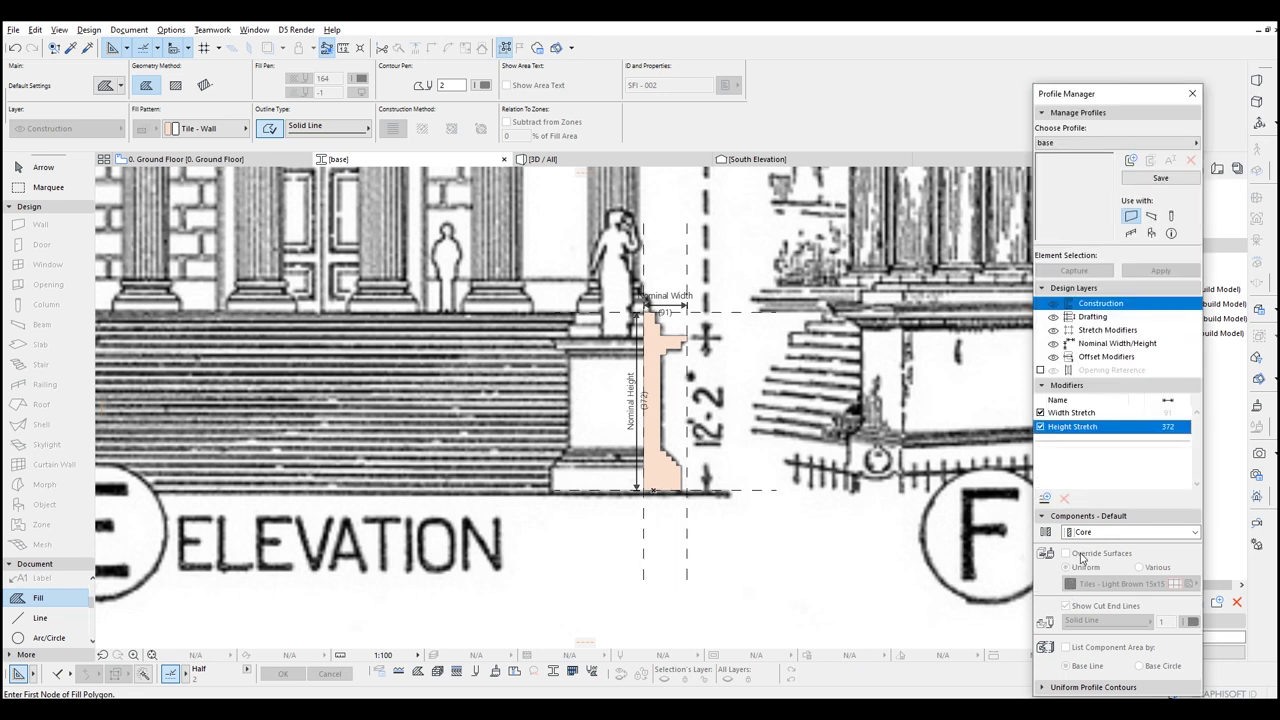
pyautogui.press('Escape')
pyautogui.click(653, 343)
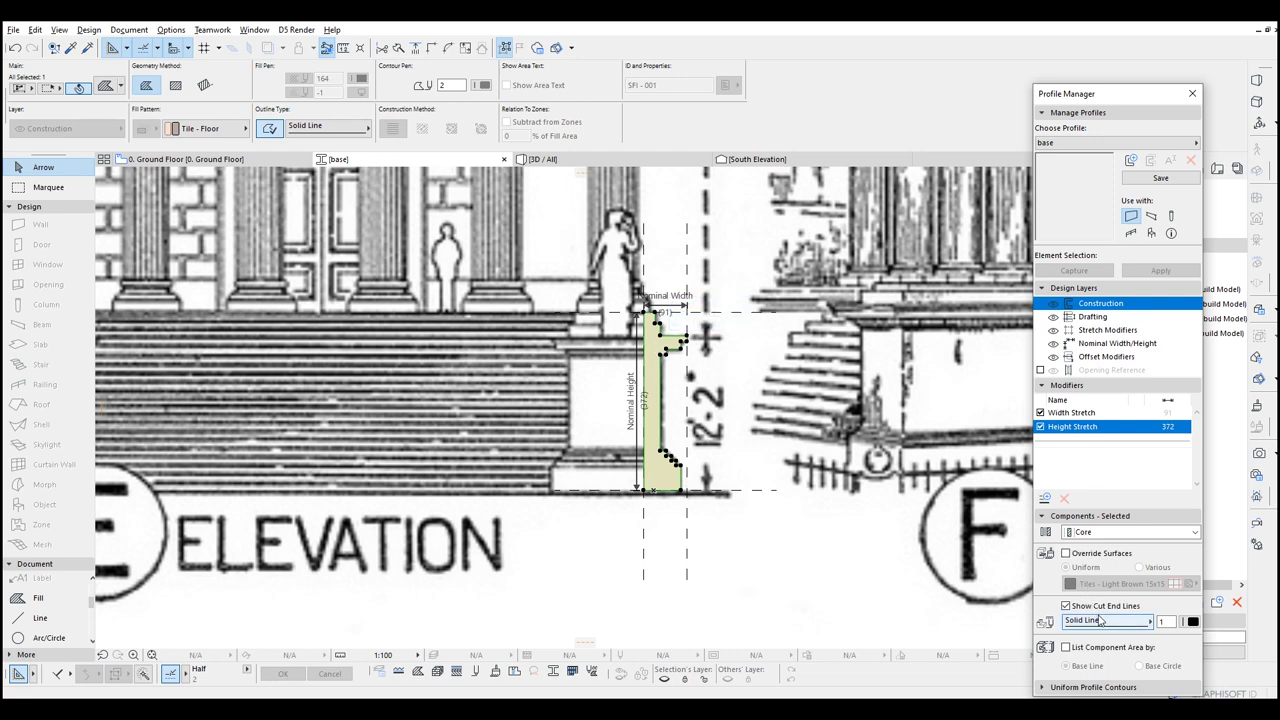
pyautogui.click(1079, 555)
pyautogui.click(1099, 585)
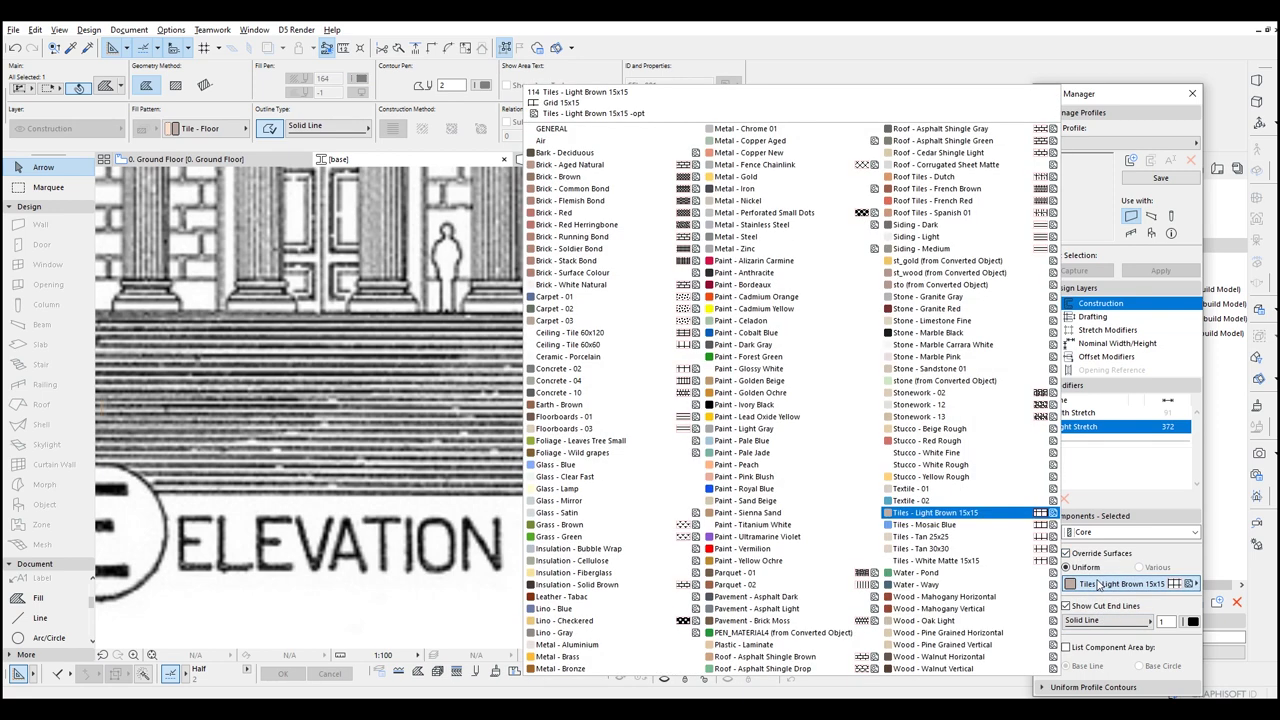
pyautogui.click(930, 345)
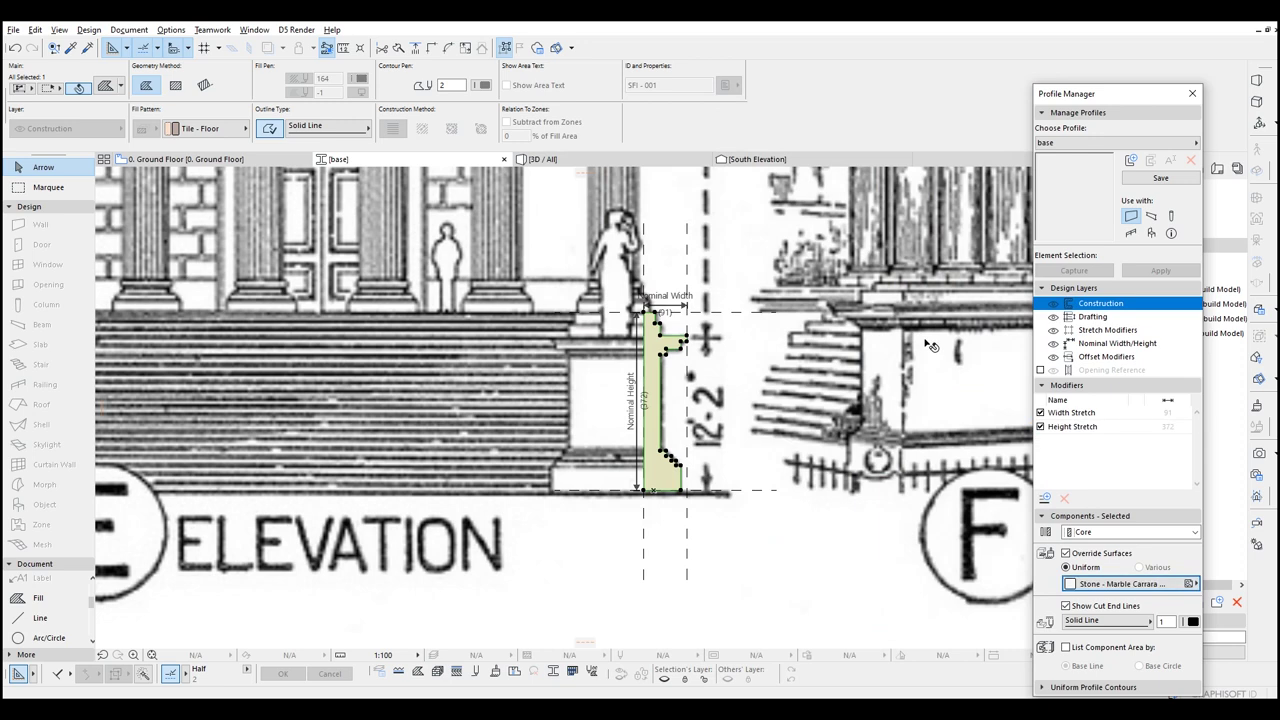
pyautogui.click(1146, 180)
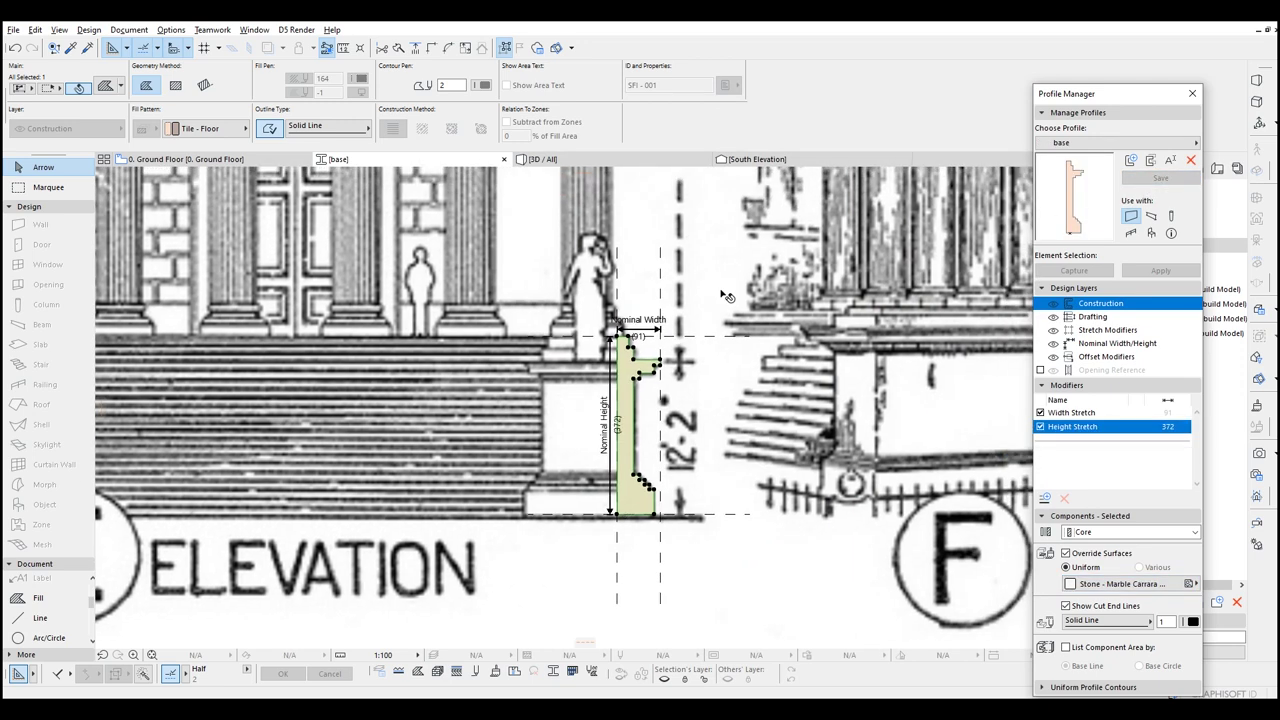
# Step: On the ground floor plan, generate walls with the base profile along the platform slab's whole outline, including around the stair
pyautogui.click(185, 159)
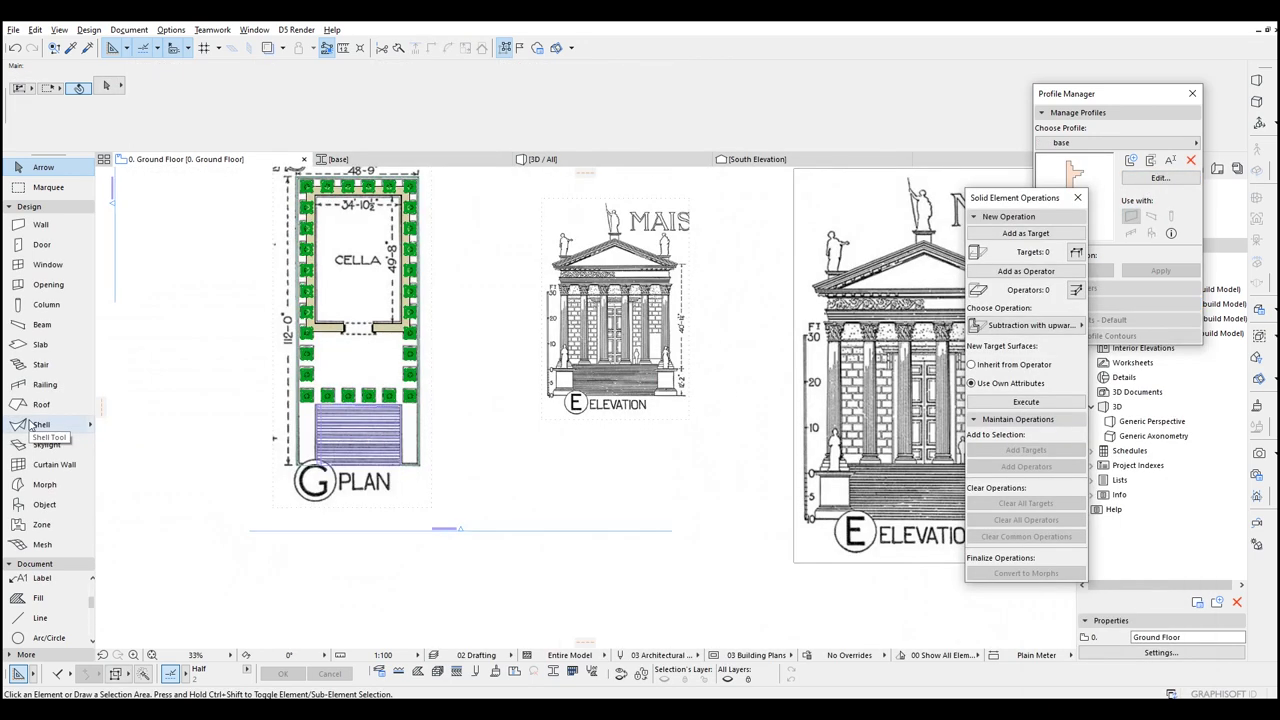
pyautogui.click(41, 224)
pyautogui.moveTo(311, 88)
pyautogui.click(323, 89)
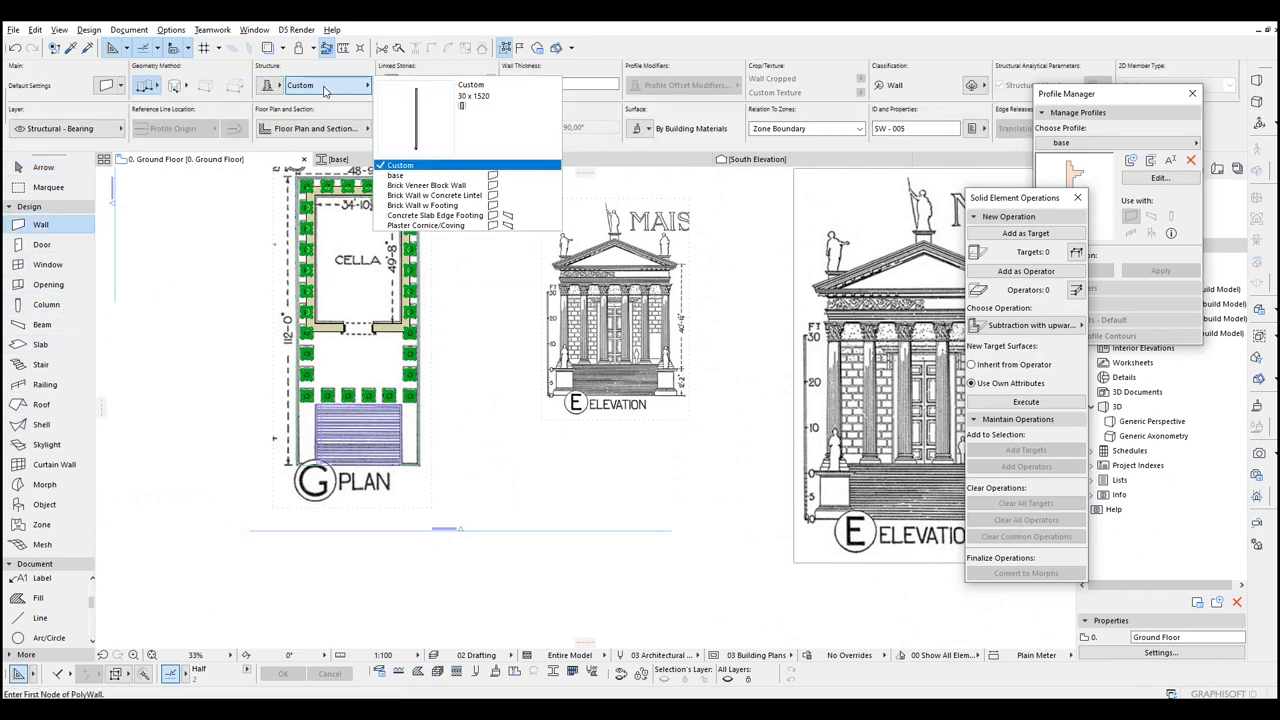
pyautogui.click(396, 175)
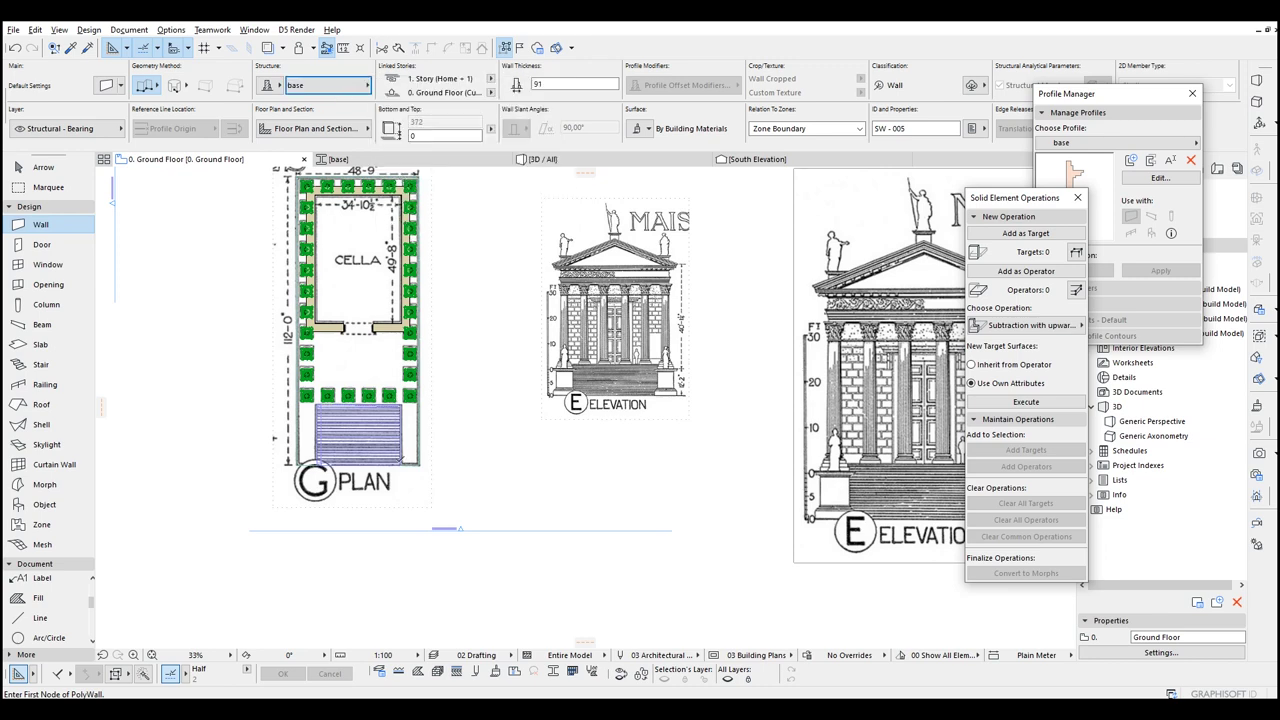
pyautogui.scroll(3, 410, 470)
pyautogui.moveTo(436, 499); pyautogui.dragTo(448, 540, button='middle')
pyautogui.press('space')
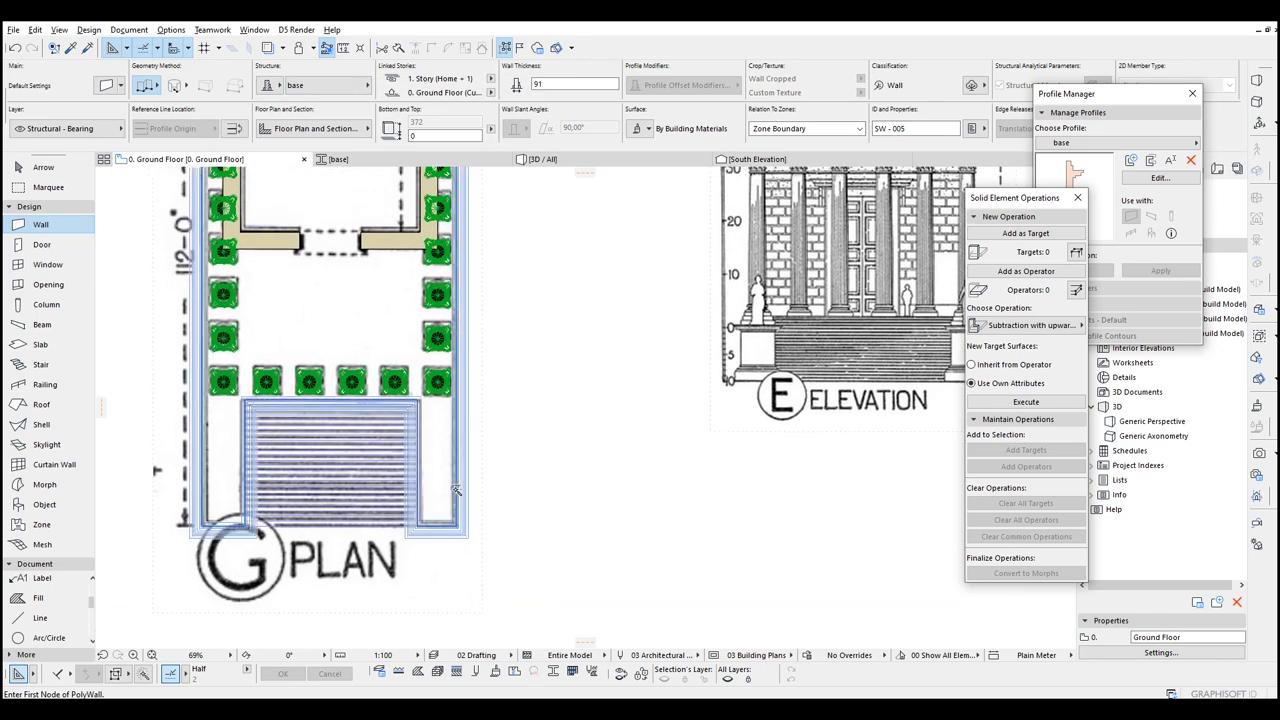
pyautogui.scroll(10, 484, 464)
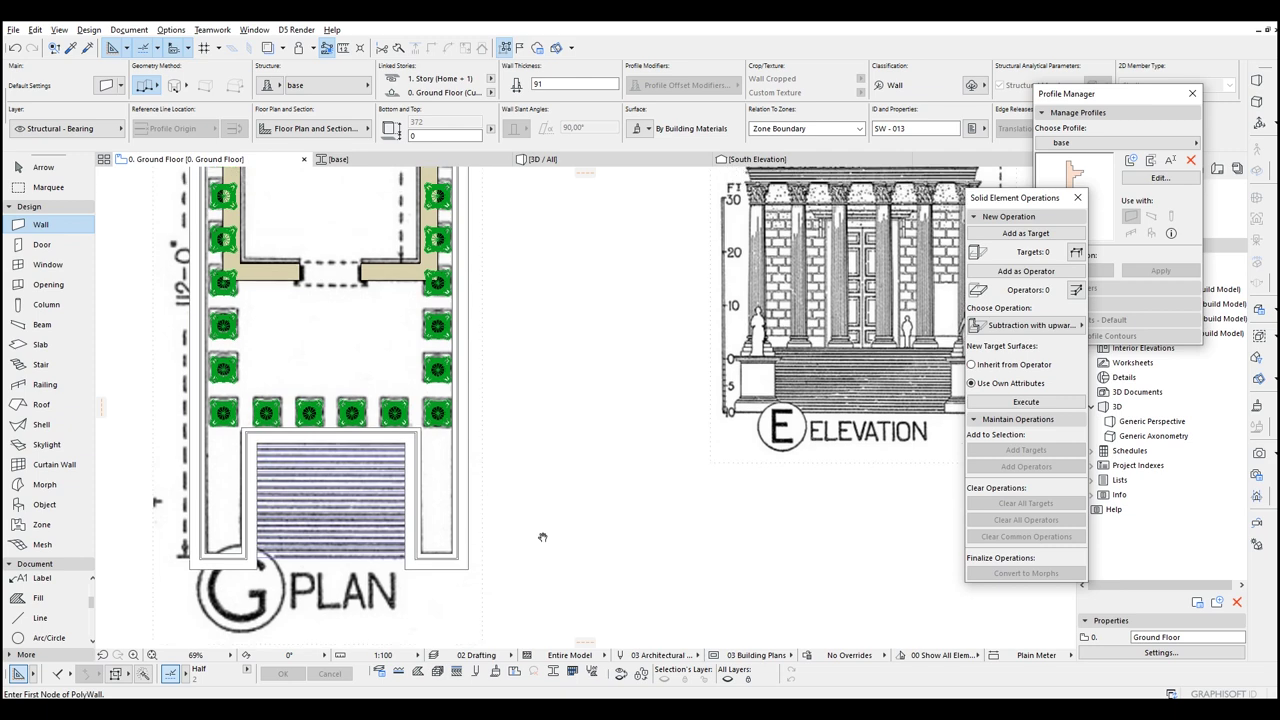
pyautogui.press('Escape')
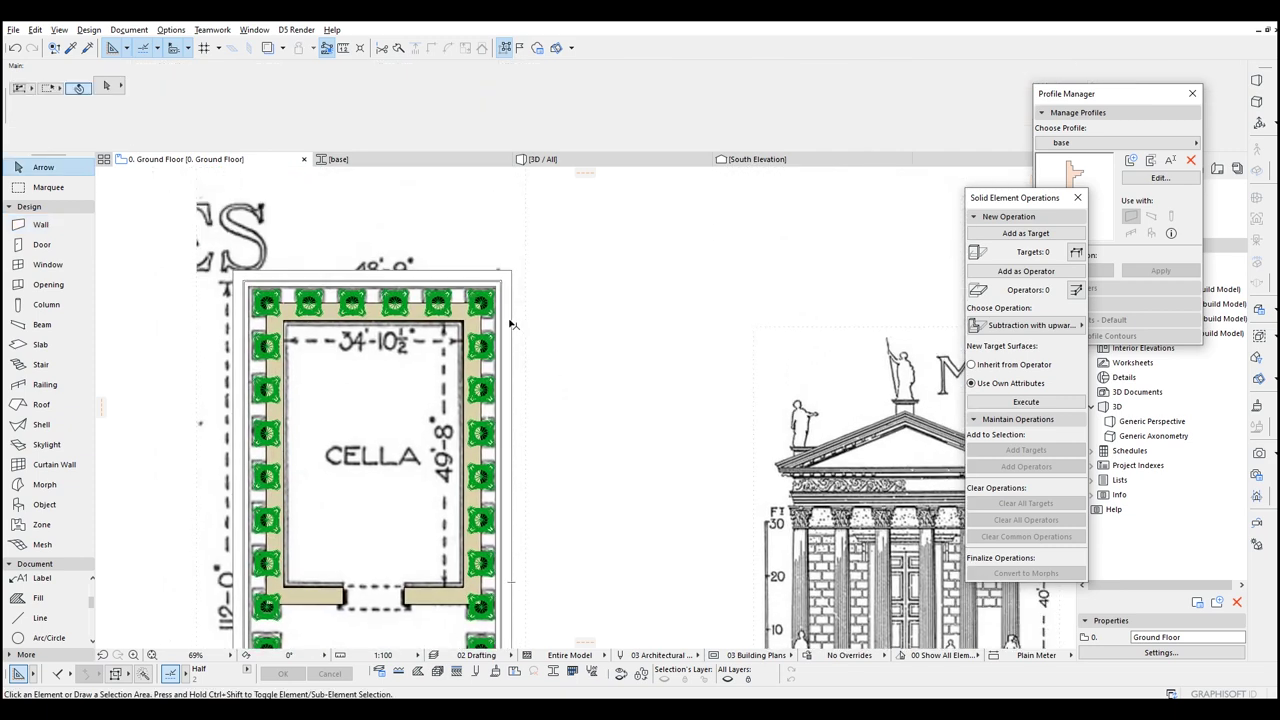
# Step: Create a building material named marble as a duplicate of Tile - Floor, with Stone - Marble Carrara White as its surface
pyautogui.press('F3')
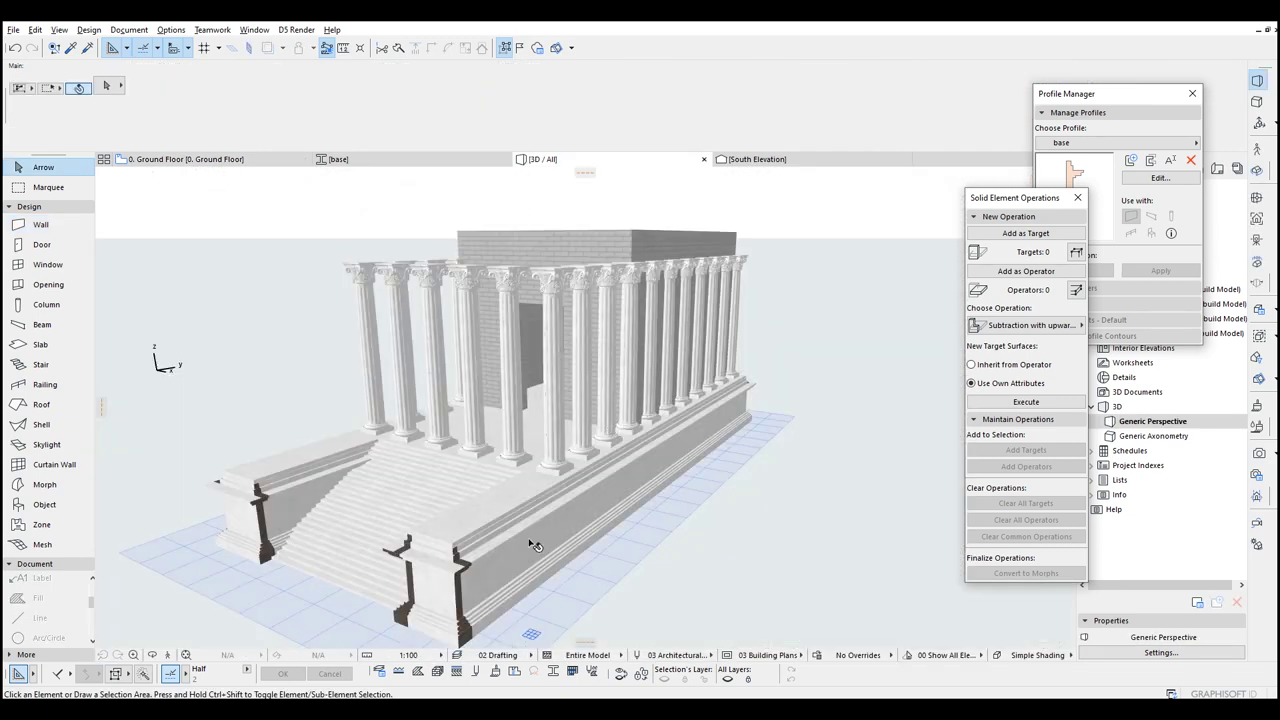
pyautogui.keyDown('shift'); pyautogui.moveTo(535, 545); pyautogui.dragTo(433, 478, button='middle'); pyautogui.keyUp('shift')
pyautogui.scroll(3, 433, 478)
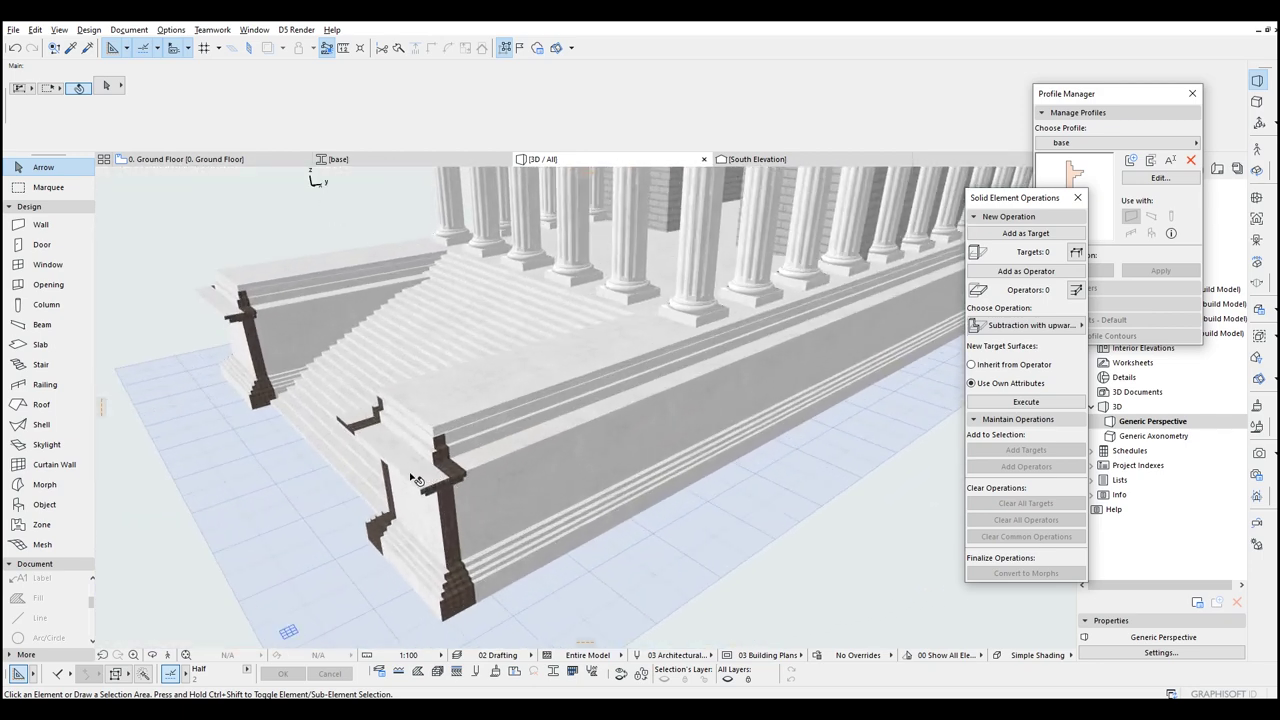
pyautogui.keyDown('shift'); pyautogui.moveTo(401, 475); pyautogui.dragTo(321, 455, button='middle'); pyautogui.keyUp('shift')
pyautogui.click(652, 484)
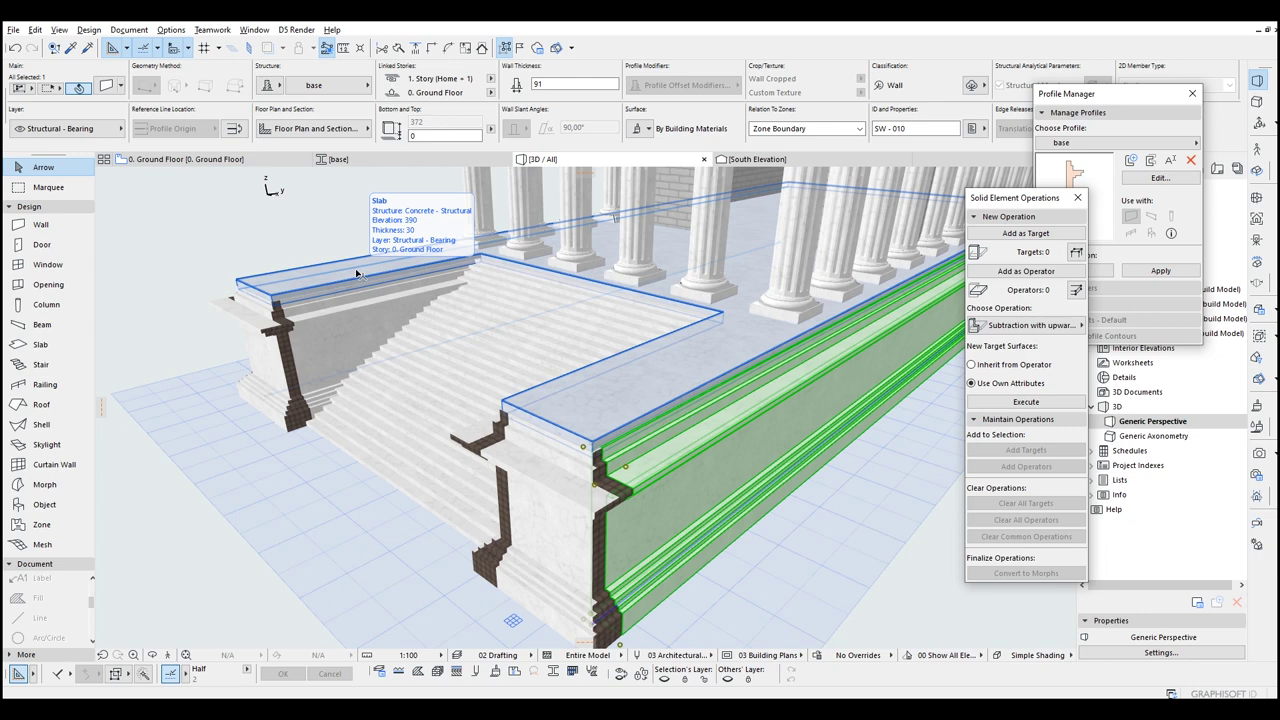
pyautogui.click(438, 673)
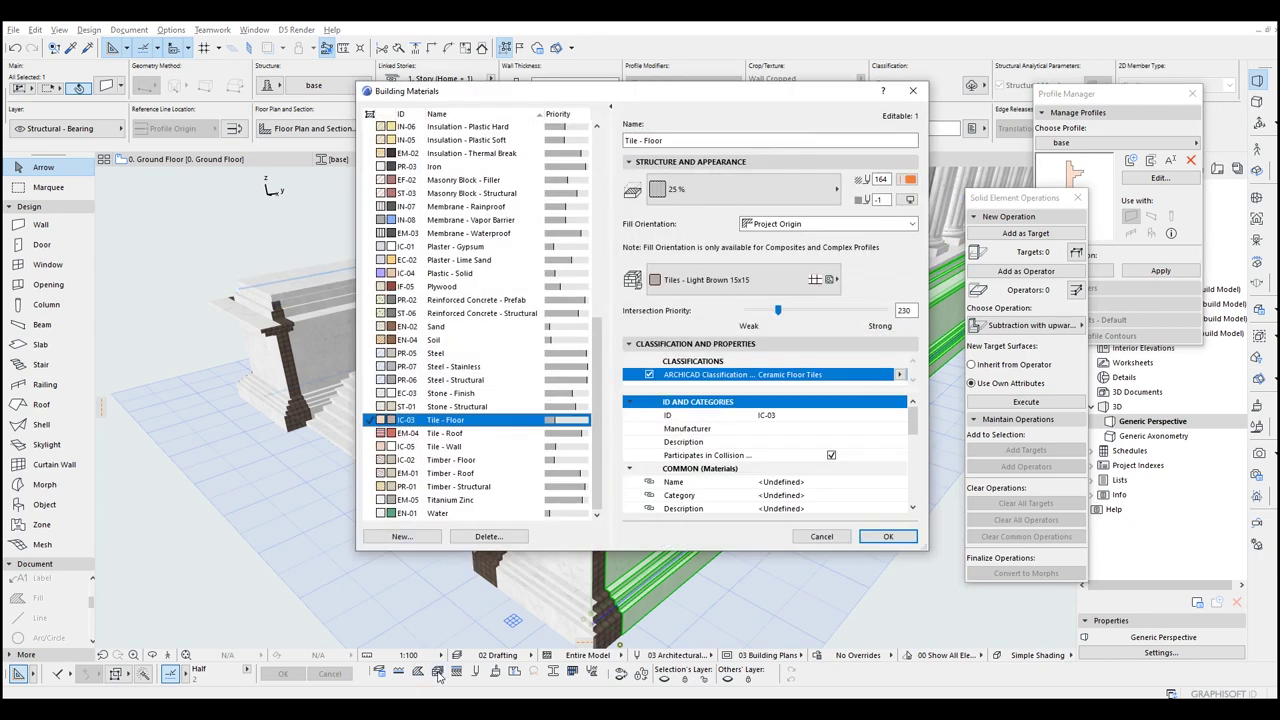
pyautogui.click(401, 536)
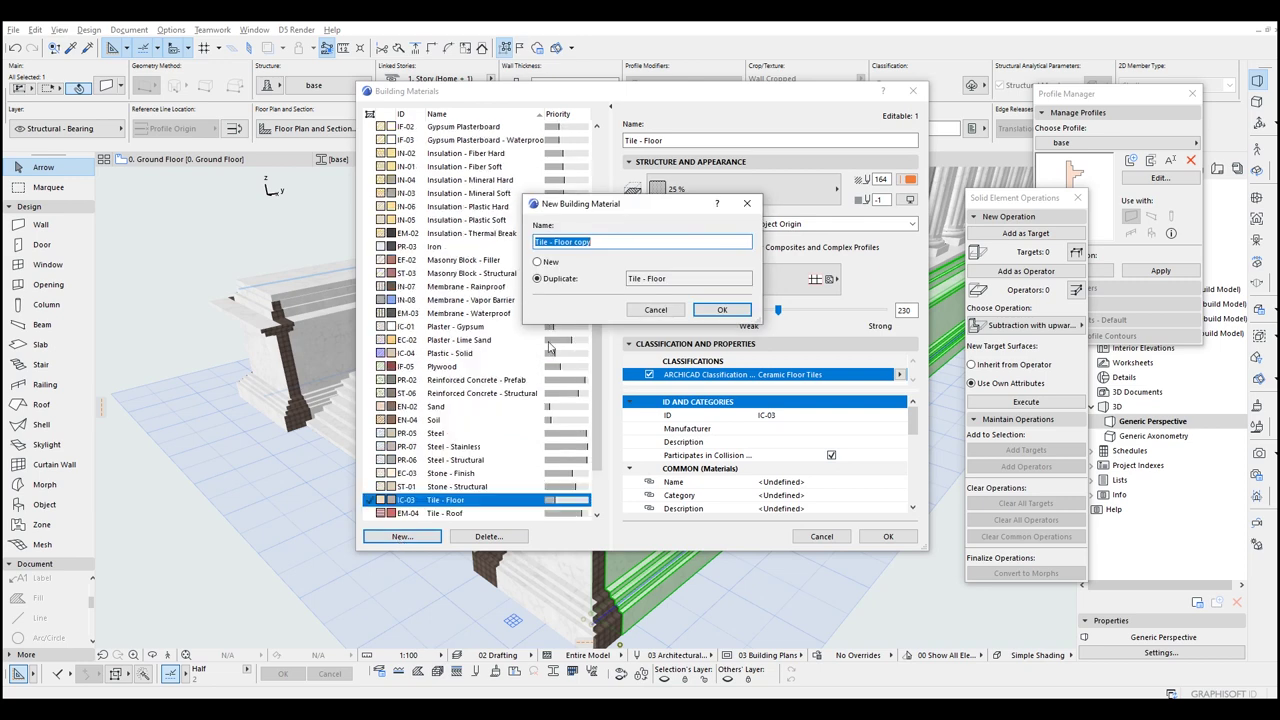
pyautogui.press('Return')
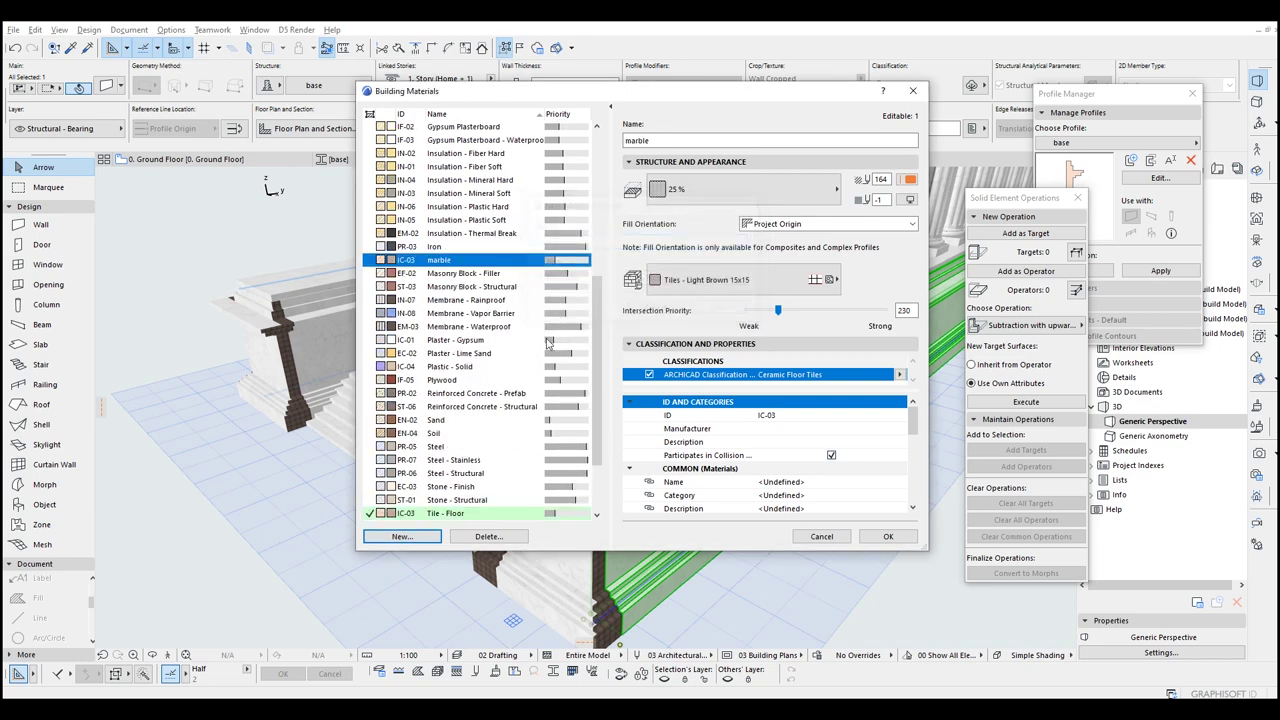
pyautogui.click(765, 285)
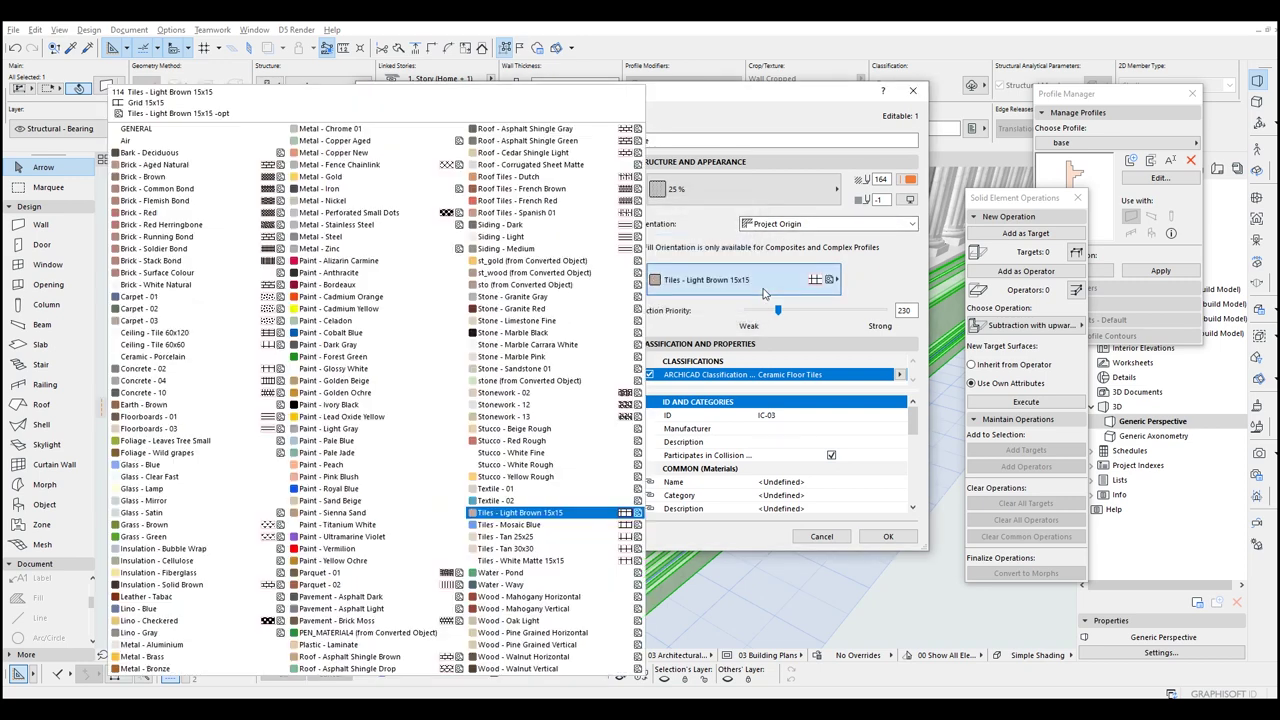
pyautogui.click(554, 347)
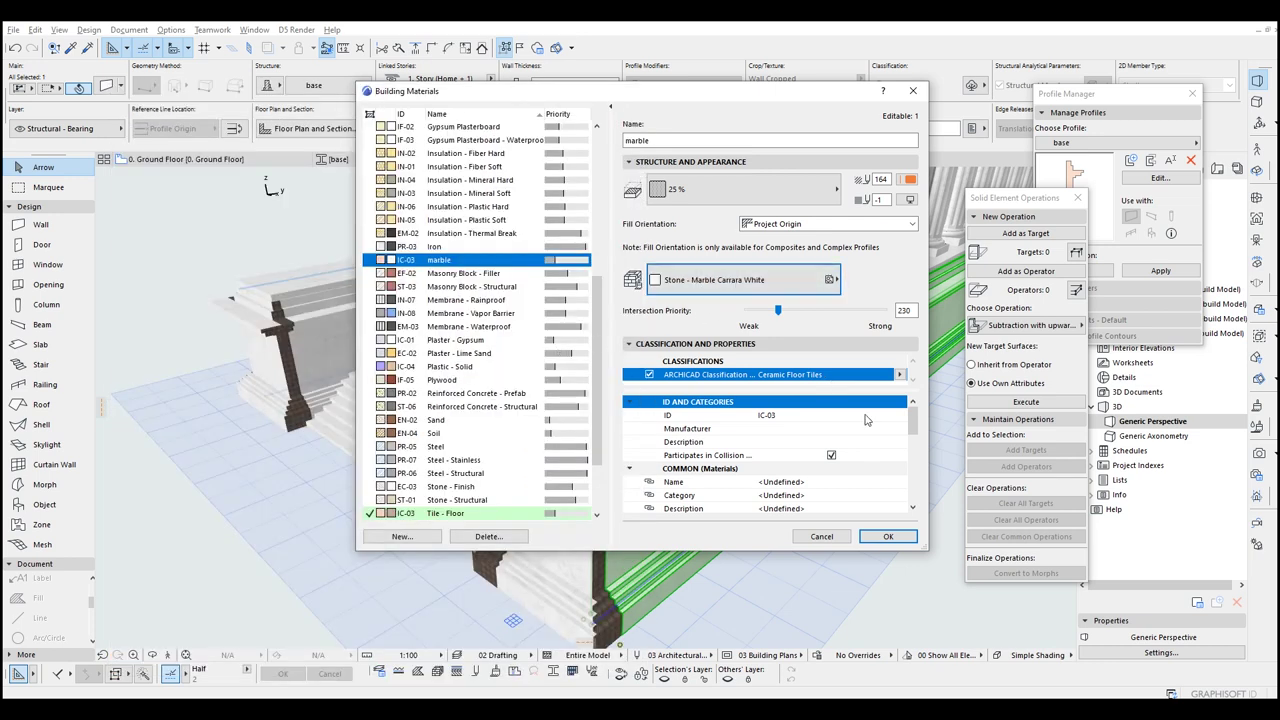
pyautogui.click(889, 537)
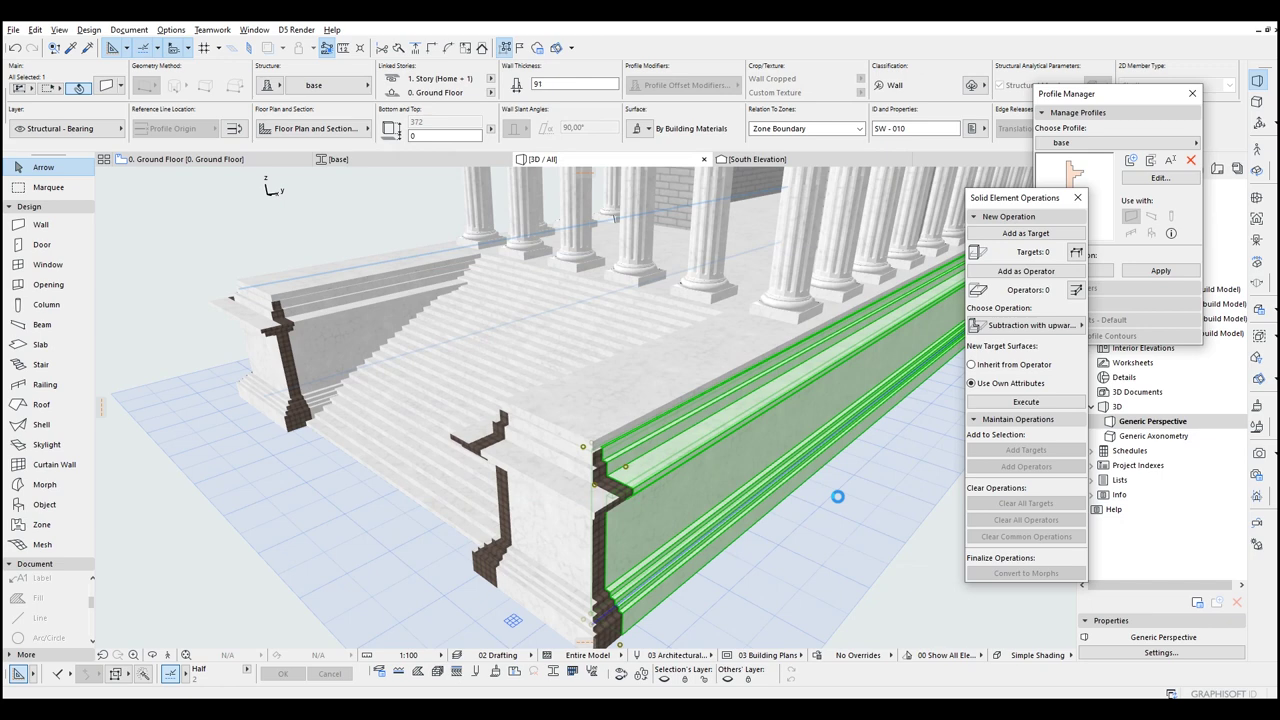
# Step: Assign the marble building material to the base profile's fill, save the profile and check the base walls in 3D
pyautogui.click(1145, 182)
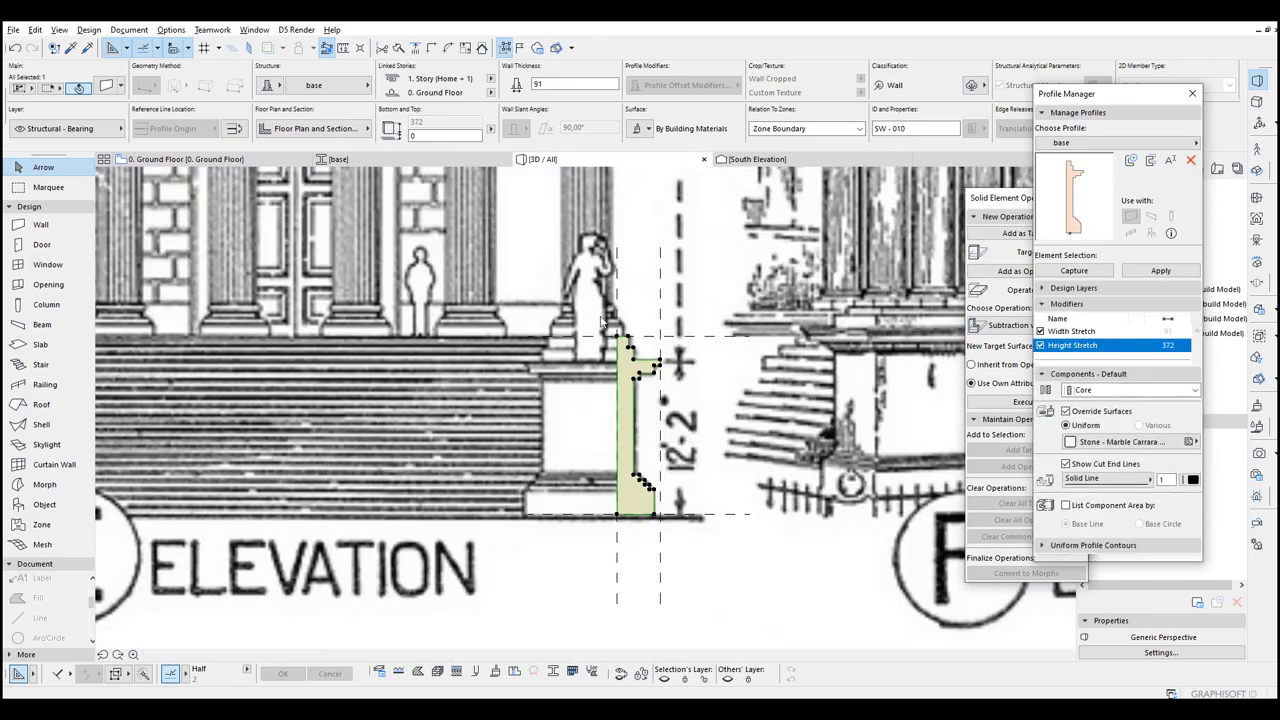
pyautogui.click(203, 129)
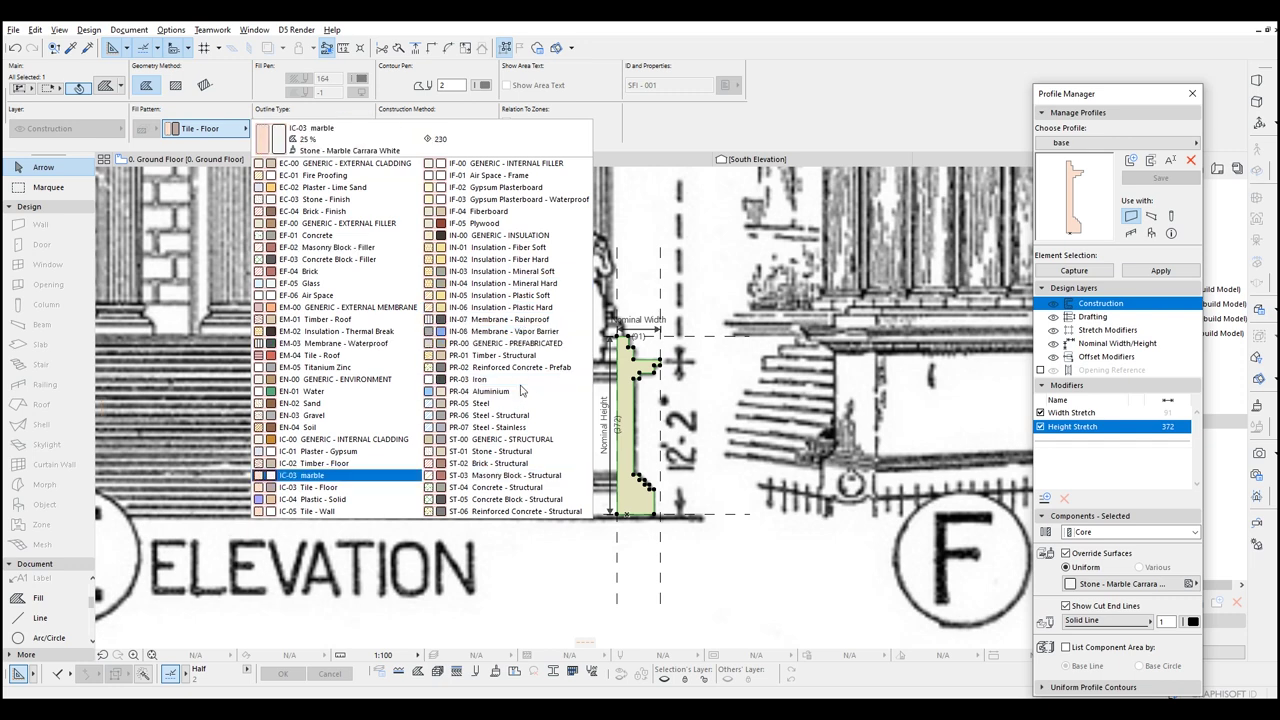
pyautogui.click(346, 476)
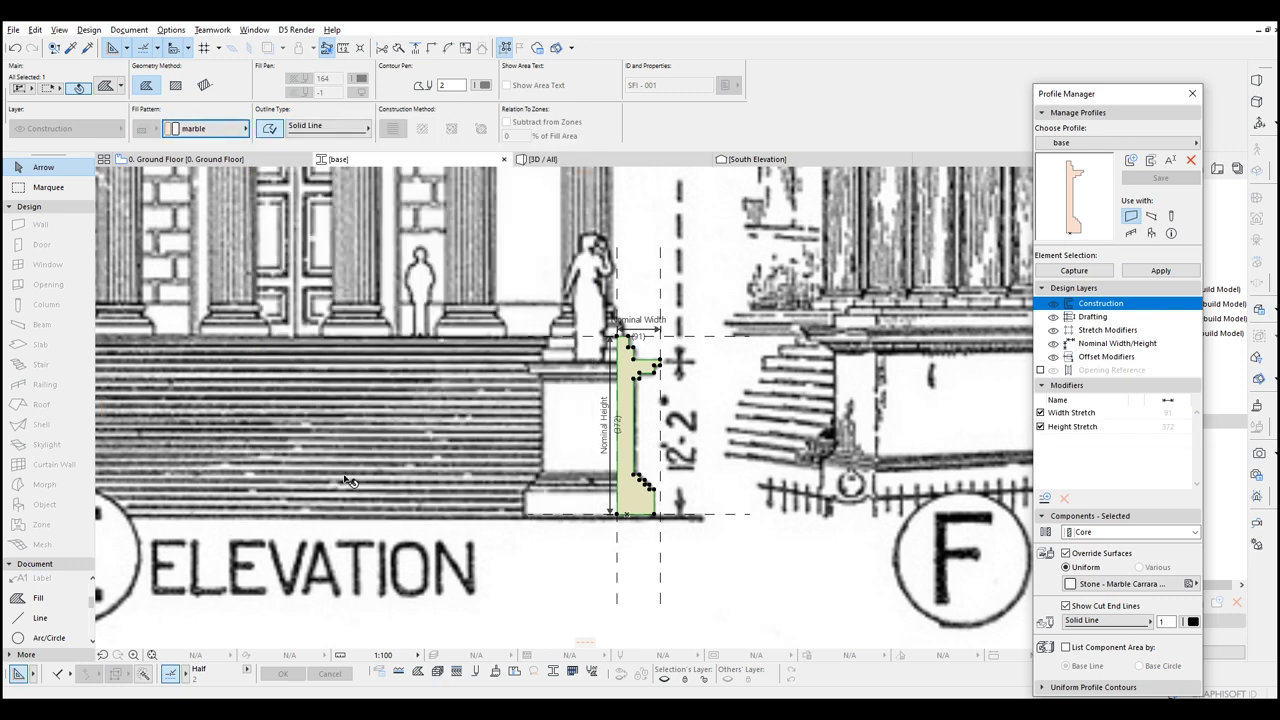
pyautogui.click(1159, 178)
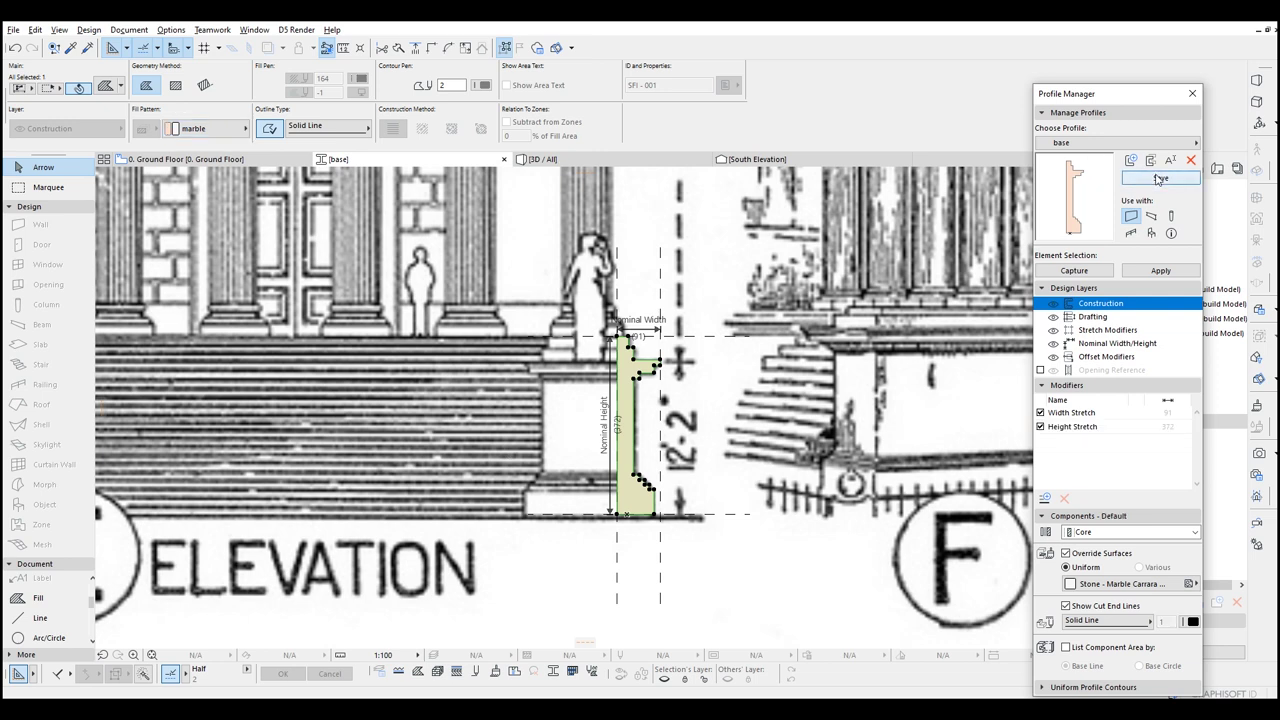
pyautogui.click(491, 224)
pyautogui.click(200, 161)
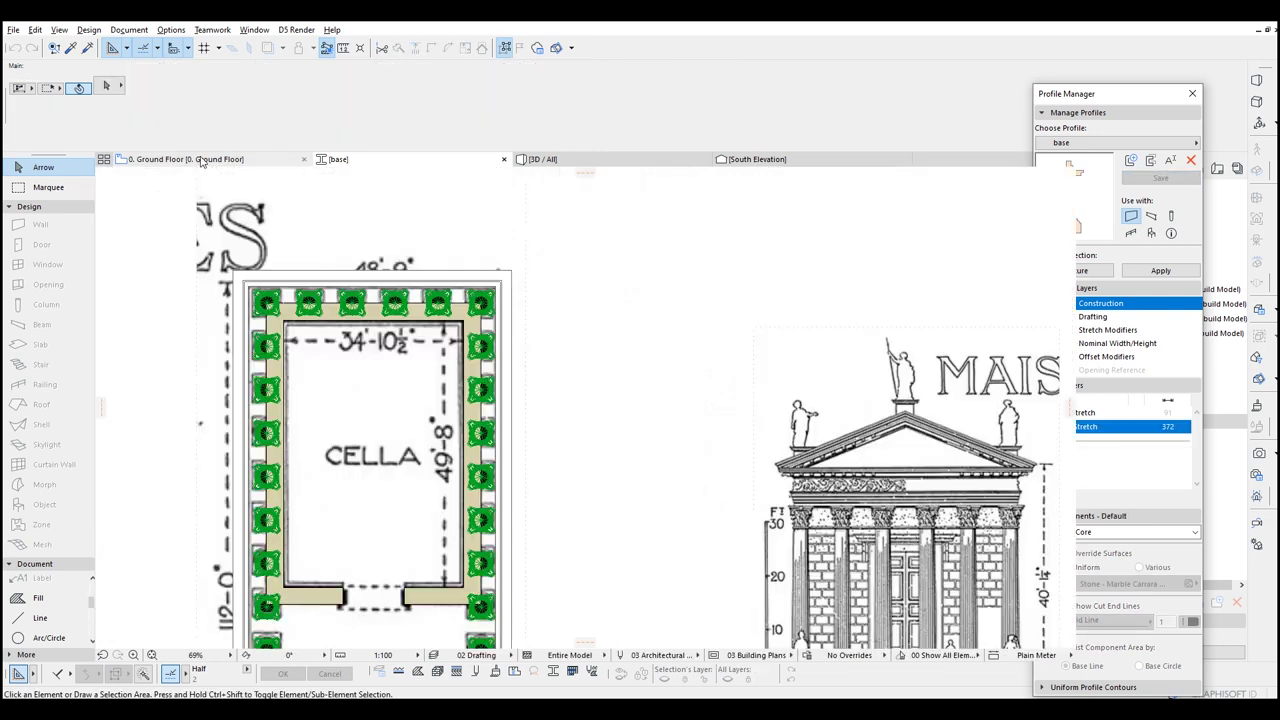
pyautogui.click(599, 161)
pyautogui.scroll(-4, 549, 454)
pyautogui.moveTo(586, 429)
pyautogui.keyDown('shift'); pyautogui.mouseDown(button='middle')
pyautogui.moveTo(554, 406)
pyautogui.moveTo(561, 383)
pyautogui.moveTo(593, 409)
pyautogui.mouseUp(button='middle'); pyautogui.keyUp('shift')
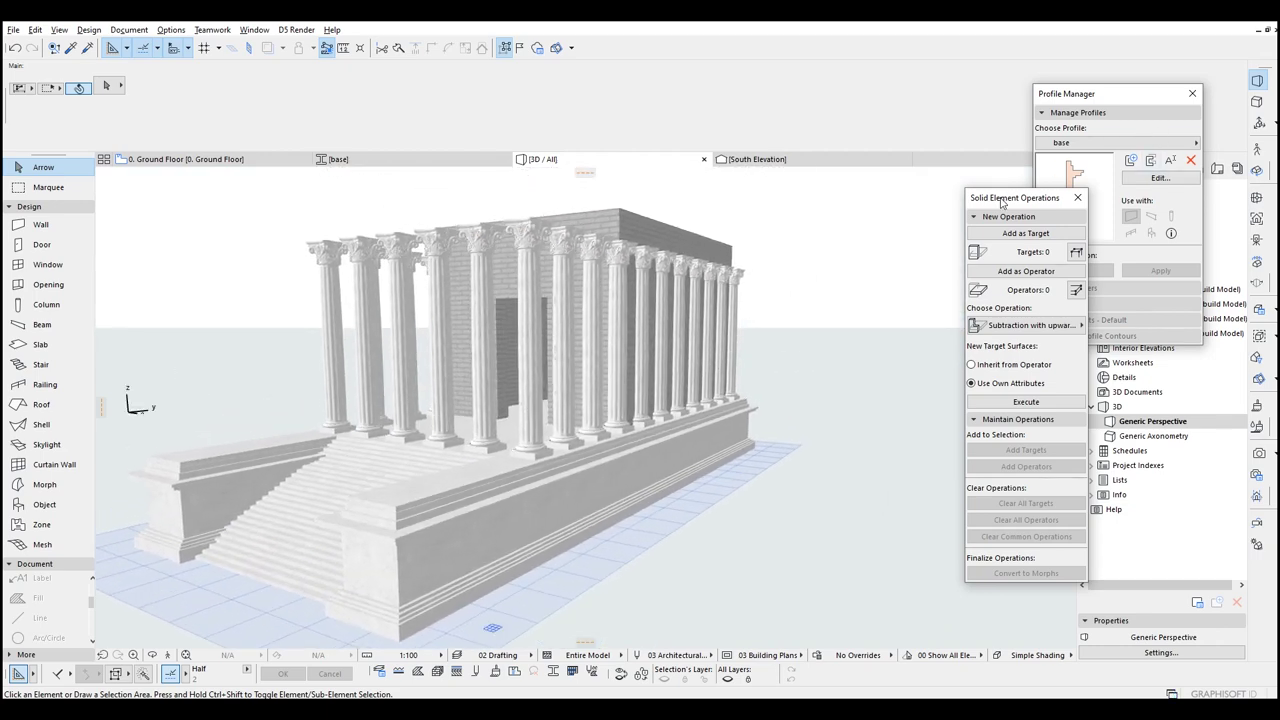
# Step: Create a new complex profile named top for walls
pyautogui.moveTo(1005, 202); pyautogui.dragTo(917, 204)
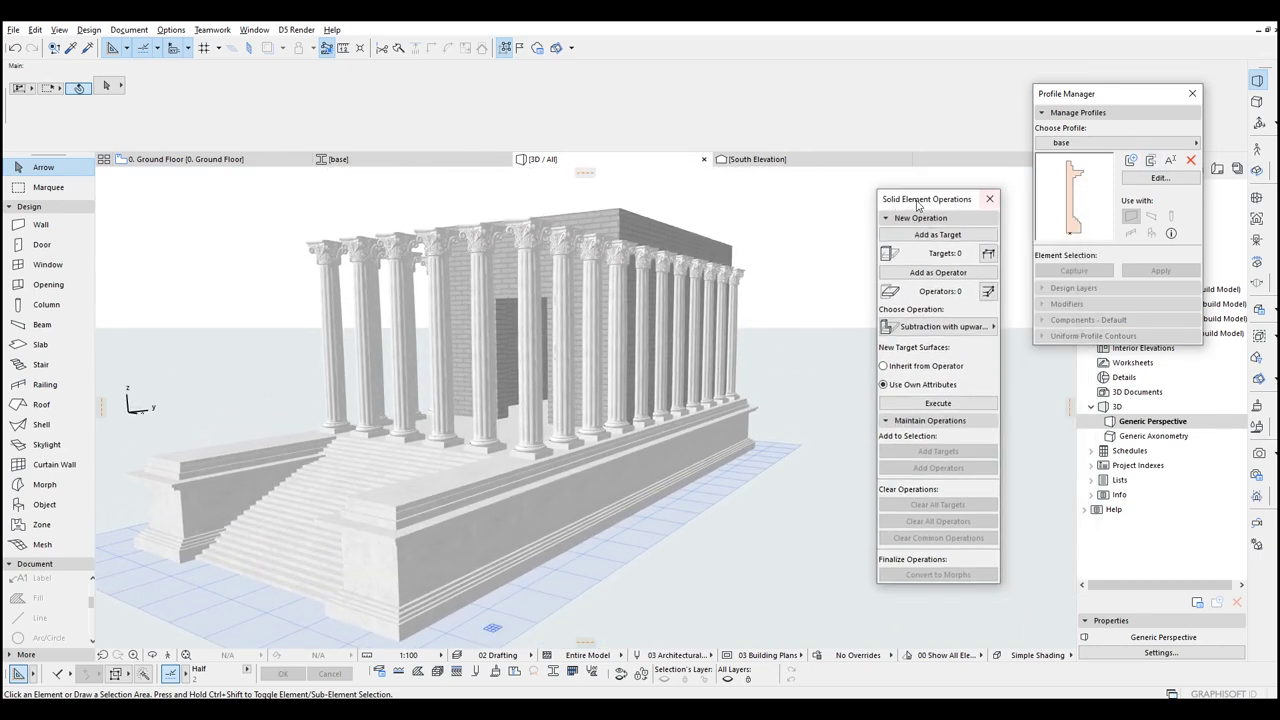
pyautogui.click(1131, 161)
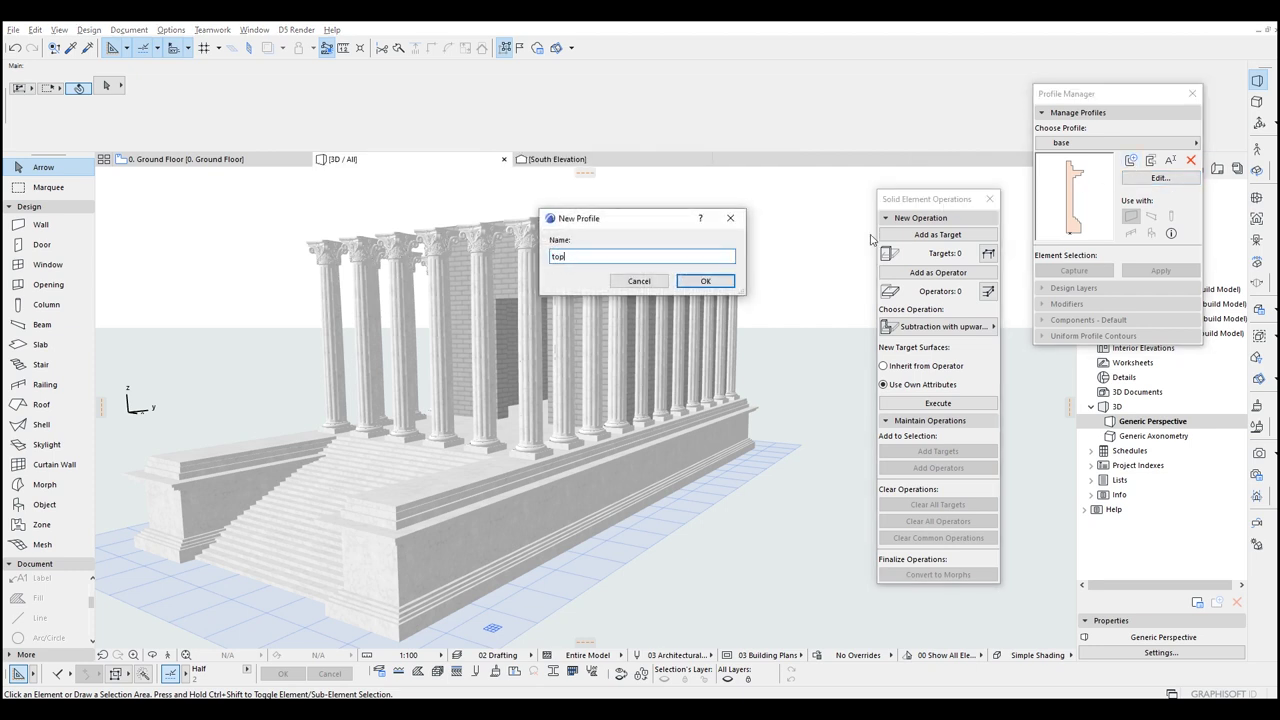
pyautogui.click(703, 282)
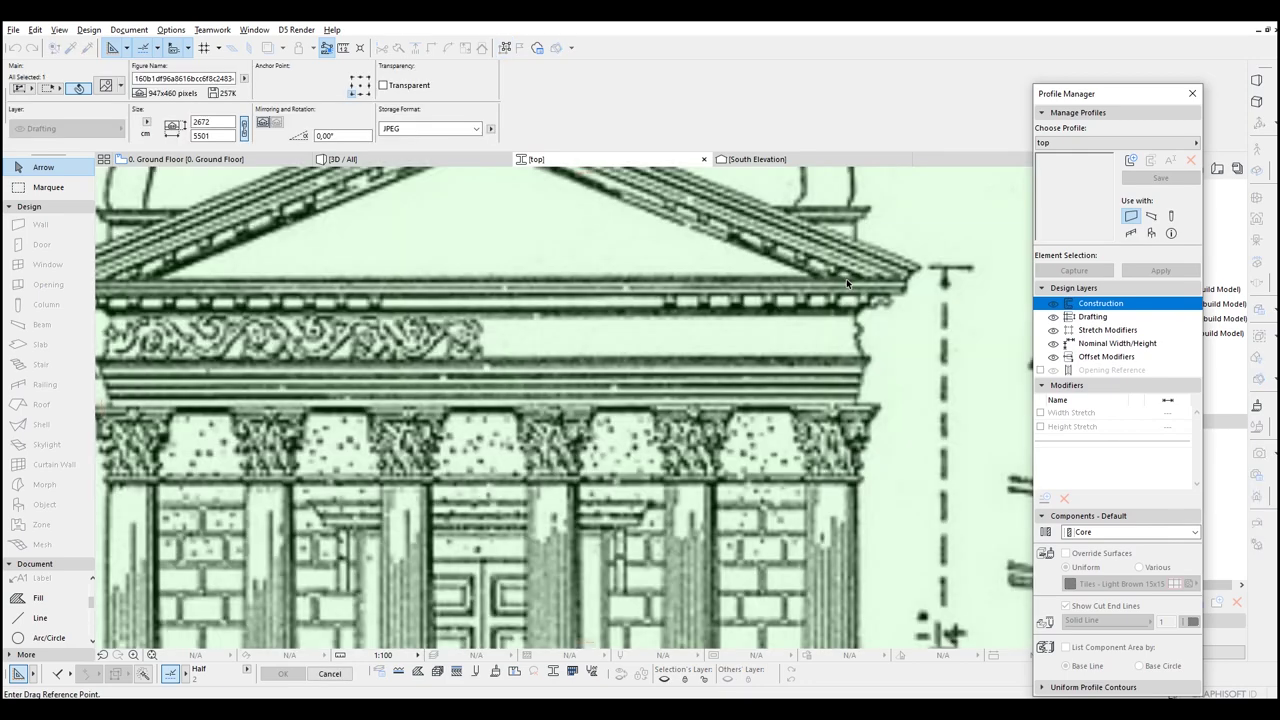
# Step: Move the elevation drawing in the top profile so the outer end of the pediment's cornice lies over the profile origin
pyautogui.click(846, 284)
pyautogui.moveTo(360, 290); pyautogui.dragTo(873, 329, button='middle')
pyautogui.moveTo(333, 313); pyautogui.dragTo(563, 333, button='middle')
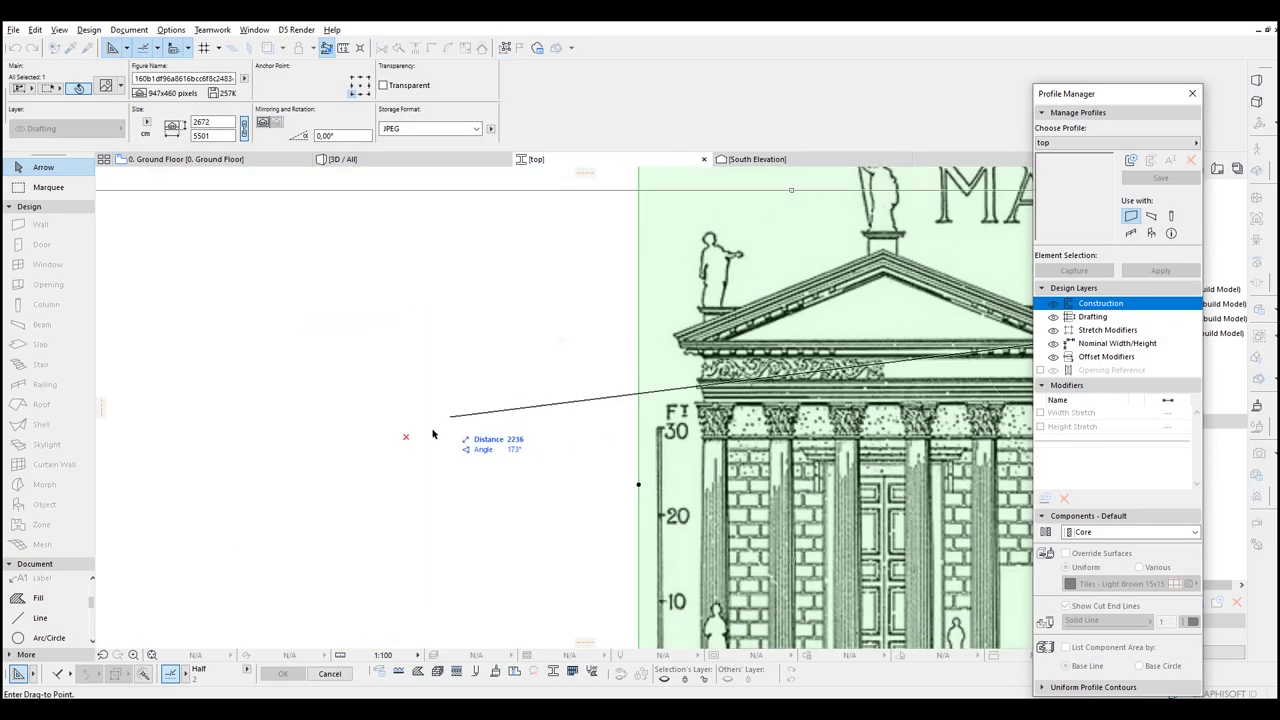
pyautogui.click(407, 441)
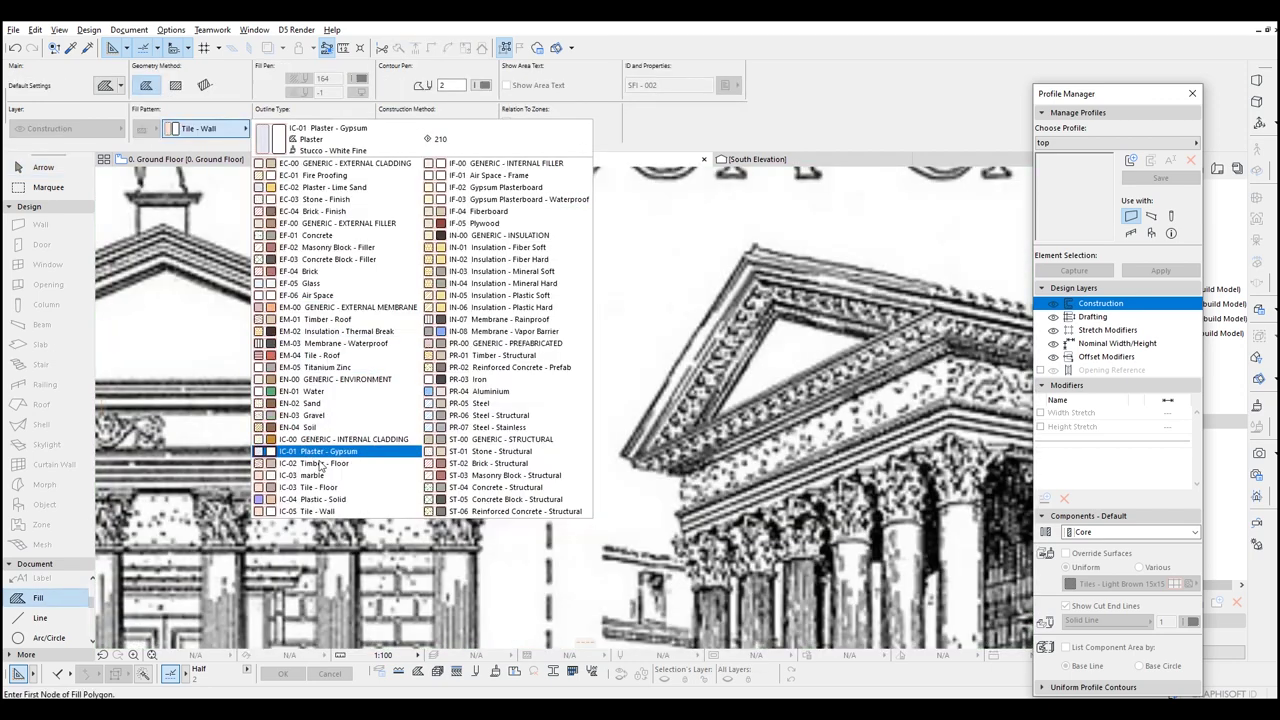
# Step: Trace the entablature's stepped outline between column capital and cornice in the top profile with a marble fill about 213 high
pyautogui.click(340, 475)
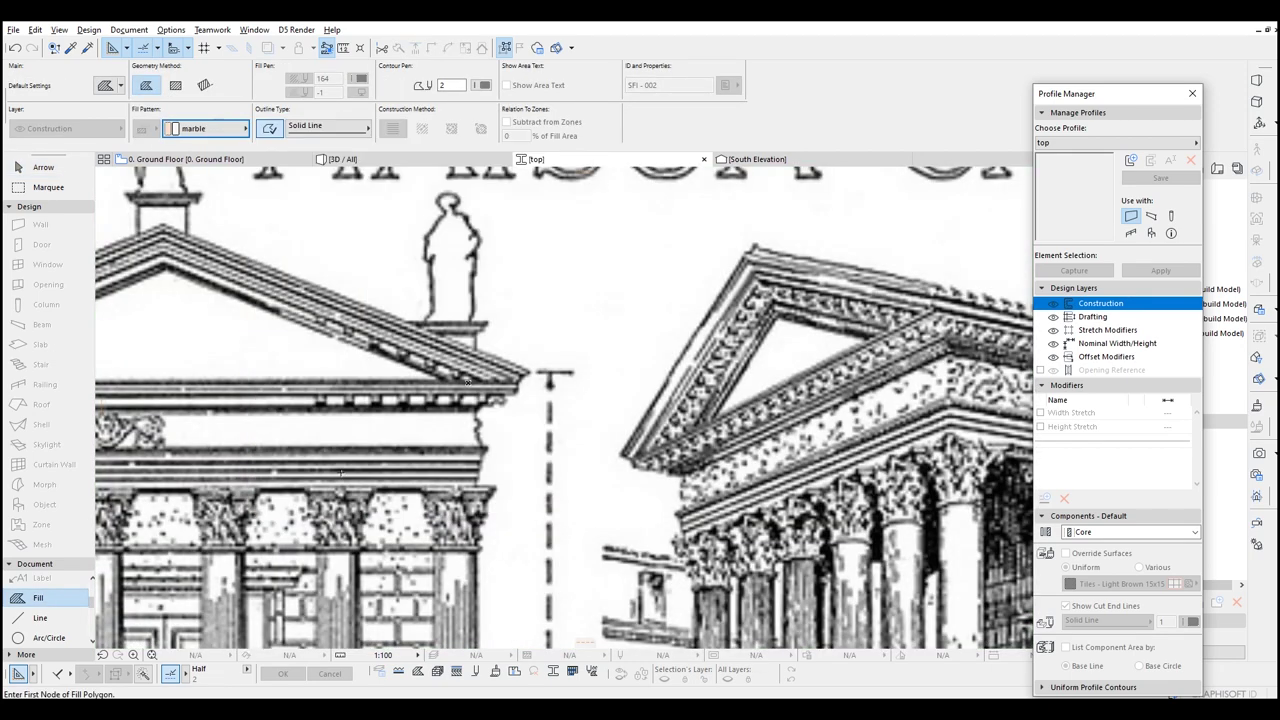
pyautogui.click(467, 380)
pyautogui.scroll(5, 476, 485)
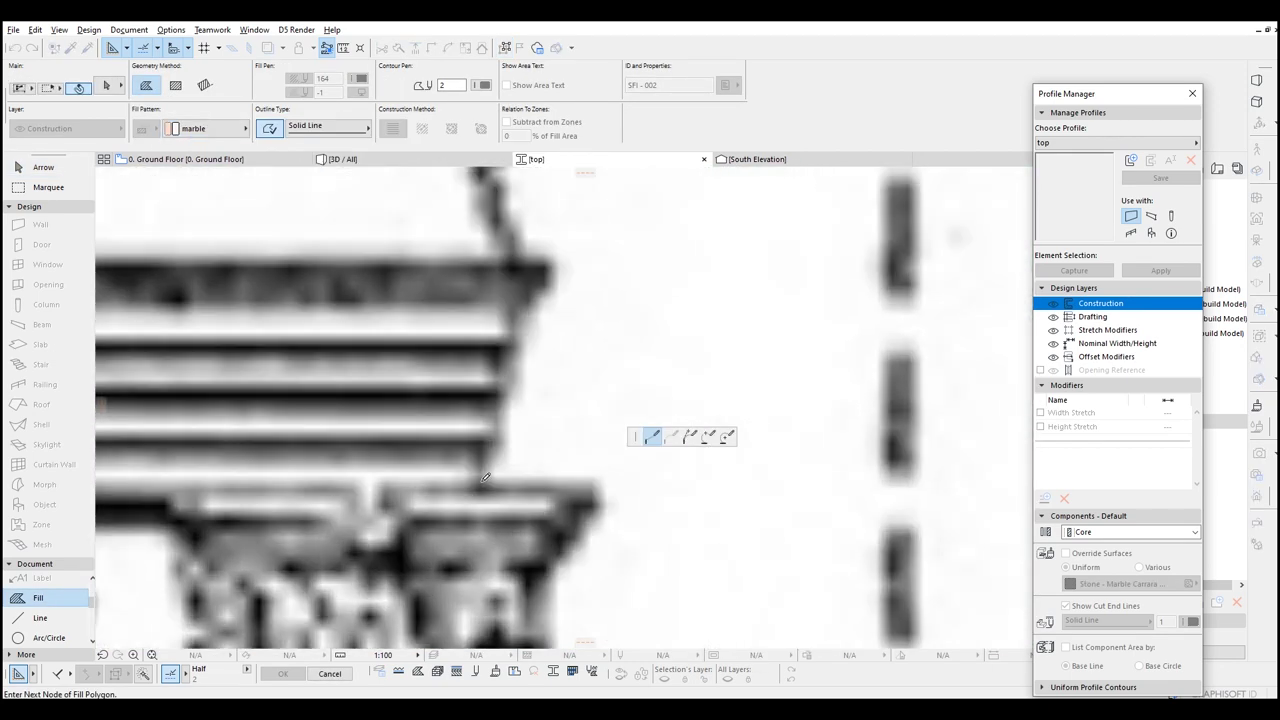
pyautogui.scroll(-3, 480, 483)
pyautogui.scroll(2, 485, 477)
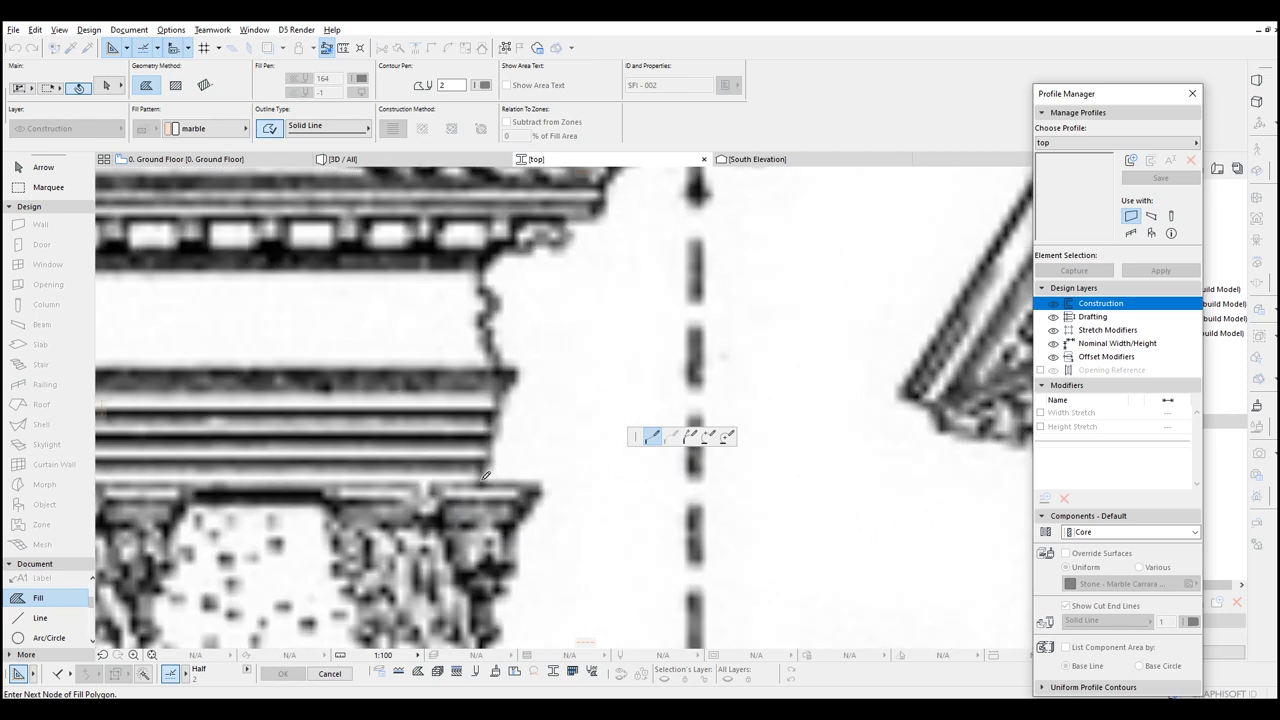
pyautogui.click(480, 481)
pyautogui.click(482, 481)
pyautogui.scroll(2, 482, 463)
pyautogui.click(482, 456)
pyautogui.click(495, 456)
pyautogui.click(495, 403)
pyautogui.click(512, 403)
pyautogui.click(512, 349)
pyautogui.click(539, 312)
pyautogui.click(553, 312)
pyautogui.click(553, 270)
pyautogui.click(497, 270)
pyautogui.moveTo(500, 236); pyautogui.dragTo(448, 385, button='middle')
pyautogui.scroll(-3, 471, 354)
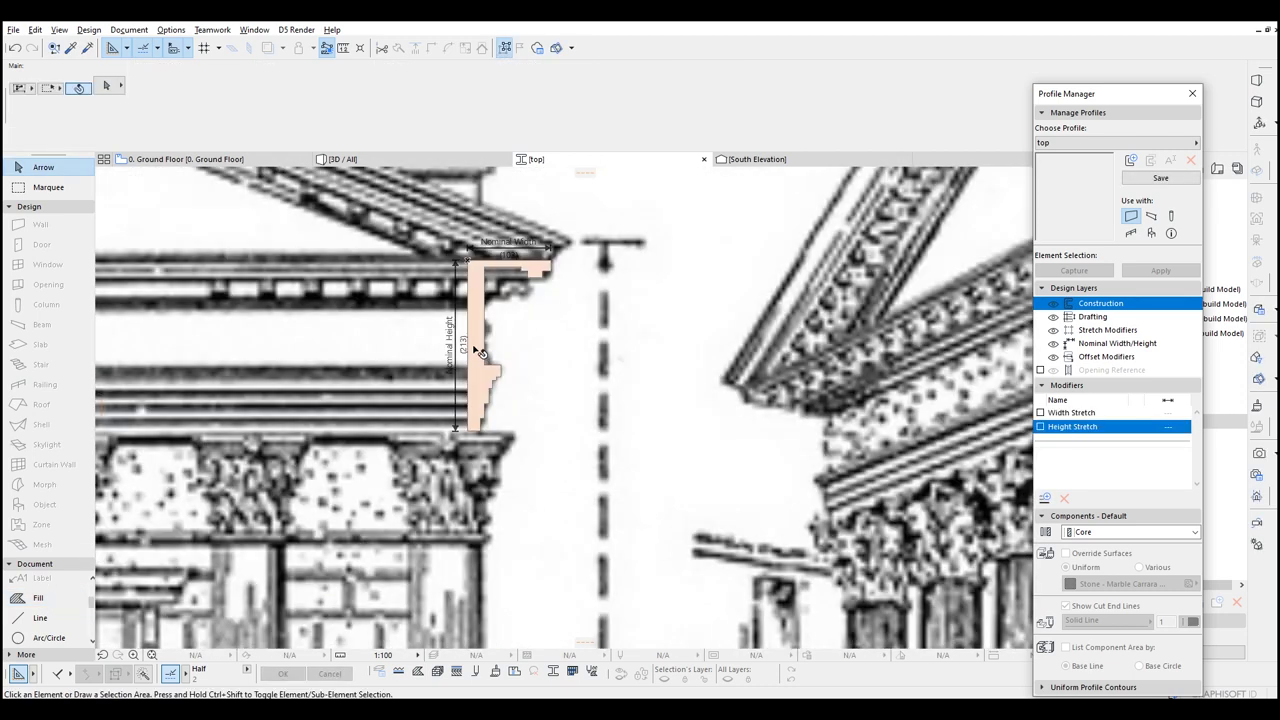
# Step: Offset the fill's straight back edge inward to widen the top profile to about 166
pyautogui.click(467, 333)
pyautogui.click(468, 330)
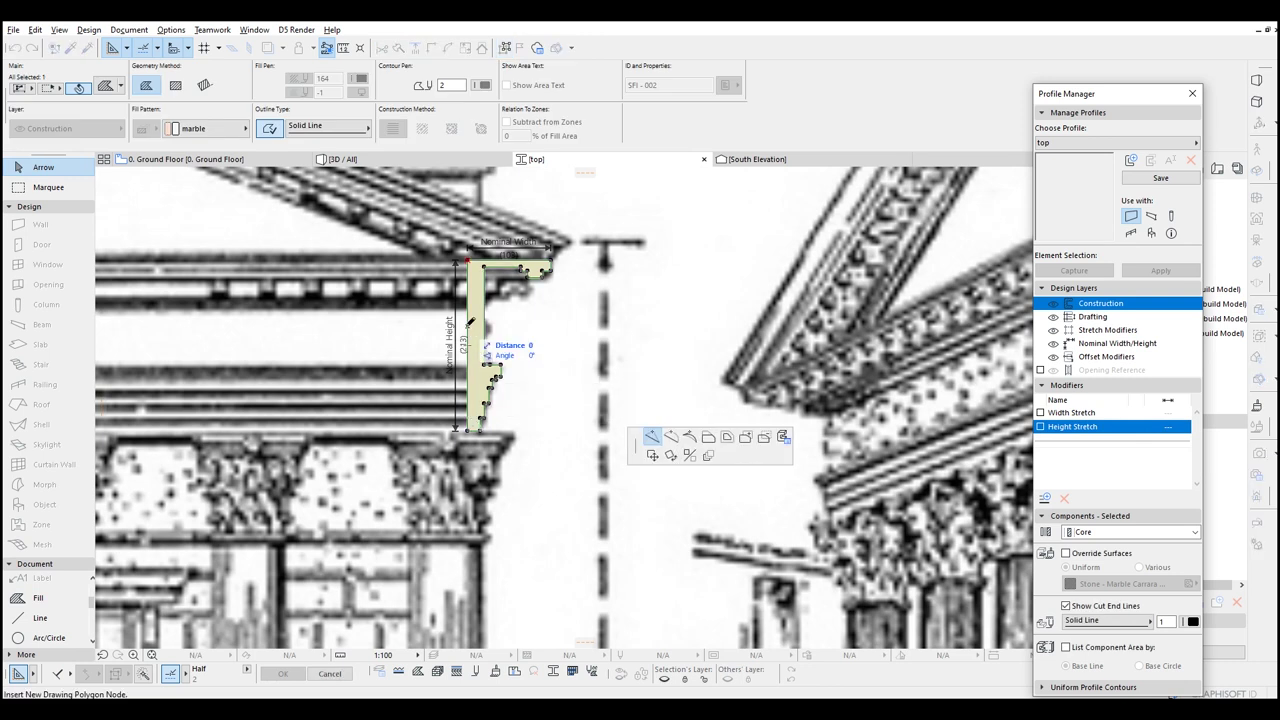
pyautogui.click(708, 437)
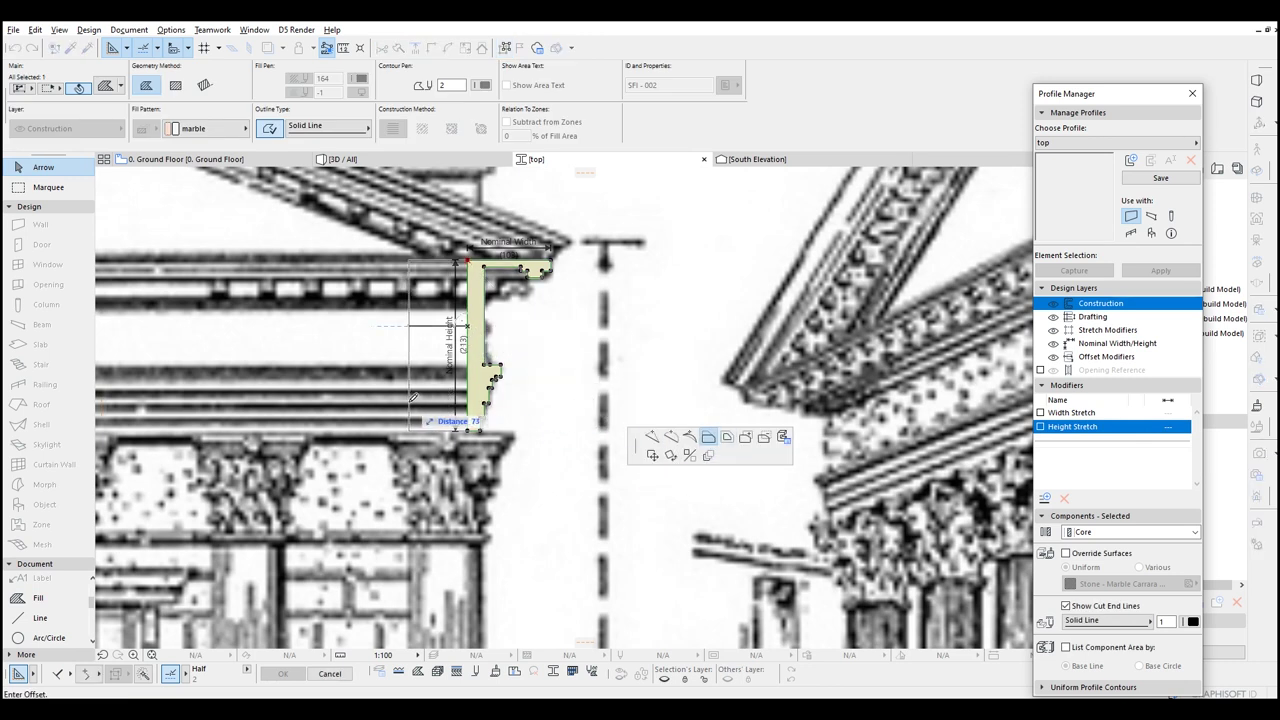
pyautogui.click(418, 398)
pyautogui.scroll(-4, 766, 420)
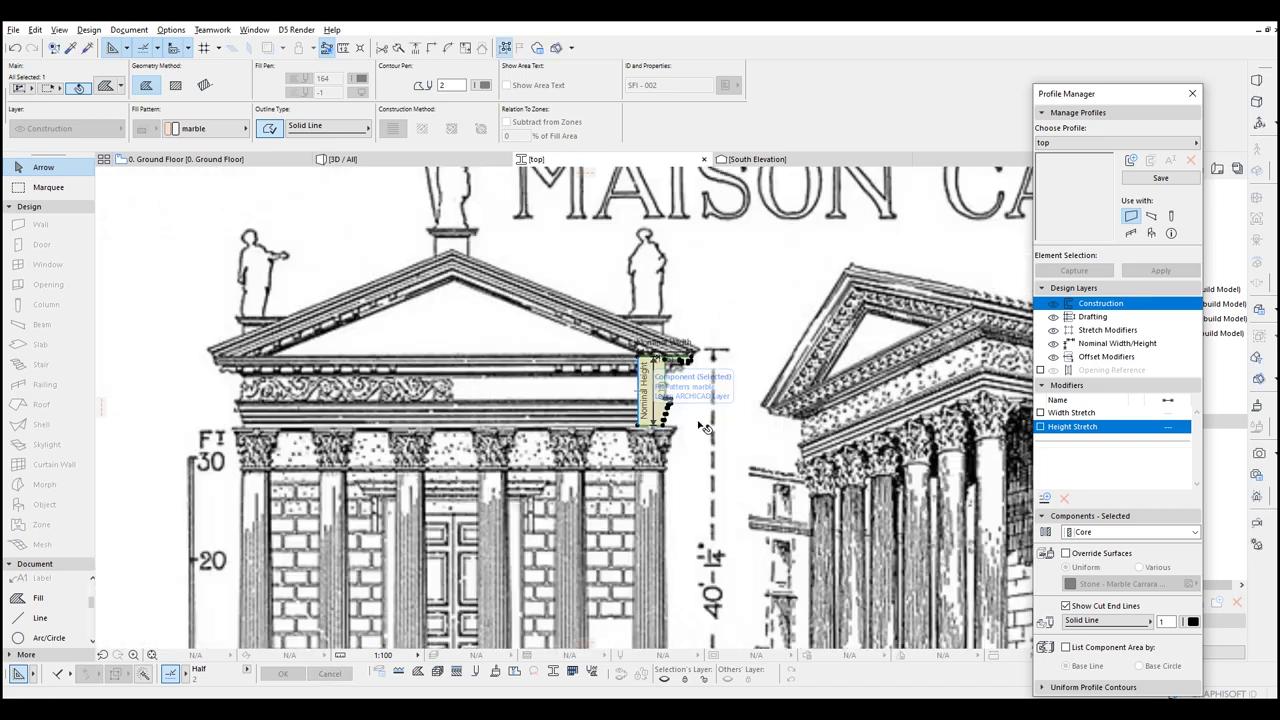
# Step: Enable the top profile's width and height stretch modifiers and turn on surface override for the fill
pyautogui.click(1040, 426)
pyautogui.click(1040, 412)
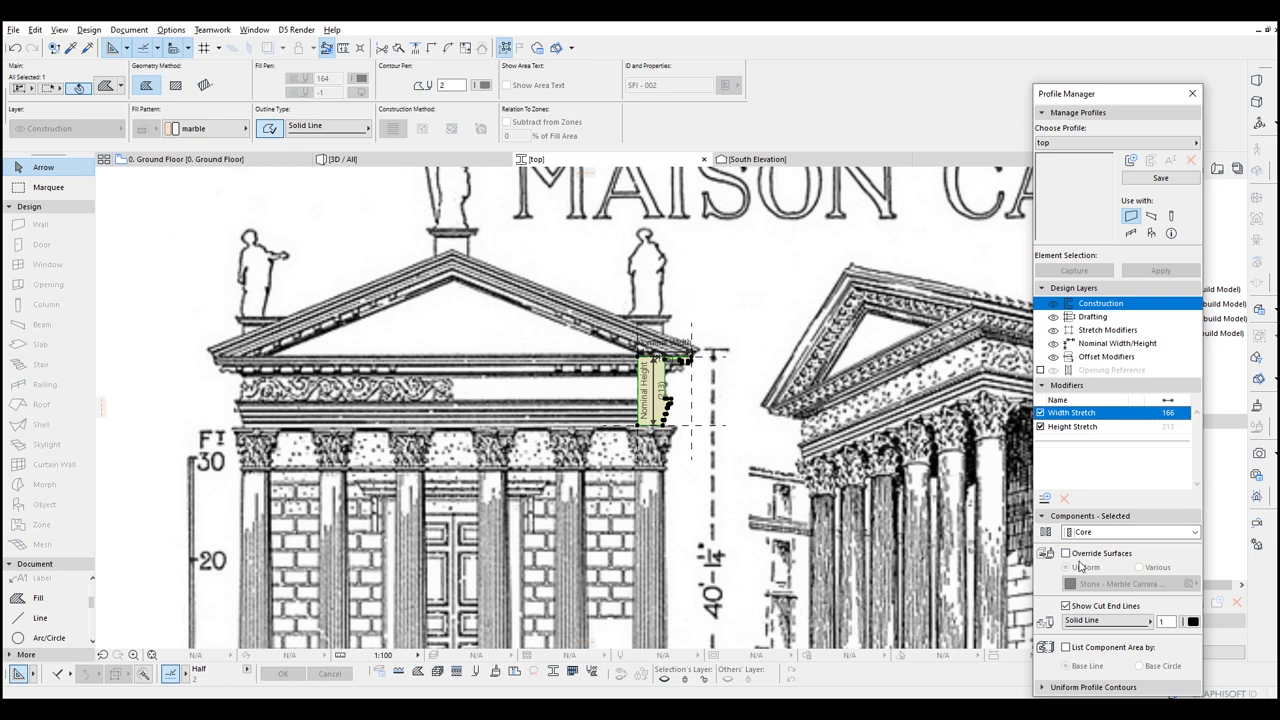
pyautogui.click(1066, 553)
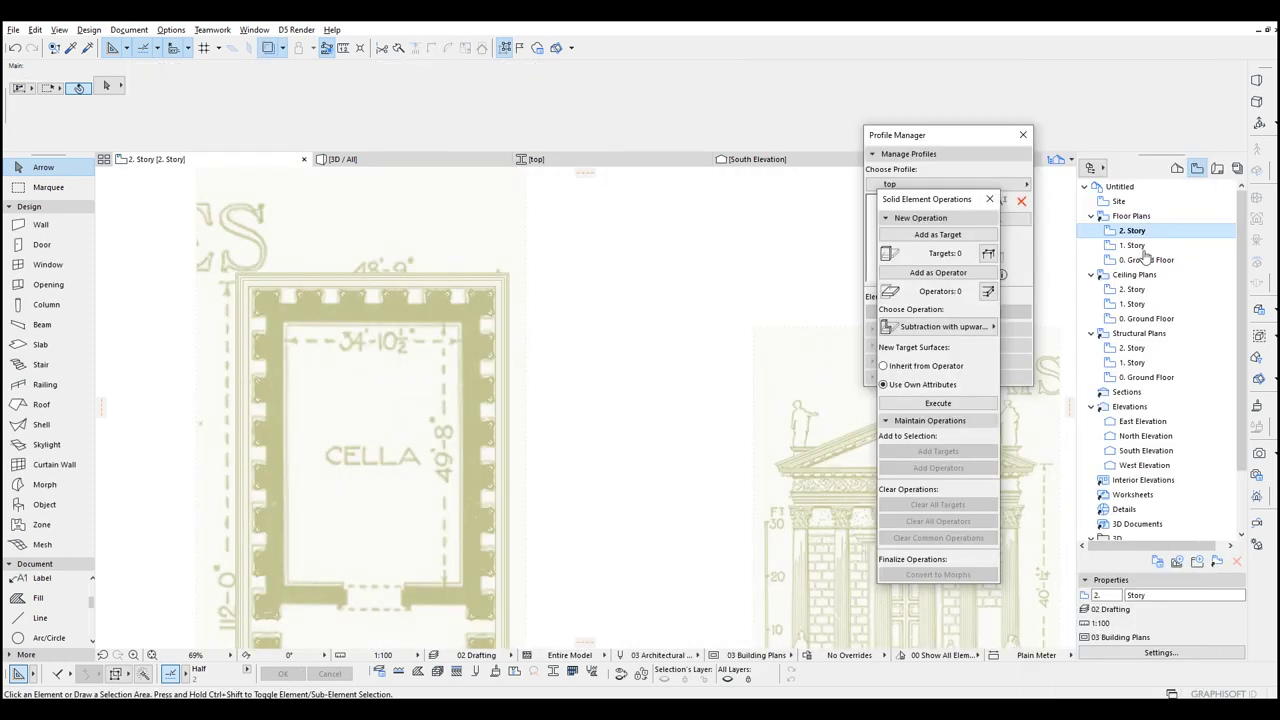
# Step: Show the ground floor plan as trace reference and open the 1. Story floor plan
pyautogui.rightClick(1143, 263)
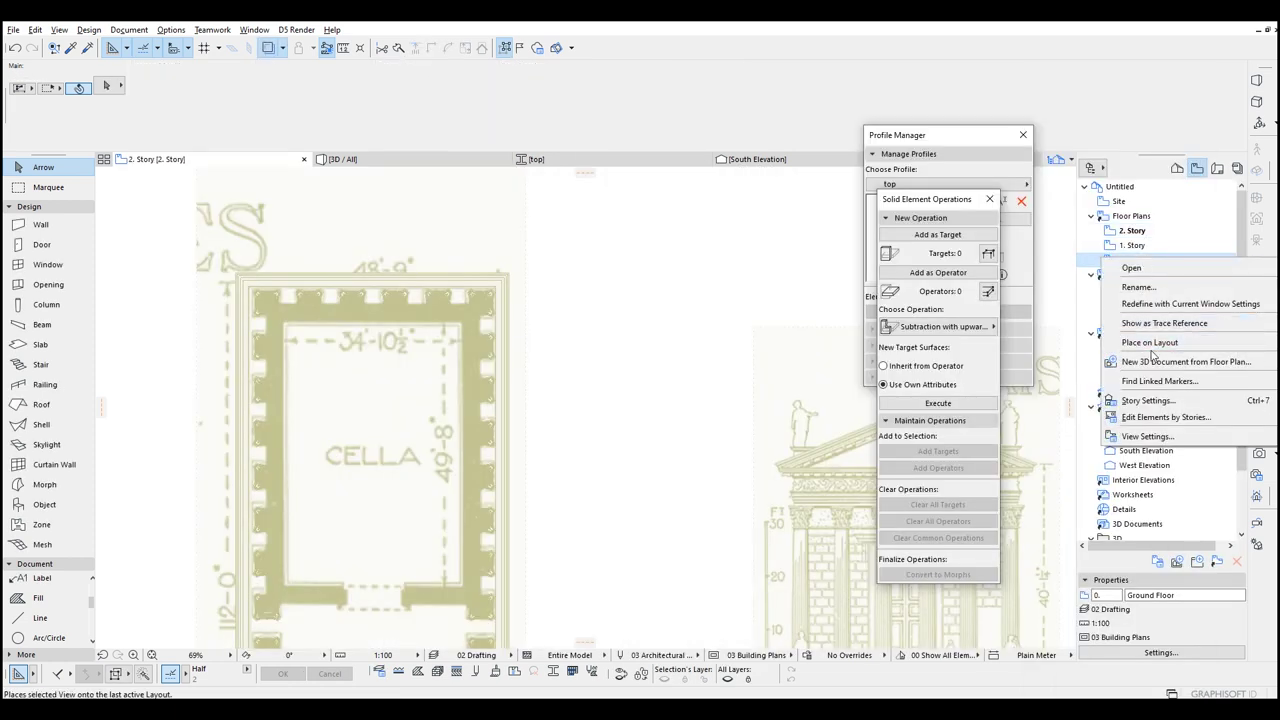
pyautogui.click(1158, 325)
pyautogui.doubleClick(1134, 248)
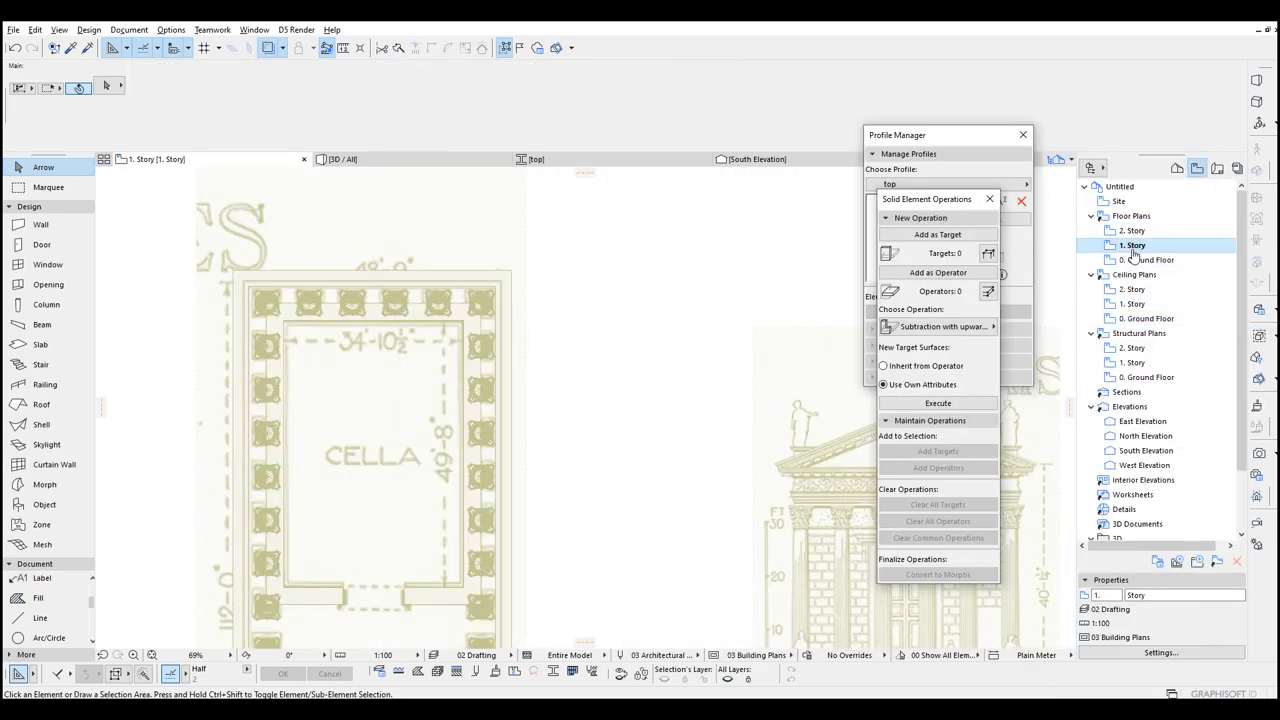
pyautogui.scroll(-3, 486, 306)
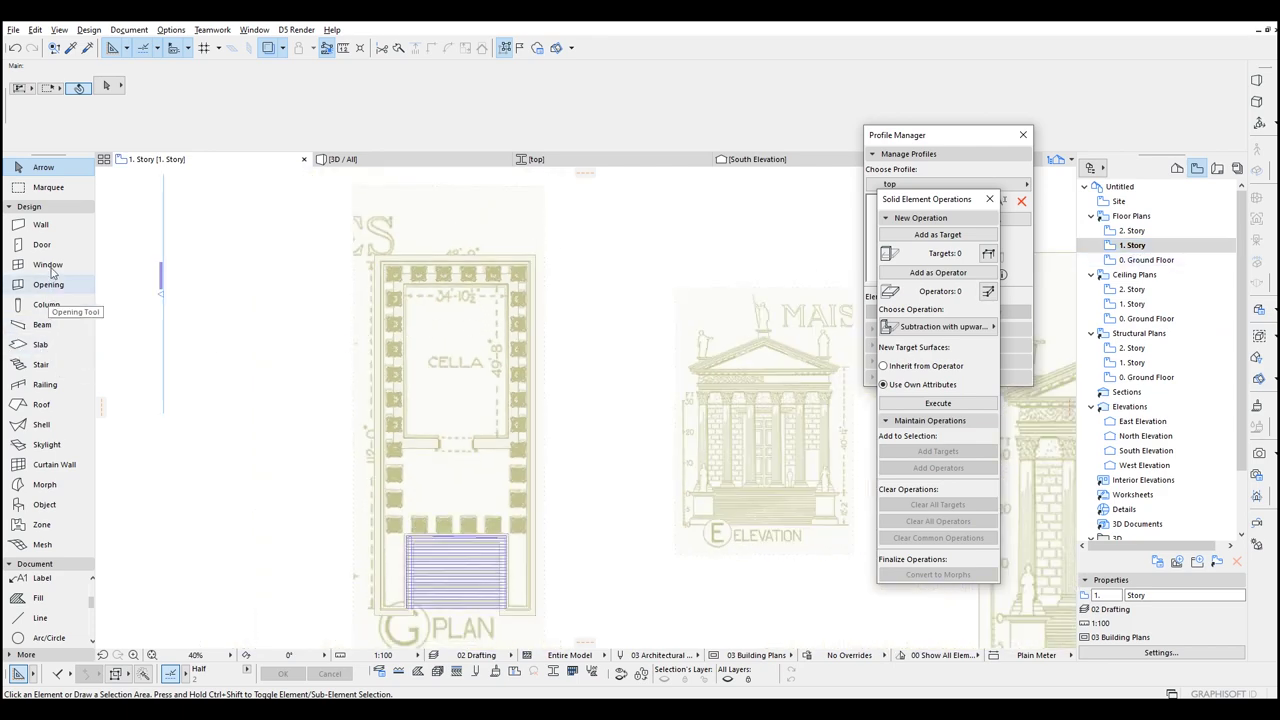
# Step: Draw chained walls with the top profile on 1. Story, following the outer column perimeter from the front corner beside the stairs
pyautogui.click(56, 228)
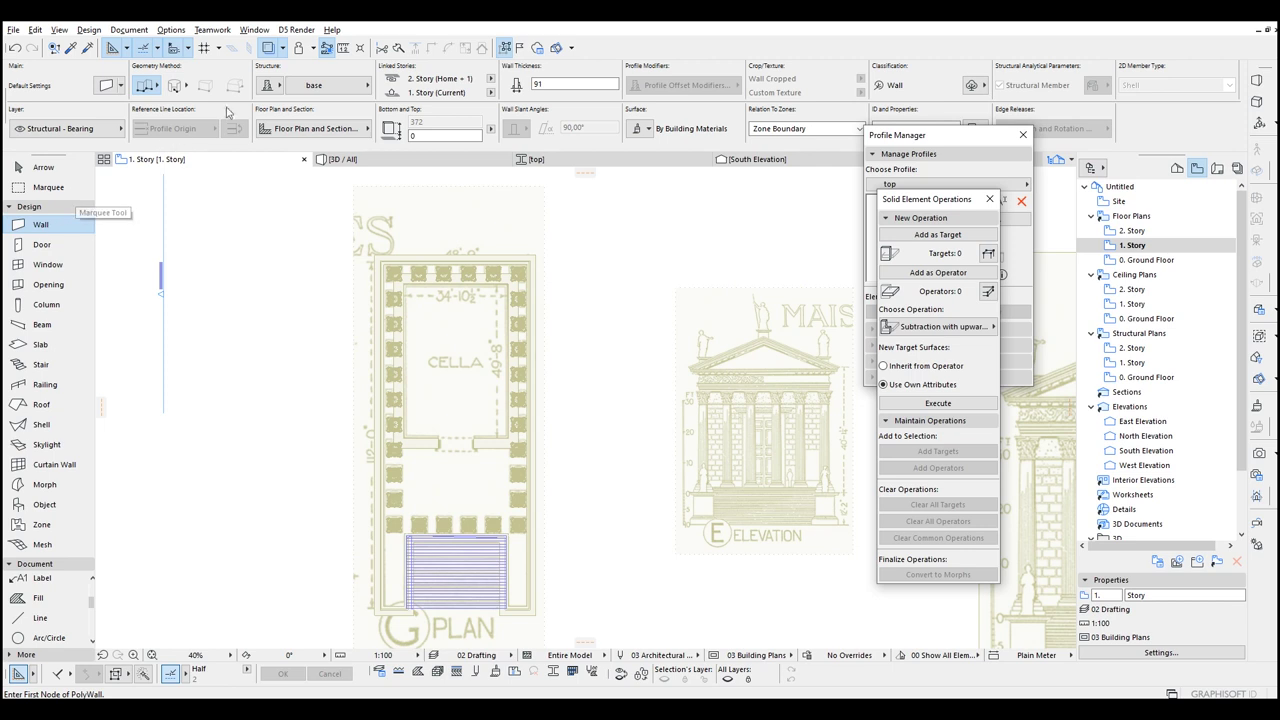
pyautogui.click(297, 88)
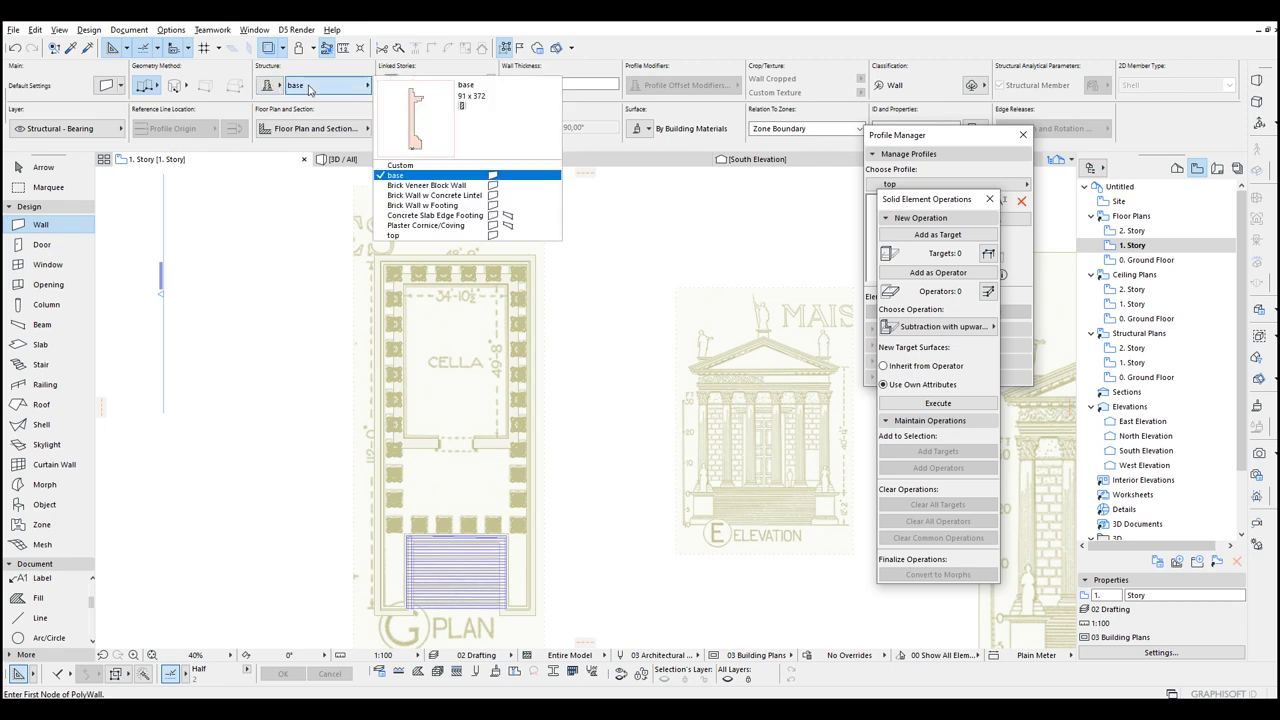
pyautogui.click(430, 232)
pyautogui.moveTo(512, 481); pyautogui.dragTo(508, 469, button='middle')
pyautogui.scroll(5, 525, 567)
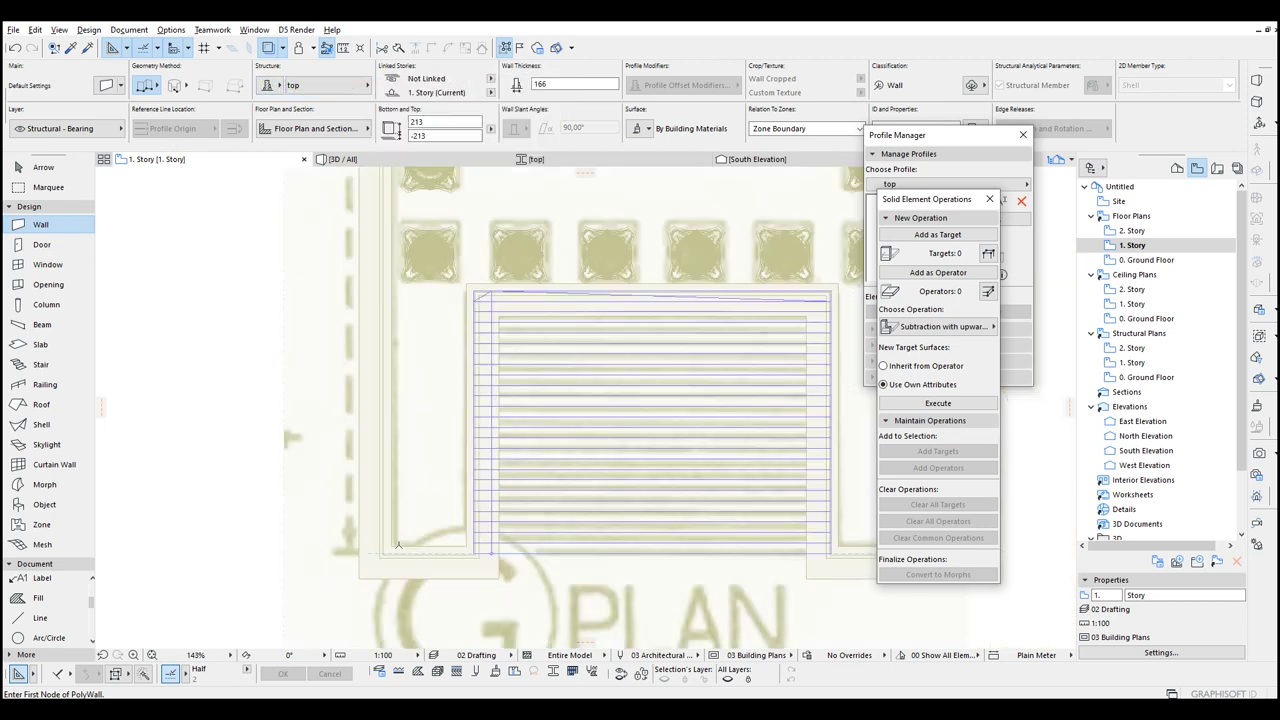
pyautogui.click(392, 543)
pyautogui.hscroll(5, 560, 545)
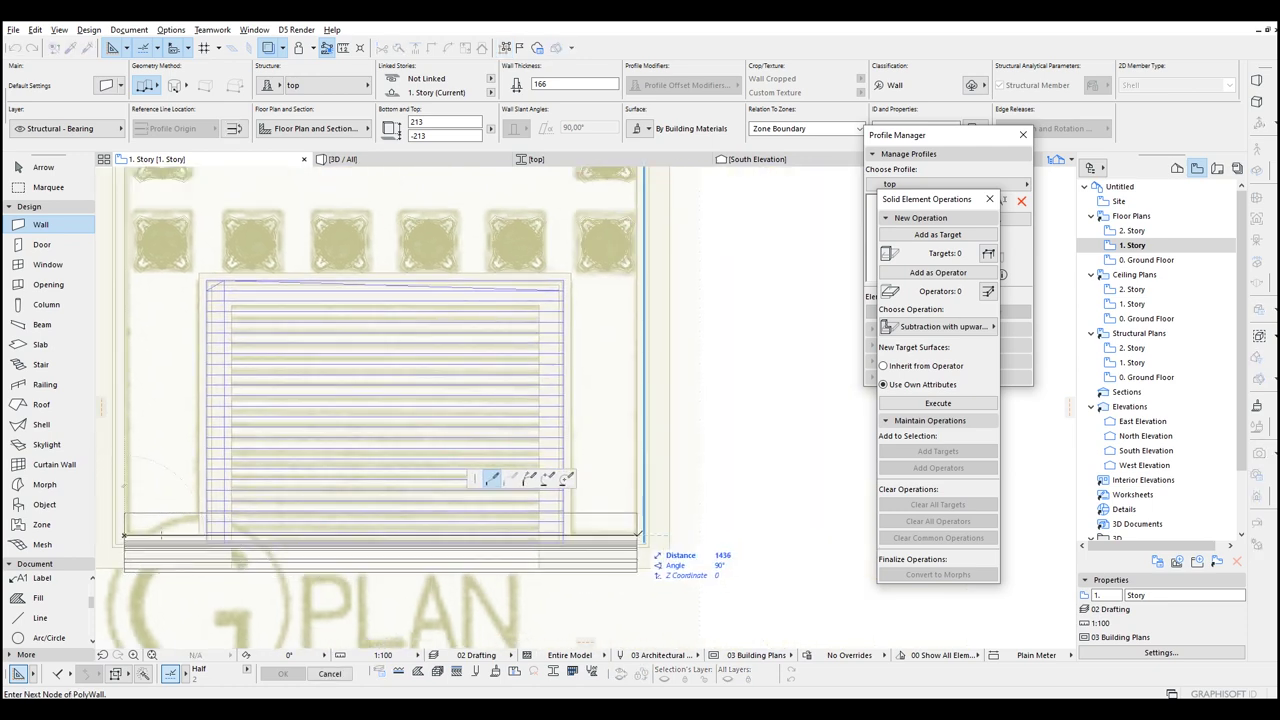
pyautogui.moveTo(643, 535)
pyautogui.mouseDown(button='middle')
pyautogui.moveTo(590, 245)
pyautogui.moveTo(470, 295)
pyautogui.moveTo(318, 310)
pyautogui.mouseUp(button='middle')
pyautogui.click(316, 311)
pyautogui.scroll(-3, 318, 312)
pyautogui.moveTo(328, 632); pyautogui.dragTo(332, 441, button='middle')
pyautogui.click(298, 380)
# Step: Inspect the entablature walls above the columns in 3D and select the front one
pyautogui.click(343, 159)
pyautogui.keyDown('shift'); pyautogui.moveTo(489, 292); pyautogui.dragTo(474, 298, button='middle'); pyautogui.keyUp('shift')
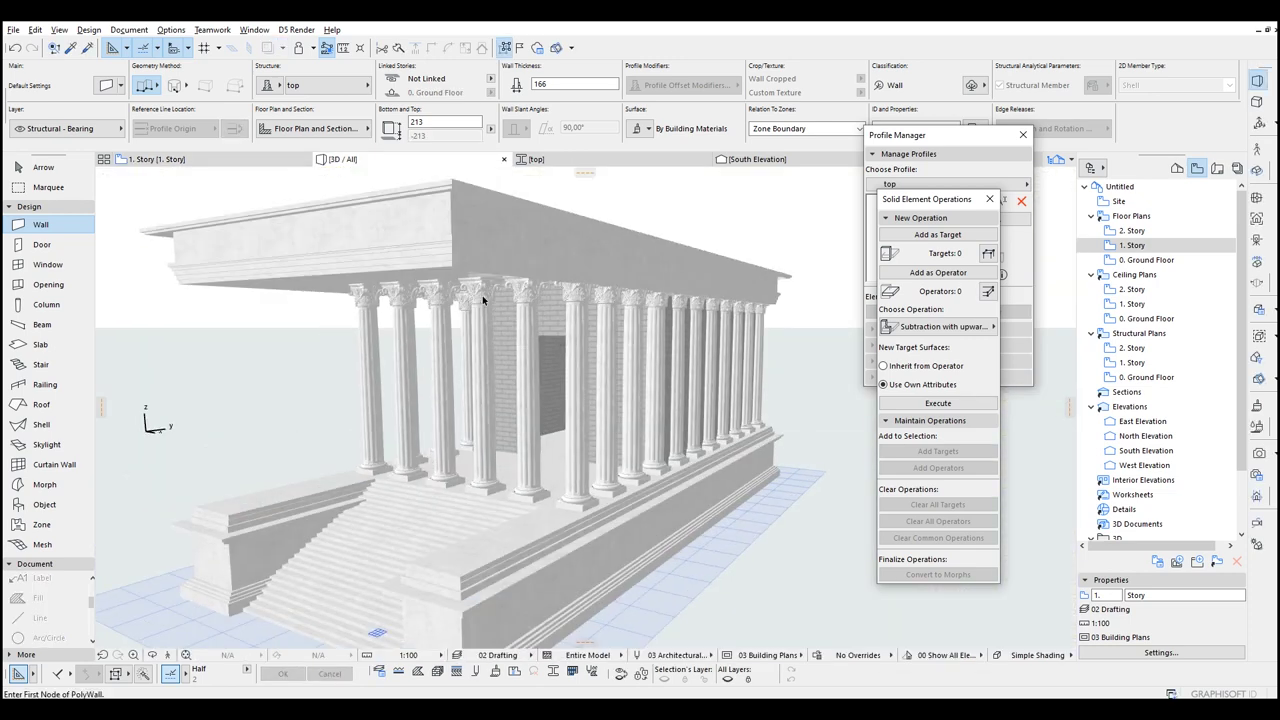
pyautogui.scroll(6, 650, 280)
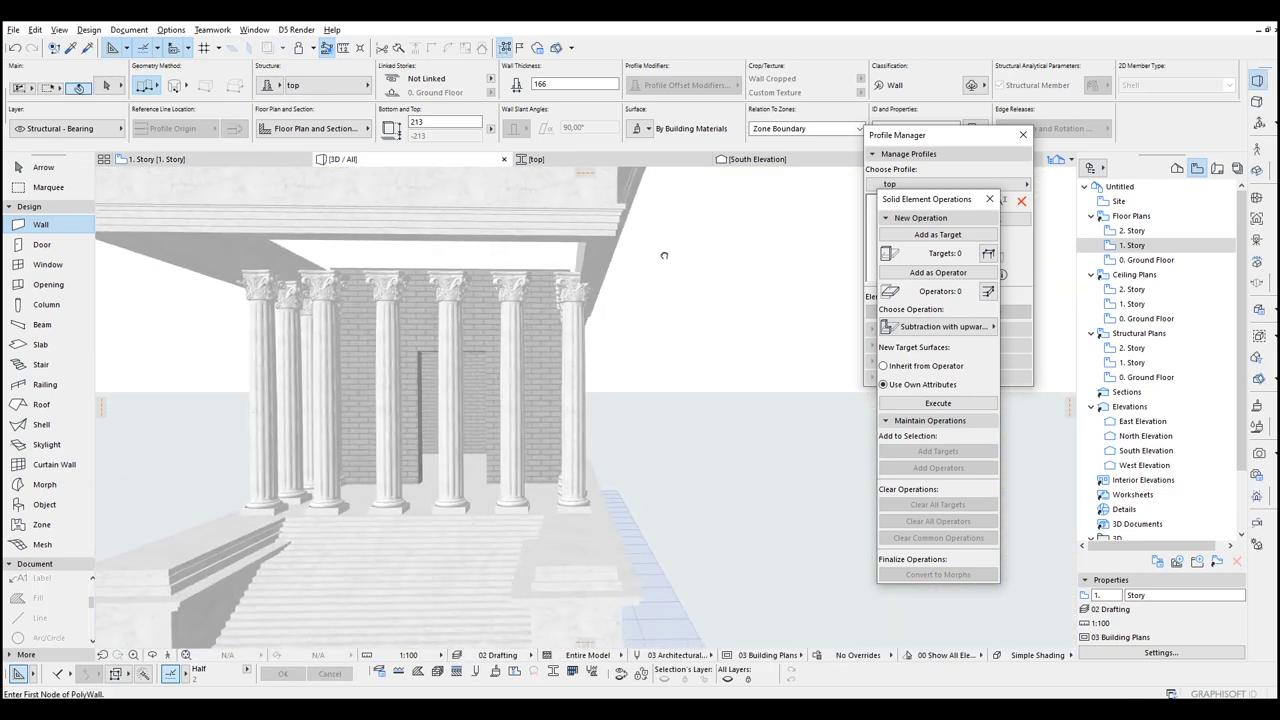
pyautogui.press('Escape')
pyautogui.click(530, 217)
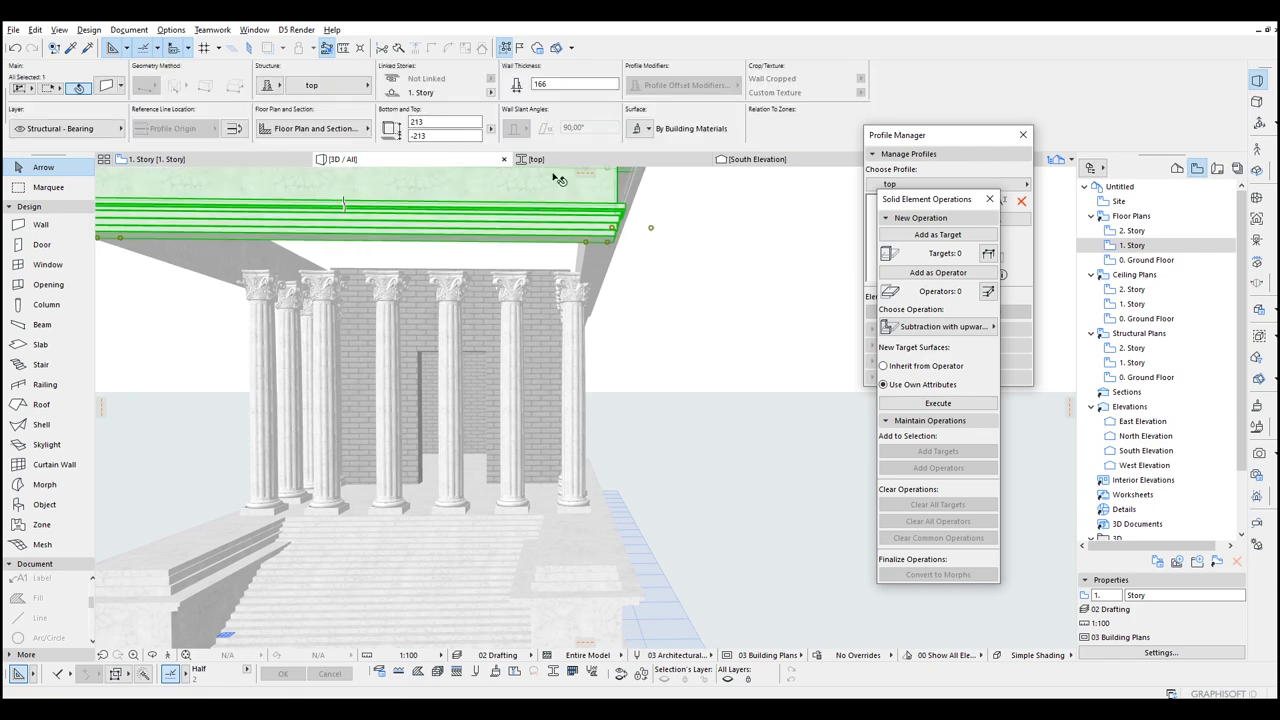
pyautogui.click(507, 48)
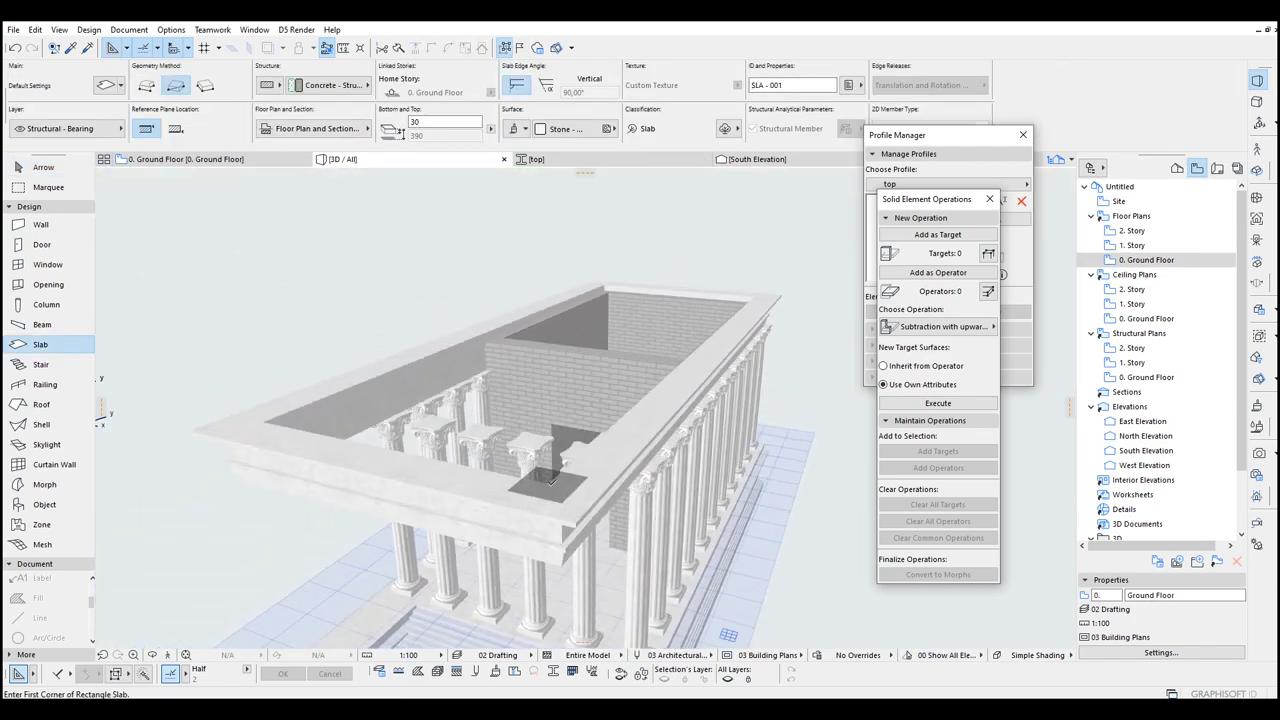
# Step: Draw a rectangular slab covering the top of the entablature walls from one inner corner to the opposite one
pyautogui.click(548, 485)
pyautogui.click(605, 283)
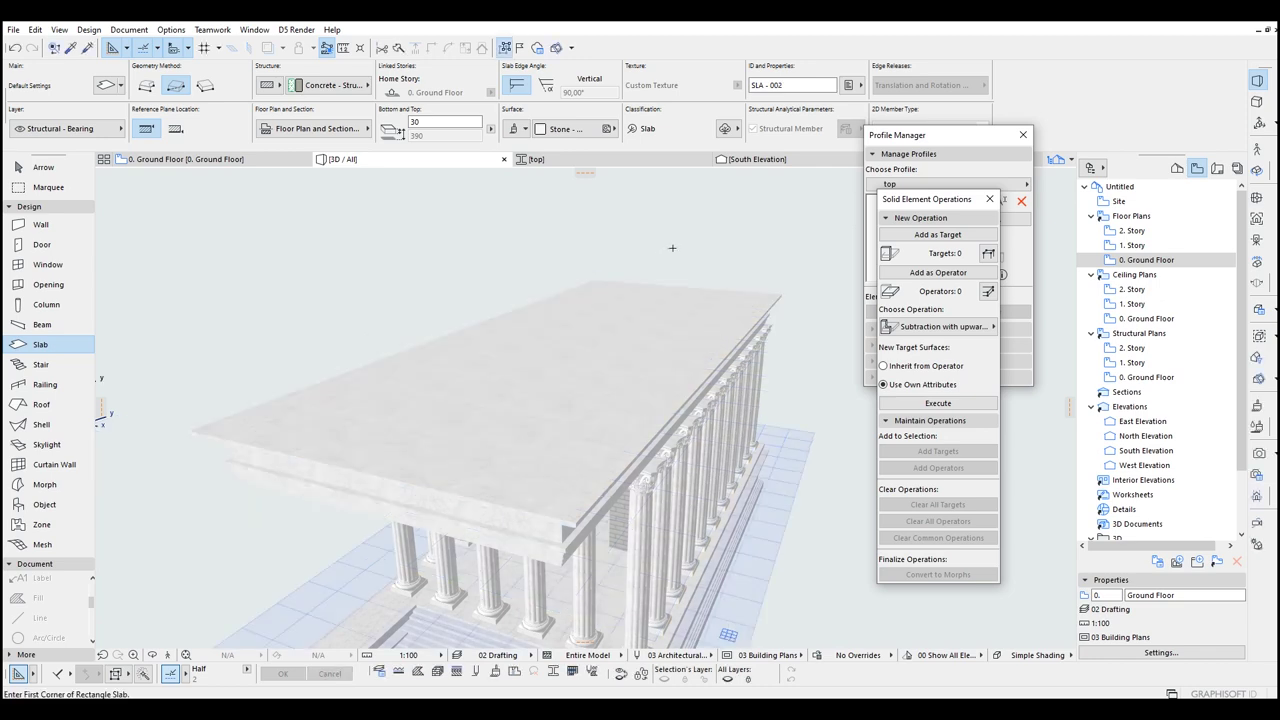
pyautogui.press('Escape')
# Step: Undo the last slab edit and offset all edges of the base slab inward from the pedestal walls' outer faces
pyautogui.hotkey('ctrl', 'z')
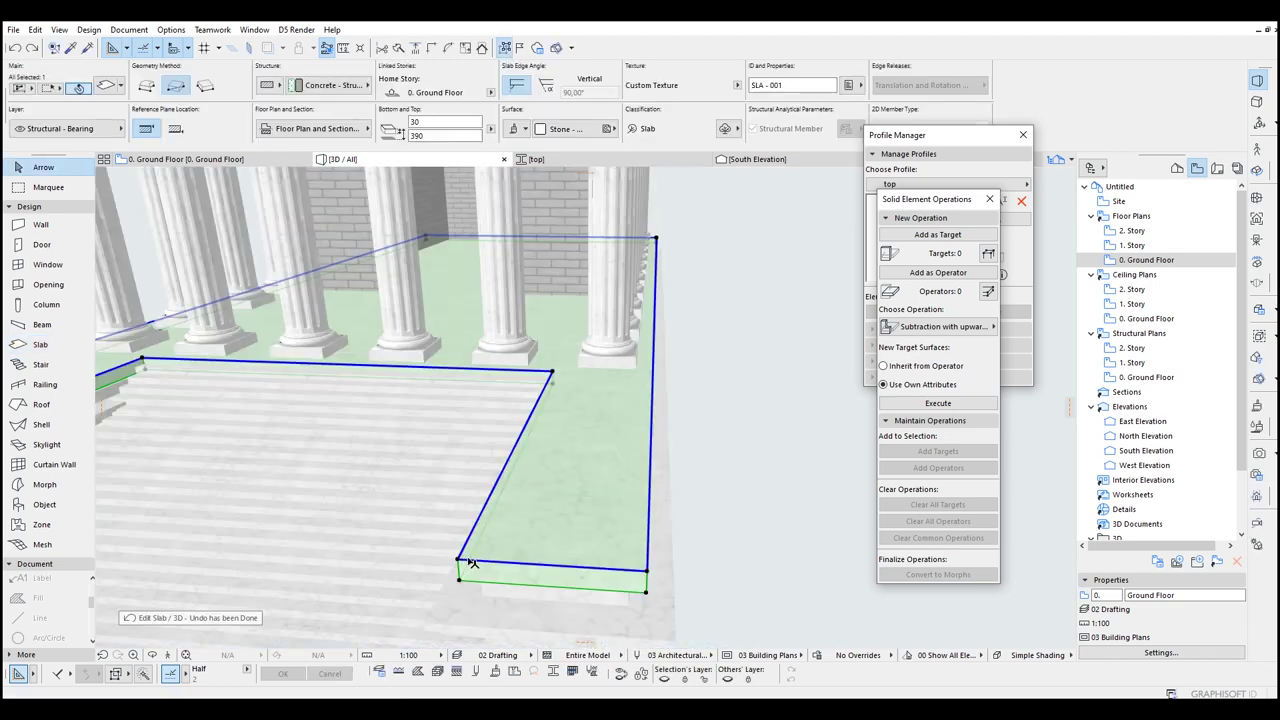
pyautogui.click(459, 562)
pyautogui.press('Escape')
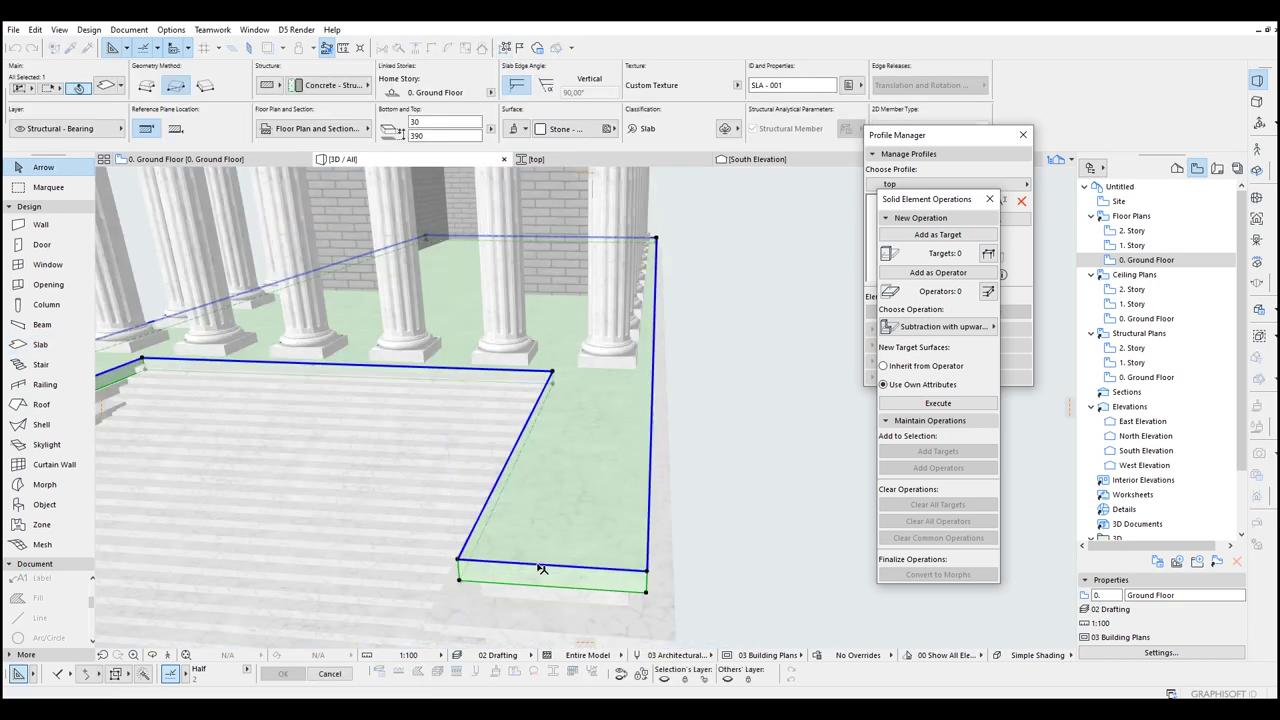
pyautogui.click(541, 568)
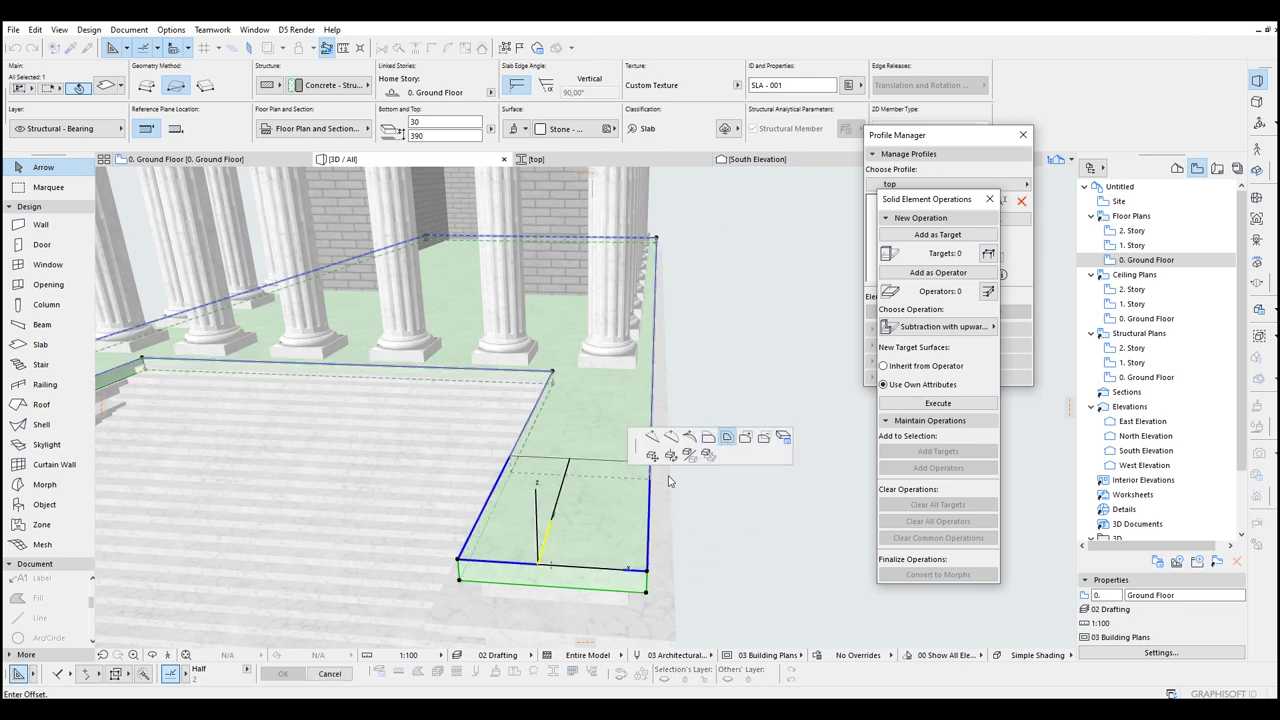
pyautogui.click(550, 538)
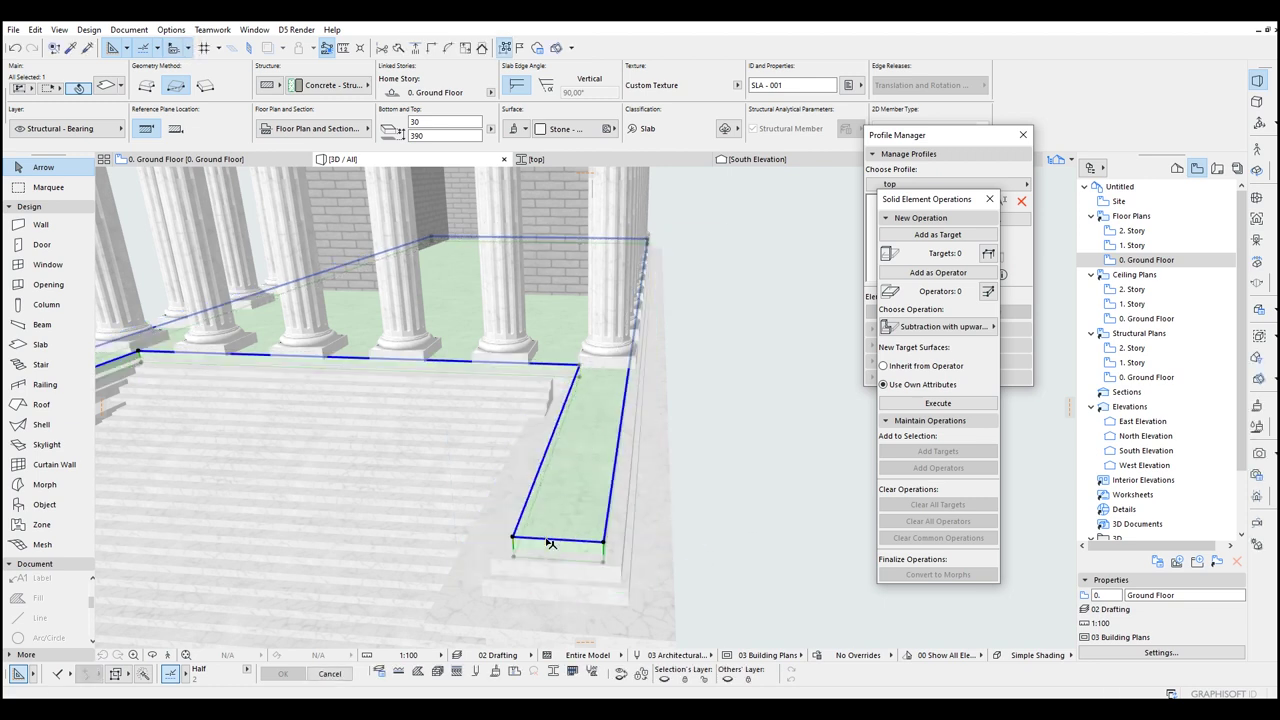
pyautogui.click(732, 515)
pyautogui.keyDown('shift'); pyautogui.moveTo(583, 577); pyautogui.dragTo(462, 519, button='middle'); pyautogui.keyUp('shift')
# Step: Trace the pediment's raking cornice in the roof profile with a closed stepped polyline about 51 deep, starting at its outer tip
pyautogui.moveTo(615, 507); pyautogui.dragTo(537, 531)
pyautogui.scroll(-3, 657, 477)
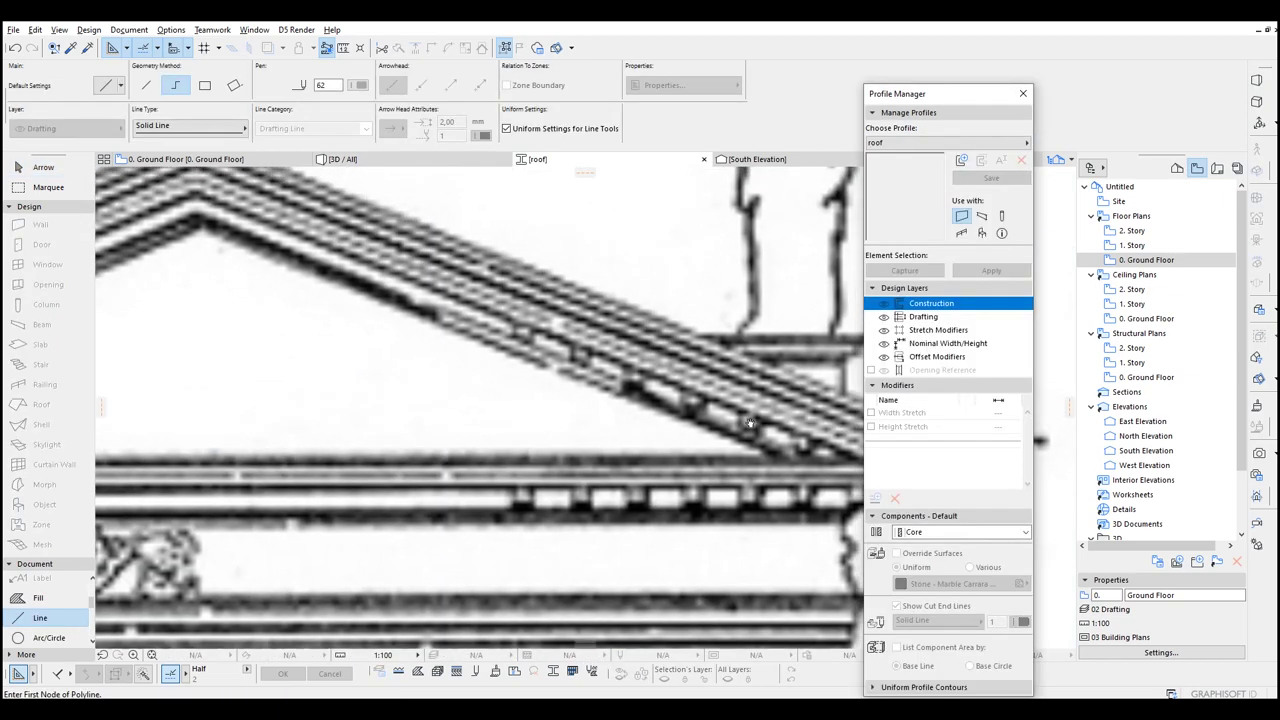
pyautogui.scroll(-3, 750, 425)
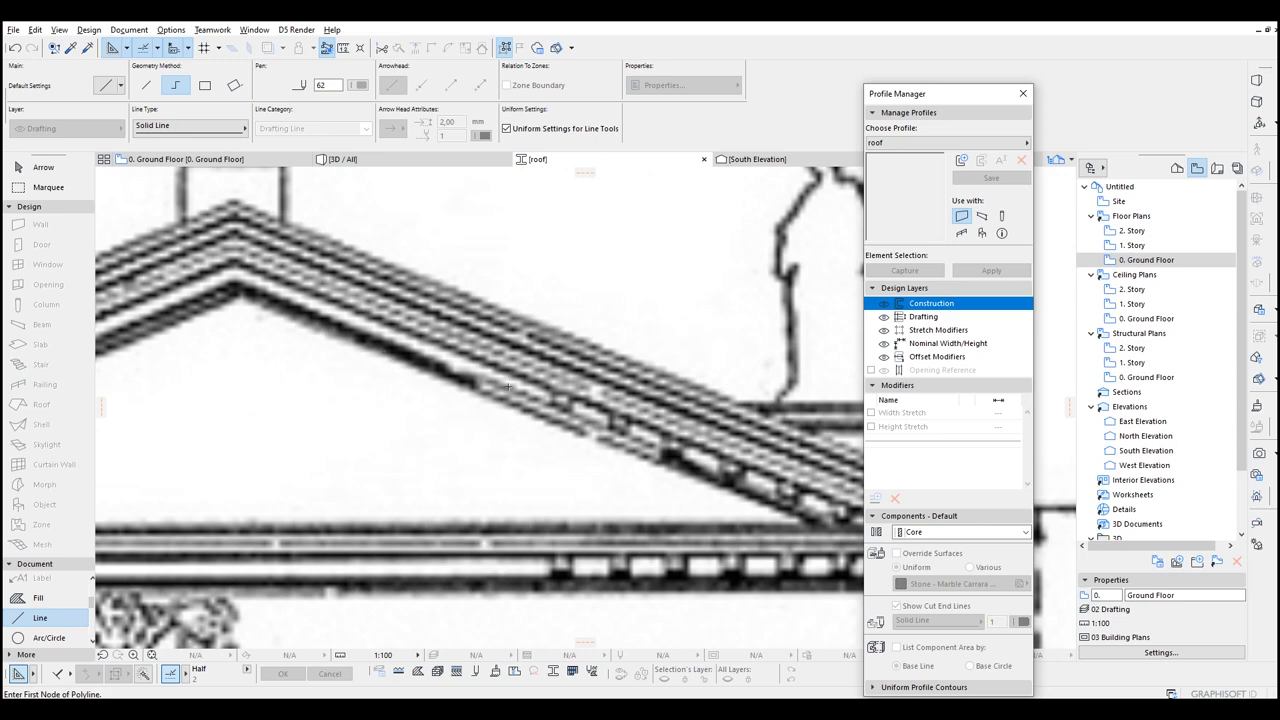
pyautogui.scroll(-2, 444, 346)
pyautogui.scroll(2, 478, 323)
pyautogui.moveTo(512, 355); pyautogui.dragTo(494, 383, button='middle')
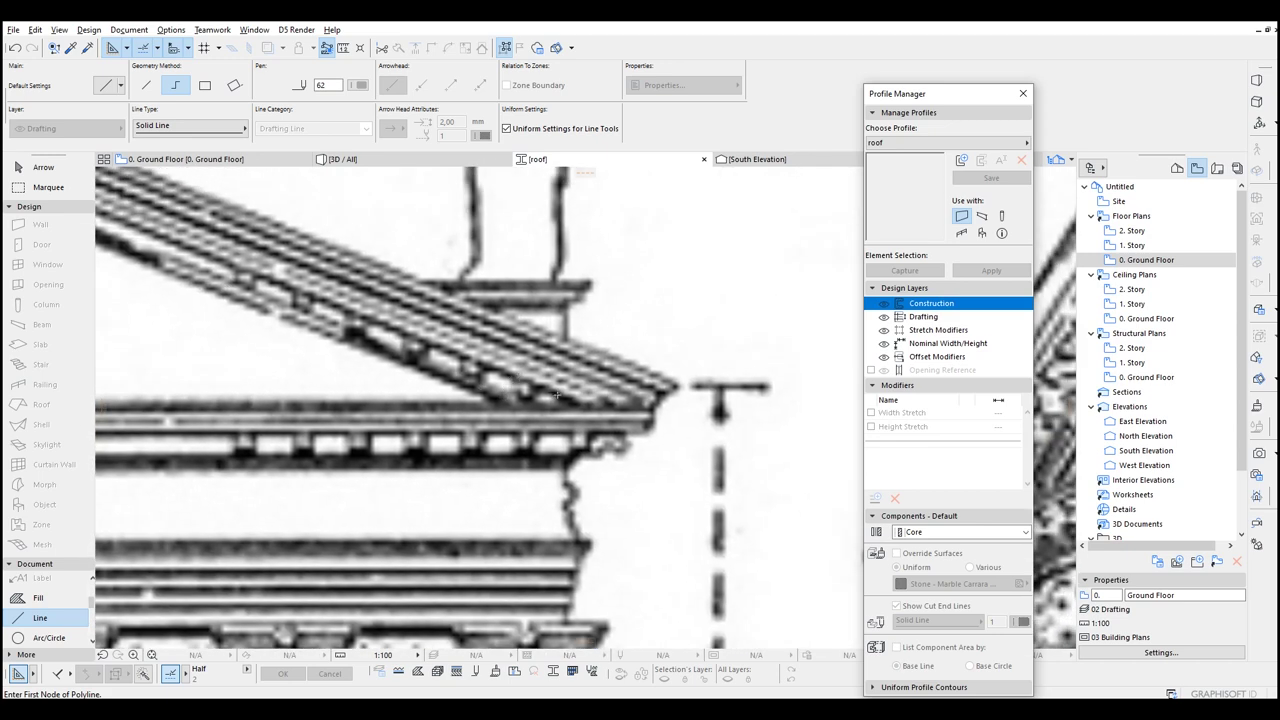
pyautogui.scroll(2, 557, 396)
pyautogui.scroll(2, 812, 405)
pyautogui.click(758, 407)
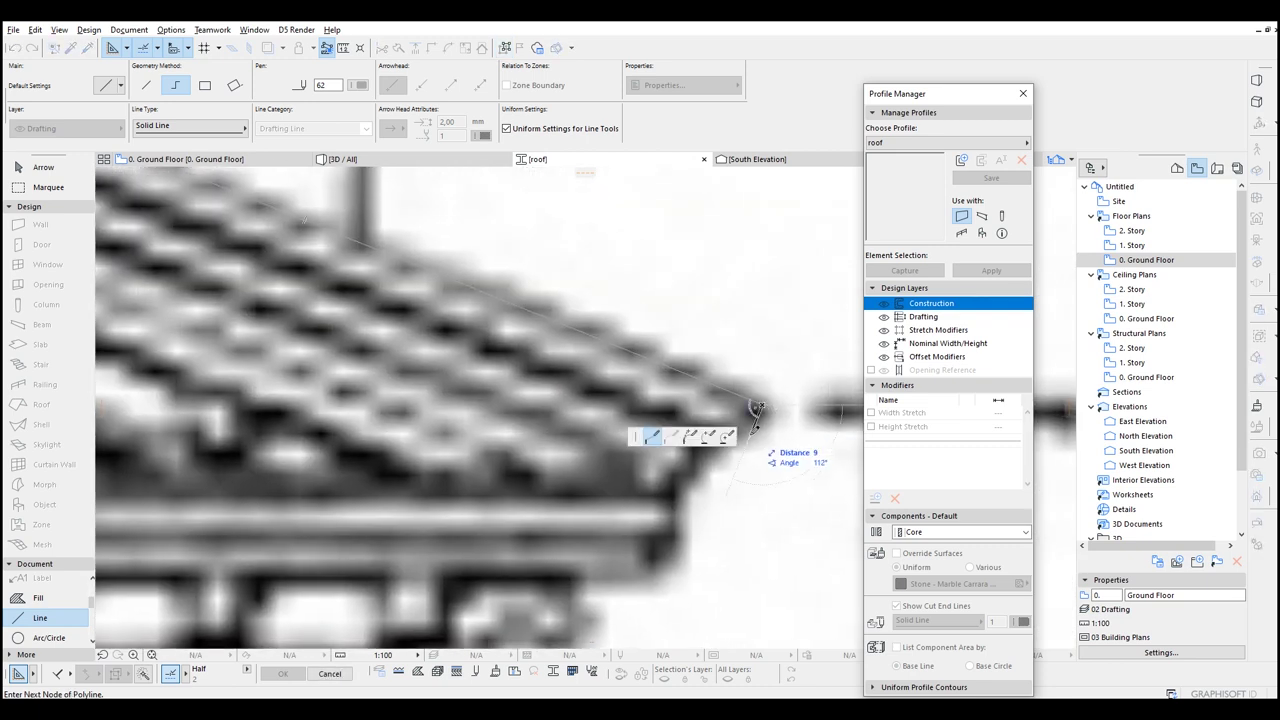
pyautogui.click(745, 441)
pyautogui.click(773, 435)
pyautogui.click(764, 458)
pyautogui.click(783, 448)
pyautogui.click(772, 476)
pyautogui.click(748, 468)
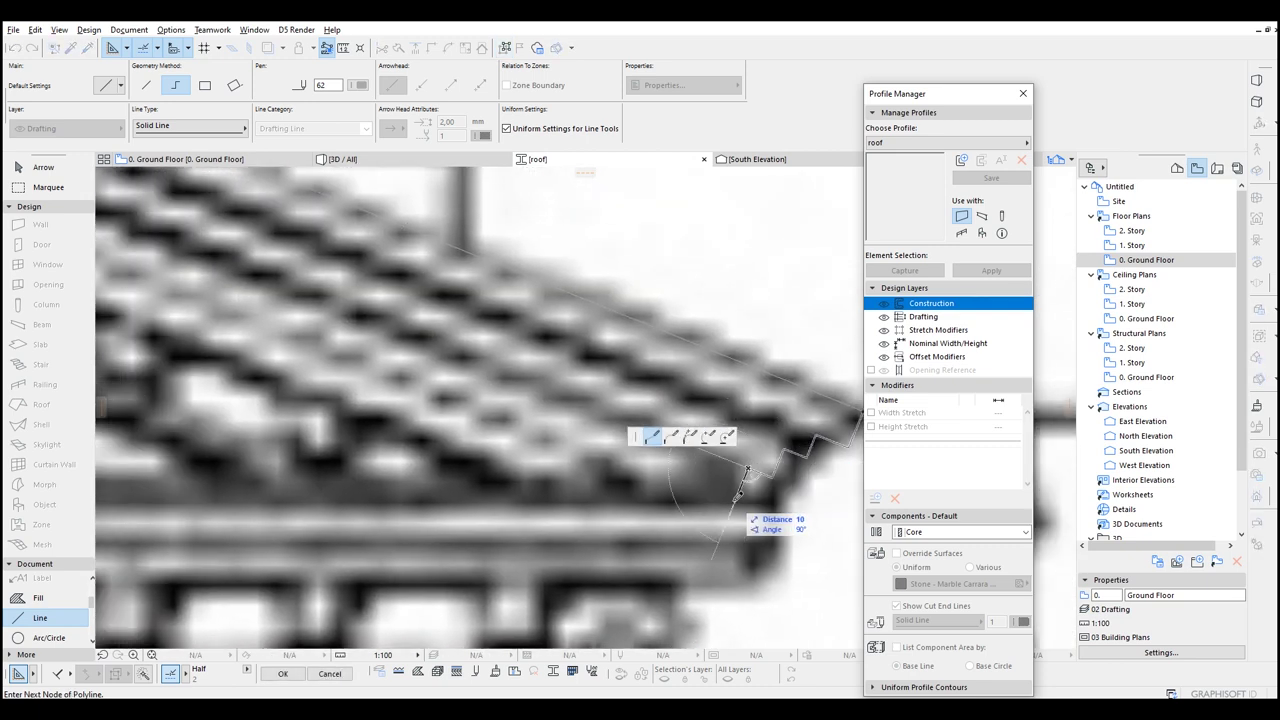
pyautogui.click(732, 508)
pyautogui.click(699, 496)
pyautogui.click(686, 526)
pyautogui.click(642, 510)
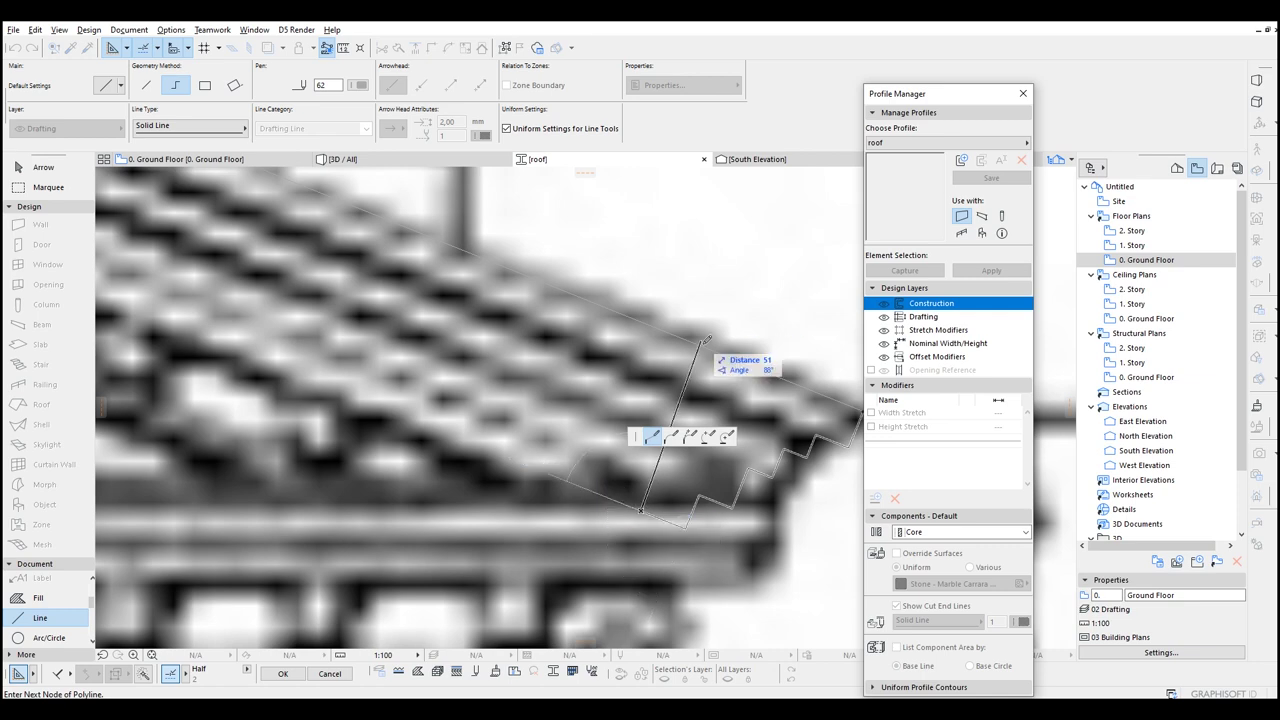
pyautogui.moveTo(716, 314); pyautogui.dragTo(702, 316, button='middle')
pyautogui.doubleClick(695, 349)
pyautogui.press('Escape')
pyautogui.scroll(-4, 685, 350)
pyautogui.moveTo(618, 315); pyautogui.dragTo(745, 436)
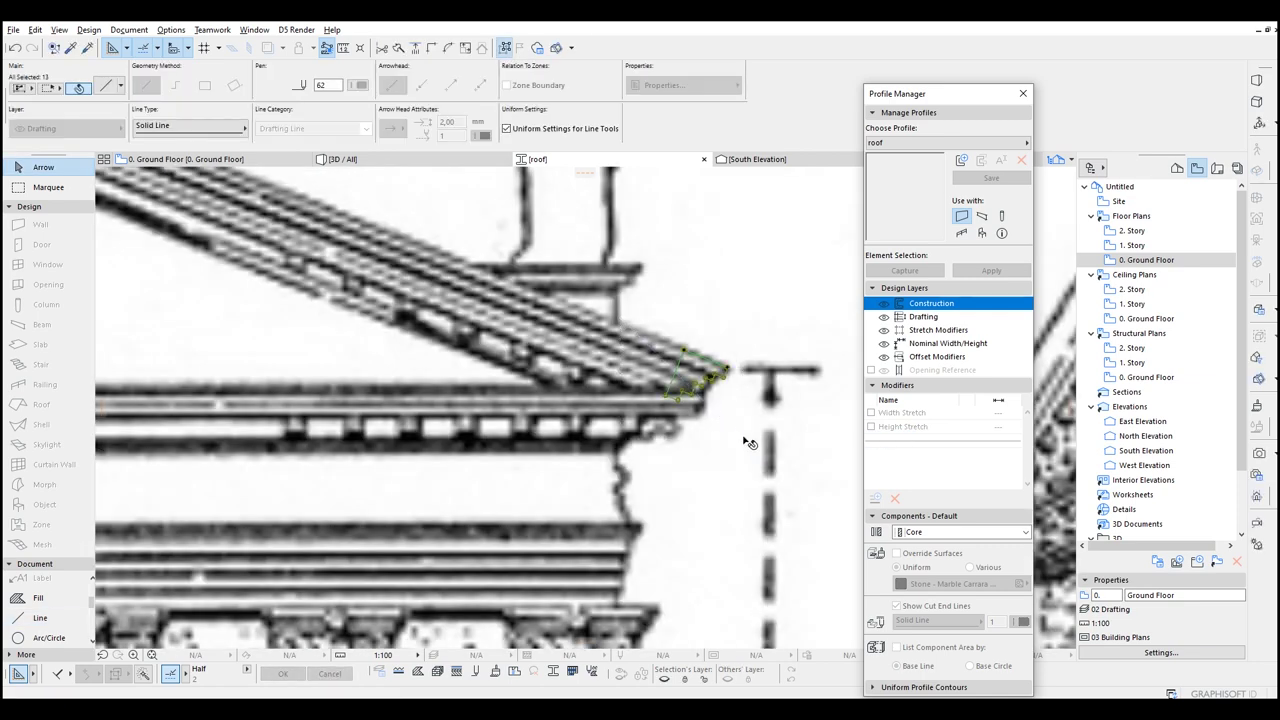
pyautogui.press('Escape')
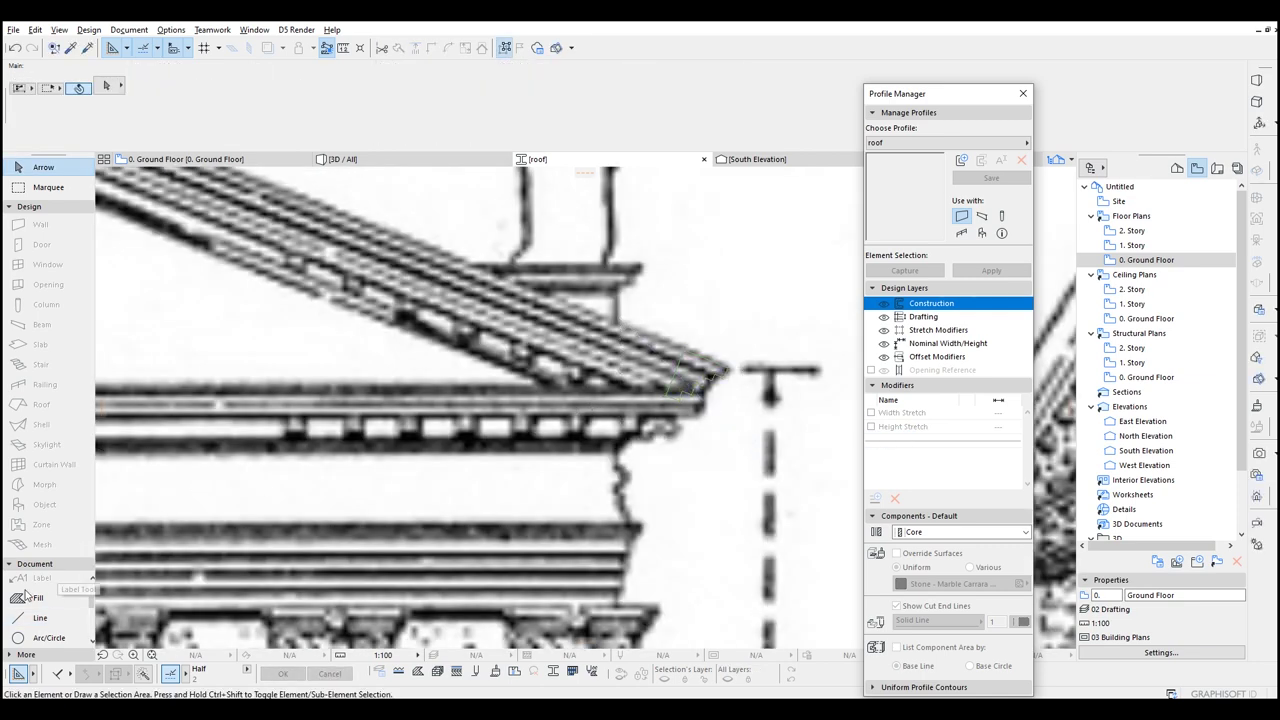
# Step: Fill the traced cornice outline with marble and override its surface with Stone - Marble Carrara
pyautogui.click(35, 600)
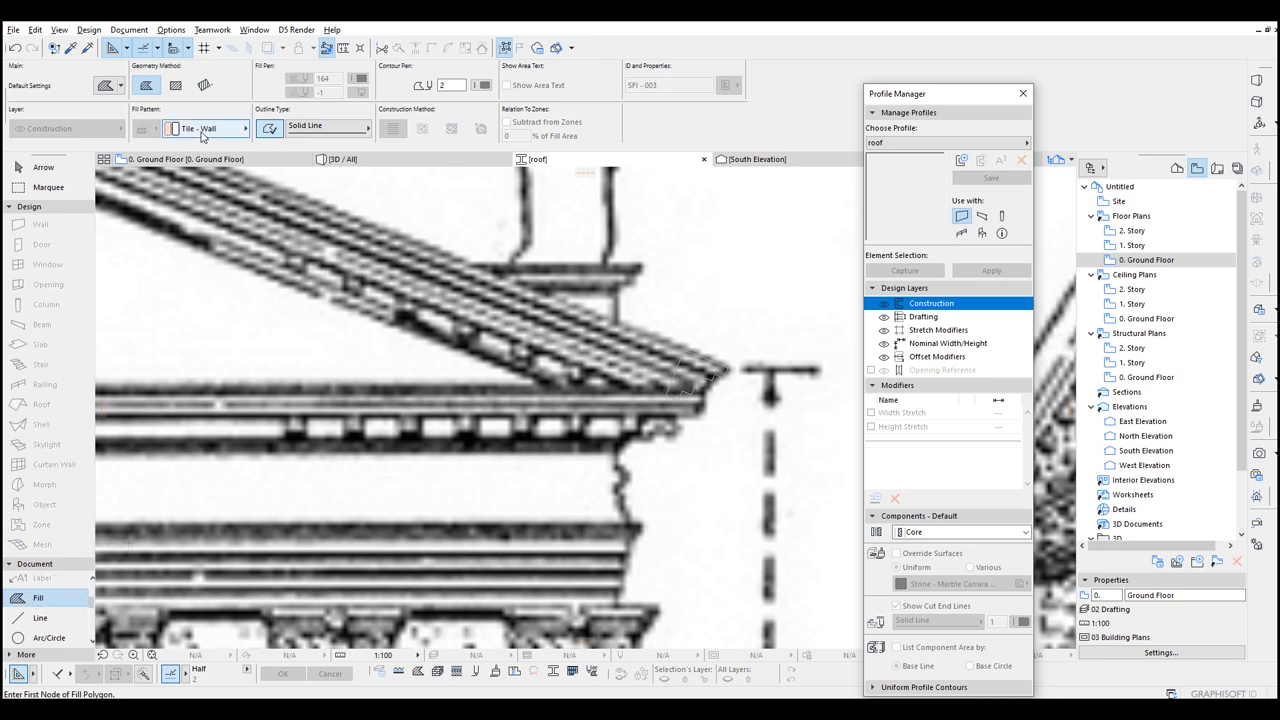
pyautogui.click(203, 136)
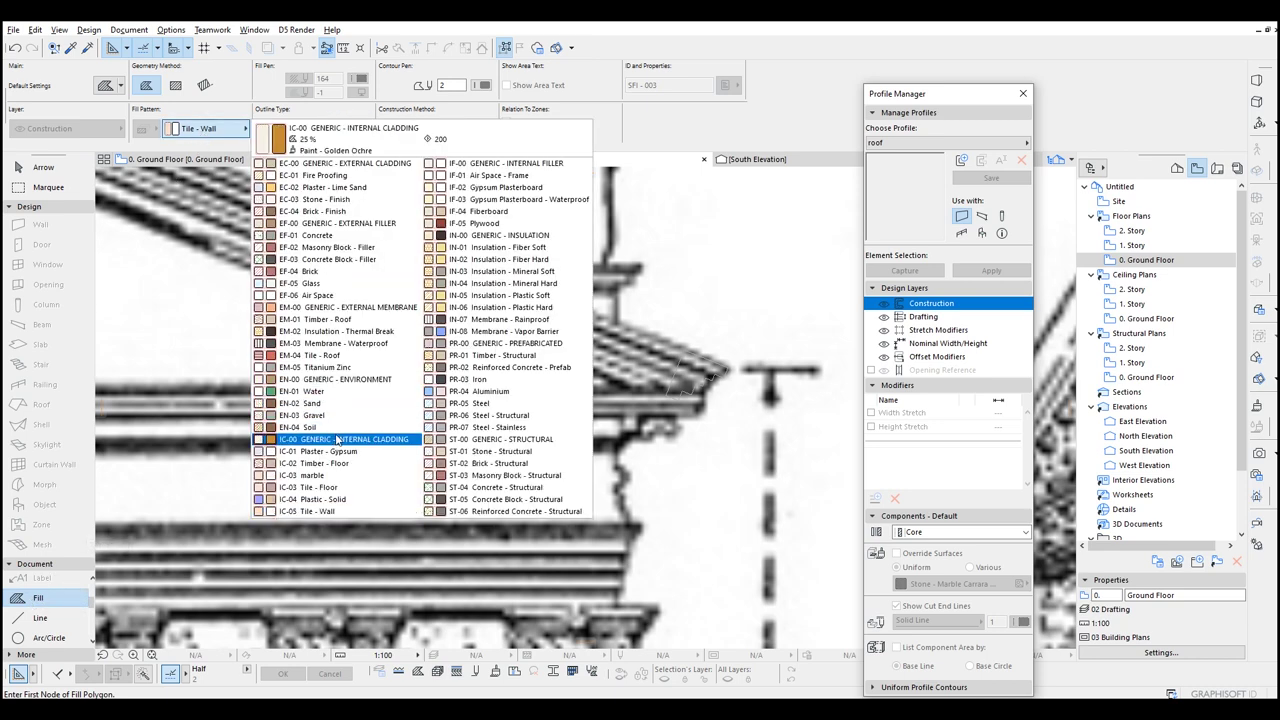
pyautogui.click(330, 475)
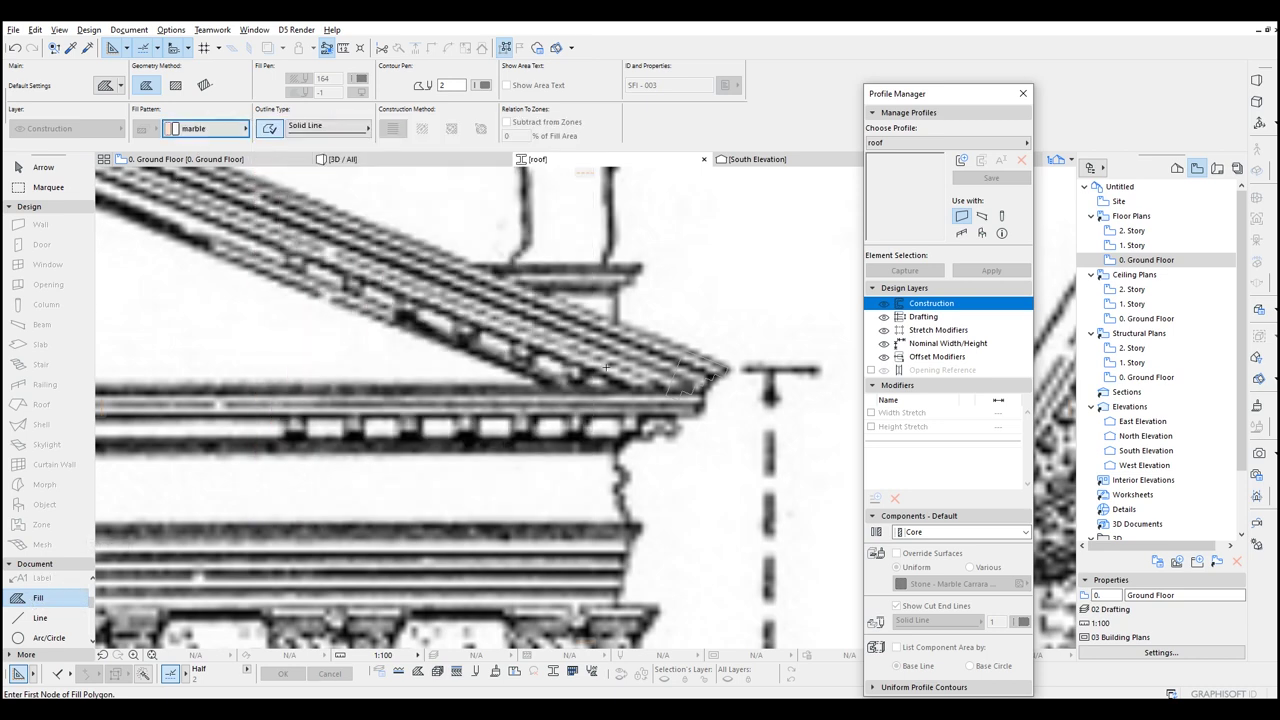
pyautogui.scroll(2, 606, 367)
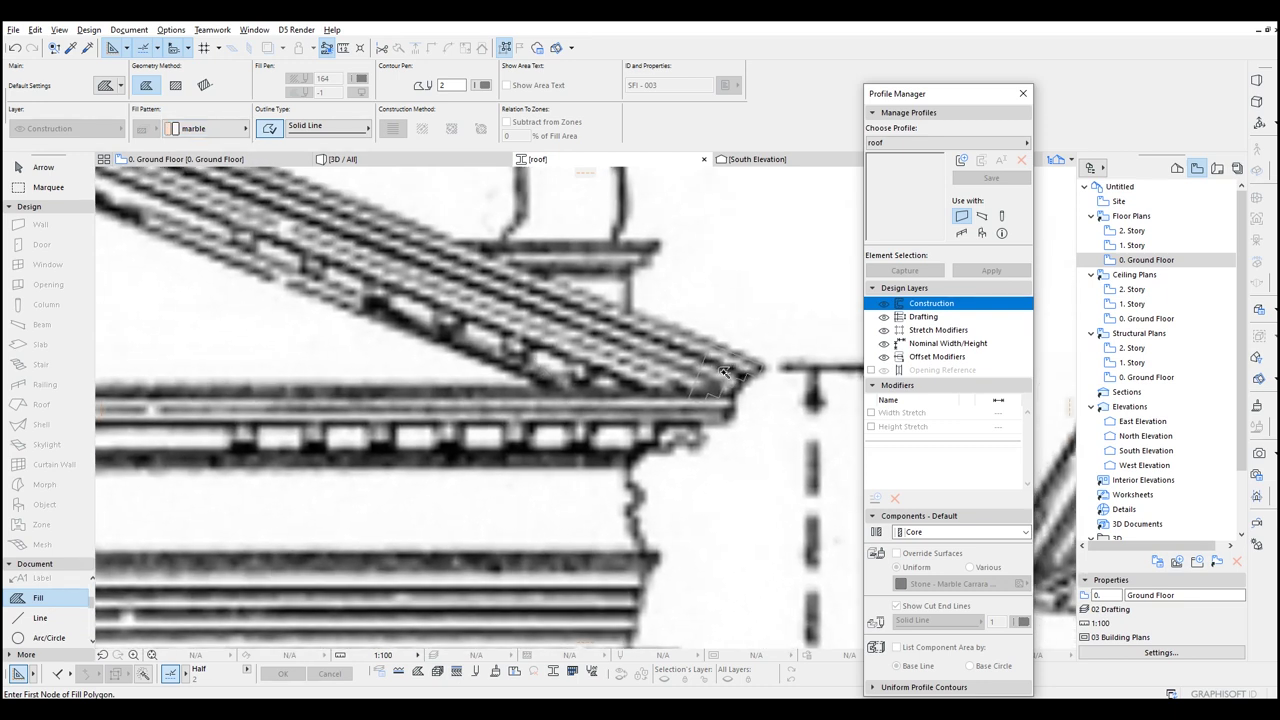
pyautogui.click(724, 372)
pyautogui.press('Escape')
pyautogui.click(730, 376)
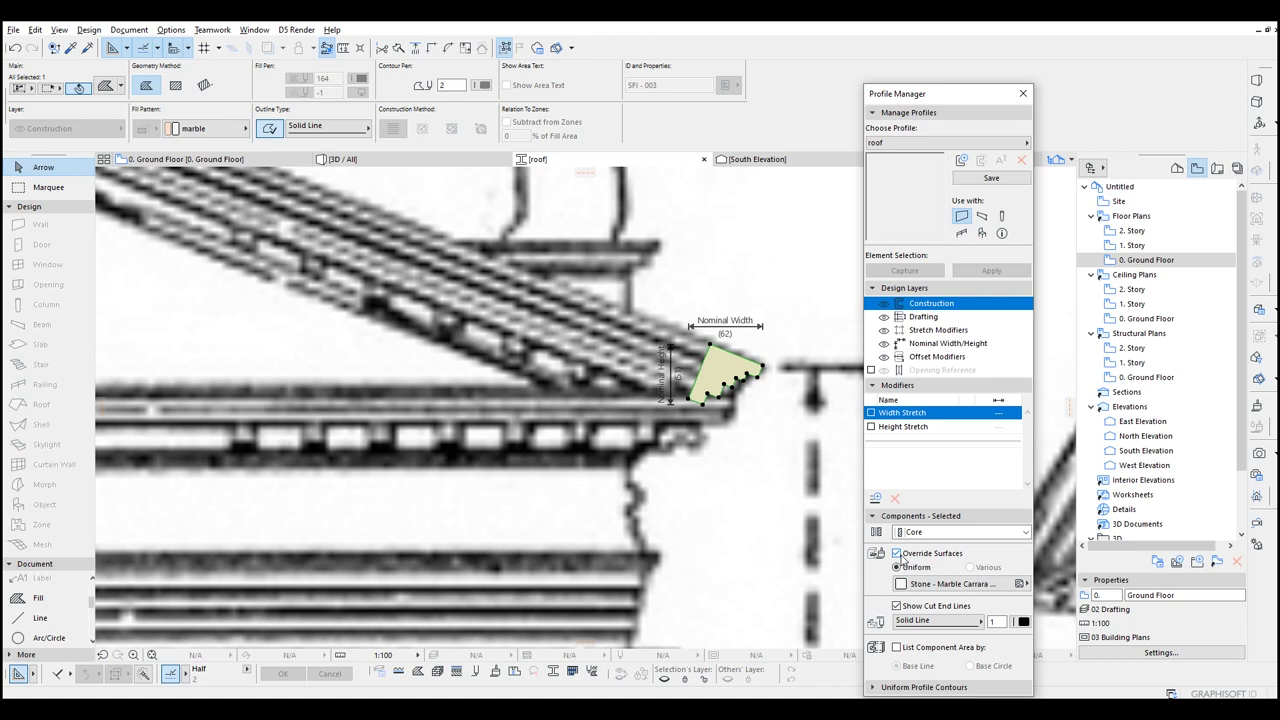
# Step: Move the marble cornice fill from the pediment drawing to the roof profile's origin
pyautogui.click(622, 378)
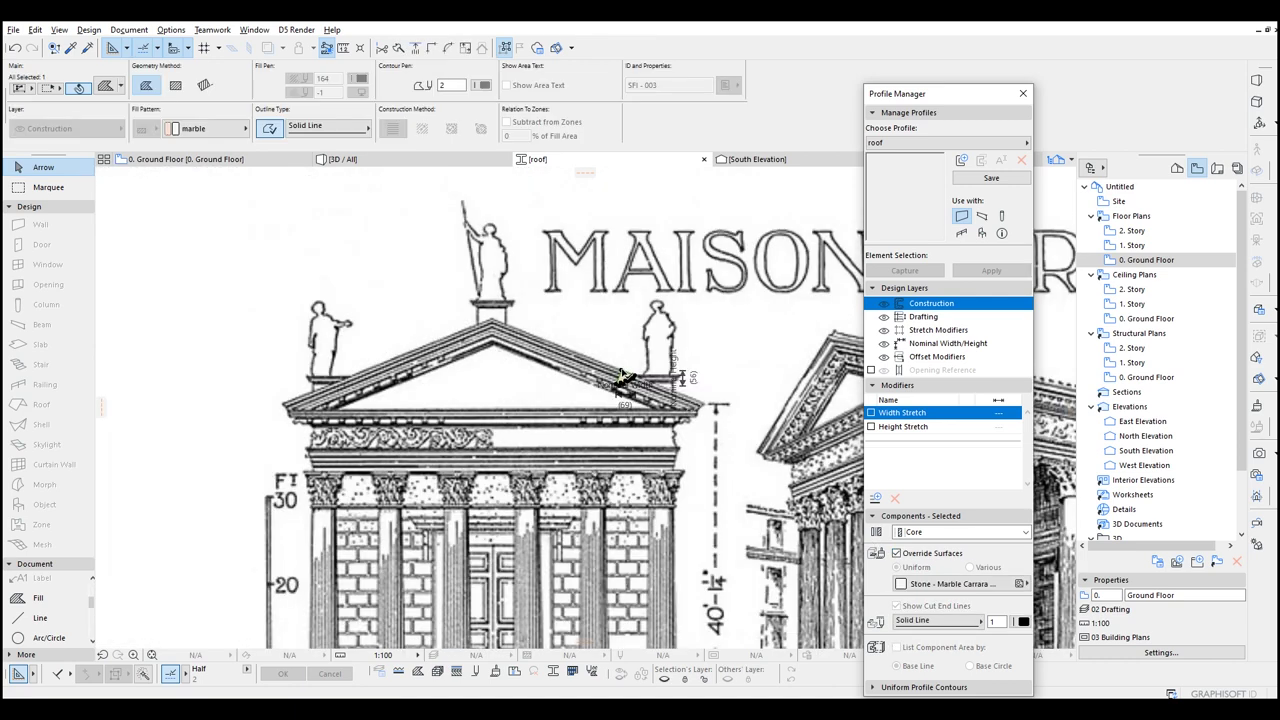
pyautogui.hotkey('ctrl', 'd')
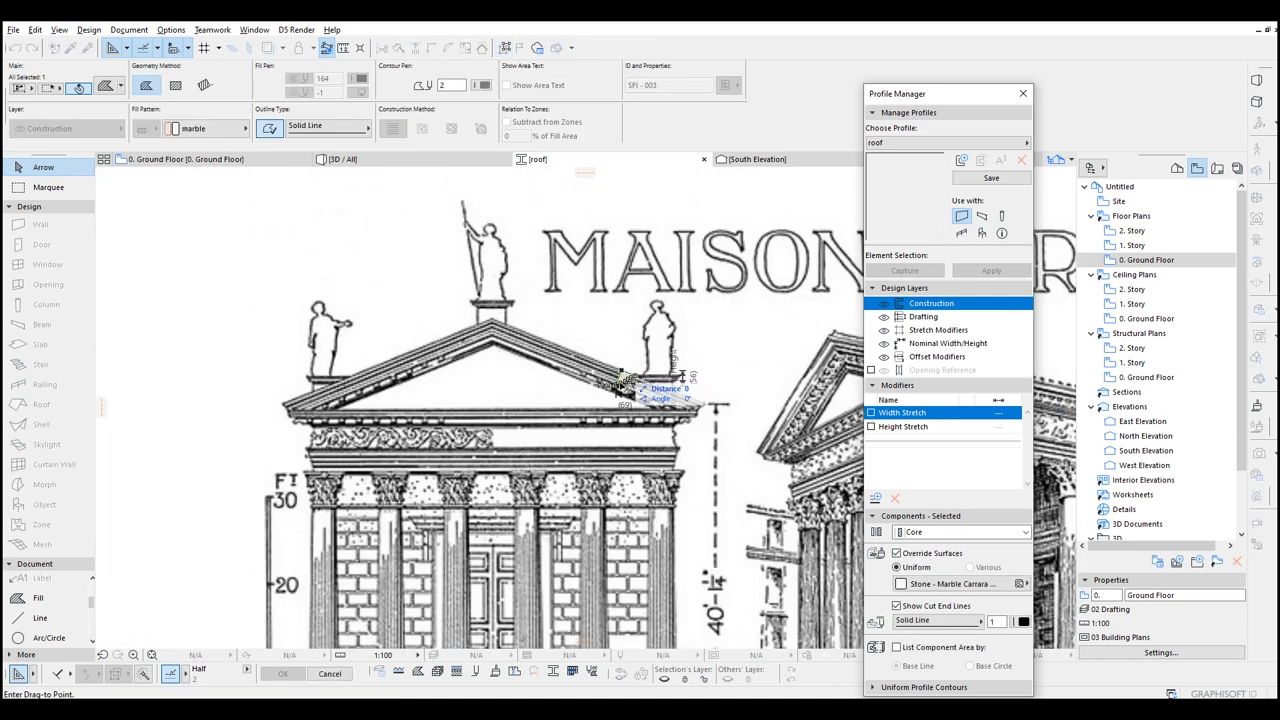
pyautogui.moveTo(588, 467); pyautogui.dragTo(607, 171, button='middle')
pyautogui.moveTo(577, 469); pyautogui.dragTo(577, 391, button='middle')
pyautogui.scroll(-5, 577, 391)
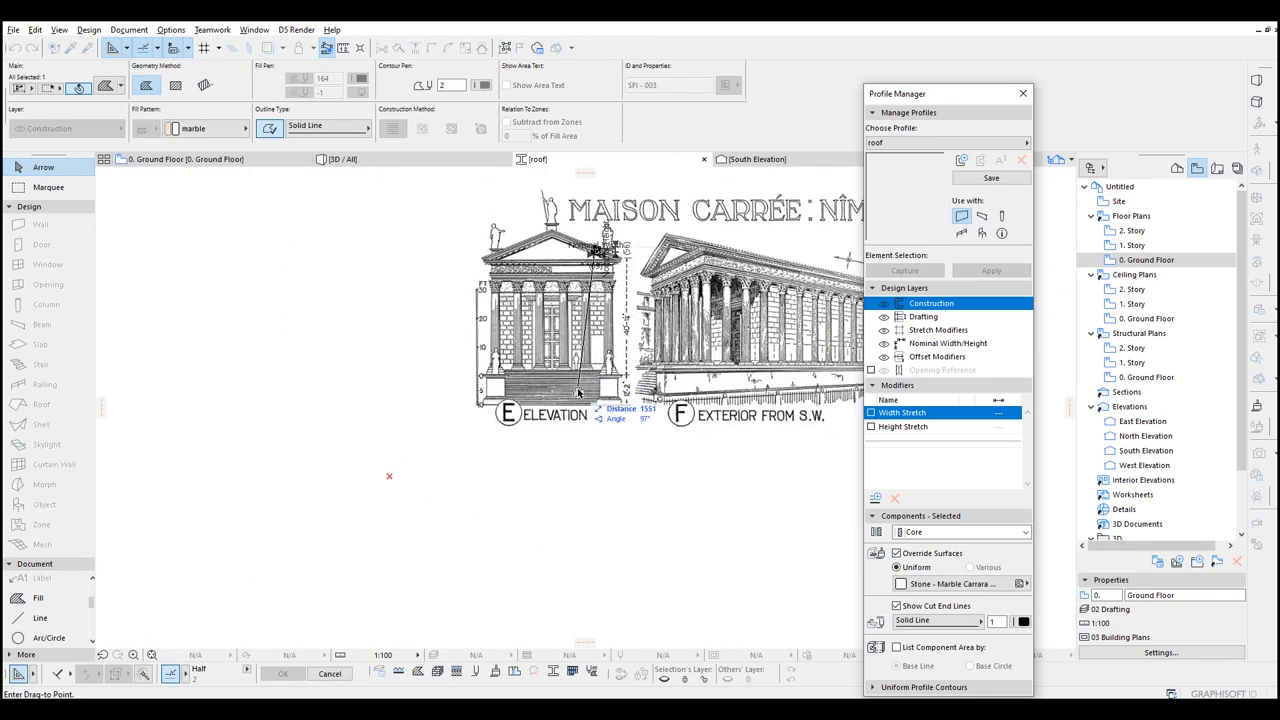
pyautogui.click(391, 478)
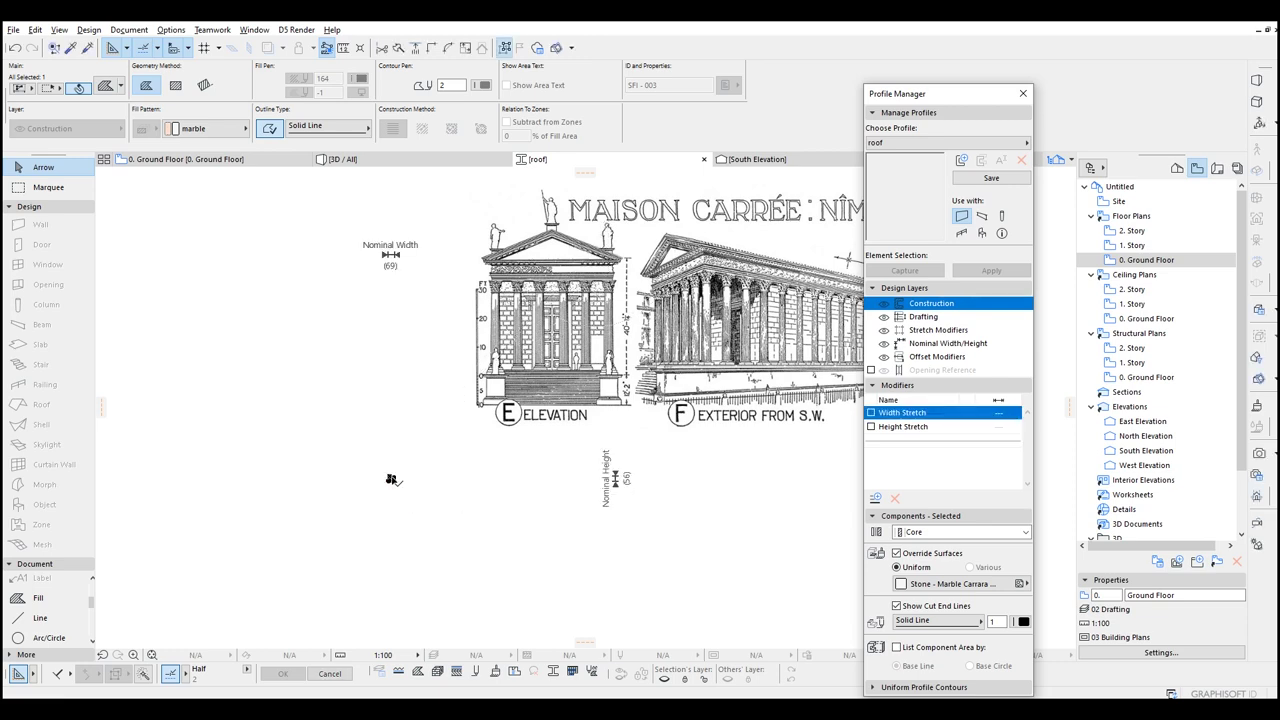
# Step: Rotate the cornice fill about its upper corner until its straight edges are square, and save the roof profile
pyautogui.scroll(7, 391, 478)
pyautogui.hotkey('ctrl', 'e')
pyautogui.click(380, 462)
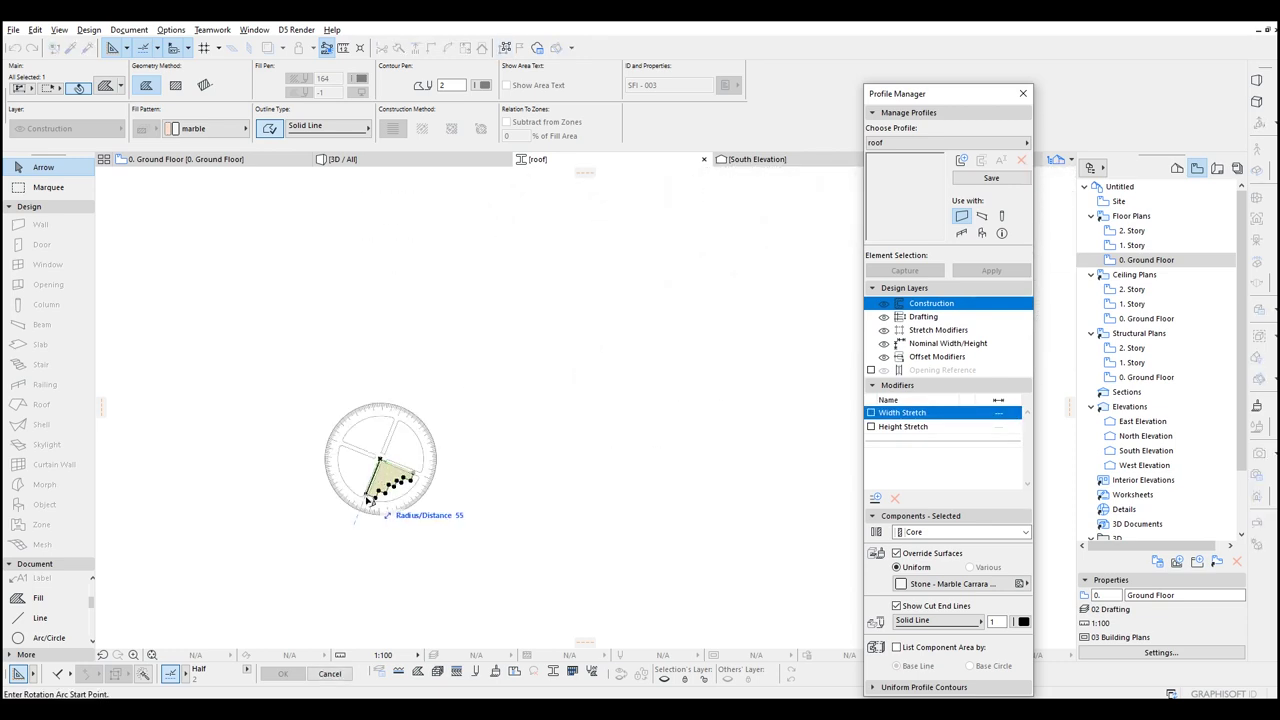
pyautogui.click(511, 460)
pyautogui.click(554, 477)
pyautogui.moveTo(497, 466); pyautogui.dragTo(511, 468, button='middle')
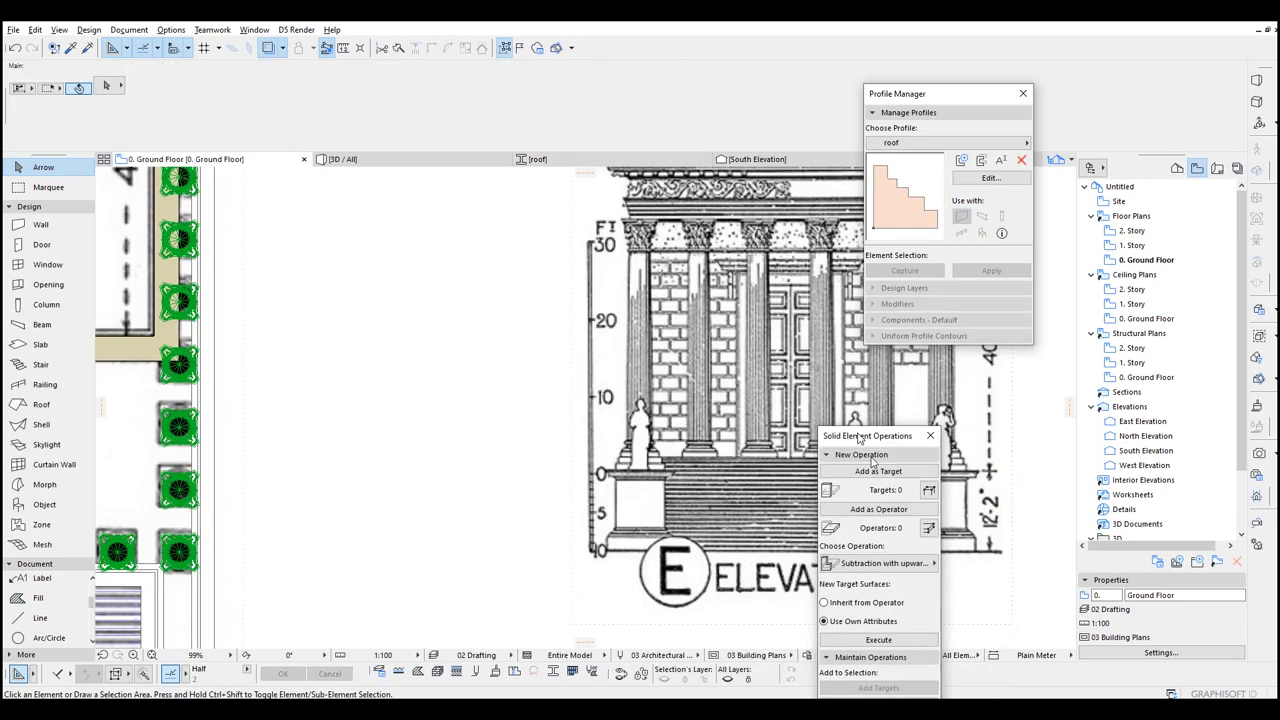
# Step: Draw a wall with the roof profile along the pediment's left slope, from the outer tip to the apex
pyautogui.scroll(-3, 451, 307)
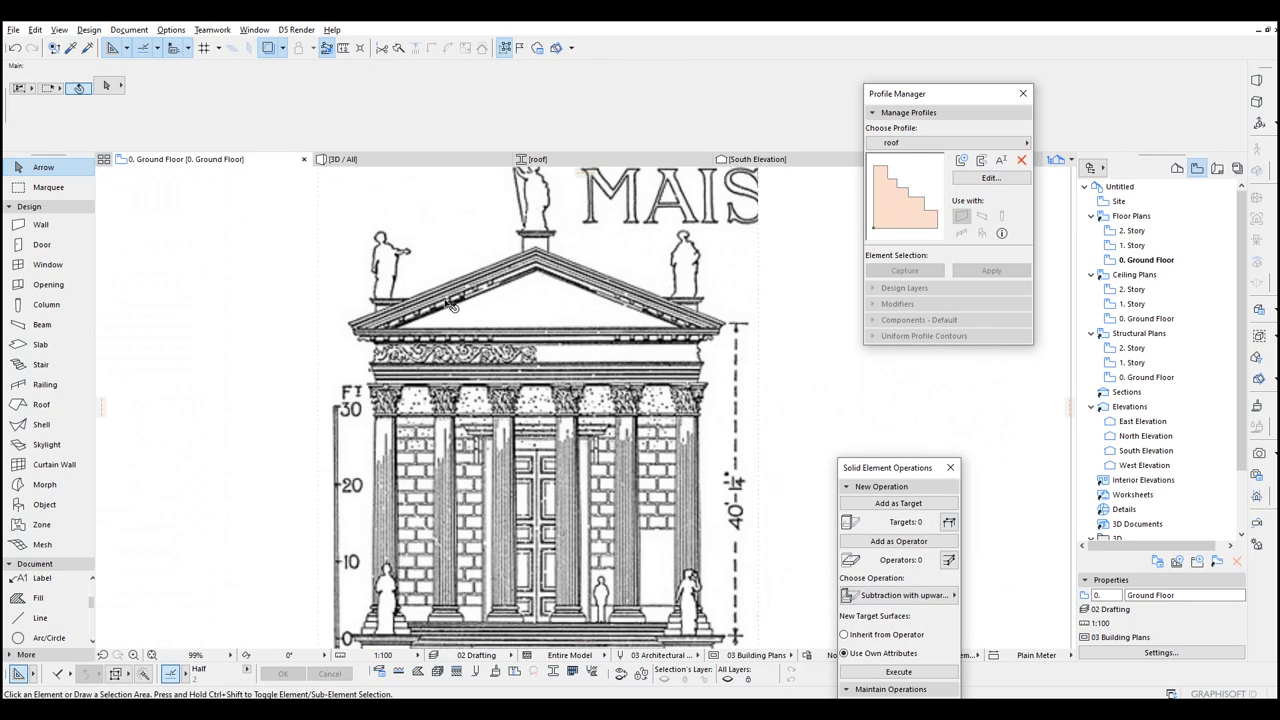
pyautogui.click(44, 226)
pyautogui.click(338, 87)
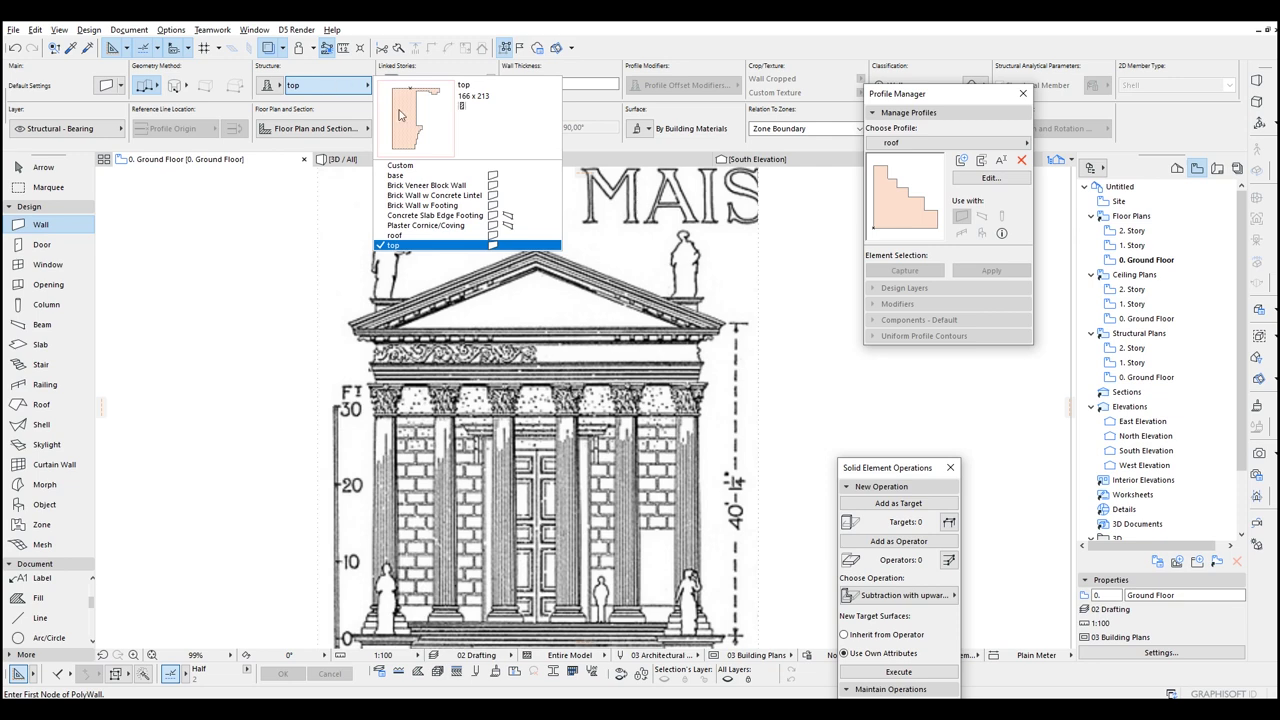
pyautogui.click(395, 235)
pyautogui.scroll(1, 350, 303)
pyautogui.scroll(2, 350, 303)
pyautogui.click(347, 350)
pyautogui.moveTo(680, 232); pyautogui.dragTo(345, 329, button='middle')
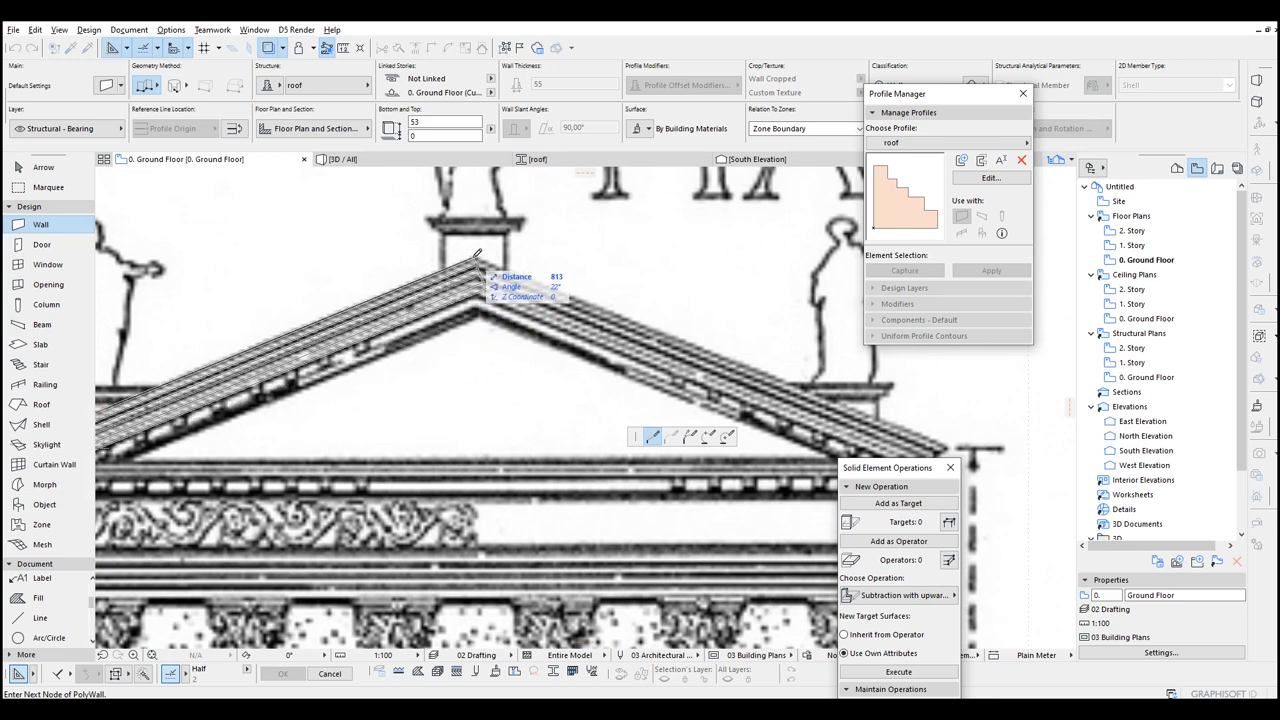
pyautogui.doubleClick(476, 258)
# Step: Mirror a copy of the raking cornice wall about the vertical axis through the pediment's apex
pyautogui.hotkey('ctrl', 'shift', 'm')
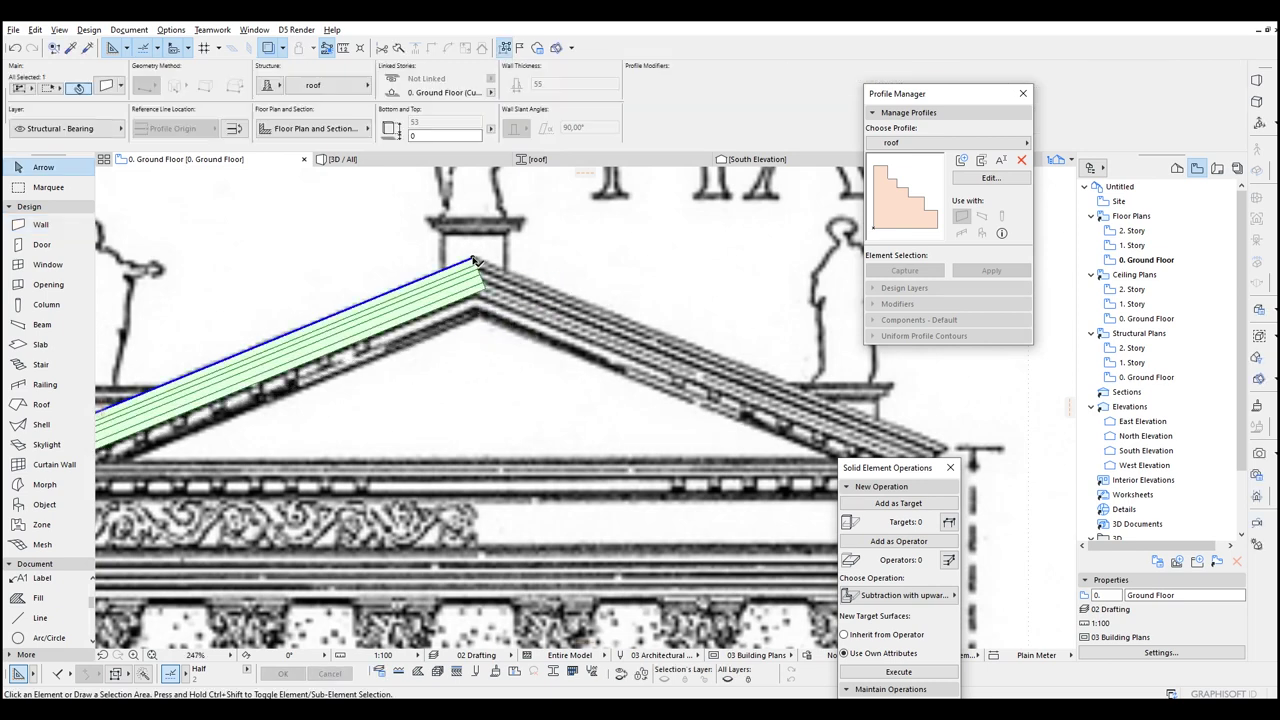
pyautogui.click(473, 259)
pyautogui.click(474, 242)
pyautogui.scroll(-3, 475, 275)
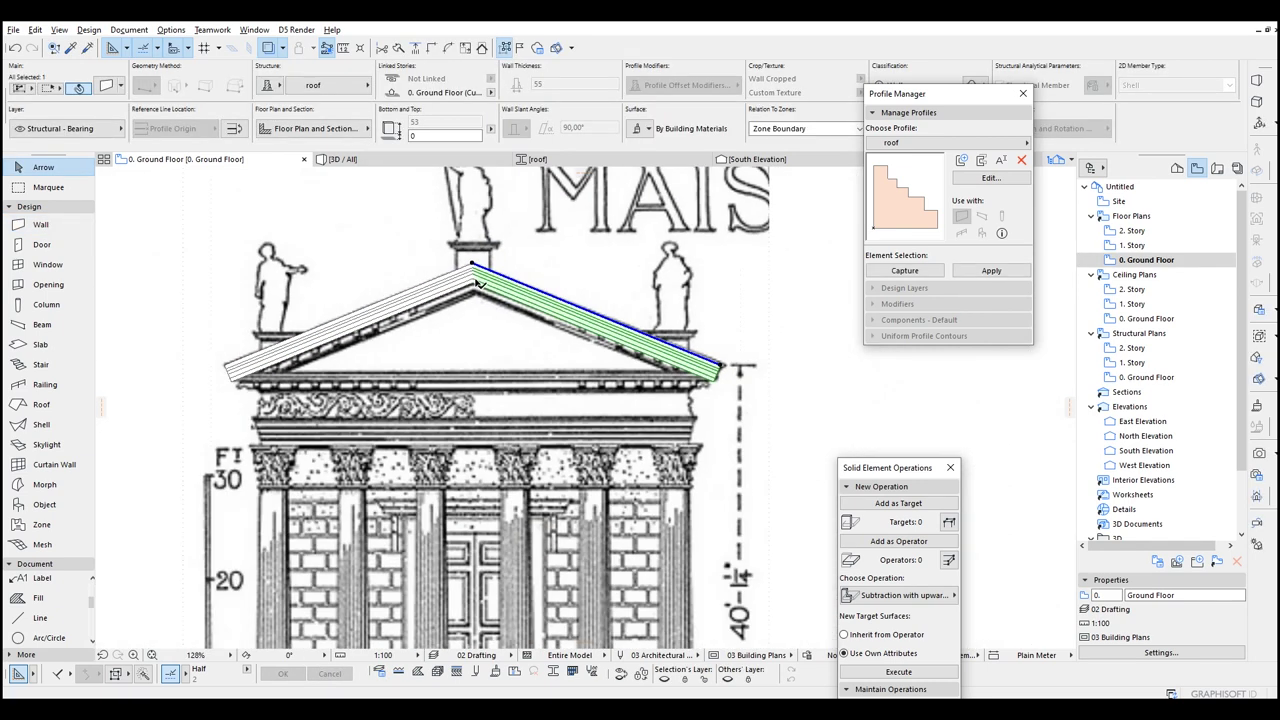
# Step: Select both raking cornice walls in 3D and convert them to morphs
pyautogui.keyDown('shift'); pyautogui.click(338, 328); pyautogui.keyUp('shift')
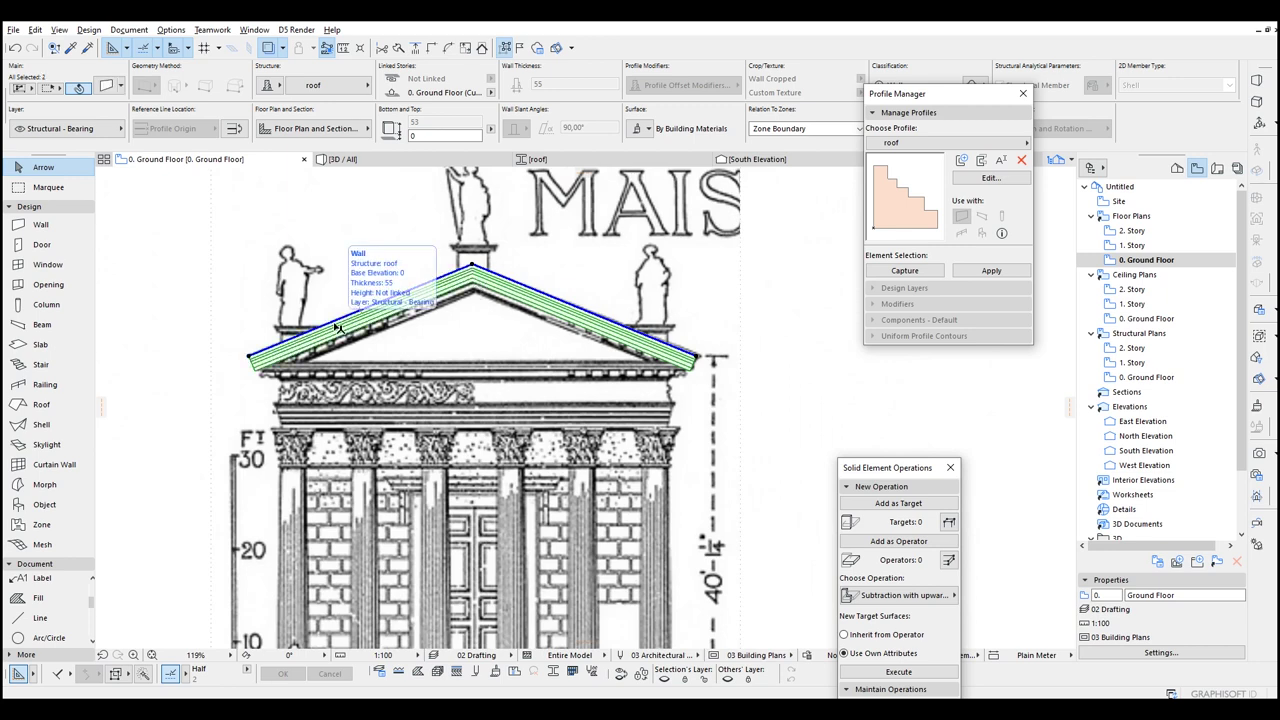
pyautogui.press('F3')
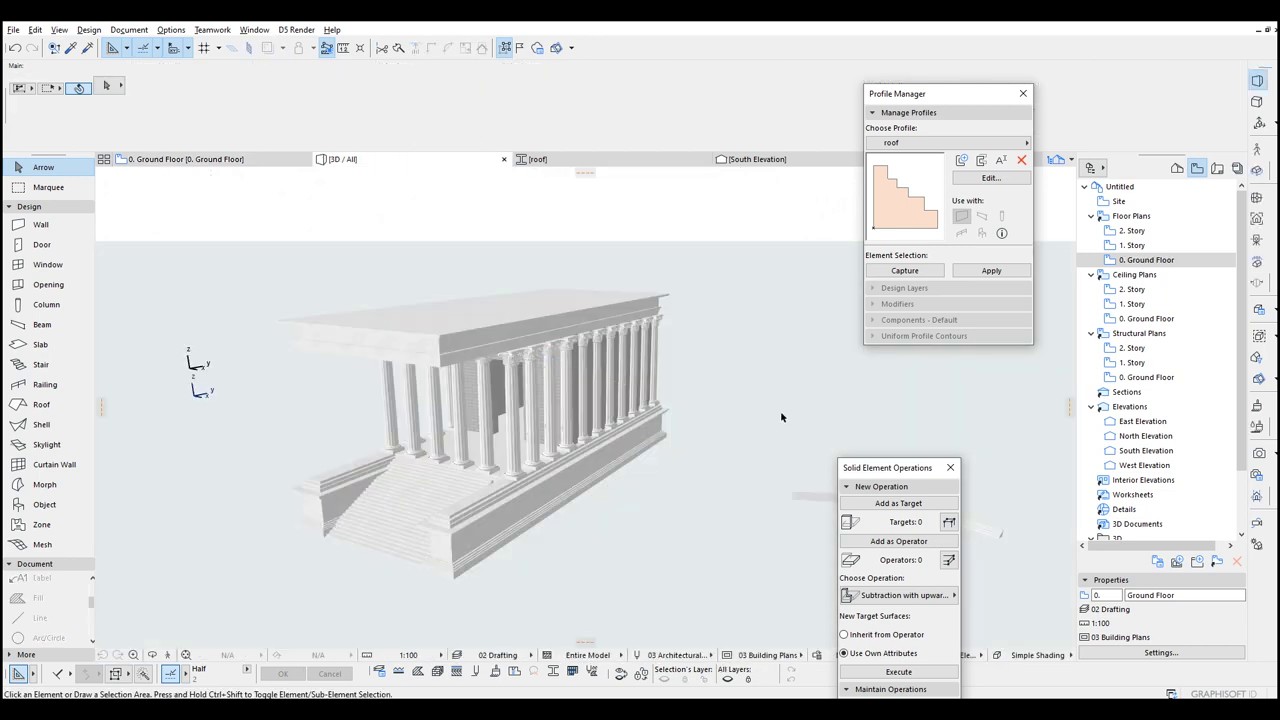
pyautogui.moveTo(697, 380); pyautogui.dragTo(506, 337, button='middle')
pyautogui.scroll(2, 673, 444)
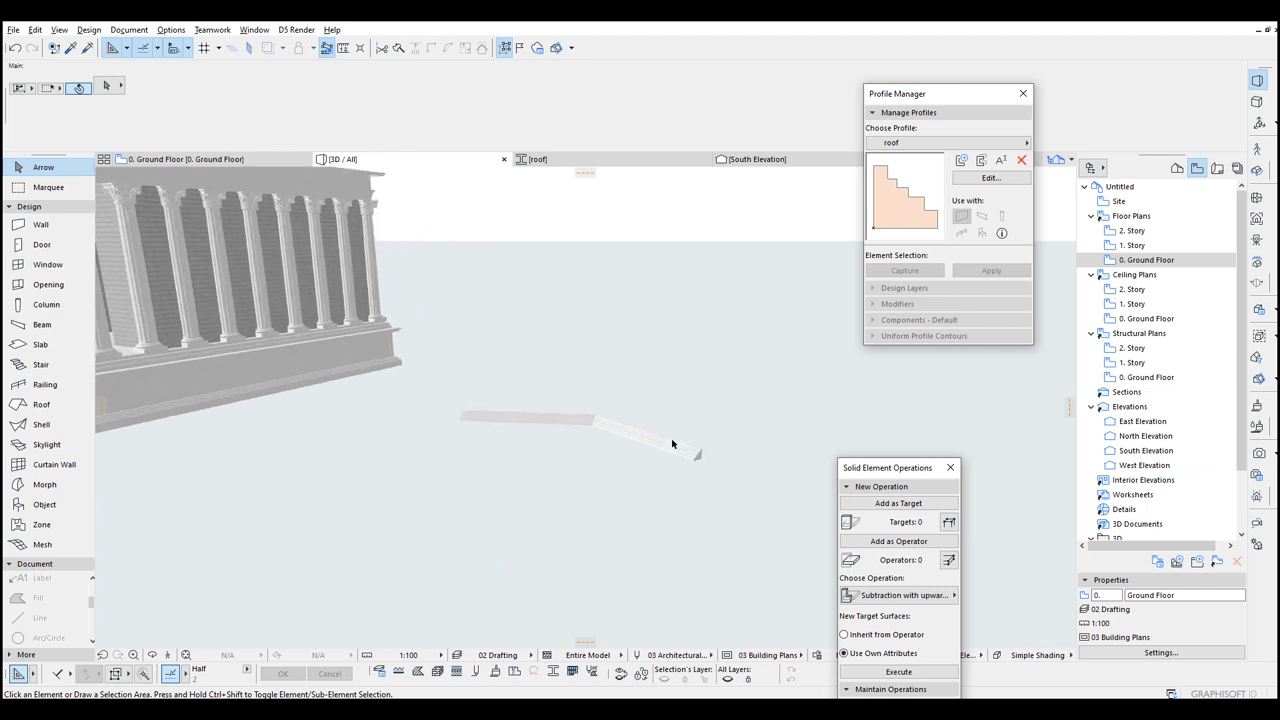
pyautogui.scroll(2, 670, 445)
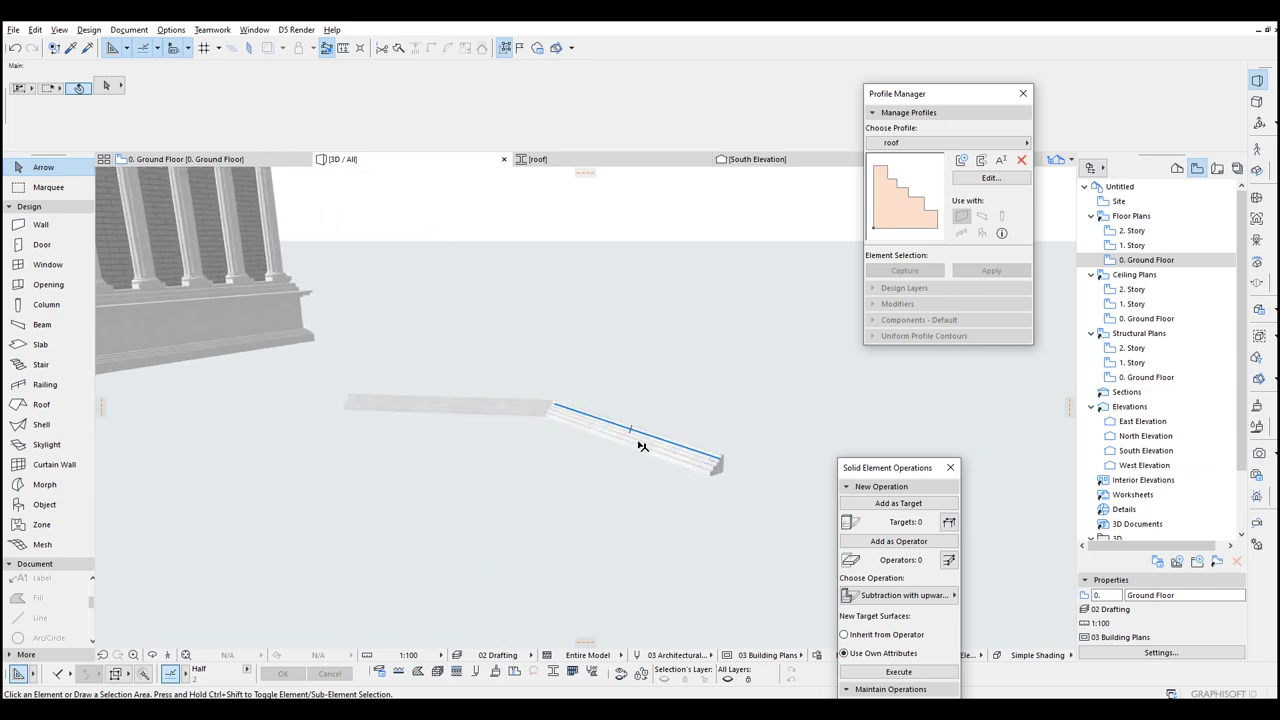
pyautogui.click(642, 446)
pyautogui.keyDown('shift'); pyautogui.click(522, 414); pyautogui.keyUp('shift')
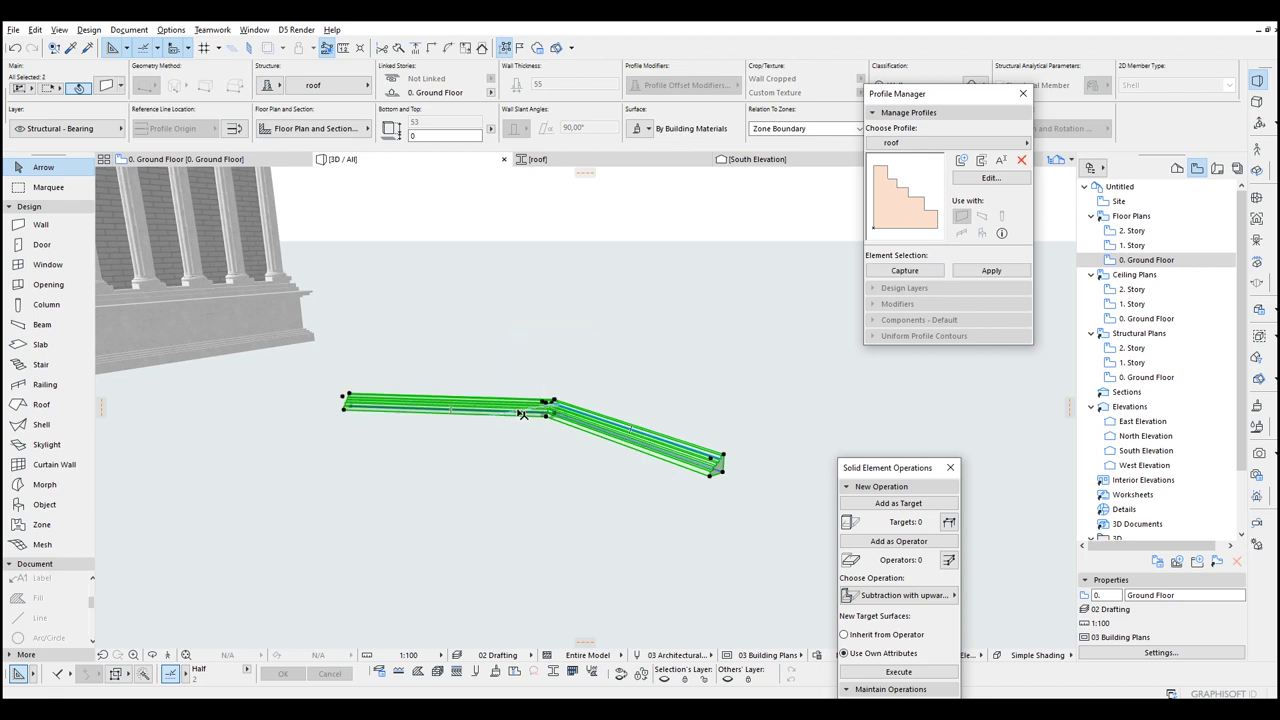
pyautogui.rightClick(541, 404)
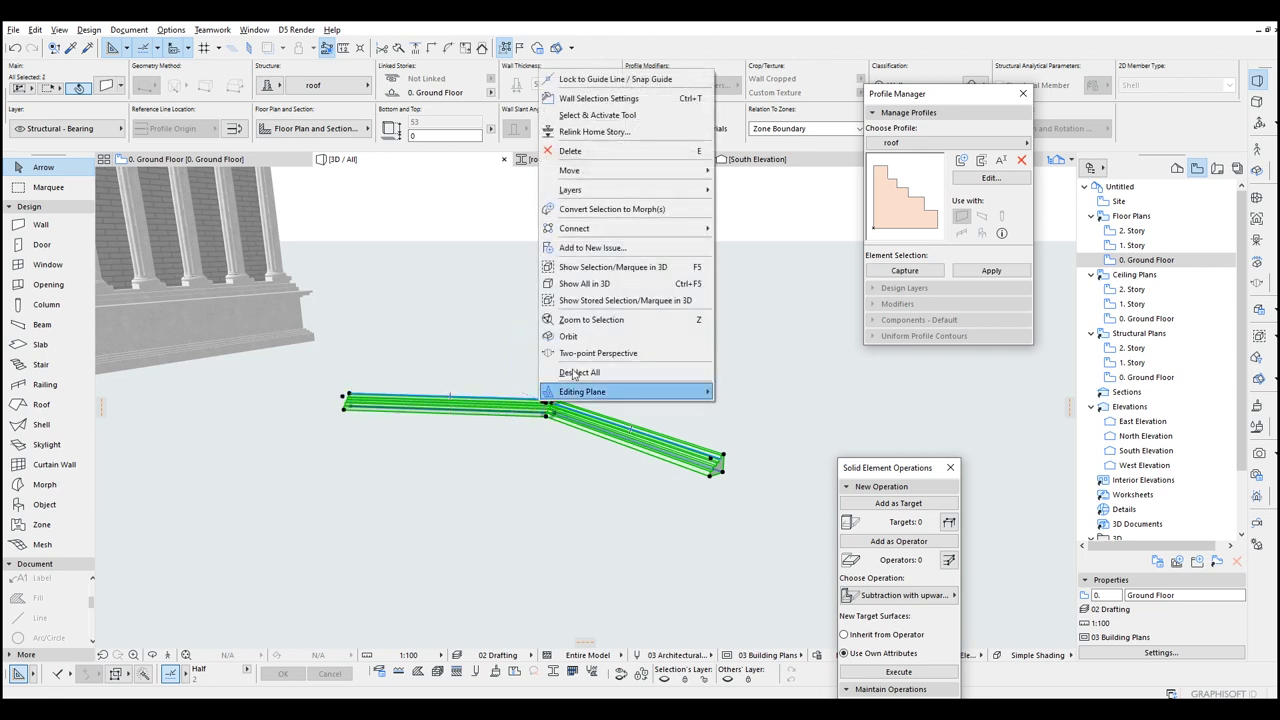
pyautogui.click(660, 211)
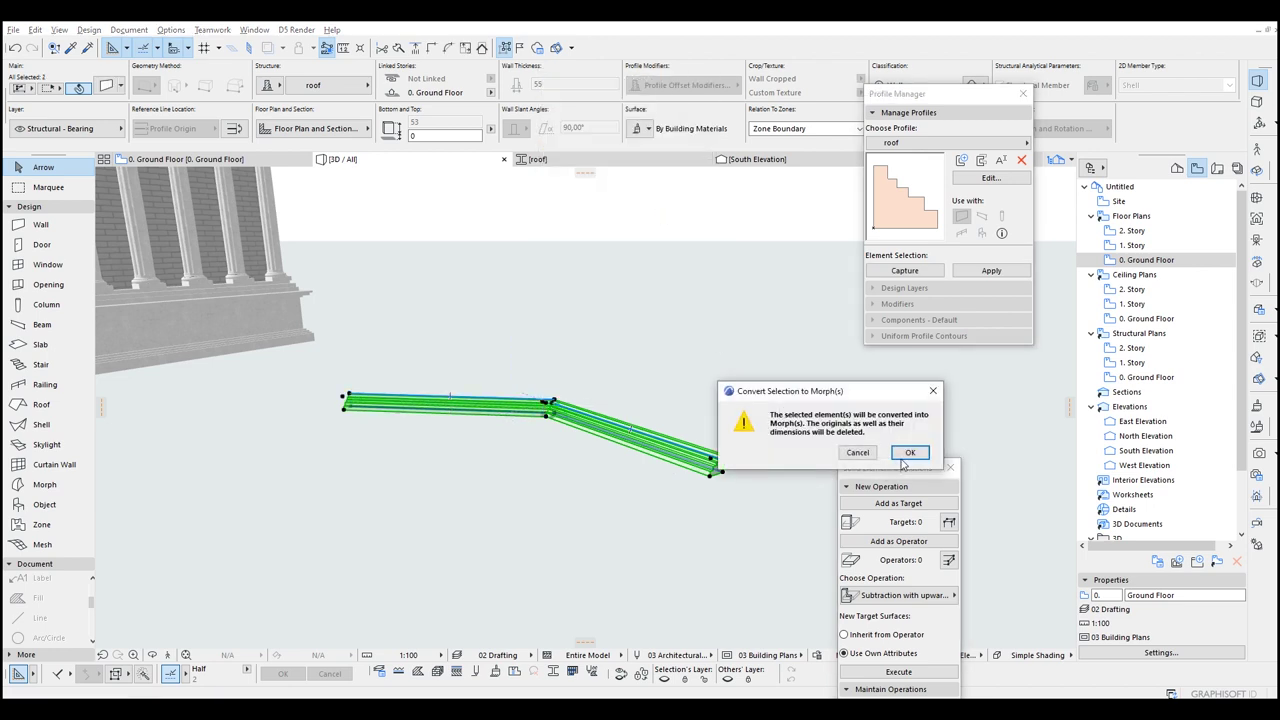
pyautogui.click(908, 453)
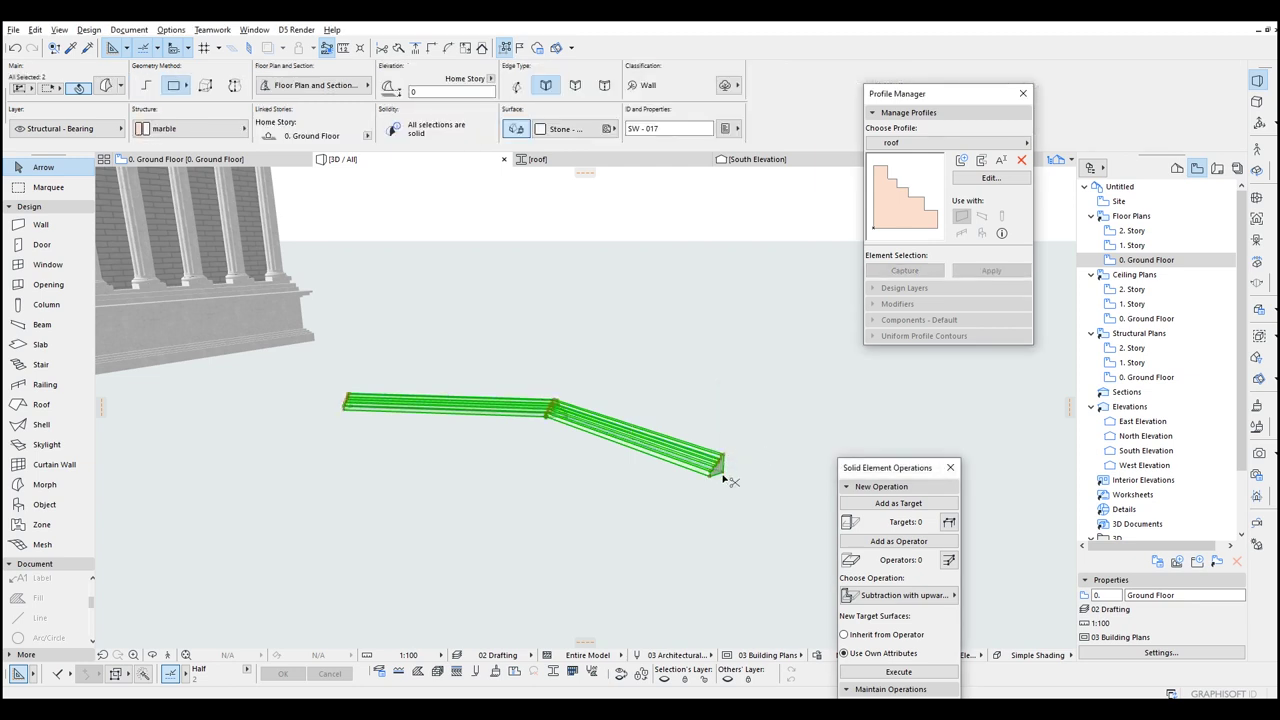
pyautogui.hotkey('ctrl', 'e')
pyautogui.click(724, 468)
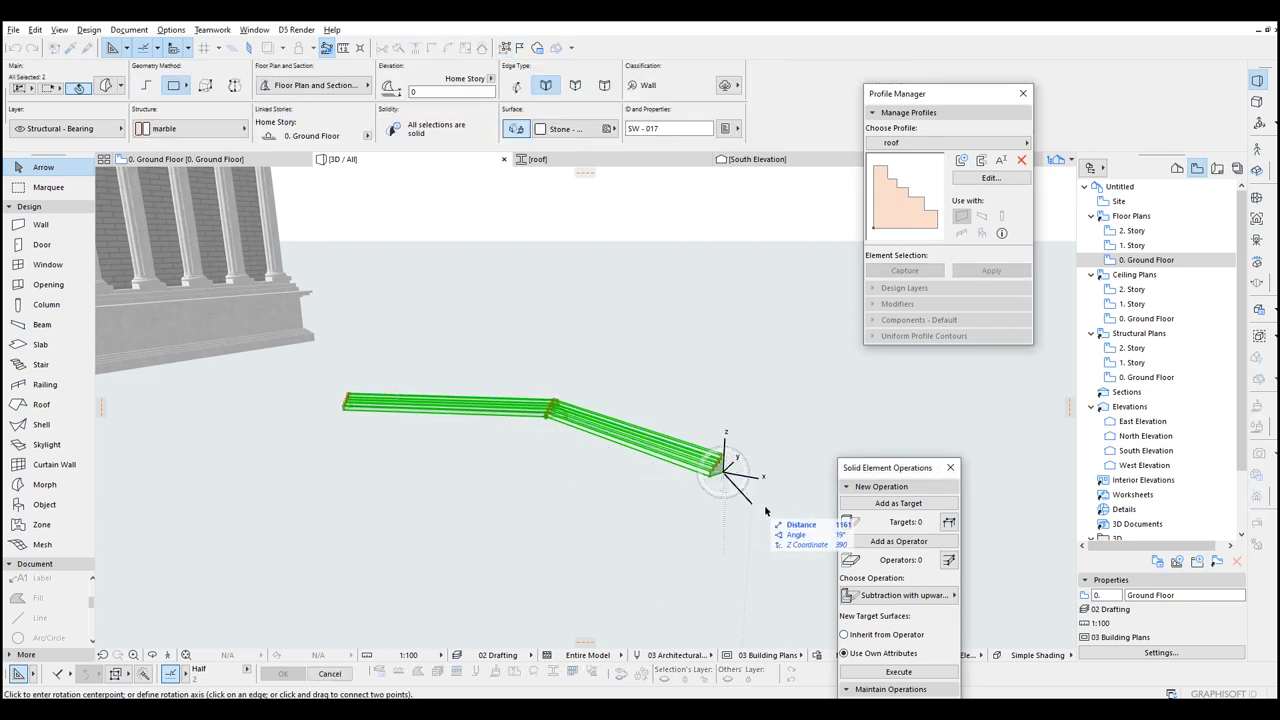
pyautogui.moveTo(812, 505); pyautogui.dragTo(815, 506)
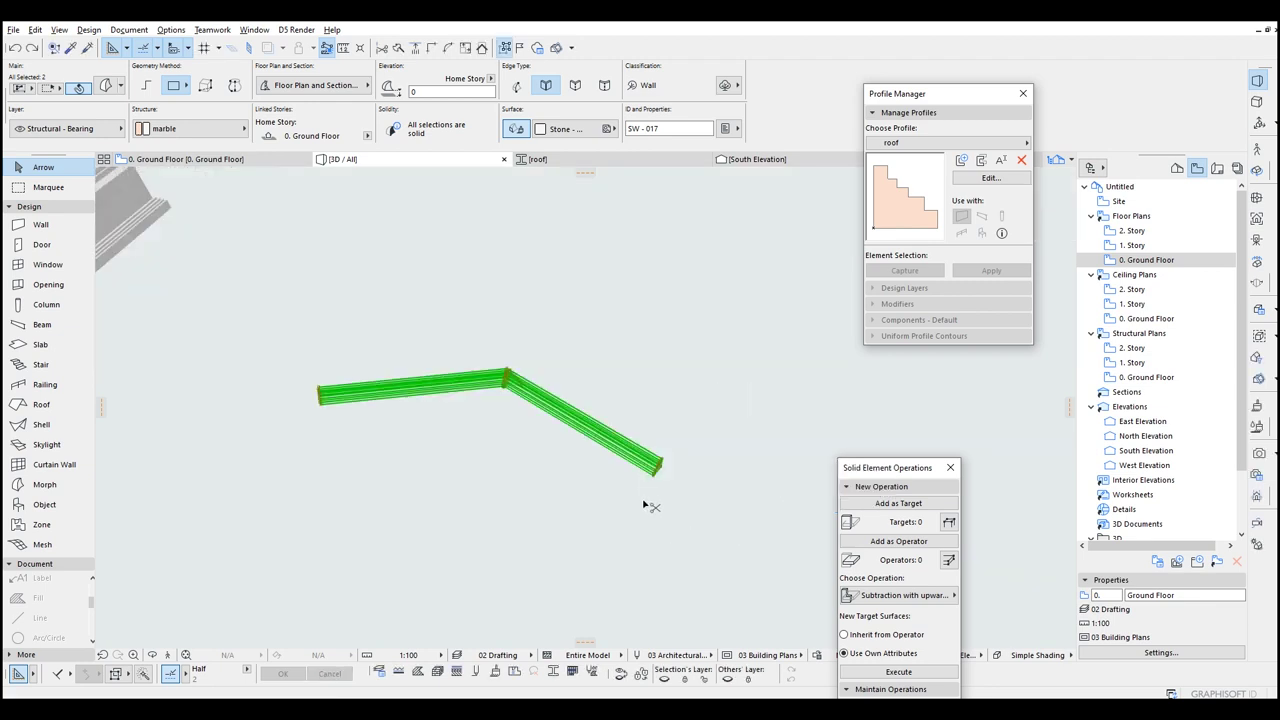
# Step: Try to rotate the two cornice morphs about a horizontal axis beside their outer end, and undo the rotation
pyautogui.hotkey('ctrl', 'e')
pyautogui.click(657, 518)
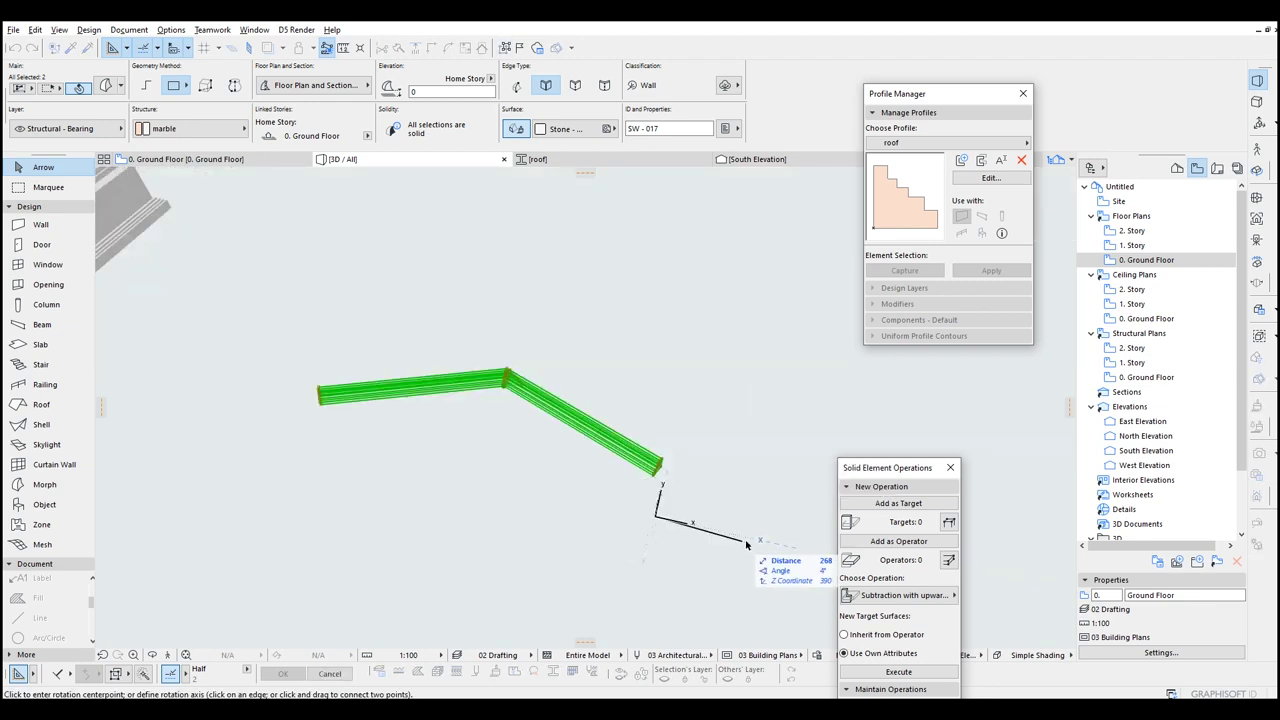
pyautogui.click(759, 543)
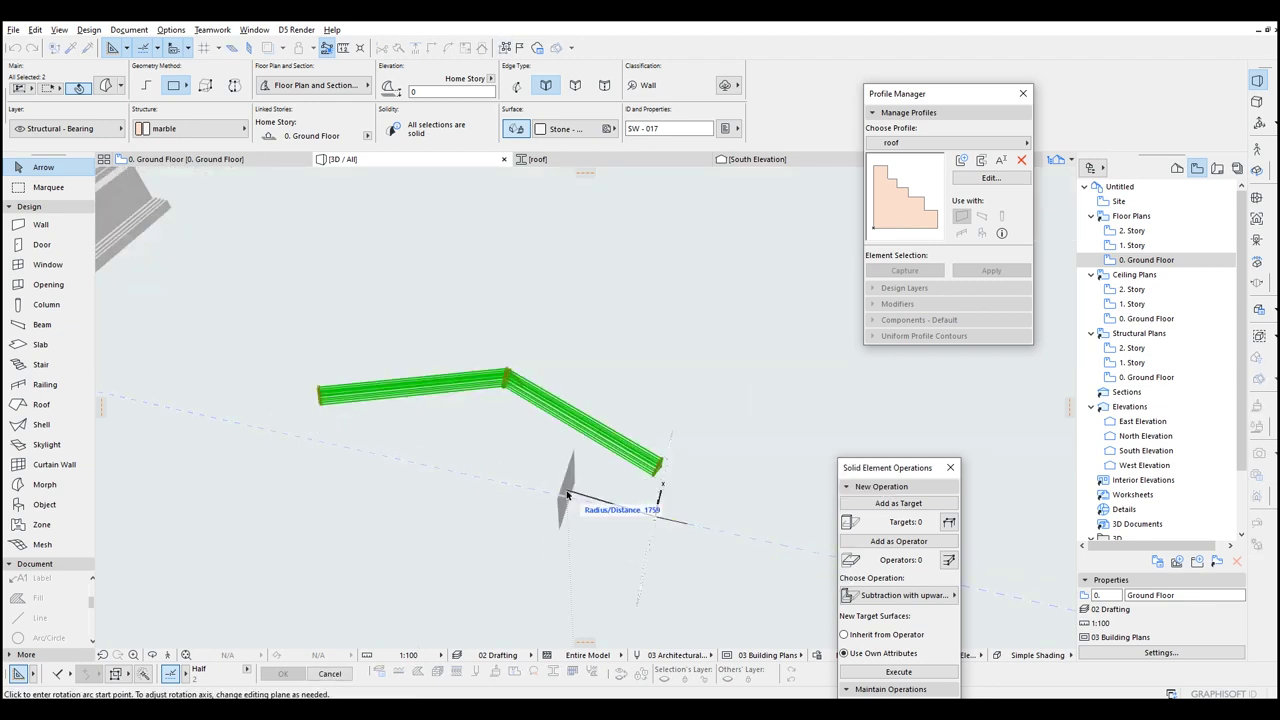
pyautogui.click(662, 462)
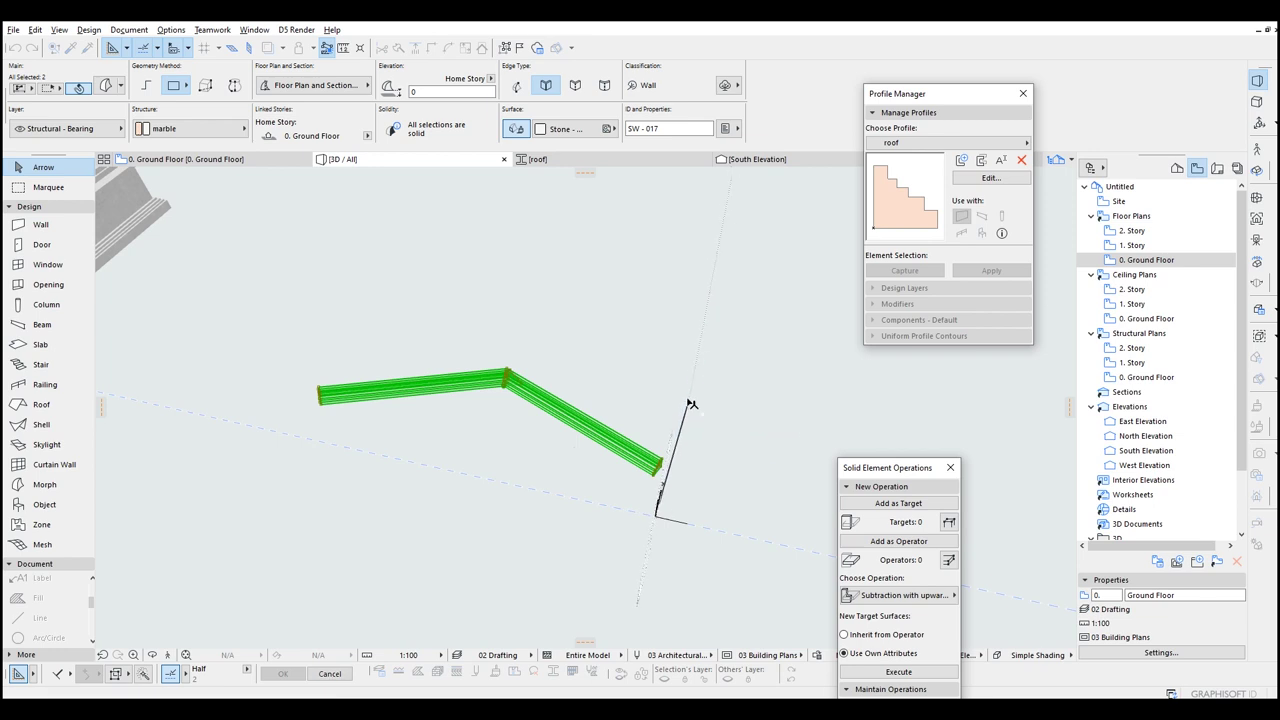
pyautogui.keyDown('shift'); pyautogui.moveTo(652, 368); pyautogui.dragTo(464, 228, button='middle'); pyautogui.keyUp('shift')
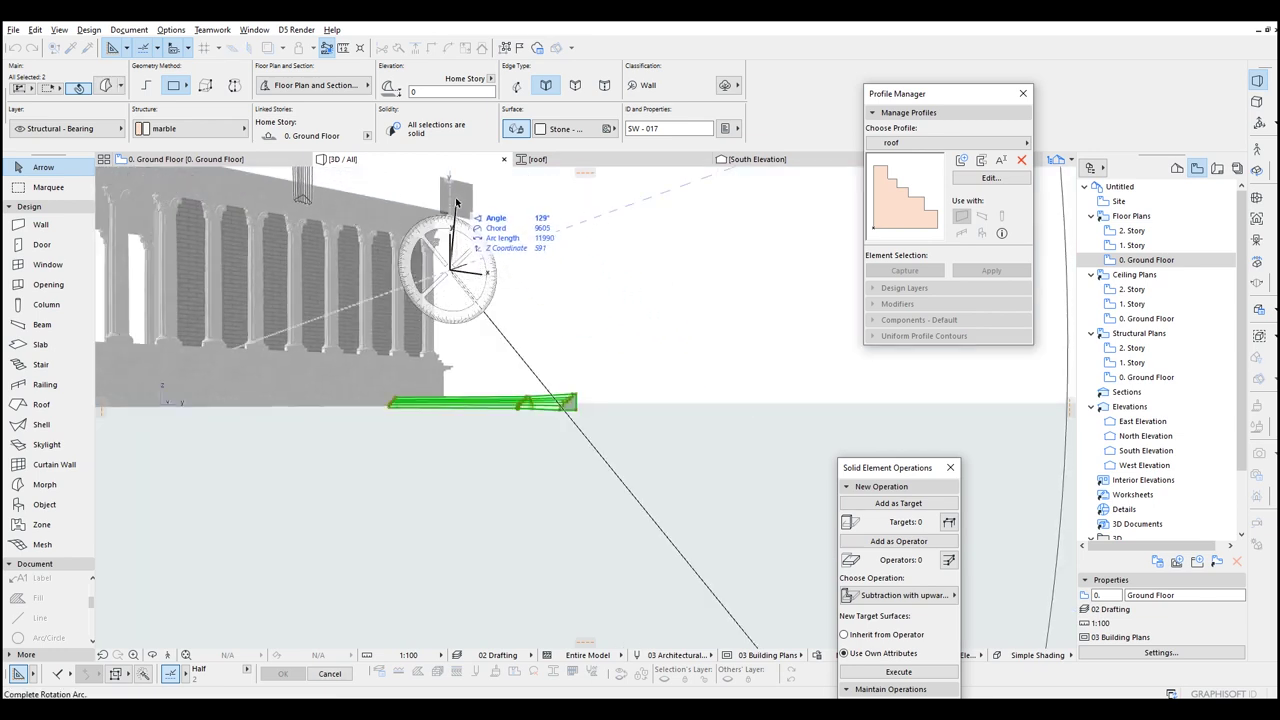
pyautogui.click(453, 199)
pyautogui.hotkey('ctrl', 'z')
# Step: Rotate both cornice morphs about a horizontal axis at the temple's side so the gable stands upright
pyautogui.keyDown('shift'); pyautogui.moveTo(511, 376); pyautogui.dragTo(553, 467, button='middle'); pyautogui.keyUp('shift')
pyautogui.hotkey('ctrl', 'e')
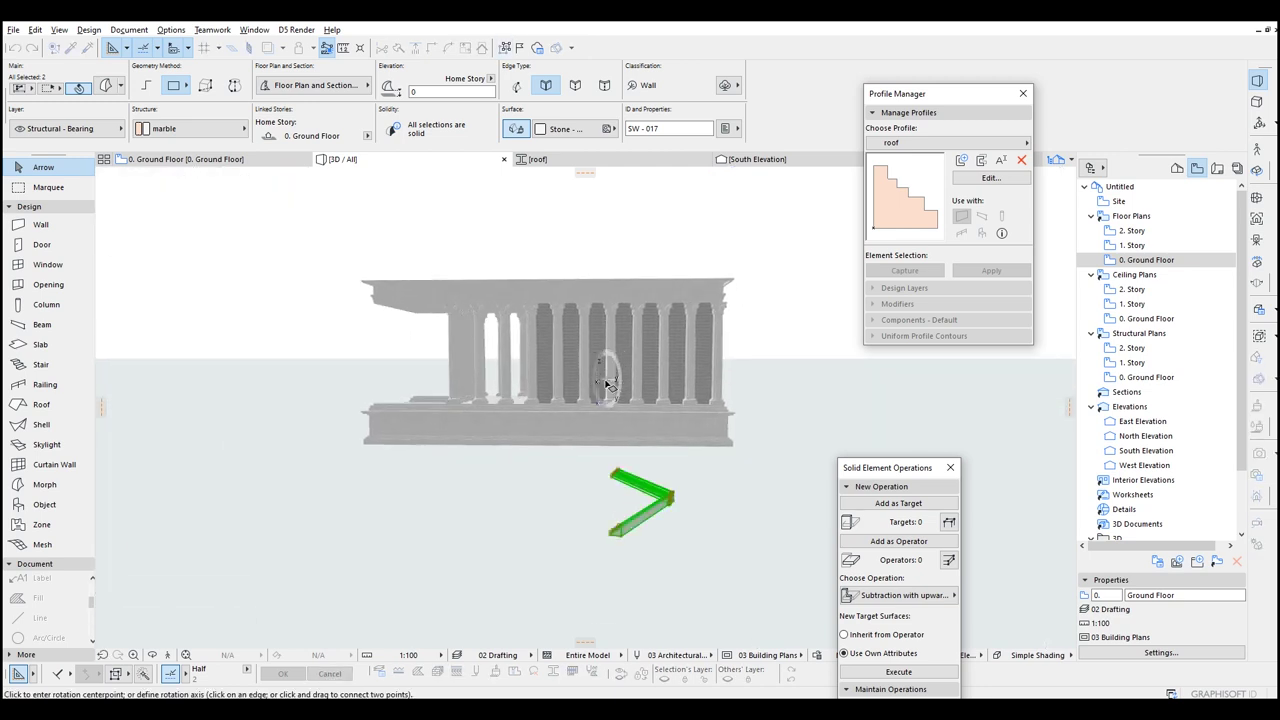
pyautogui.scroll(3, 597, 364)
pyautogui.click(596, 358)
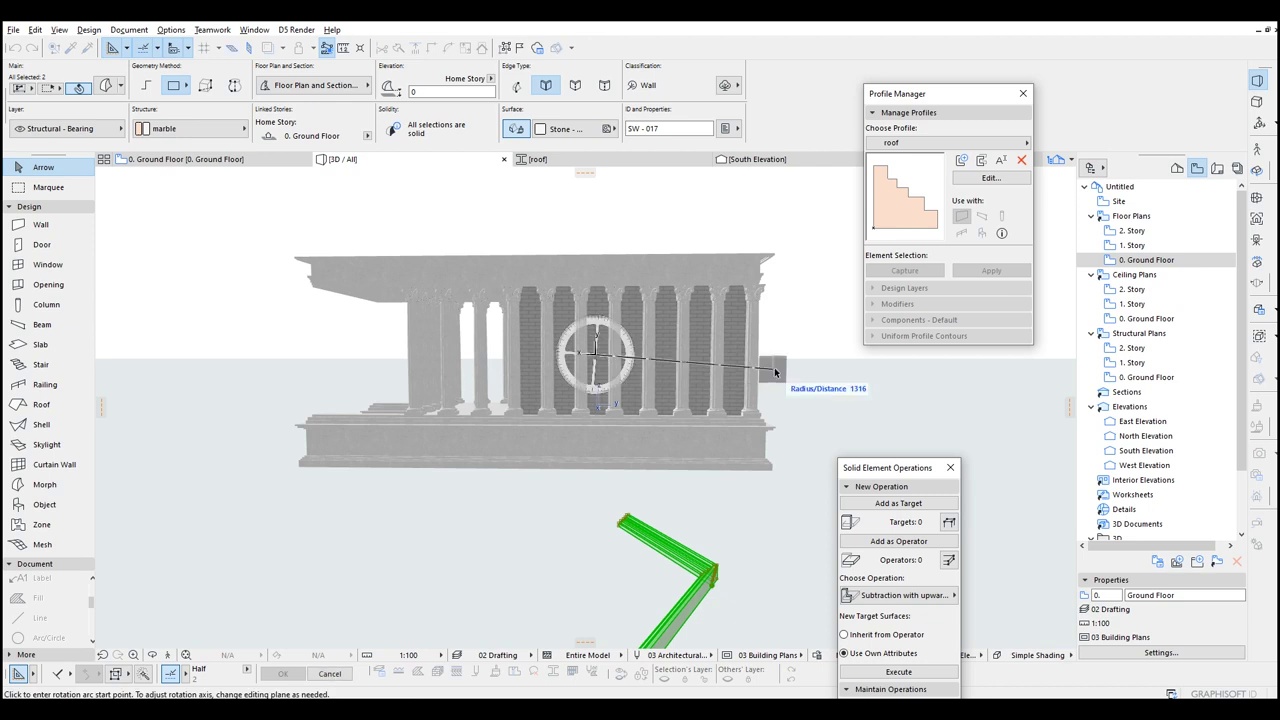
pyautogui.click(788, 355)
pyautogui.click(593, 229)
pyautogui.keyDown('shift'); pyautogui.moveTo(682, 312); pyautogui.dragTo(626, 342, button='middle'); pyautogui.keyUp('shift')
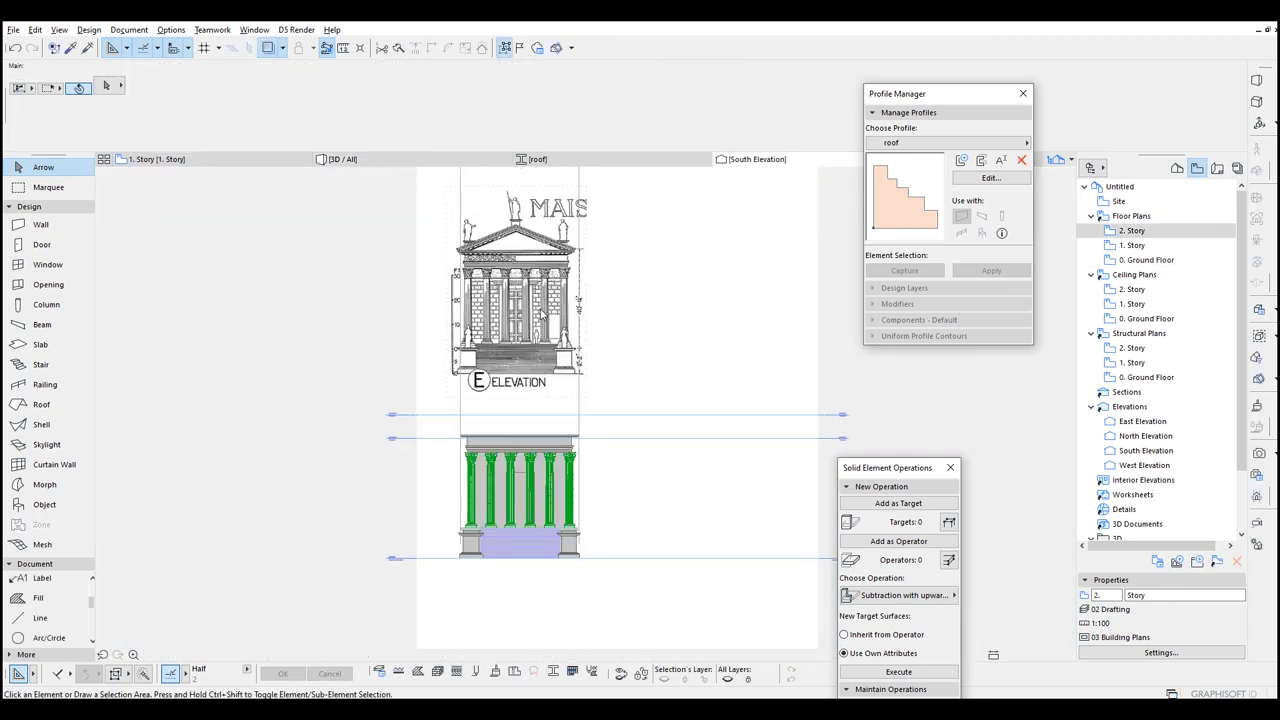
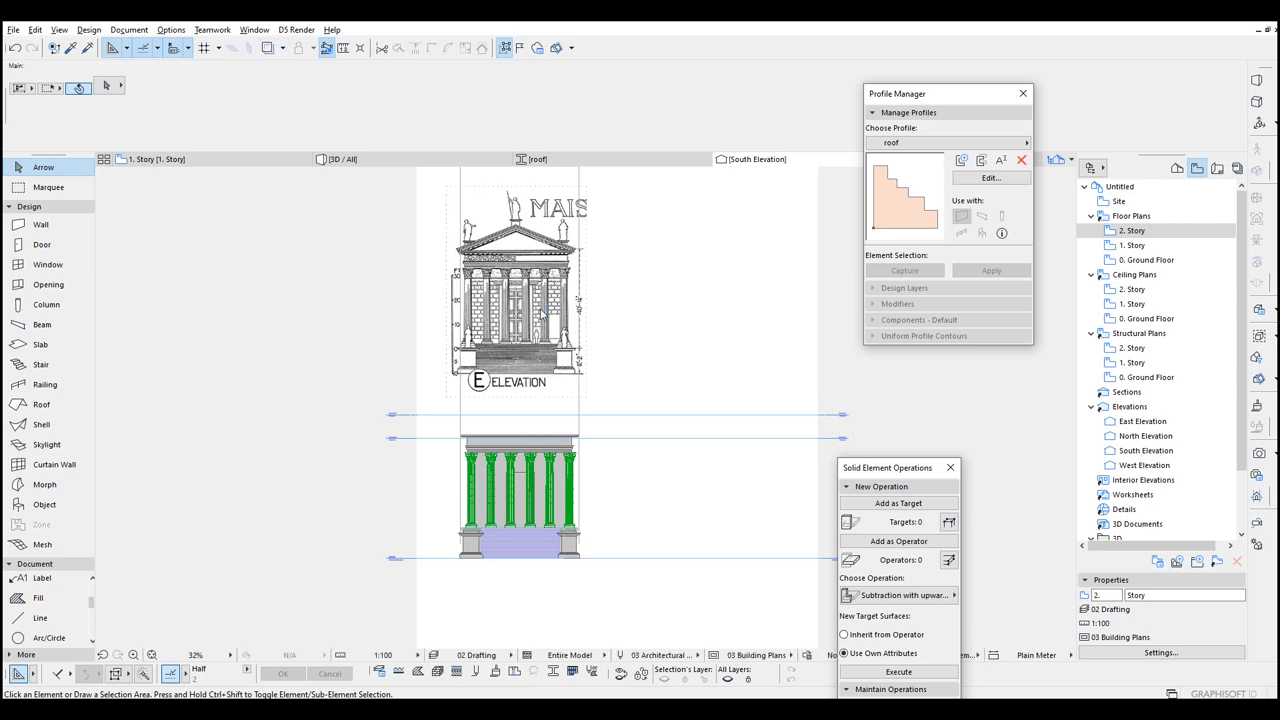
# Step: Move both raking cornice morphs in the South Elevation so their outer lower end sits on the entablature's upper corner
pyautogui.click(706, 479)
pyautogui.scroll(5, 705, 476)
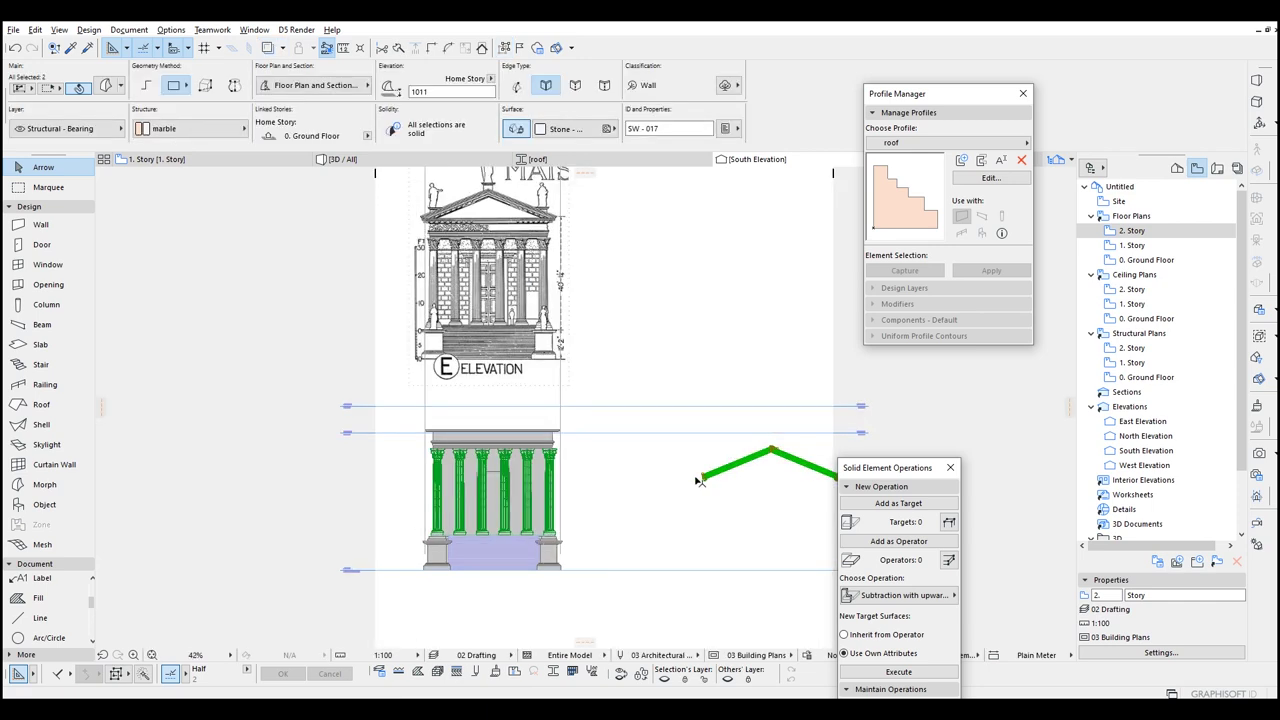
pyautogui.hotkey('ctrl', 'd')
pyautogui.click(705, 471)
pyautogui.moveTo(207, 319); pyautogui.dragTo(472, 376, button='middle')
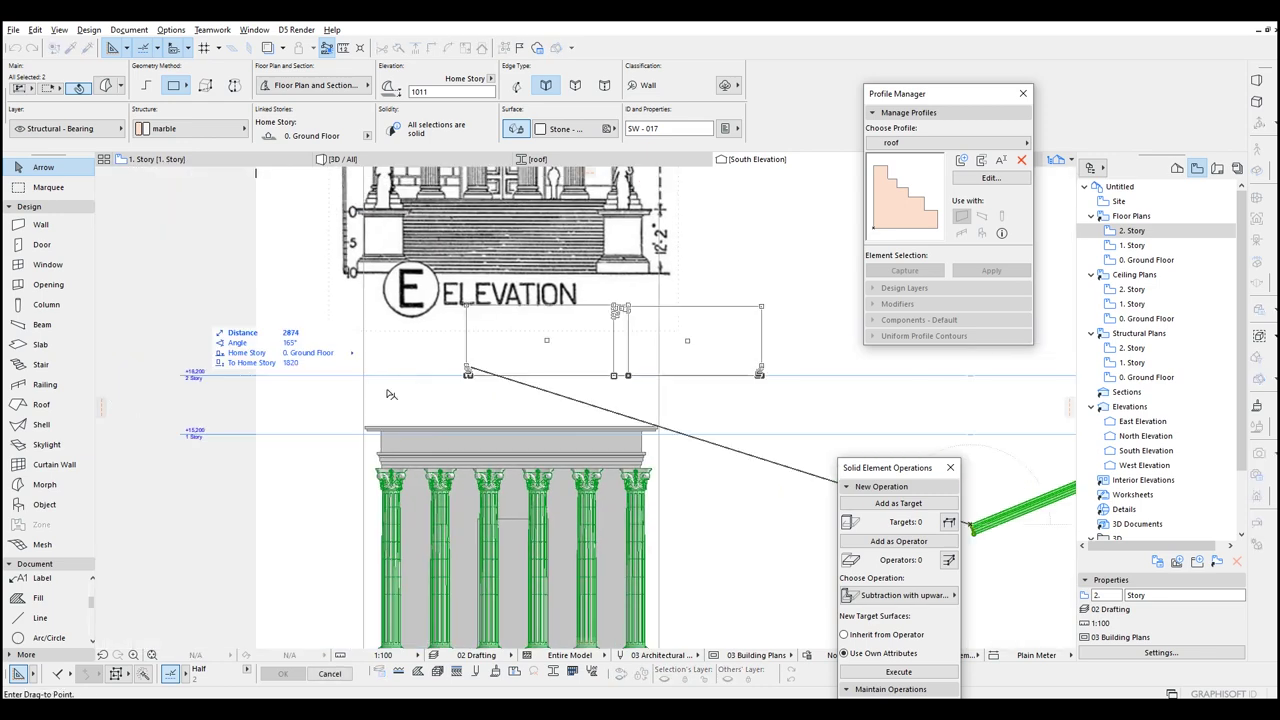
pyautogui.click(365, 423)
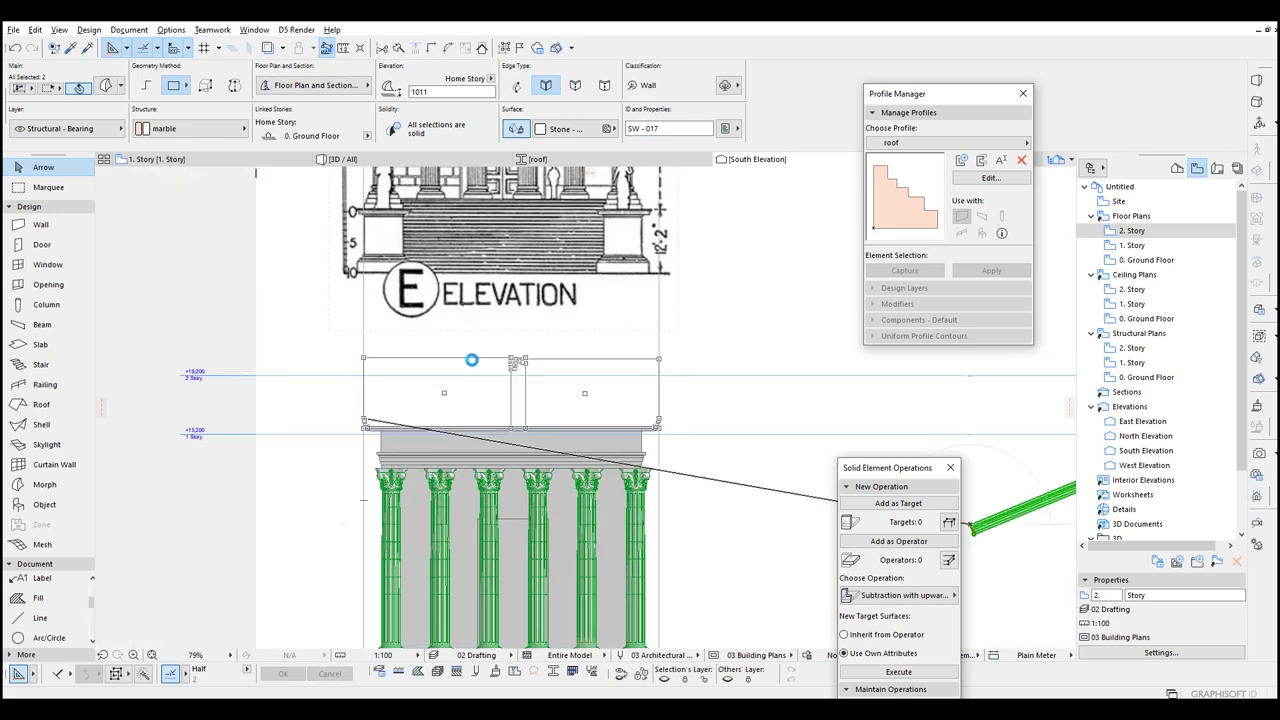
pyautogui.click(473, 363)
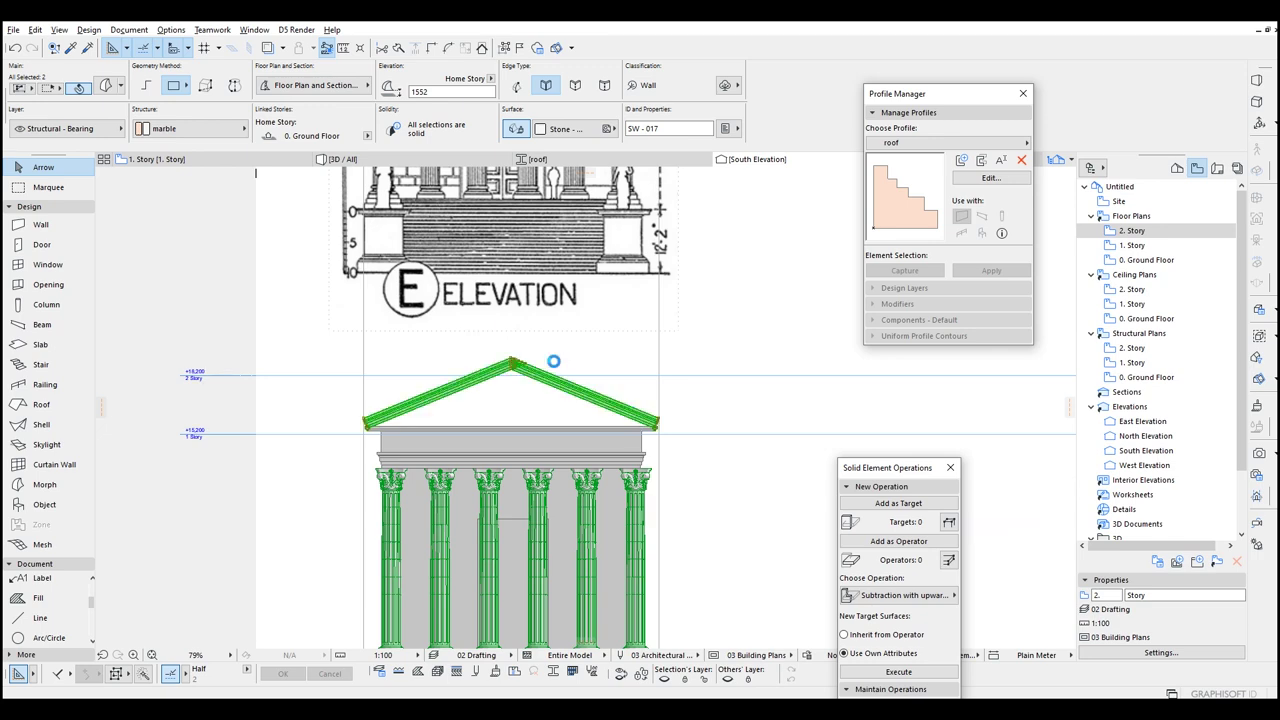
# Step: Move the gable's cornice pair in 3D from the rear of the temple to the entablature's front corner above the stairs
pyautogui.press('F3')
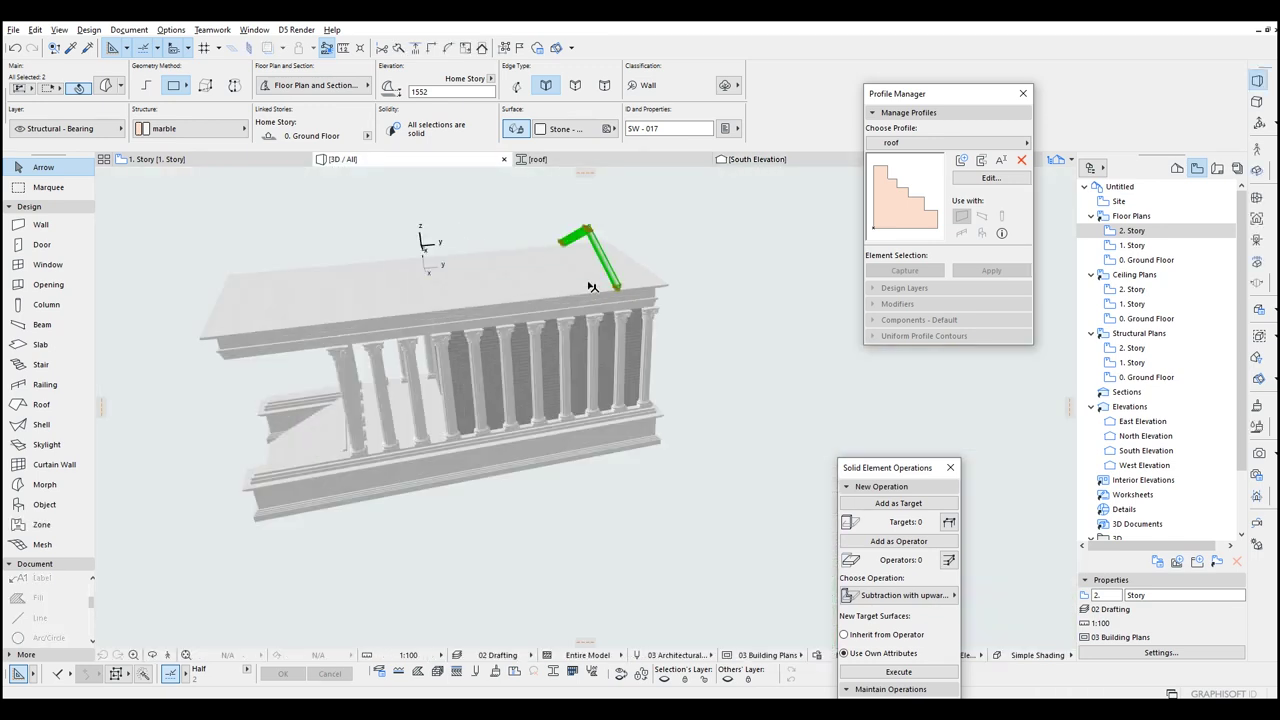
pyautogui.hotkey('ctrl', 'd')
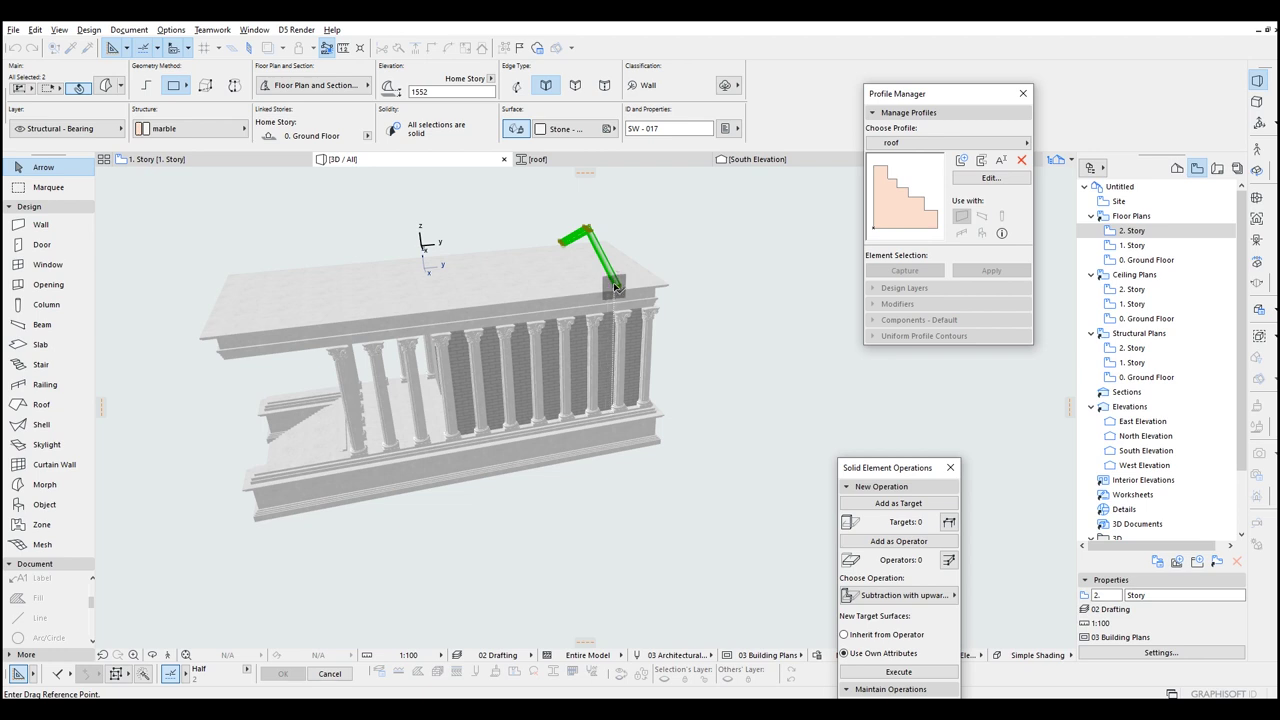
pyautogui.click(614, 287)
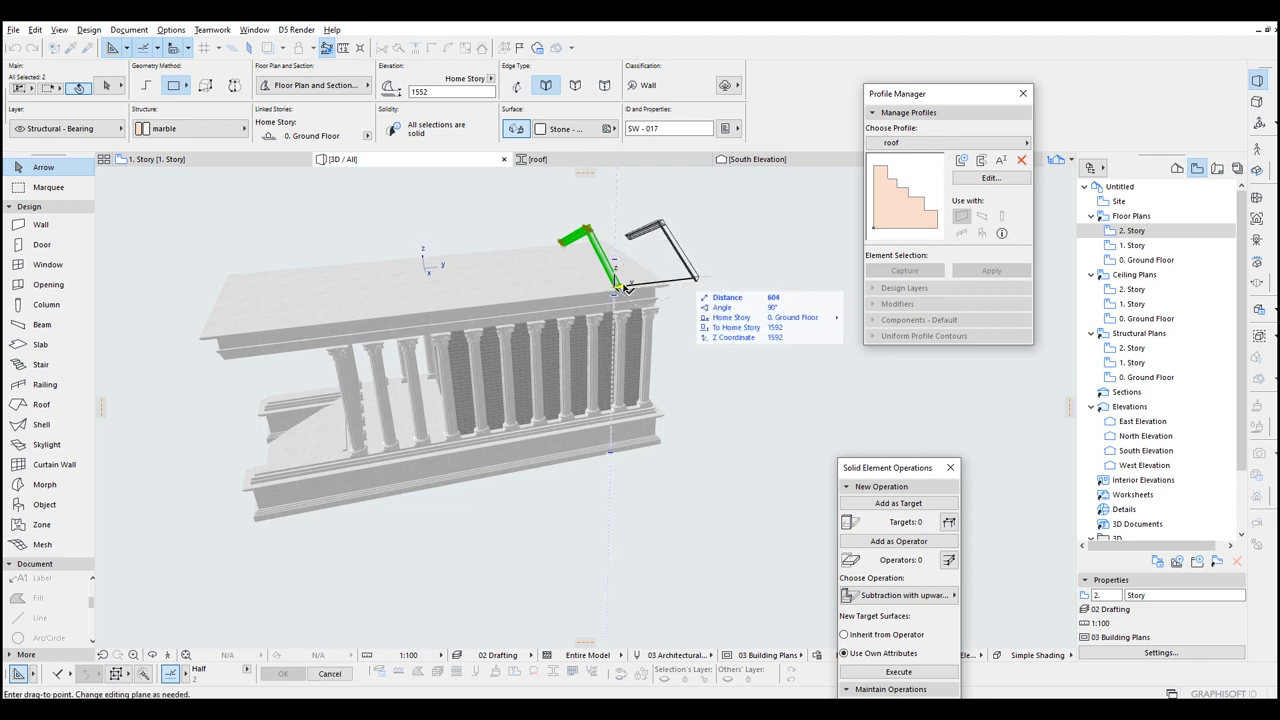
pyautogui.click(200, 339)
pyautogui.moveTo(219, 316); pyautogui.dragTo(304, 390, button='middle')
# Step: Mirror a copy of the front gable cornices to the temple's other end about an axis across the roof slab's midpoint
pyautogui.hotkey('ctrl', 'shift', 'm')
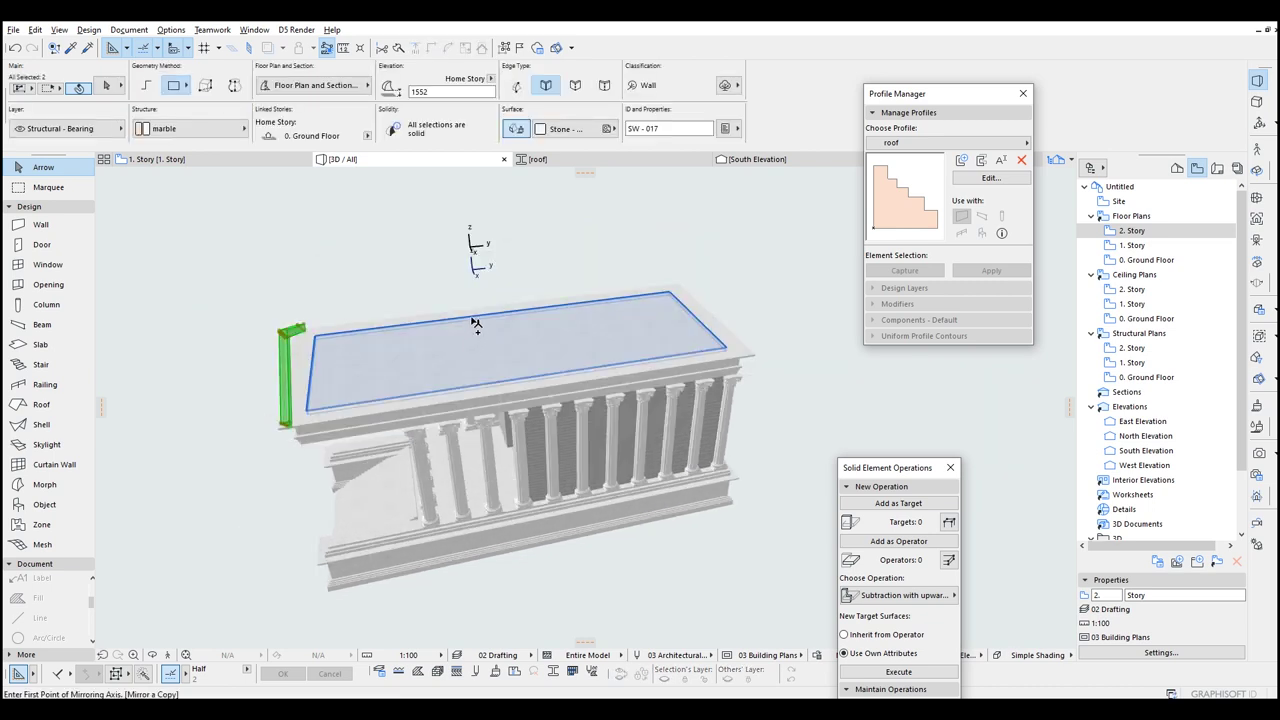
pyautogui.click(475, 314)
pyautogui.click(505, 309)
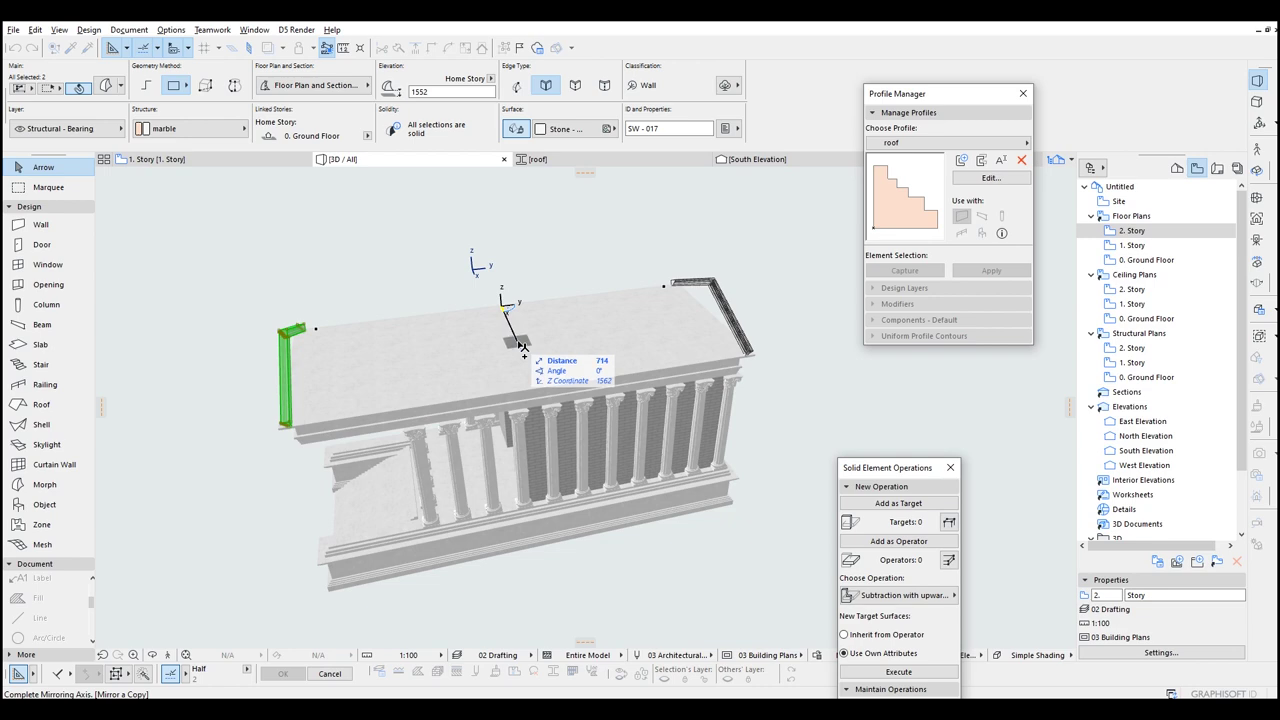
pyautogui.click(521, 345)
pyautogui.keyDown('shift'); pyautogui.moveTo(645, 334); pyautogui.dragTo(240, 369, button='middle'); pyautogui.keyUp('shift')
# Step: Draw a rectangular 45° gable roof on top of the slab between the two gable cornices
pyautogui.click(48, 406)
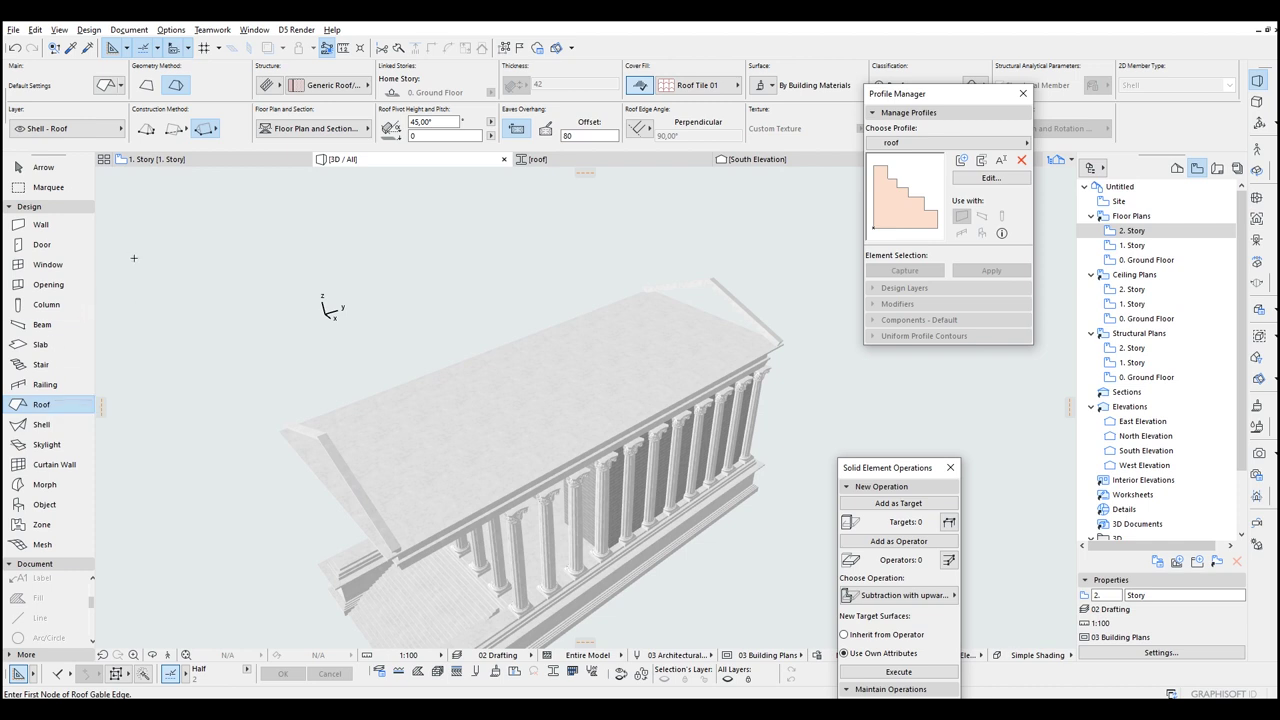
pyautogui.click(450, 490)
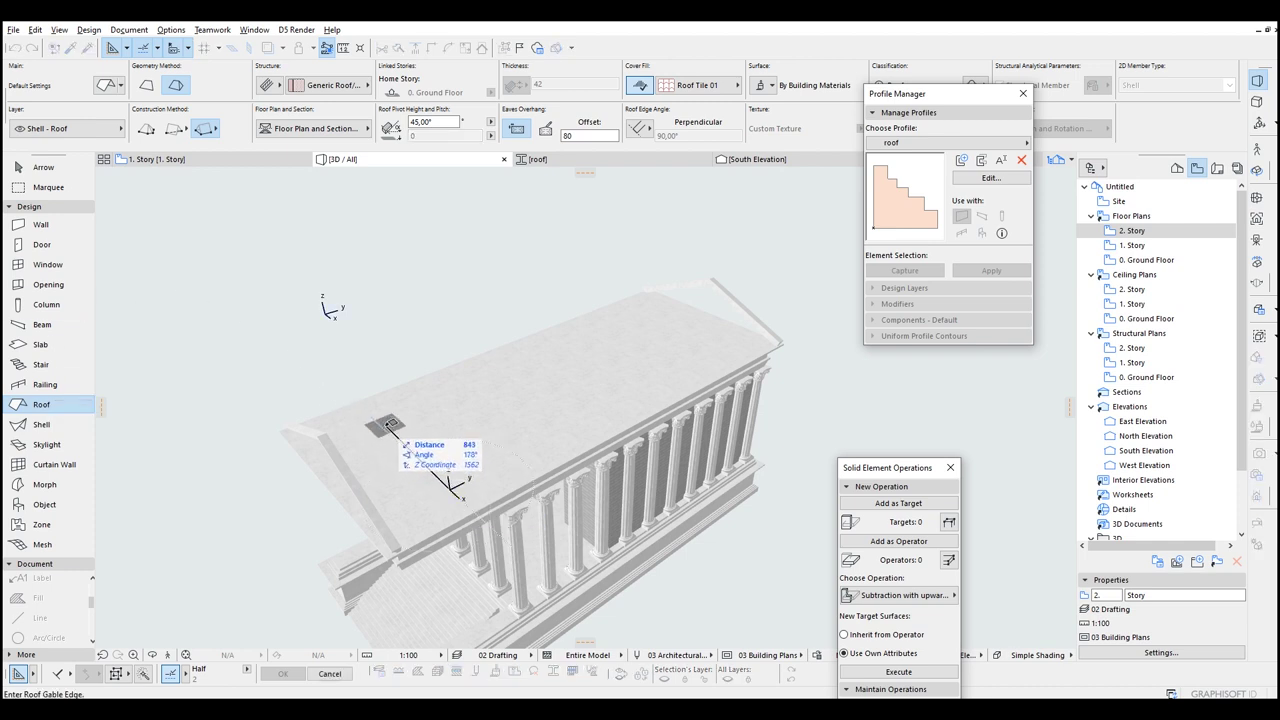
pyautogui.click(384, 424)
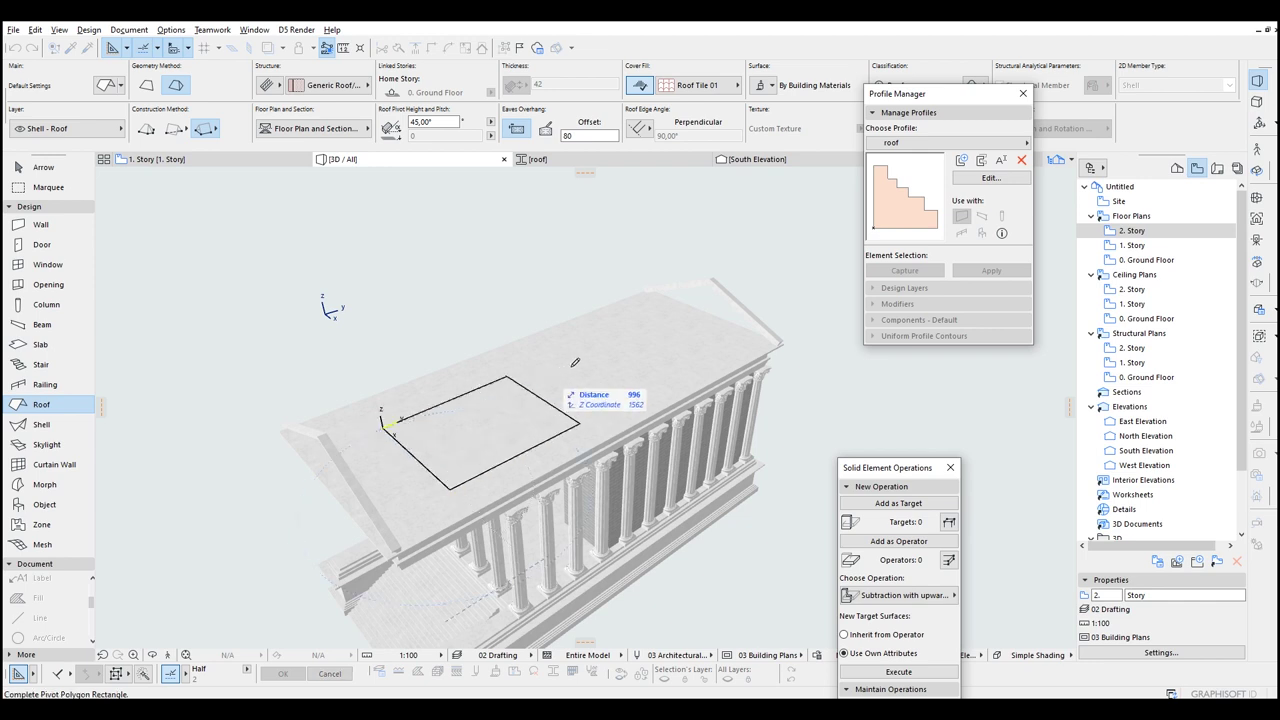
pyautogui.click(670, 330)
pyautogui.press('Escape')
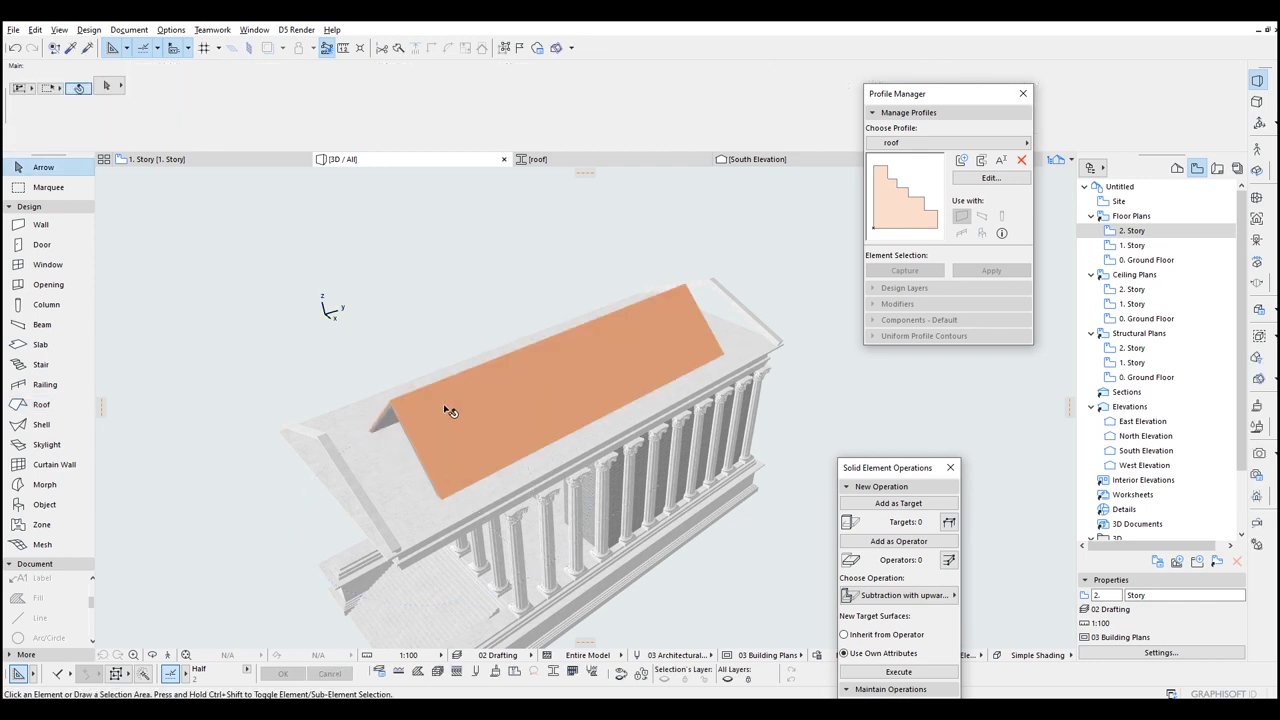
# Step: Set the roof's structure to basic Timber - Roof and its eaves overhang offset to 0
pyautogui.click(450, 418)
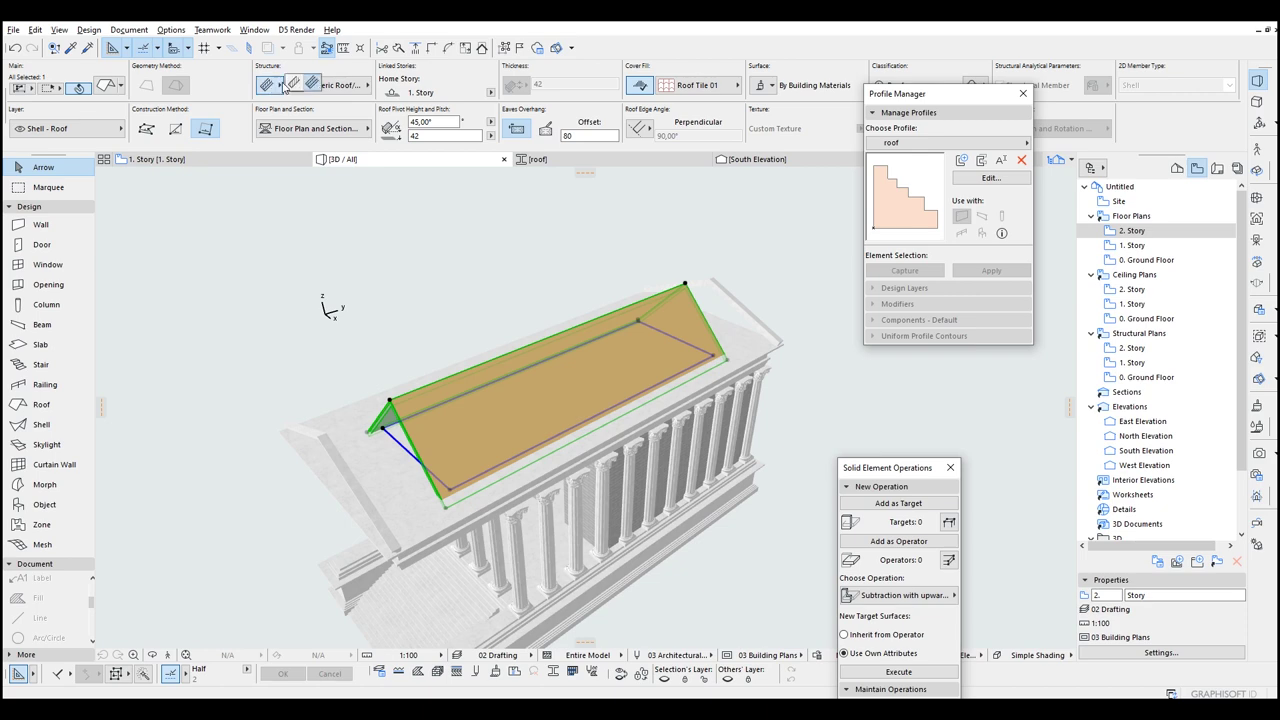
pyautogui.keyDown('shift'); pyautogui.moveTo(400, 446); pyautogui.dragTo(362, 418, button='middle'); pyautogui.keyUp('shift')
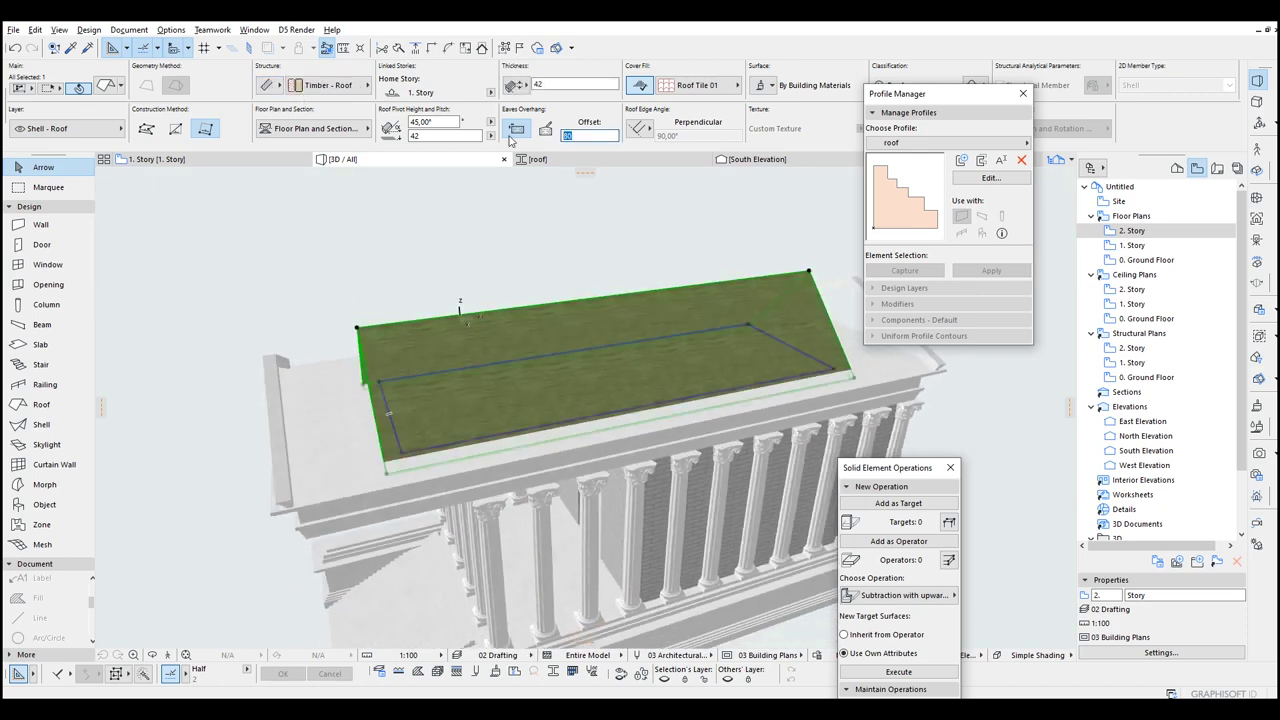
pyautogui.write('0')
pyautogui.press('Return')
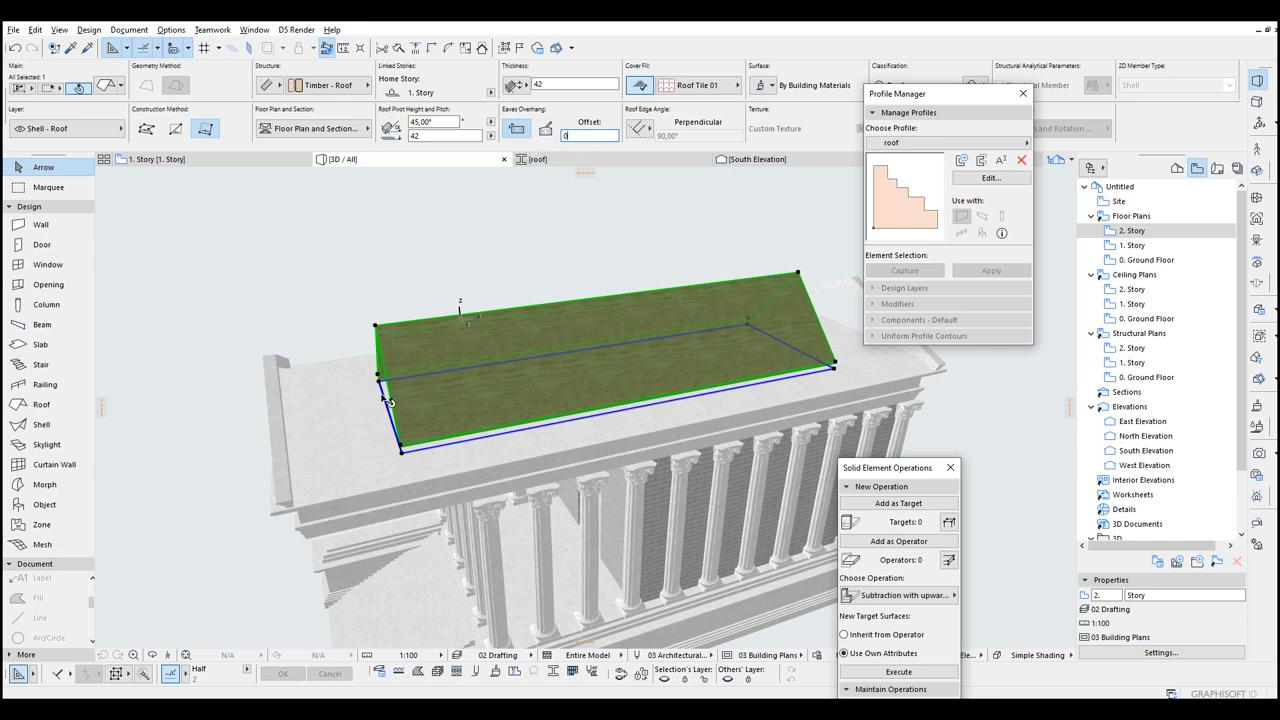
# Step: Offset the roof's front and rear pivot edges outward until they reach the gable cornices at both ends
pyautogui.click(385, 392)
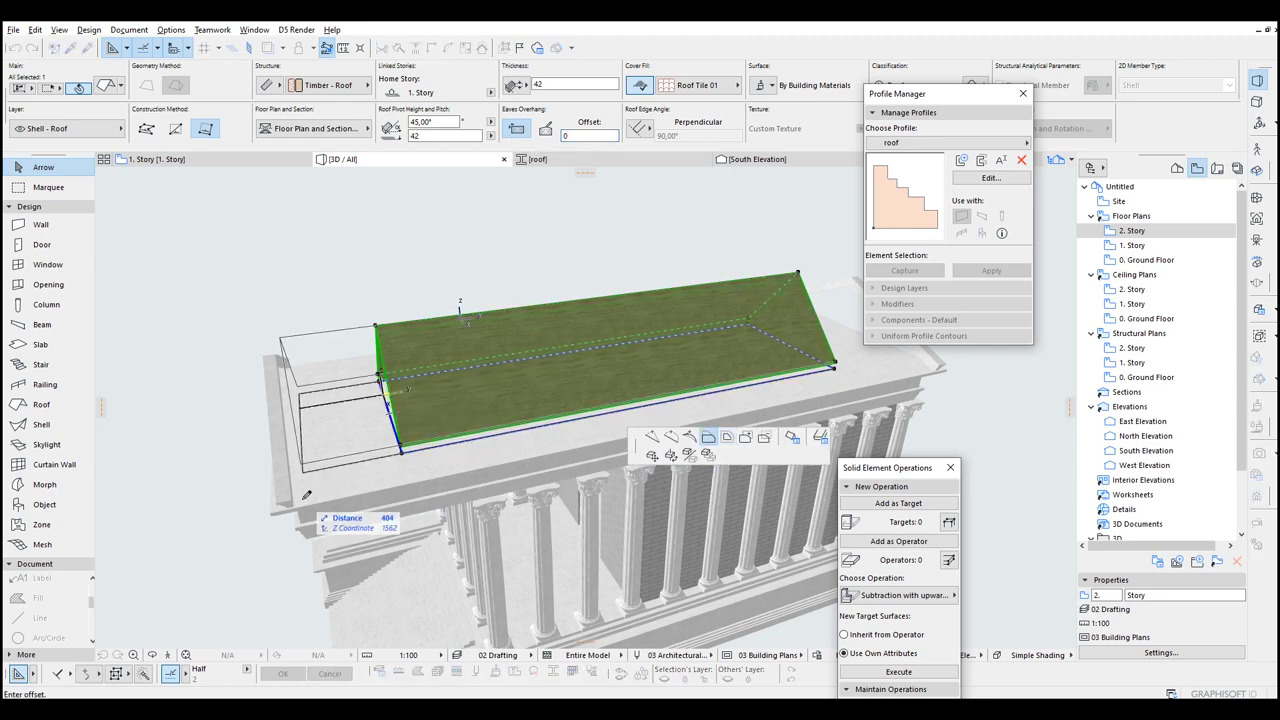
pyautogui.click(300, 492)
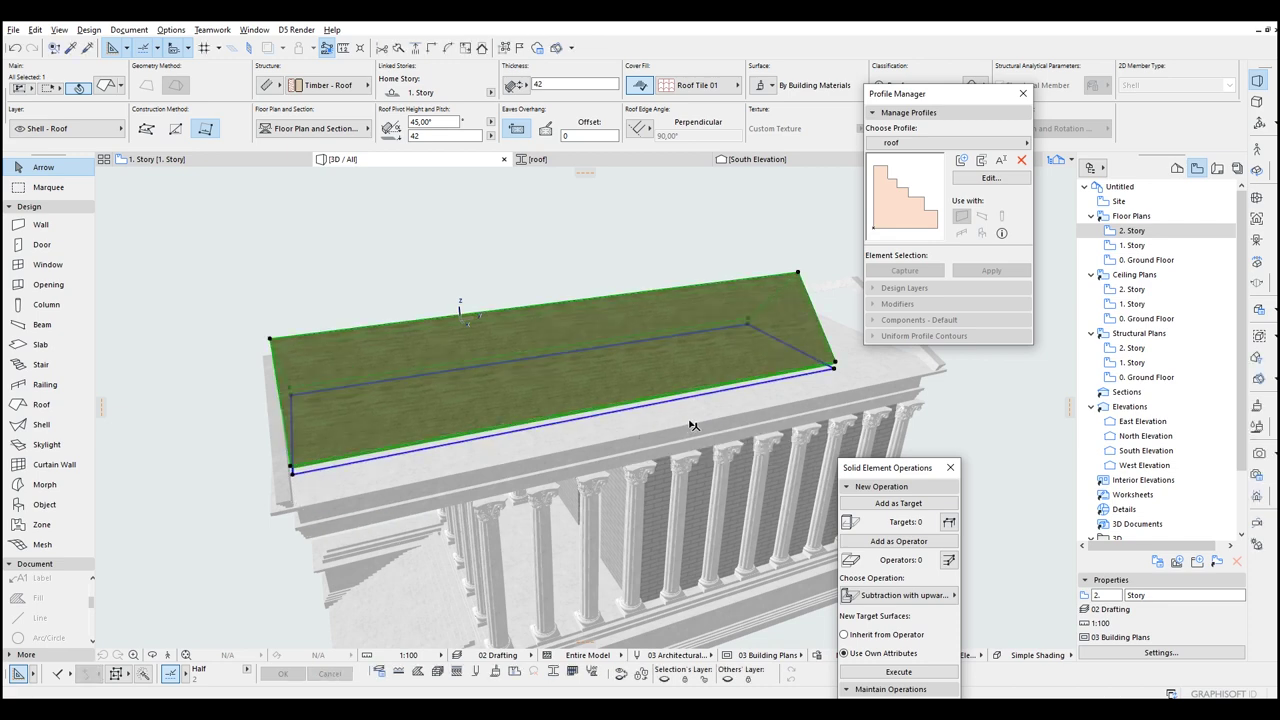
pyautogui.keyDown('shift'); pyautogui.moveTo(672, 415); pyautogui.dragTo(598, 422, button='middle'); pyautogui.keyUp('shift')
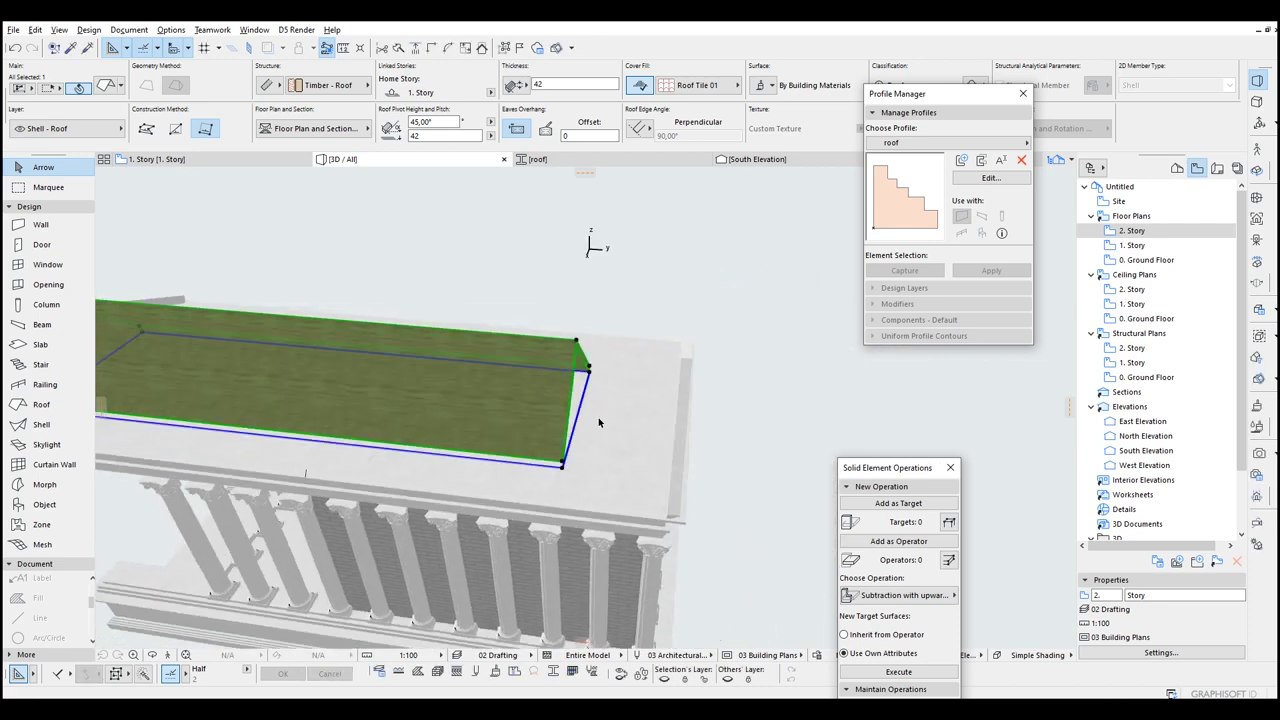
pyautogui.click(585, 399)
pyautogui.click(680, 363)
pyautogui.click(598, 475)
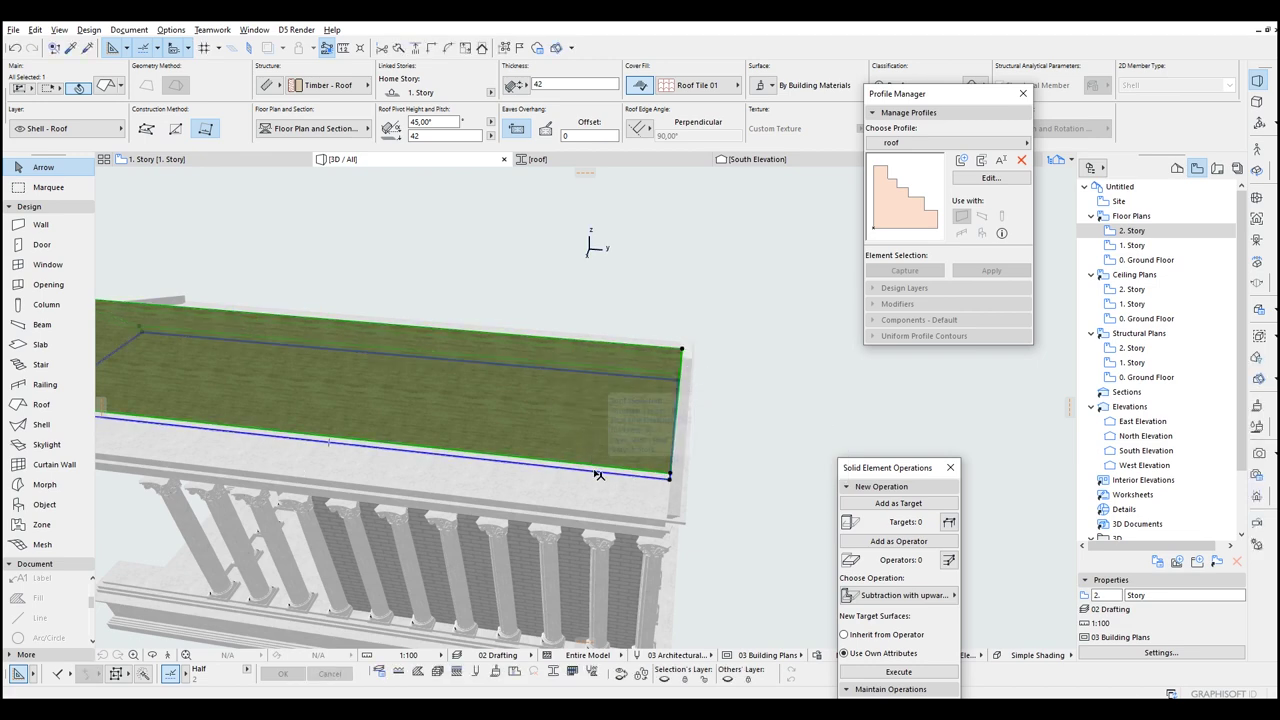
# Step: Offset the roof's two long pivot edges outward to the outer ends of the raking cornices
pyautogui.keyDown('shift'); pyautogui.moveTo(628, 498); pyautogui.dragTo(666, 544, button='middle'); pyautogui.keyUp('shift')
pyautogui.scroll(2, 652, 549)
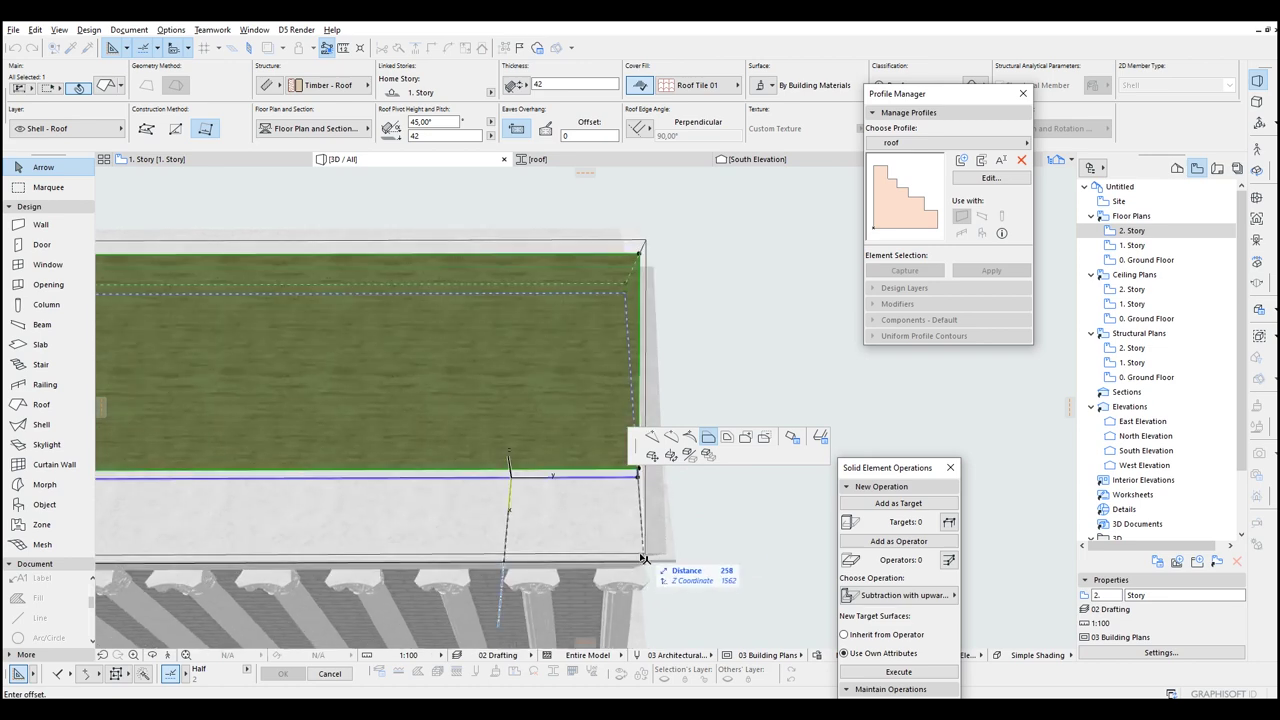
pyautogui.click(675, 562)
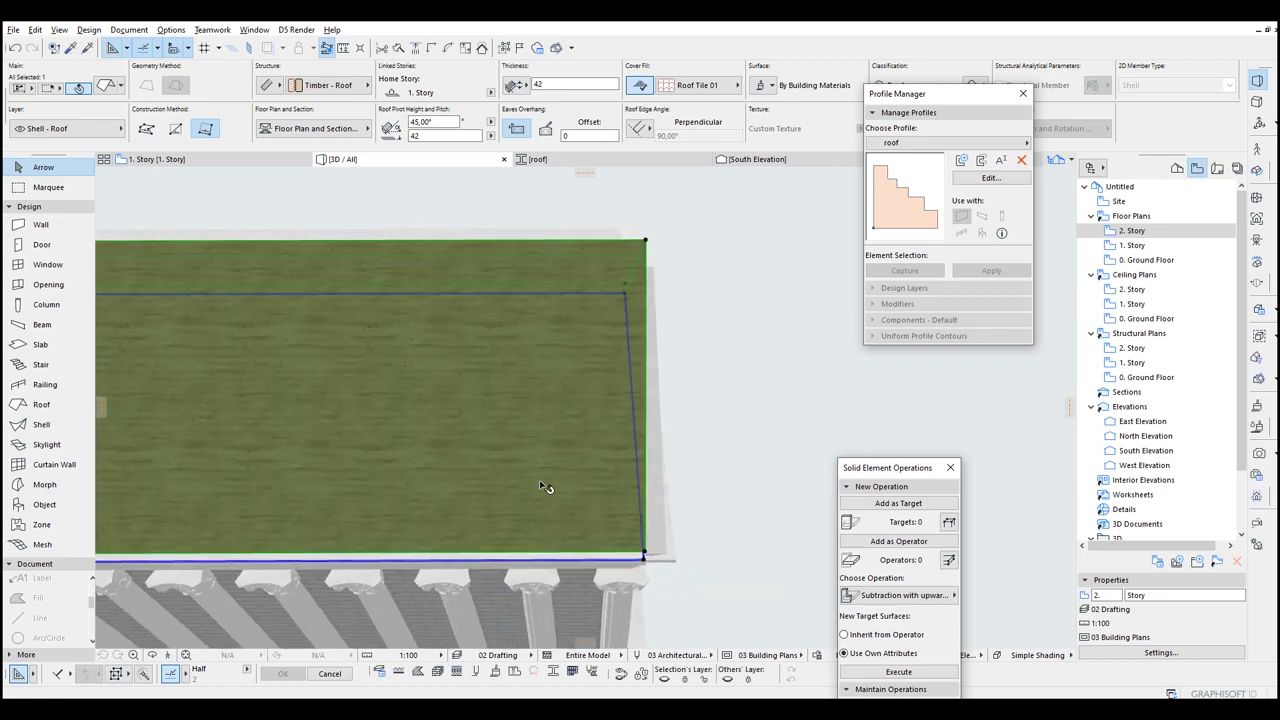
pyautogui.keyDown('shift'); pyautogui.moveTo(546, 486); pyautogui.dragTo(466, 352, button='middle'); pyautogui.keyUp('shift')
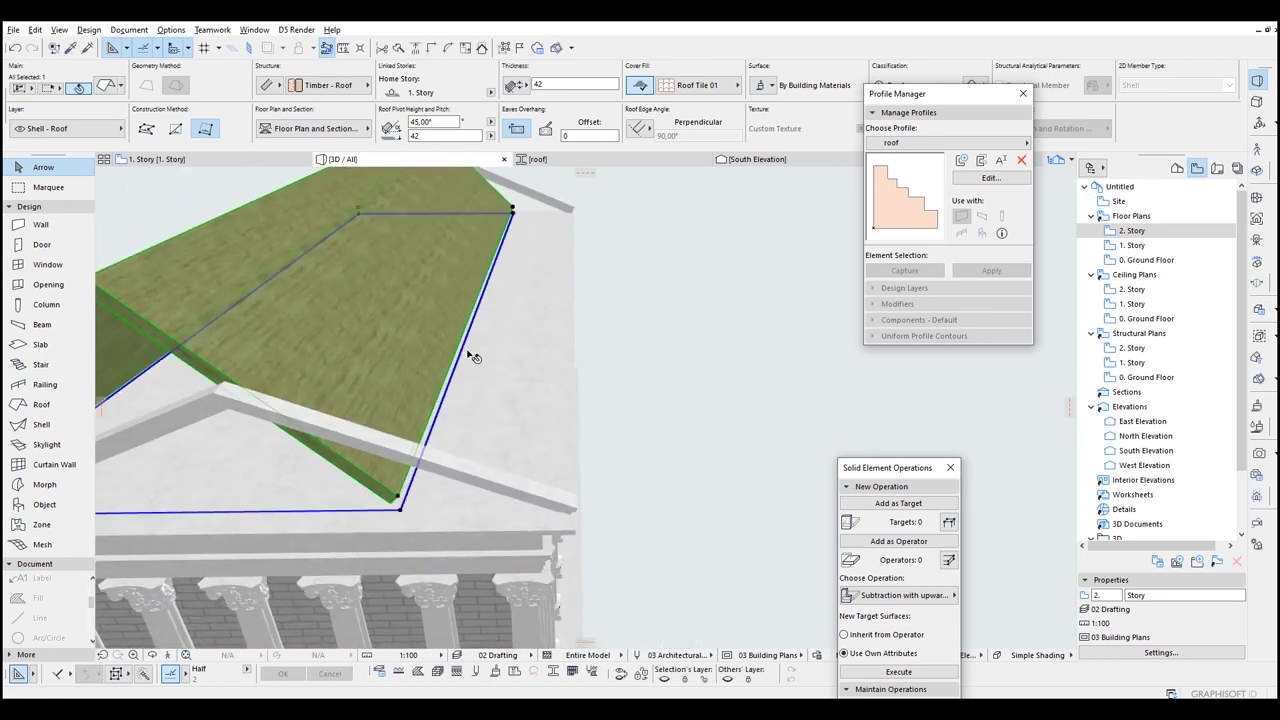
pyautogui.click(463, 356)
pyautogui.click(576, 415)
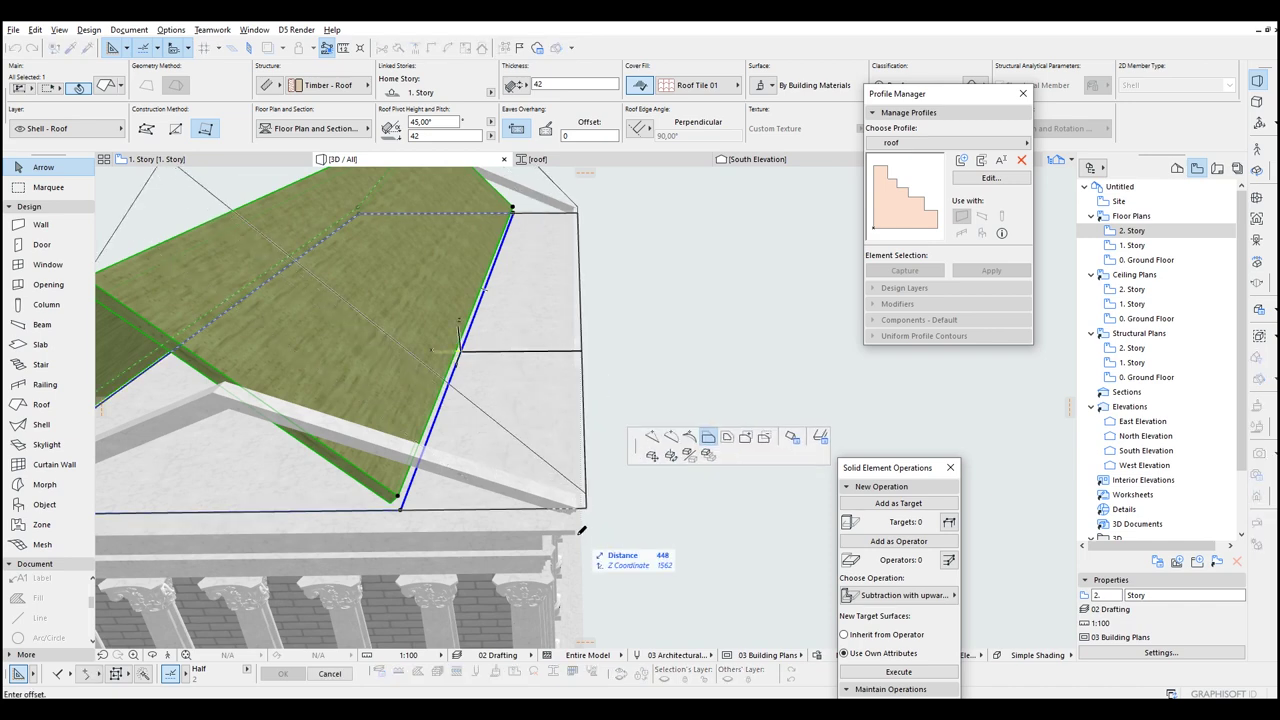
pyautogui.click(579, 530)
pyautogui.keyDown('shift'); pyautogui.moveTo(470, 498); pyautogui.dragTo(492, 440, button='middle'); pyautogui.keyUp('shift')
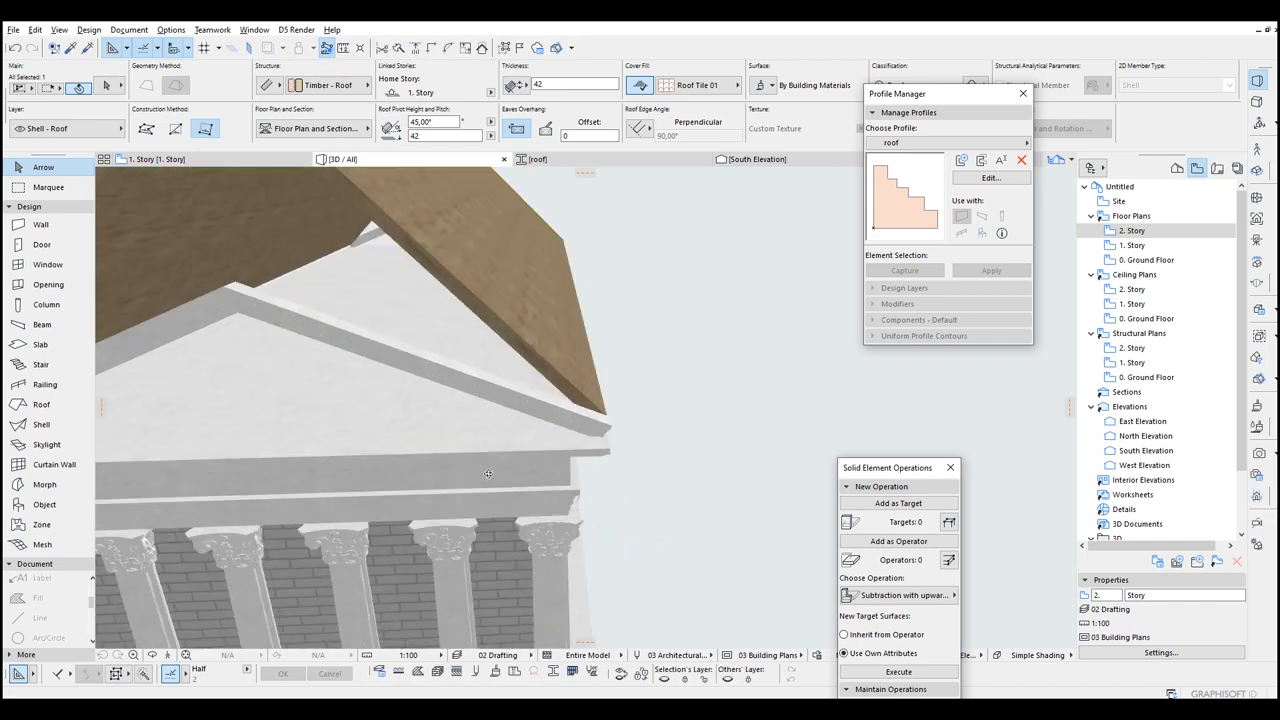
# Step: Lower the roof's ridge by elevating its front ridge point to the apex of the gable cornices
pyautogui.scroll(-2, 405, 398)
pyautogui.moveTo(400, 394); pyautogui.dragTo(545, 480, button='middle')
pyautogui.click(413, 247)
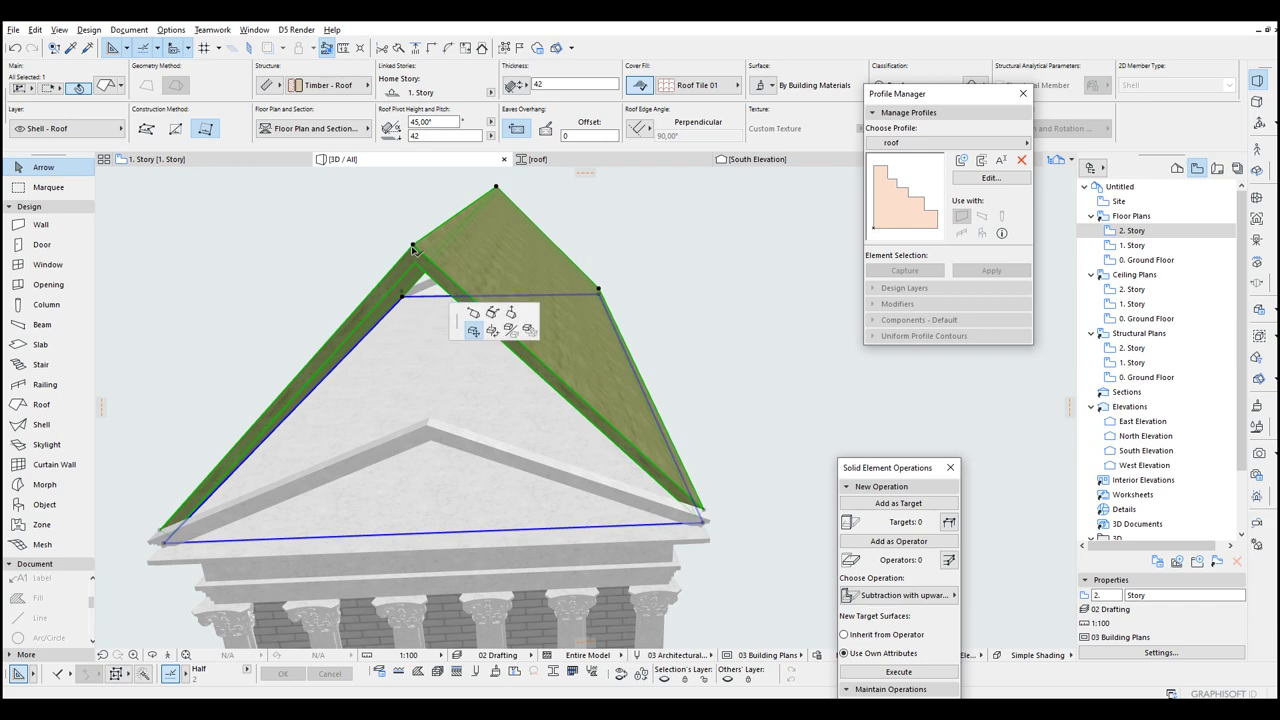
pyautogui.click(486, 310)
pyautogui.click(686, 438)
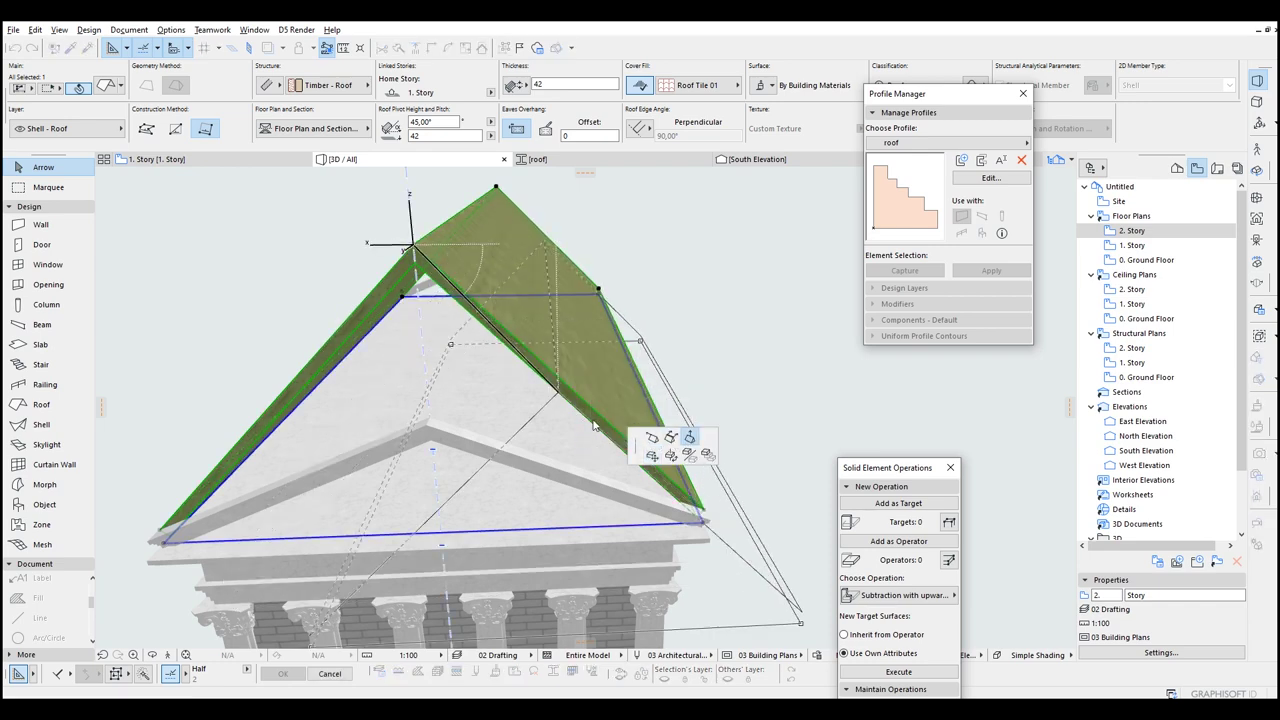
pyautogui.click(430, 422)
# Step: Fine-tune the roof ridge's height against the cornice apex with a second small elevation change
pyautogui.keyDown('shift'); pyautogui.moveTo(450, 415); pyautogui.dragTo(770, 337, button='middle'); pyautogui.keyUp('shift')
pyautogui.scroll(3, 775, 330)
pyautogui.click(783, 316)
pyautogui.click(785, 315)
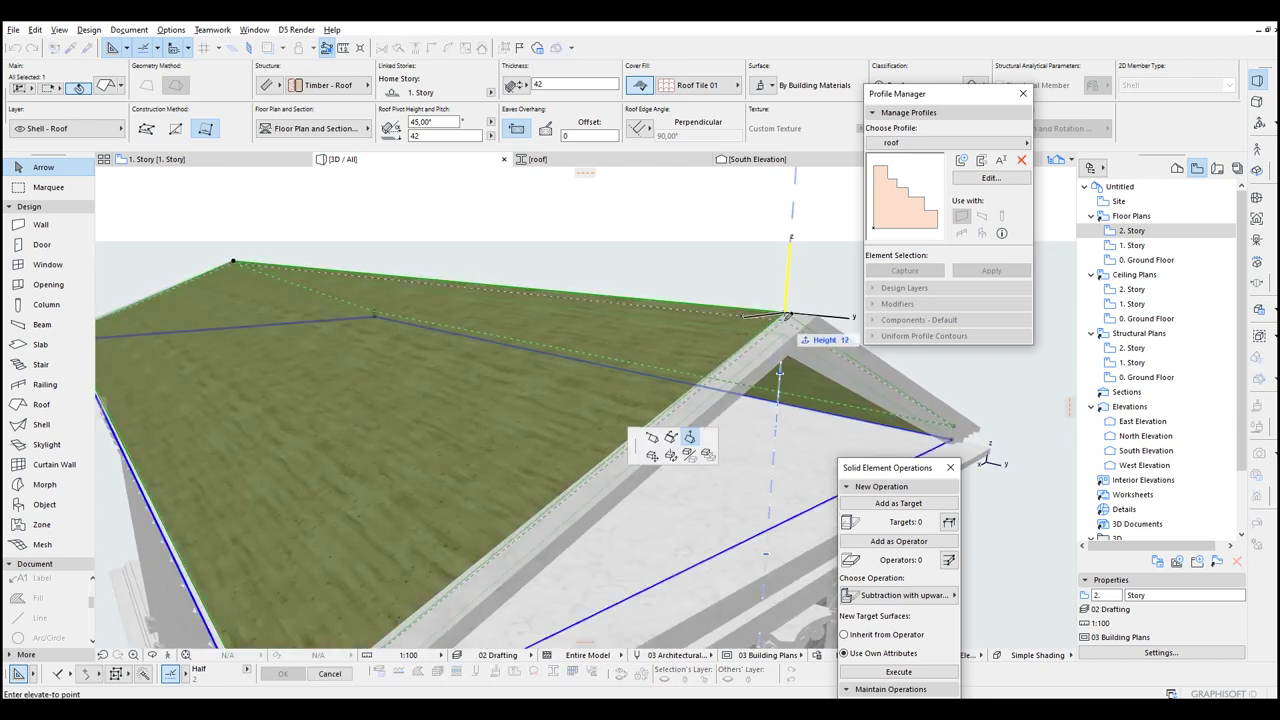
pyautogui.click(785, 324)
# Step: Override the roof's upper surface with Roof Tiles - French Brown in its selection settings
pyautogui.keyDown('shift'); pyautogui.moveTo(381, 420); pyautogui.dragTo(450, 400, button='middle'); pyautogui.keyUp('shift')
pyautogui.scroll(-3, 563, 278)
pyautogui.hotkey('ctrl', 't')
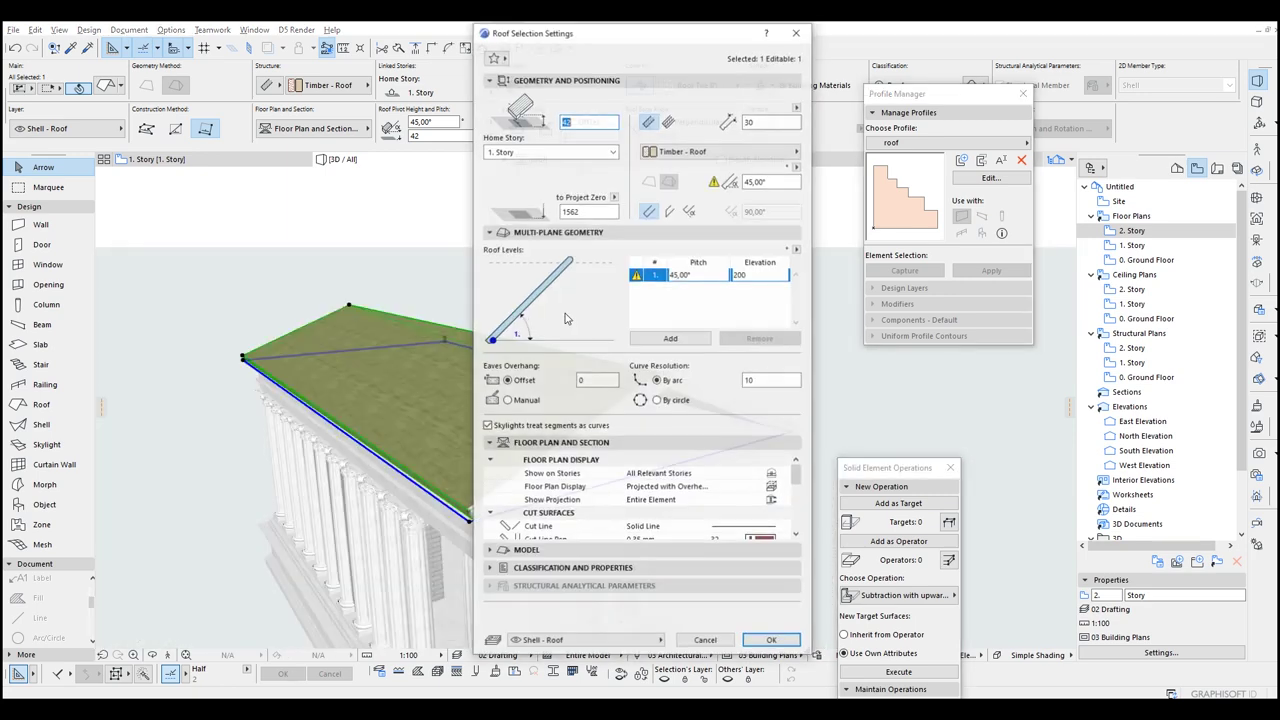
pyautogui.click(560, 551)
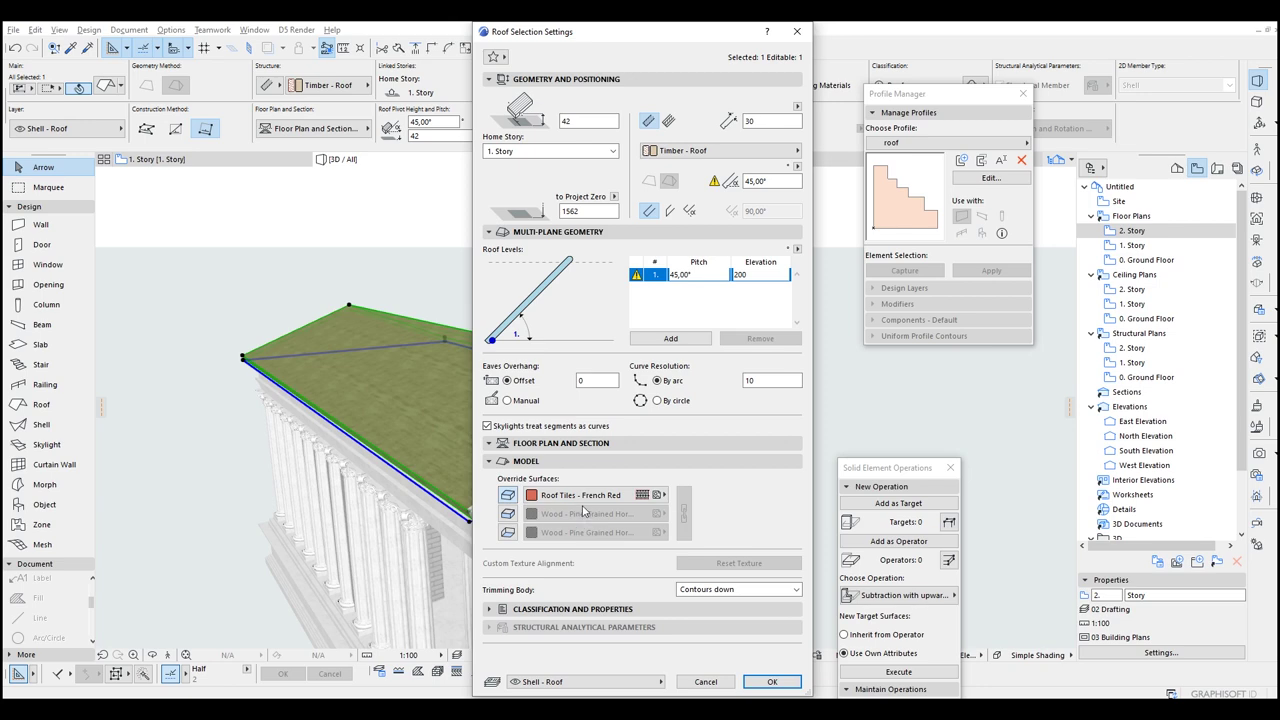
pyautogui.click(585, 498)
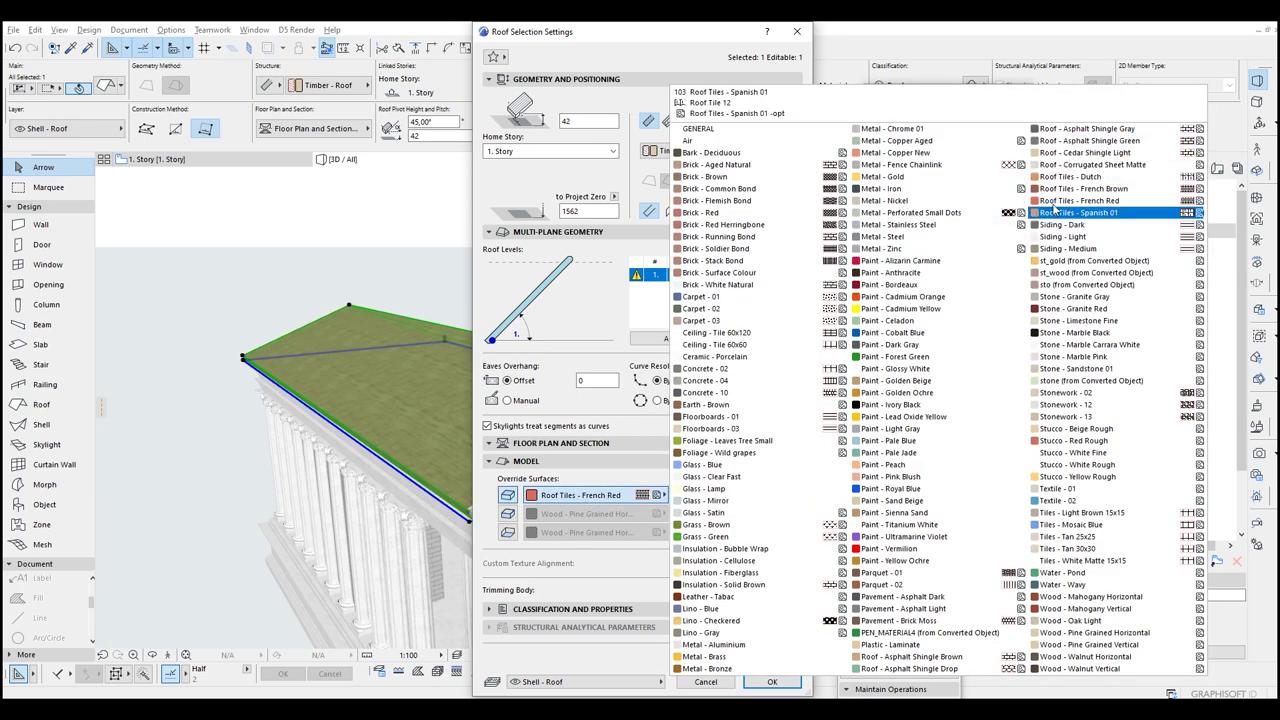
pyautogui.click(1118, 189)
pyautogui.click(772, 681)
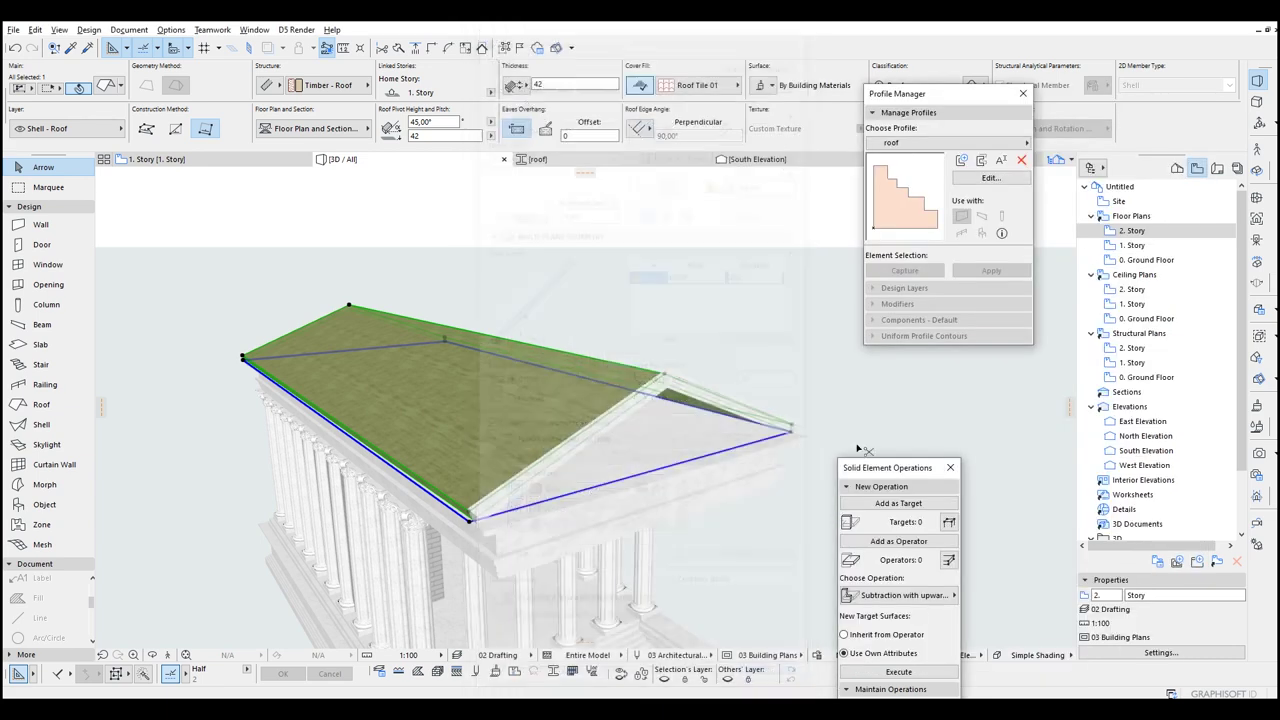
pyautogui.click(688, 319)
# Step: Extend the eaves cornice's end face along the roof edge to the raking cornice at the gable corner
pyautogui.moveTo(629, 354); pyautogui.dragTo(297, 317, button='middle')
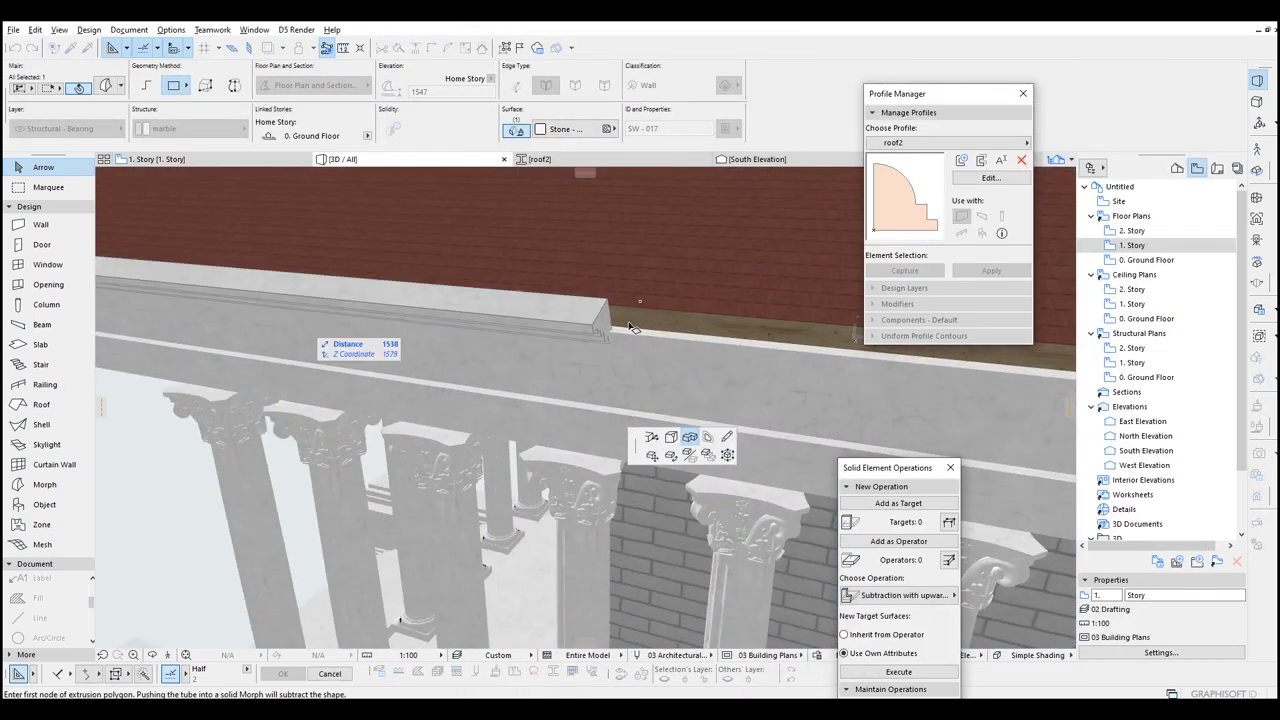
pyautogui.moveTo(630, 310); pyautogui.dragTo(195, 268, button='middle')
pyautogui.scroll(1, 691, 354)
pyautogui.moveTo(691, 354); pyautogui.dragTo(467, 326, button='middle')
pyautogui.scroll(-3, 683, 337)
pyautogui.moveTo(683, 336); pyautogui.dragTo(432, 288, button='middle')
pyautogui.scroll(2, 470, 298)
pyautogui.scroll(5, 520, 299)
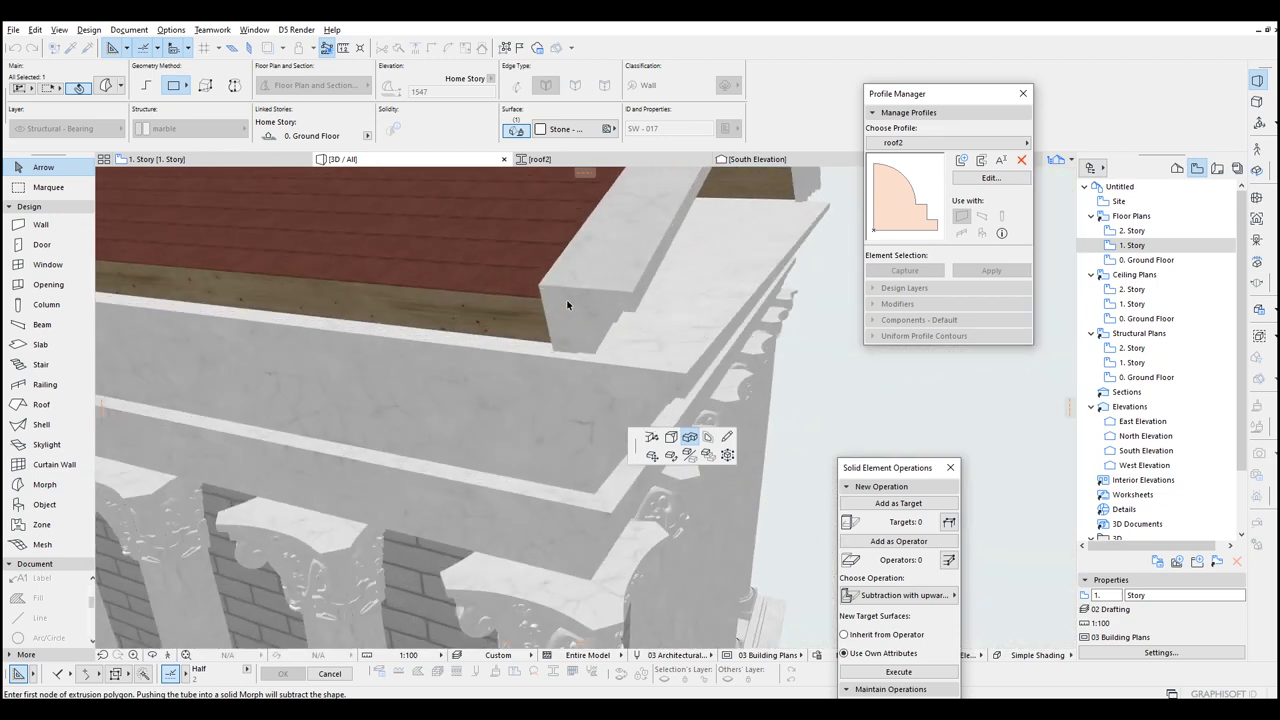
pyautogui.scroll(-2, 503, 301)
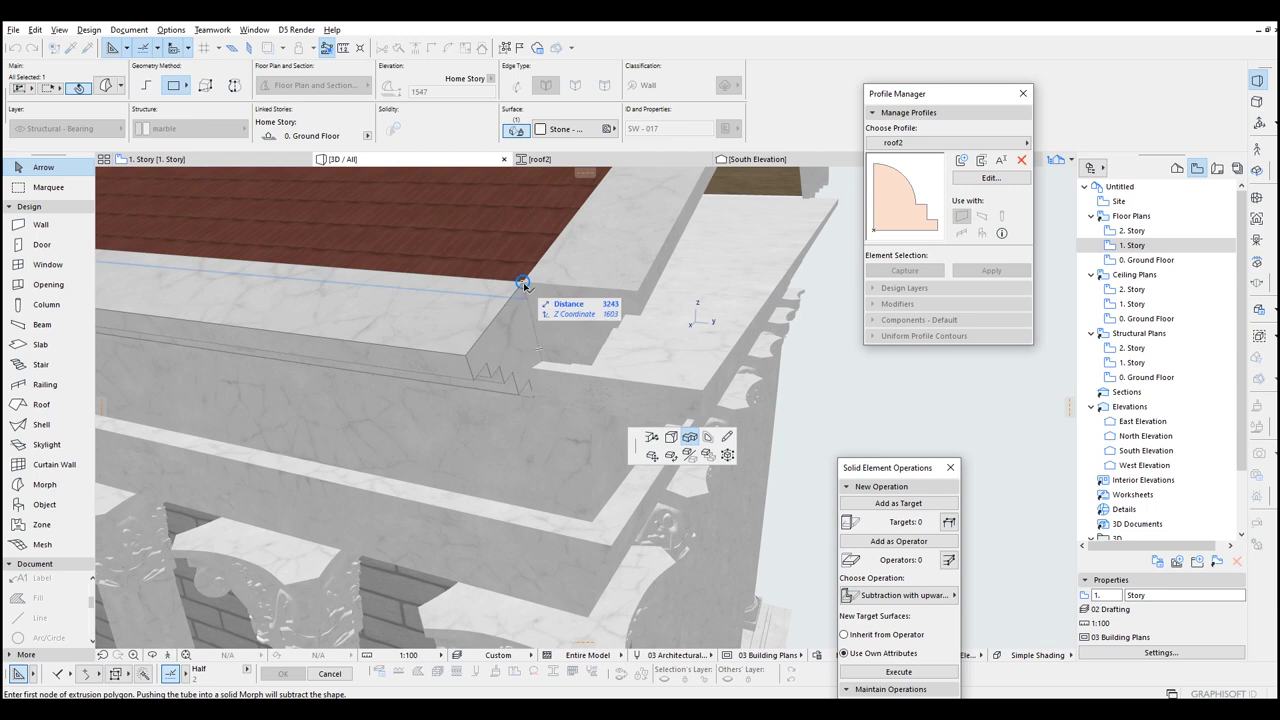
pyautogui.click(522, 281)
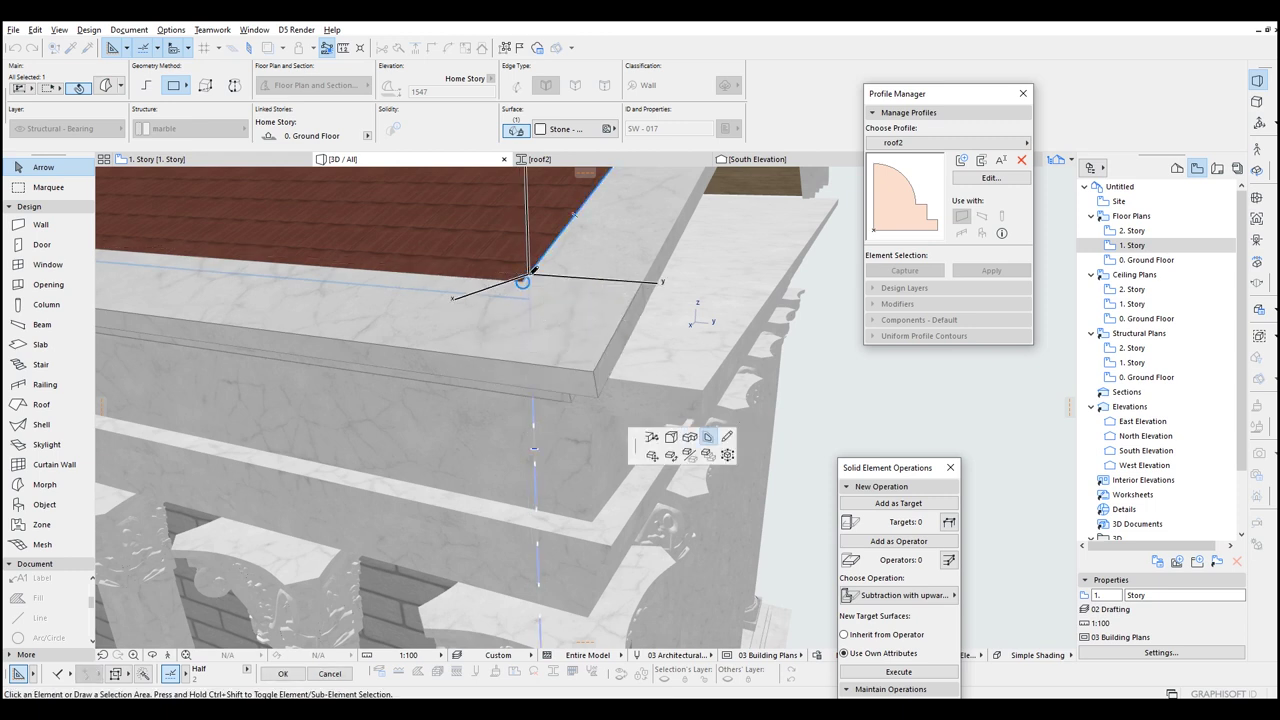
pyautogui.doubleClick(523, 279)
pyautogui.press('Escape')
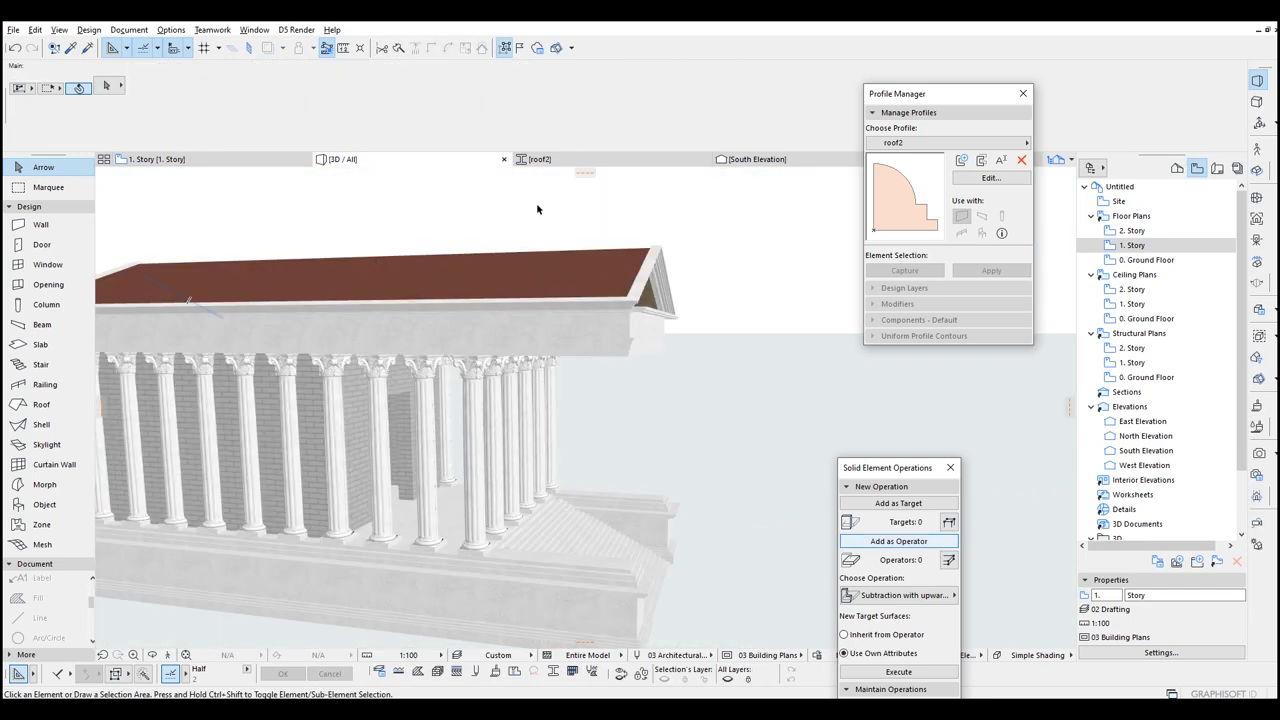
pyautogui.click(557, 202)
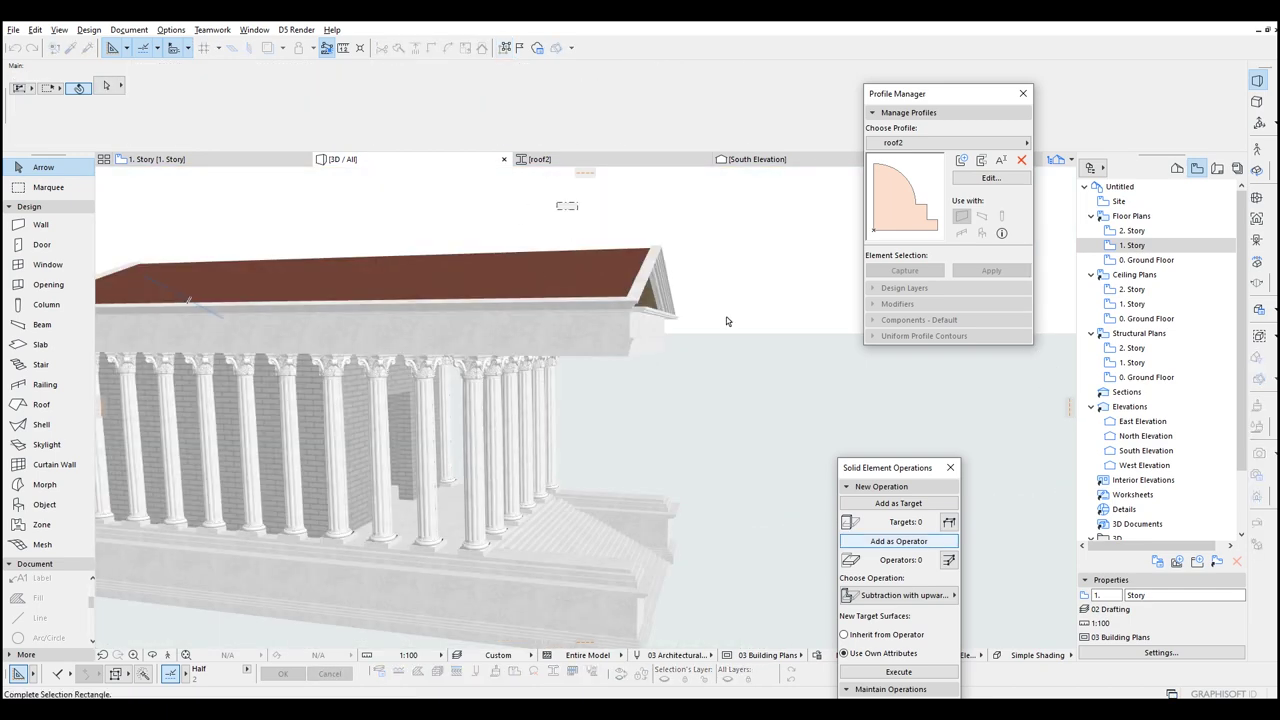
pyautogui.click(788, 389)
pyautogui.keyDown('shift'); pyautogui.moveTo(726, 362); pyautogui.dragTo(692, 384, button='middle'); pyautogui.keyUp('shift')
pyautogui.press('Escape')
pyautogui.click(575, 196)
pyautogui.click(745, 433)
pyautogui.keyDown('shift'); pyautogui.moveTo(657, 420); pyautogui.dragTo(674, 360, button='middle'); pyautogui.keyUp('shift')
pyautogui.press('Escape')
# Step: Pull the overhanging gable end of the four entablature walls back about 700 to sit over the colonnade
pyautogui.click(594, 309)
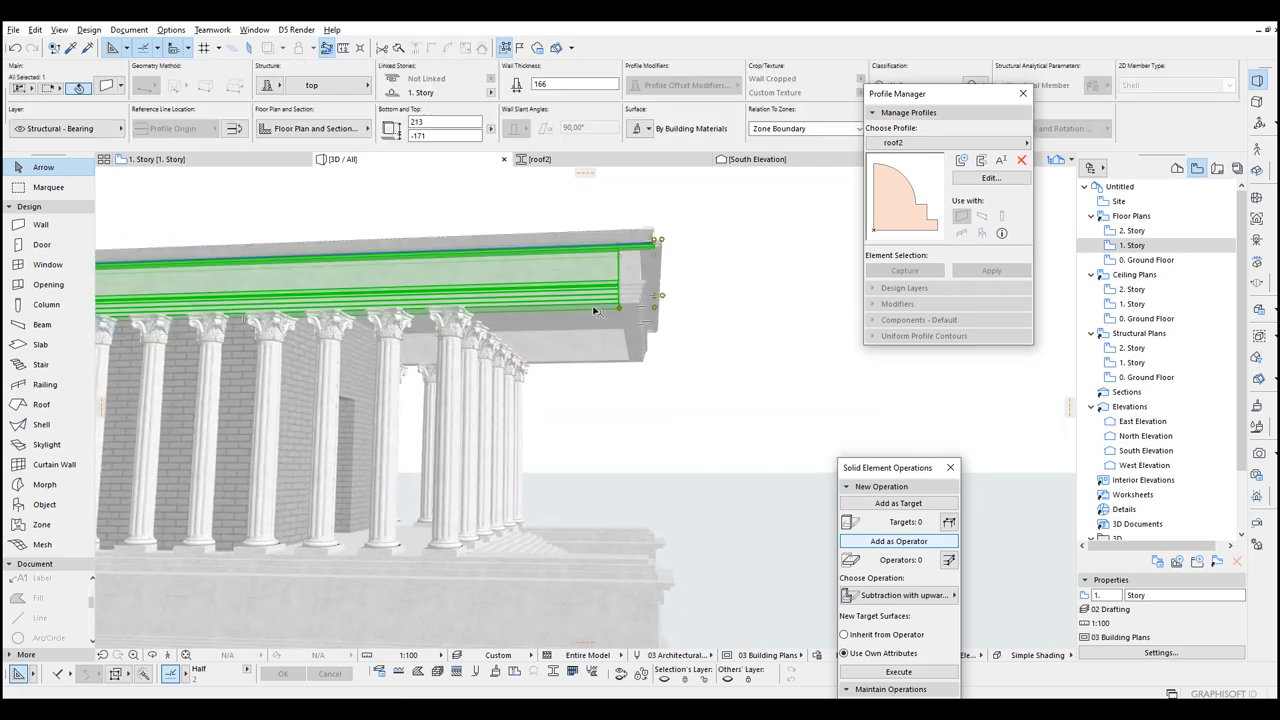
pyautogui.keyDown('shift'); pyautogui.moveTo(656, 302); pyautogui.dragTo(647, 288, button='middle'); pyautogui.keyUp('shift')
pyautogui.click(645, 287)
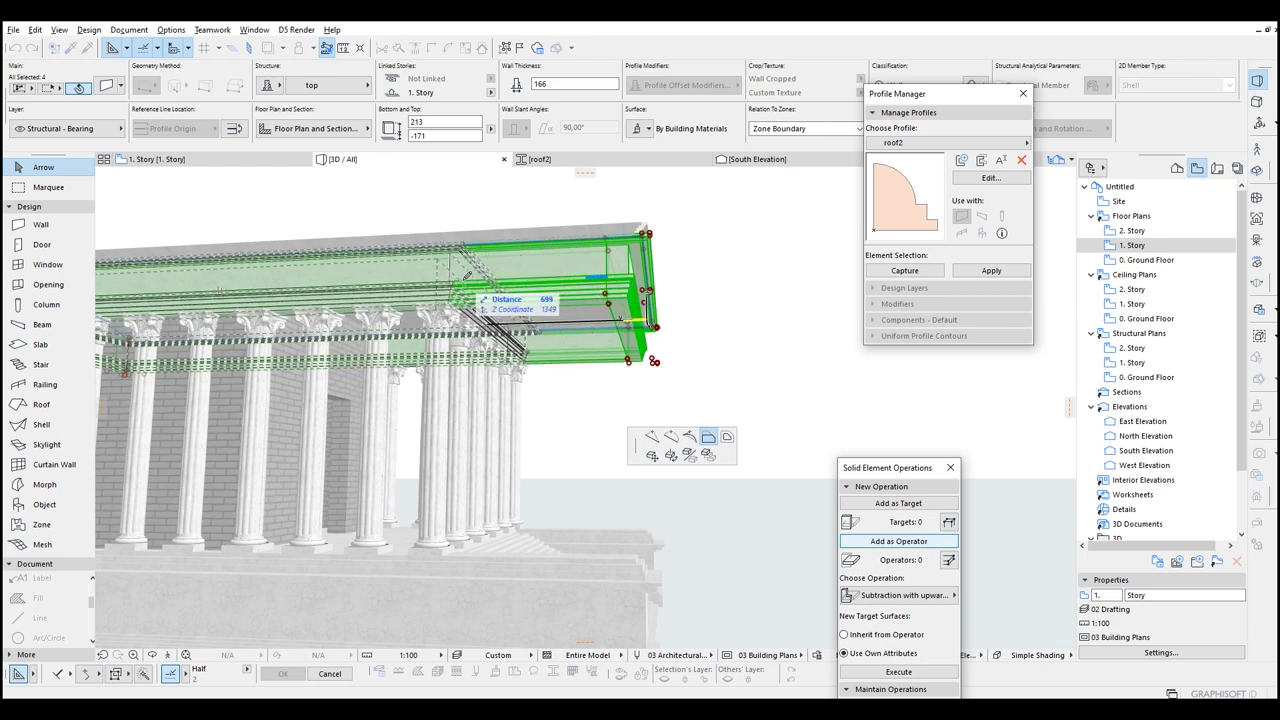
pyautogui.click(622, 320)
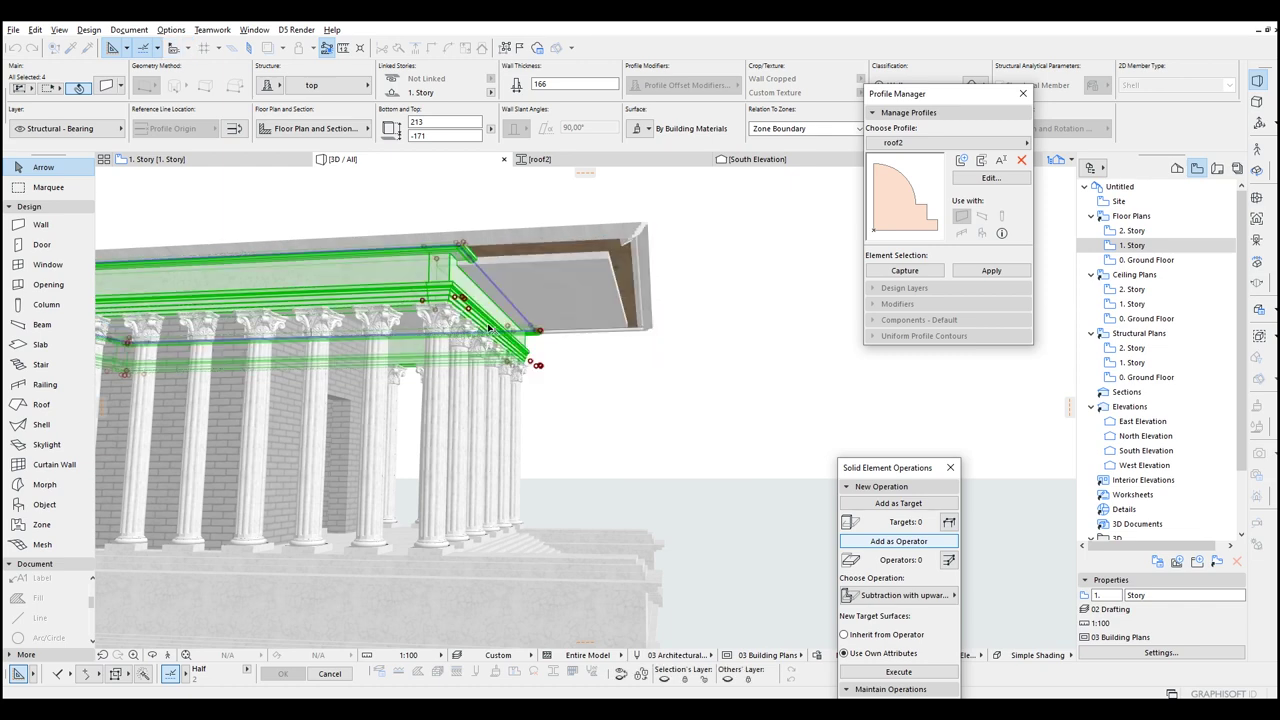
# Step: Offset the overhanging end edges of the ceiling slab and the roof inward by 700 each
pyautogui.click(618, 278)
pyautogui.click(618, 278)
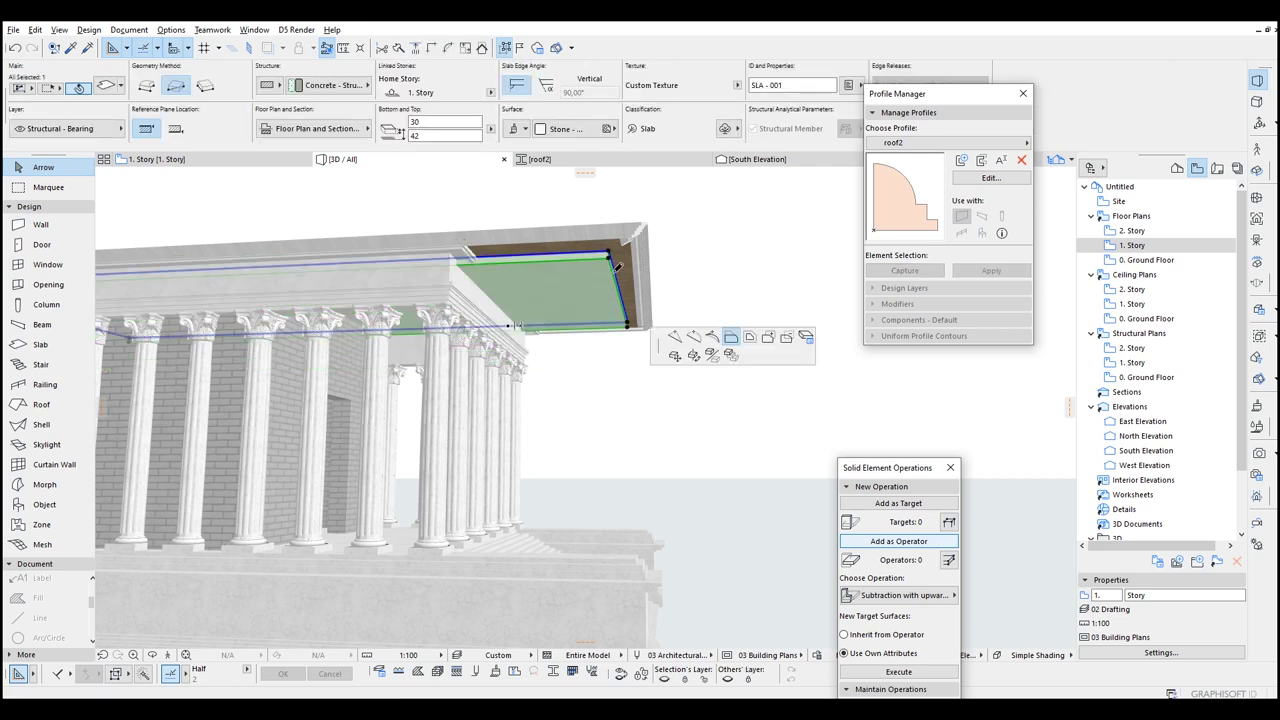
pyautogui.write('700')
pyautogui.press('Return')
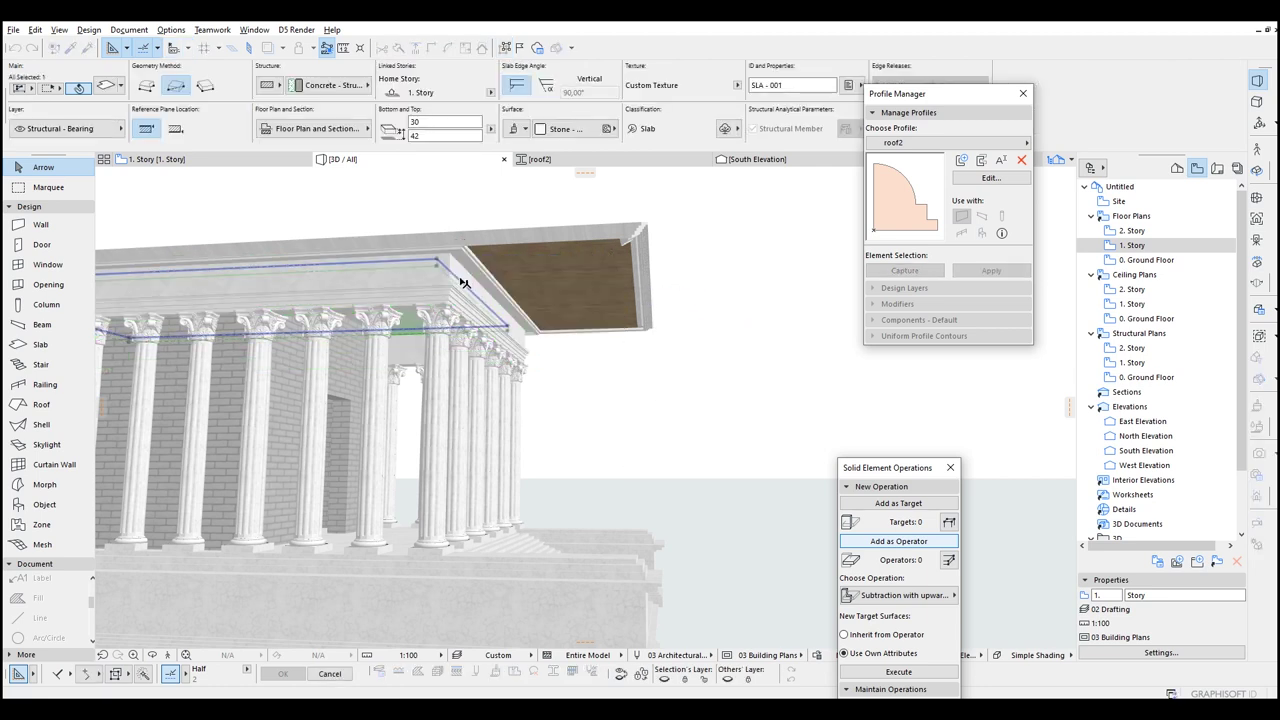
pyautogui.click(620, 272)
pyautogui.click(632, 262)
pyautogui.write('700')
pyautogui.press('Return')
pyautogui.moveTo(698, 295); pyautogui.dragTo(720, 317, button='middle')
pyautogui.press('Escape')
# Step: Drag the overhanging end of the gable and eaves cornices 700 back along the roof ridge to the shortened roof
pyautogui.moveTo(606, 209); pyautogui.dragTo(738, 392)
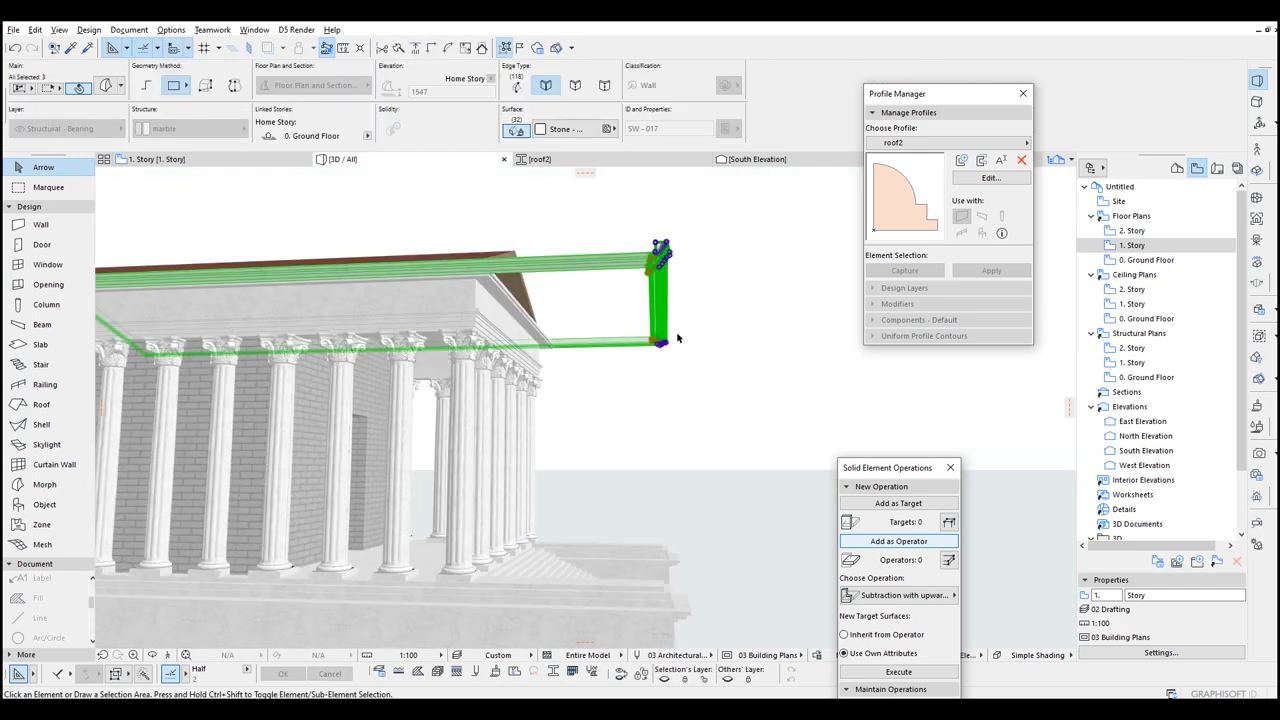
pyautogui.keyDown('shift'); pyautogui.moveTo(738, 392); pyautogui.dragTo(591, 357, button='middle'); pyautogui.keyUp('shift')
pyautogui.hotkey('ctrl', 'd')
pyautogui.click(614, 278)
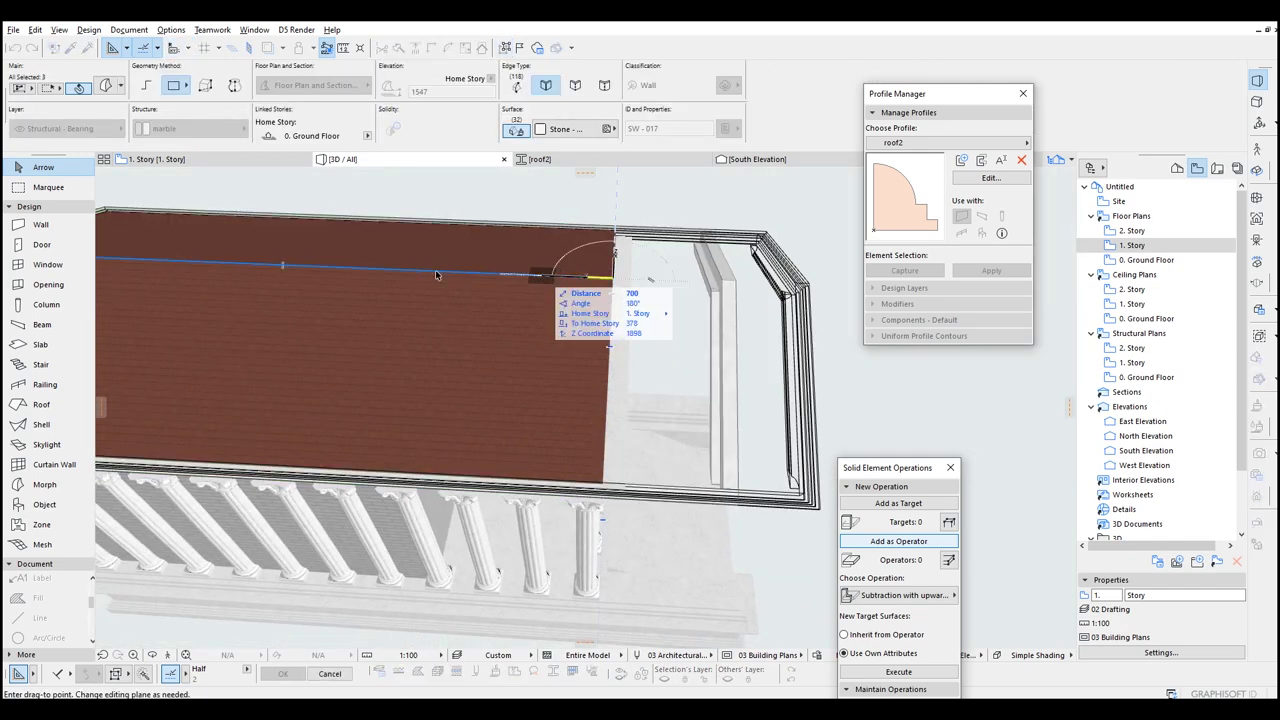
pyautogui.press('Return')
pyautogui.press('Escape')
# Step: Draw a basic wall with the generic structural material across the base of the front gable, between the raking cornices
pyautogui.scroll(-2, 694, 314)
pyautogui.keyDown('shift'); pyautogui.moveTo(667, 389); pyautogui.dragTo(440, 285, button='middle'); pyautogui.keyUp('shift')
pyautogui.click(41, 225)
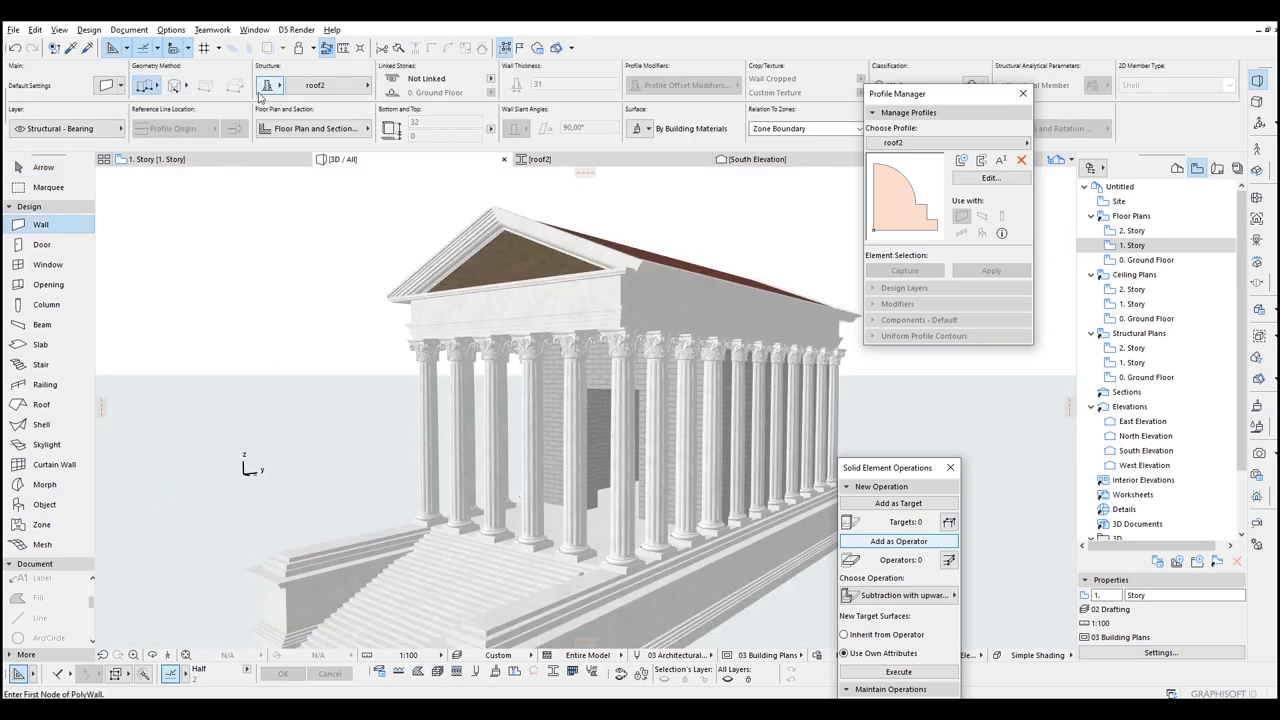
pyautogui.click(290, 86)
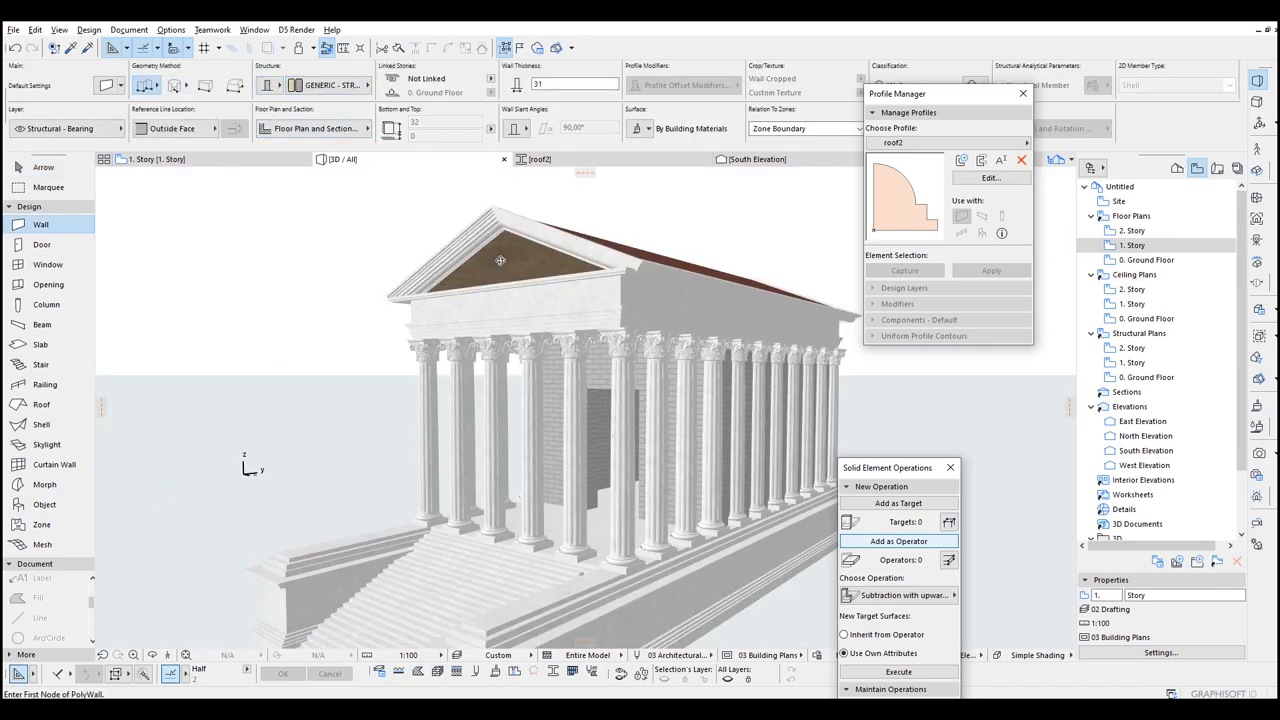
pyautogui.scroll(8, 500, 260)
pyautogui.keyDown('shift'); pyautogui.moveTo(716, 320); pyautogui.dragTo(892, 276, button='middle'); pyautogui.keyUp('shift')
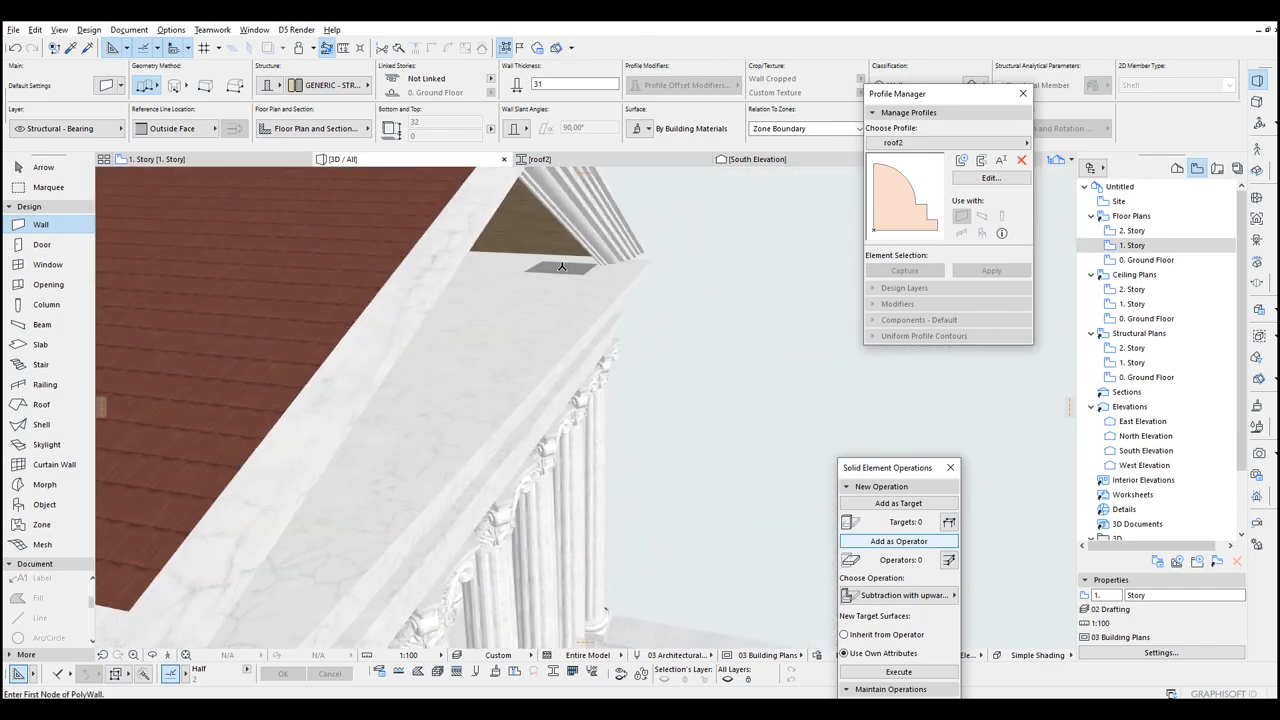
pyautogui.click(579, 258)
pyautogui.keyDown('shift'); pyautogui.moveTo(562, 262); pyautogui.dragTo(342, 400, button='middle'); pyautogui.keyUp('shift')
pyautogui.doubleClick(283, 268)
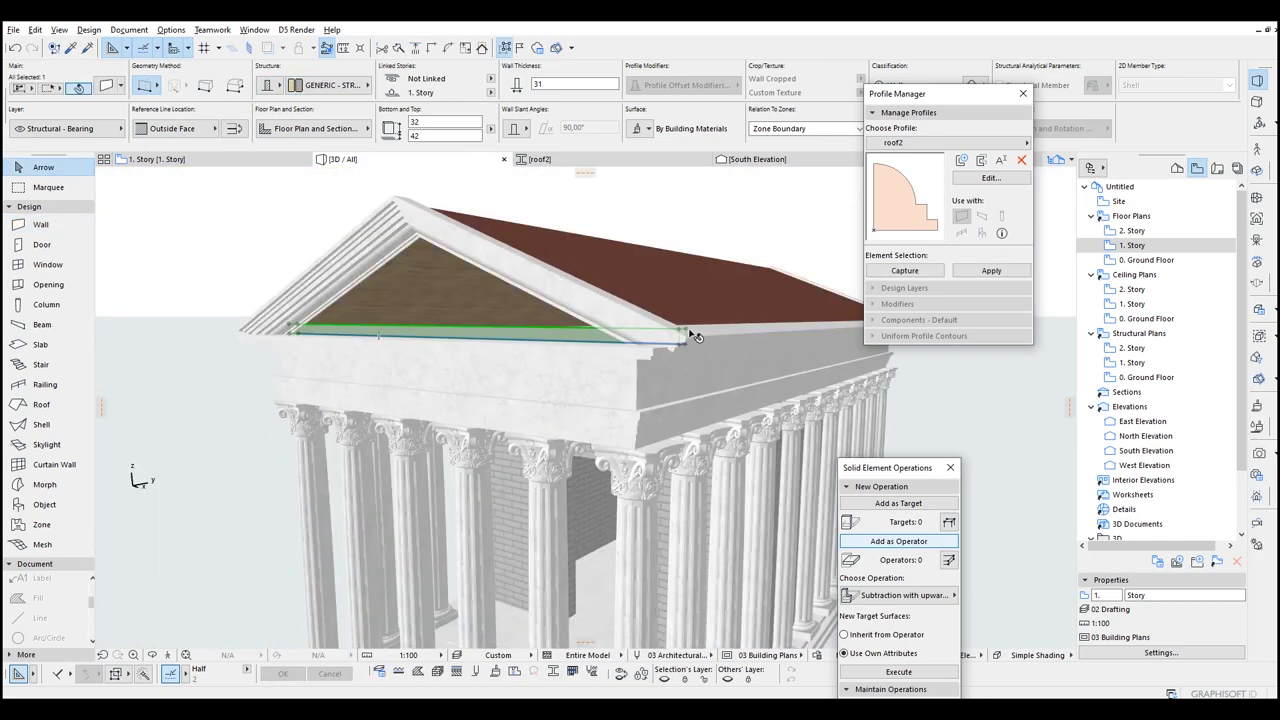
# Step: Stretch the gable wall's top upward to a height of 413
pyautogui.click(685, 331)
pyautogui.click(673, 438)
pyautogui.keyDown('shift'); pyautogui.moveTo(400, 205); pyautogui.dragTo(341, 284, button='middle'); pyautogui.keyUp('shift')
pyautogui.click(416, 232)
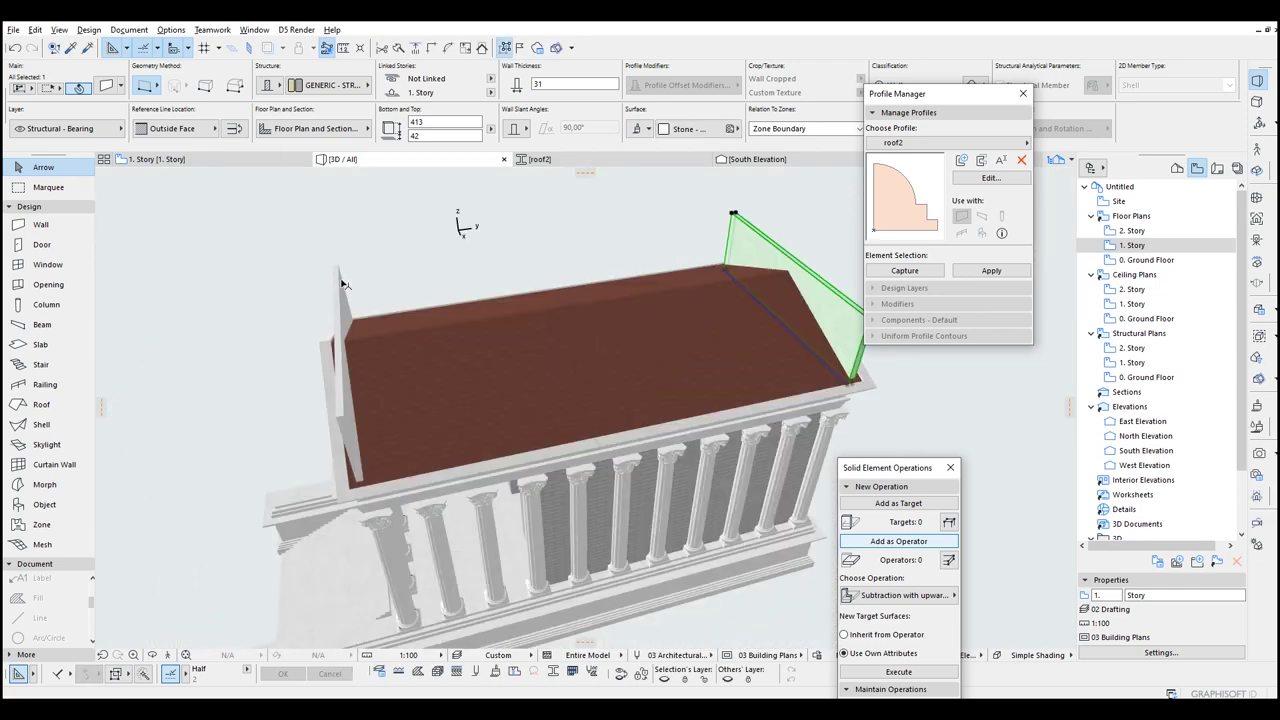
# Step: Trim both gable walls to the roof, keeping the parts below the roof
pyautogui.rightClick(338, 285)
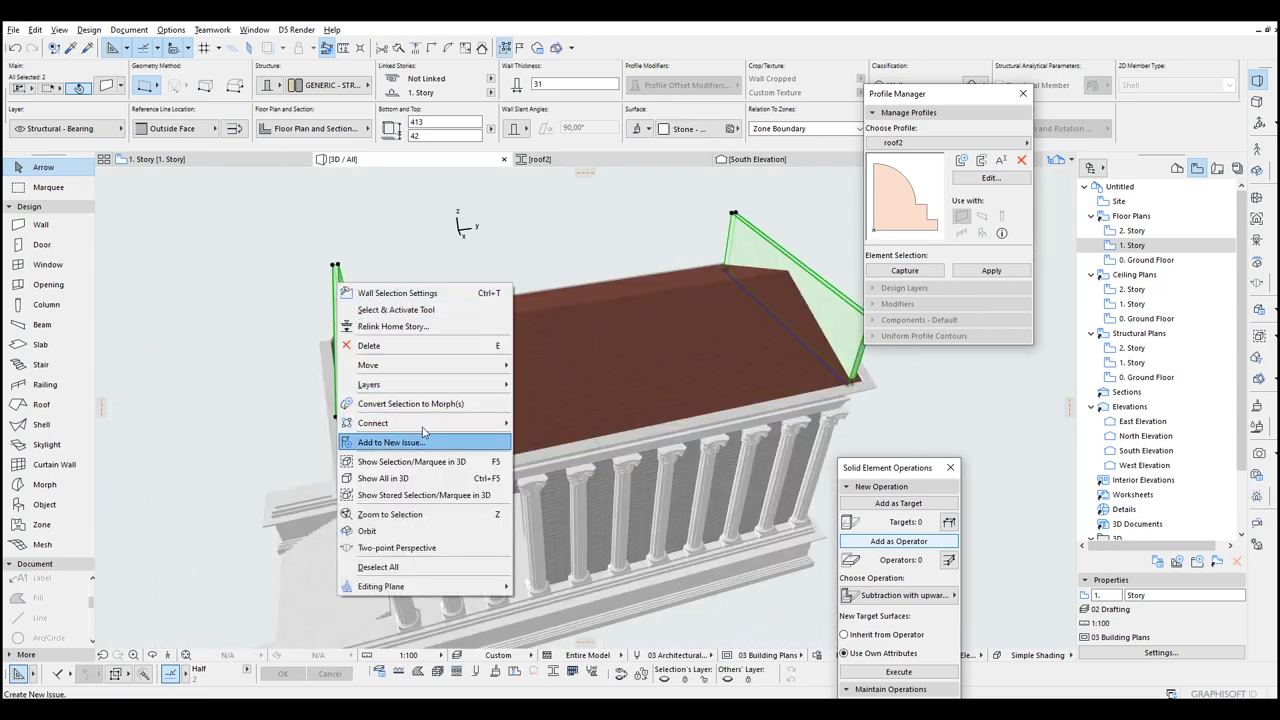
pyautogui.moveTo(427, 428)
pyautogui.click(578, 423)
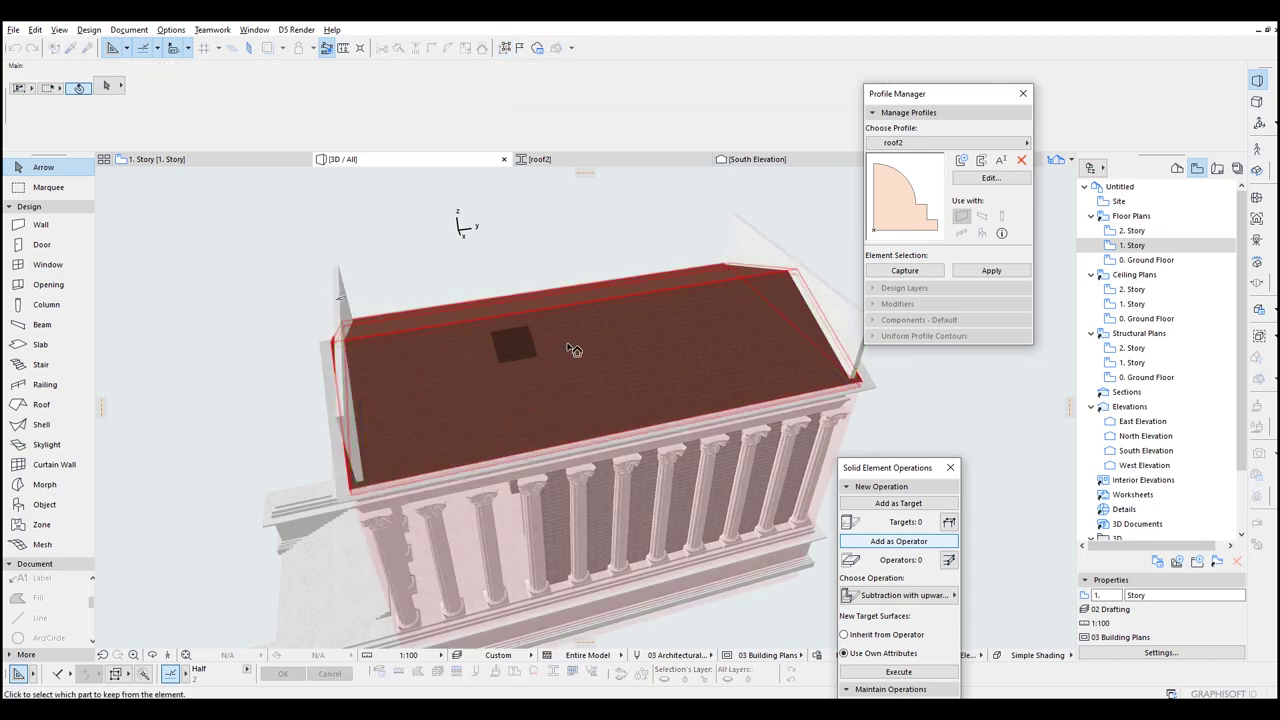
pyautogui.moveTo(549, 350)
pyautogui.keyDown('shift'); pyautogui.mouseDown(button='middle')
pyautogui.moveTo(625, 315)
pyautogui.moveTo(554, 330)
pyautogui.mouseUp(button='middle'); pyautogui.keyUp('shift')
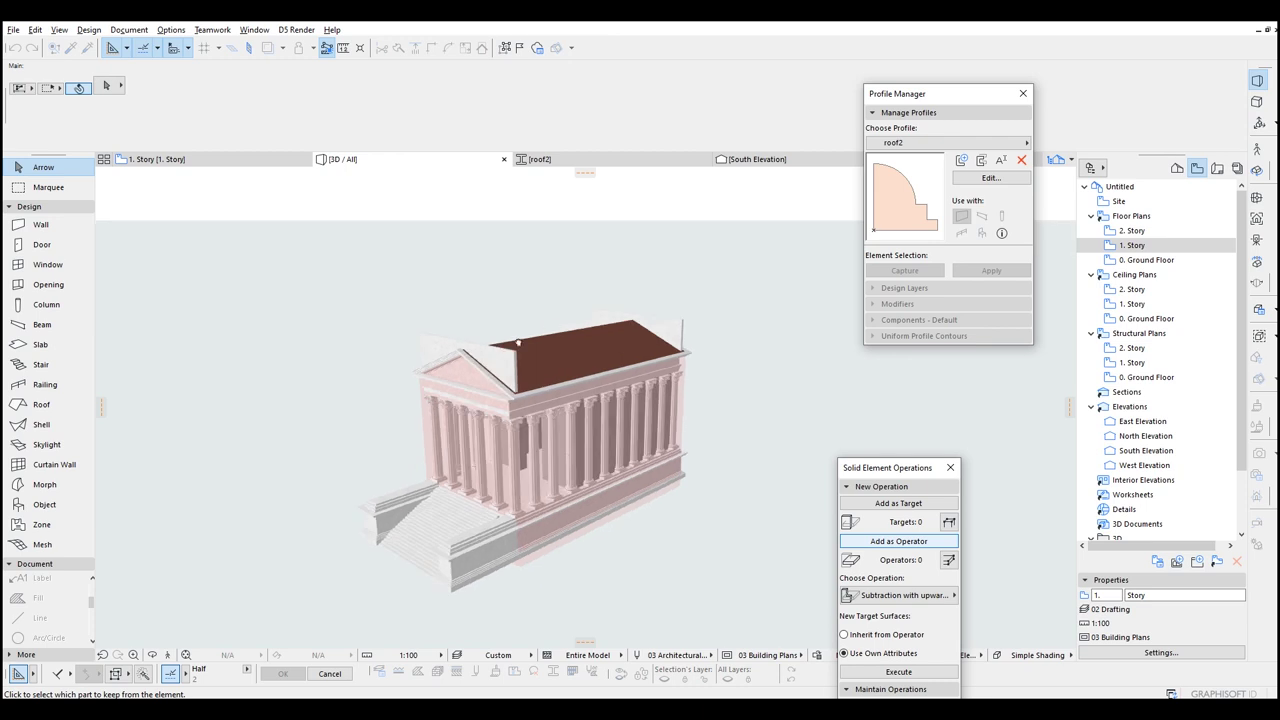
pyautogui.click(471, 376)
pyautogui.click(786, 367)
pyautogui.keyDown('shift'); pyautogui.moveTo(786, 367); pyautogui.dragTo(754, 434, button='middle'); pyautogui.keyUp('shift')
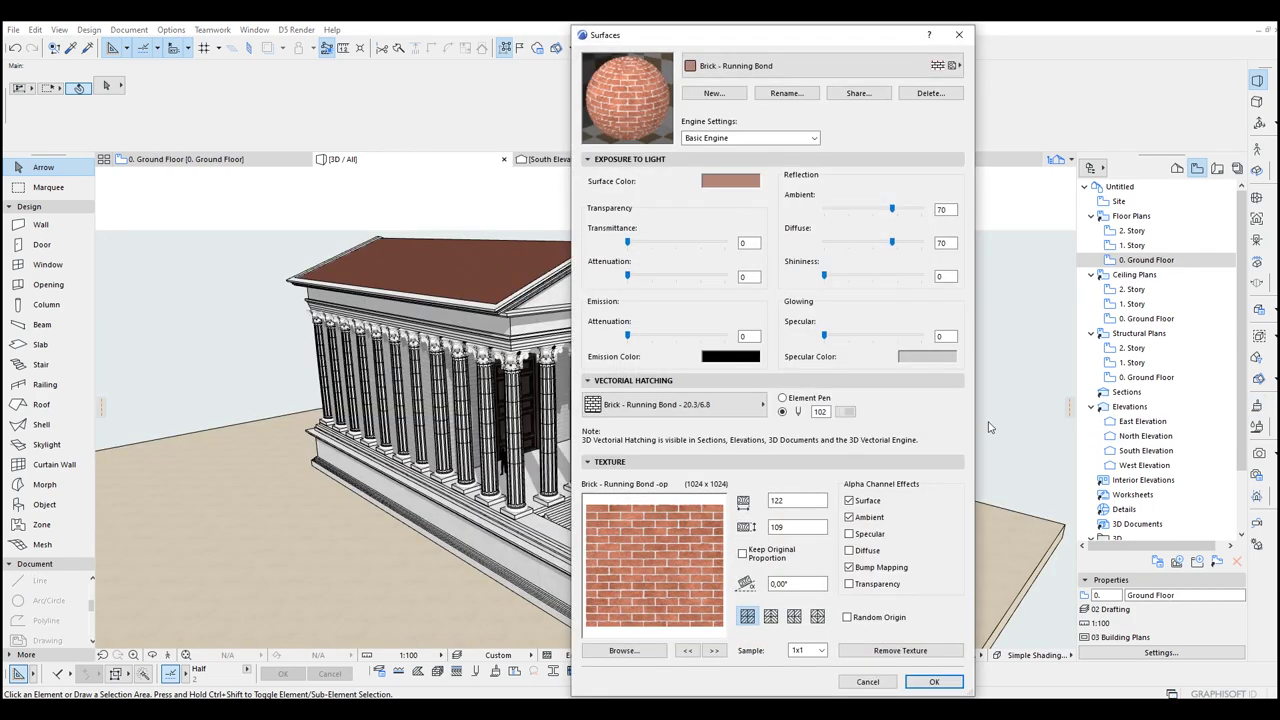
# Step: Create a new surface named face as a duplicate of Paint - Titanium White
pyautogui.click(751, 70)
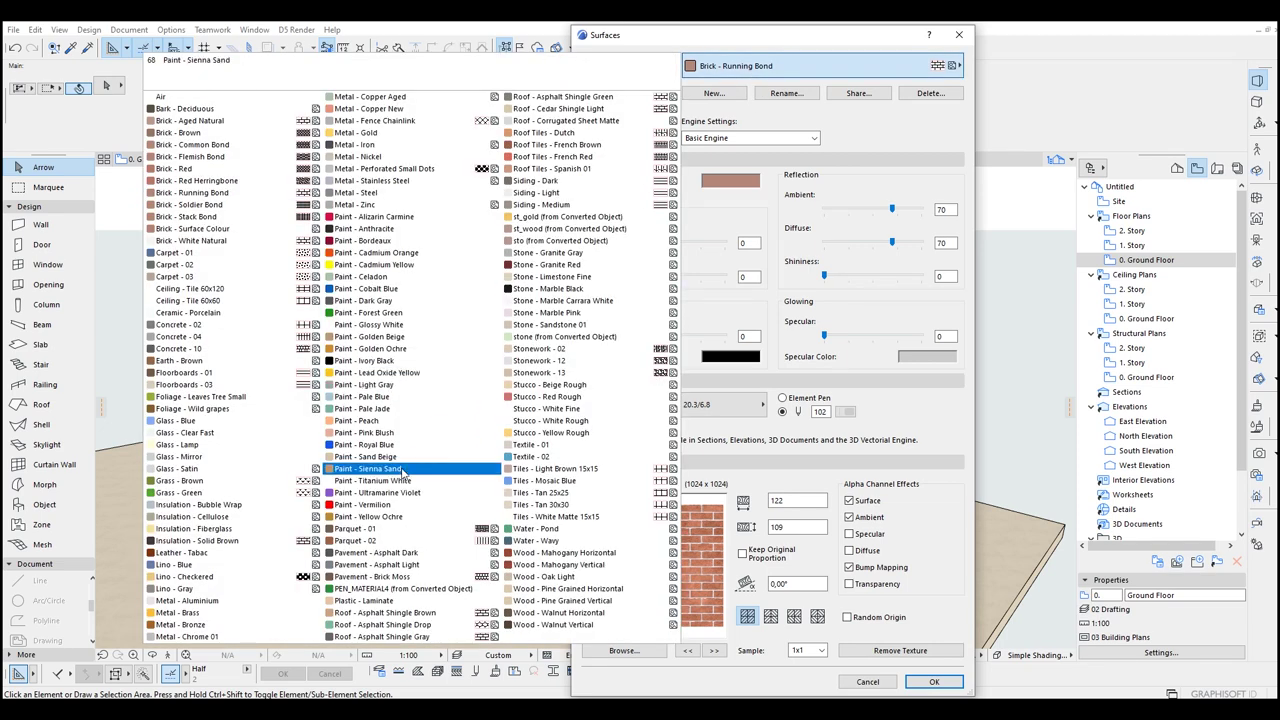
pyautogui.click(367, 480)
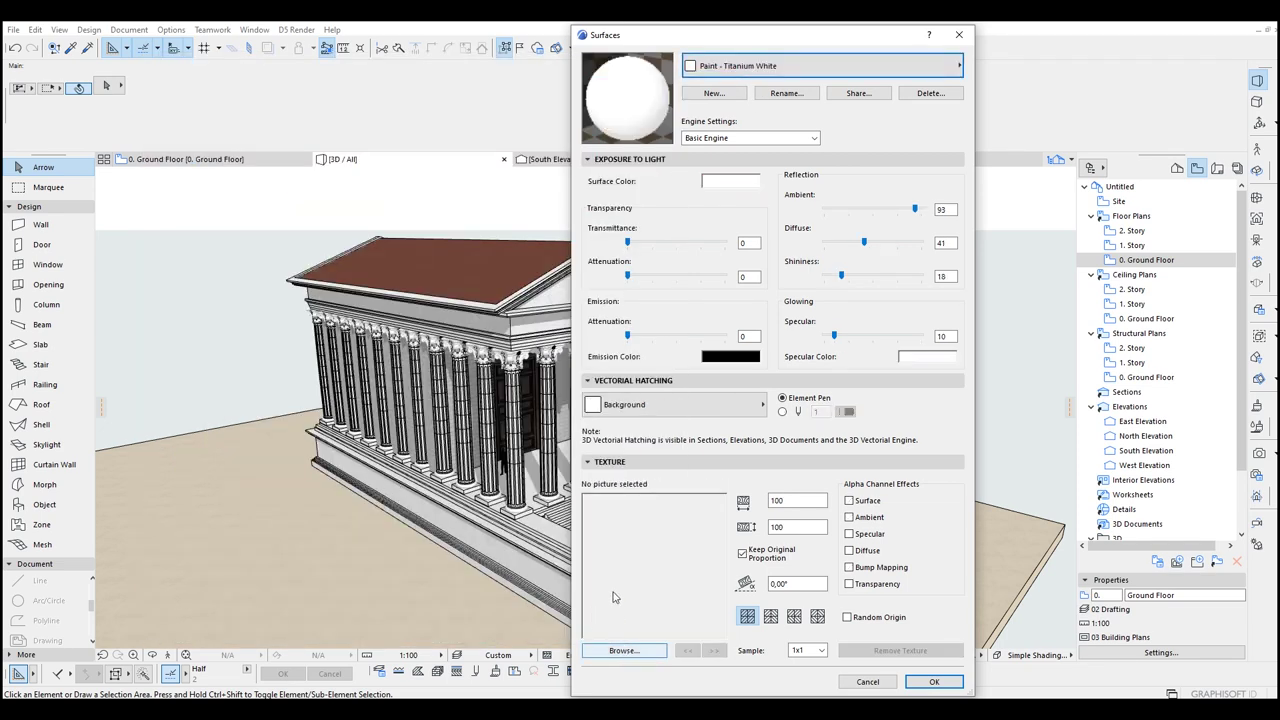
pyautogui.click(714, 93)
pyautogui.write('t')
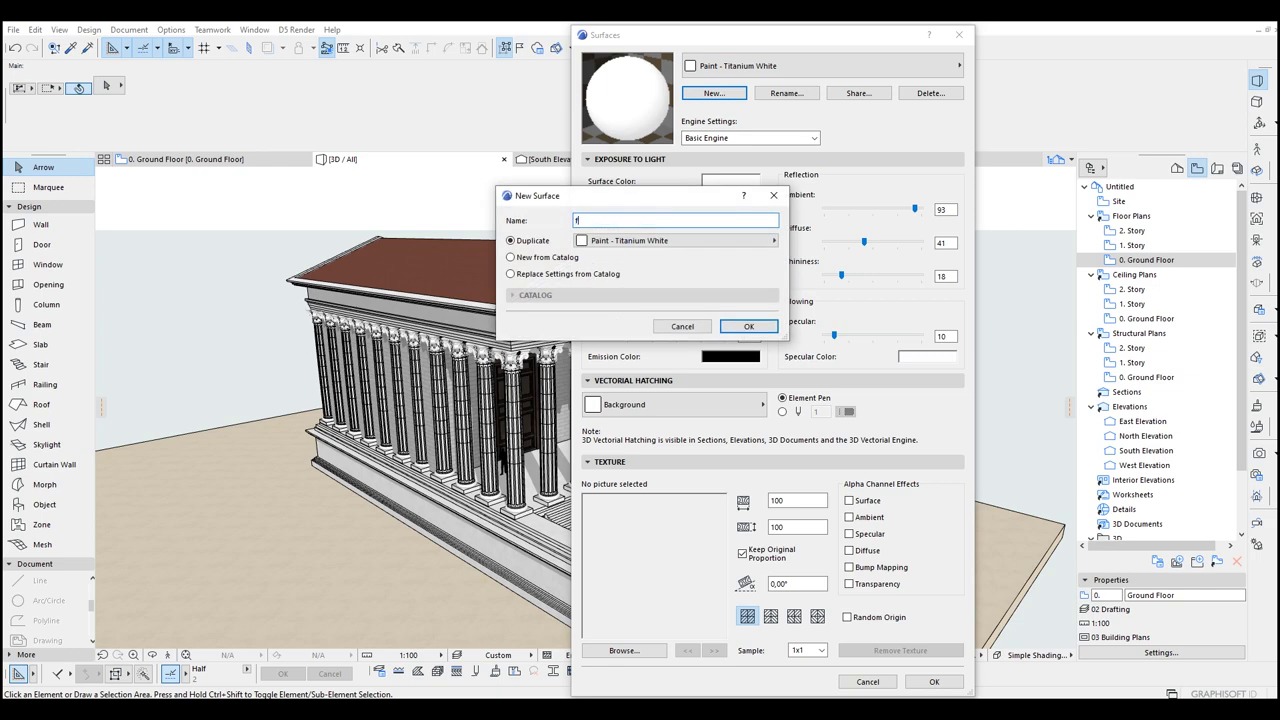
pyautogui.click(752, 327)
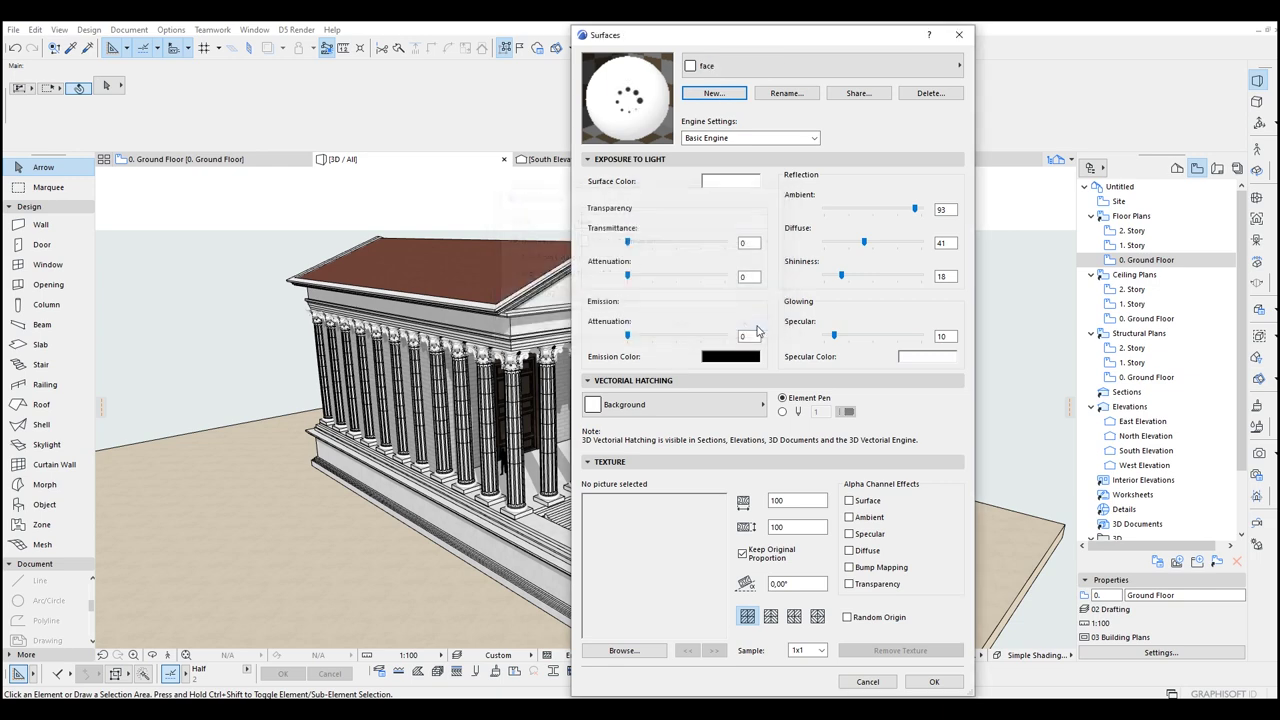
# Step: Load the FACE image as the new surface's texture, keep its original proportion and save the surface
pyautogui.click(624, 651)
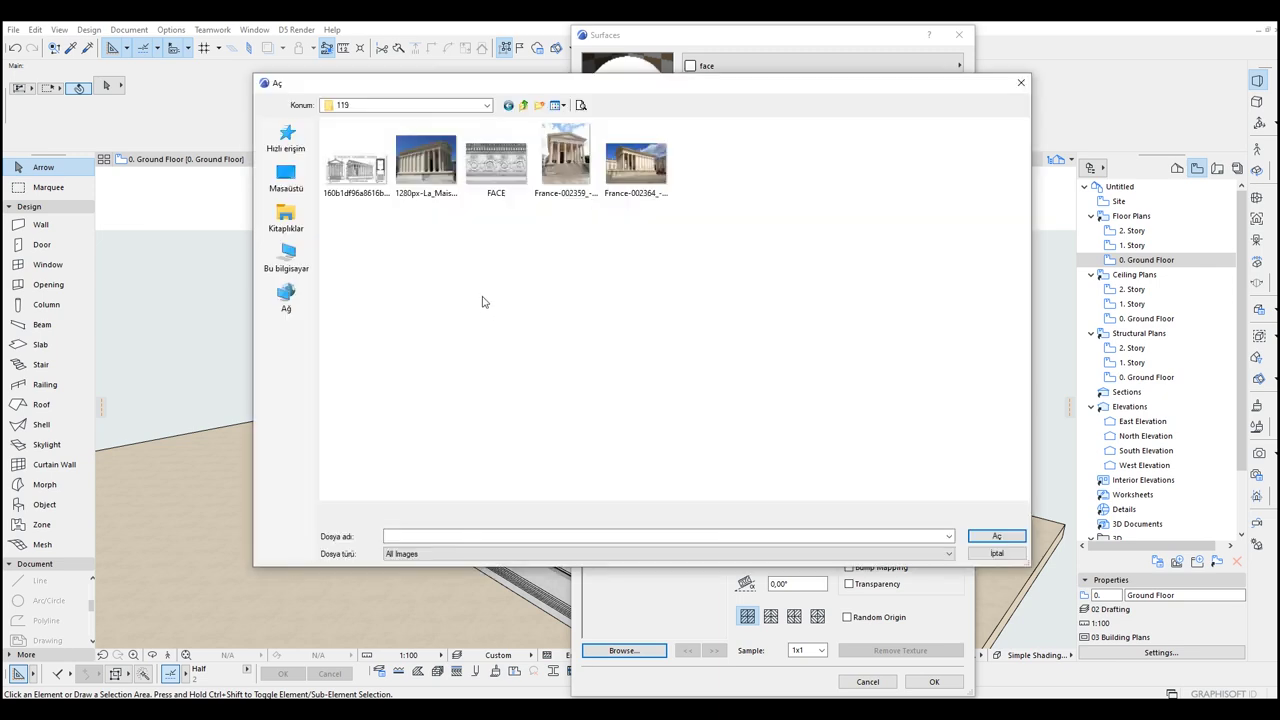
pyautogui.doubleClick(500, 175)
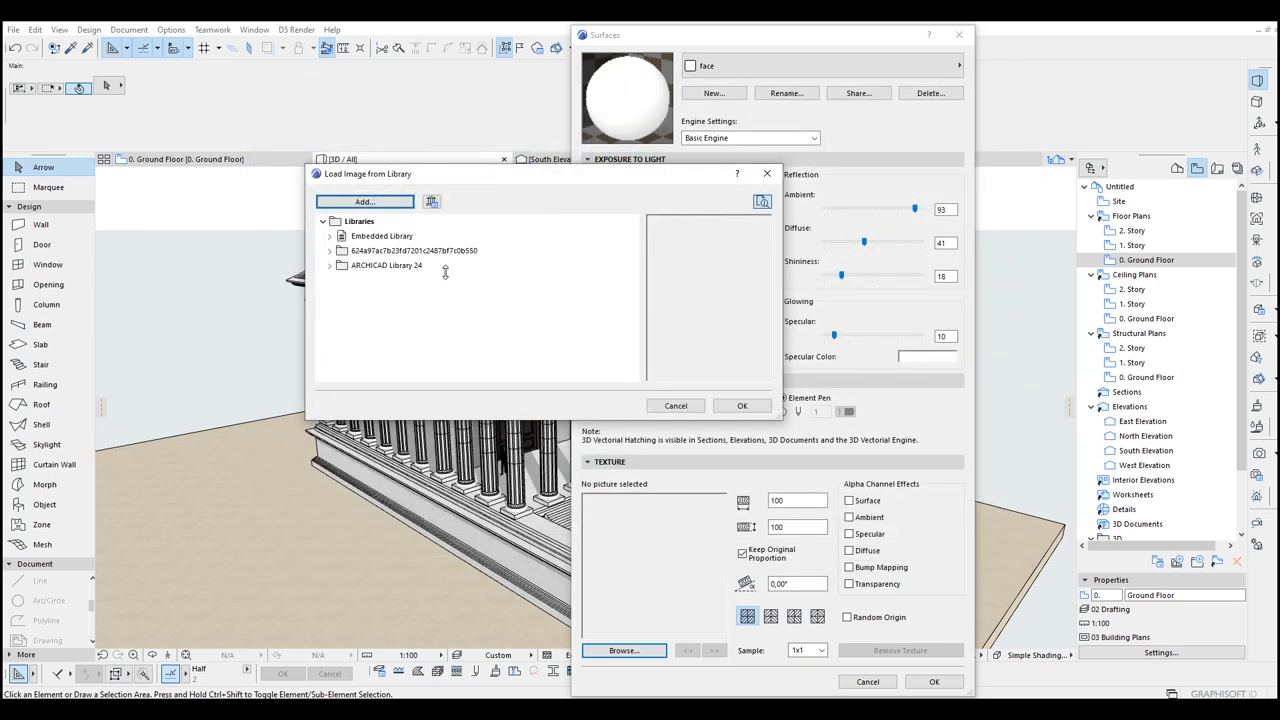
pyautogui.click(740, 406)
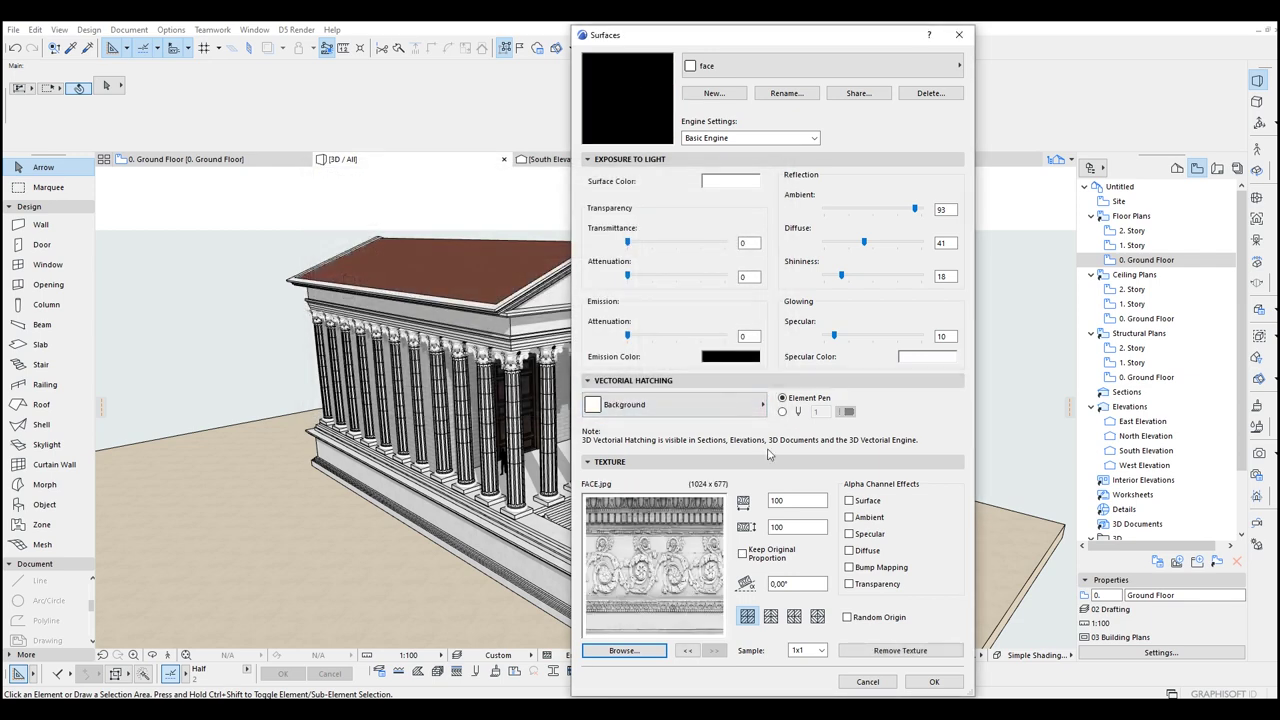
pyautogui.click(778, 552)
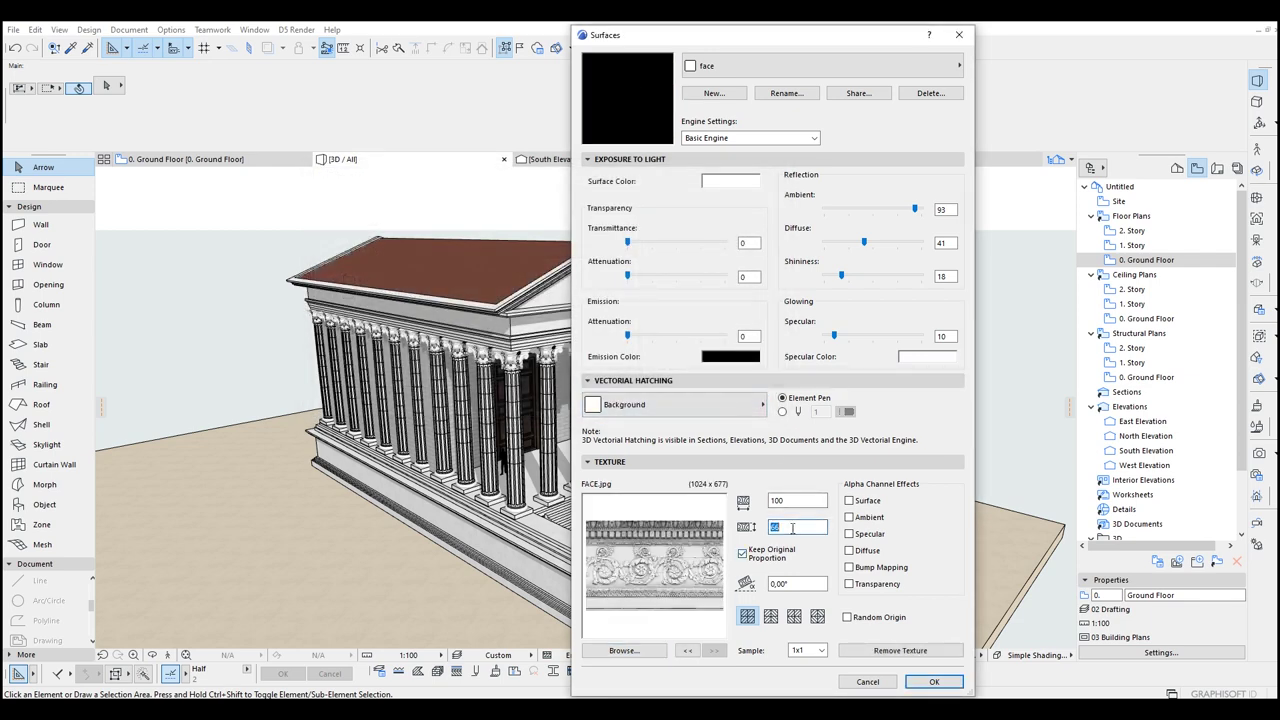
pyautogui.click(932, 682)
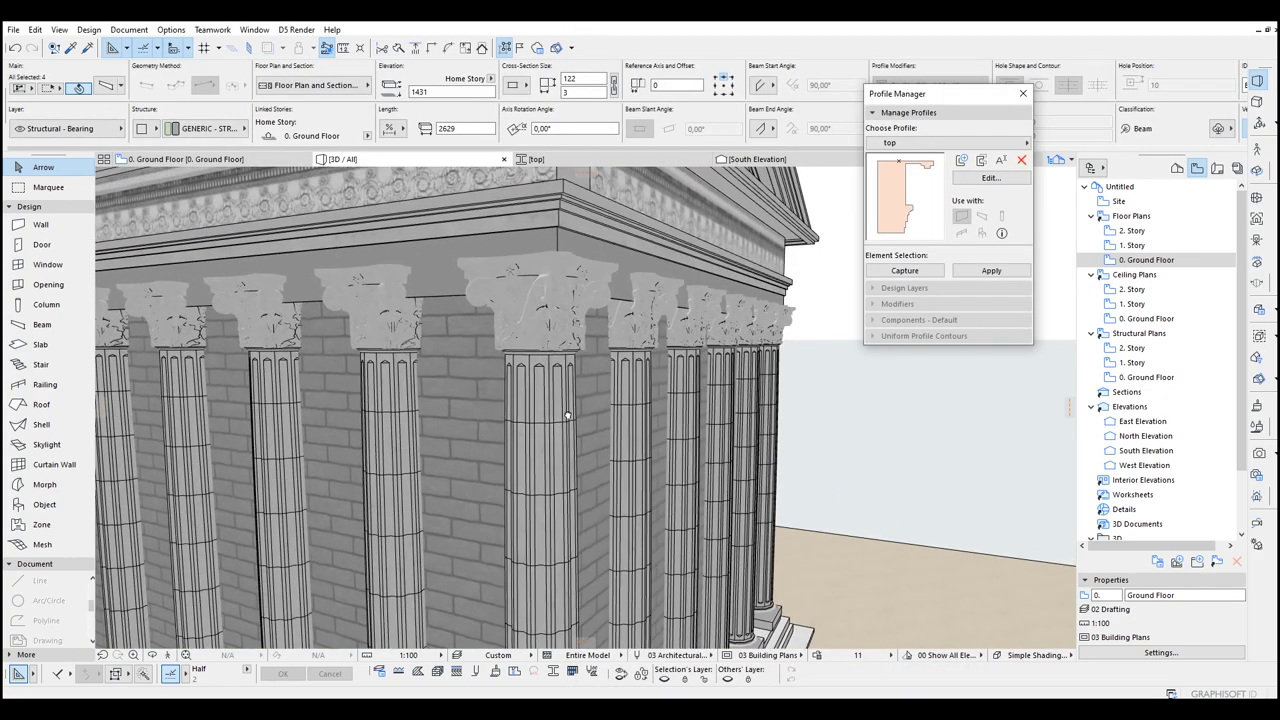
# Step: Move the four thin entablature beams vertically upward from their corner to an elevation of 1553, at the top of the ornamented frieze
pyautogui.click(566, 381)
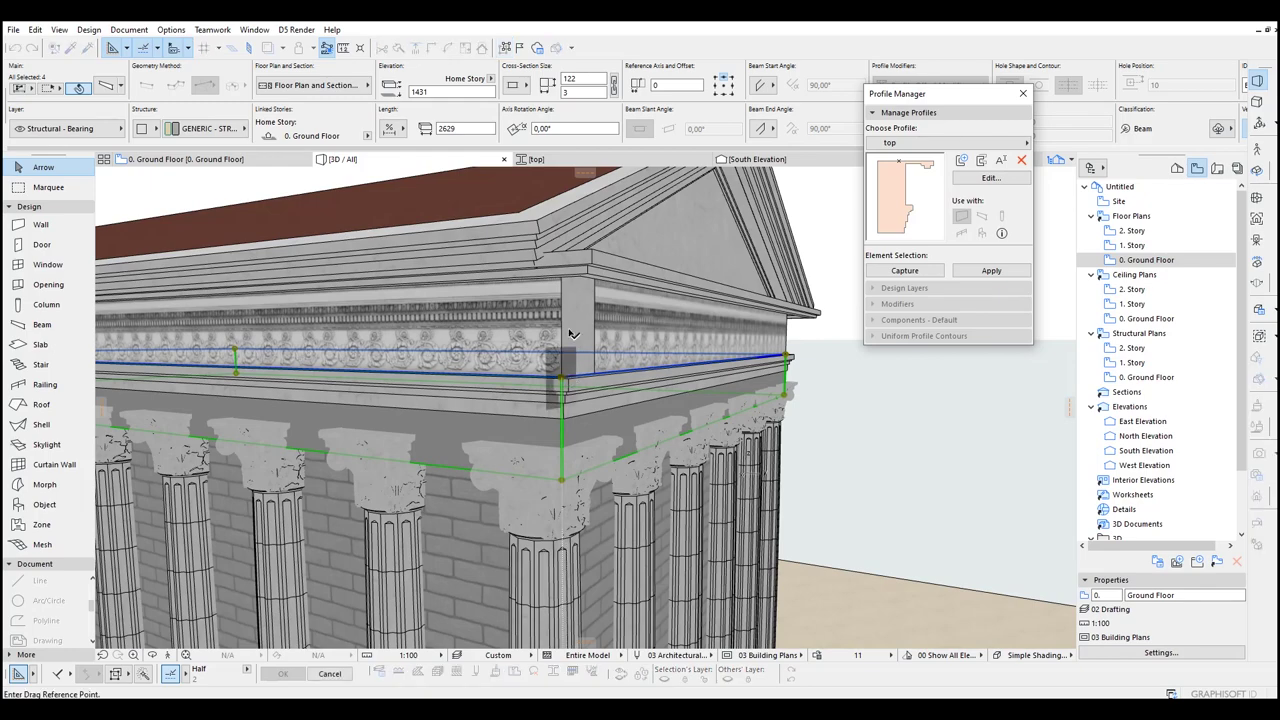
pyautogui.click(562, 381)
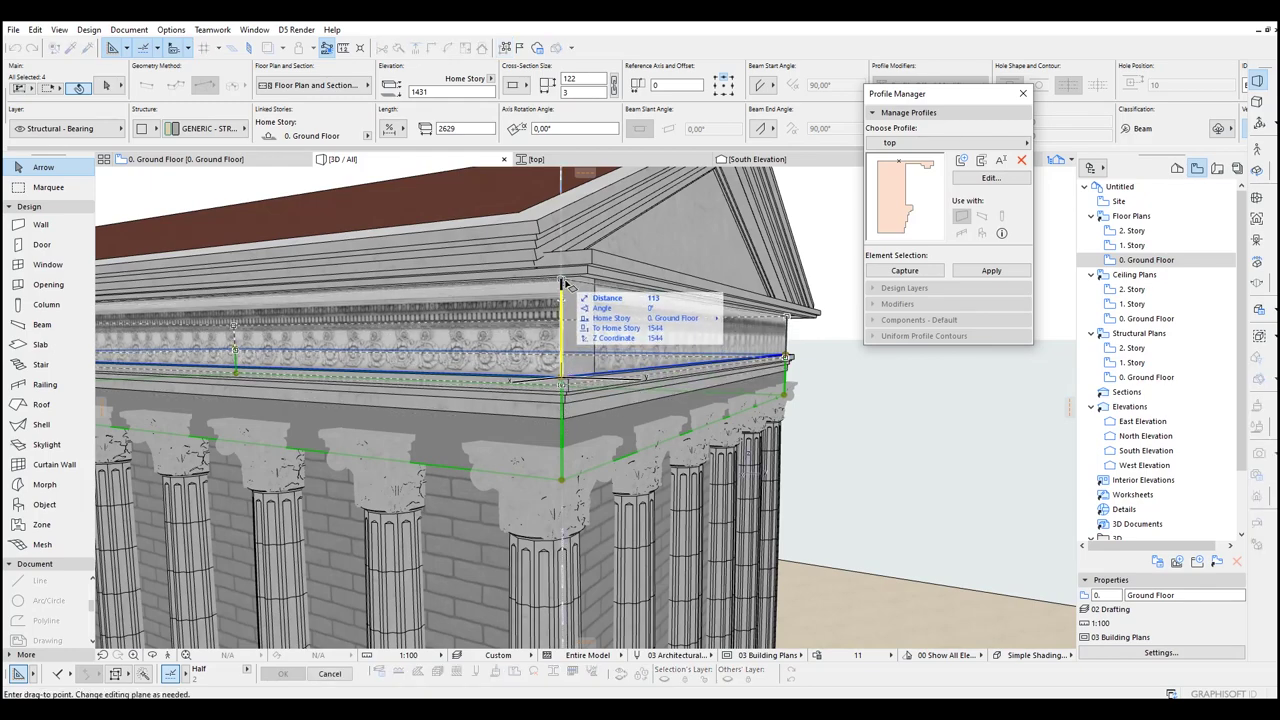
pyautogui.scroll(5, 565, 283)
pyautogui.moveTo(567, 500); pyautogui.dragTo(550, 215, button='middle')
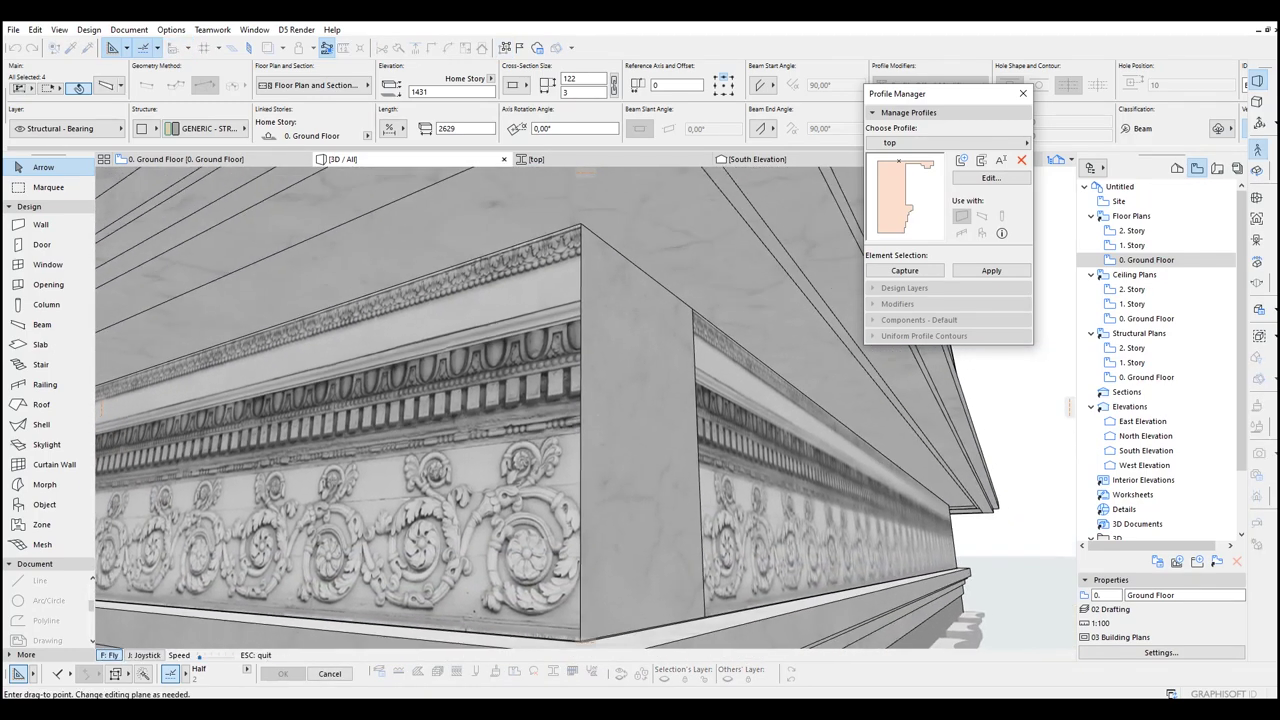
pyautogui.press('Escape')
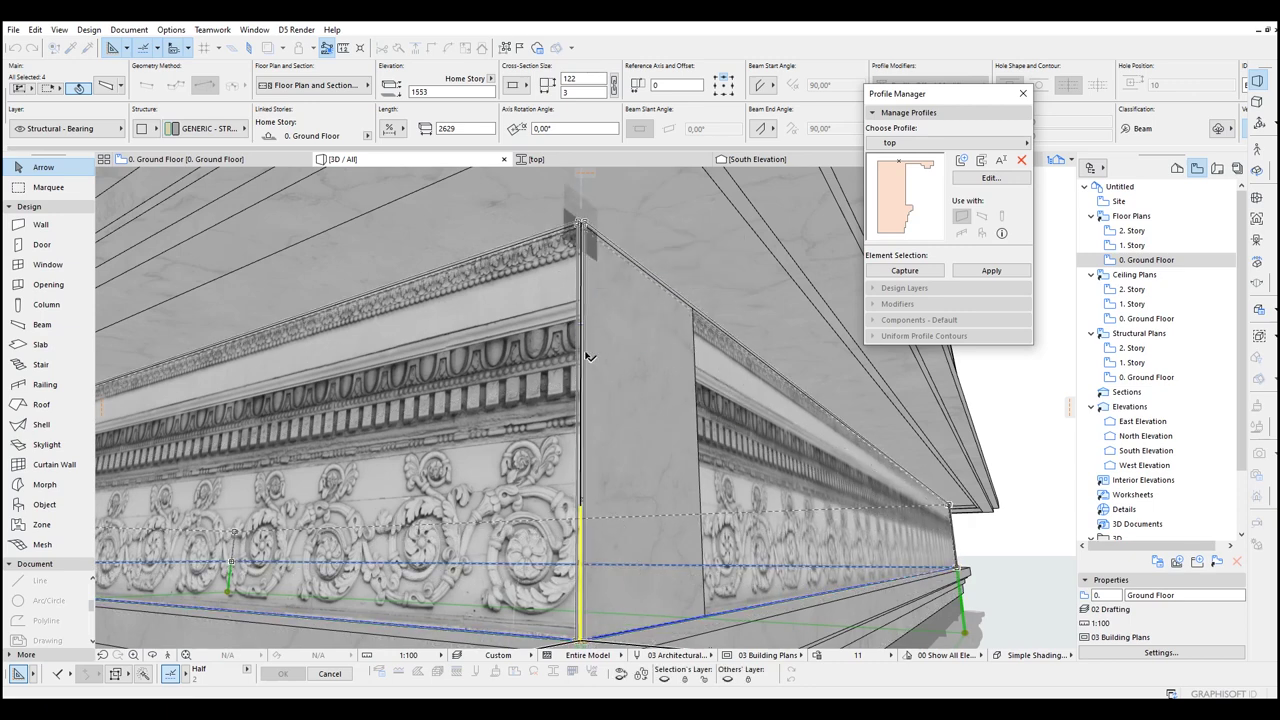
# Step: Override all surfaces of the four thin entablature beams with the face surface
pyautogui.click(589, 357)
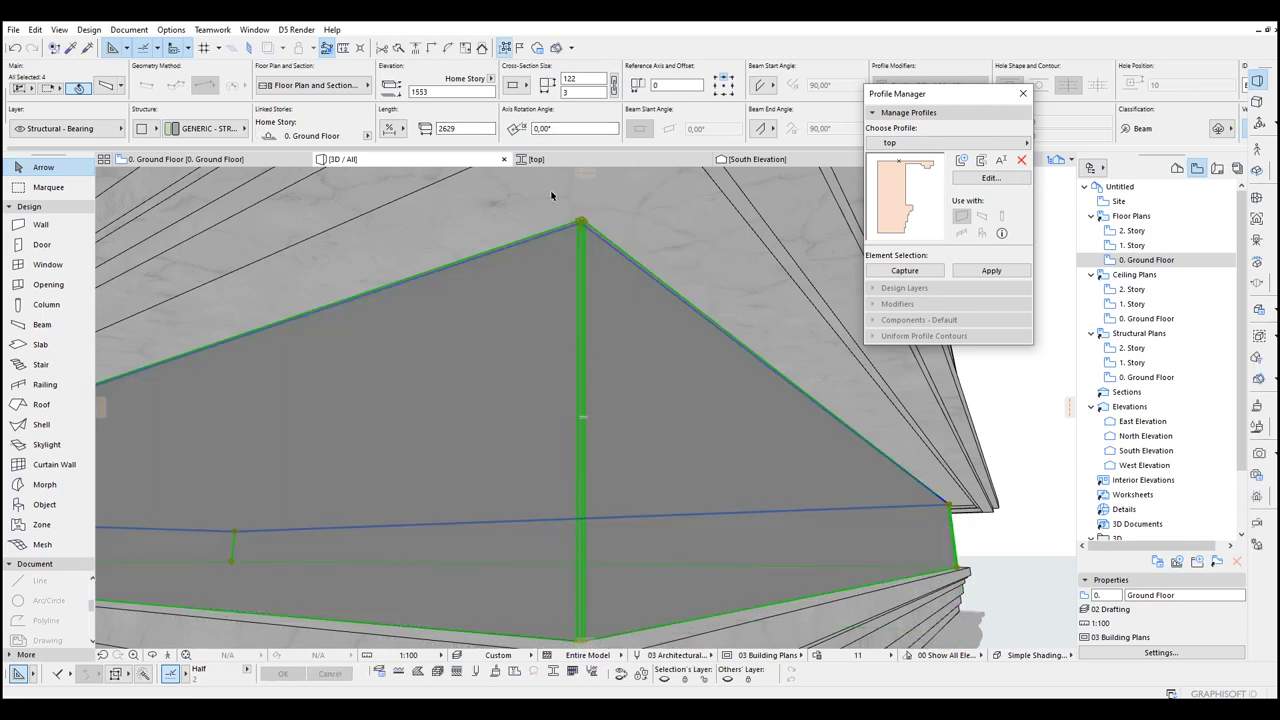
pyautogui.hotkey('ctrl', 't')
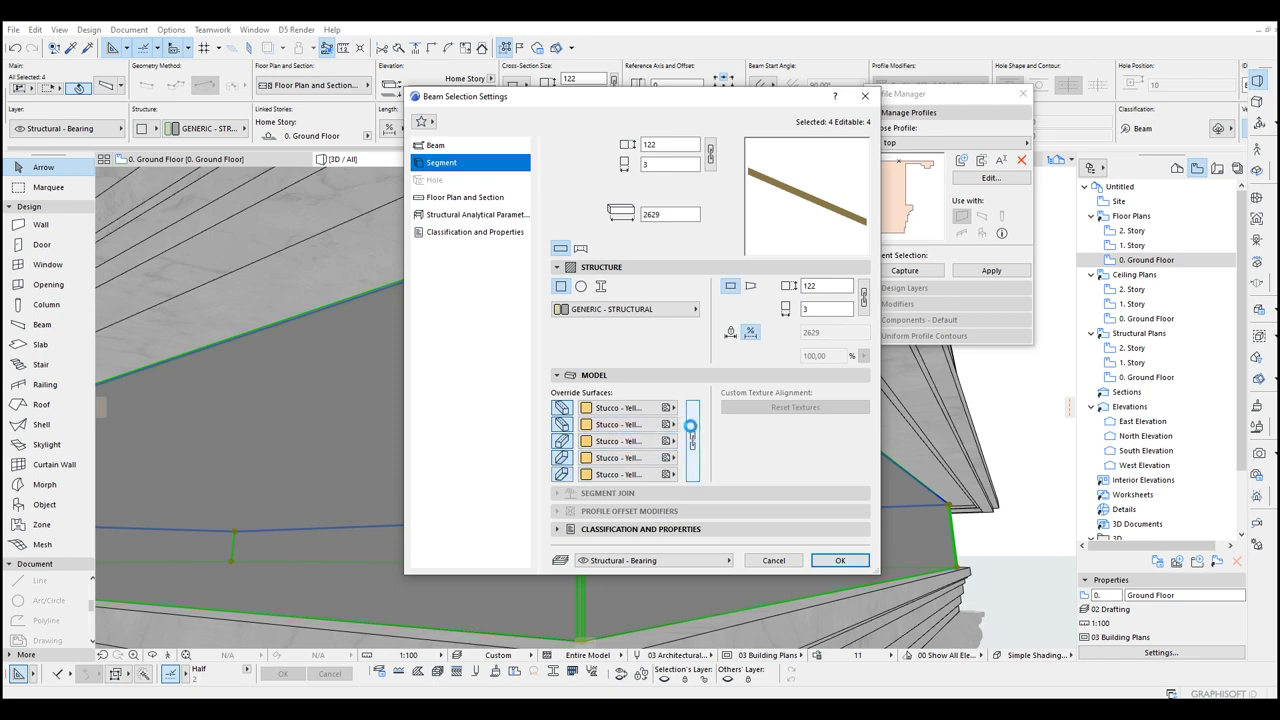
pyautogui.click(690, 426)
pyautogui.click(671, 425)
pyautogui.click(721, 406)
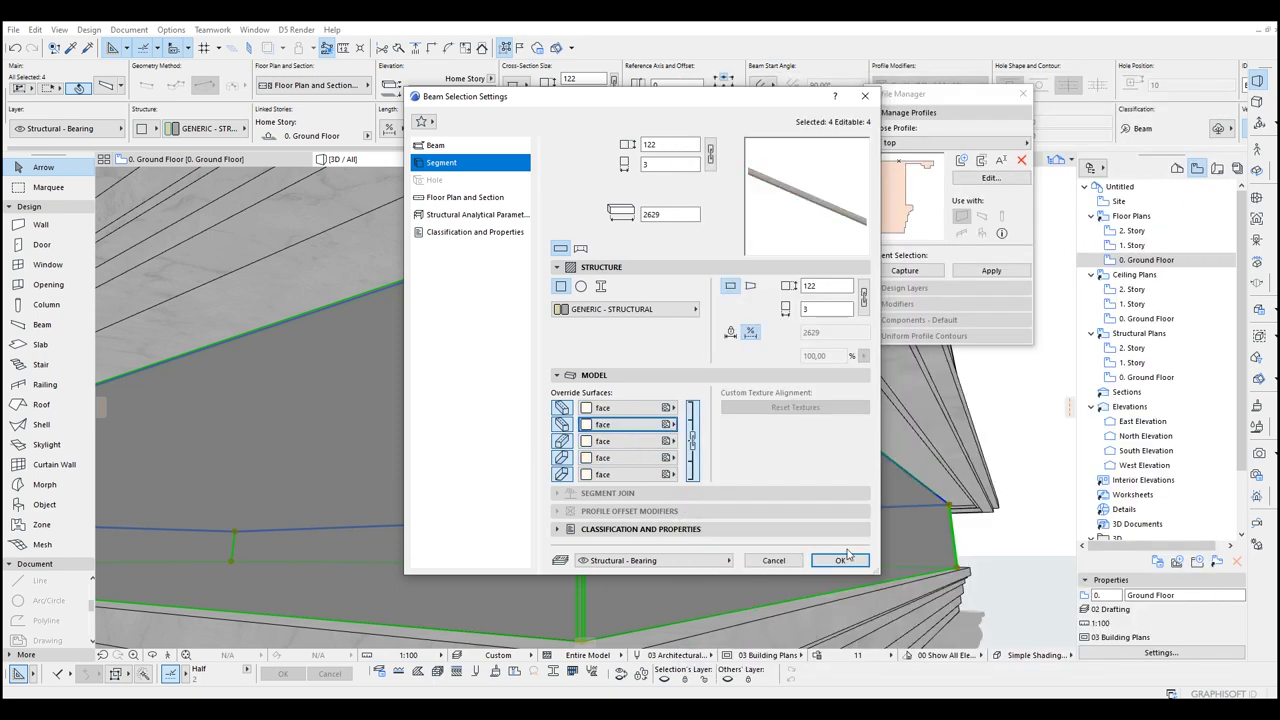
pyautogui.click(843, 560)
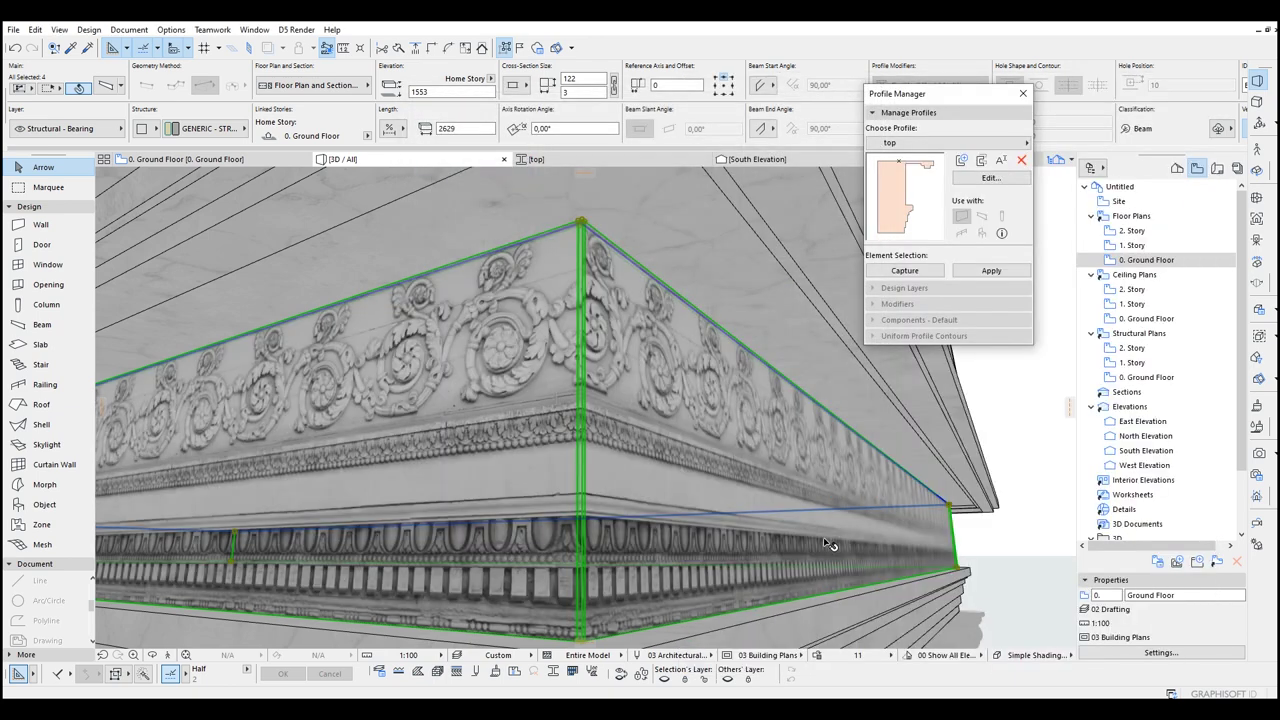
# Step: Set a new 3D texture origin for the four beams so the scroll ornament runs along the middle of the frieze
pyautogui.click(90, 30)
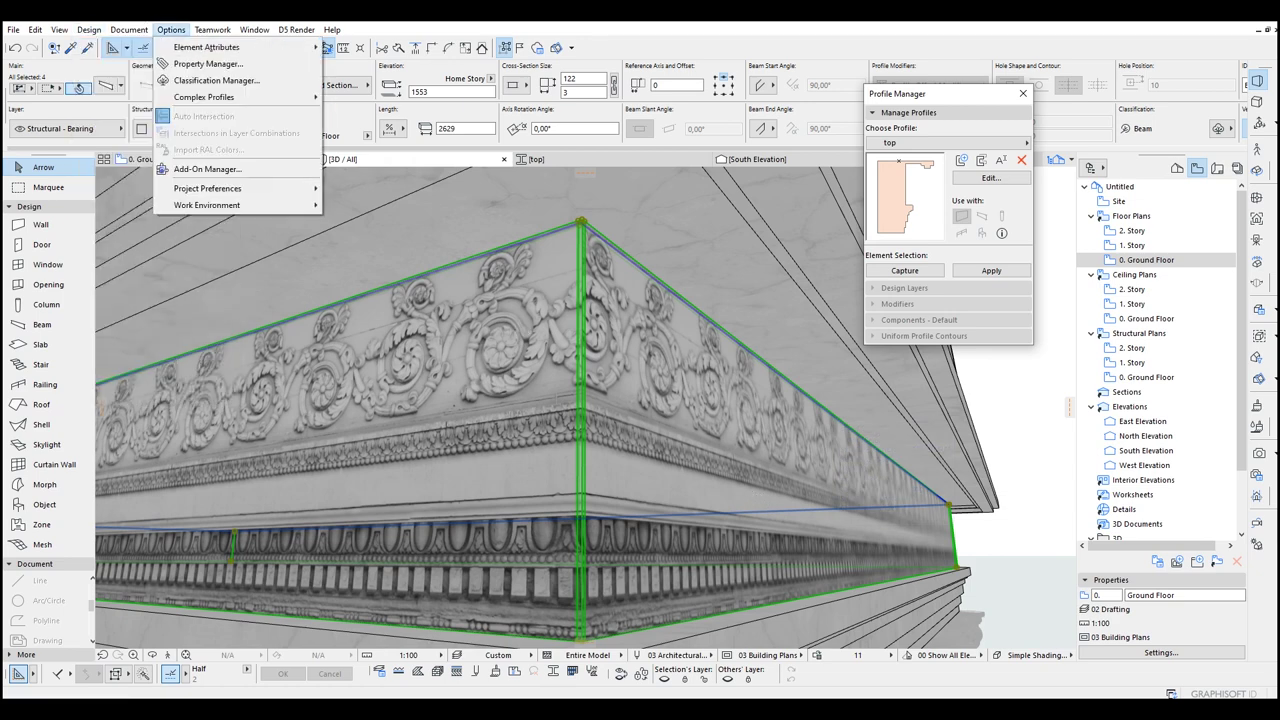
pyautogui.moveTo(121, 31)
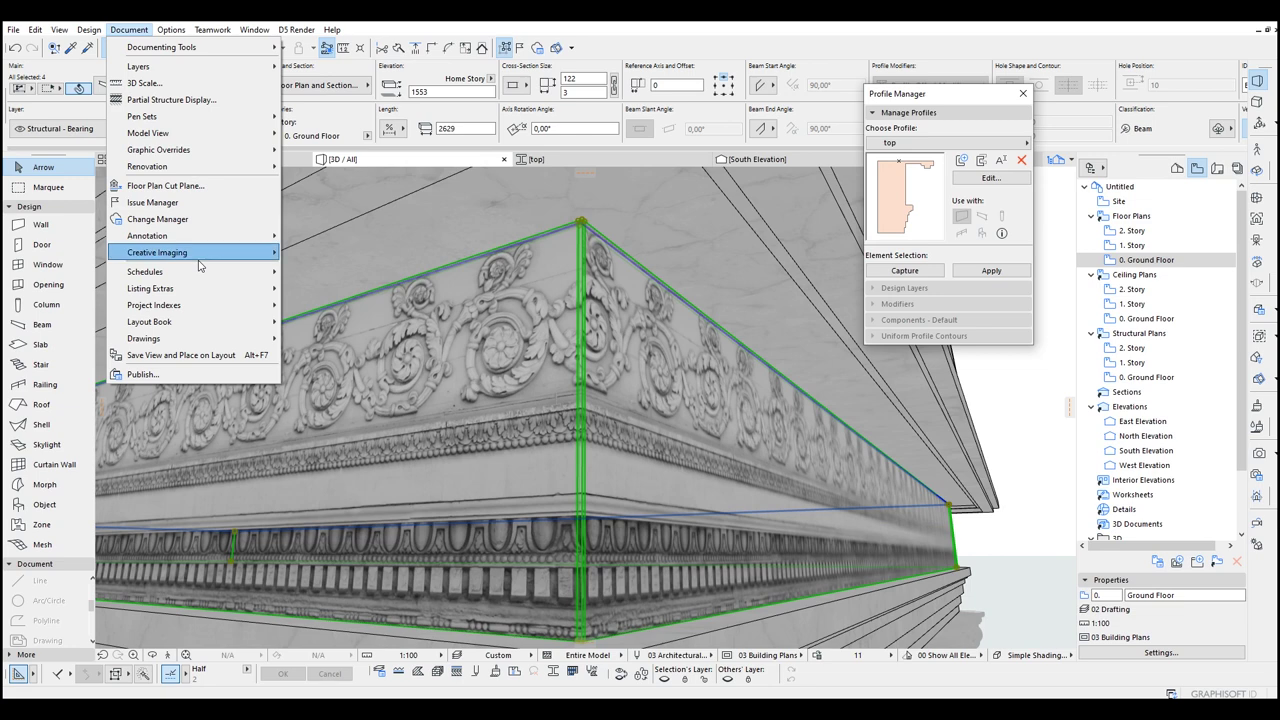
pyautogui.moveTo(198, 263)
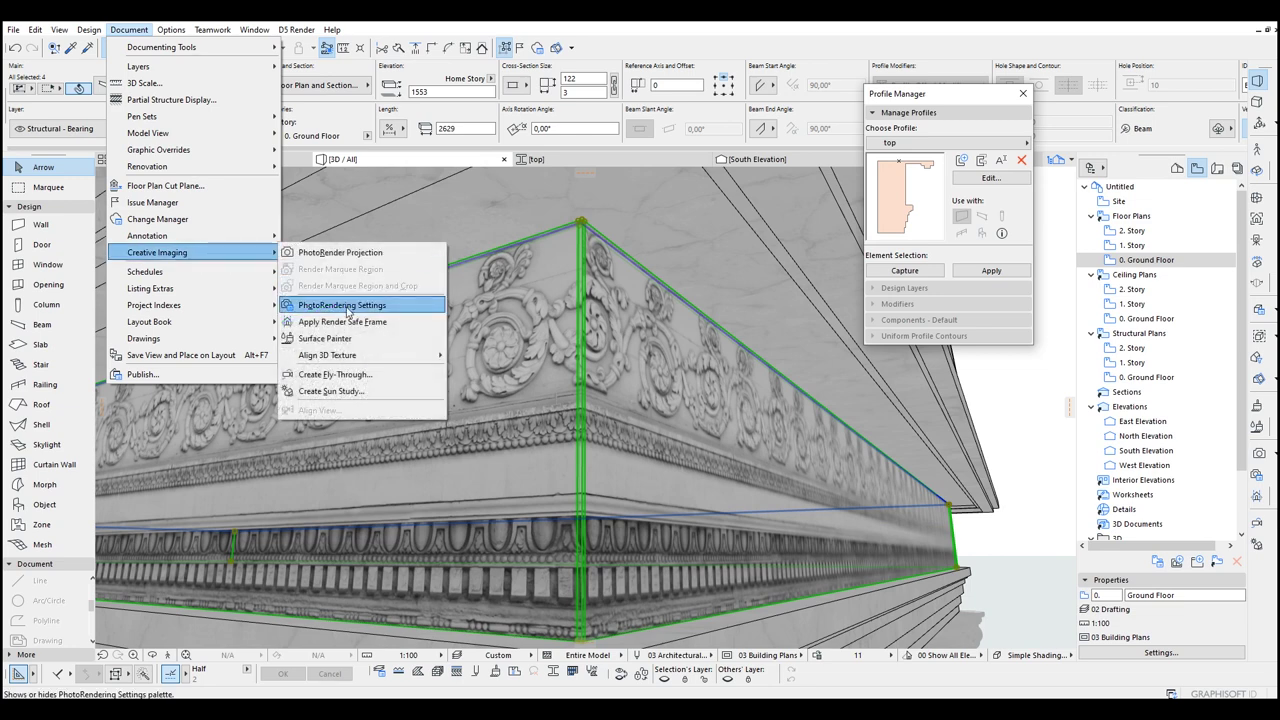
pyautogui.moveTo(350, 356)
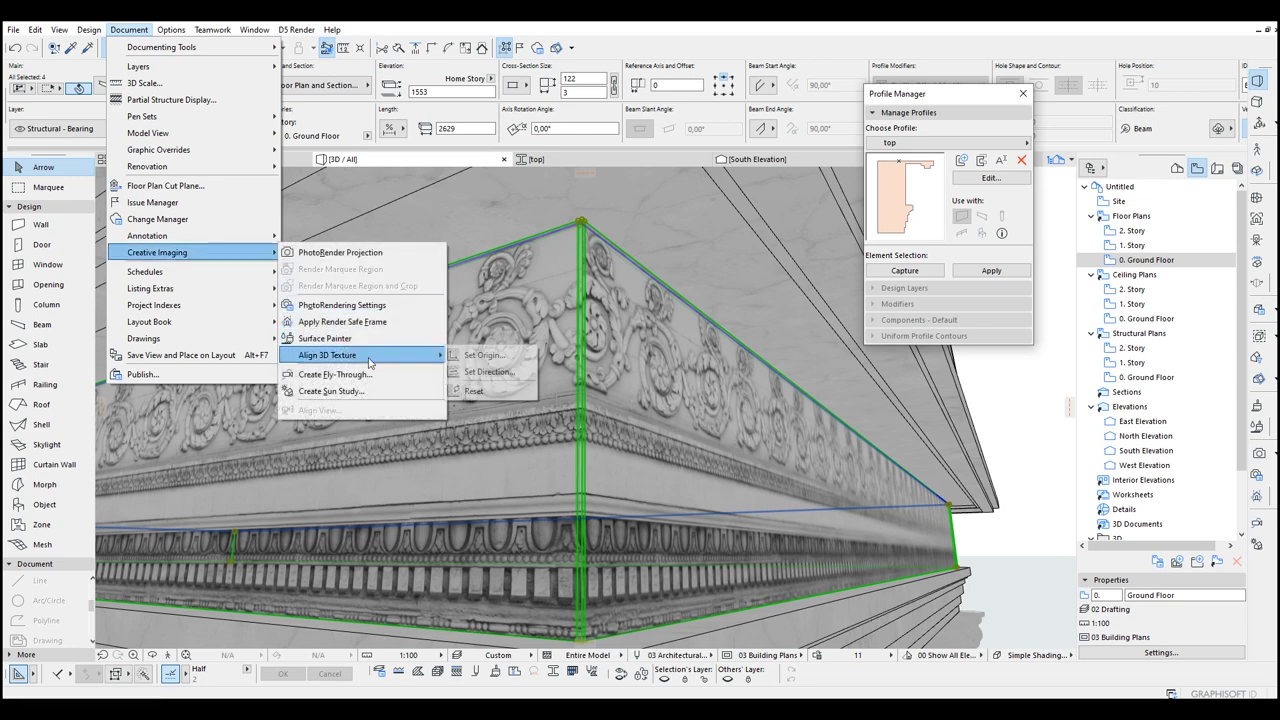
pyautogui.click(483, 355)
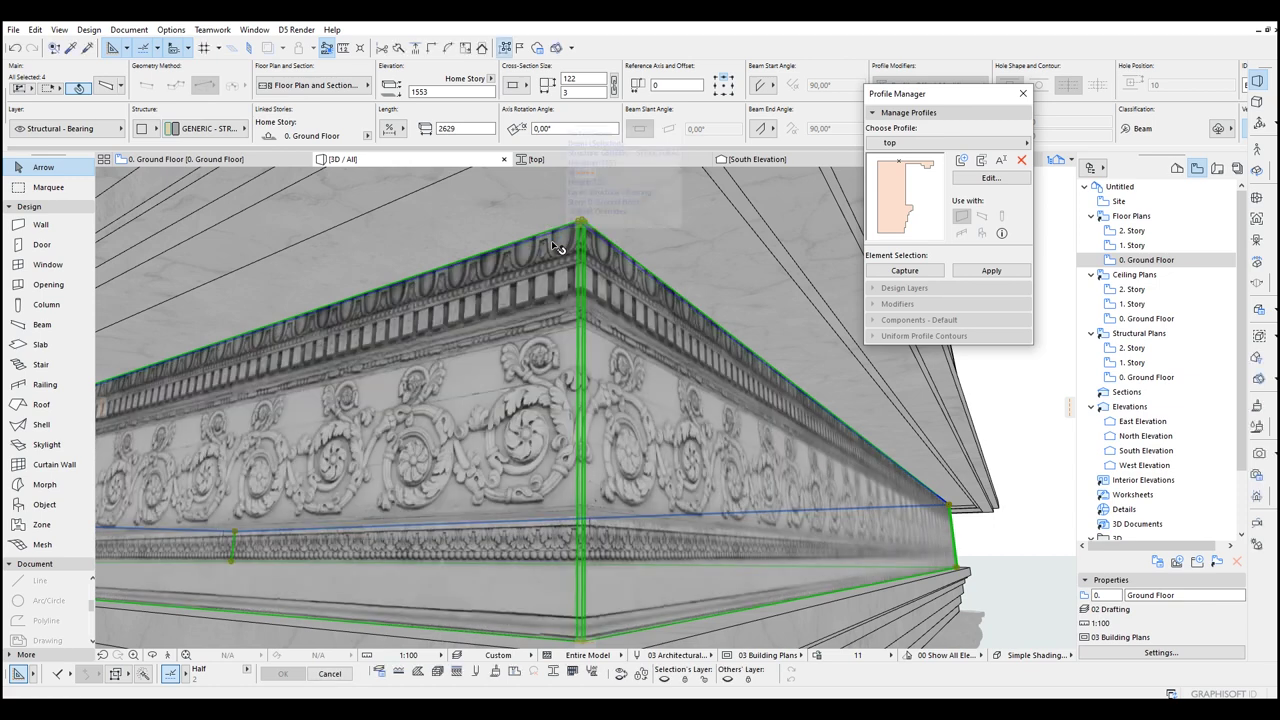
# Step: Examine the textured frieze at the corner, the pediment and column capitals, and the whole temple from the front and side
pyautogui.press('Up')
pyautogui.press('Down')
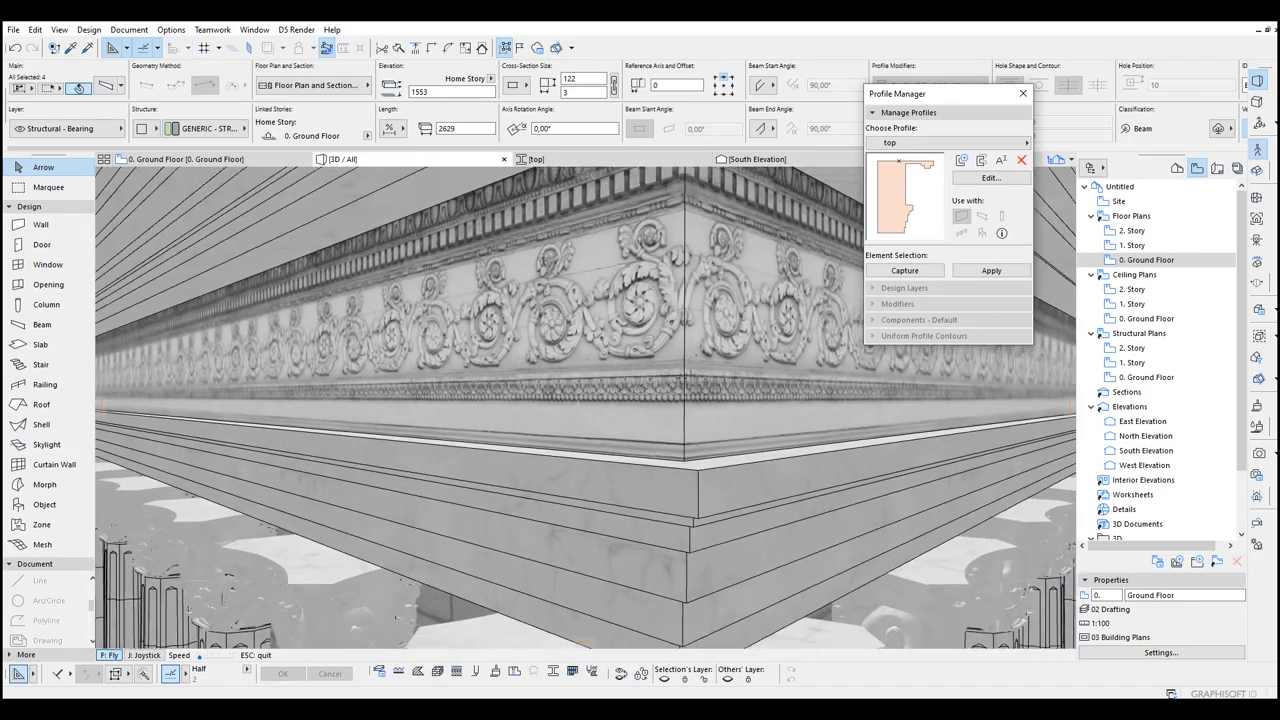
pyautogui.press('Down')
pyautogui.press('Escape')
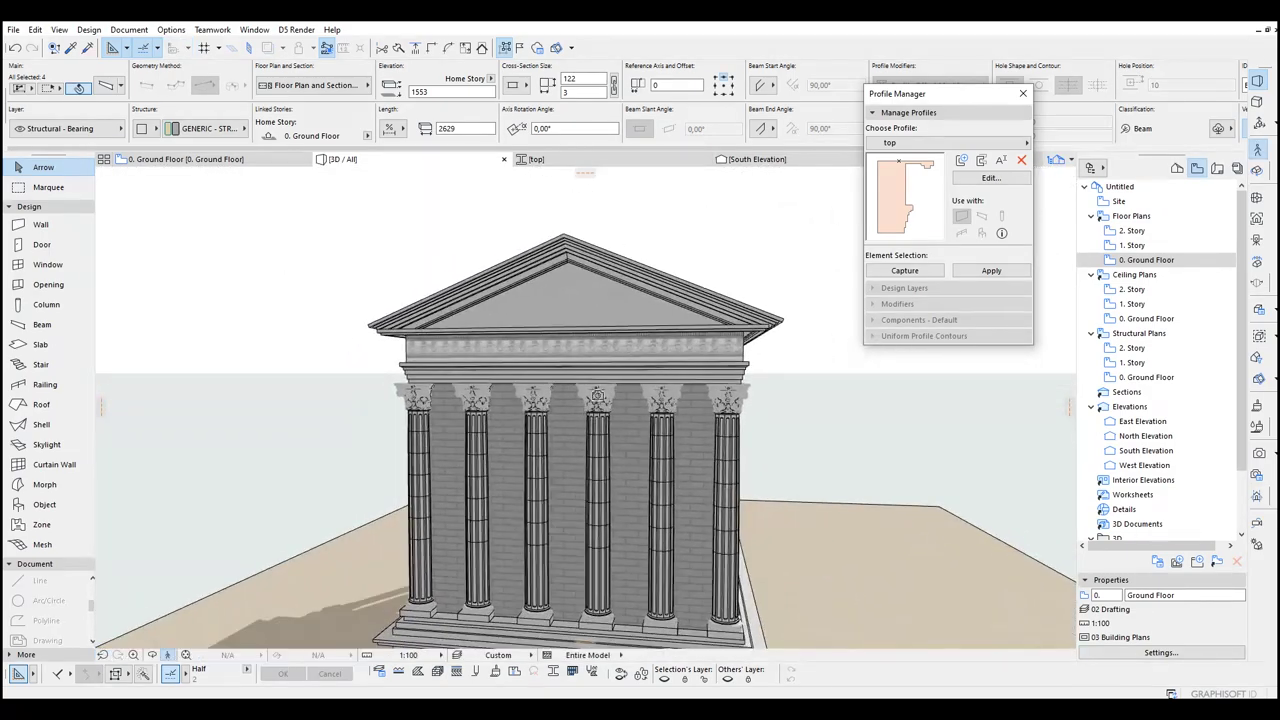
pyautogui.keyDown('shift'); pyautogui.moveTo(858, 420); pyautogui.dragTo(966, 375, button='middle'); pyautogui.keyUp('shift')
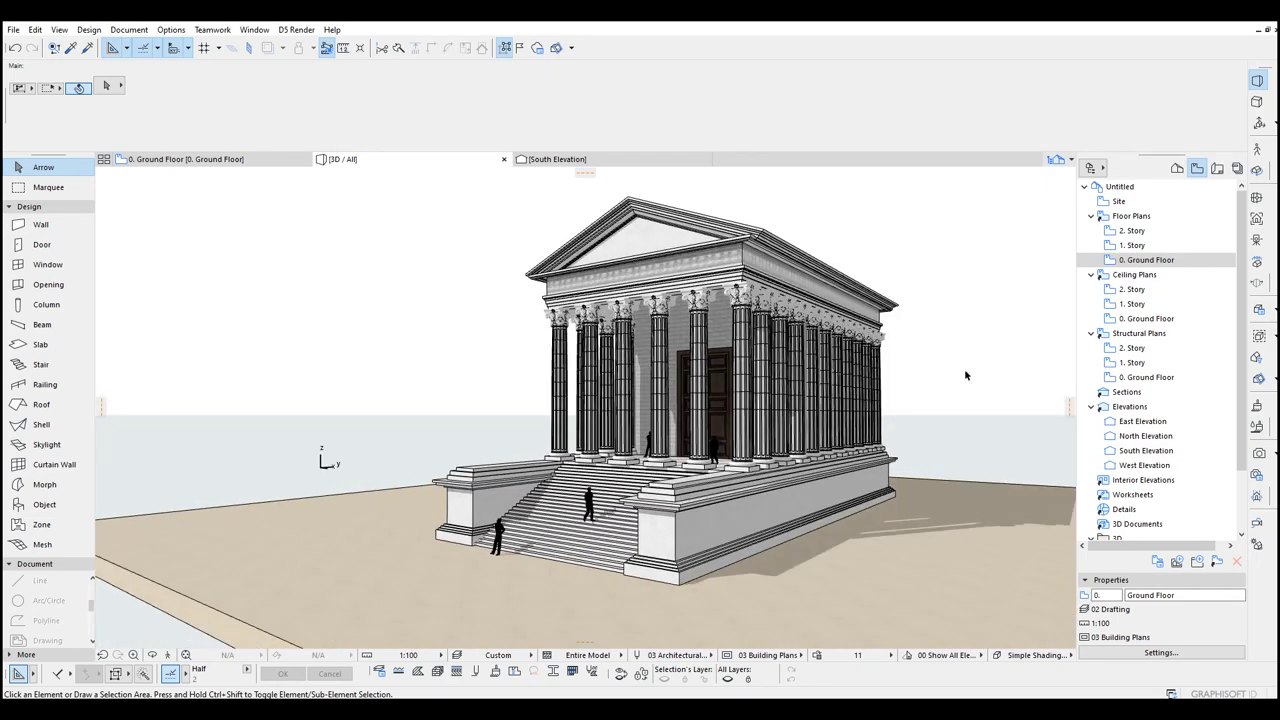
pyautogui.keyDown('shift'); pyautogui.moveTo(1011, 490); pyautogui.dragTo(928, 493, button='middle'); pyautogui.keyUp('shift')
pyautogui.click(1257, 149)
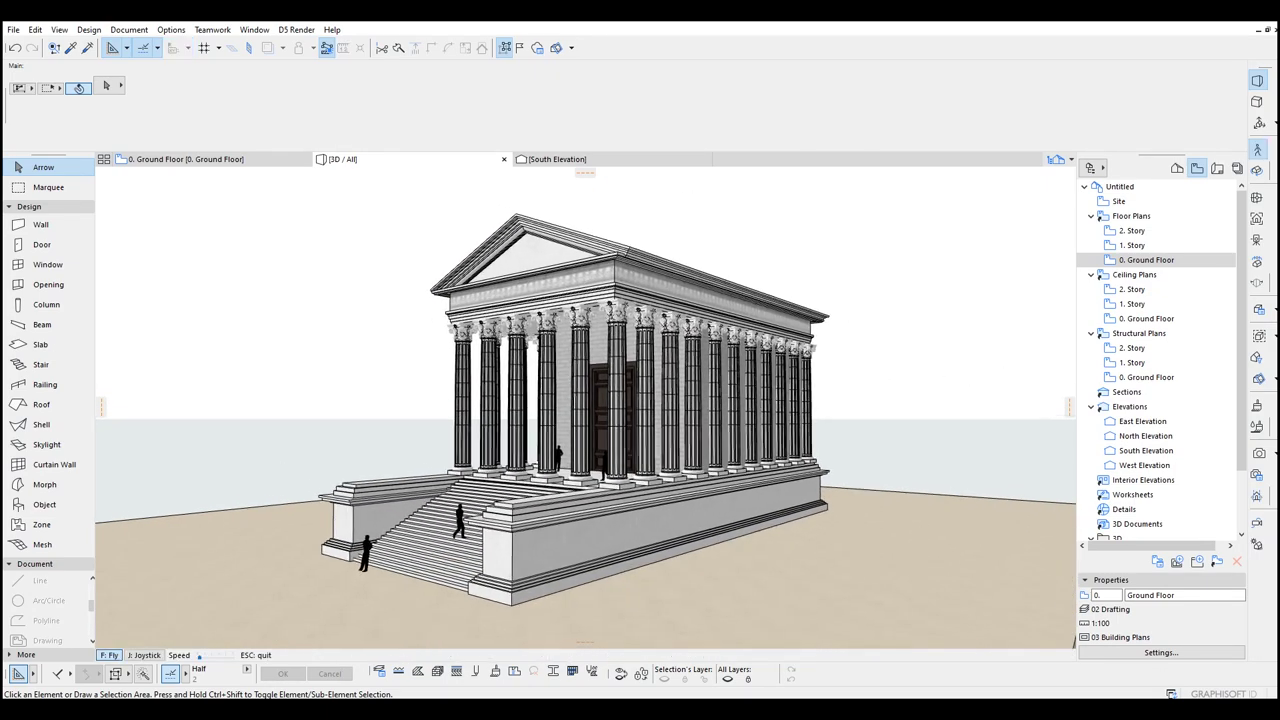
pyautogui.press('w')
pyautogui.press('w')
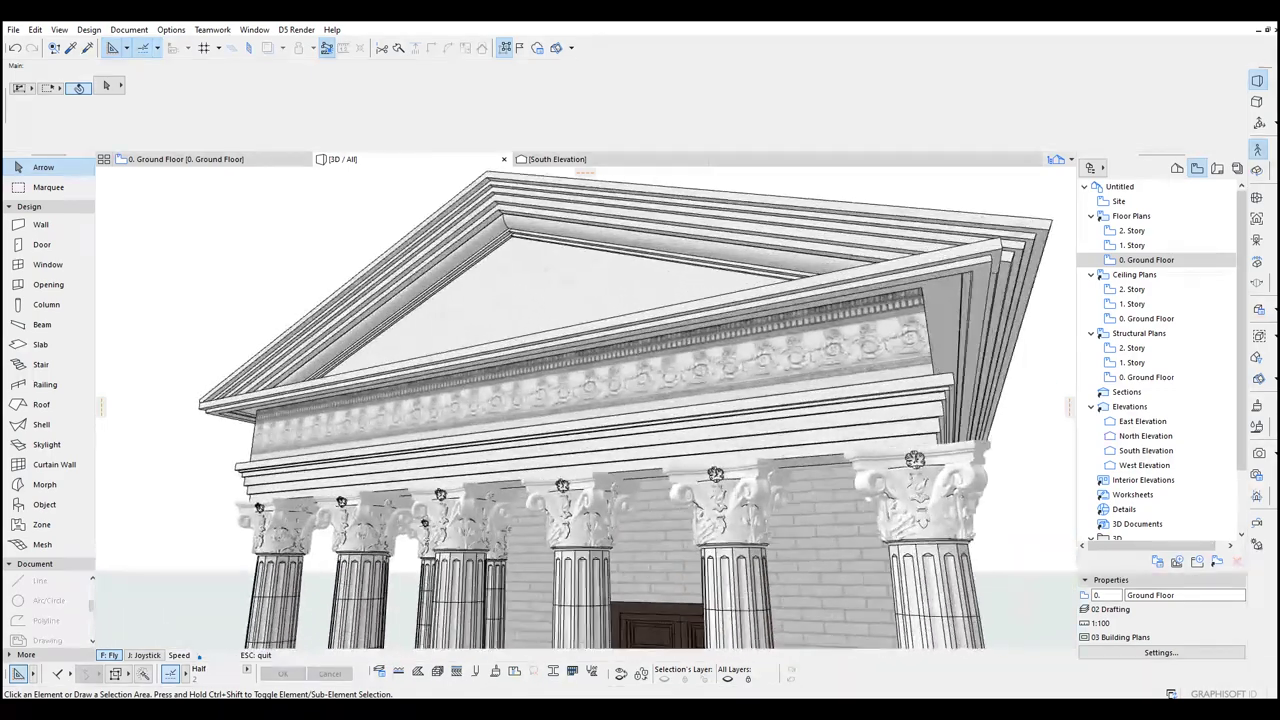
pyautogui.press('Escape')
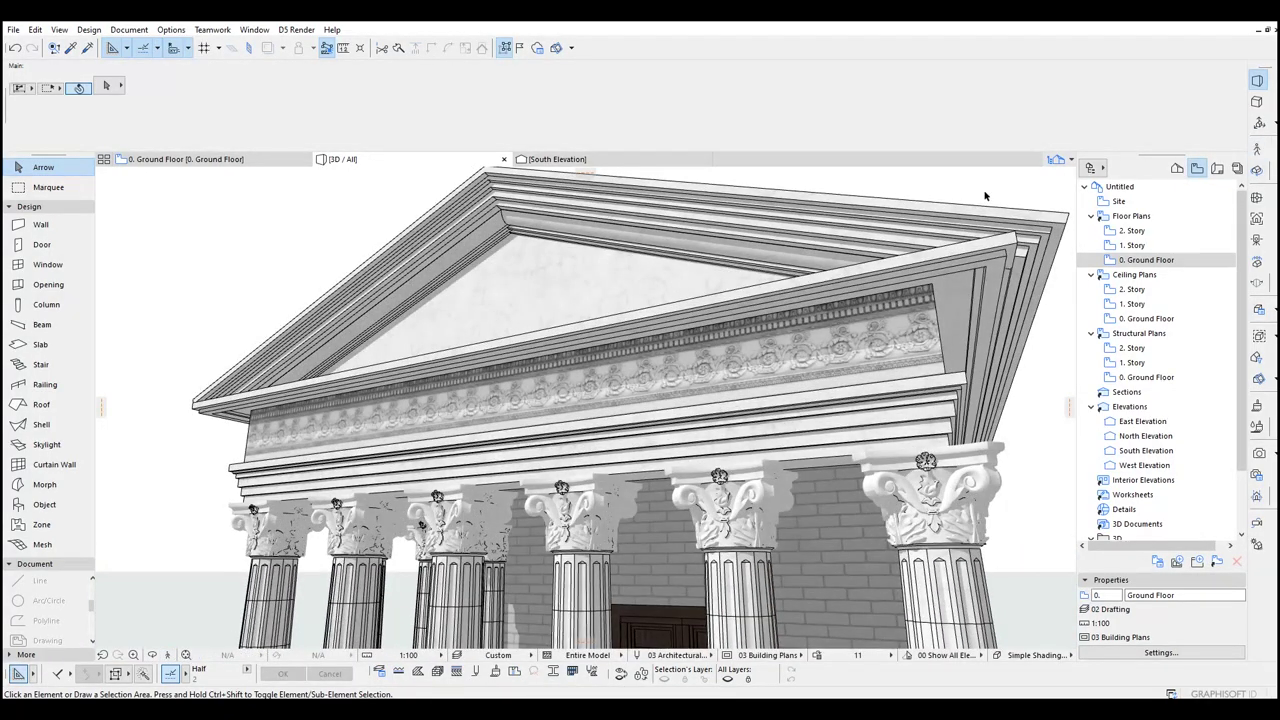
pyautogui.hotkey('shift', 'F3')
pyautogui.press('Down')
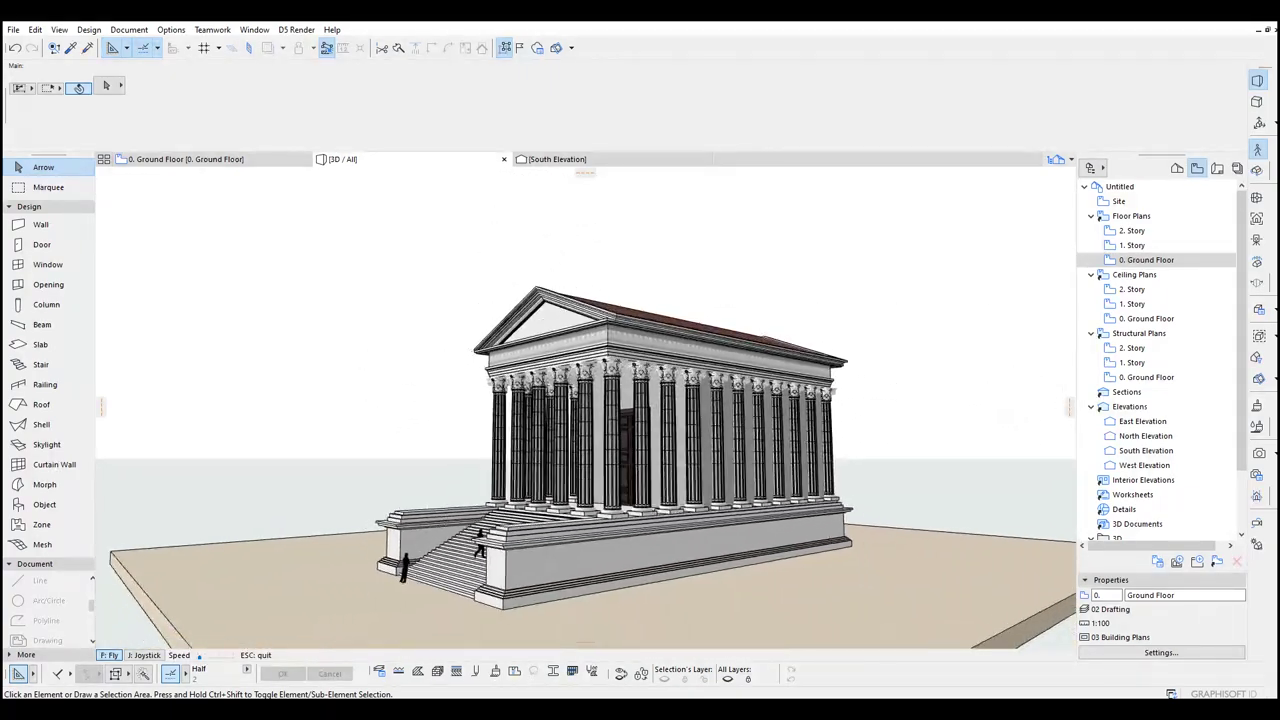
pyautogui.press('Escape')
pyautogui.scroll(2, 677, 543)
pyautogui.keyDown('shift'); pyautogui.moveTo(677, 543); pyautogui.dragTo(640, 530, button='middle'); pyautogui.keyUp('shift')
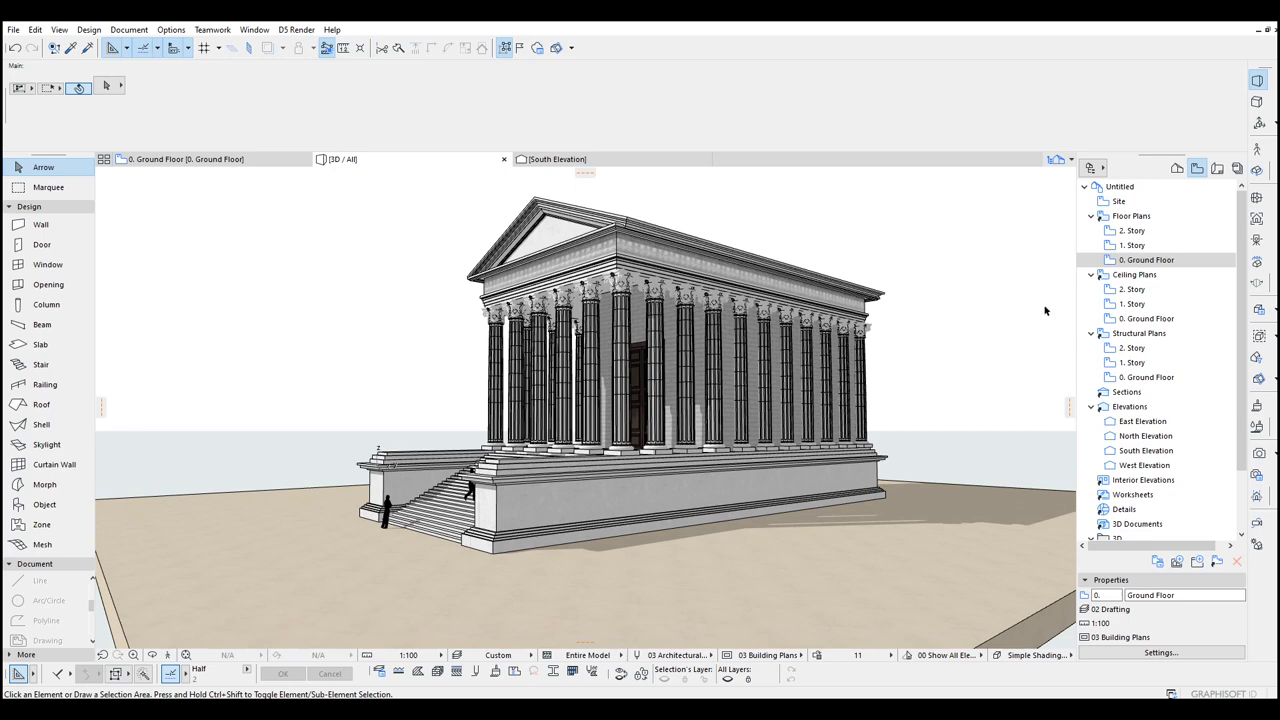